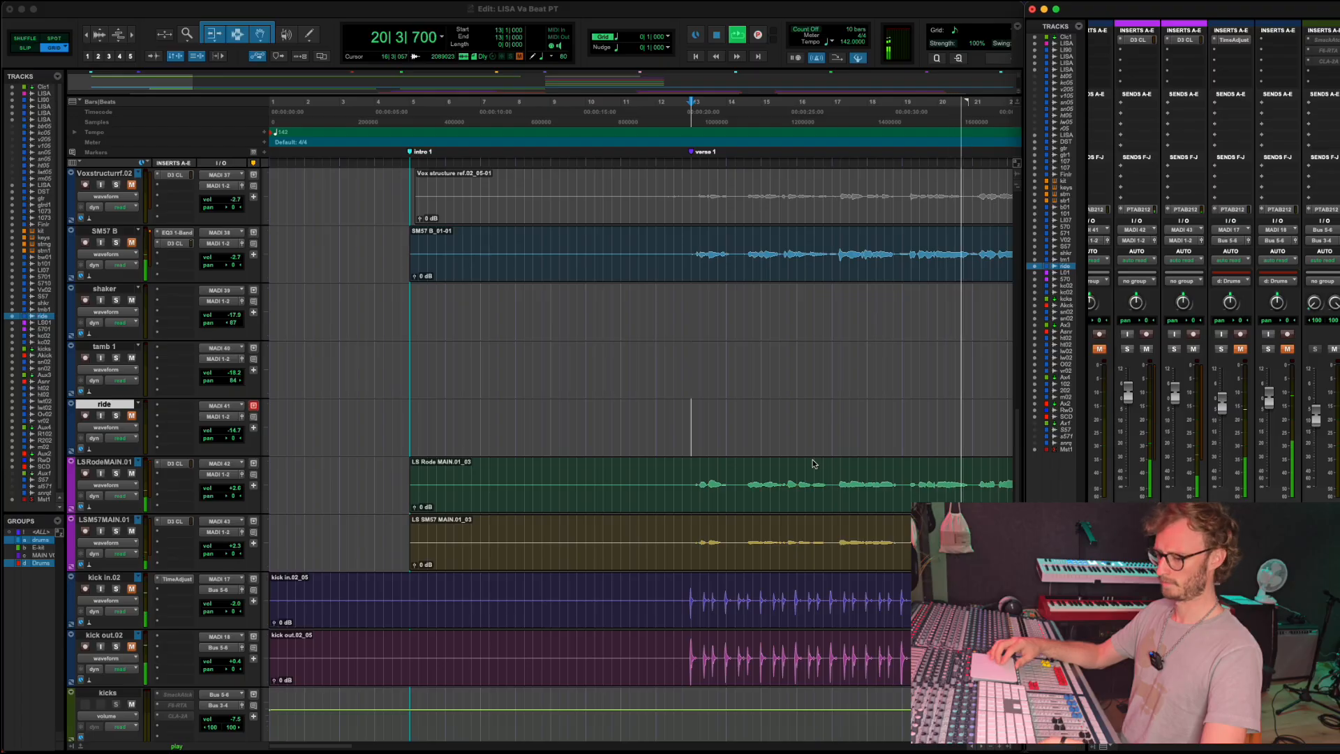
Stop playback and inspect the Compressor/Limiter settings on the LS Rode MAIN.01 track.
key(space)
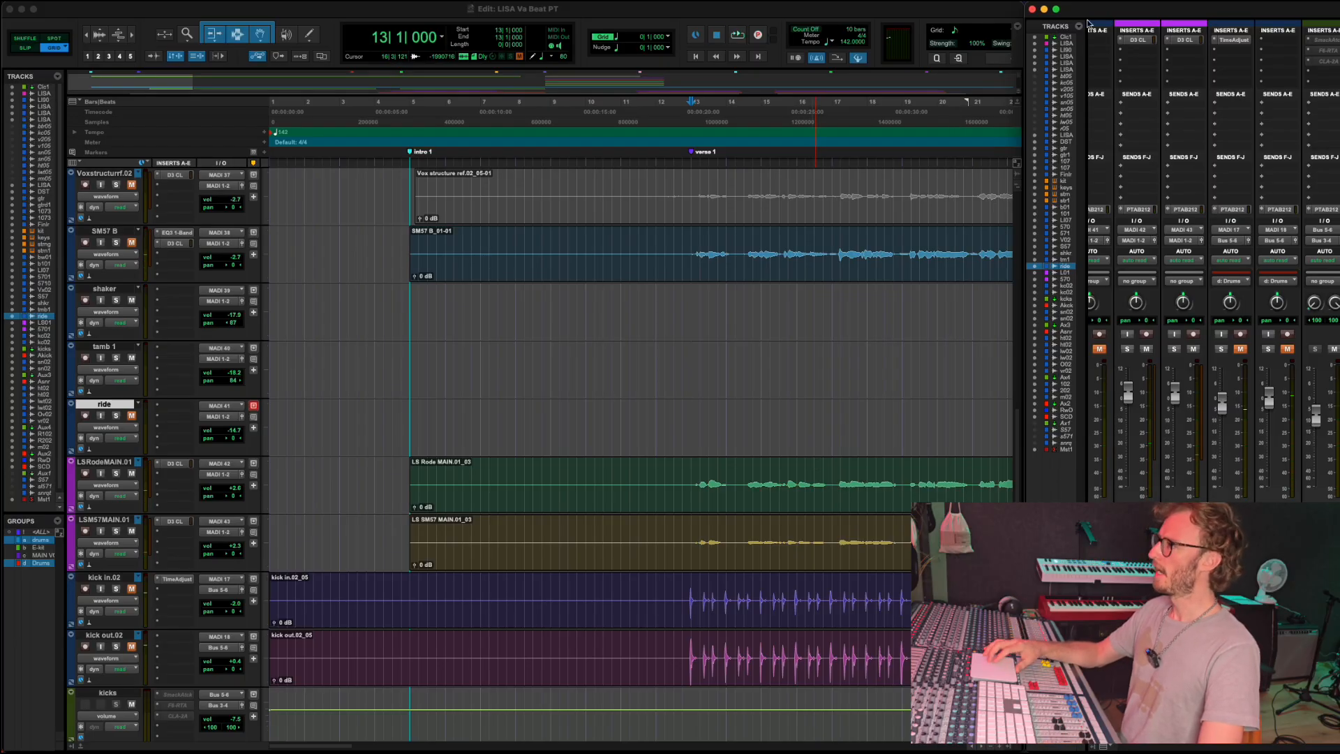
click(1131, 42)
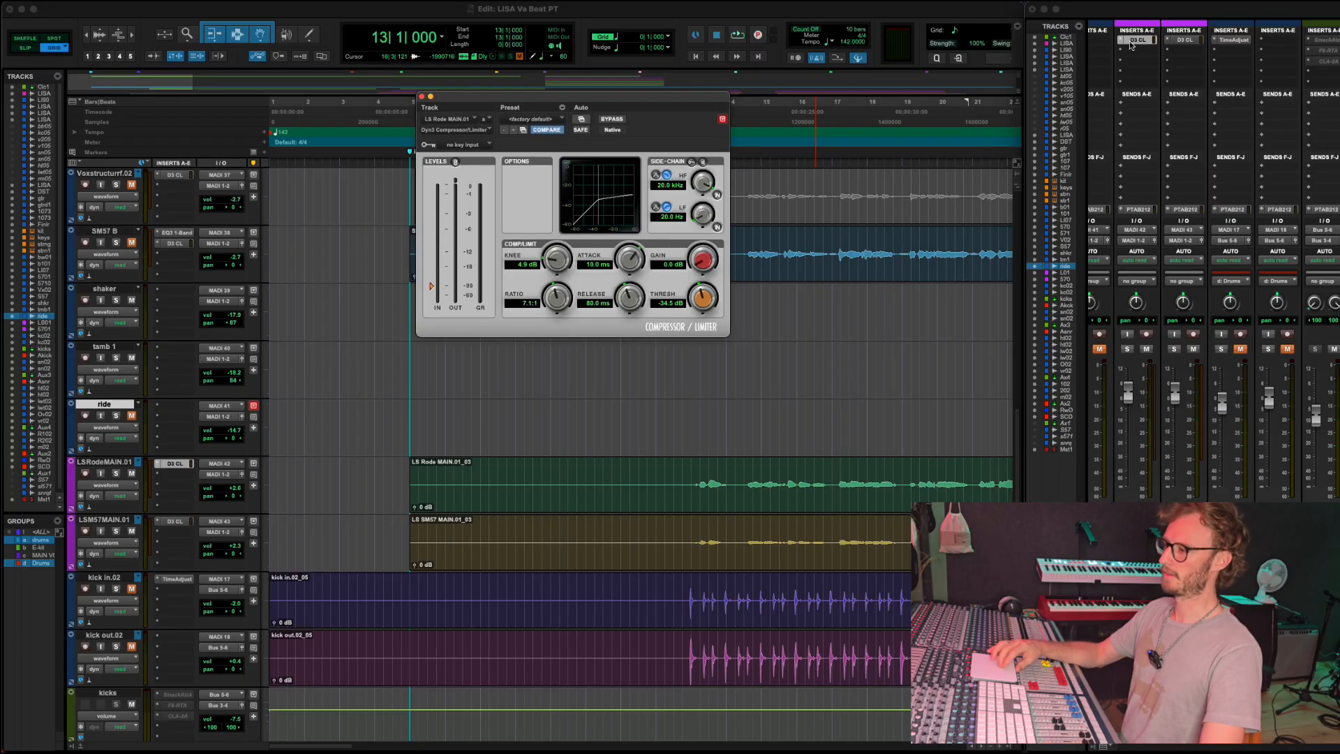
click(422, 97)
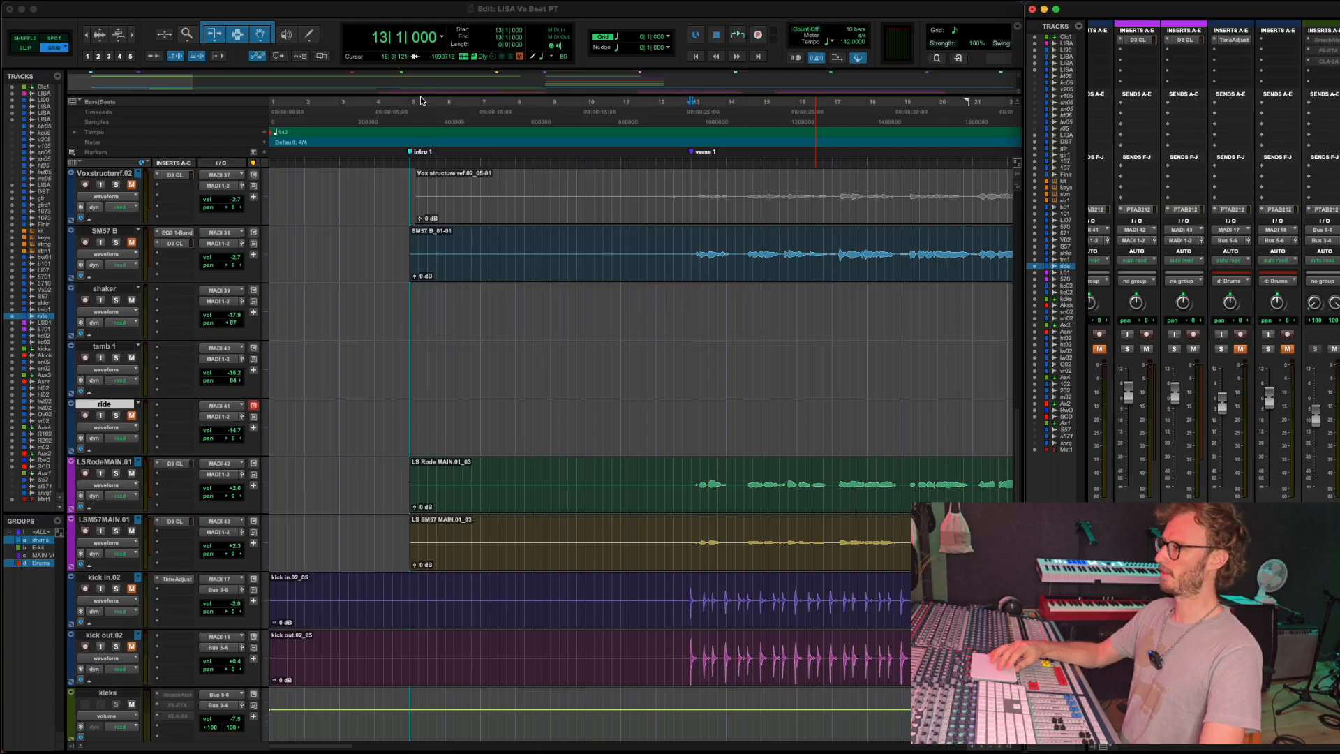
Bypass the compressors on LS Rode MAIN.01 and LS SM57 MAIN.01 and reset both faders to 0 dB.
super+click(1146, 42)
super+click(1182, 42)
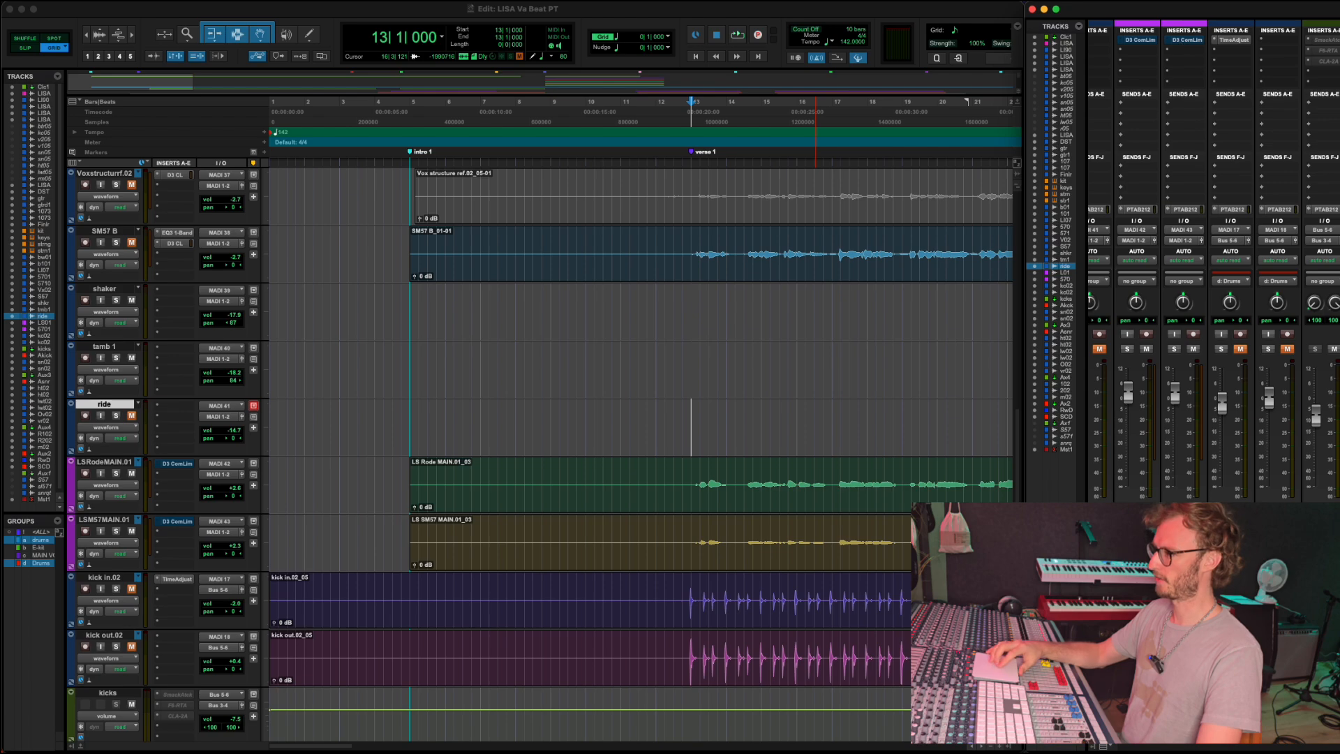
alt+click(1176, 405)
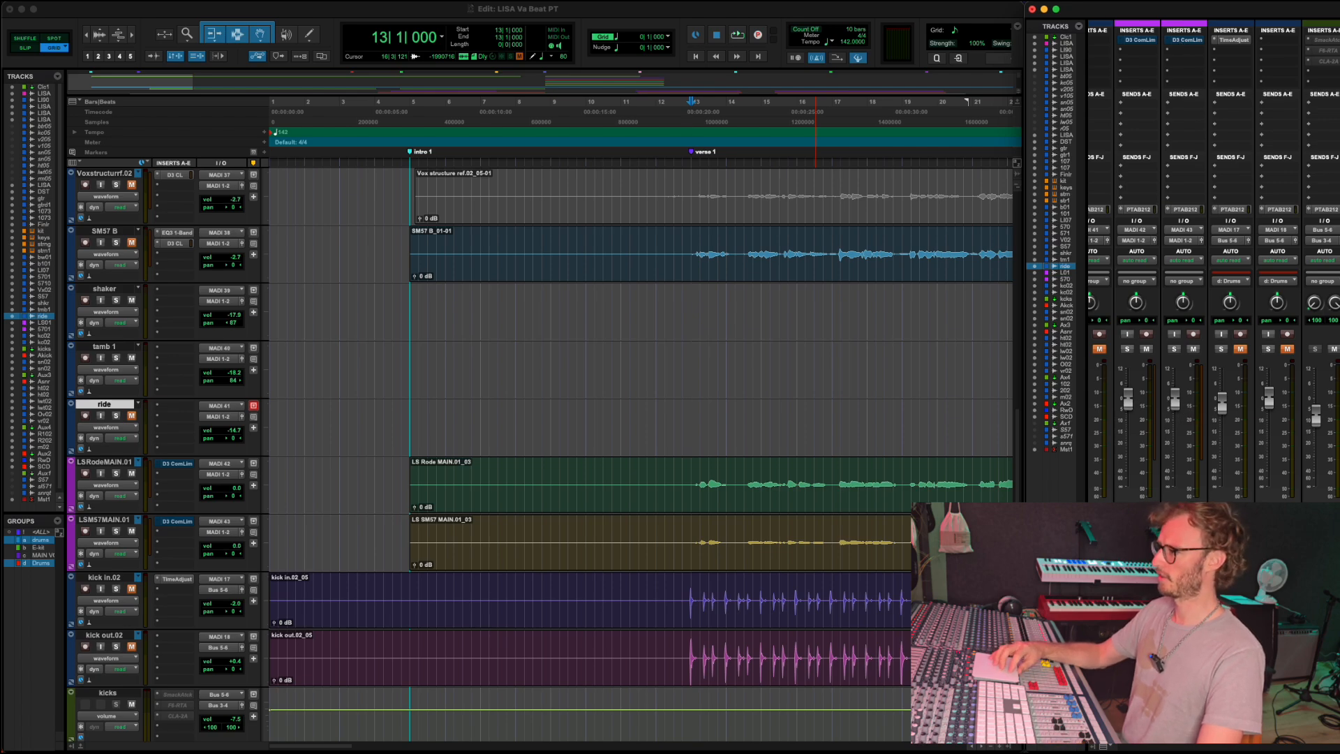
Link the LS Rode MAIN.01 and LS SM57 MAIN.01 tracks by enabling the existing MAIN VOX group.
click(1138, 528)
shift+click(1184, 529)
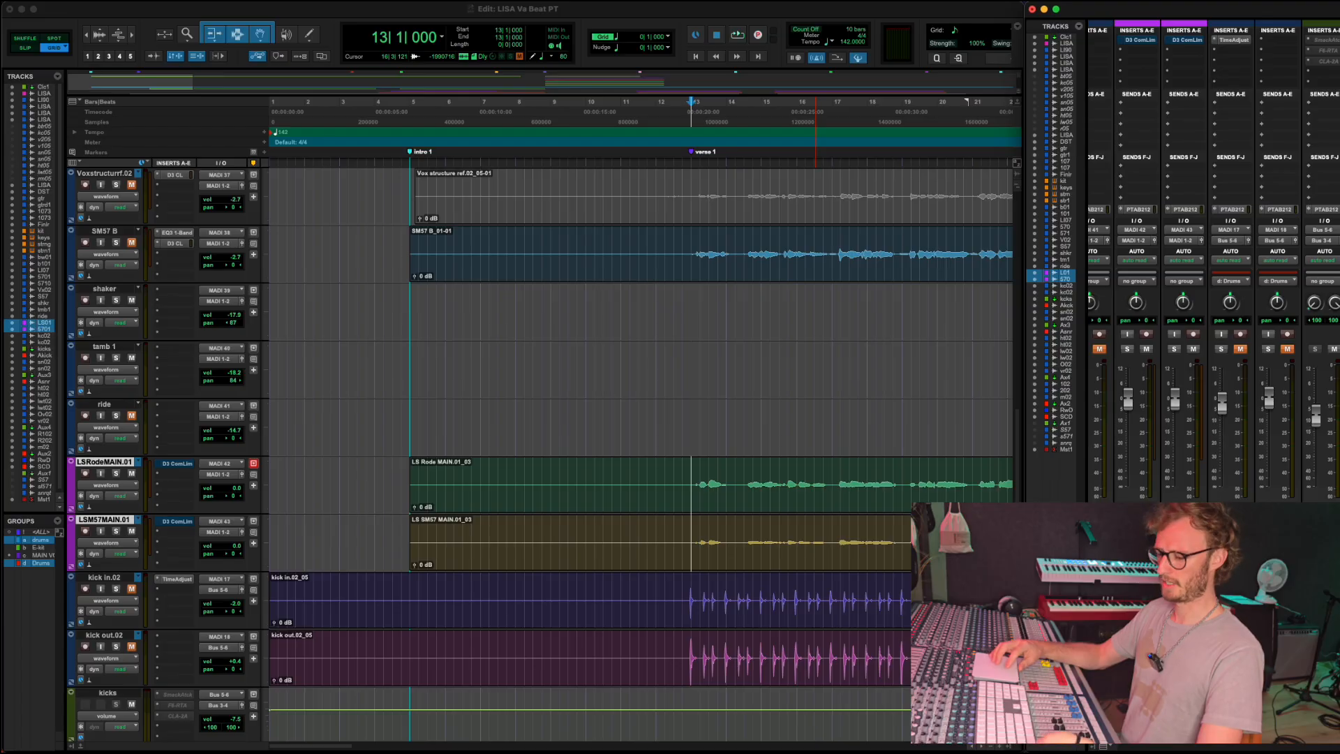
key(super+g)
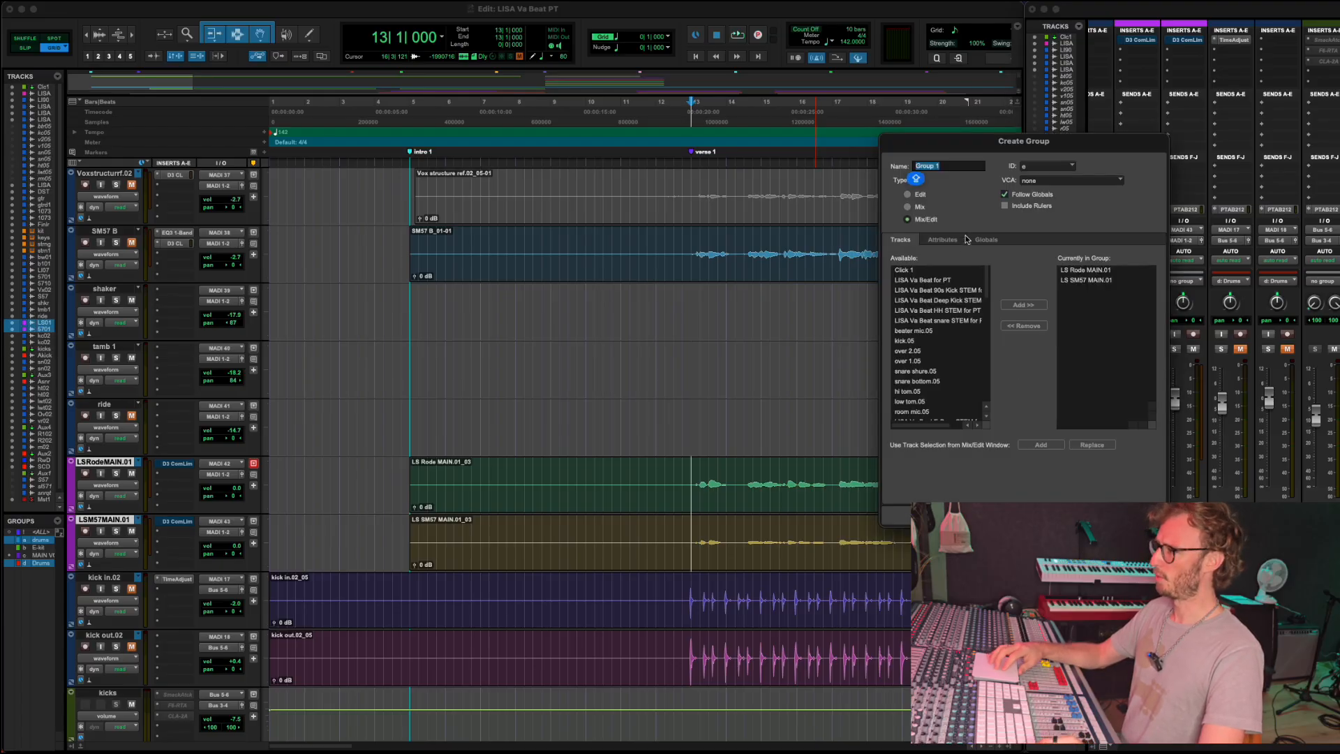
click(1103, 515)
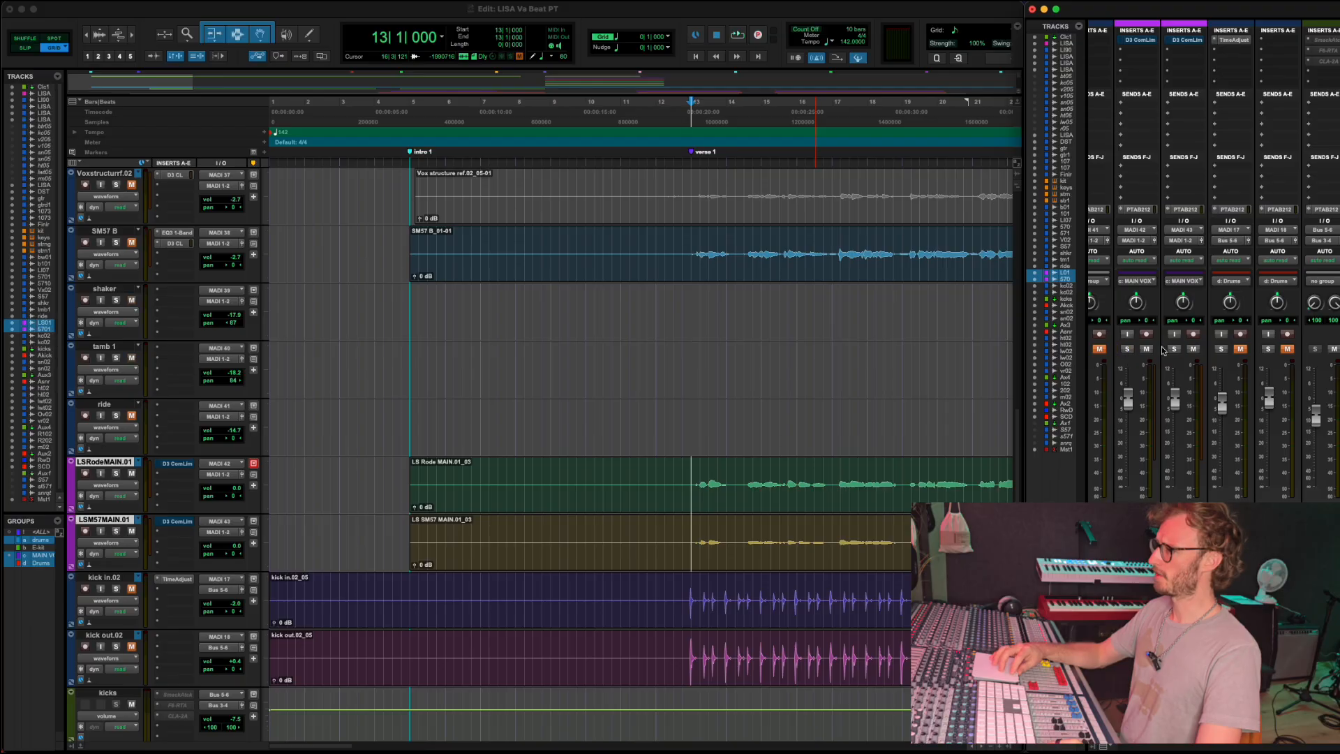
Test the vocal group by toggling mute, lowering the linked faders and resetting them to 0 dB.
click(1194, 350)
click(1195, 351)
drag(1177, 400, 1179, 438)
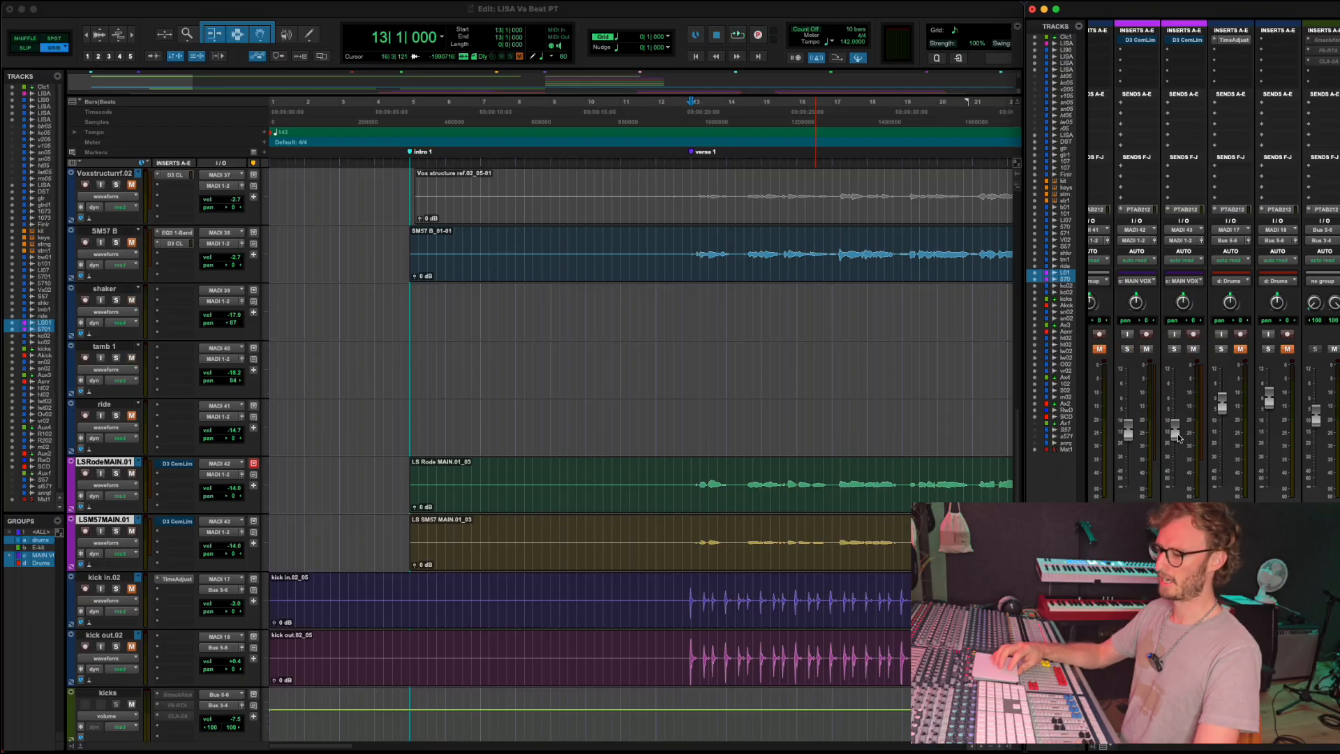
alt+click(1179, 438)
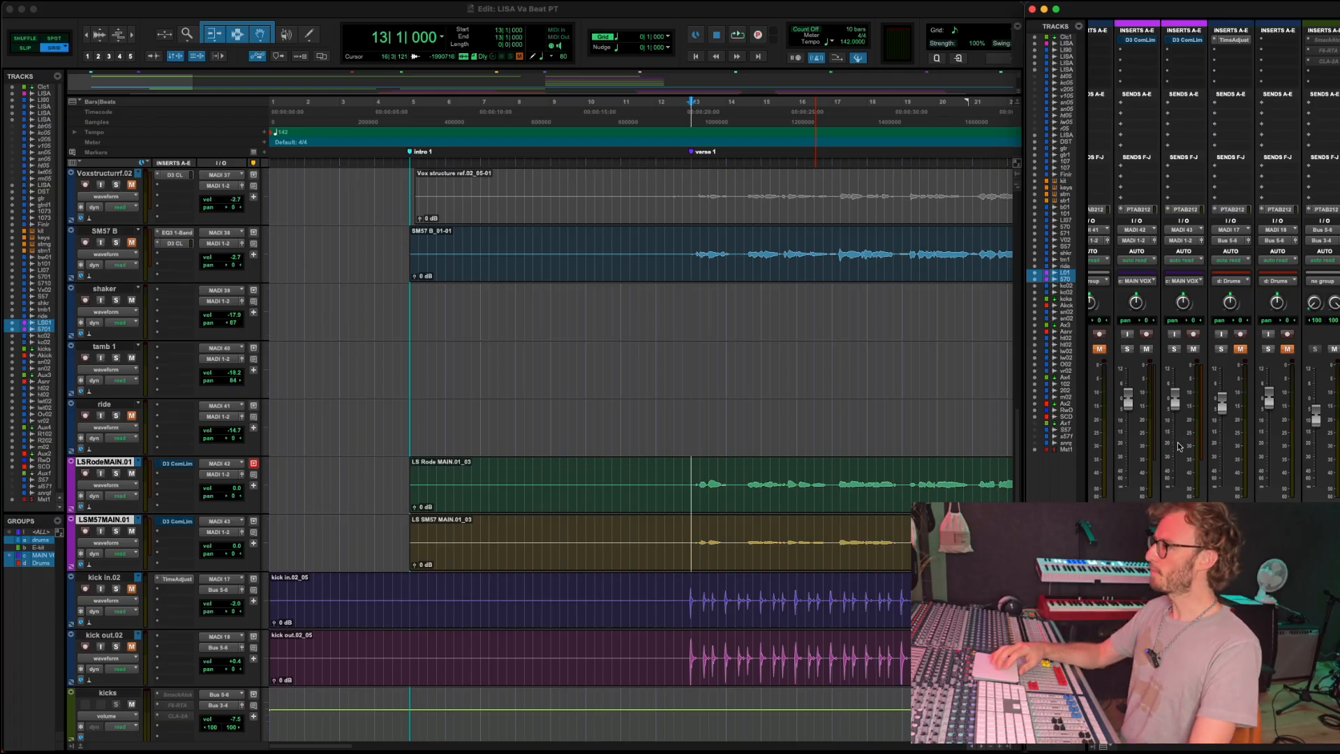
Re-enable the compressors on both main vocal tracks and raise their linked faders to about +5.8 dB.
super+click(1146, 42)
super+click(1182, 43)
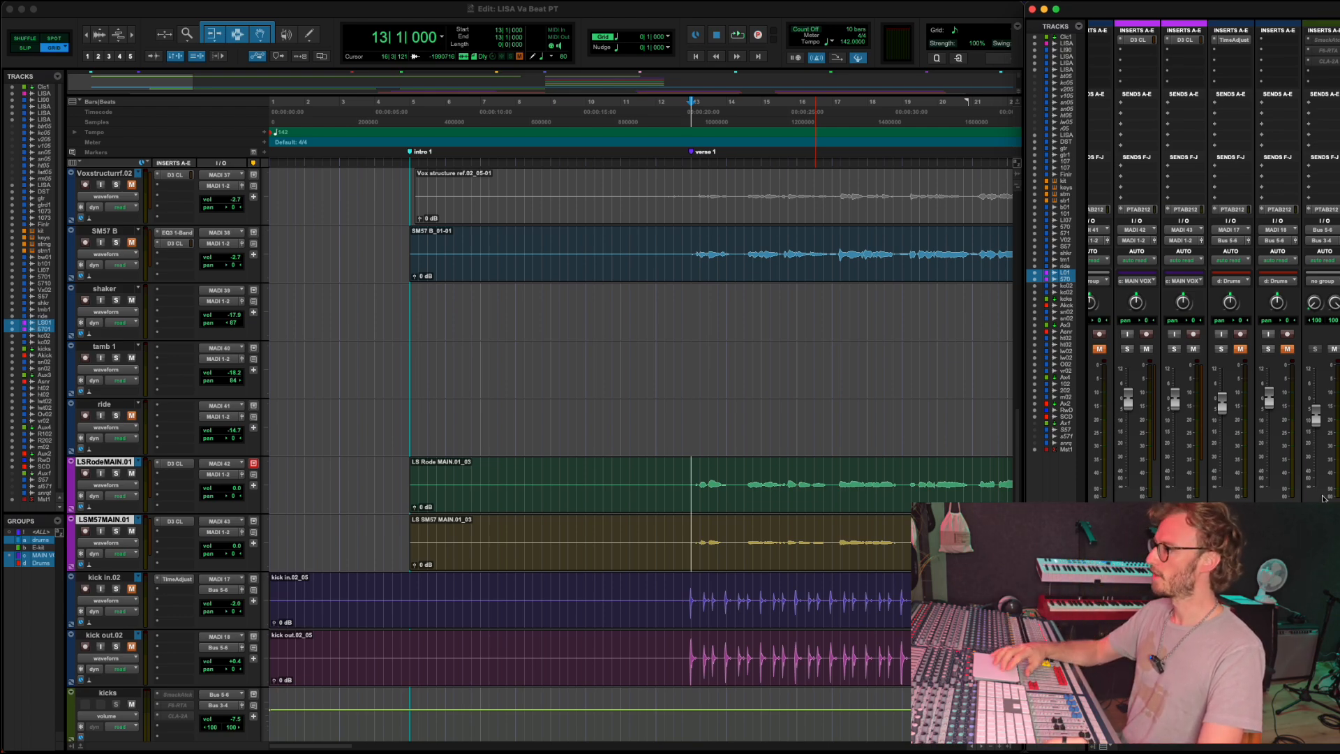
drag(1168, 405, 1178, 392)
key(space)
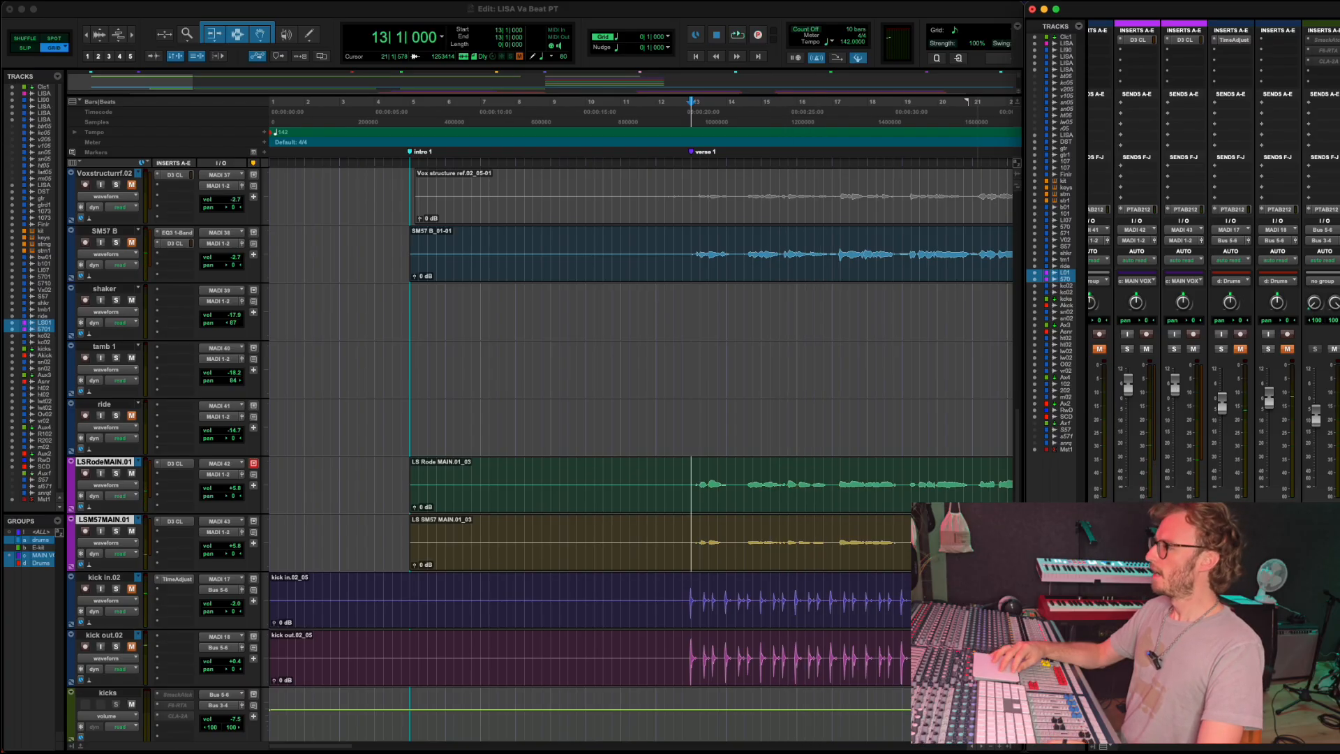
Move the edit cursor back and forth between the LS Rode MAIN.01 and LS SM57 MAIN.01 tracks.
key(p)
key(semicolon)
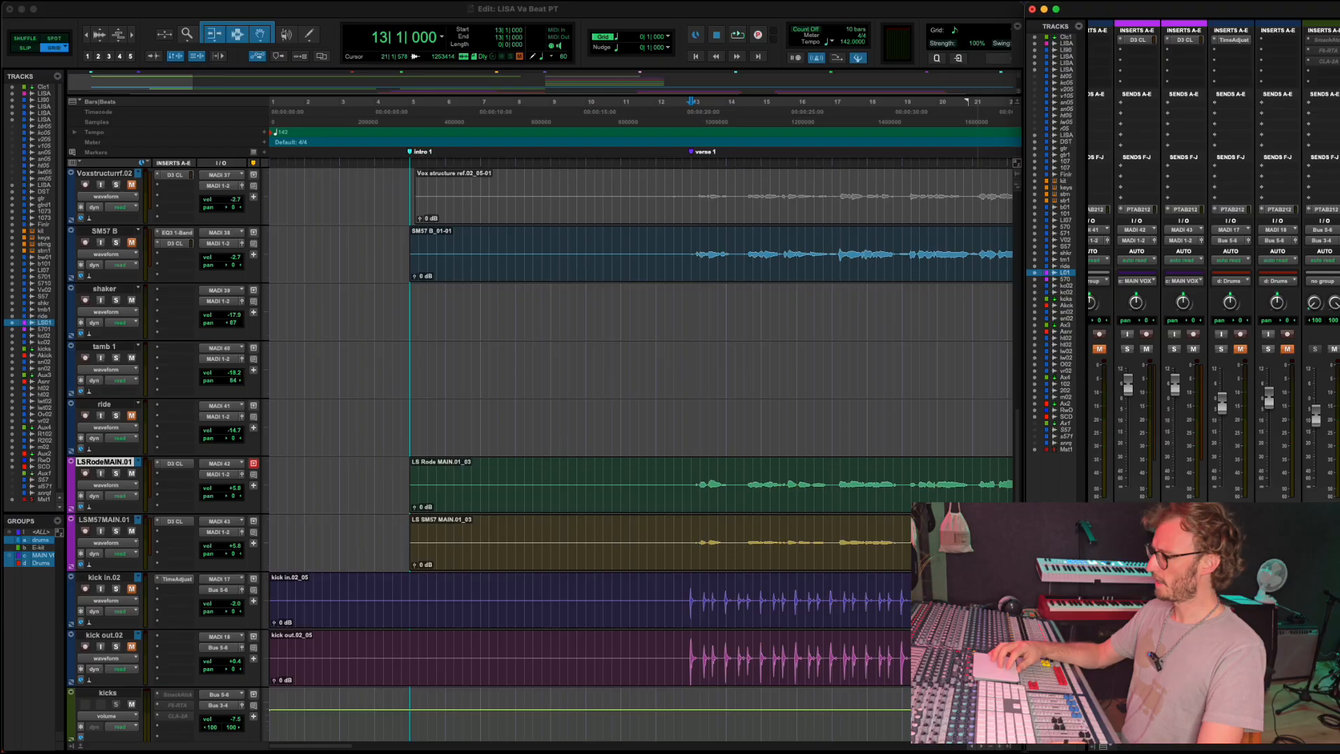
key(semicolon)
key(p)
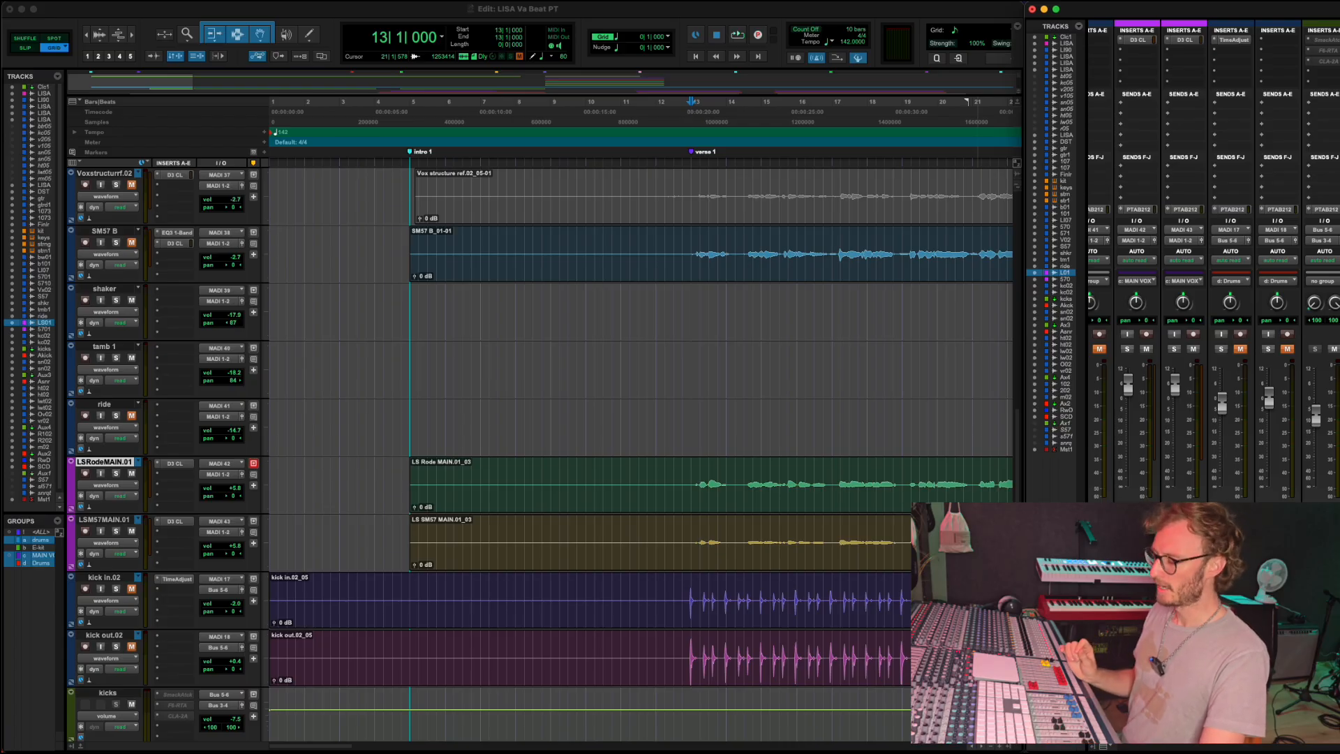
key(semicolon)
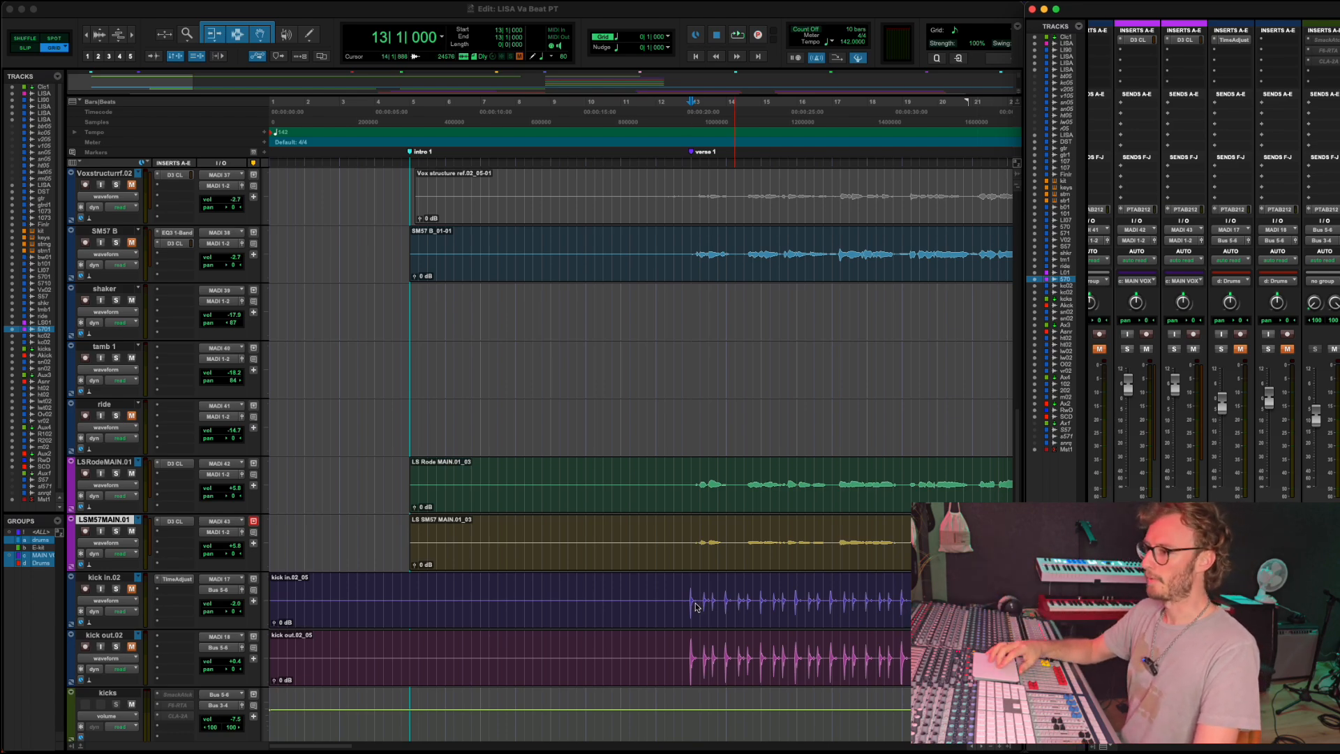
Select both grouped main vocal tracks and create a new empty playlist on them.
shift+click(91, 463)
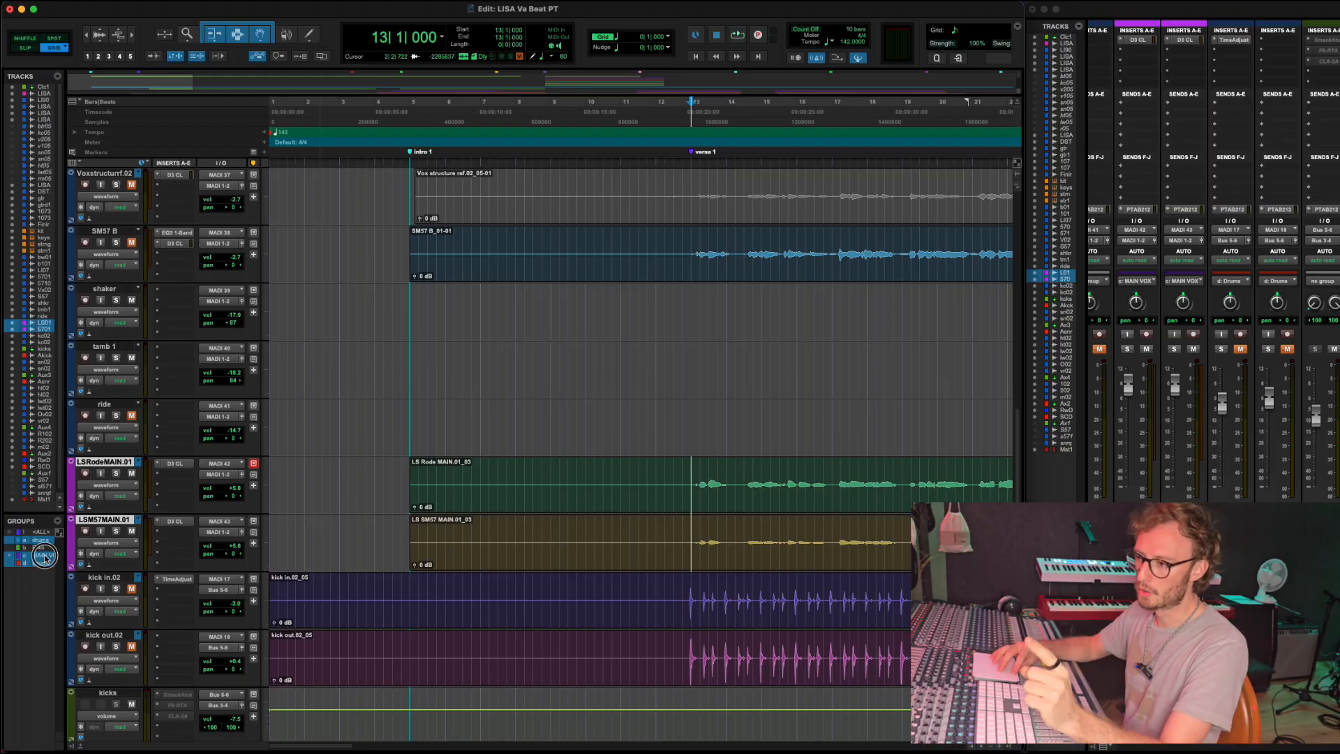
click(131, 533)
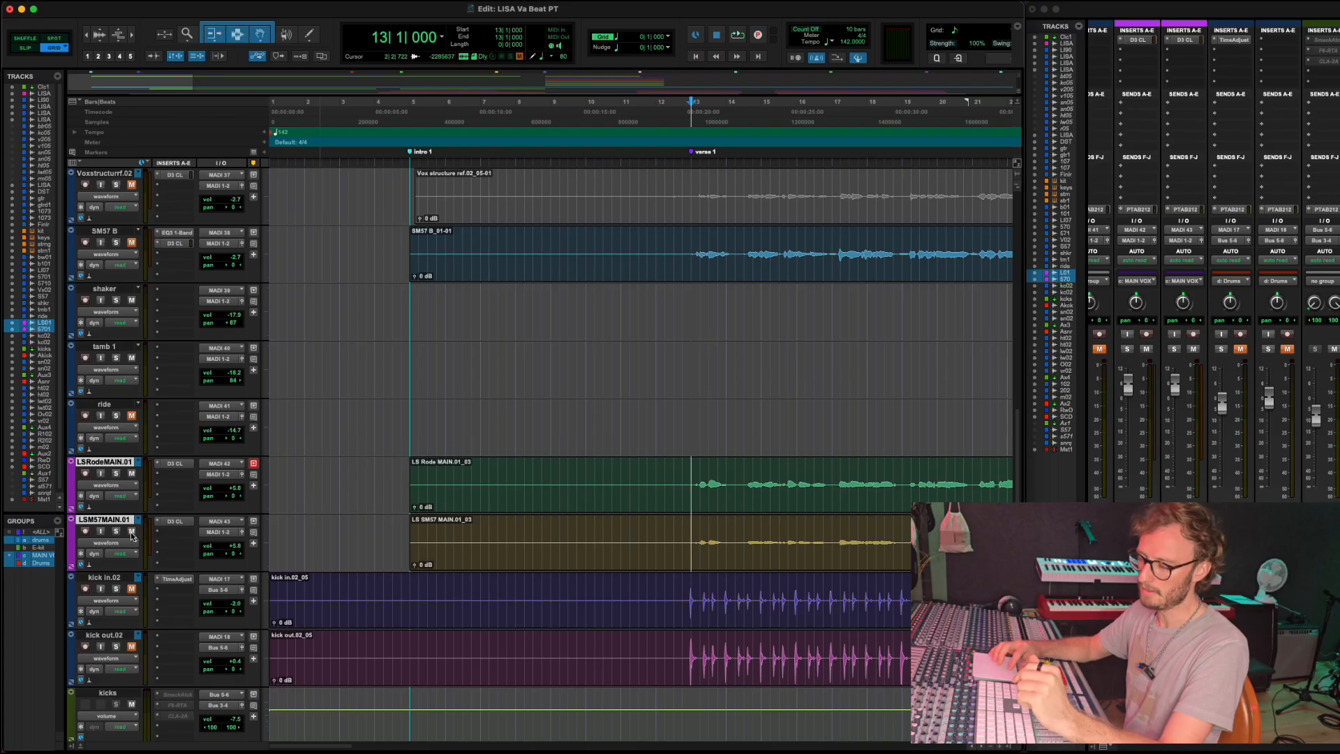
click(140, 465)
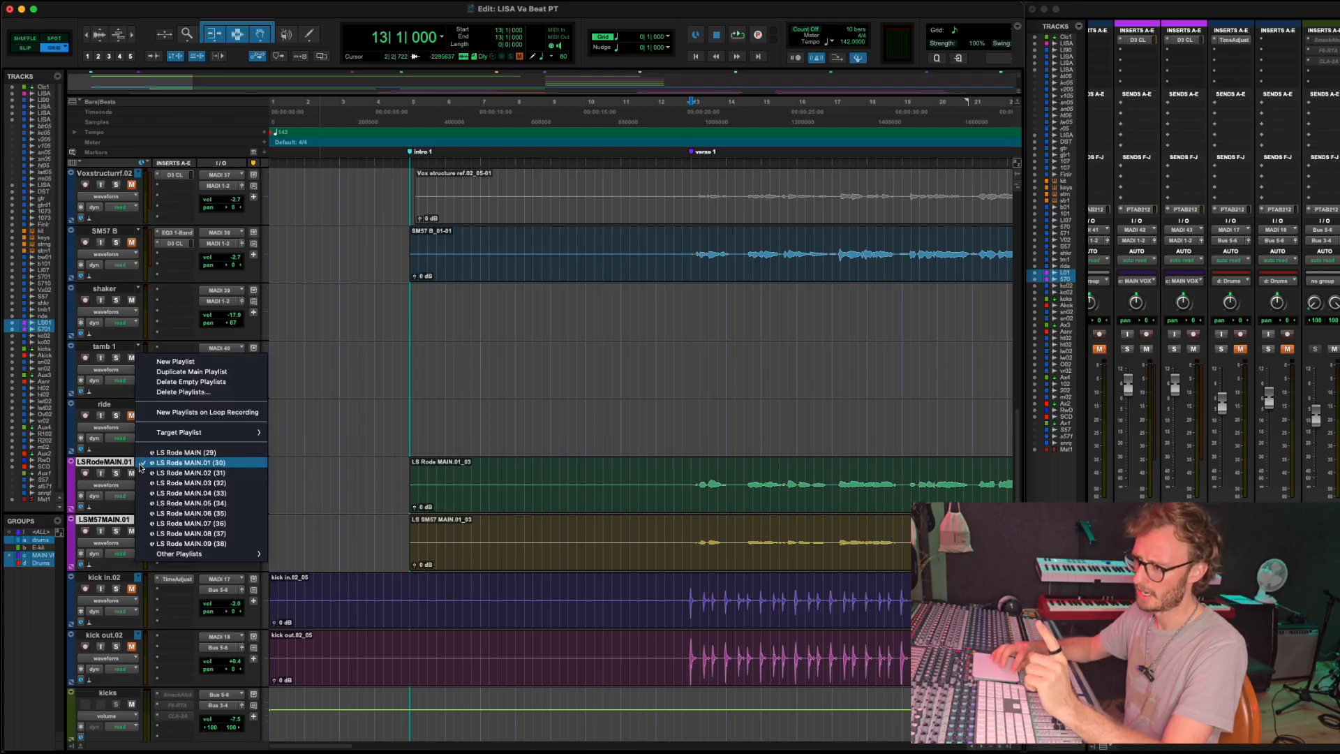
click(167, 361)
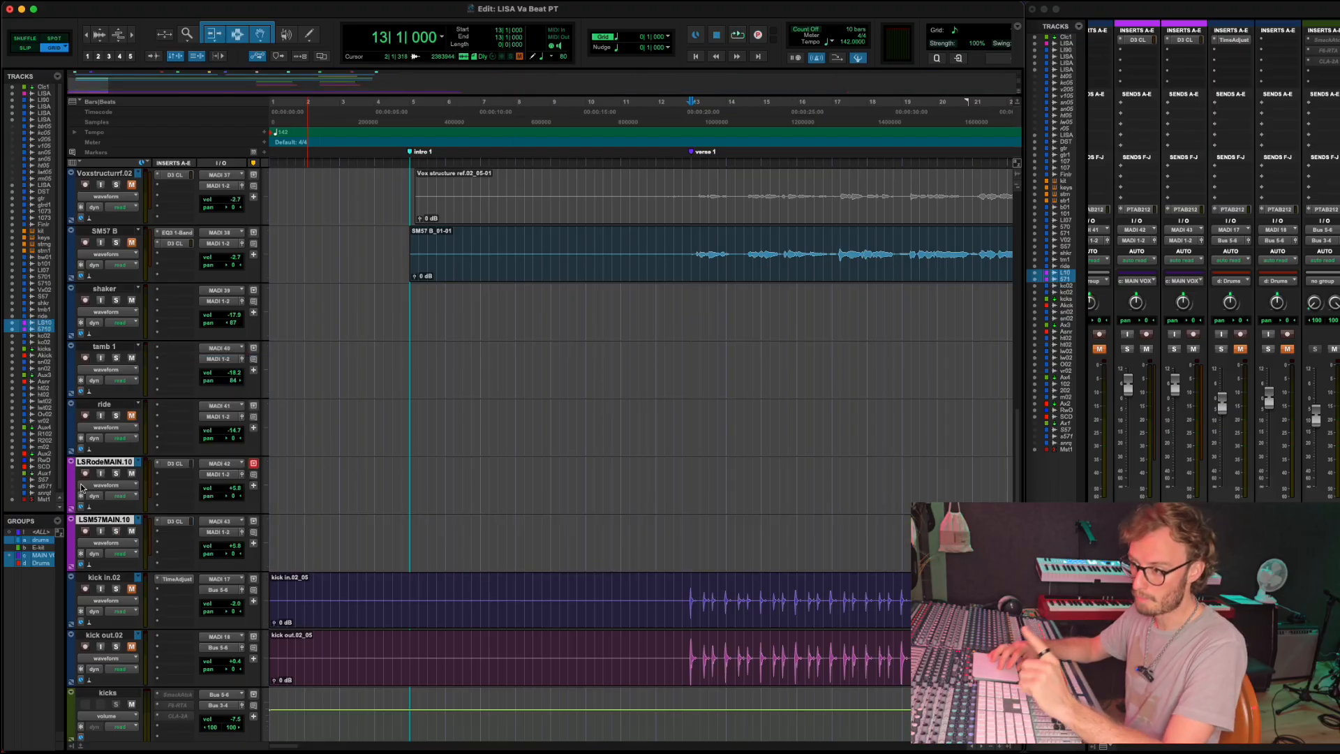
Examine the playlists stored on the LS Rode track and select a short range around the verse 1 marker on both vocal tracks.
click(139, 462)
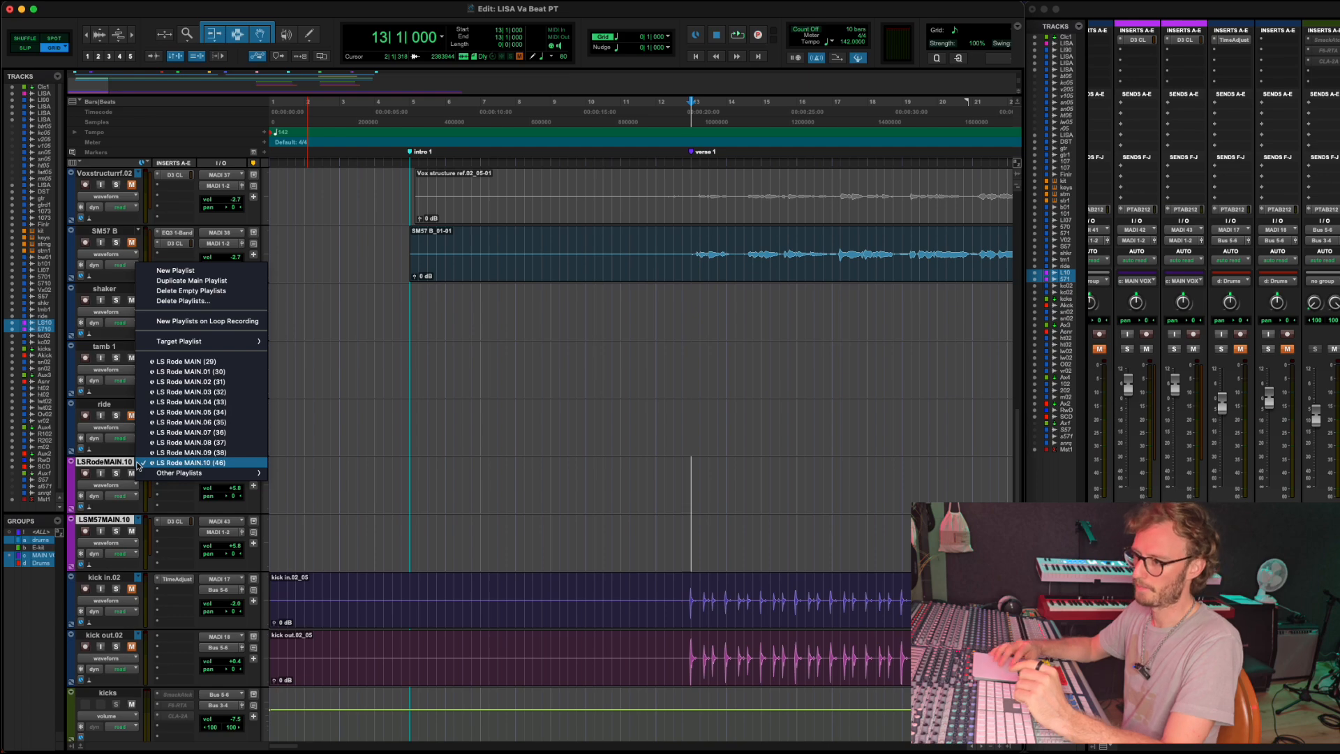
click(387, 488)
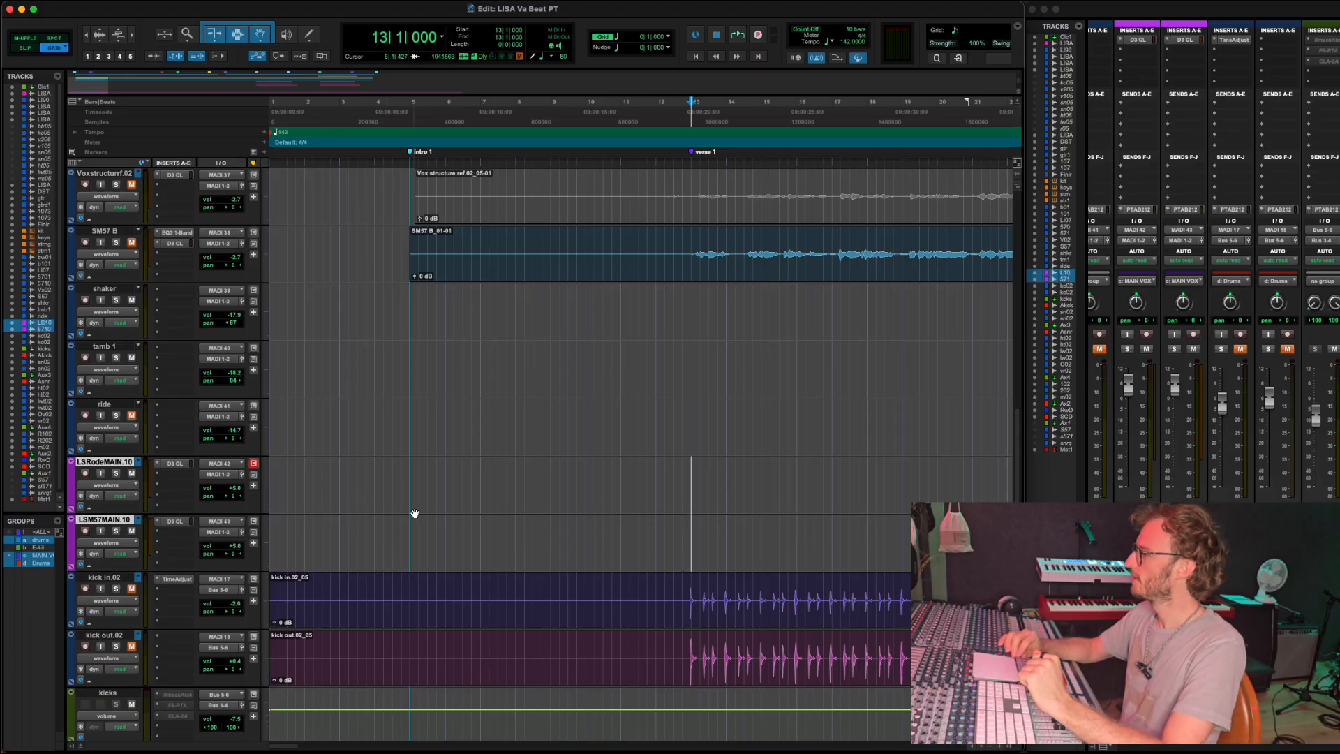
click(138, 462)
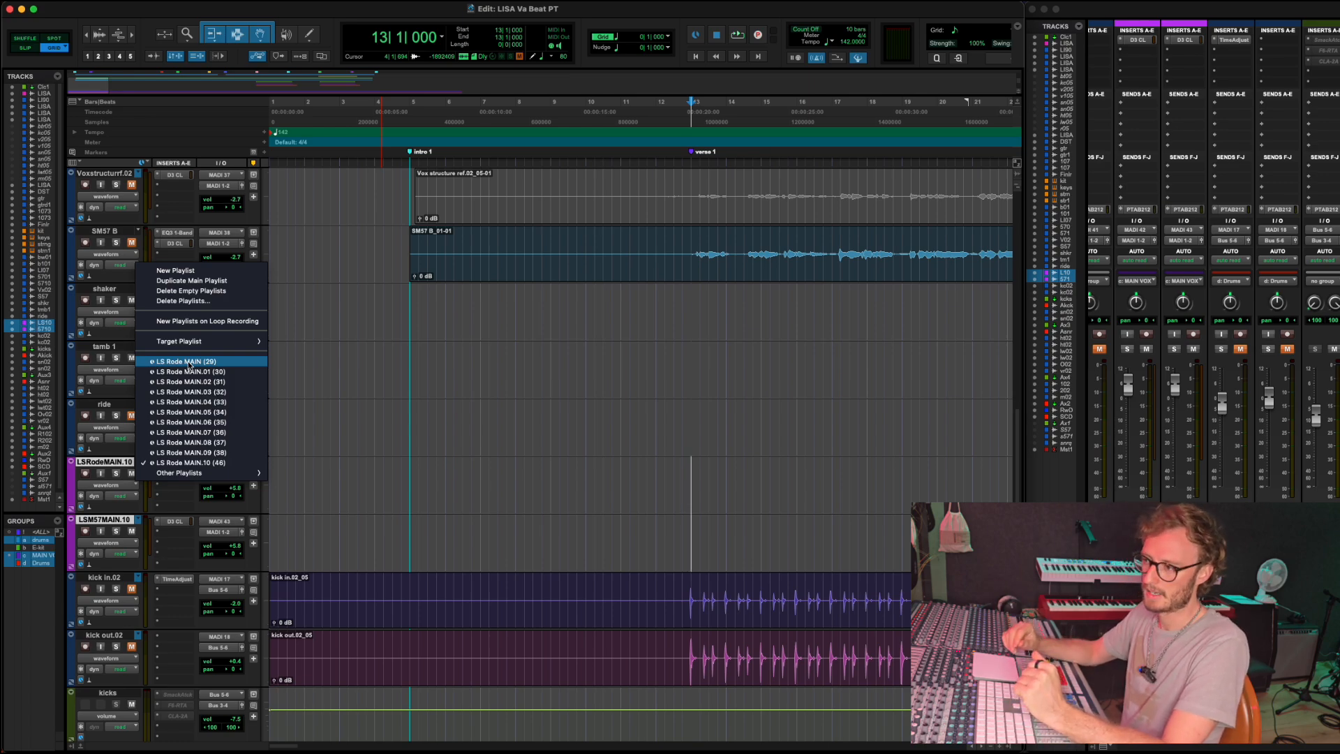
click(660, 469)
mouse_move(674, 468)
mouse_down()
mouse_move(702, 493)
mouse_move(700, 479)
mouse_move(684, 484)
mouse_up()
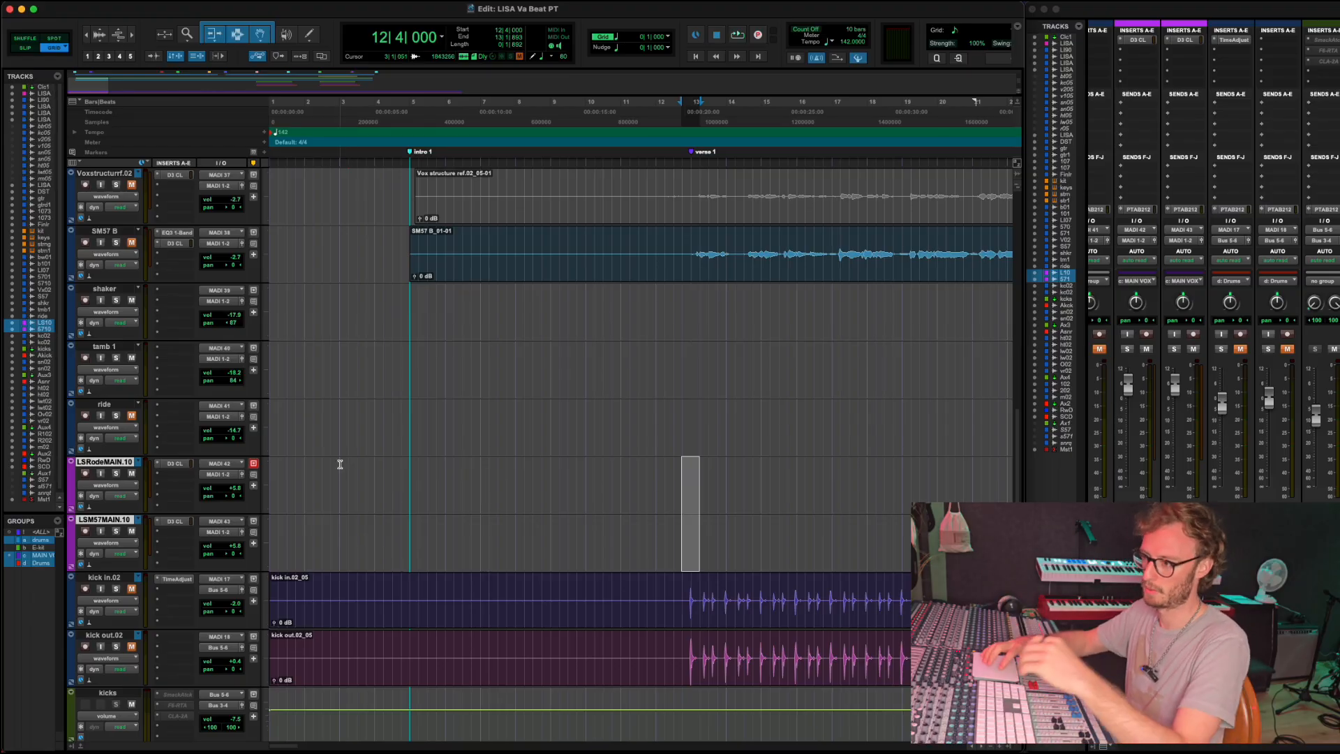
Switch both grouped vocal tracks to the original MAIN playlist and show the whole song.
click(137, 464)
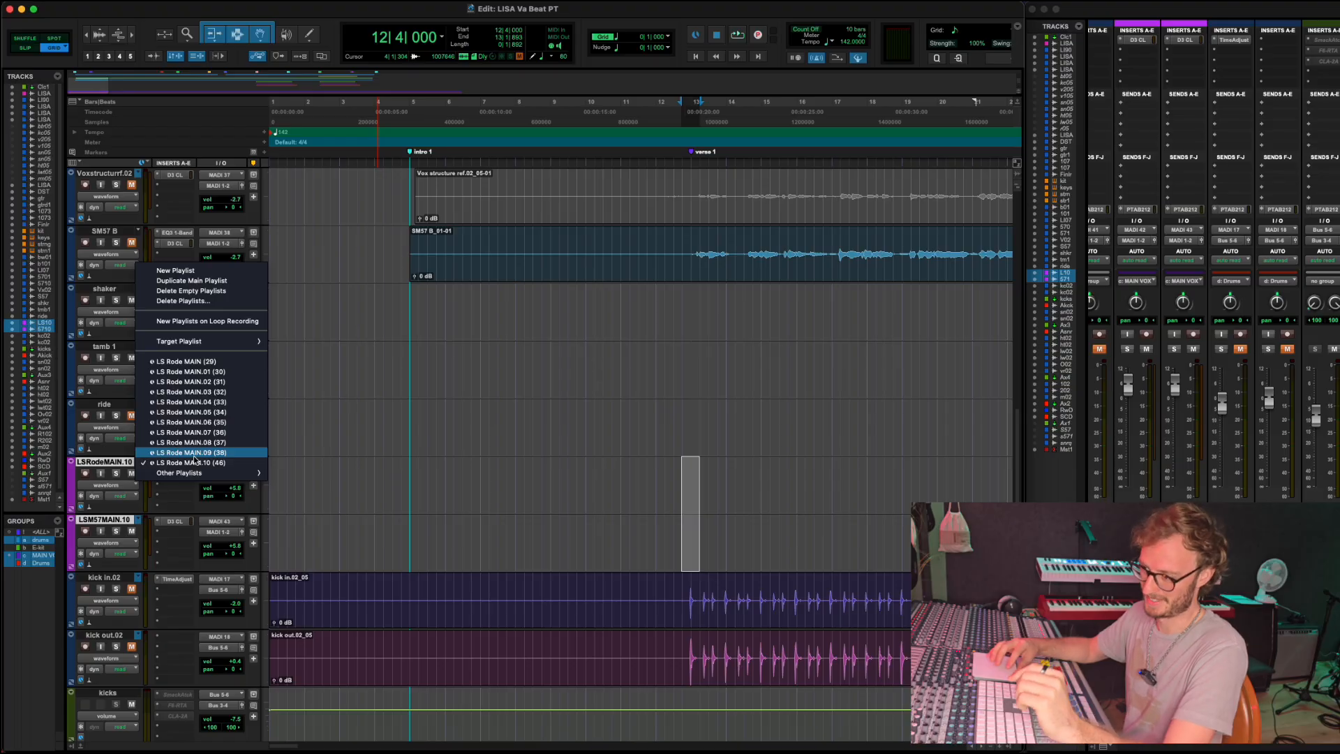
click(197, 361)
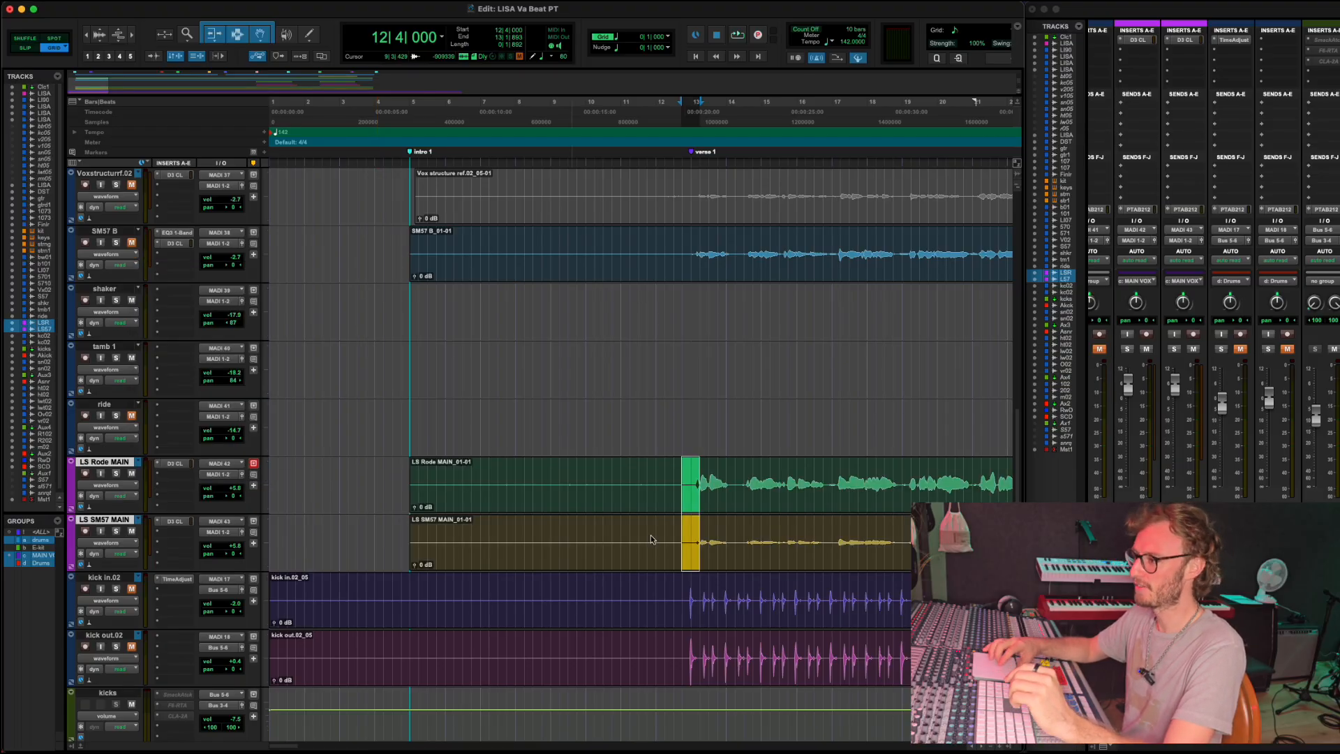
scroll(756, 503, down, 10)
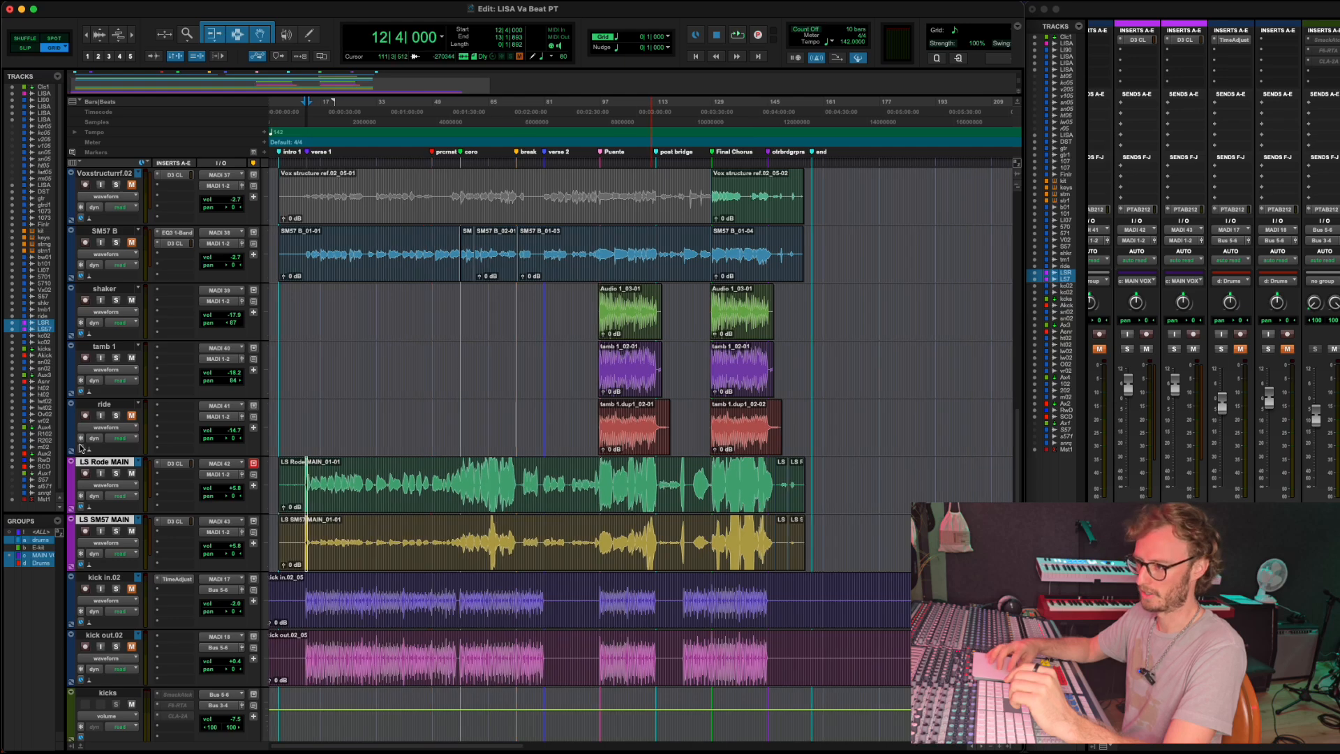
Review the MAIN.05 and MAIN.08 vocal playlists, then return both tracks to the MAIN playlist.
click(138, 462)
click(181, 503)
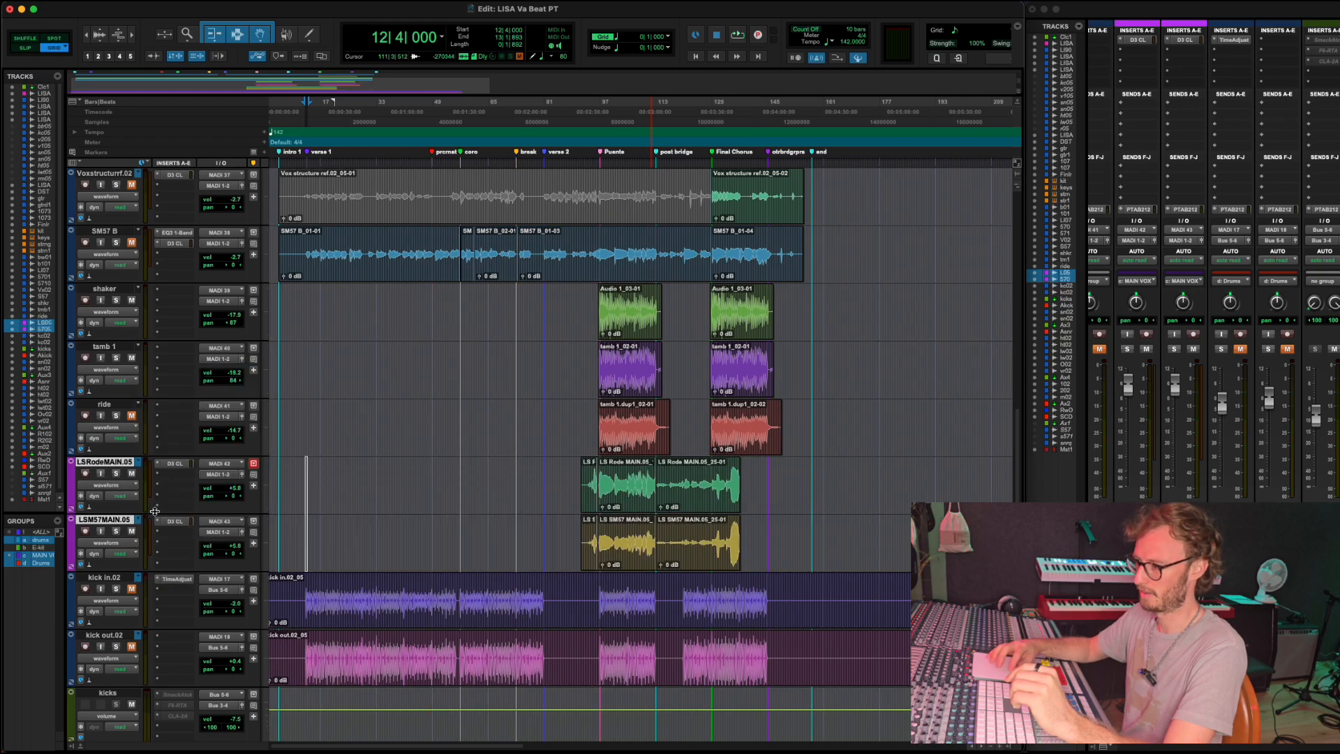
click(139, 461)
click(243, 492)
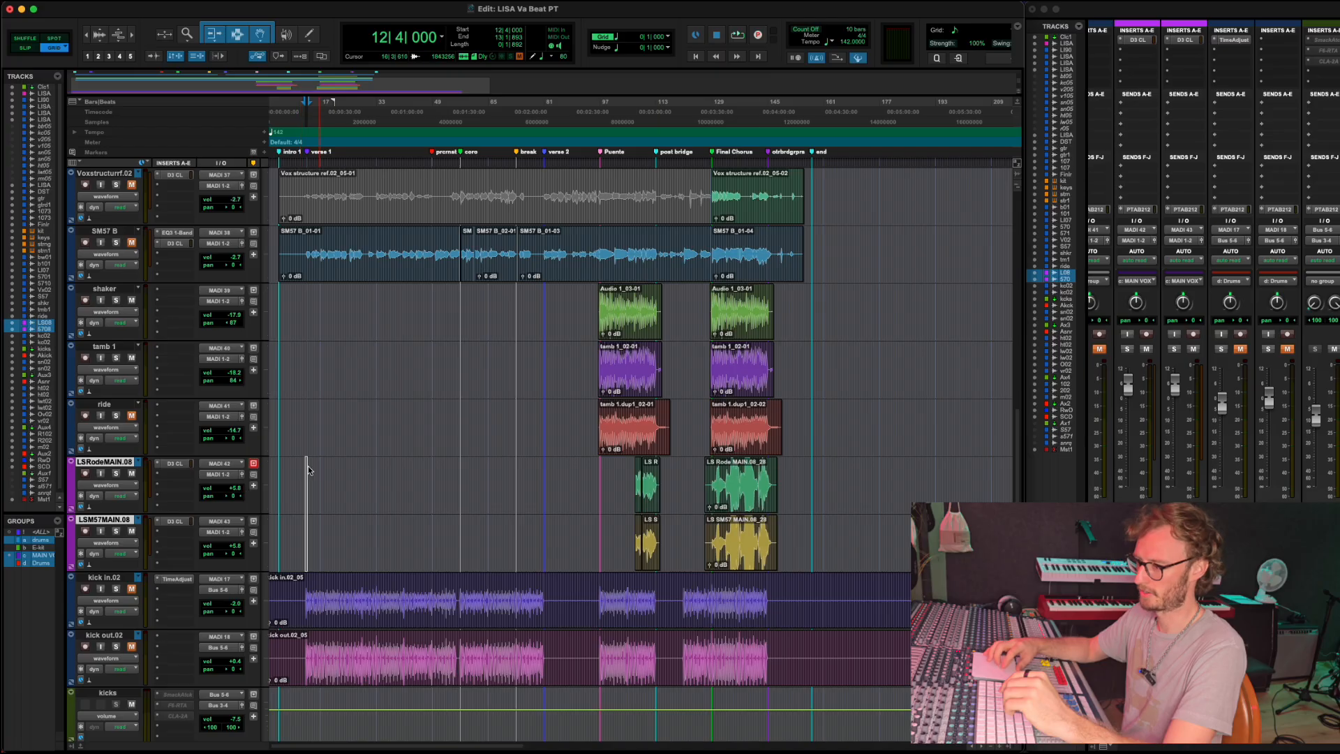
click(139, 463)
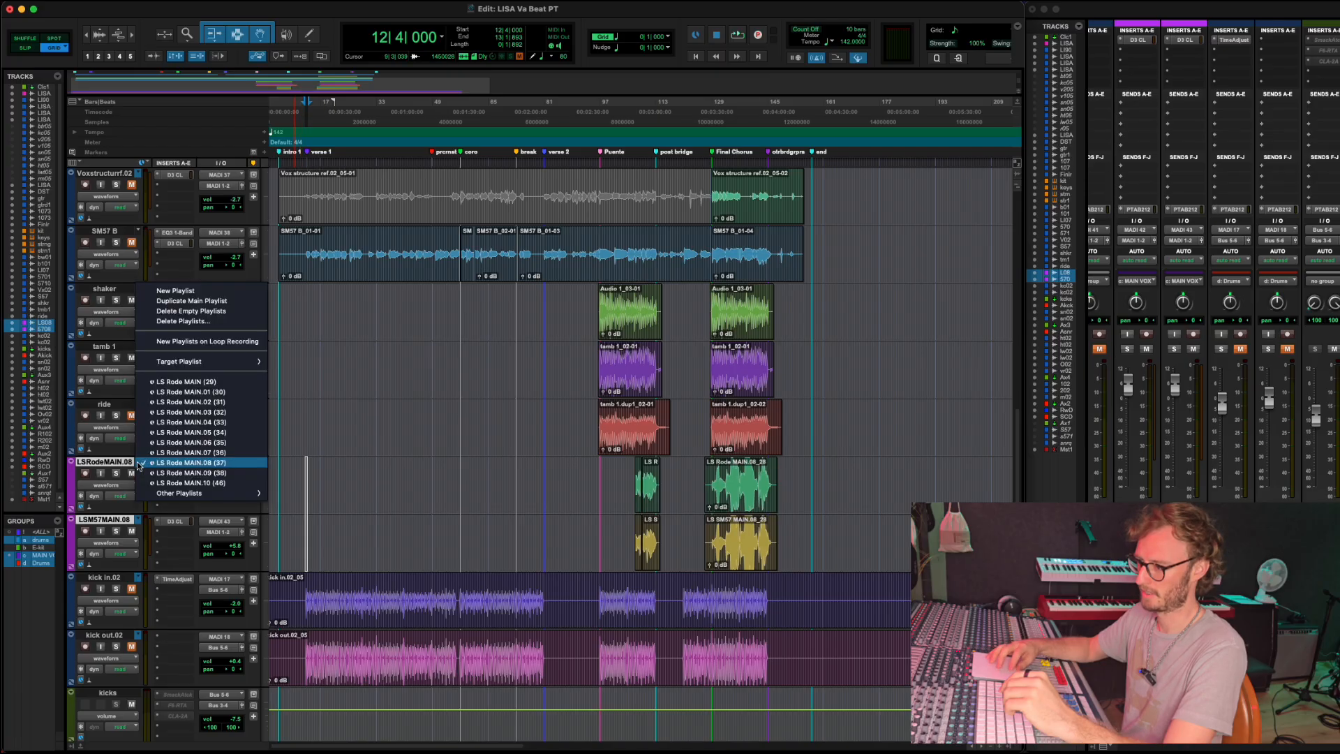
click(183, 381)
Frame the verse 1 vocals and enlarge the audio waveform display amplitude.
scroll(446, 569, up, 3)
drag(335, 505, 346, 463)
click(345, 463)
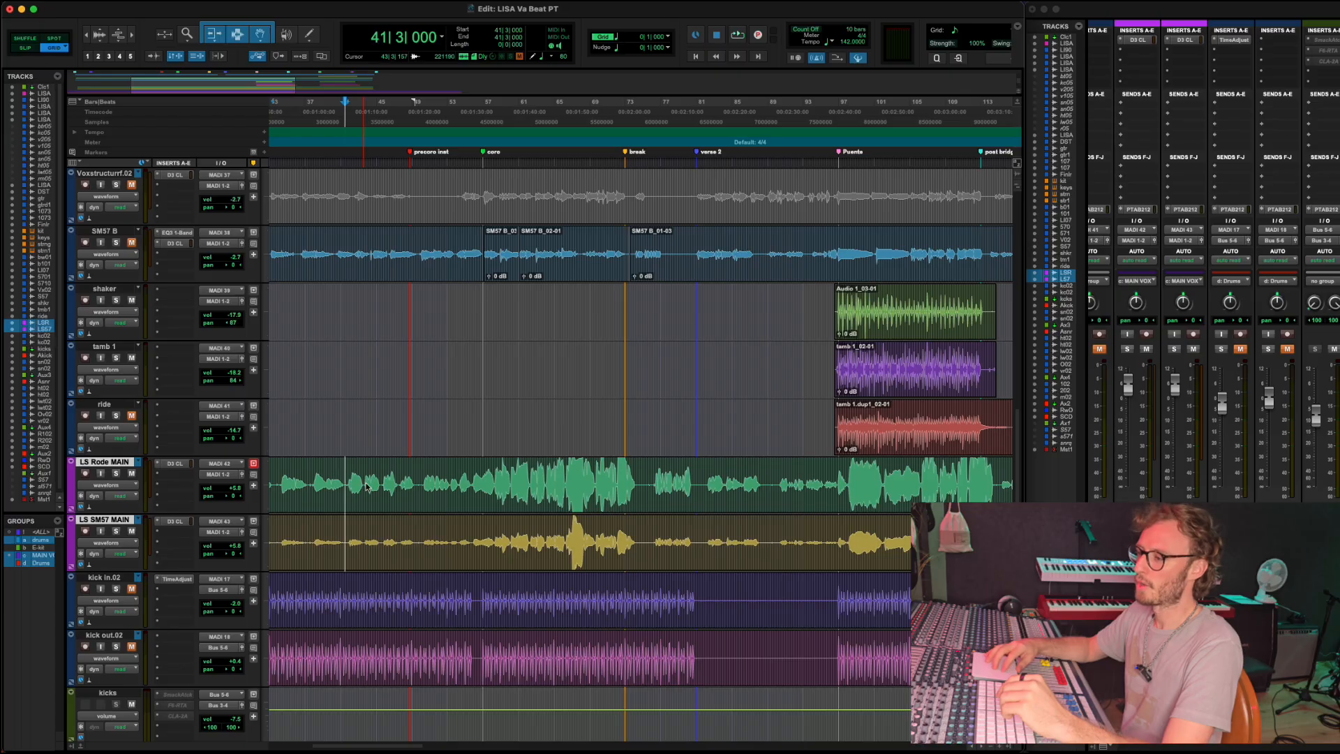
click(365, 471)
scroll(367, 471, up, 5)
scroll(372, 473, left, 15)
scroll(372, 473, down, 1)
scroll(373, 473, right, 8)
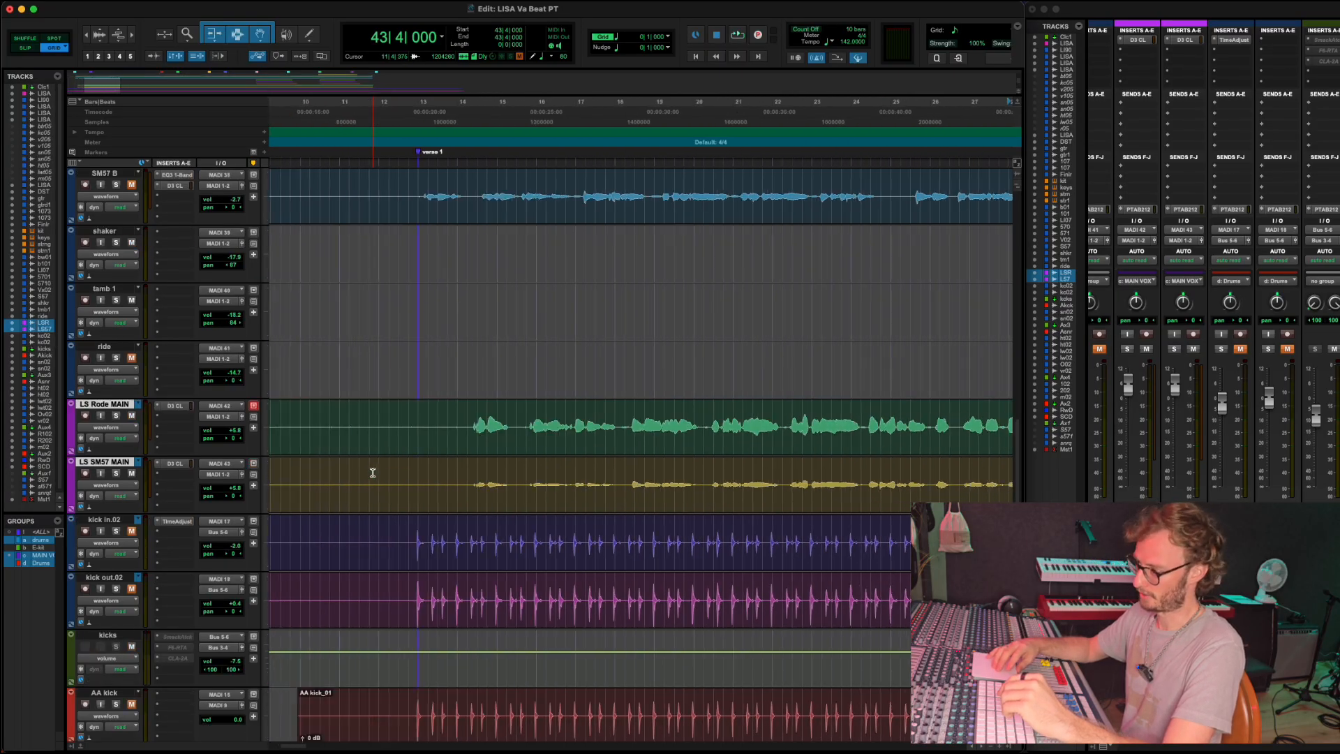
click(97, 30)
click(97, 31)
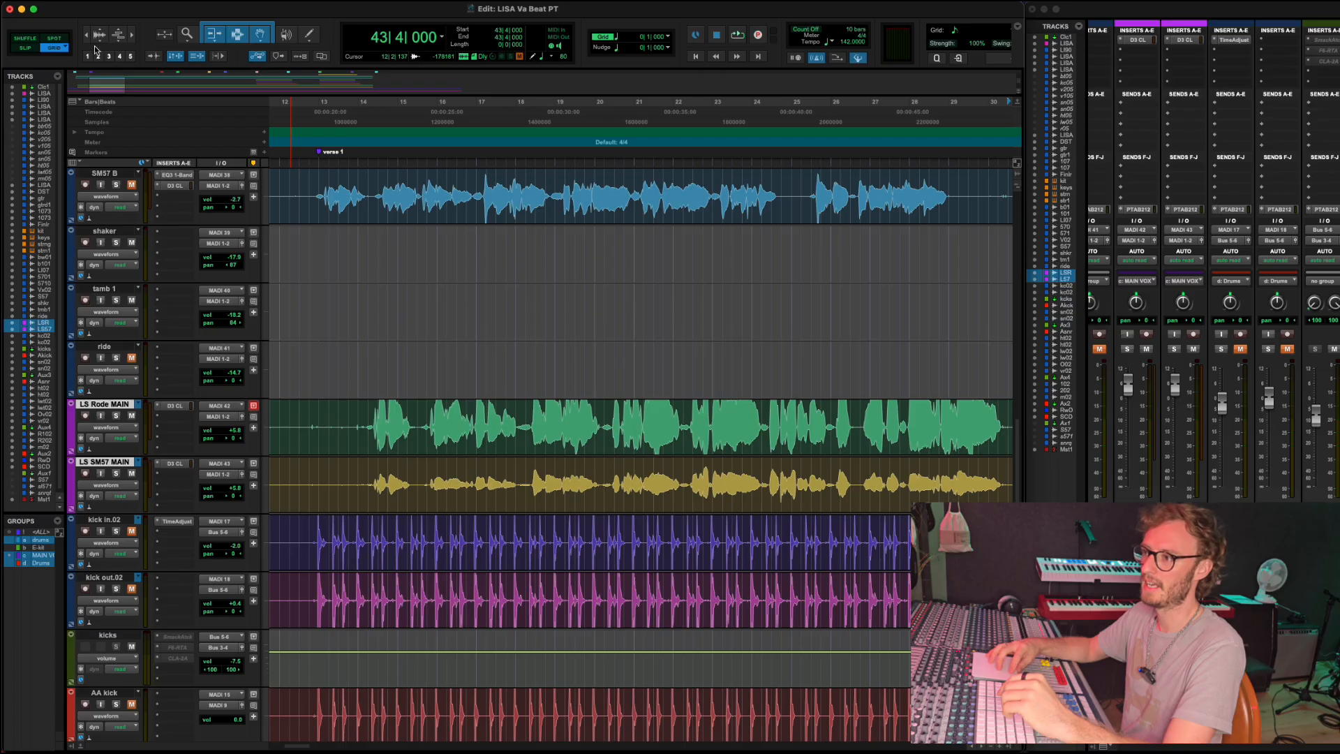
click(101, 43)
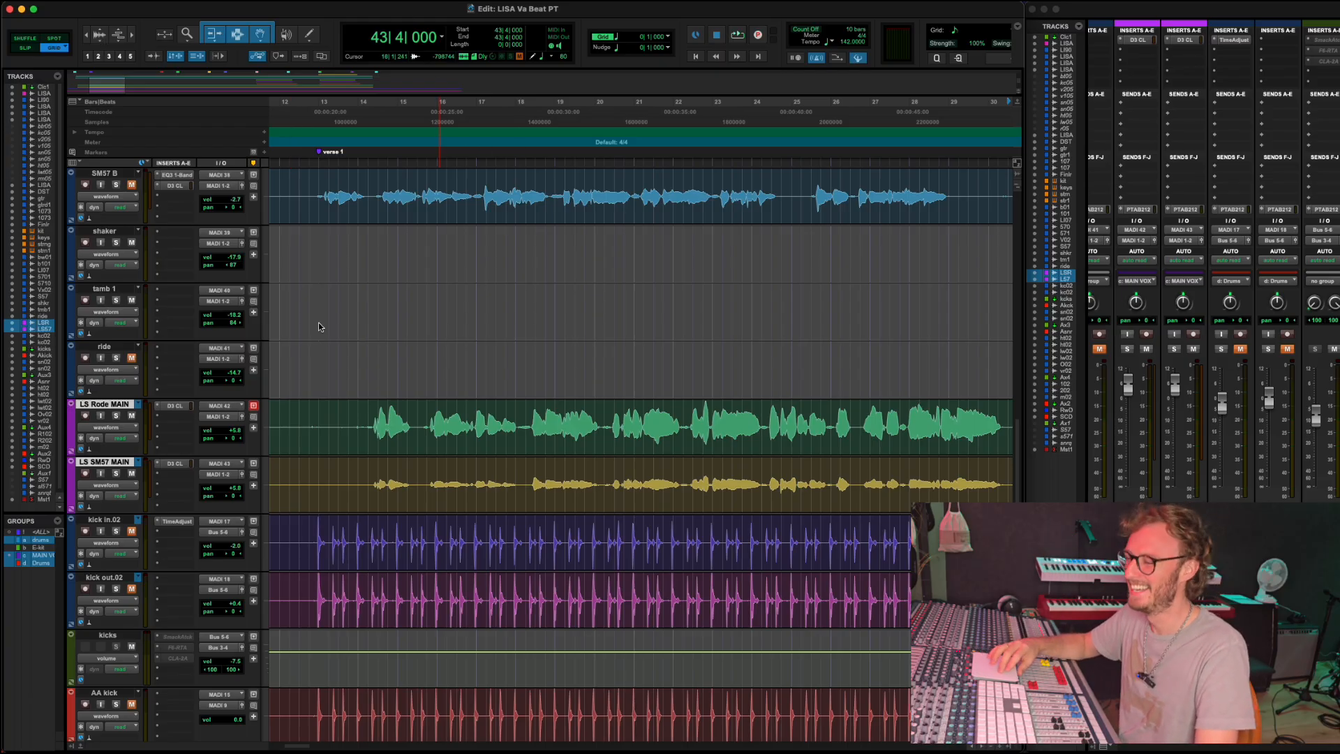
Play the MAIN vocal takes from bar 12 beat 3, just before verse 1.
click(368, 419)
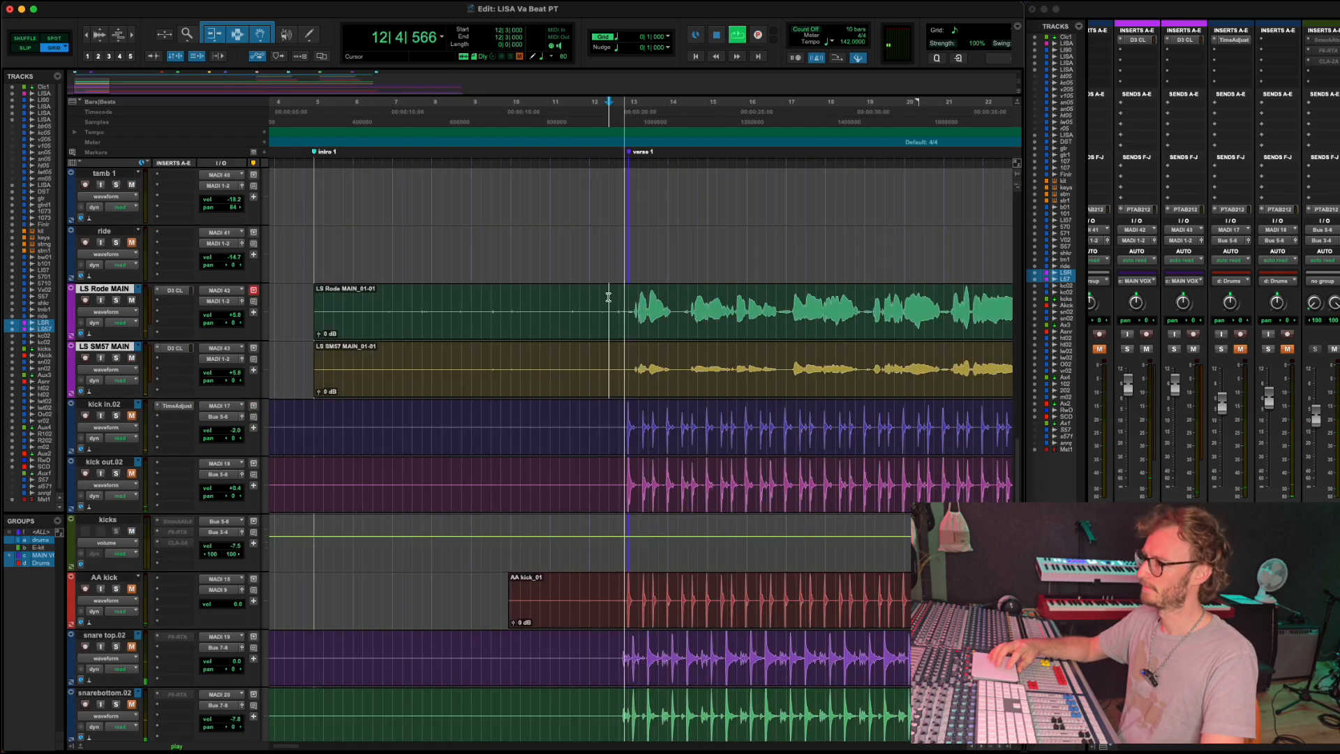
scroll(742, 323, right, 3)
scroll(668, 329, up, 1)
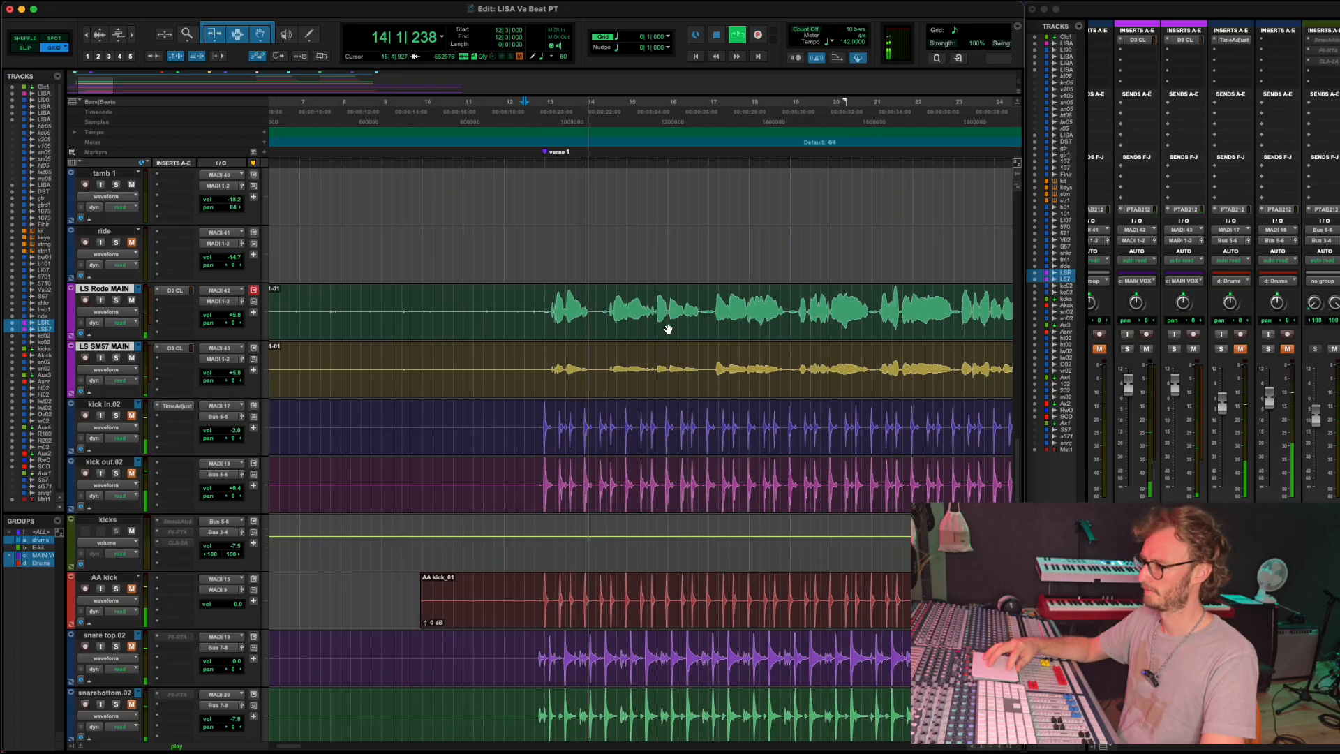
Raise the volume of the grouped main vocal tracks to +11.1 dB and replay the verse 1 opening.
scroll(668, 330, up, 4)
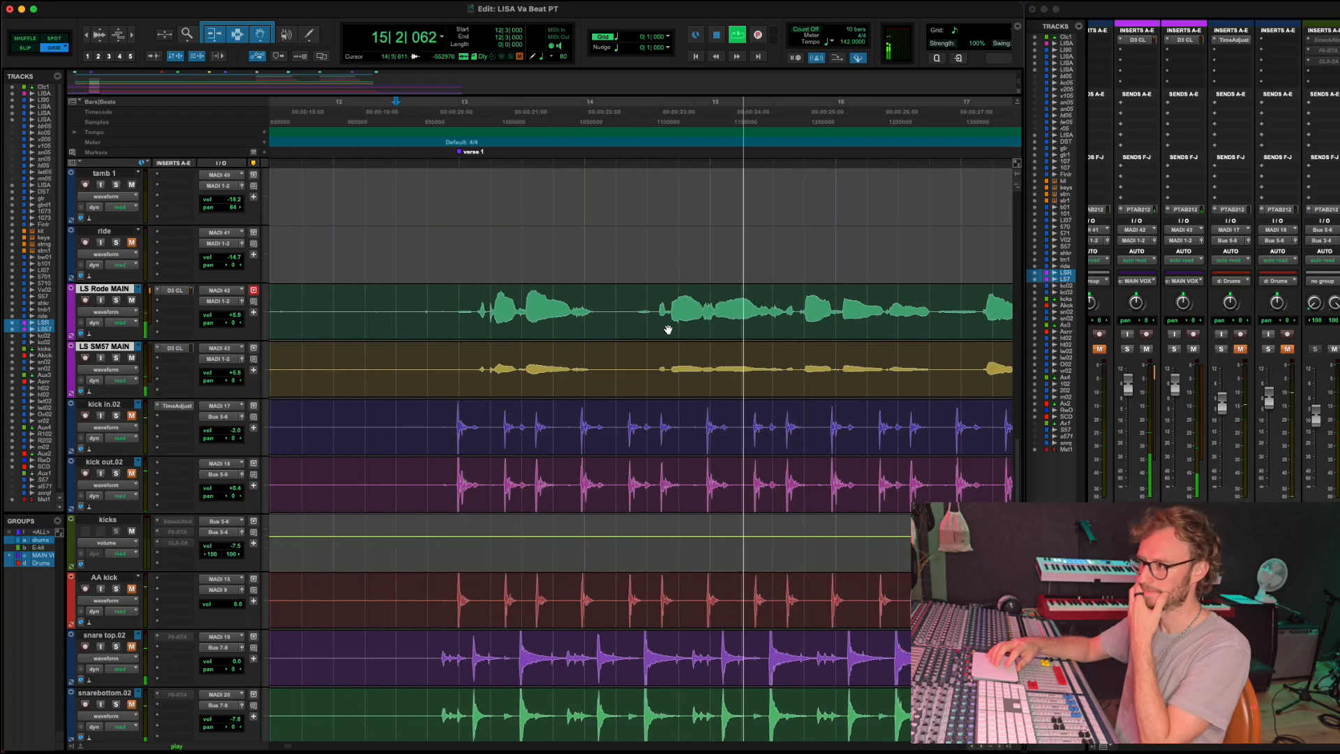
scroll(668, 330, right, 1)
scroll(668, 329, up, 2)
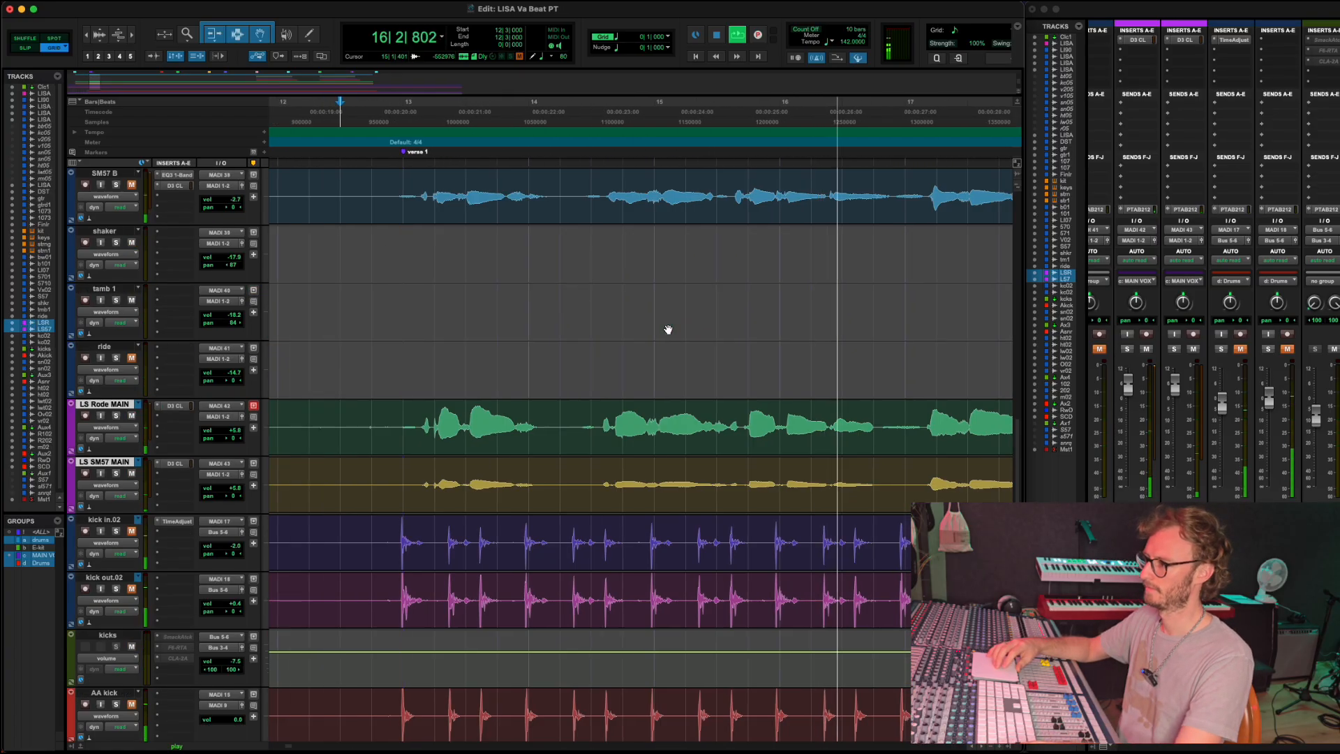
scroll(668, 329, down, 2)
scroll(668, 329, left, 1)
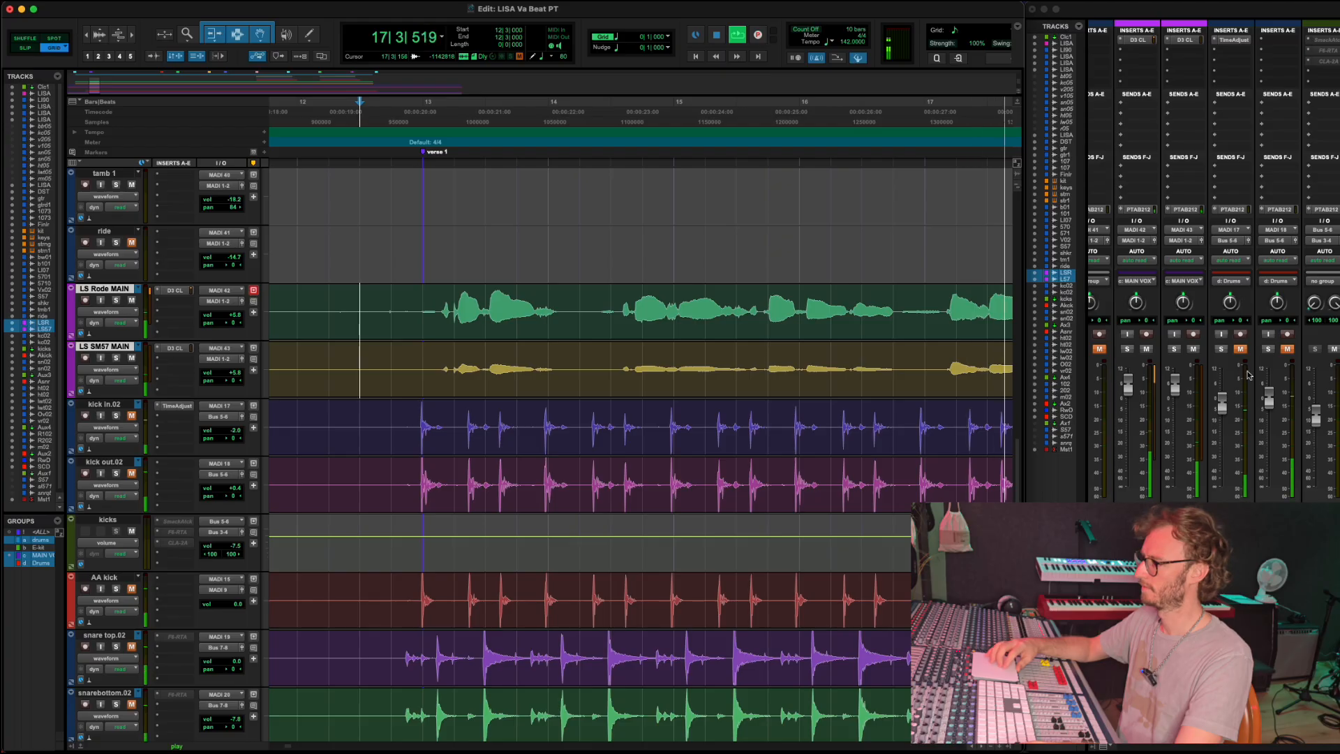
key(space)
drag(1127, 384, 1127, 375)
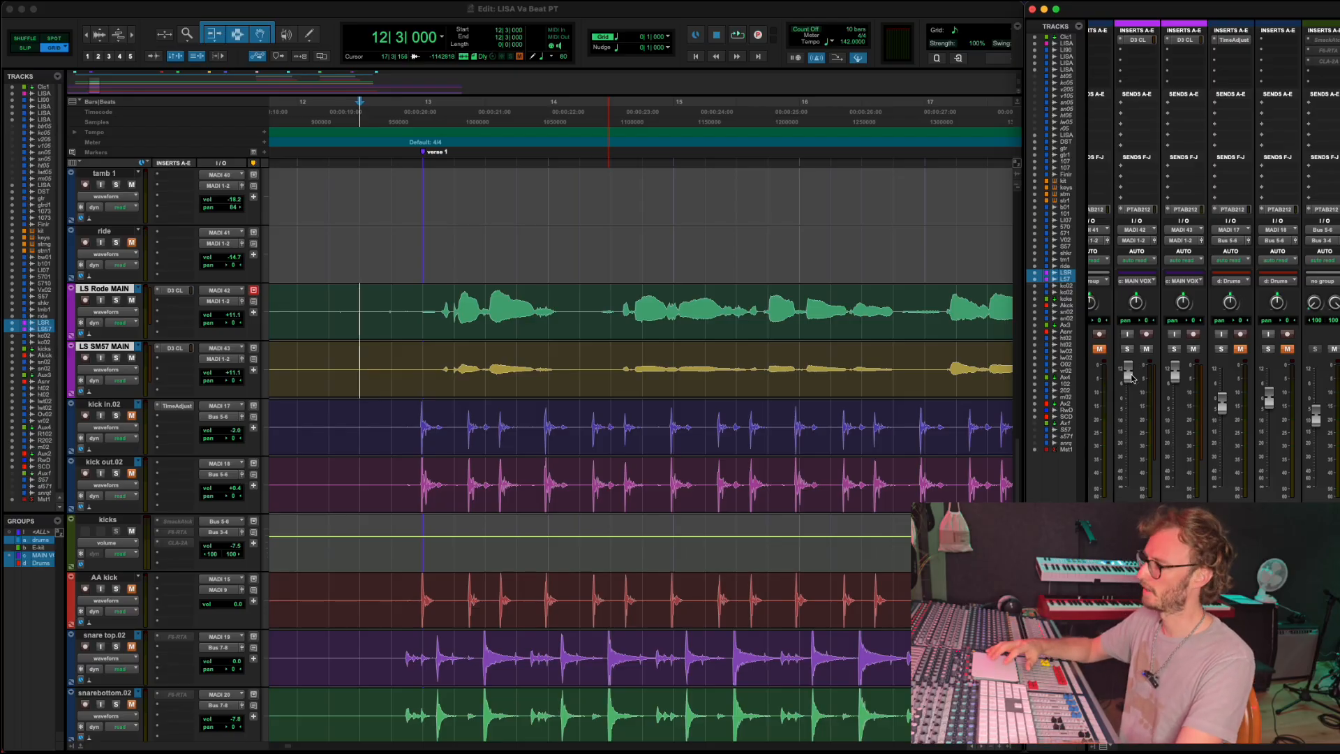
key(space)
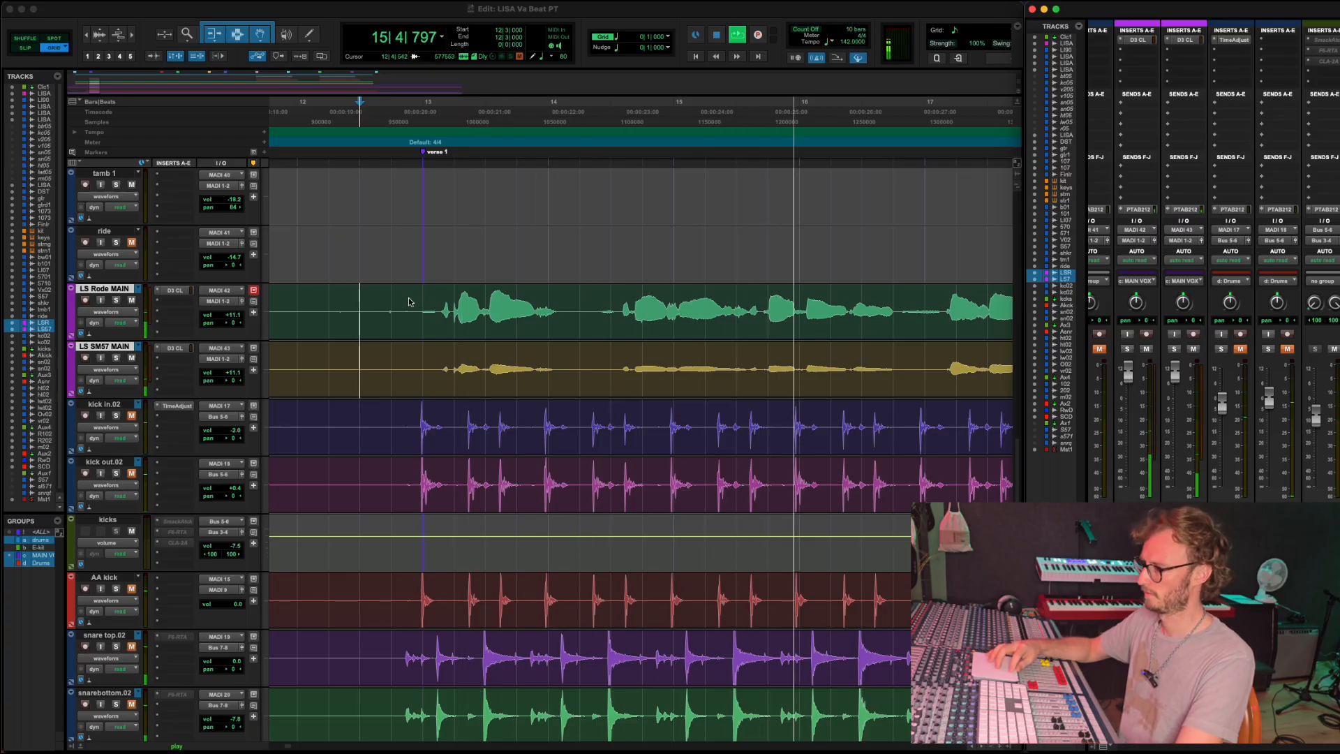
Select bars 13 to 17 on both main vocal tracks and audition that range on the MAIN.01 playlist.
drag(421, 303, 934, 307)
key(space)
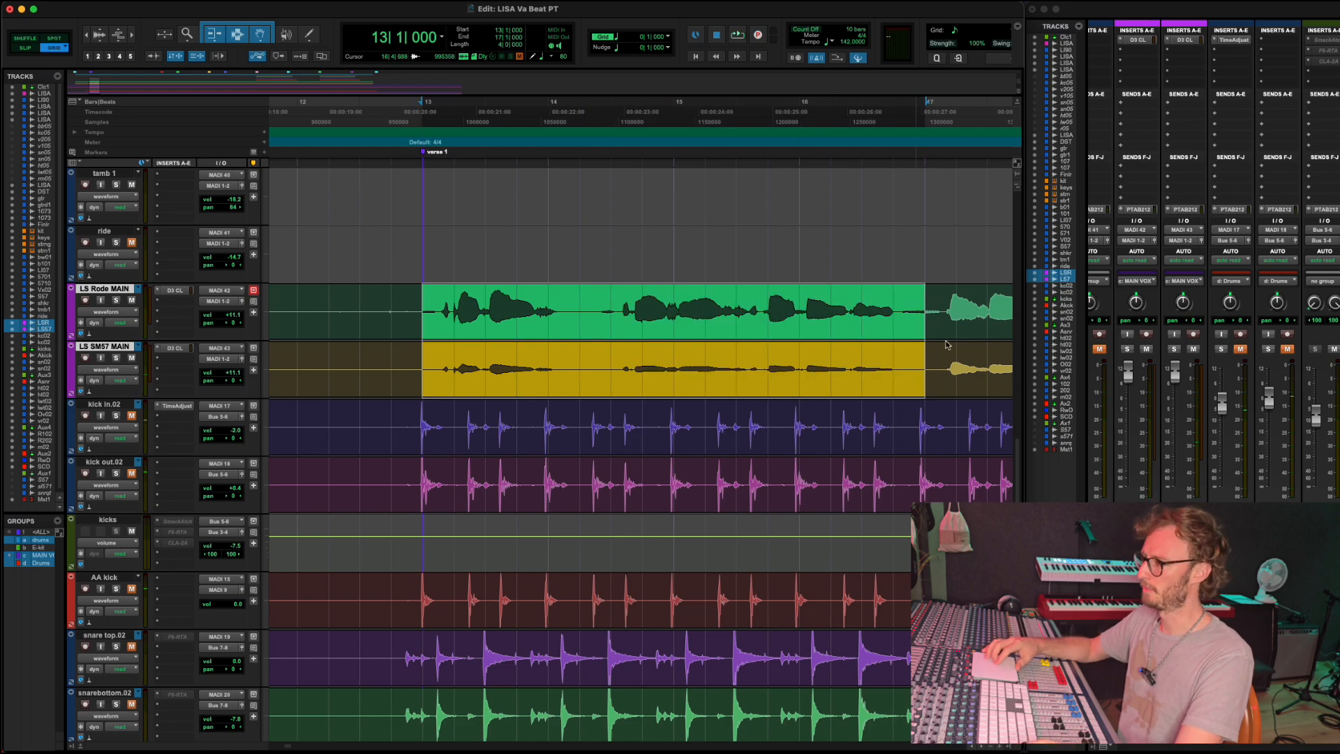
click(138, 290)
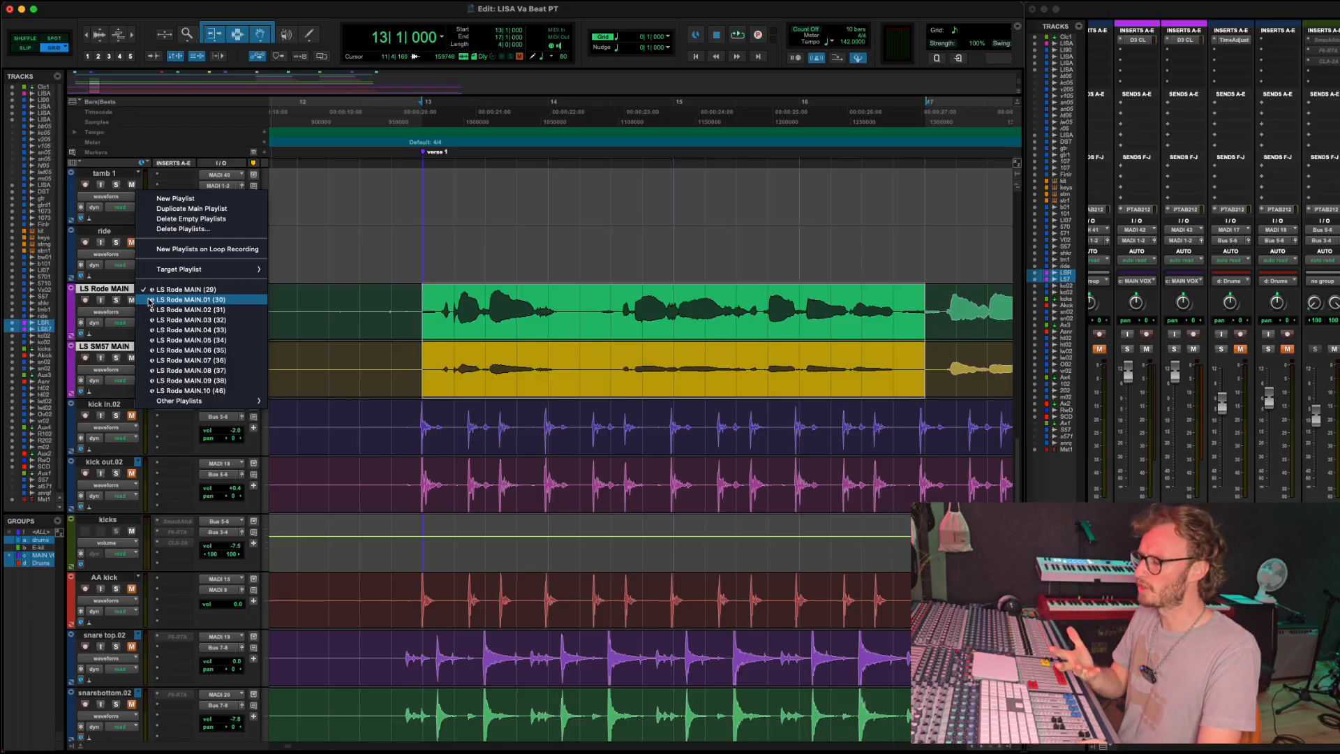
click(149, 301)
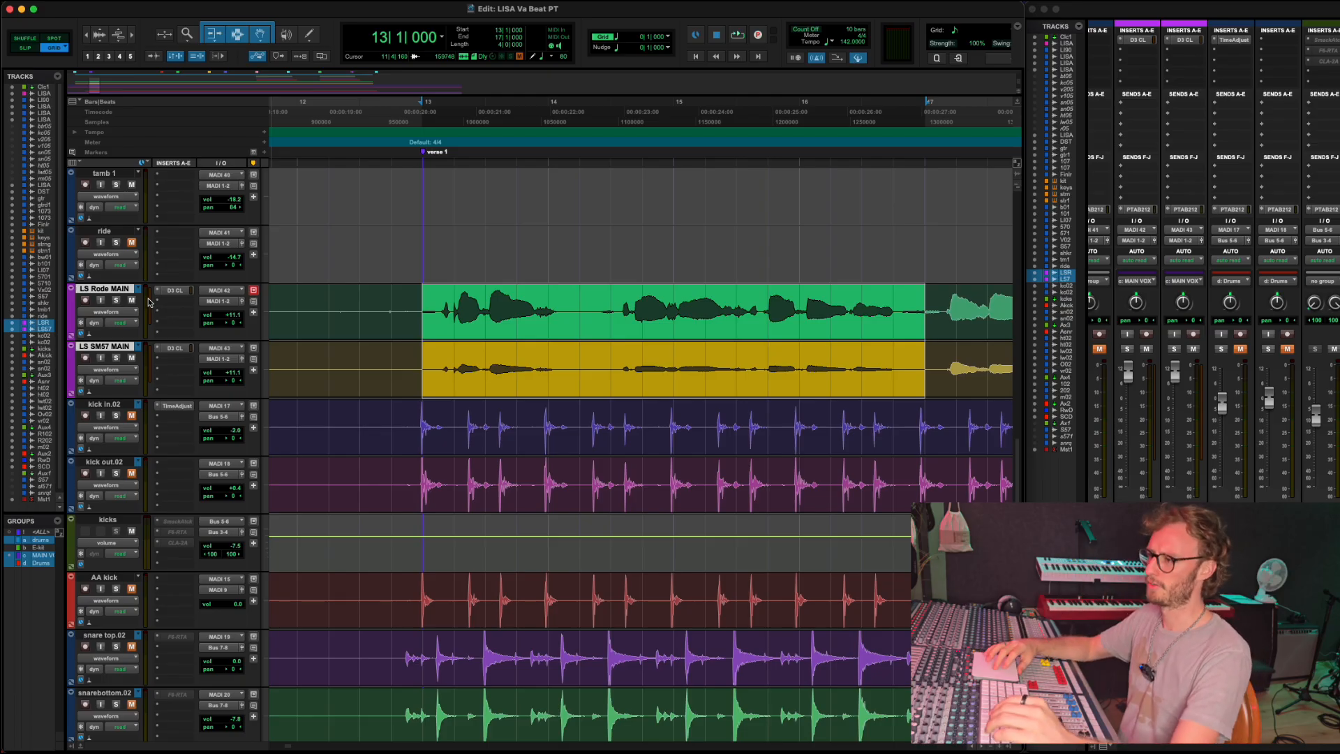
click(139, 289)
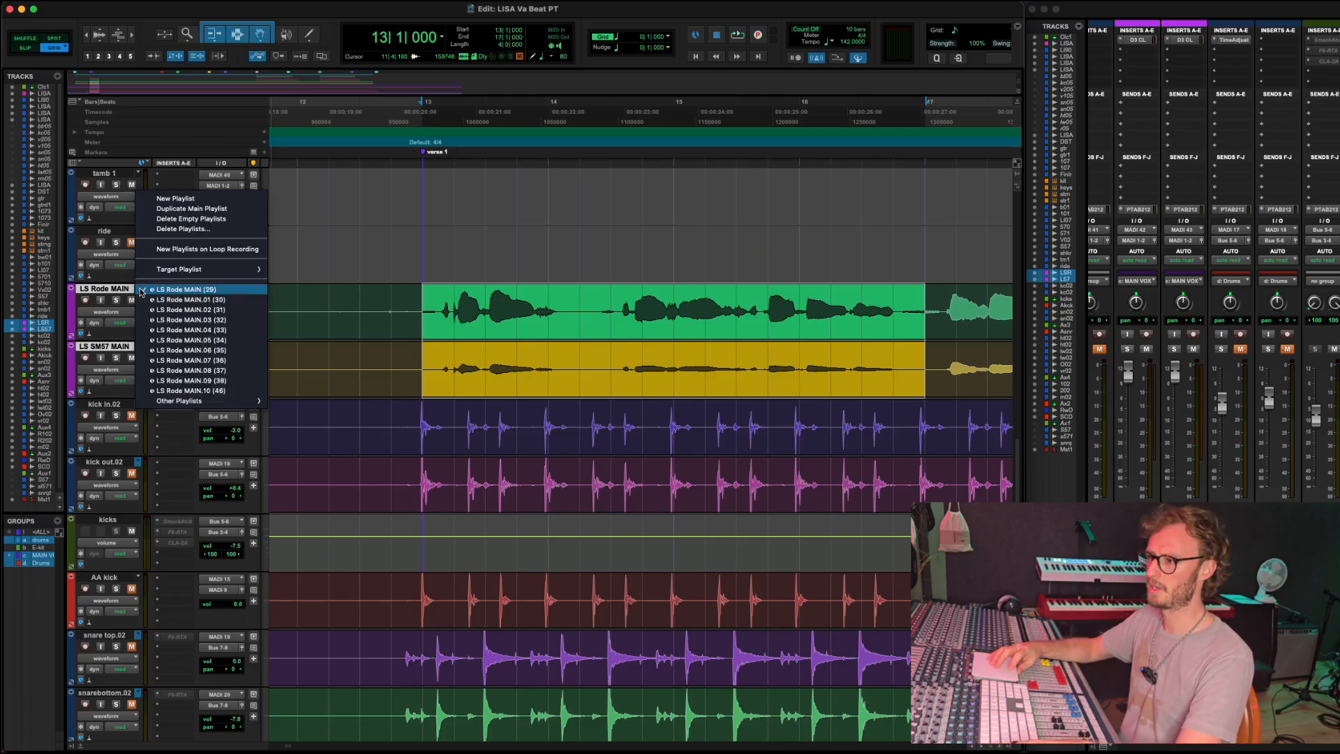
click(145, 300)
key(space)
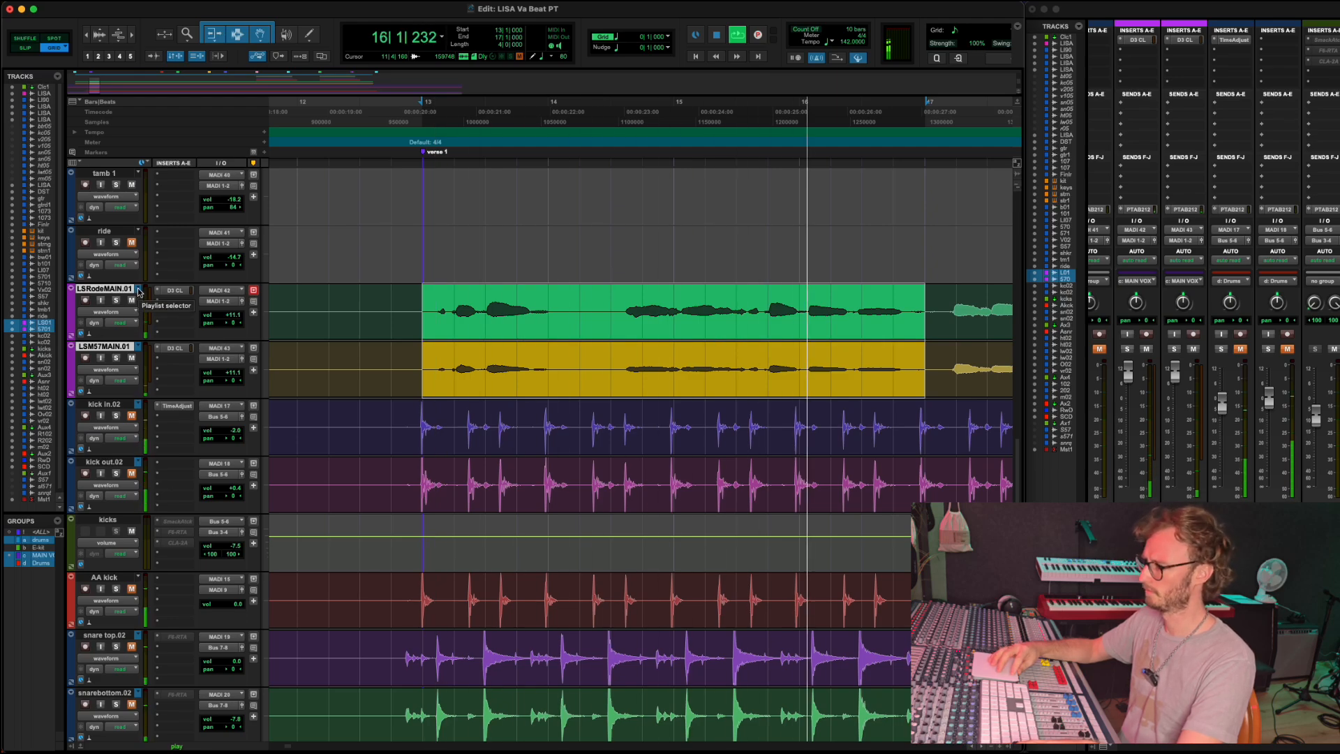
key(space)
Switch both vocal tracks to the MAIN.02 playlist and audition the selected bars 13 to 17.
click(139, 291)
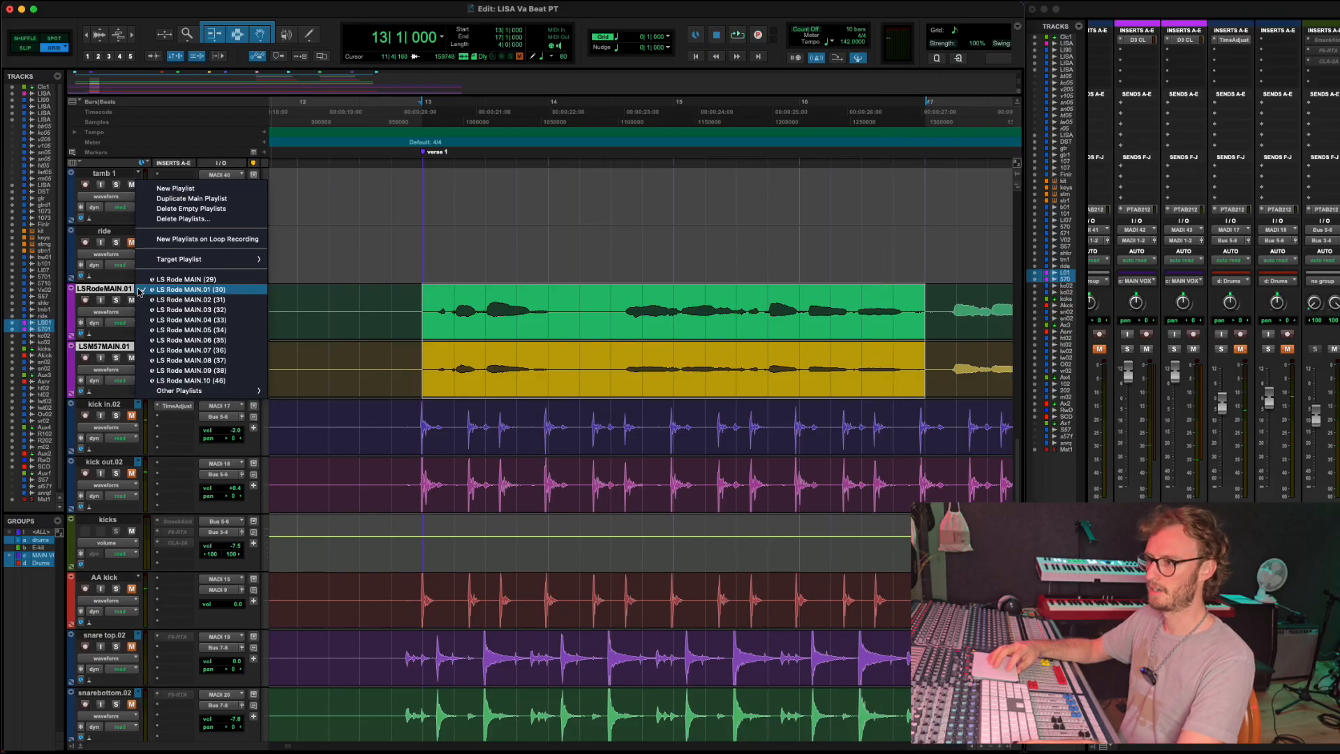
click(145, 301)
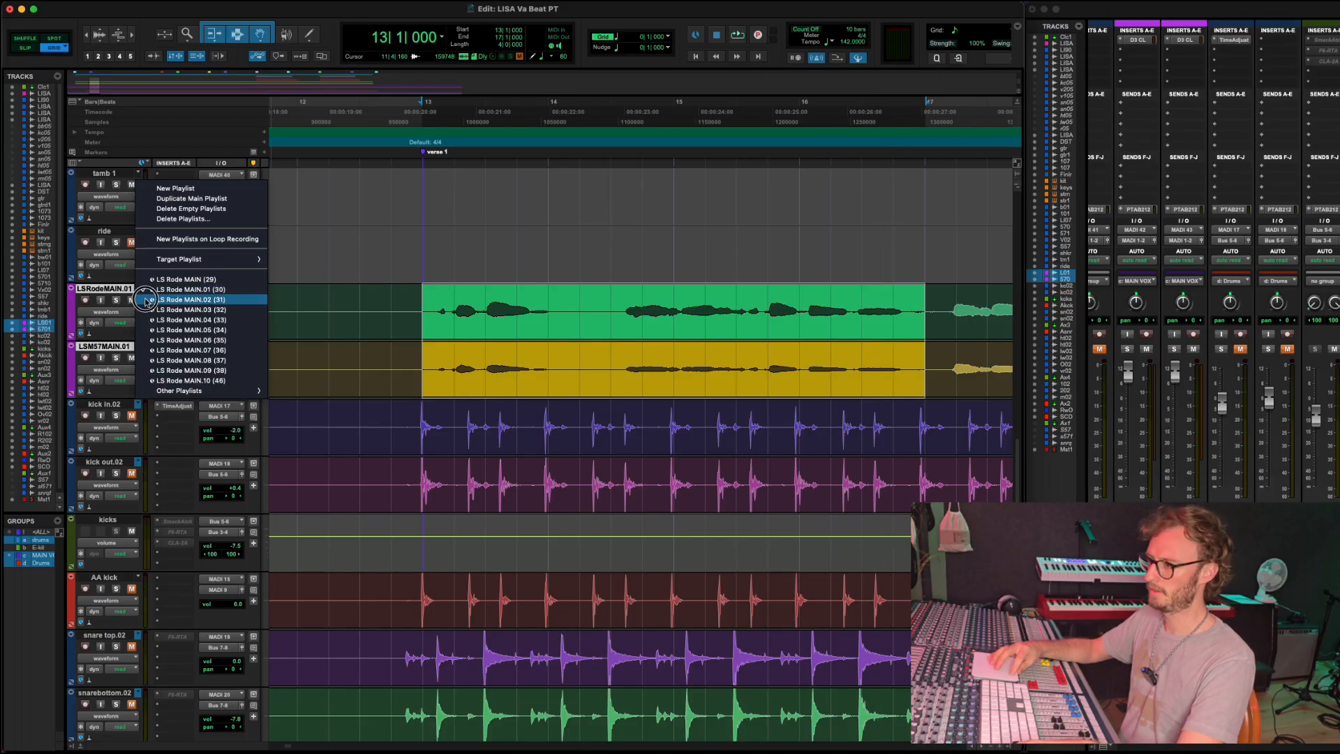
key(space)
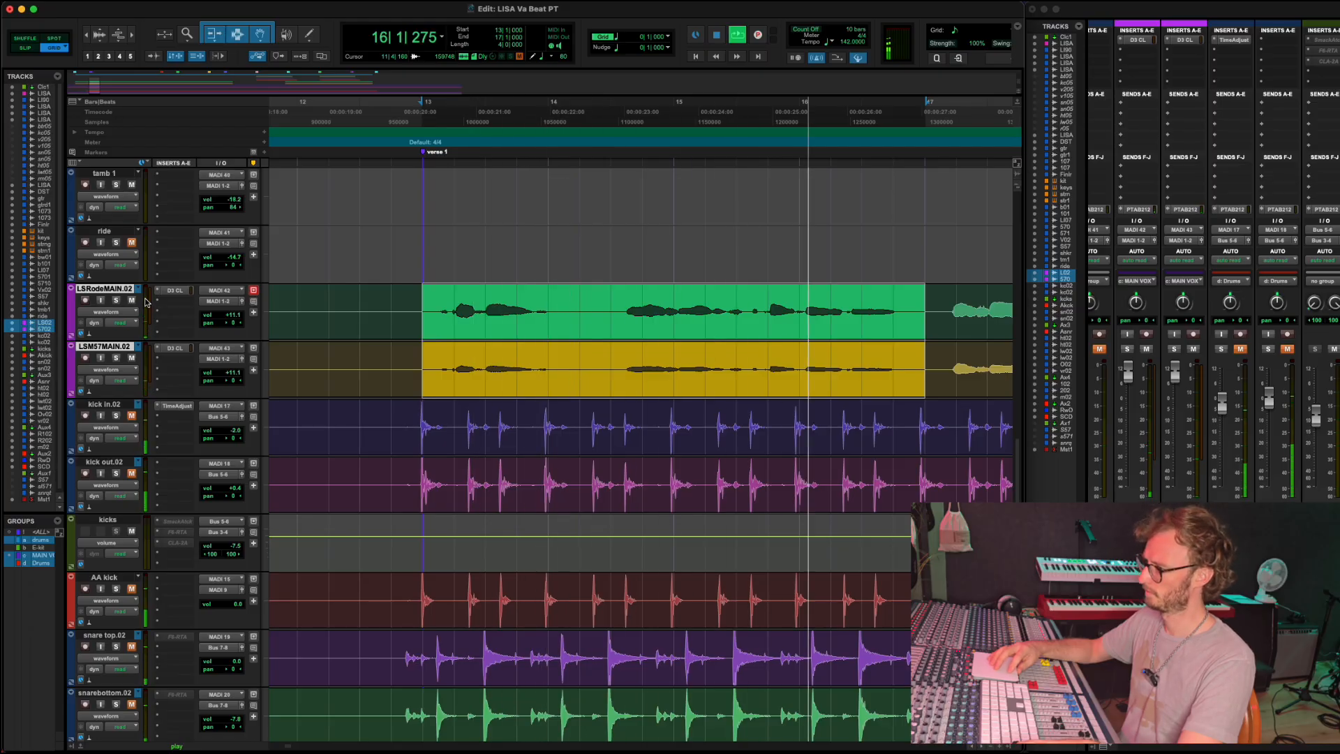
key(space)
Check the MAIN.03 playlist, then switch both vocal tracks to MAIN.04 and audition bars 13 to 17.
click(139, 289)
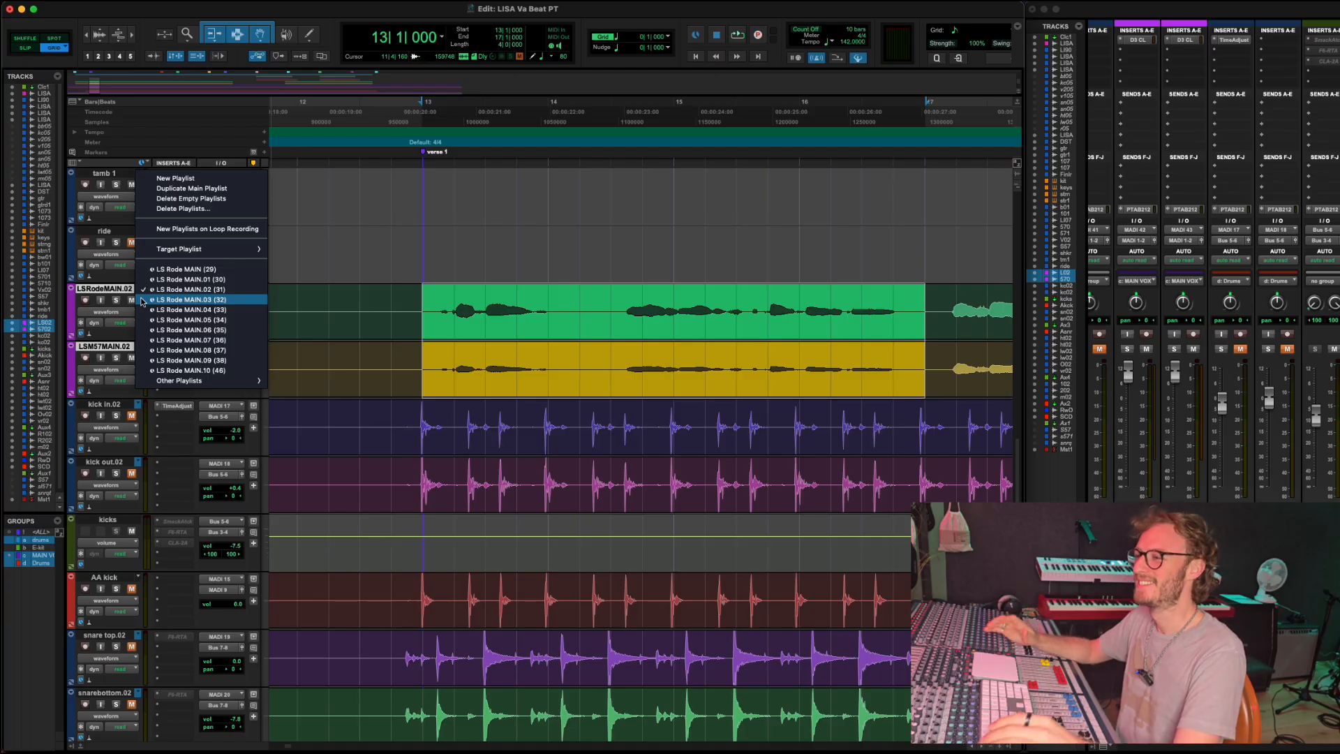
click(181, 299)
click(137, 349)
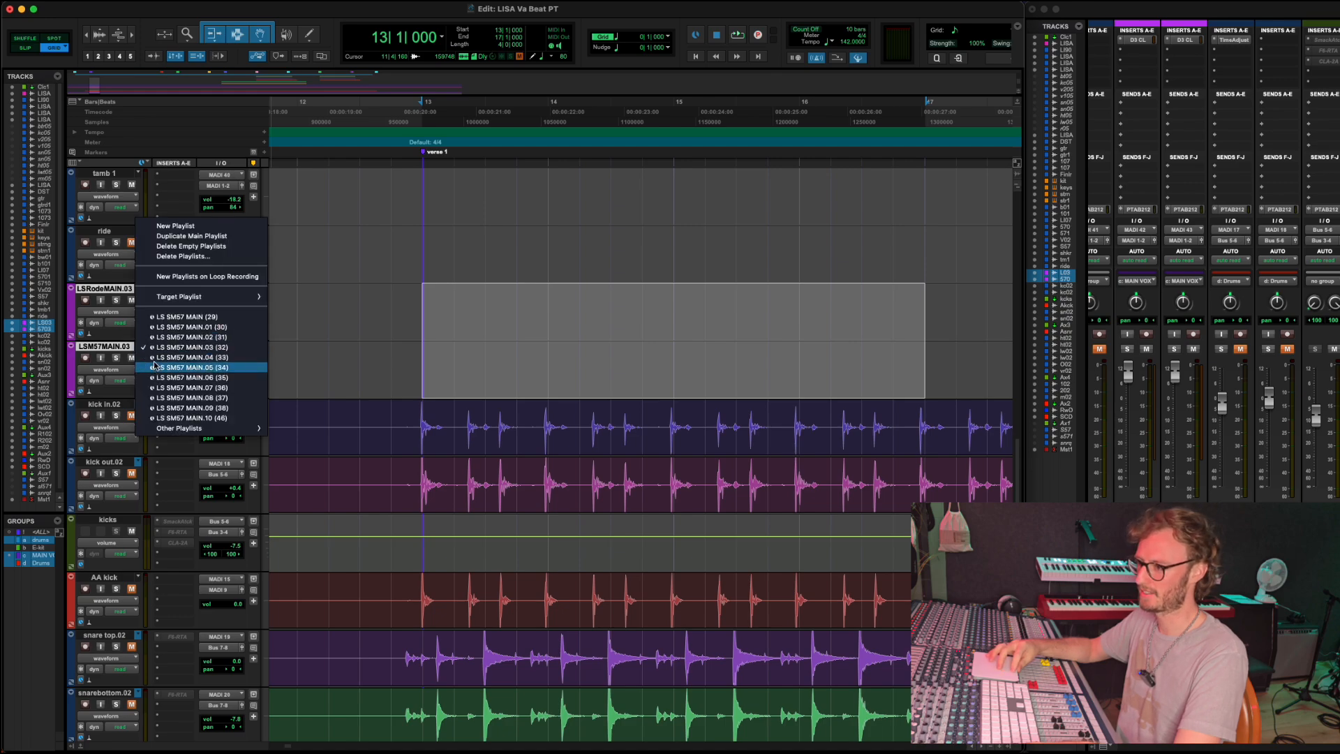
click(146, 356)
click(143, 351)
click(146, 347)
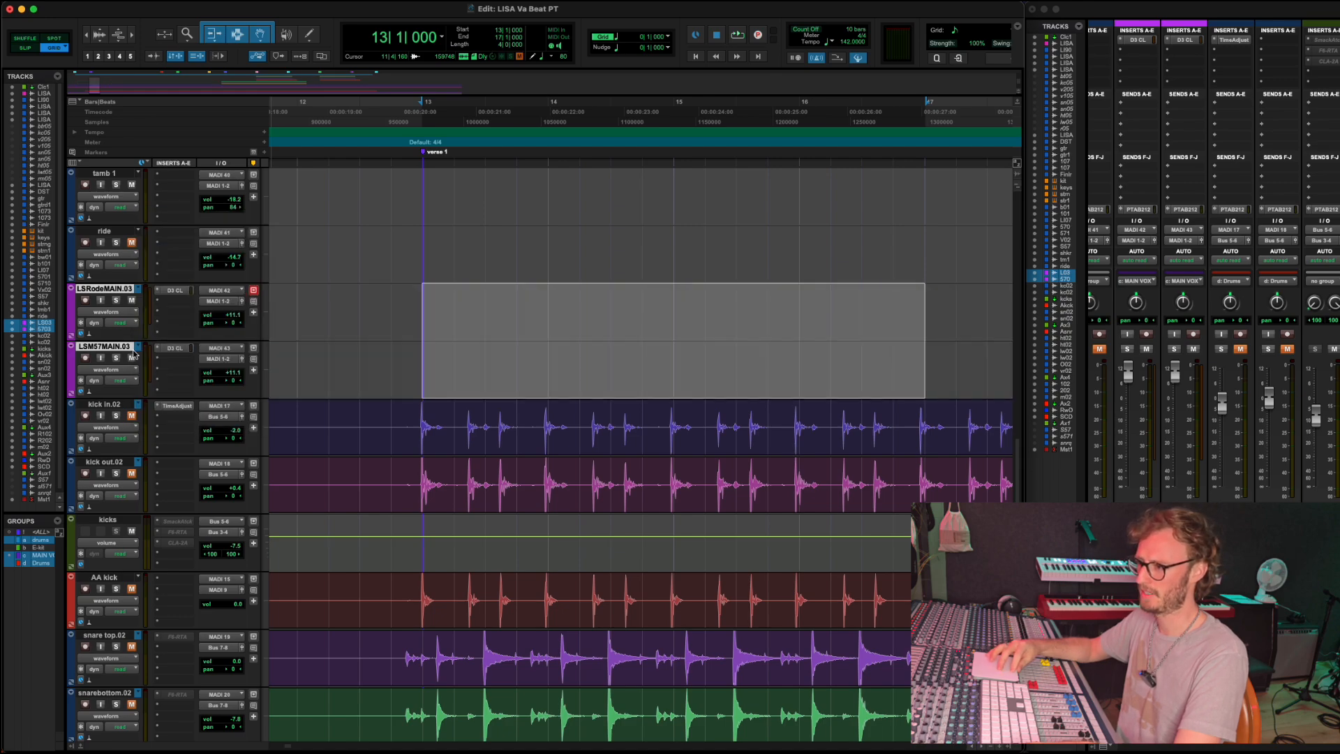
click(146, 349)
click(153, 357)
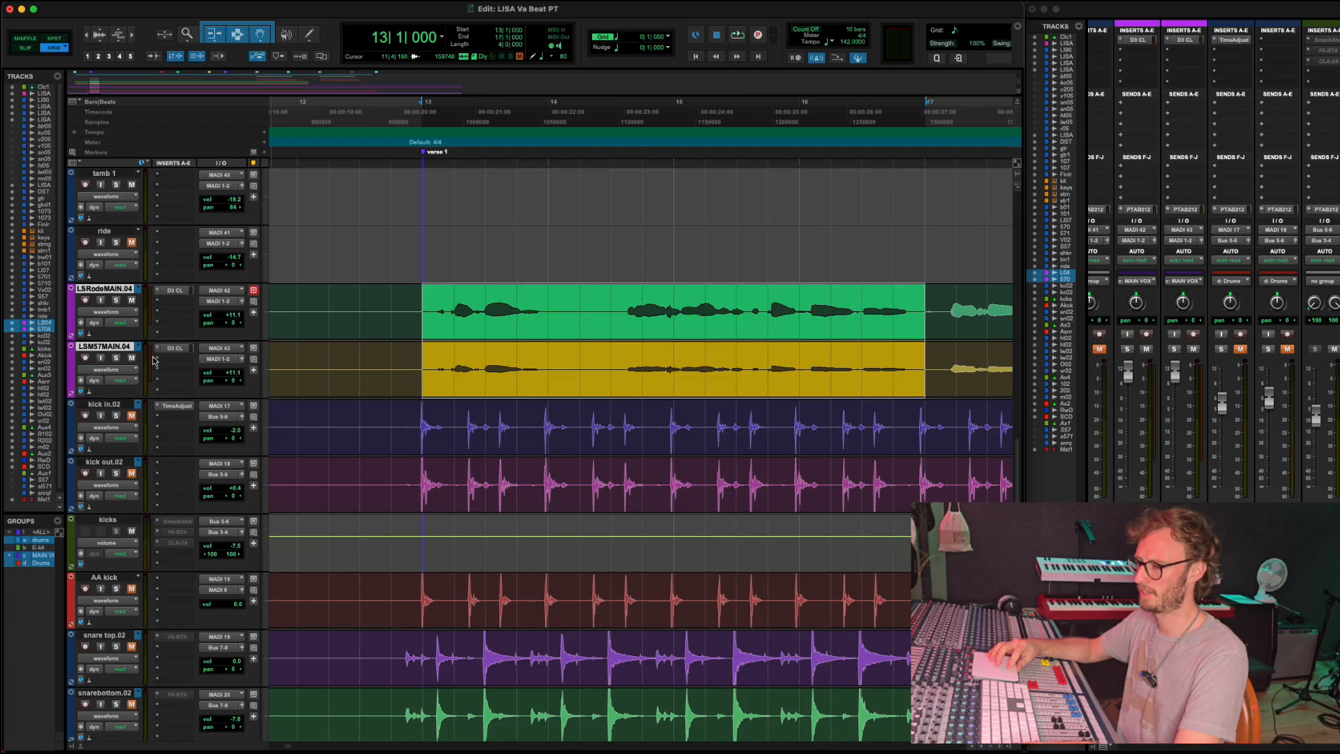
key(space)
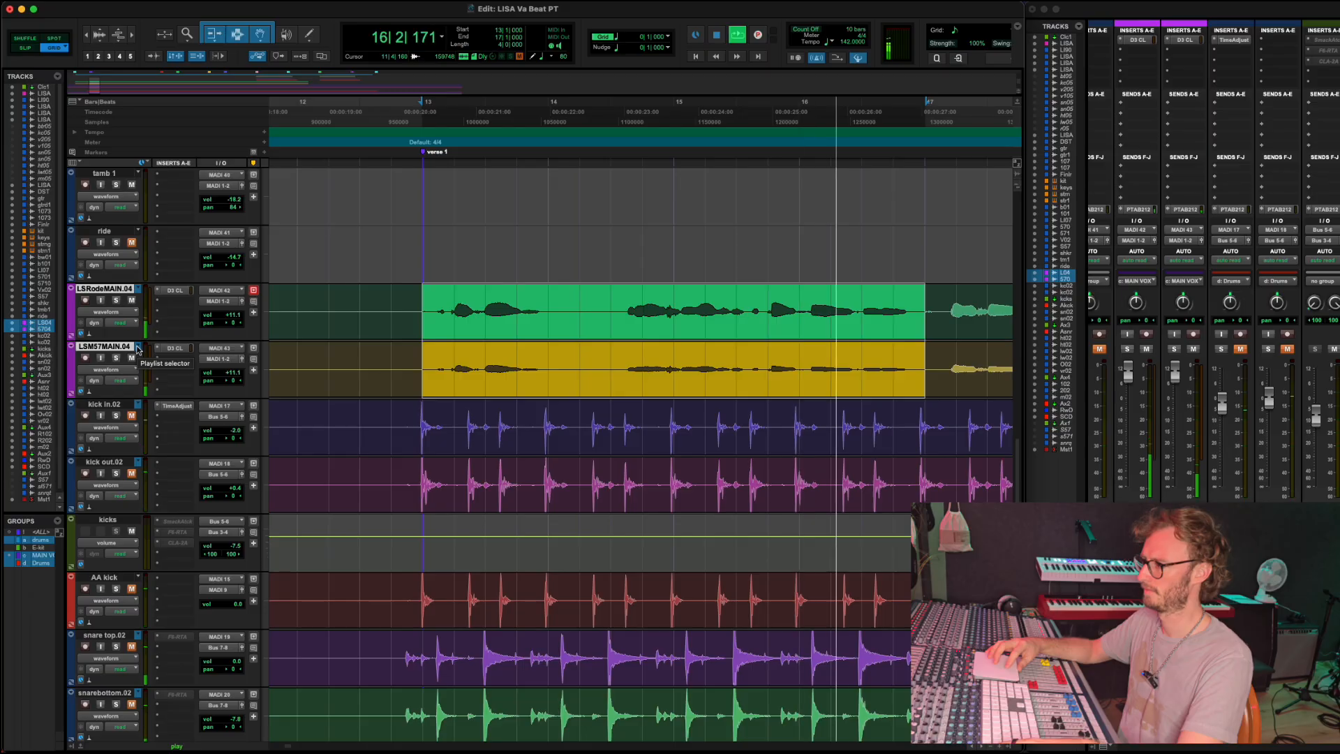
key(space)
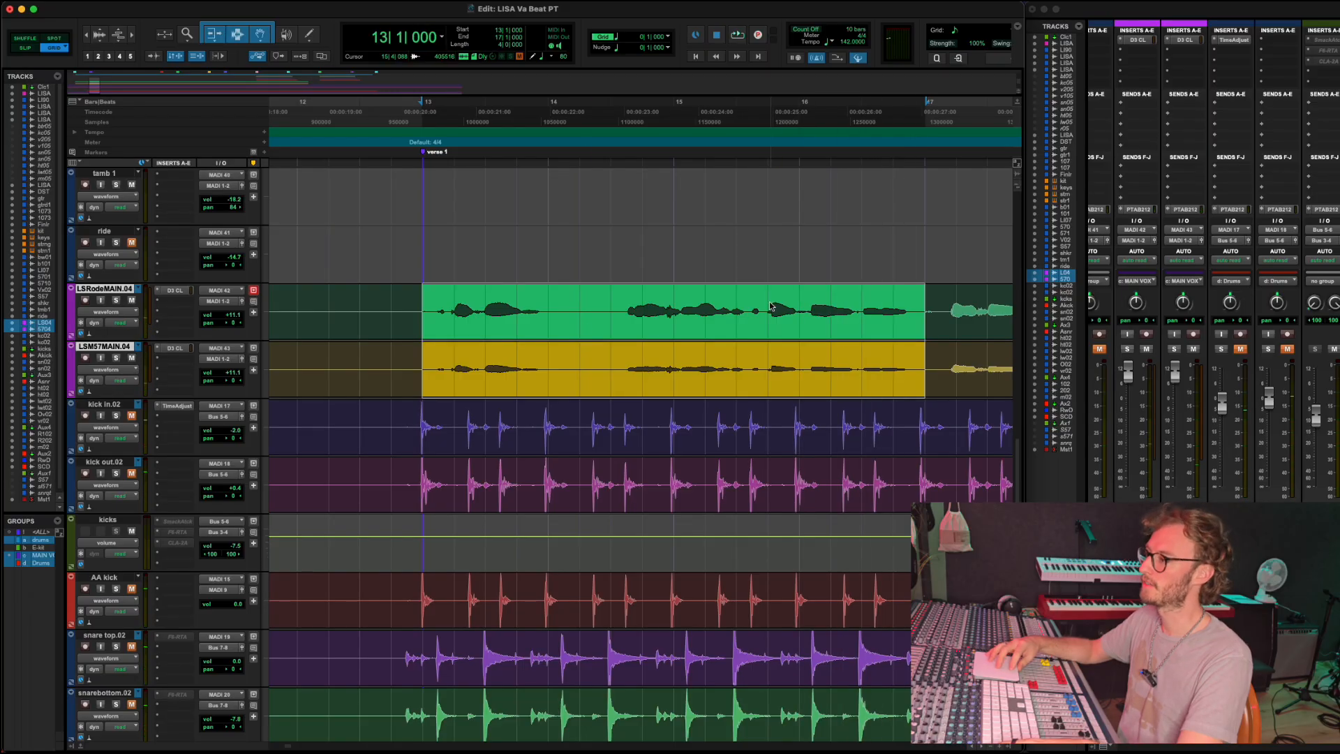
Select the phrase from bar 15 beat 4 to bar 17 and compare it on the MAIN.04 and MAIN.02 playlists.
drag(767, 307, 927, 321)
key(space)
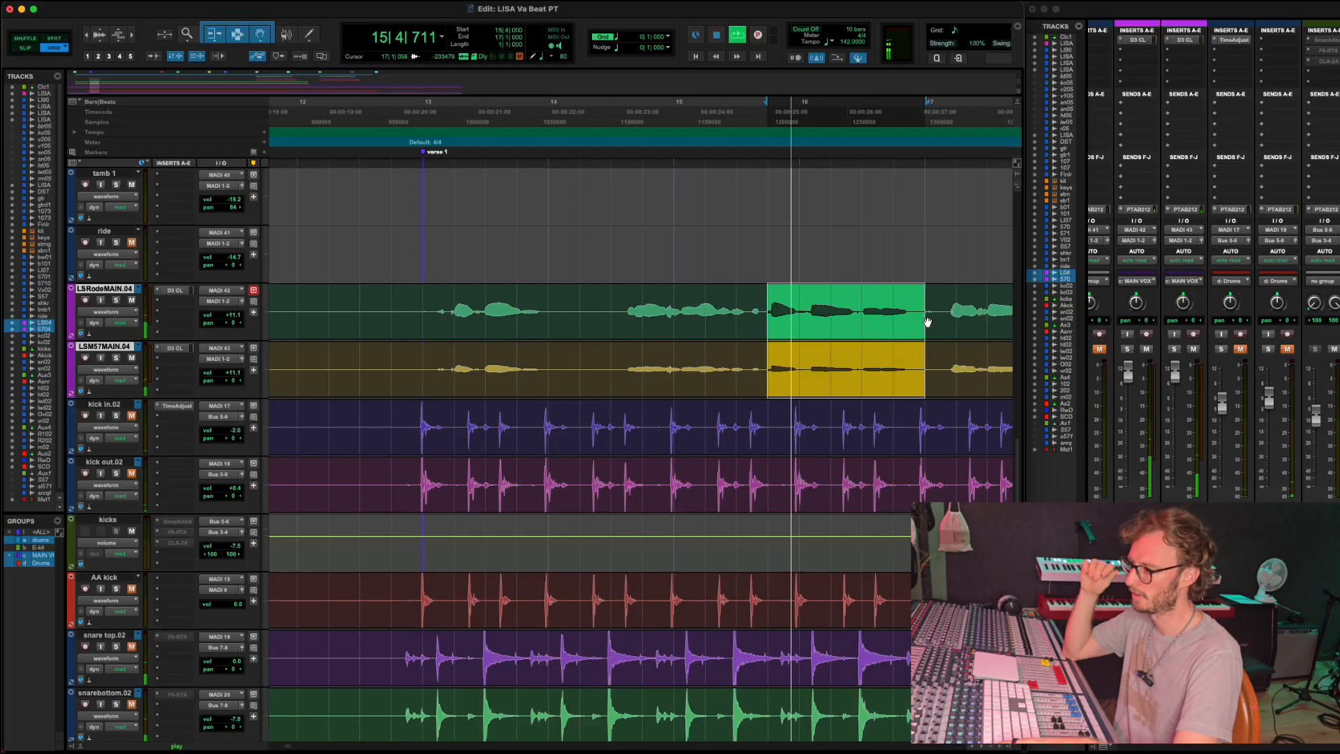
key(space)
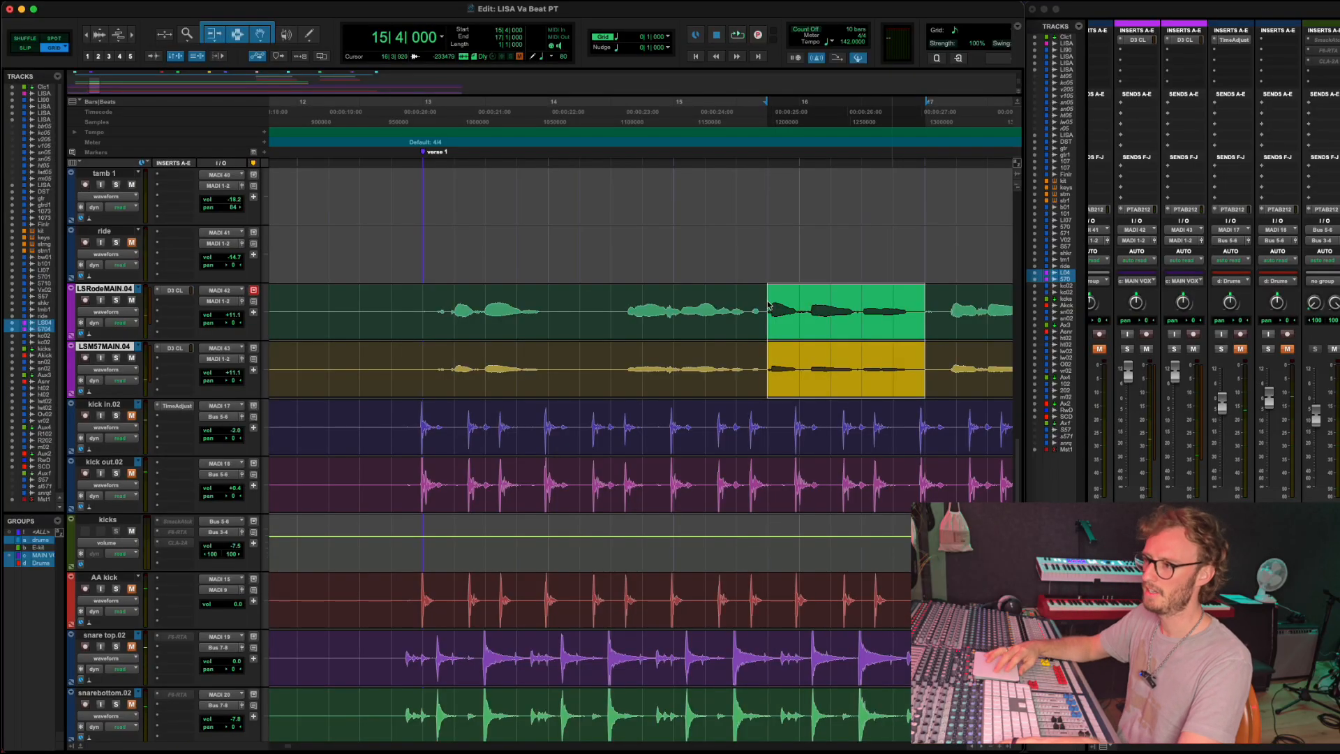
click(139, 348)
click(172, 330)
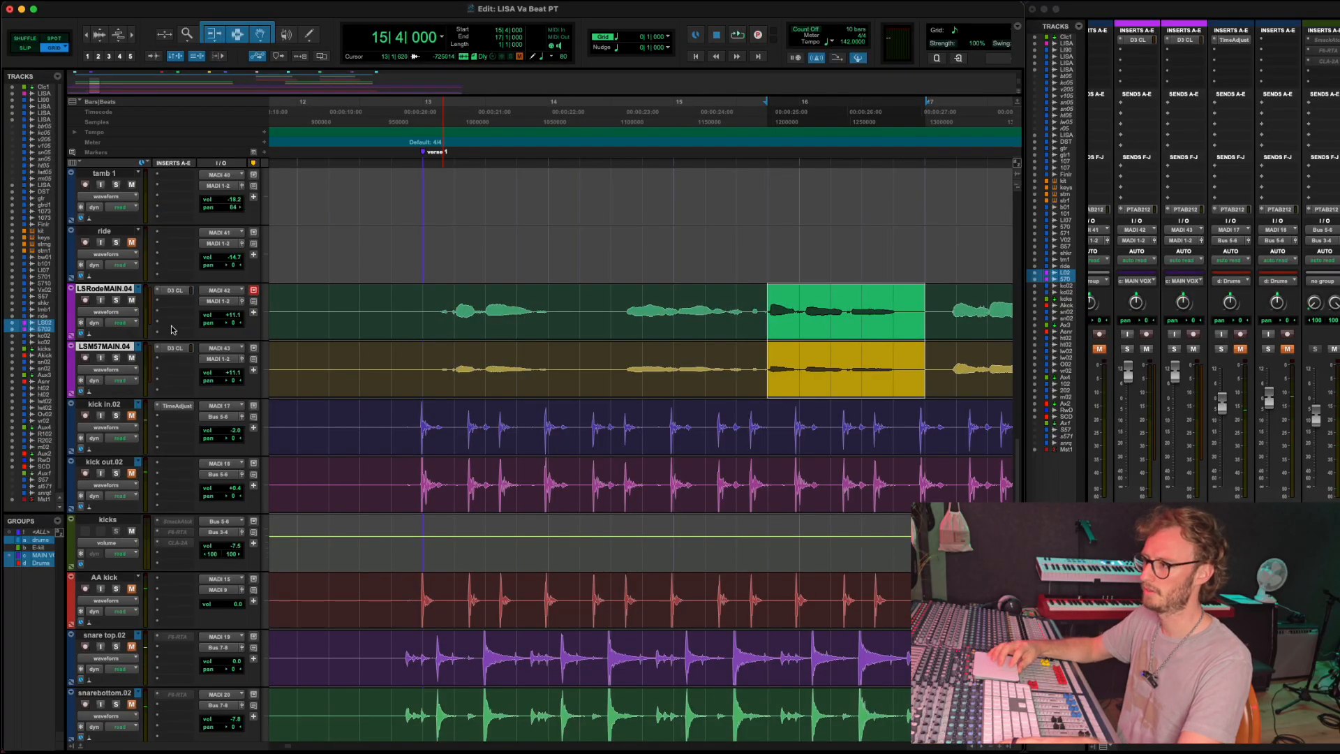
key(space)
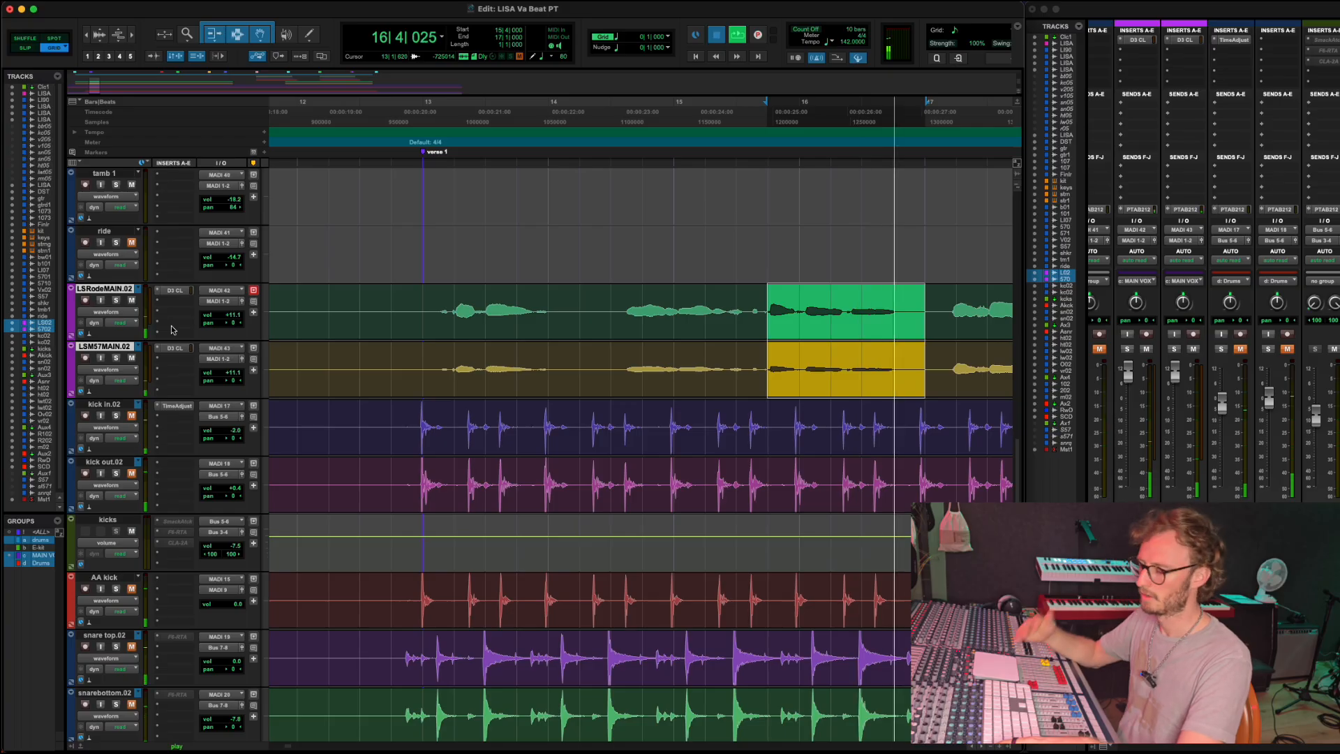
key(space)
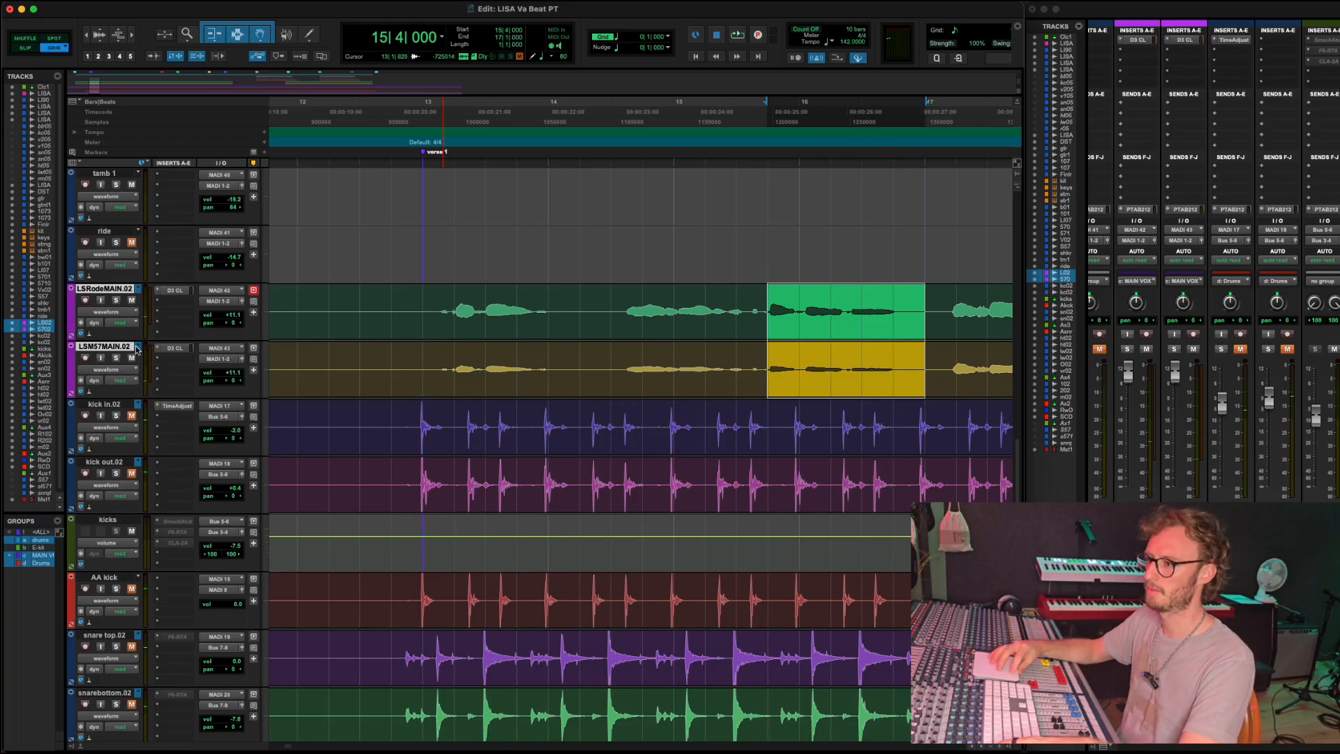
Step both vocal tracks through the MAIN.04 to MAIN.10 playlists, then return them to the MAIN playlist.
click(138, 350)
click(151, 371)
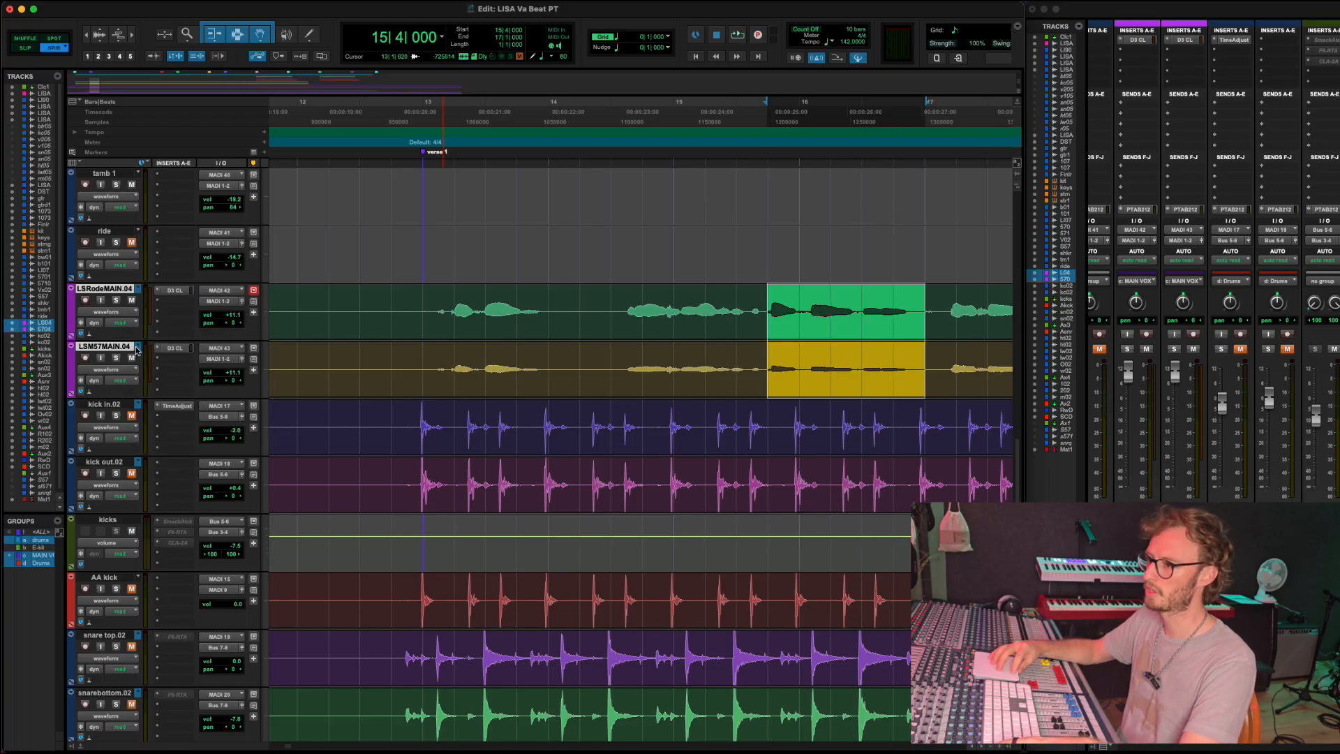
click(137, 350)
click(144, 361)
click(137, 350)
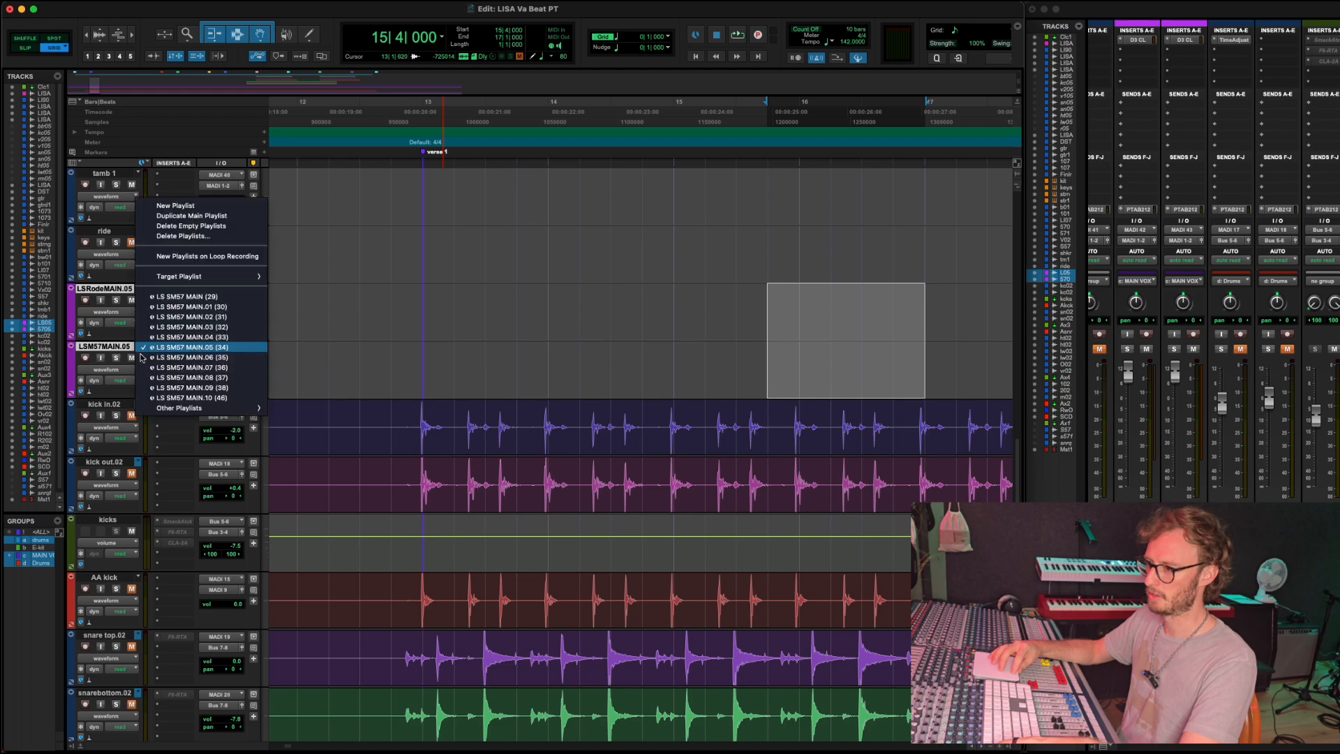
click(143, 357)
click(138, 350)
click(143, 357)
click(137, 349)
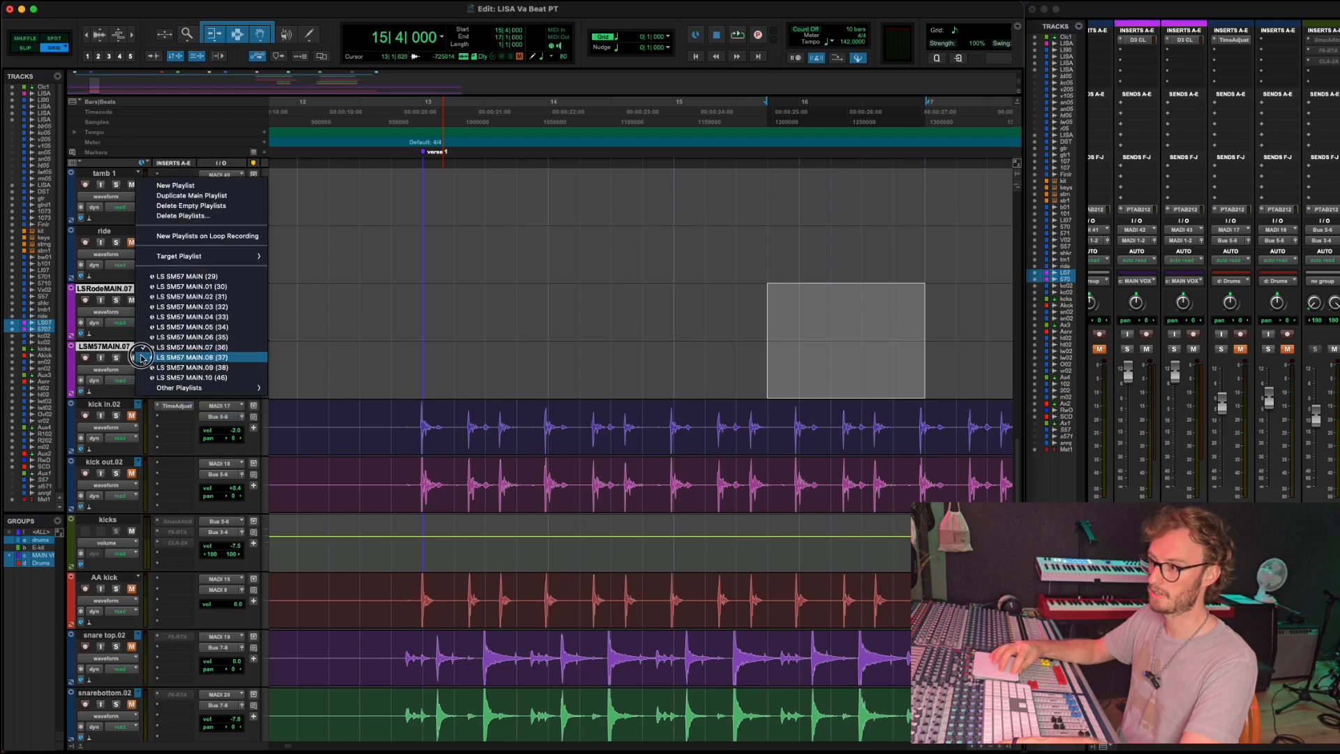
click(143, 357)
click(138, 350)
click(143, 357)
click(137, 350)
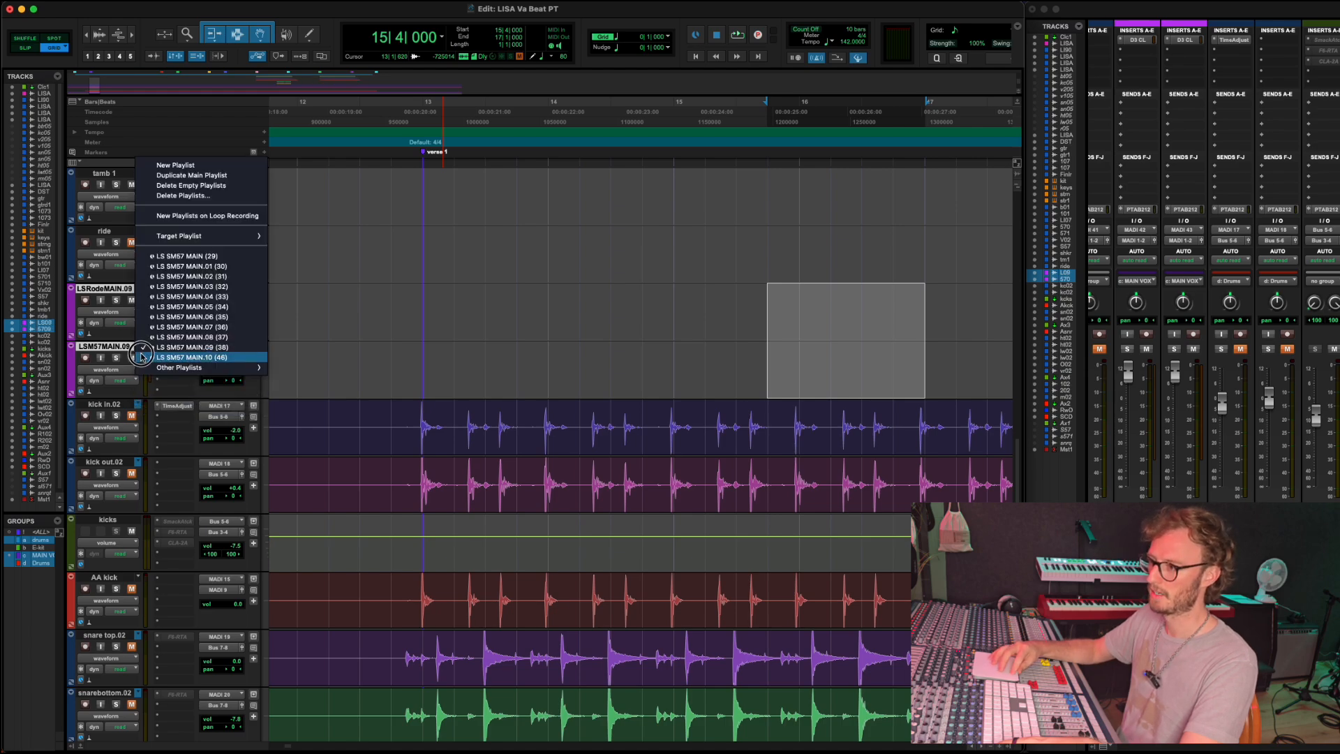
click(143, 357)
click(137, 350)
click(158, 247)
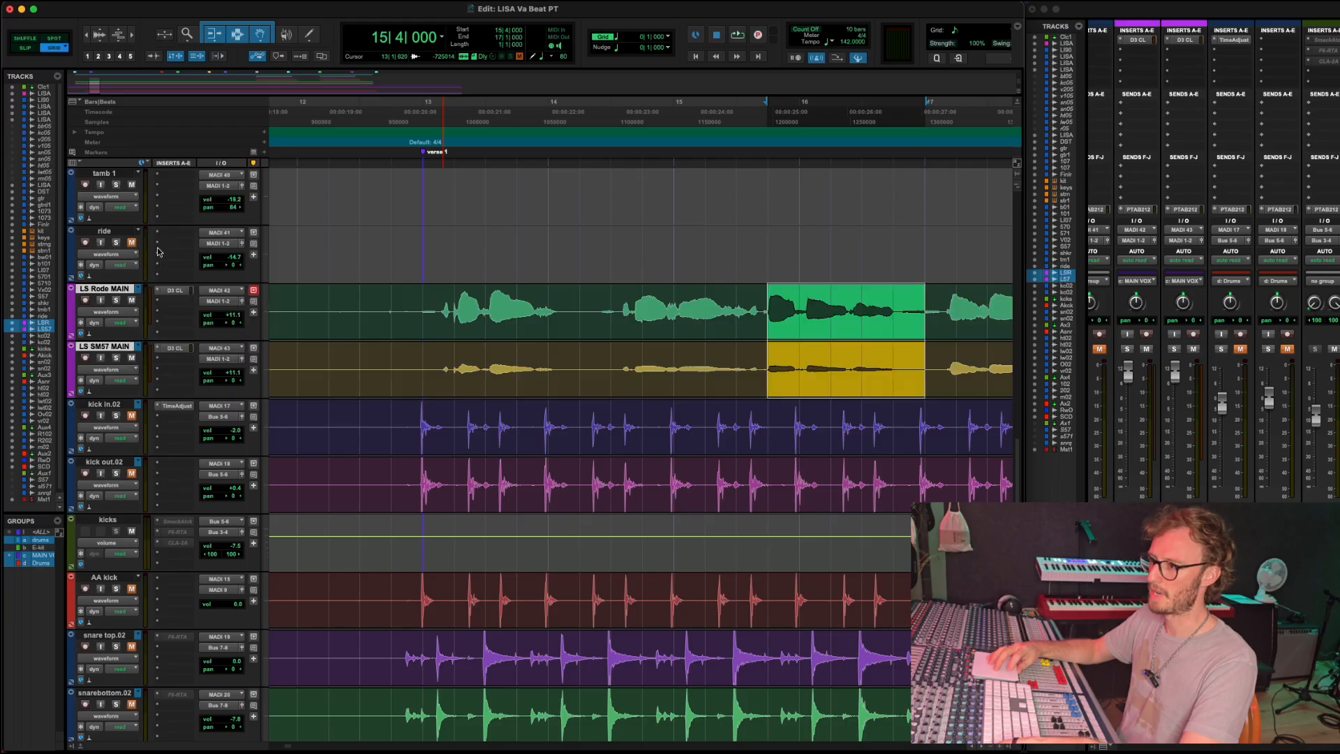
Select the first verse 1 phrase on both vocal tracks, starting at bar 12 beat 4, and play its MAIN take.
click(142, 290)
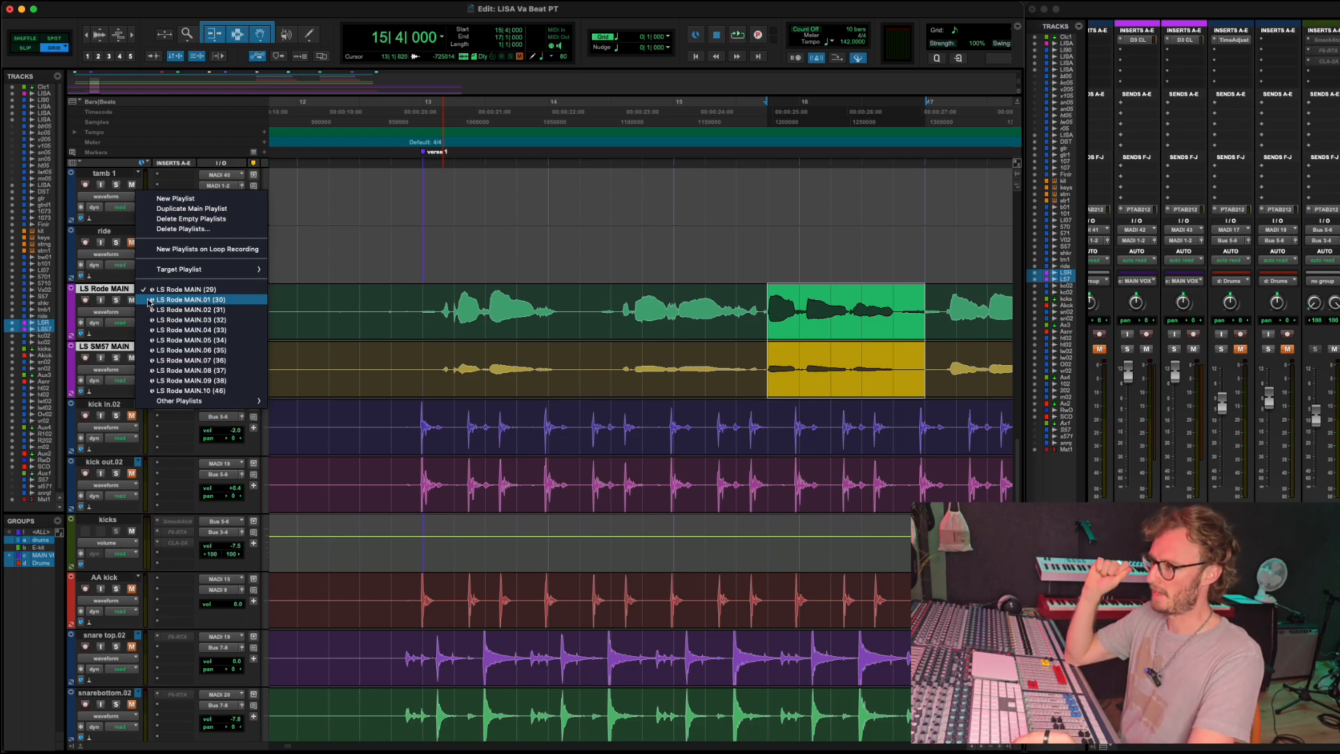
click(429, 298)
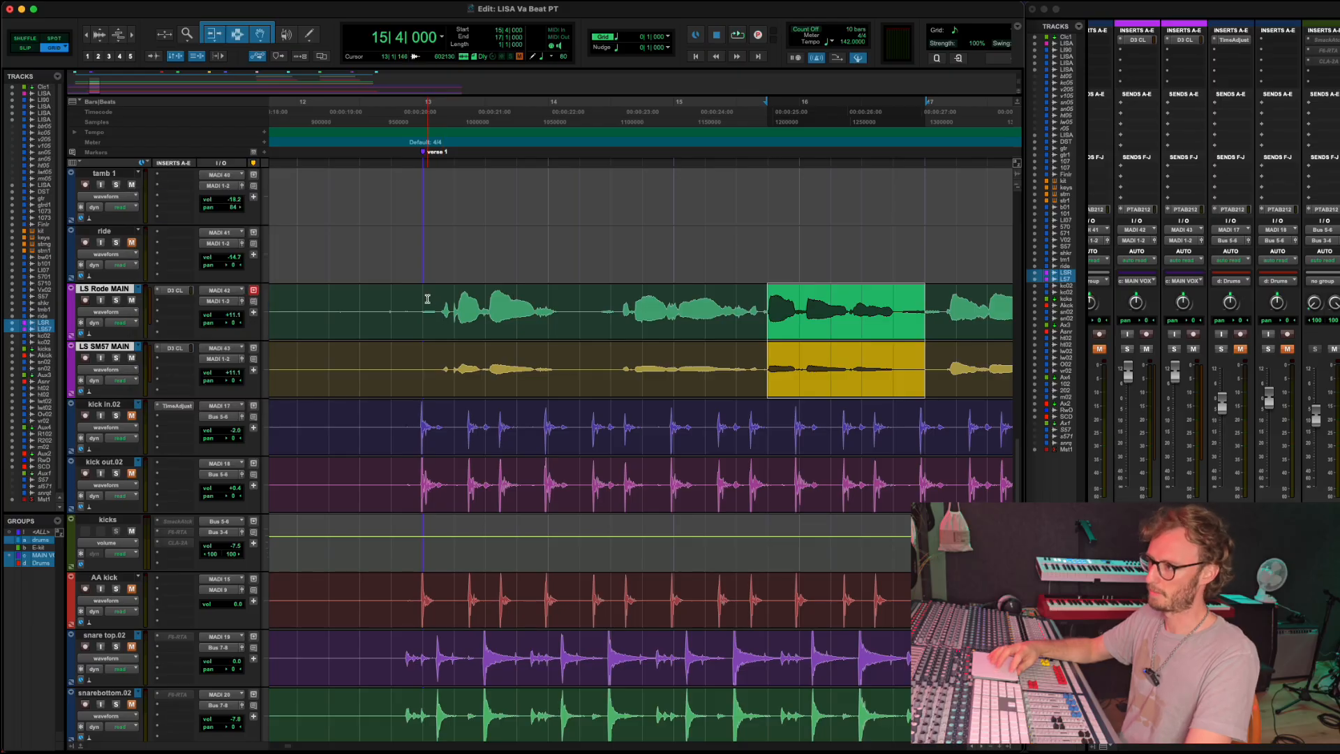
drag(395, 296, 577, 302)
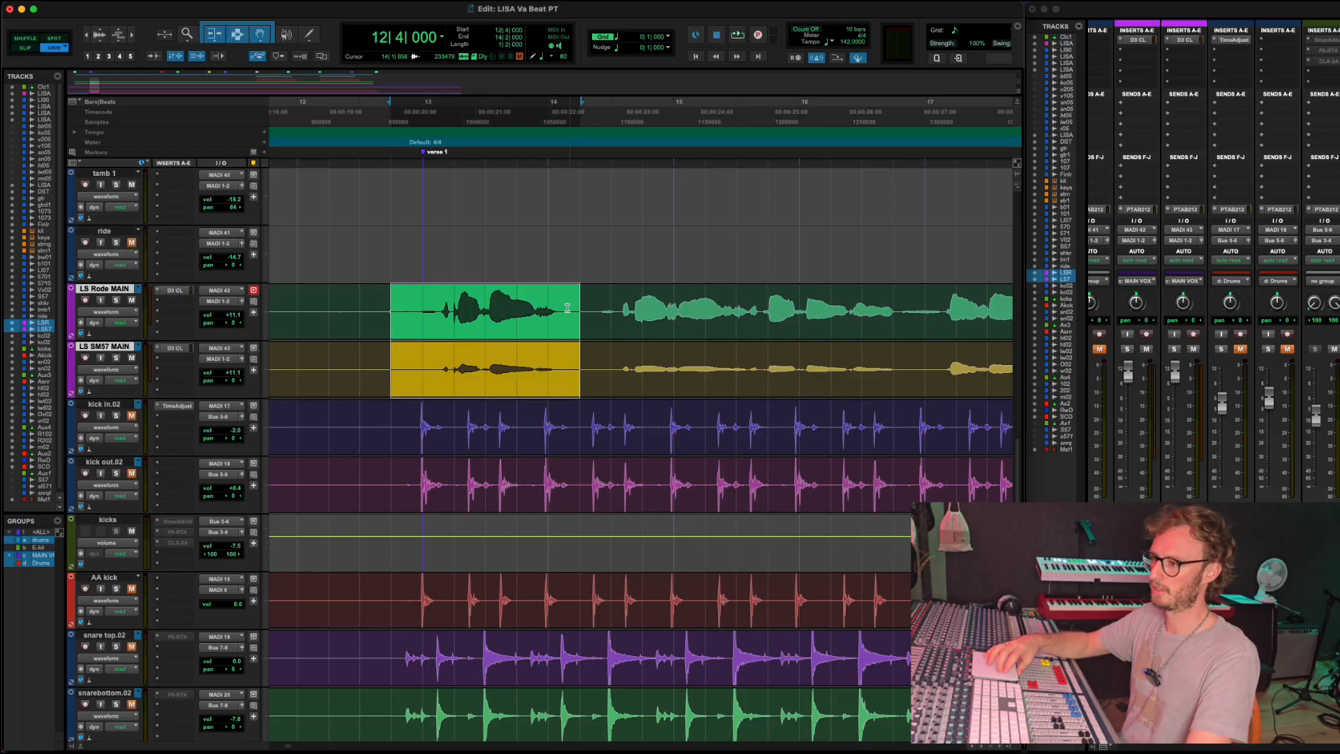
click(140, 289)
click(142, 292)
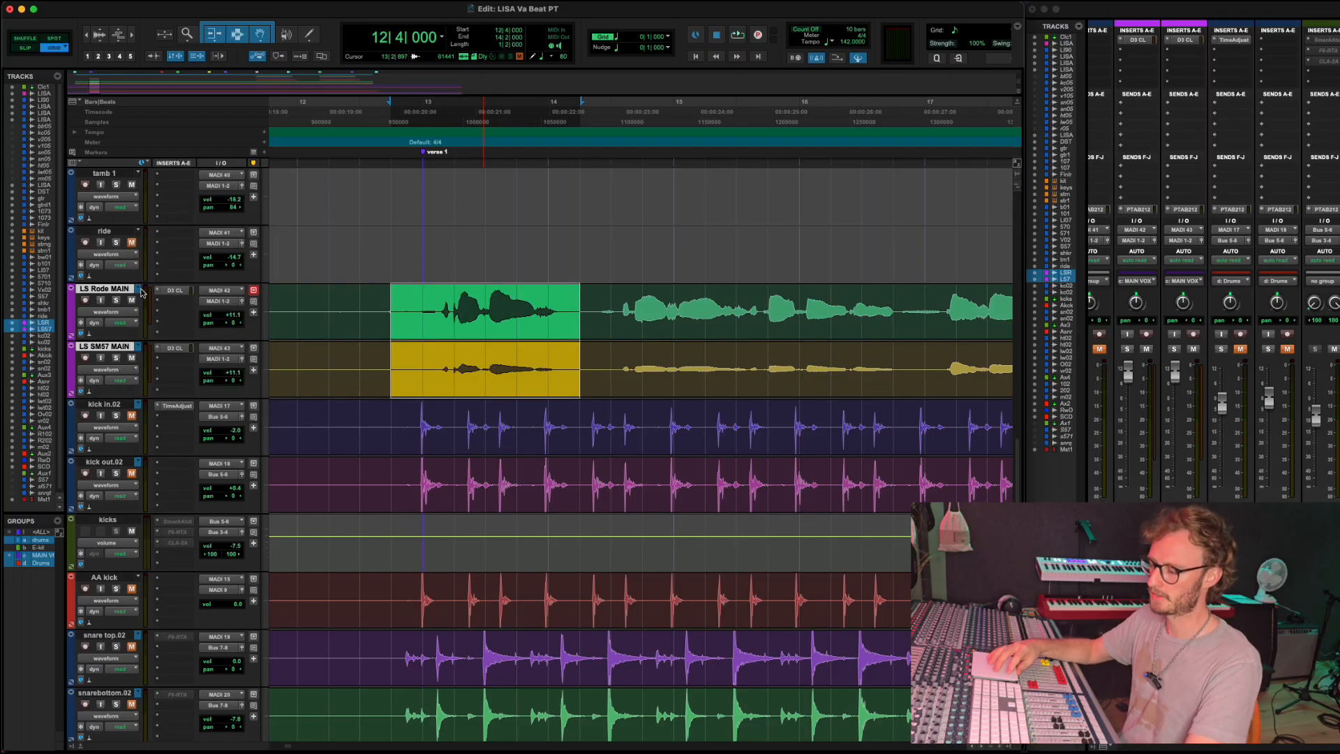
drag(414, 301, 600, 312)
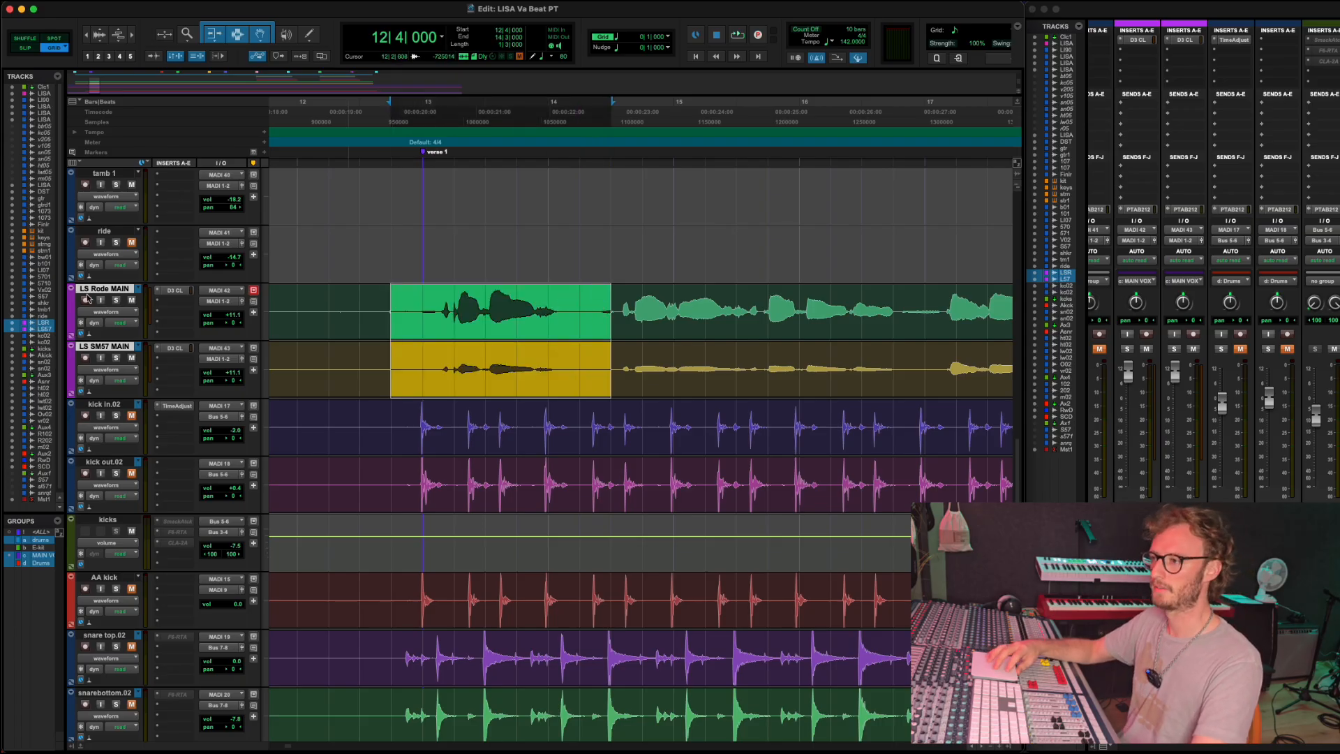
key(space)
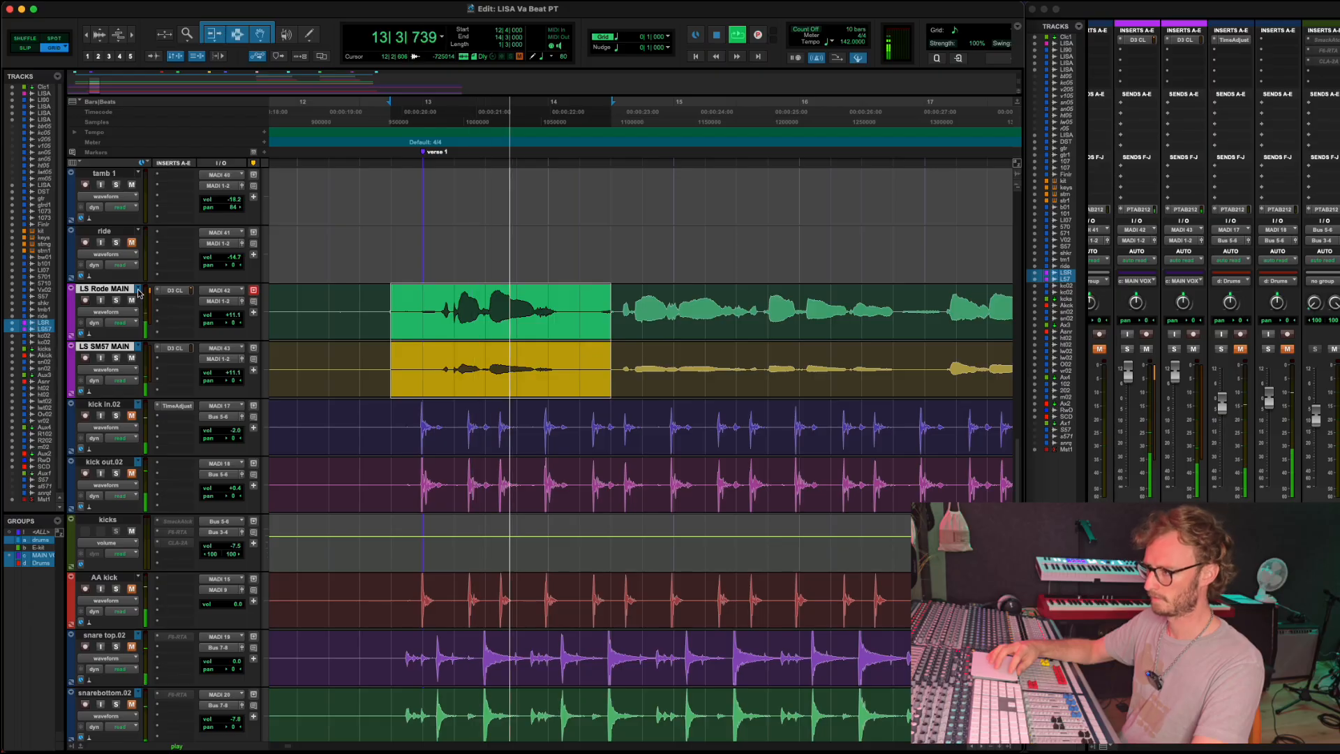
Play the selected first verse 1 phrase on the MAIN.01, MAIN.02 and MAIN.04 playlists of both vocal tracks.
click(139, 293)
click(140, 299)
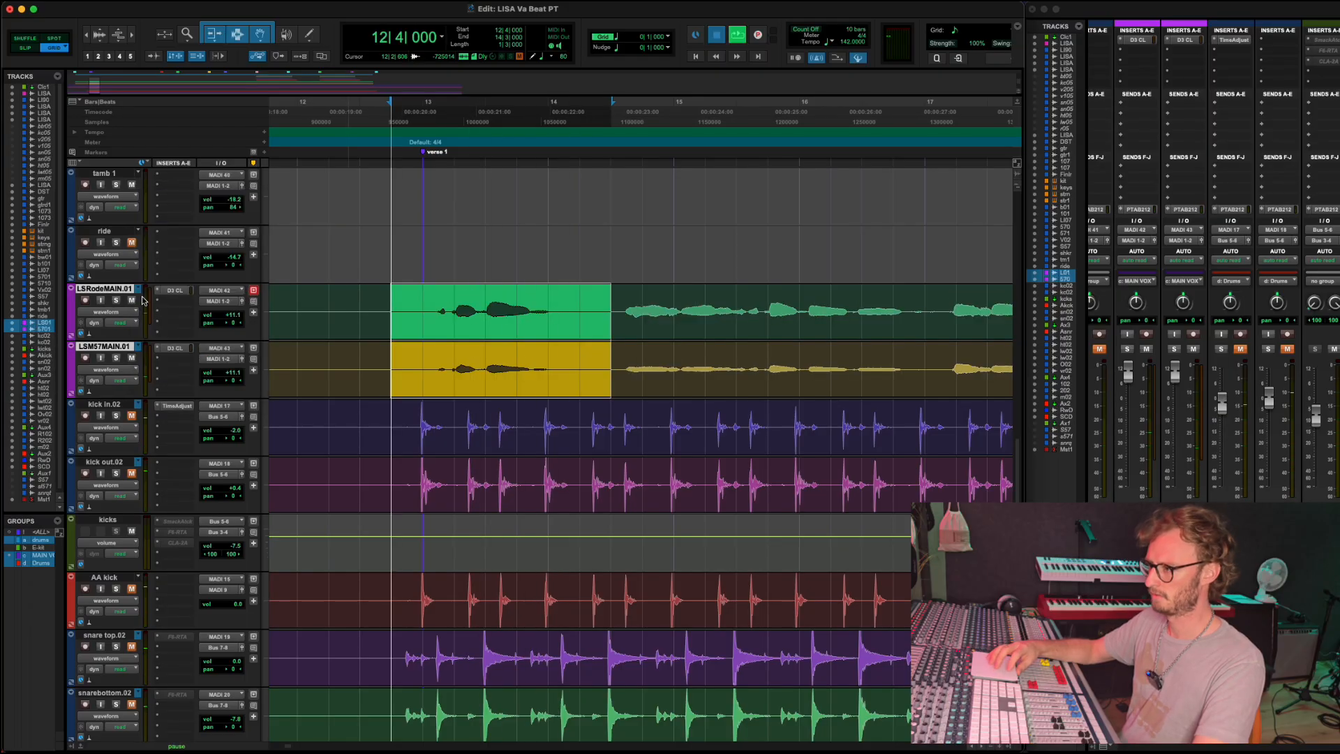
key(space)
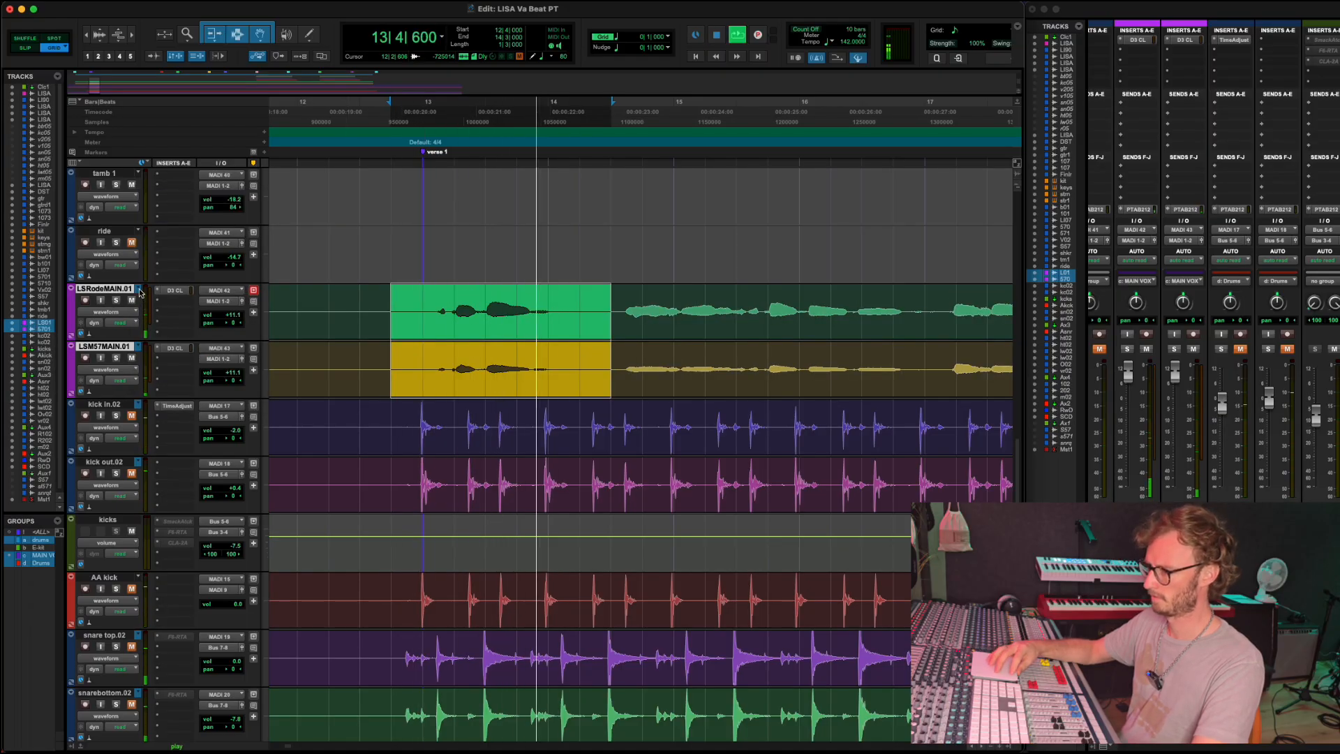
click(140, 292)
click(142, 303)
key(space)
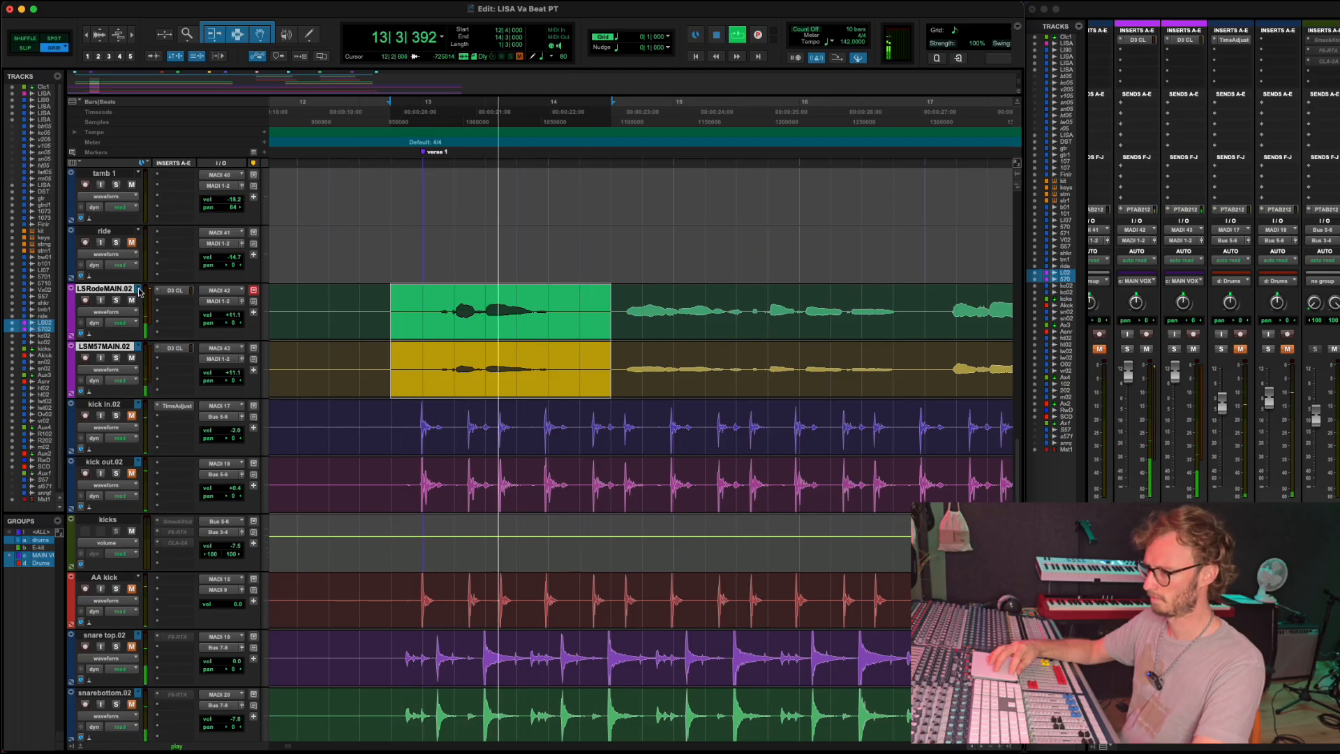
click(140, 292)
click(148, 314)
key(space)
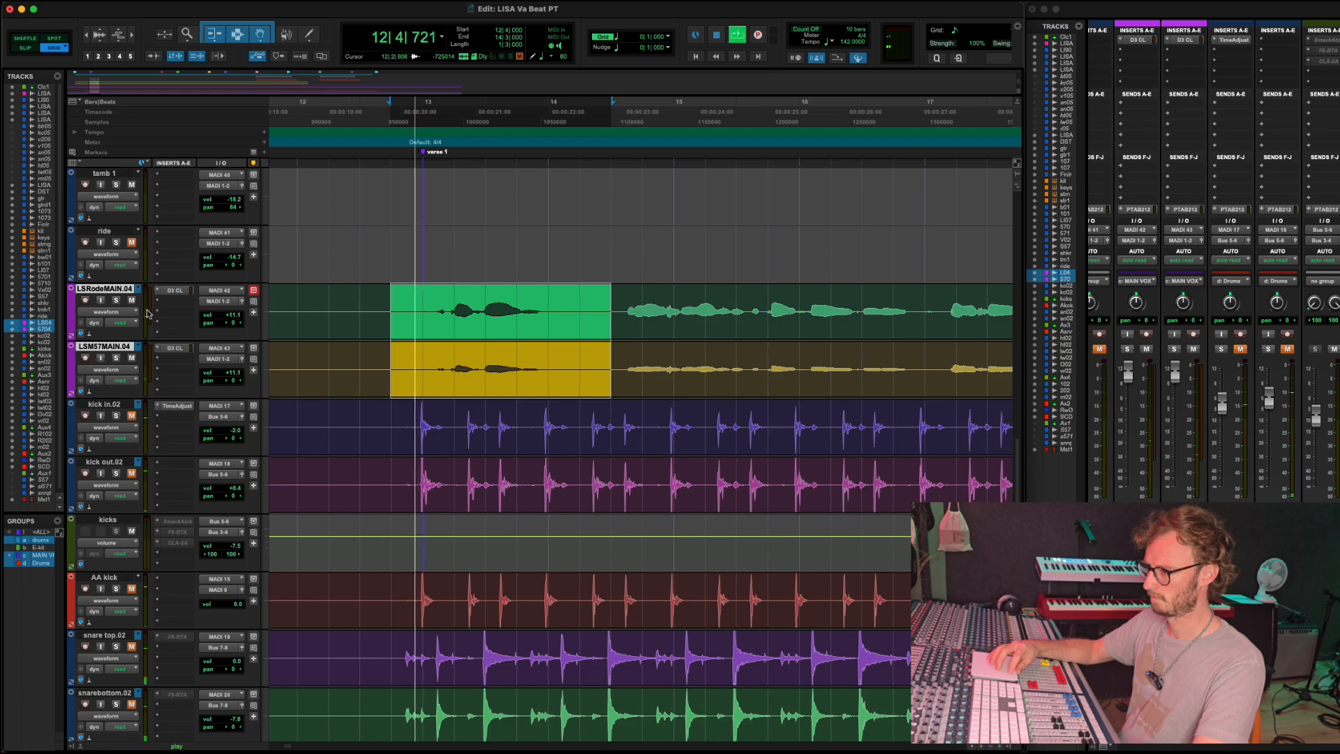
Check the MAIN.03 playlist for the selected phrase, then audition the MAIN.02 take.
click(137, 290)
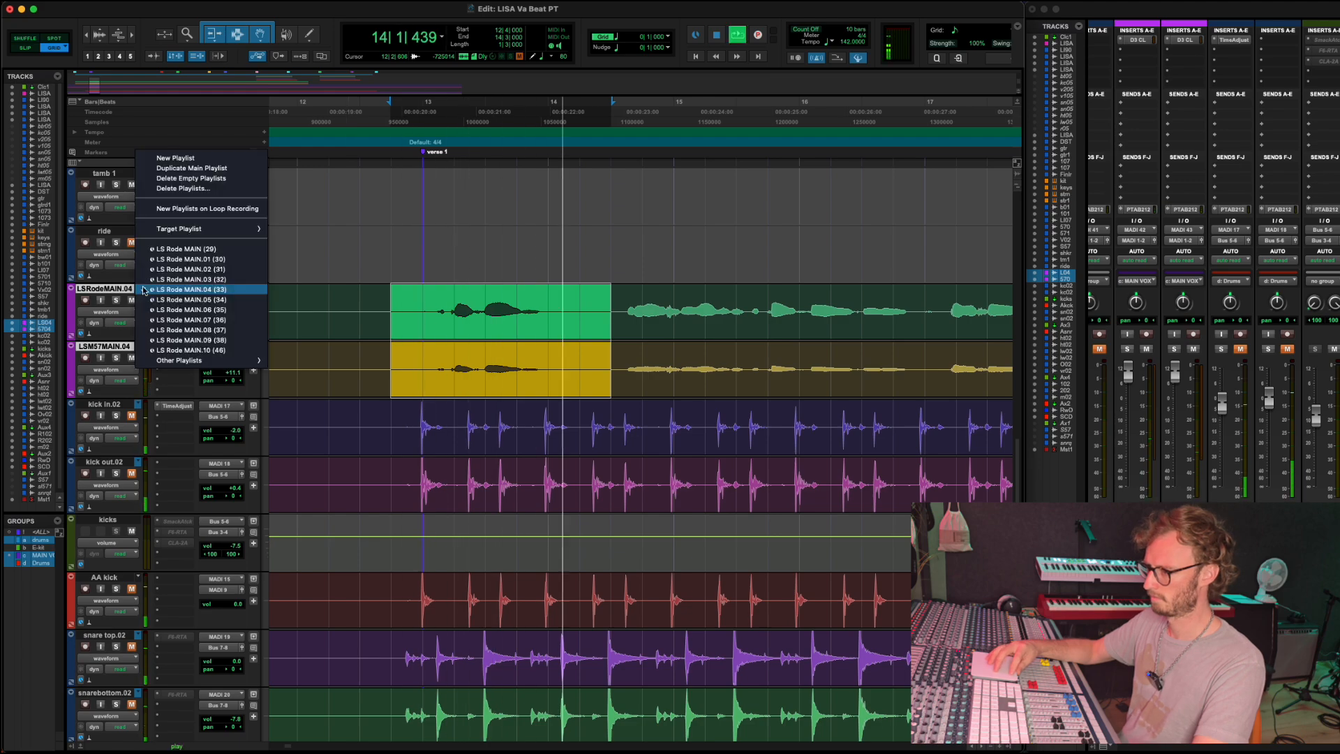
click(185, 280)
click(140, 289)
click(150, 279)
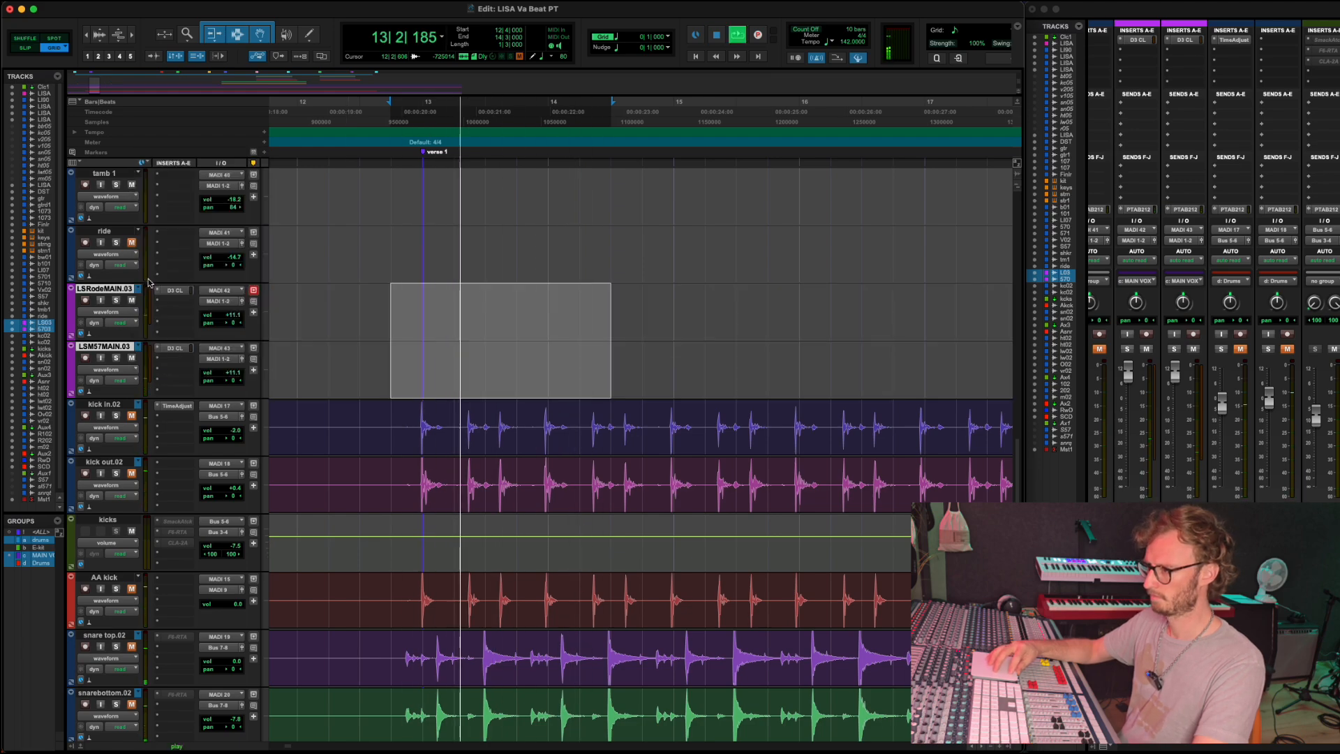
key(space)
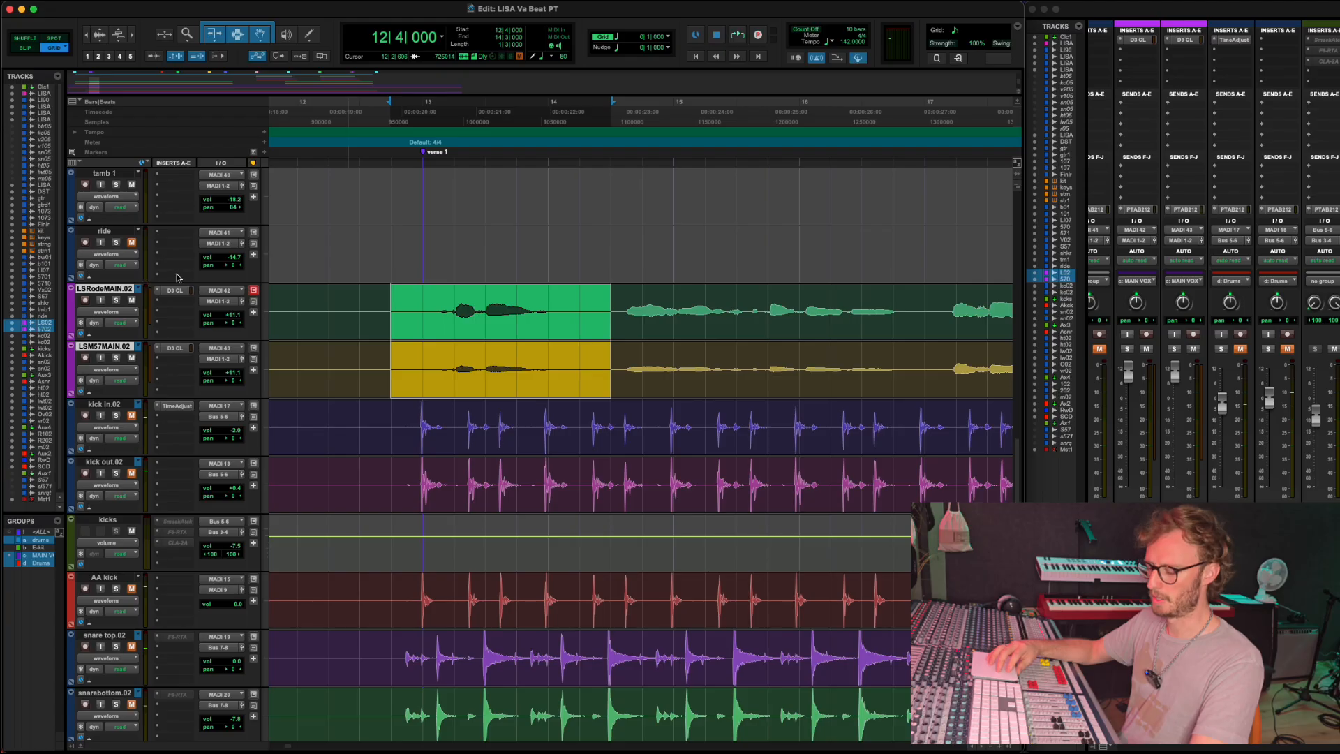
key(space)
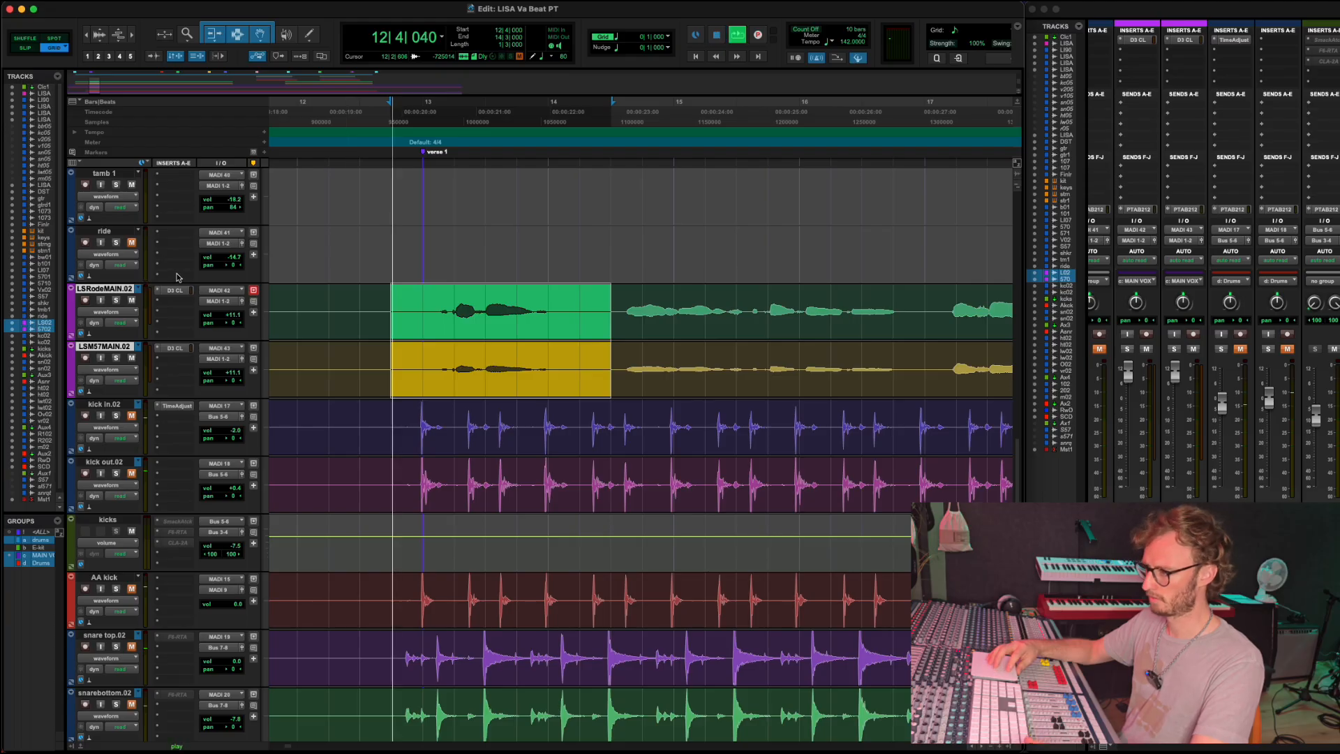
key(space)
Switch both vocal tracks to MAIN.01 and replay the selected phrase several times.
click(141, 290)
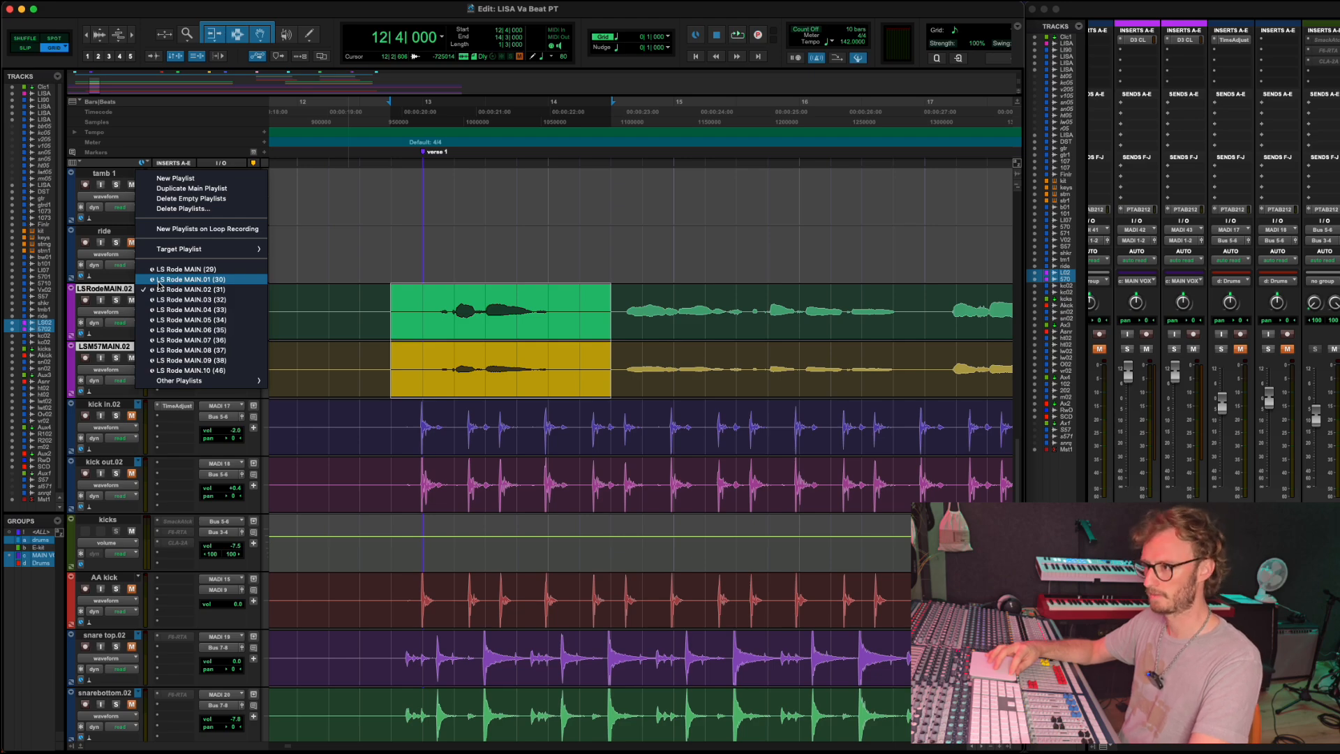
click(159, 279)
key(space)
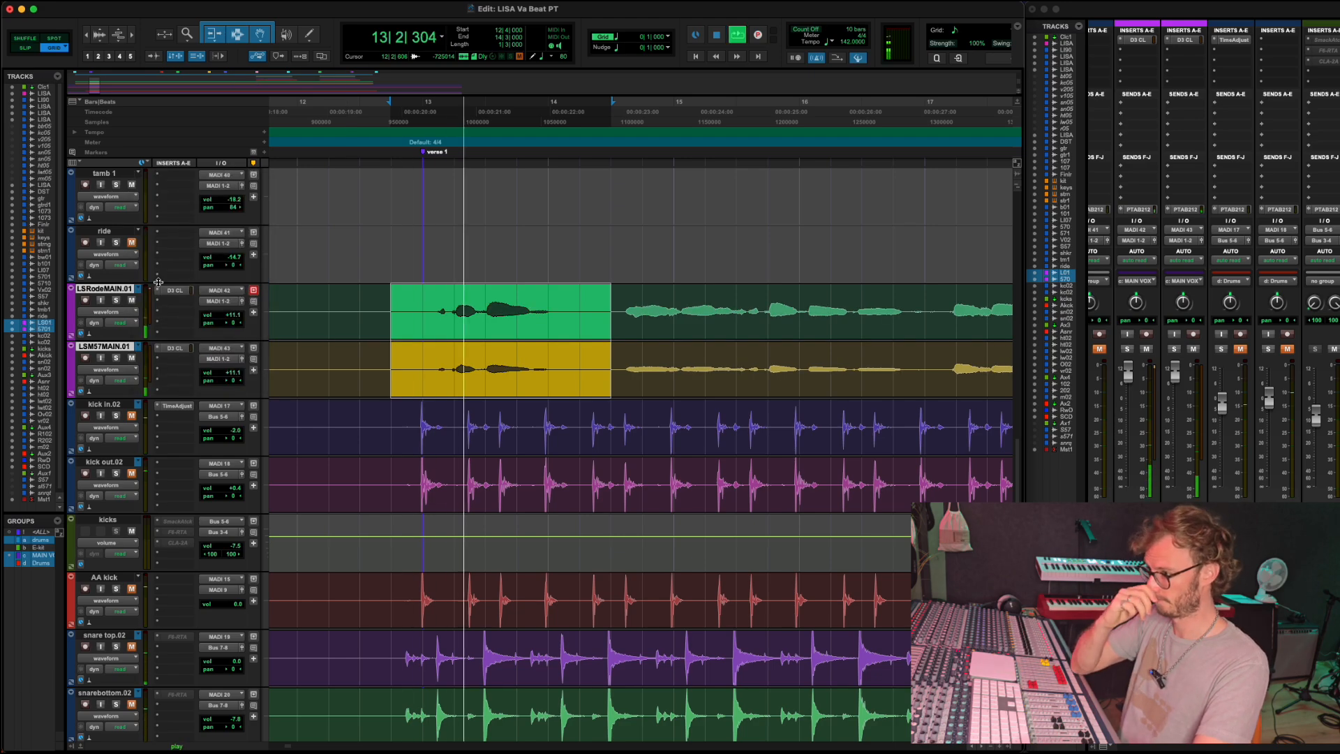
key(space)
key(space)
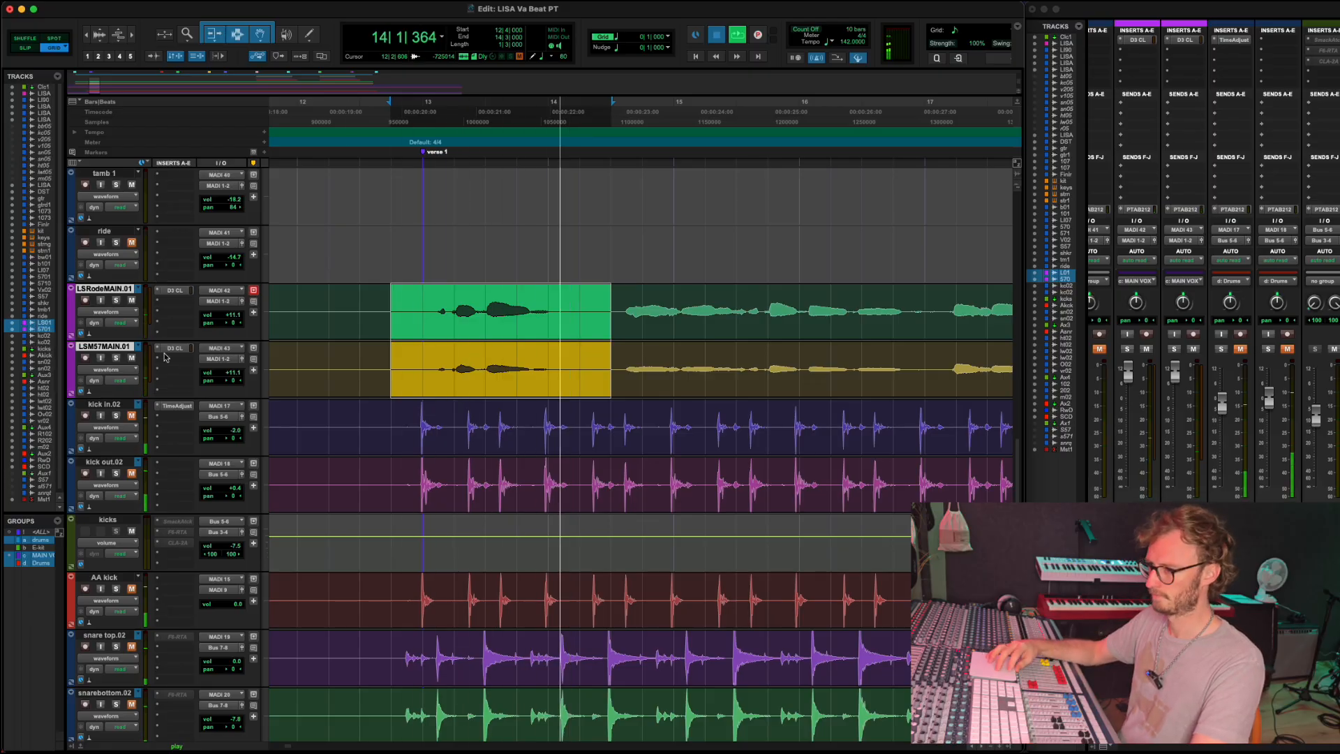
key(space)
key(space)
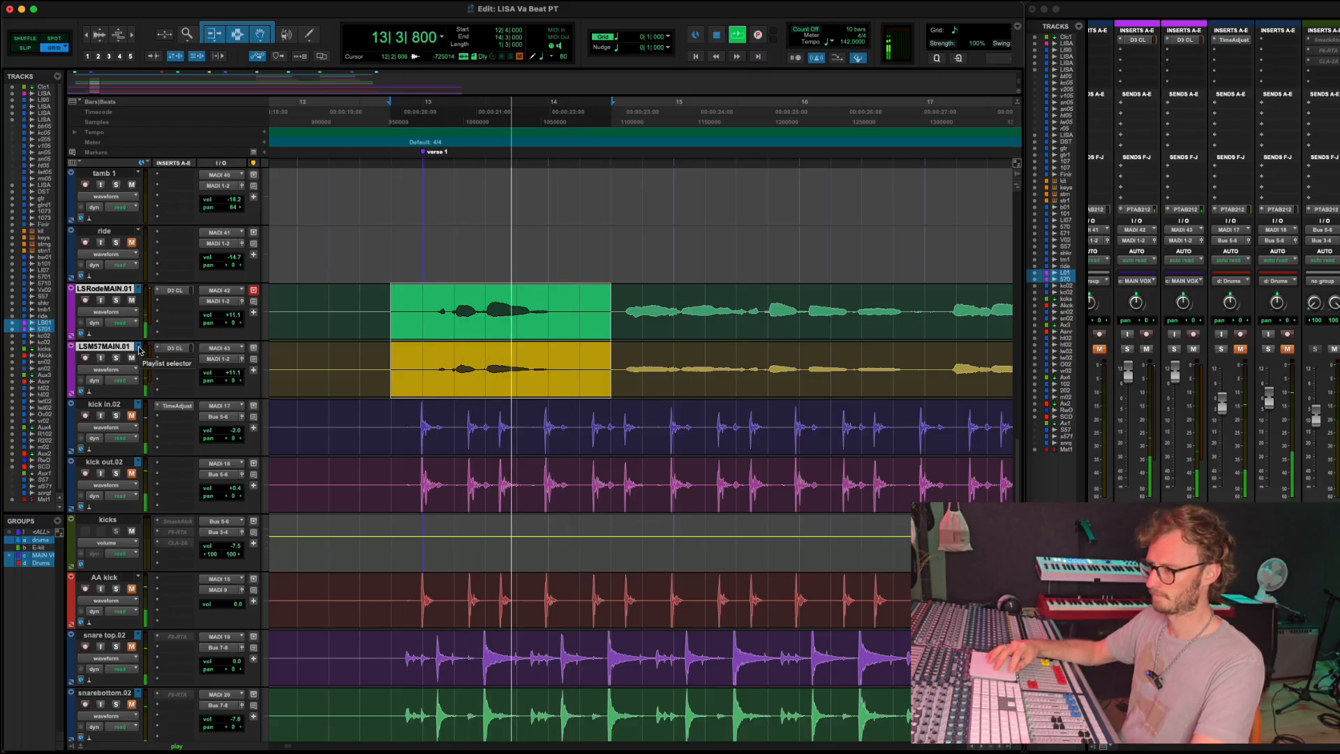
Compare the phrase on the MAIN, MAIN.01 and MAIN.02 playlists during playback.
click(139, 351)
click(153, 337)
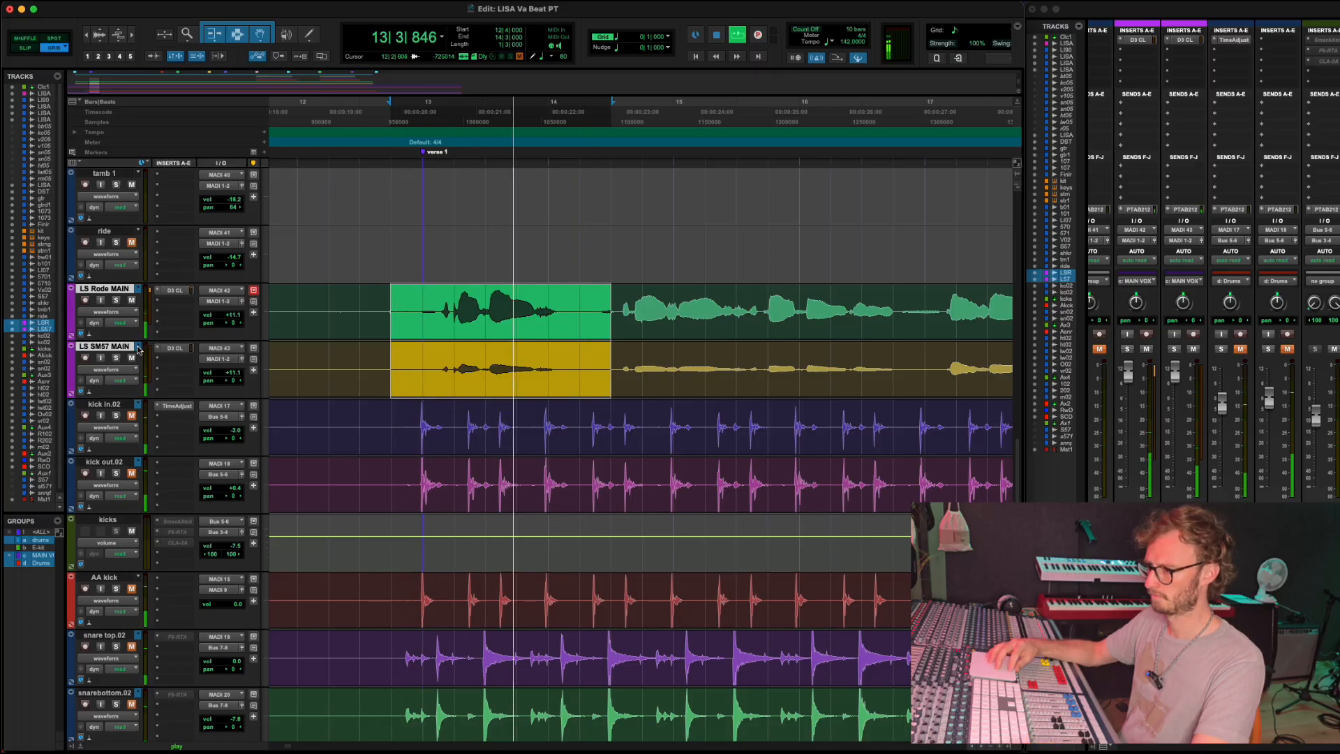
click(139, 350)
click(147, 358)
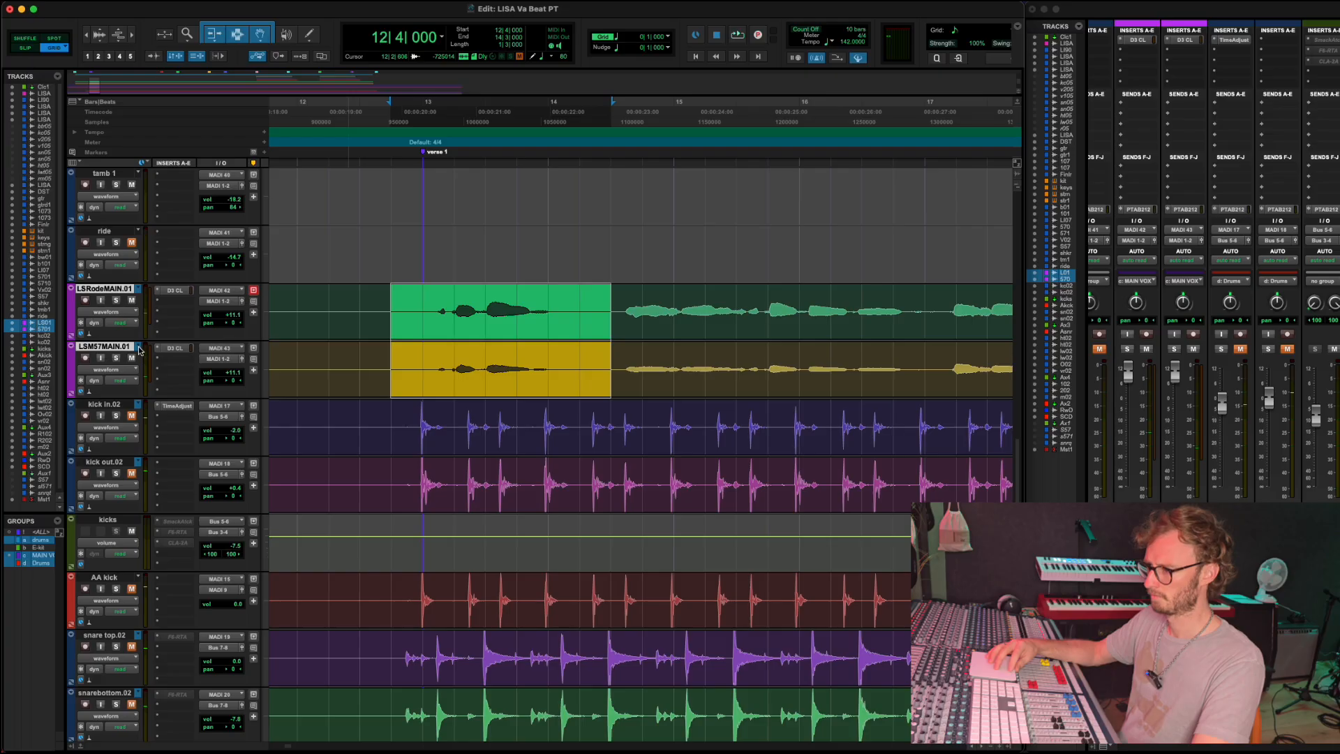
click(138, 351)
click(144, 359)
key(space)
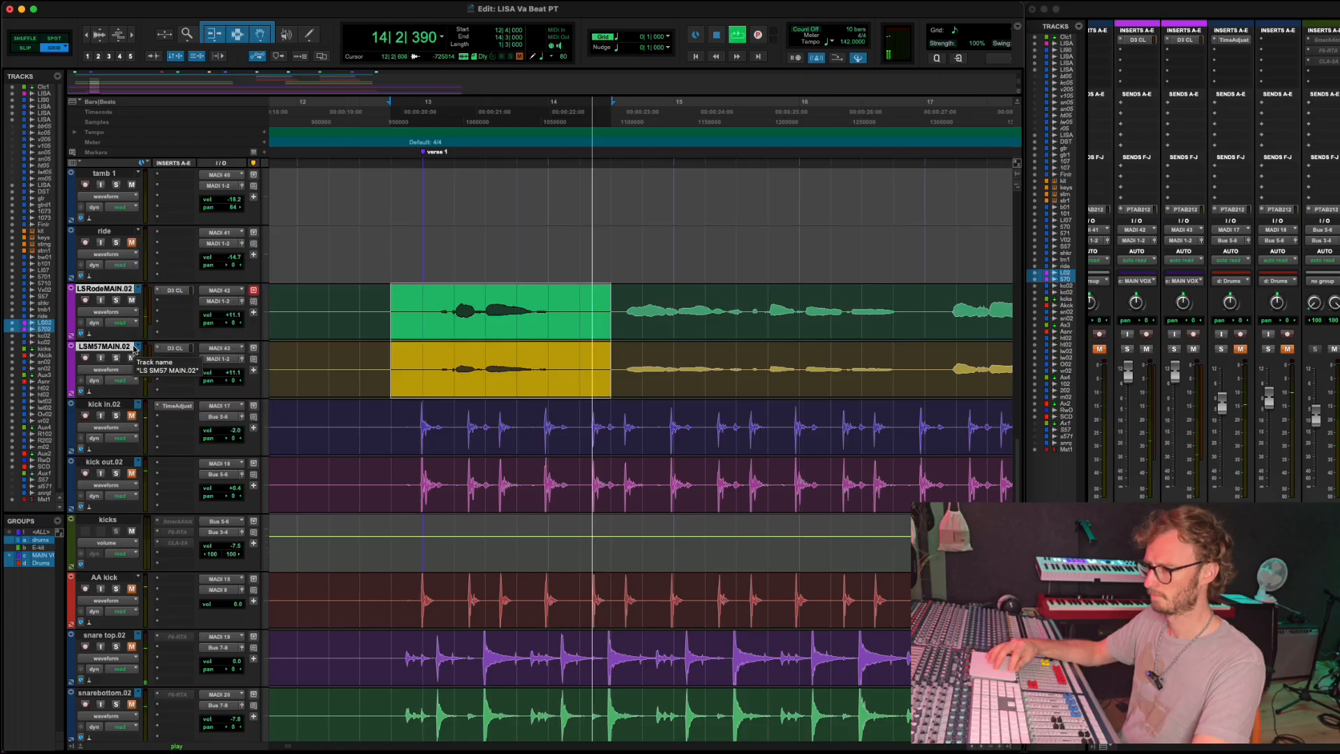
Solo the LS Rode and LS SM57 vocal tracks and play the phrase's MAIN.02 take.
key(space)
click(116, 300)
key(space)
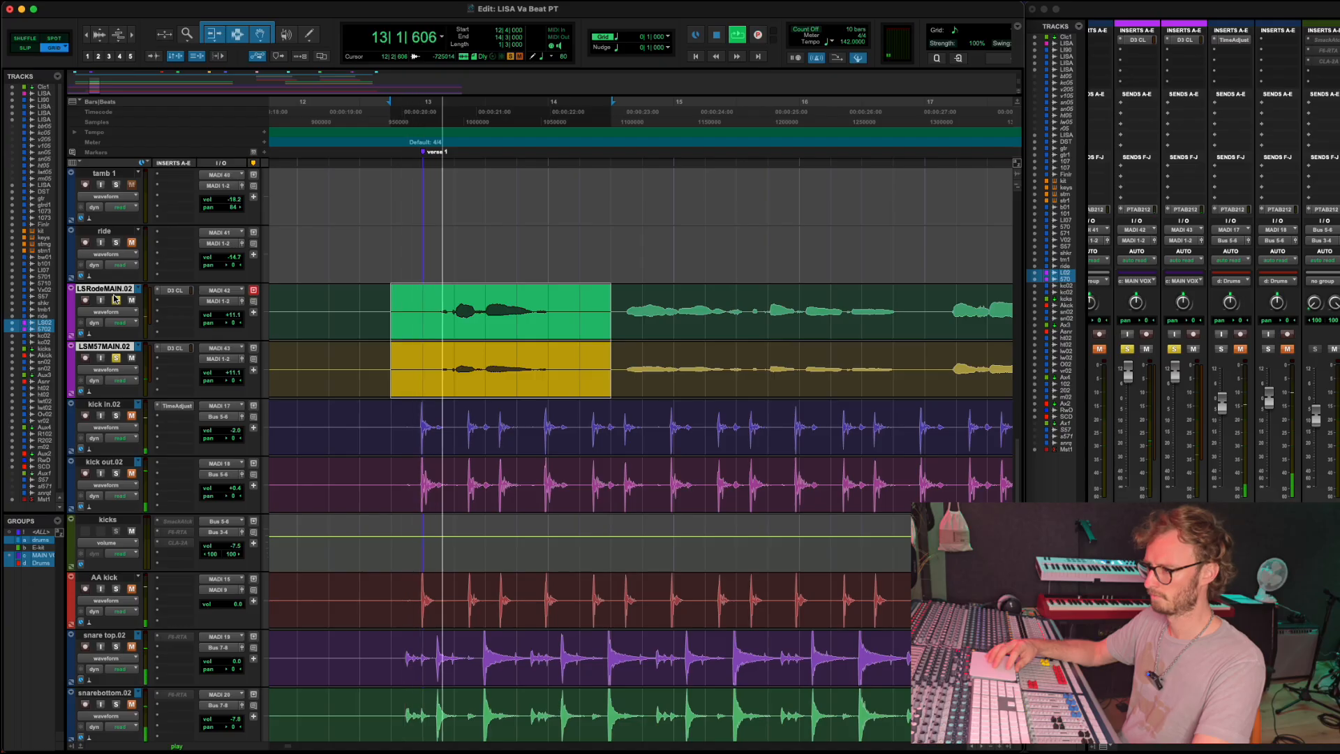
key(space)
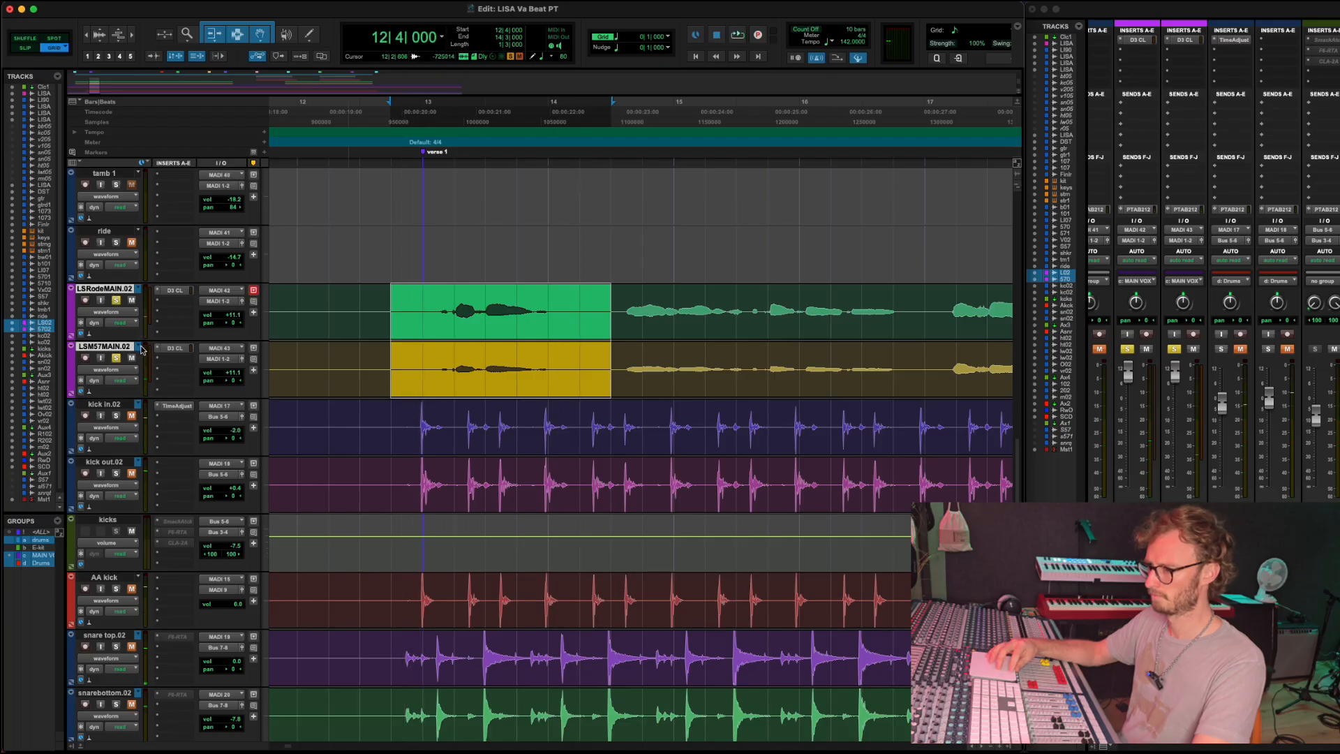
Audition the soloed vocal phrase on the MAIN.01 and MAIN.04 playlists.
click(137, 346)
click(146, 337)
key(space)
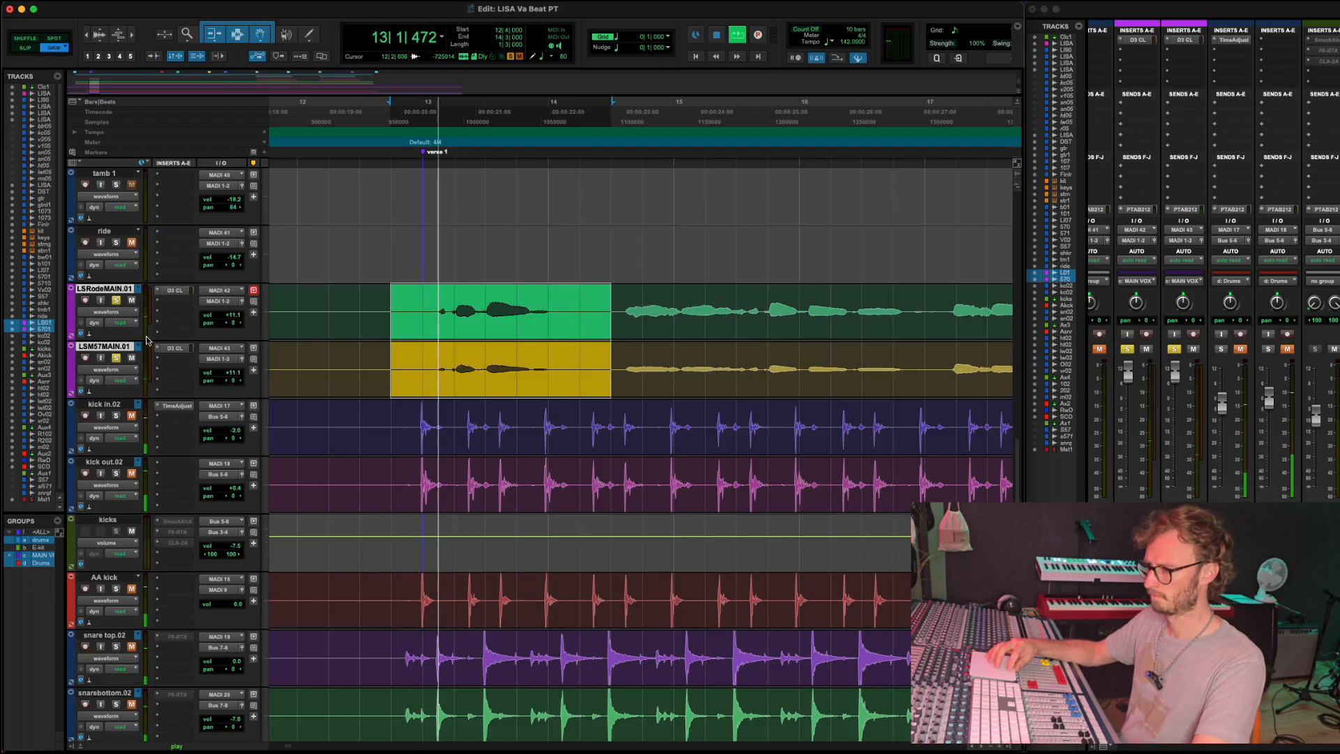
key(space)
click(146, 342)
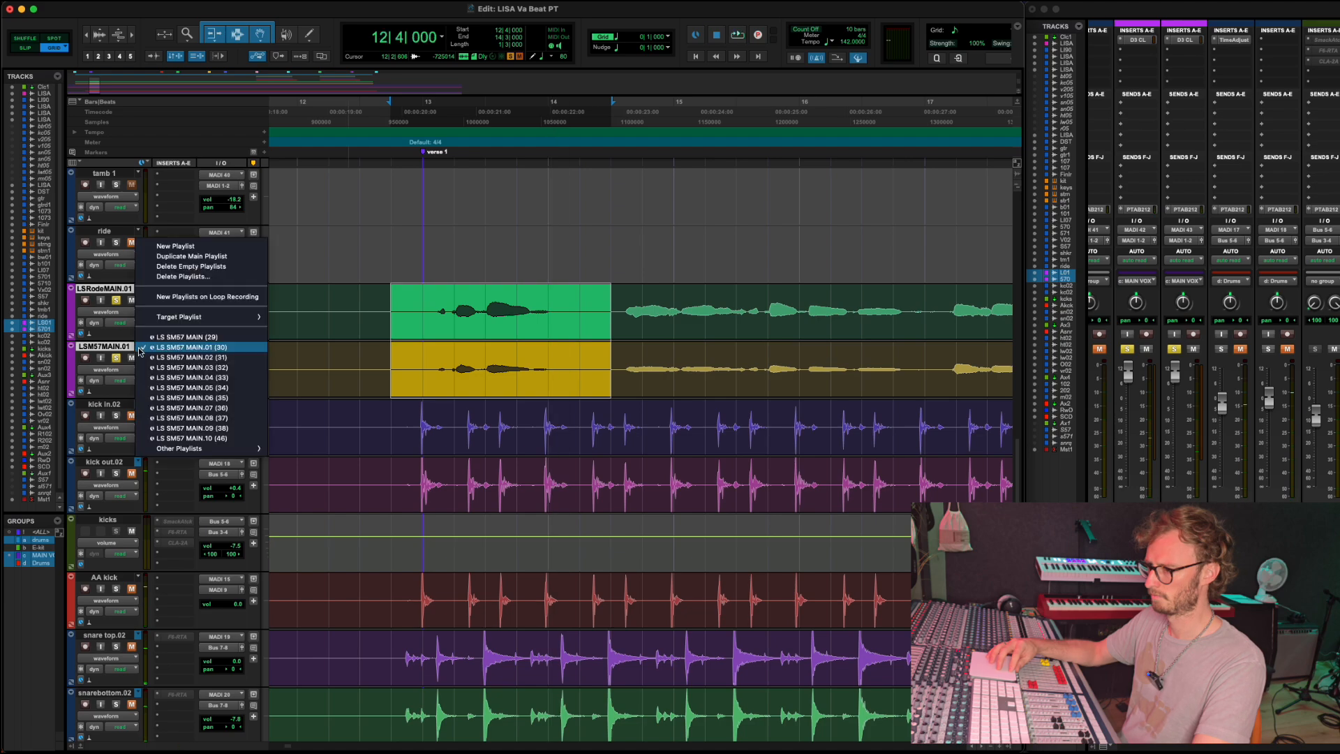
click(146, 379)
key(space)
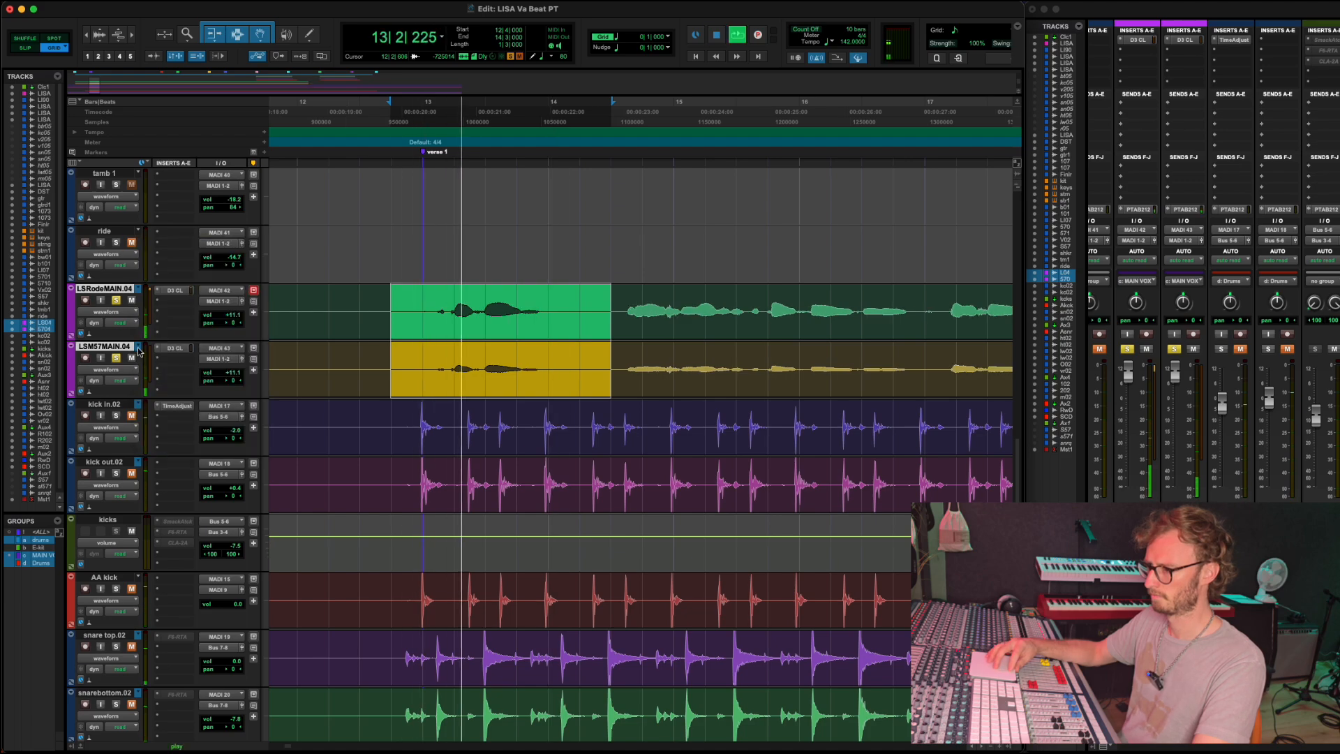
Return both vocal tracks to the MAIN.02 playlist and listen to its soloed phrase again.
click(138, 347)
click(146, 326)
key(space)
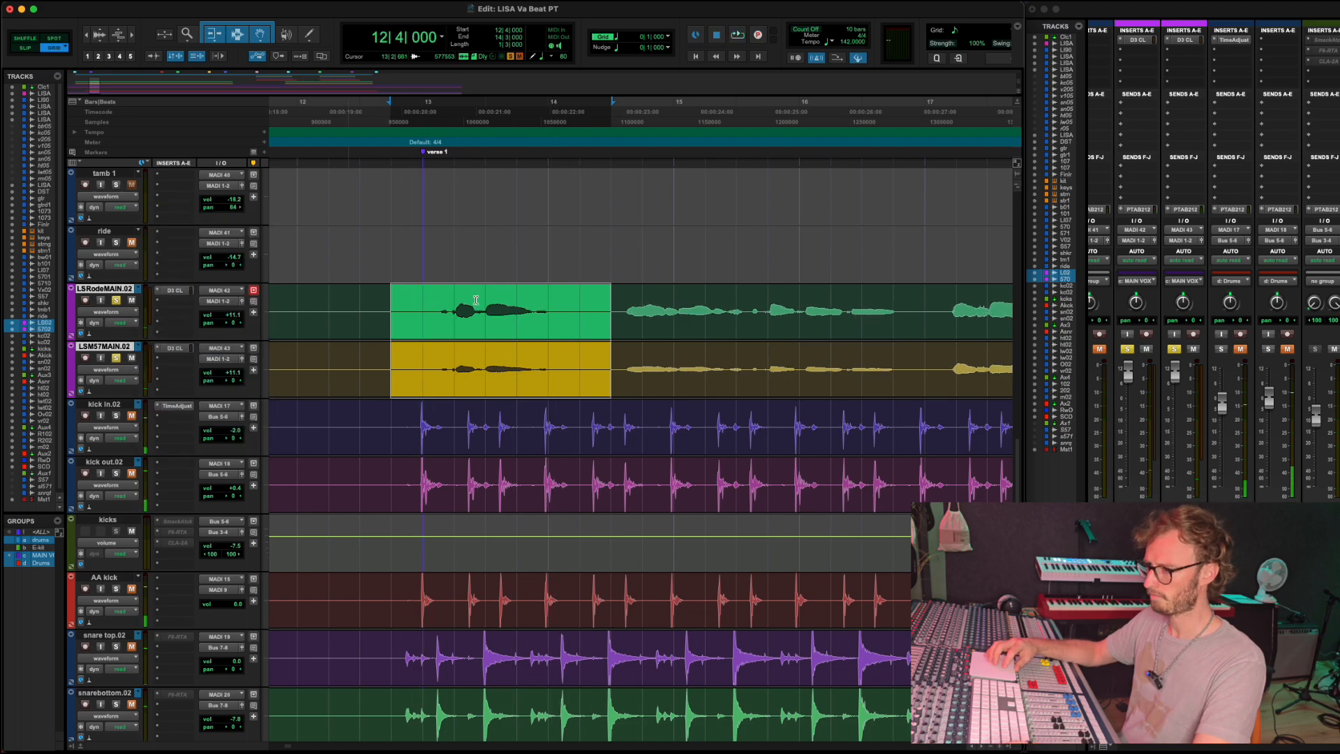
key(space)
click(138, 347)
click(138, 346)
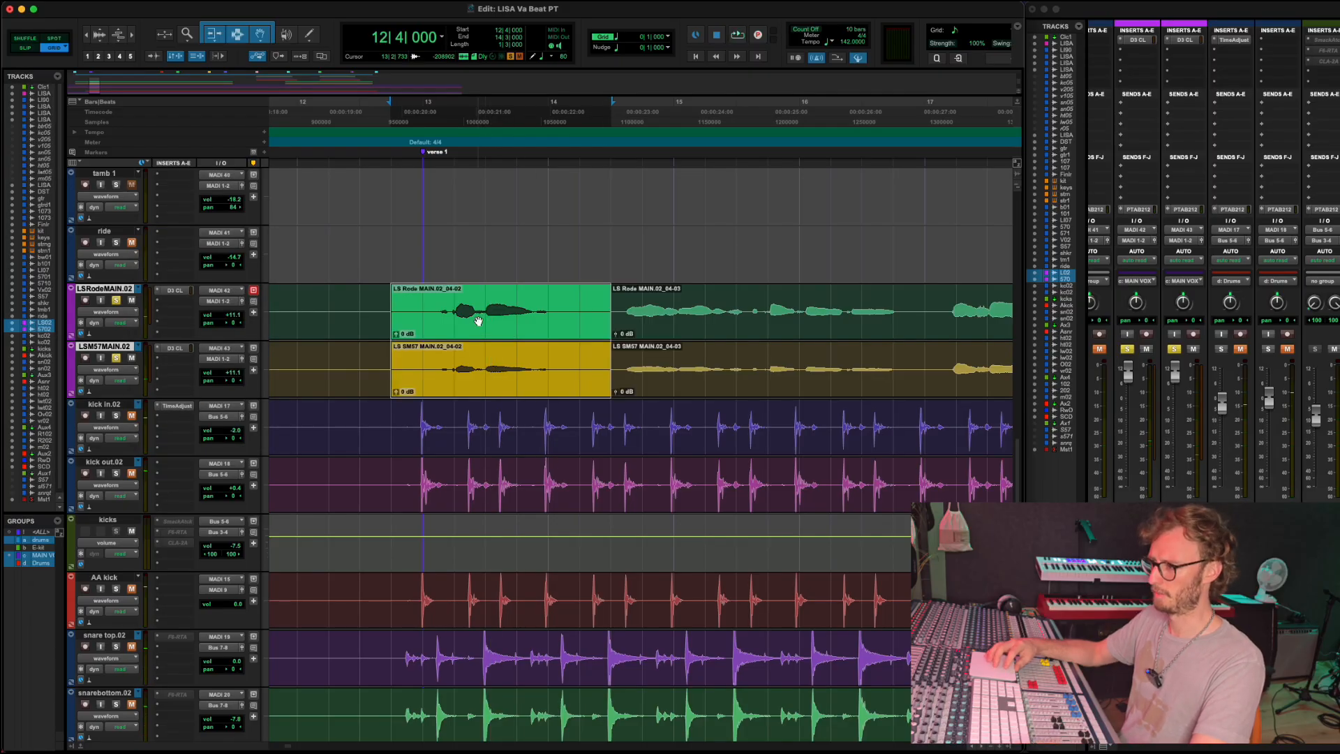
Switch both vocal tracks to the MAIN.10 playlist and create a new empty playlist for them.
click(138, 291)
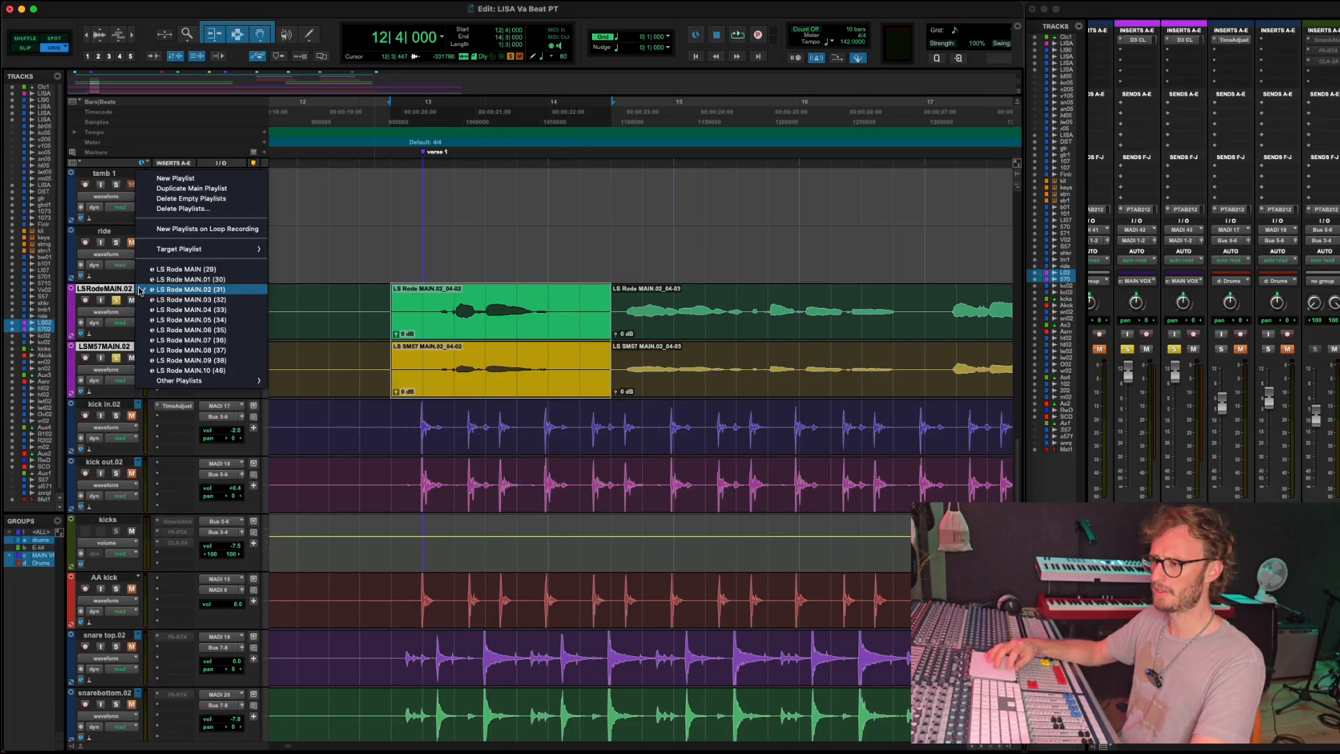
click(176, 371)
click(140, 286)
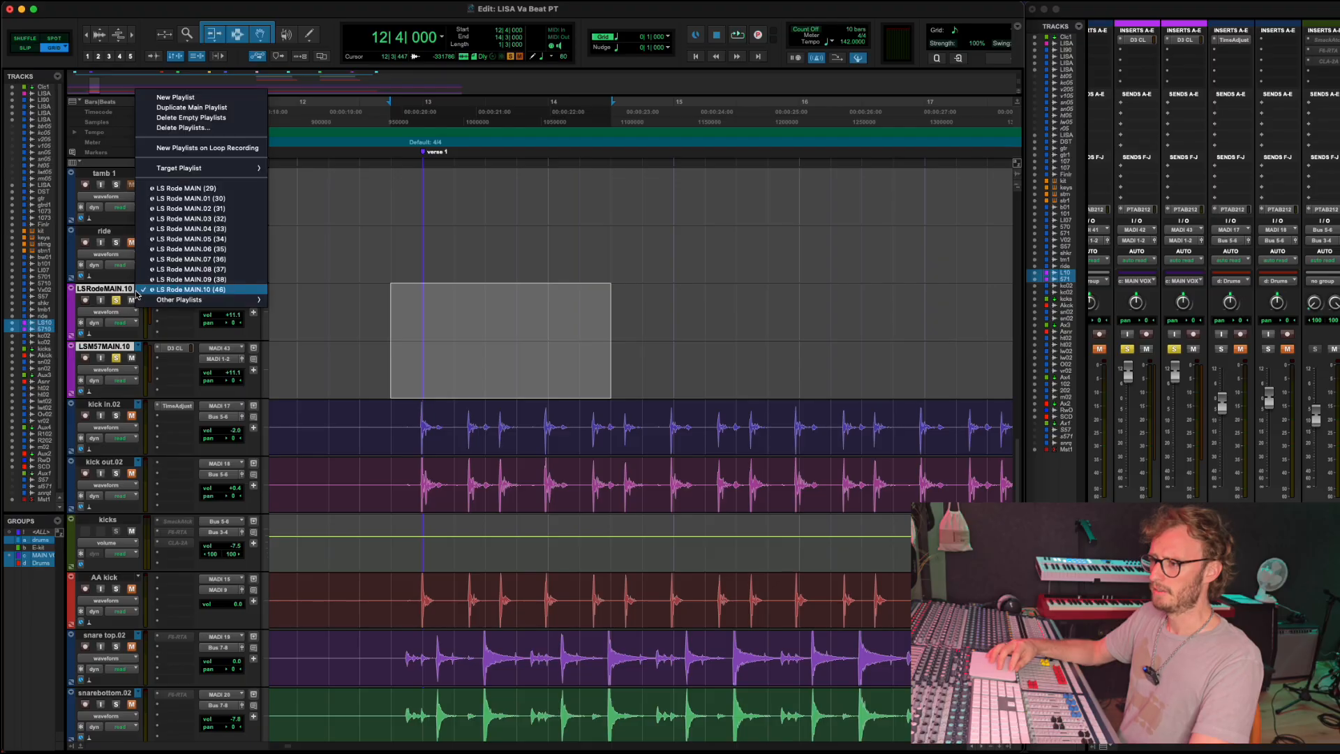
click(176, 104)
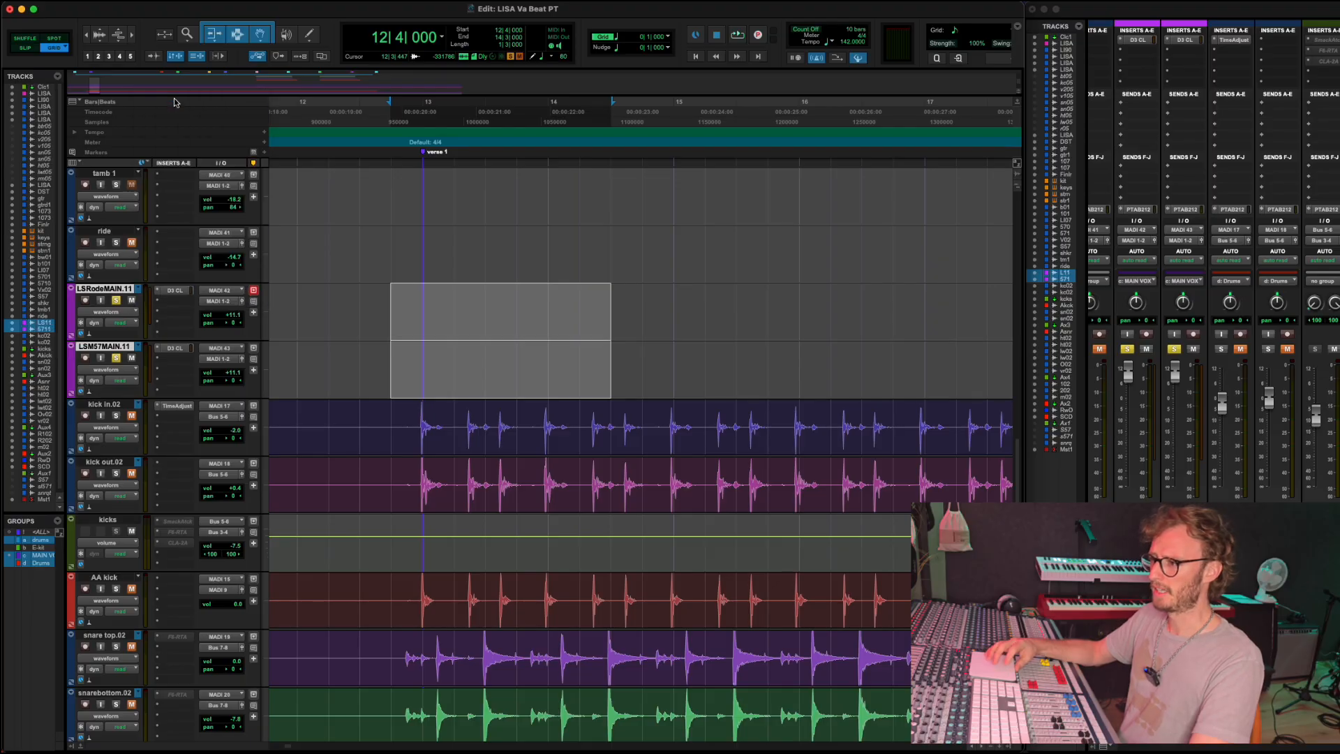
Rename the new empty vocal playlists 99 LS Rode FINAL and 99 LS SM57 FINAL.
double_click(89, 292)
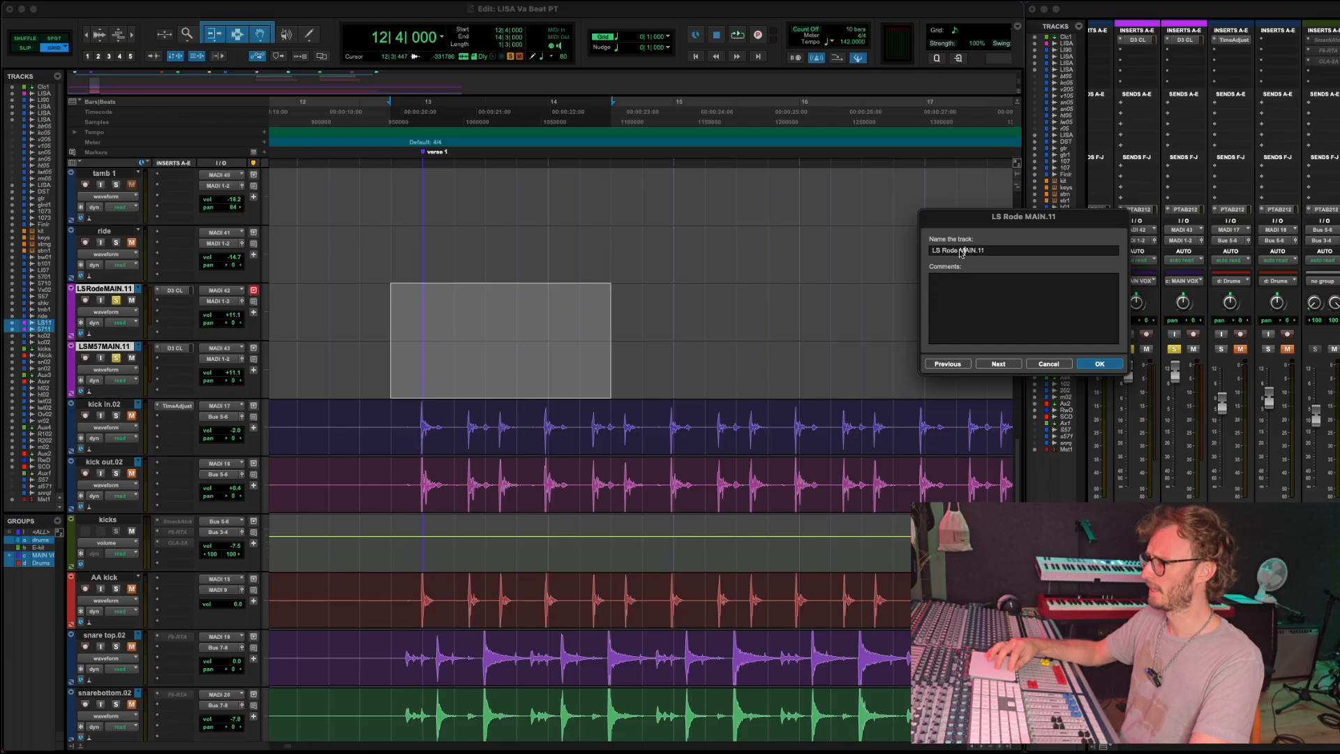
text(FINAL)
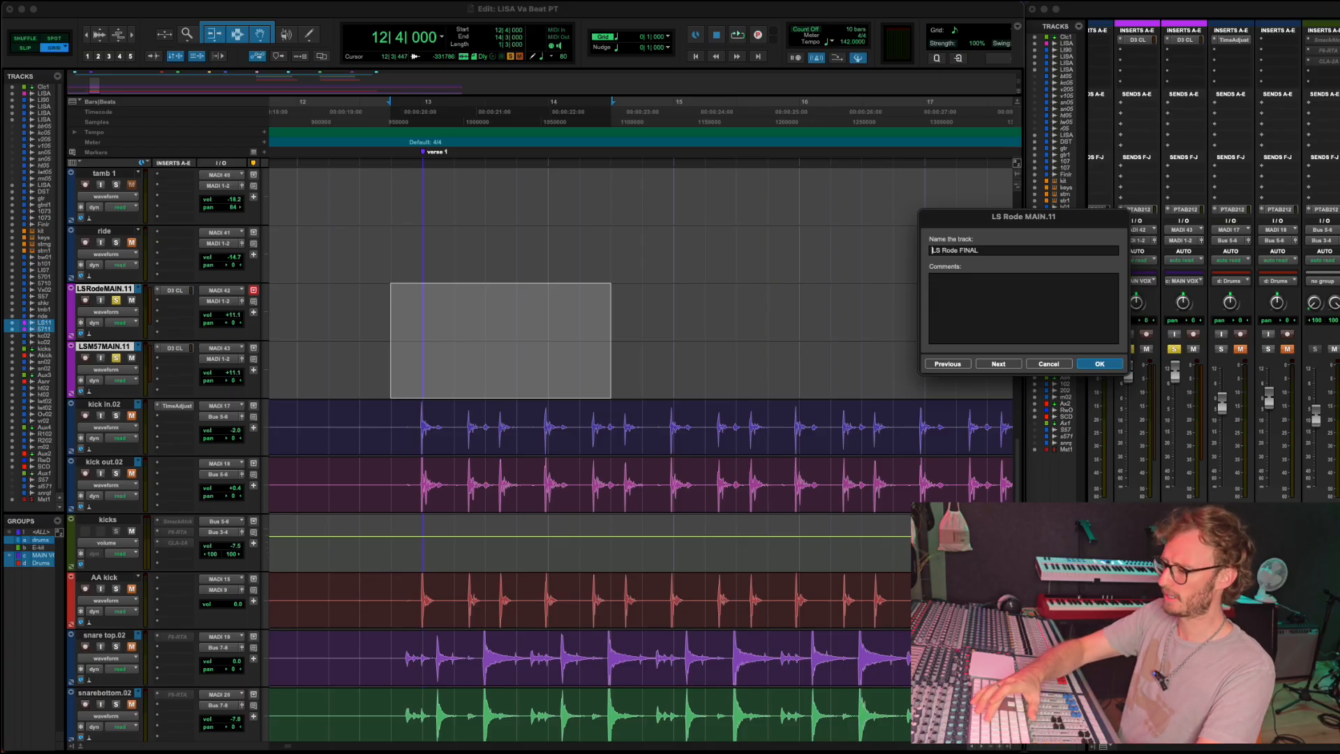
key(Return)
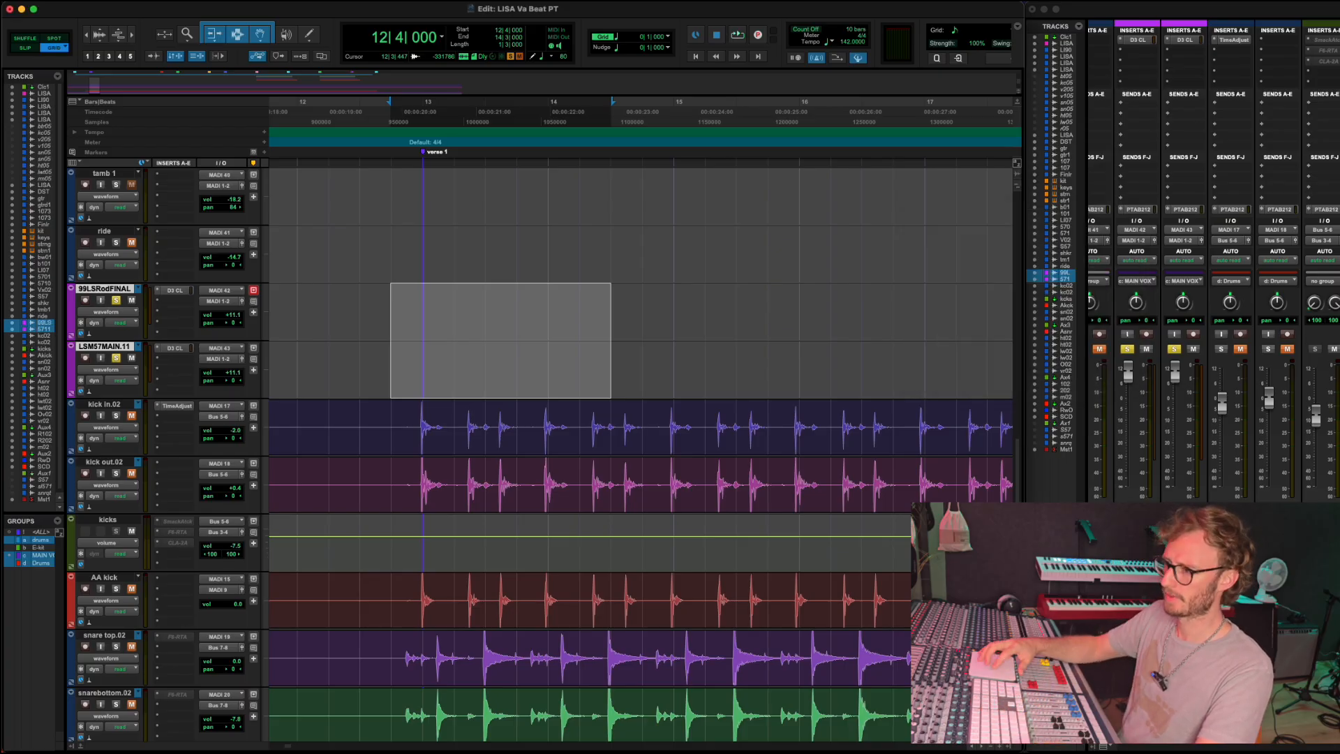
double_click(100, 346)
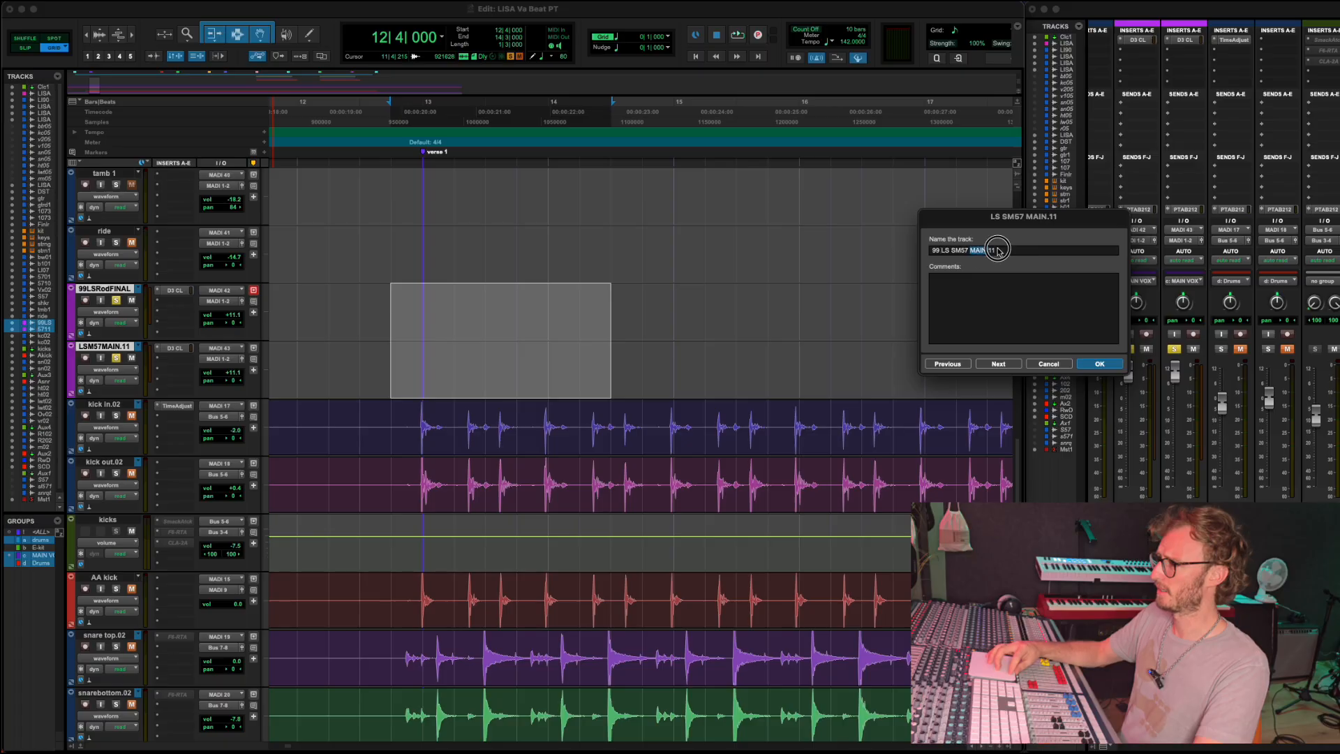
text(FINAL)
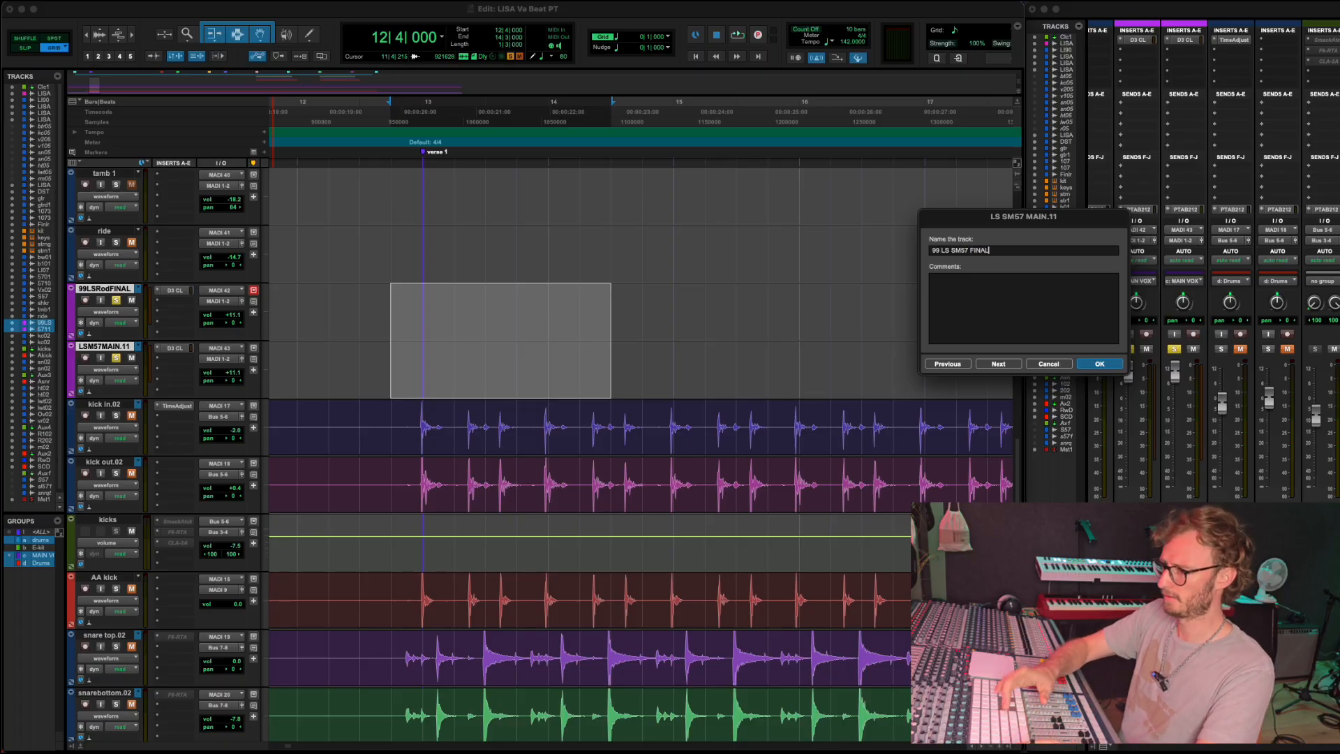
key(Return)
Copy the selected phrase from the MAIN.02 playlists into the FINAL playlists at the same position.
click(136, 348)
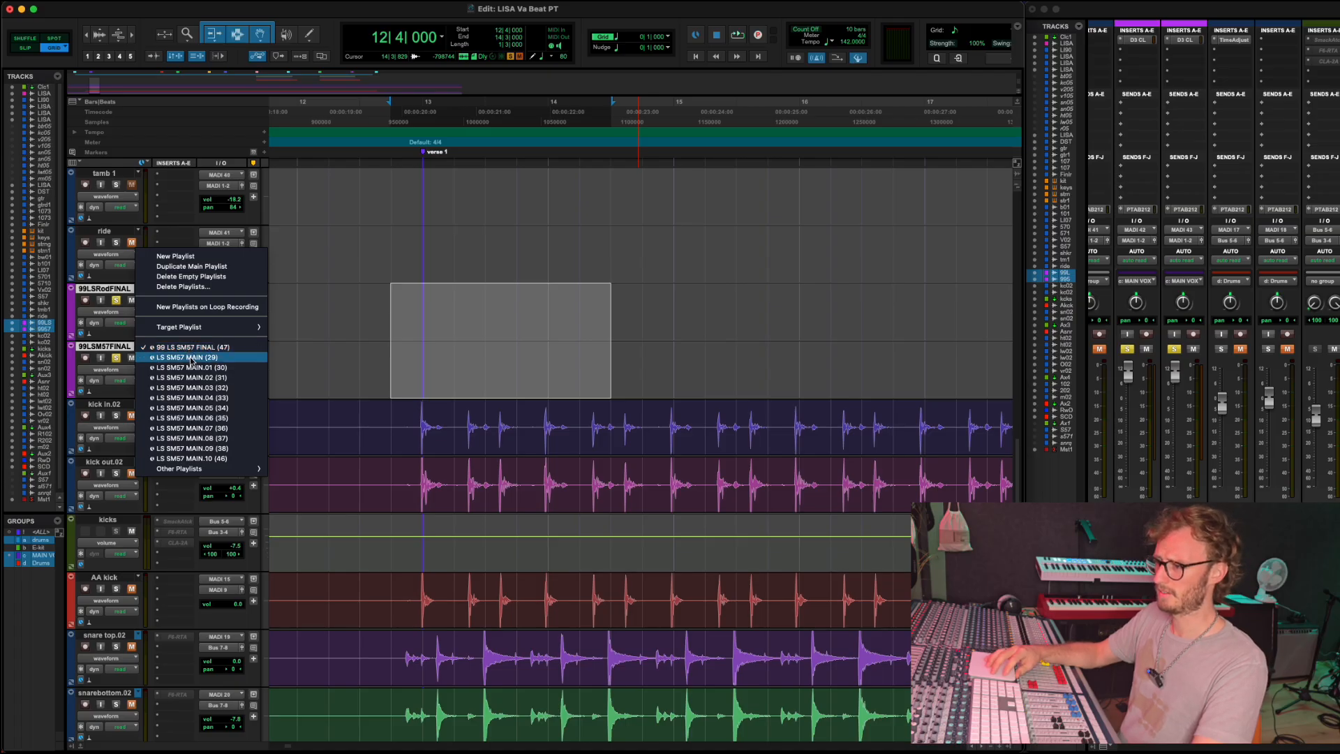
click(195, 377)
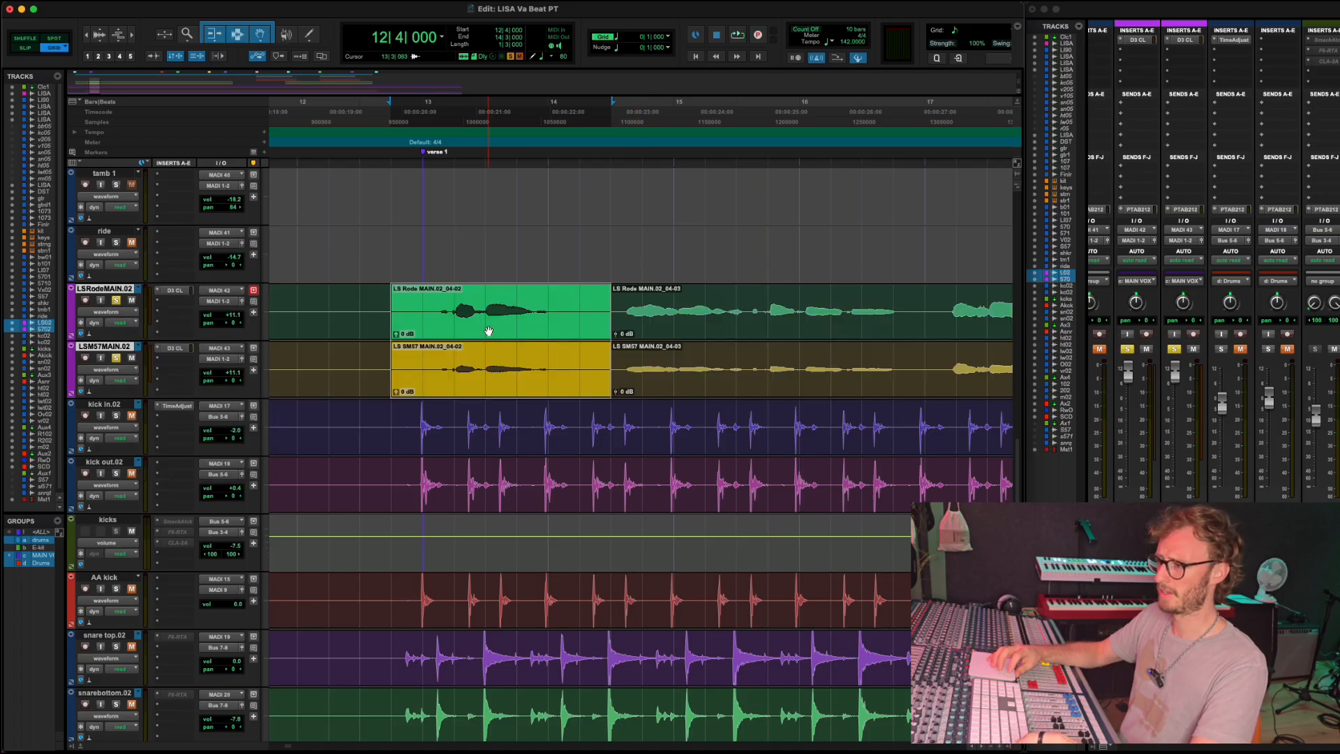
click(137, 291)
click(174, 262)
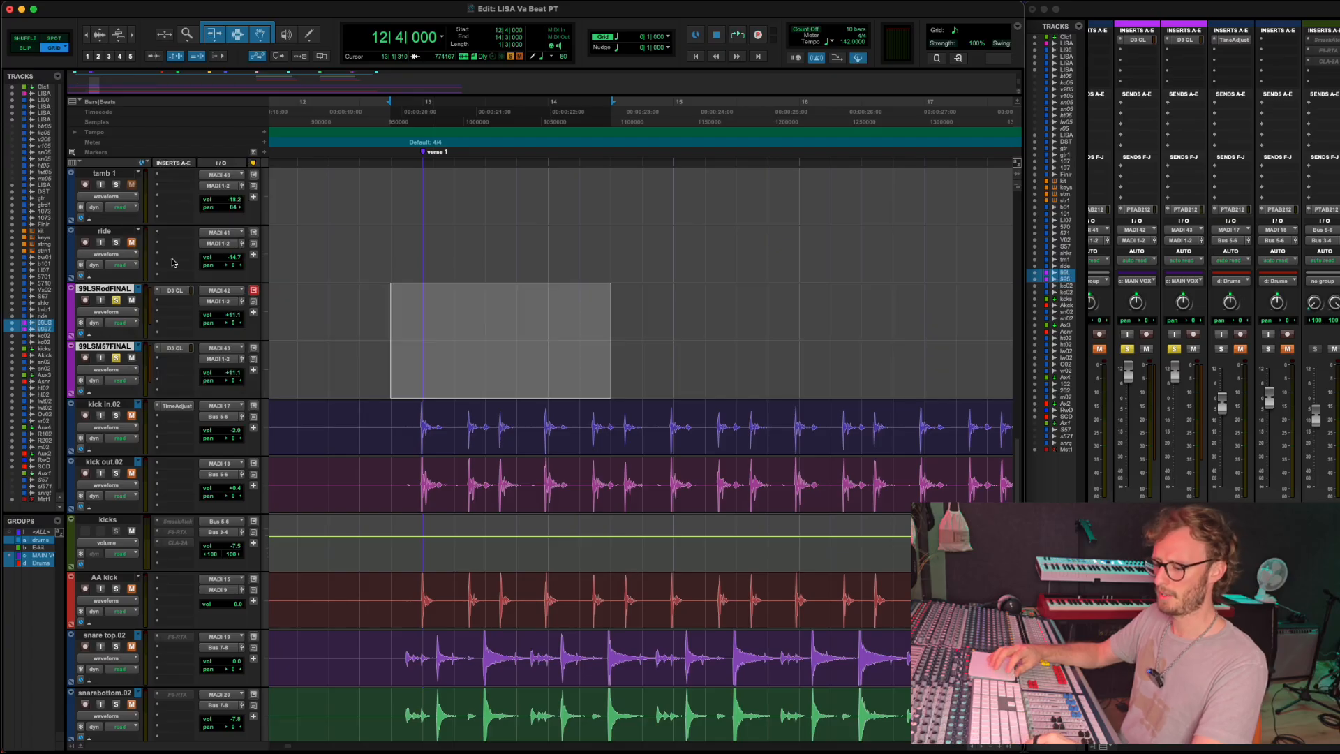
key(super+v)
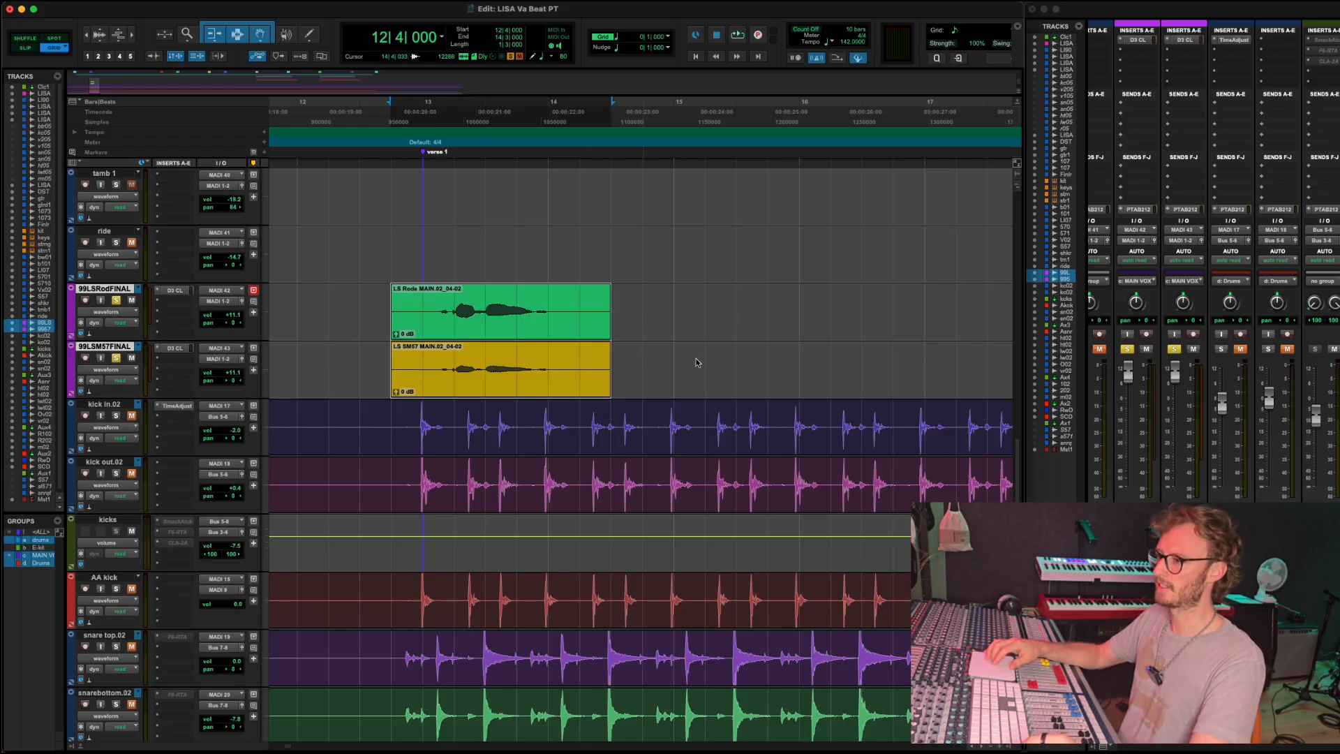
Switch both vocal tracks to the MAIN playlist, then select and listen to the phrase from 14|2 to 17|2.
click(137, 292)
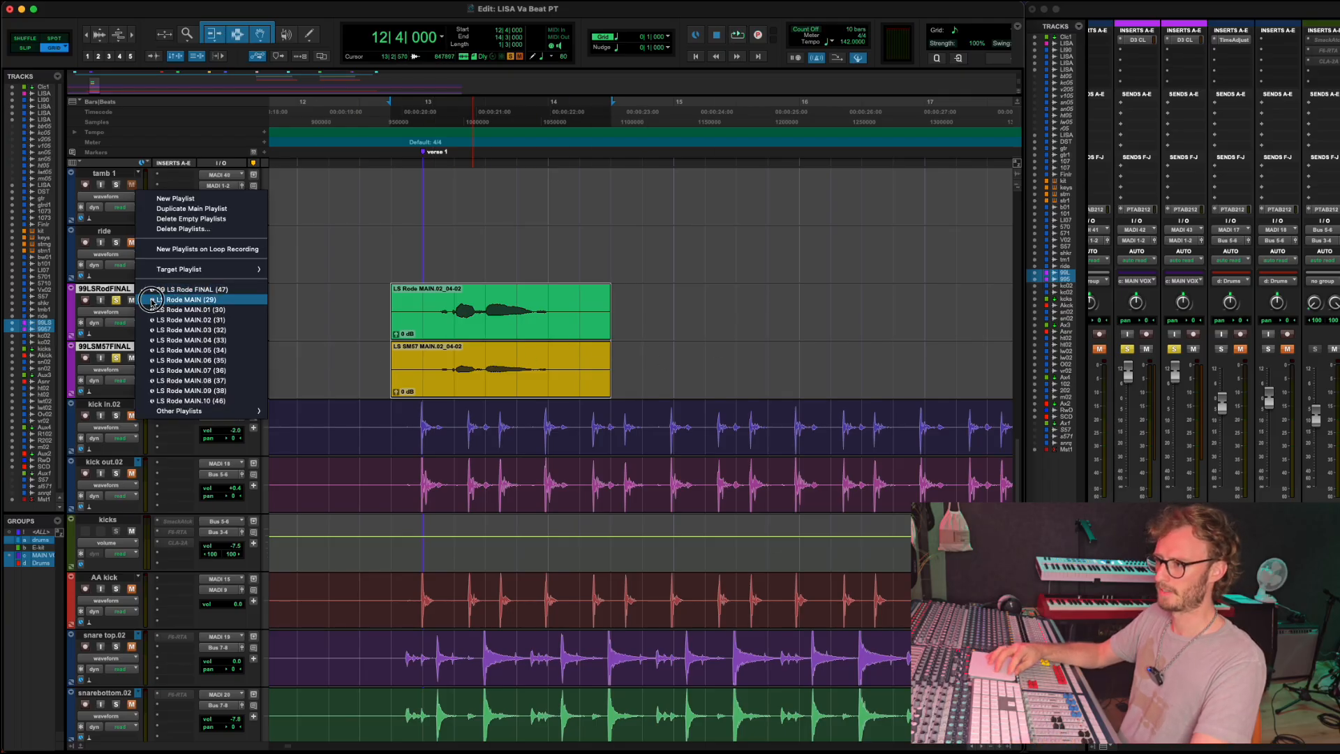
click(168, 299)
scroll(684, 330, right, 3)
click(366, 309)
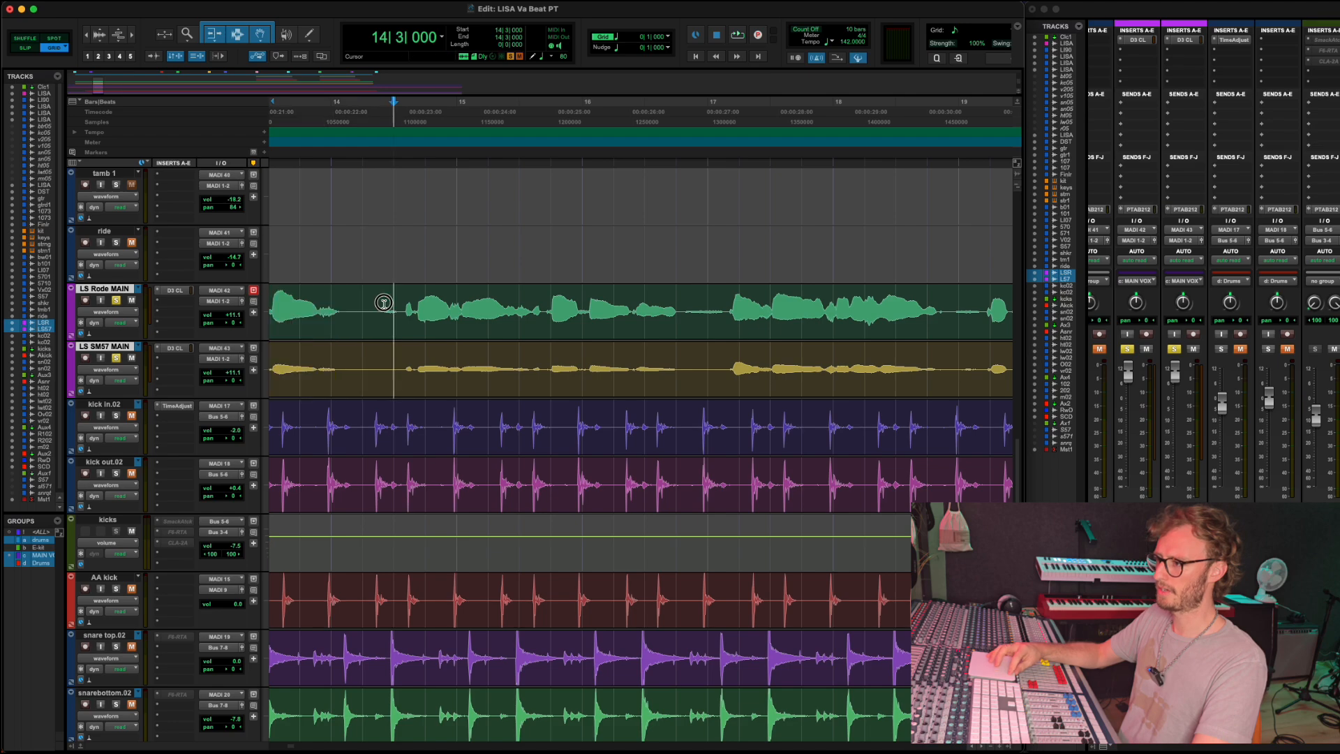
key(space)
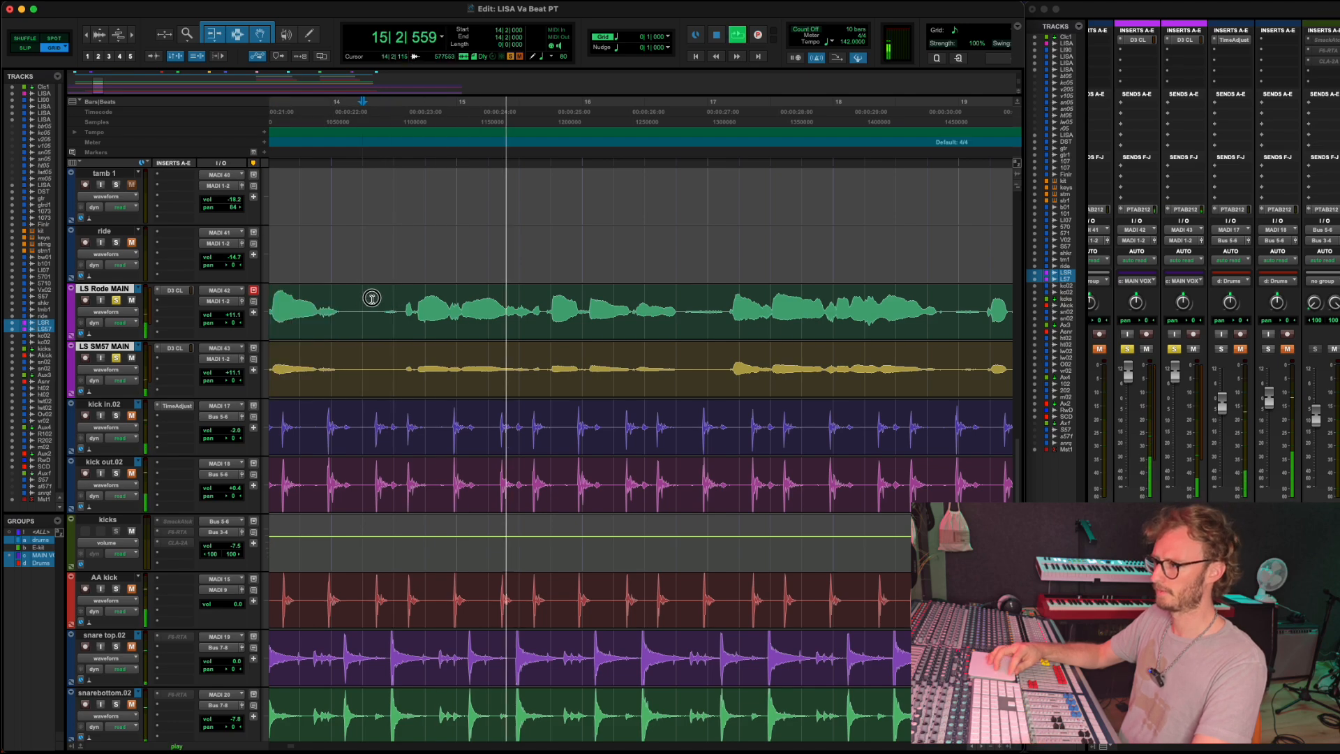
drag(370, 300, 726, 312)
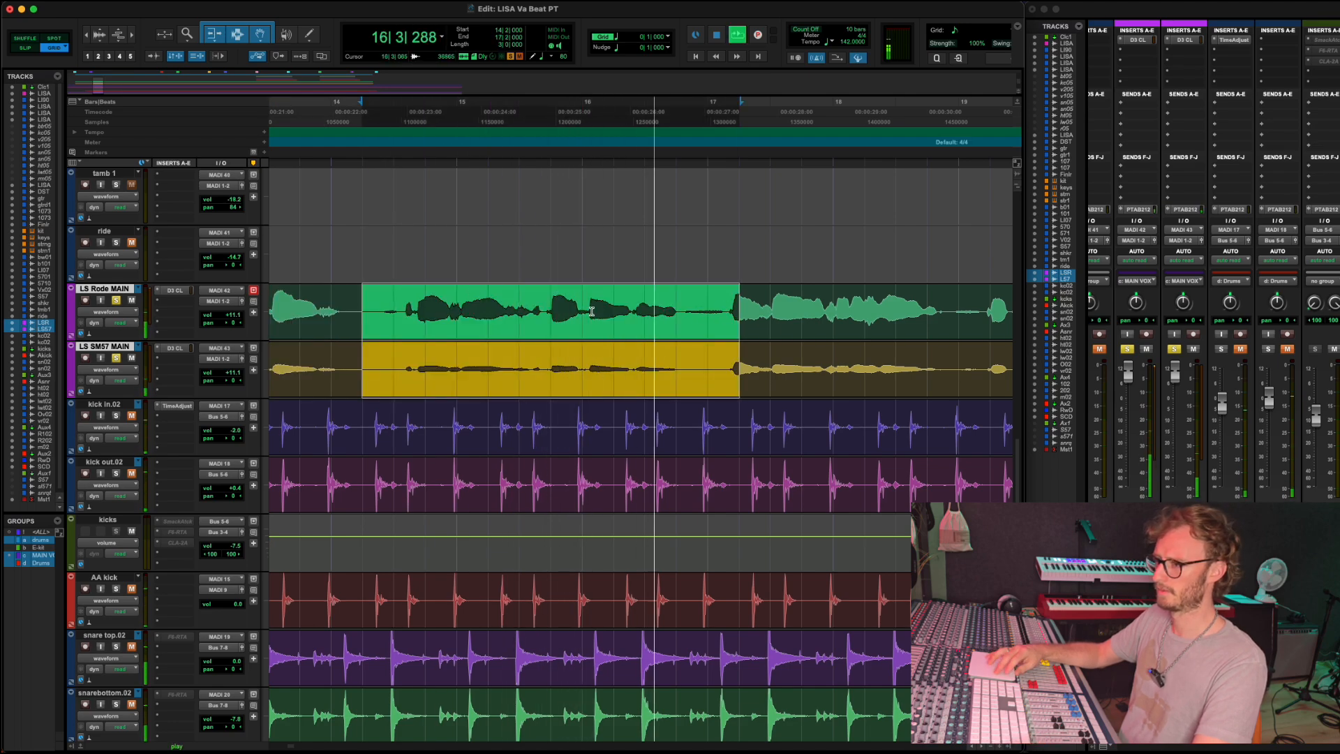
key(space)
Listen to the selected phrase on the MAIN.01 and MAIN.02 playlists of both vocal tracks.
click(138, 290)
click(144, 300)
key(space)
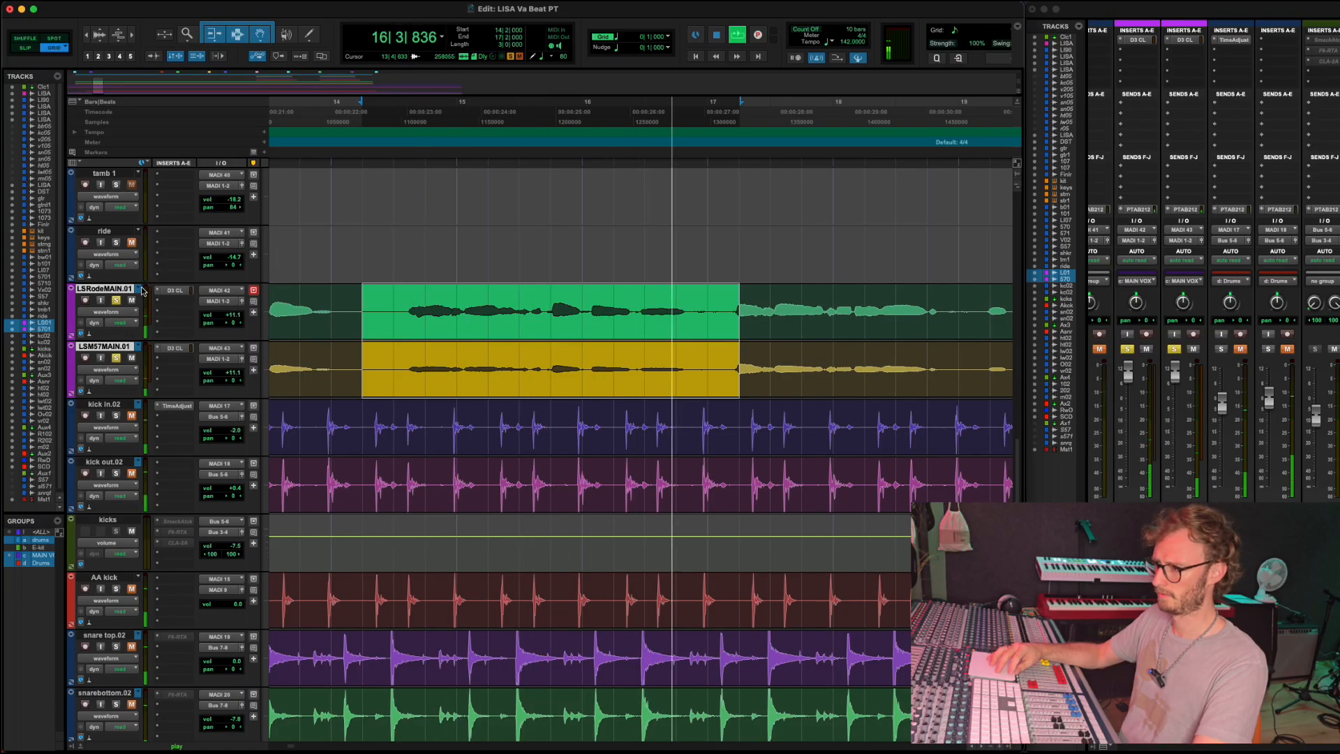
key(space)
click(138, 289)
click(146, 306)
key(space)
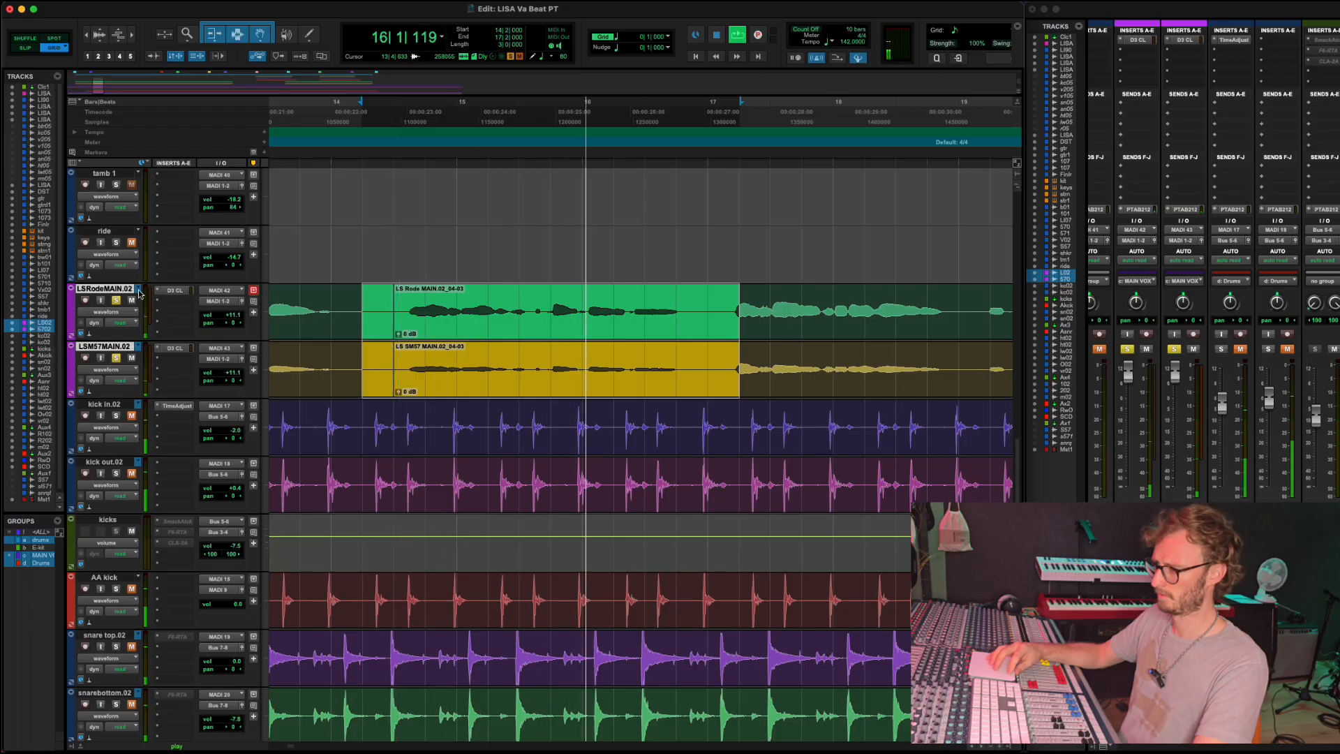
Switch both vocal tracks to the MAIN.04 playlist and listen to the selected phrase.
key(space)
click(139, 294)
click(143, 312)
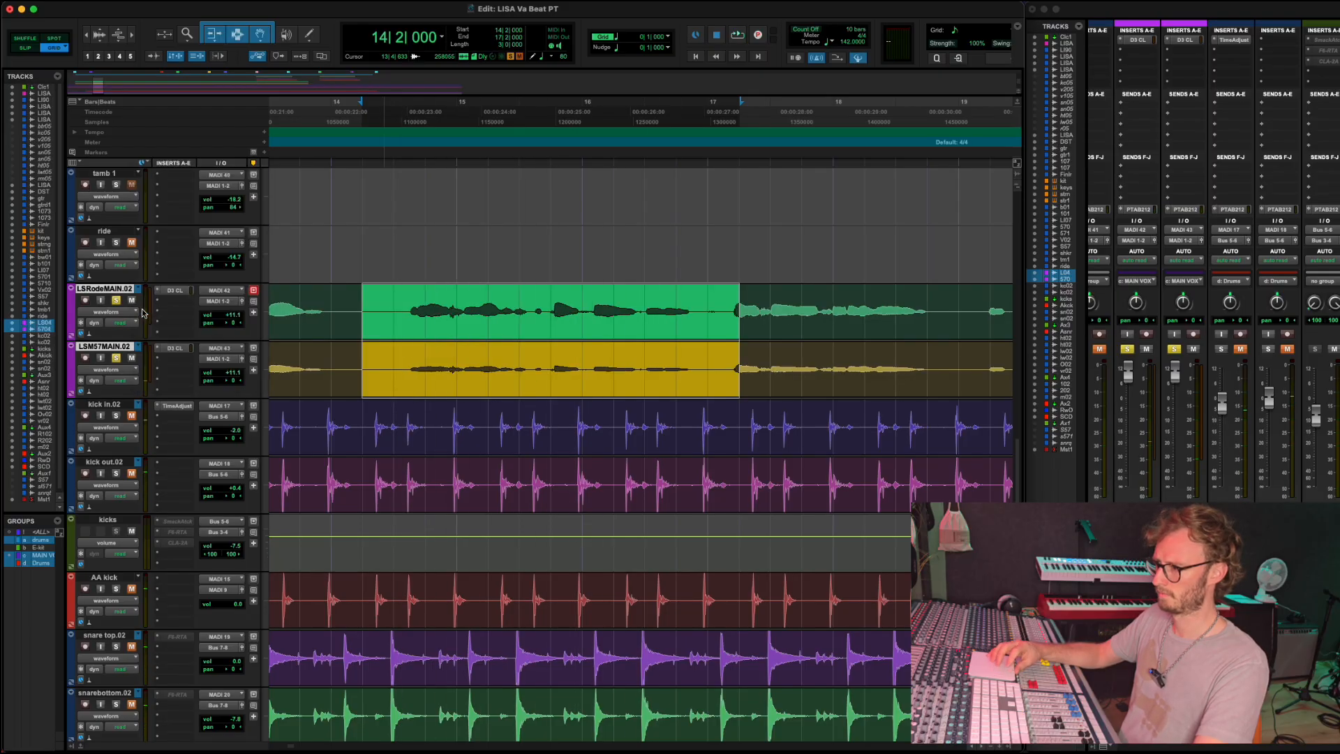
key(space)
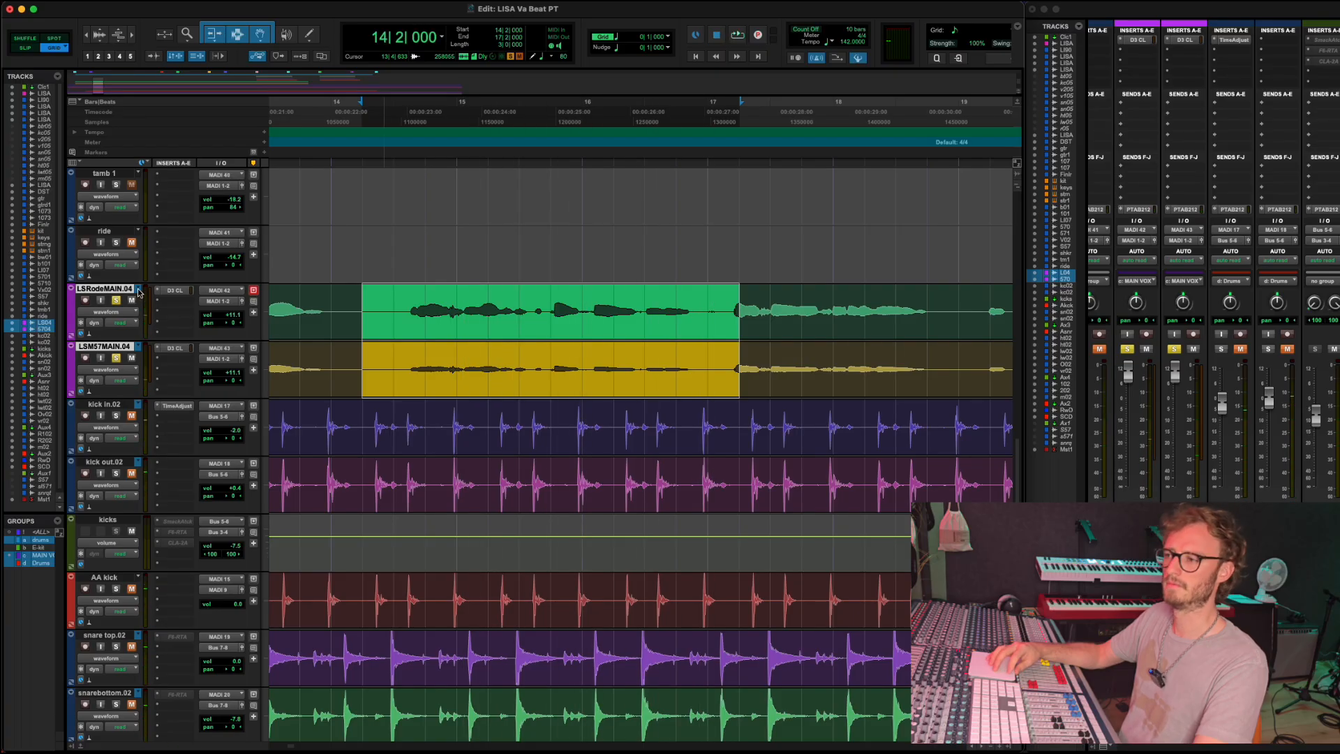
Return both vocal tracks to the MAIN playlist to replay the phrase, then switch to MAIN.01 to compare.
click(139, 290)
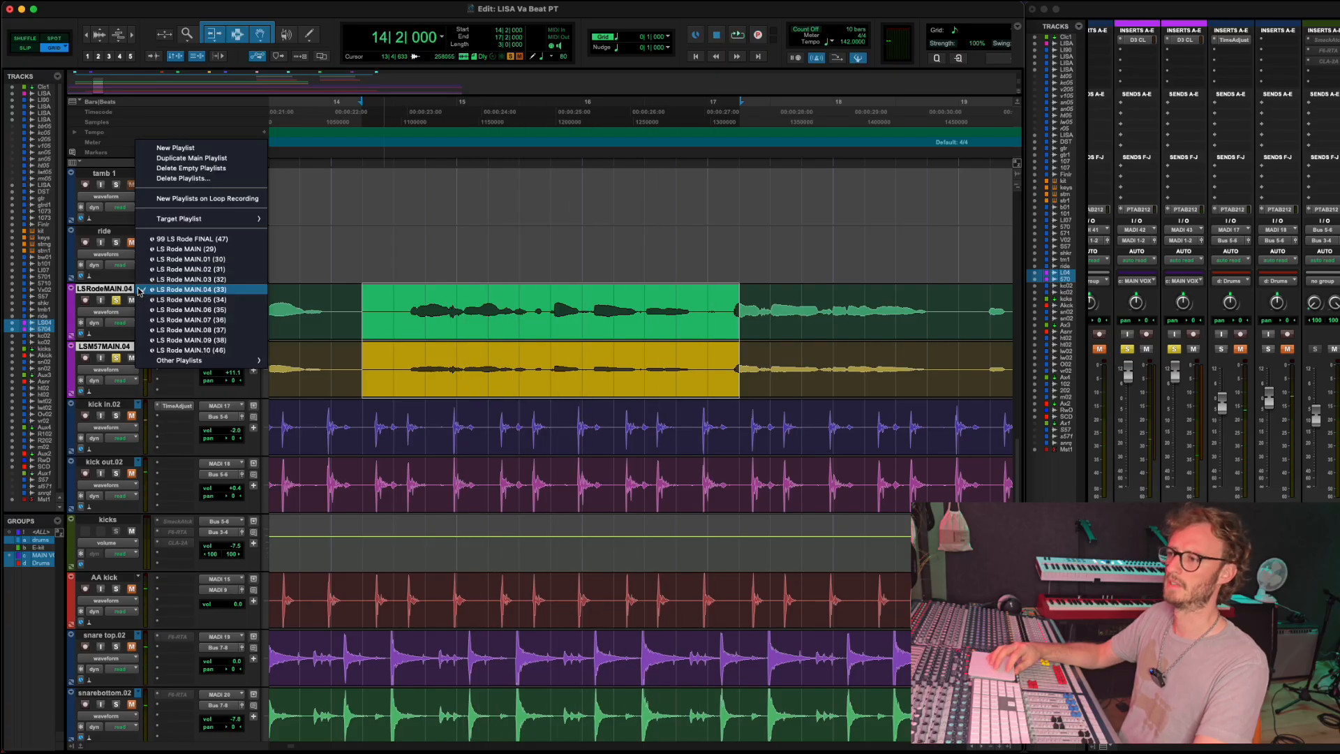
click(159, 249)
key(space)
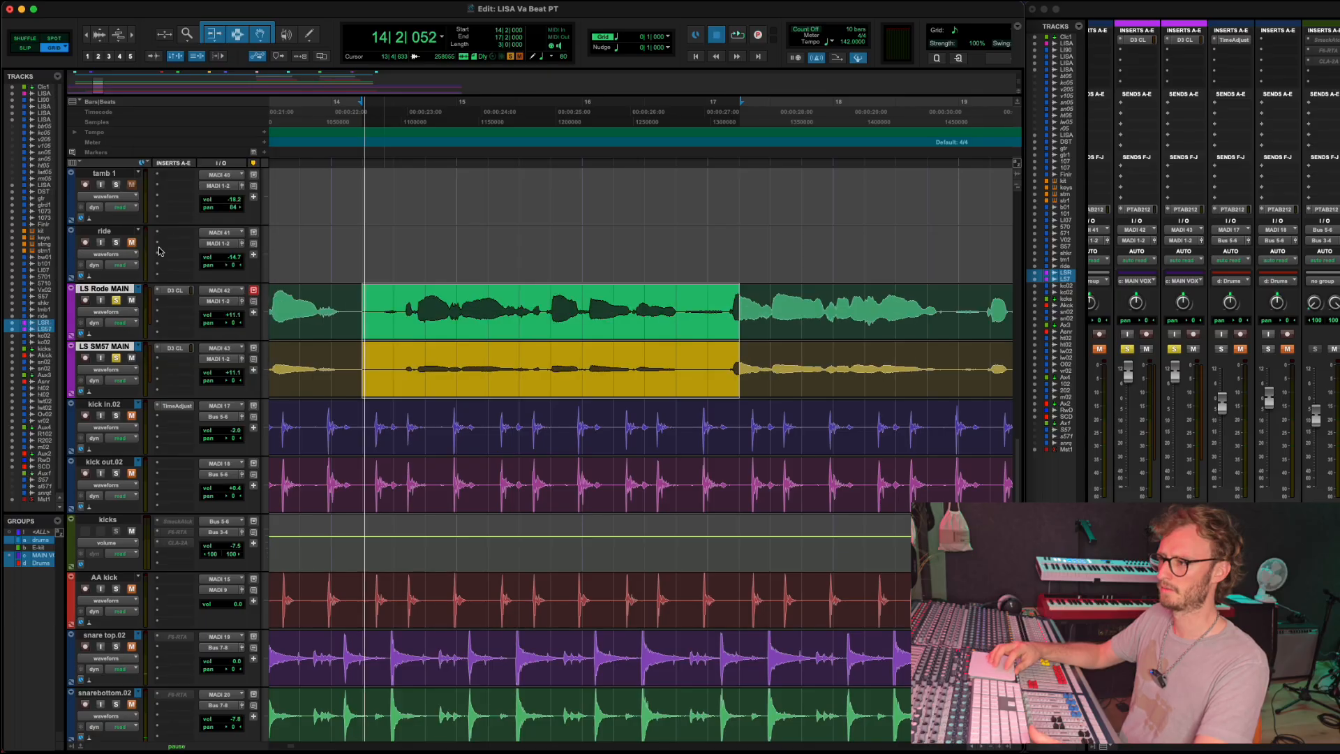
click(139, 291)
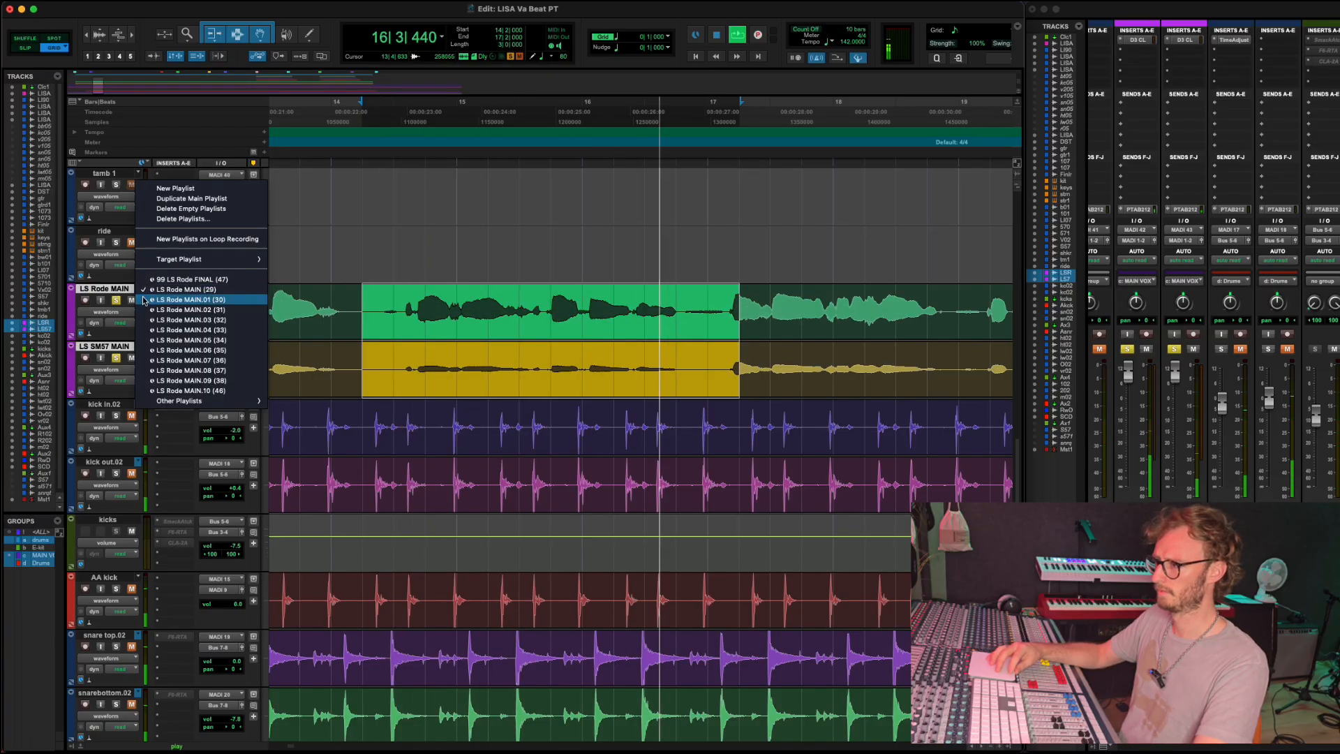
click(144, 301)
key(space)
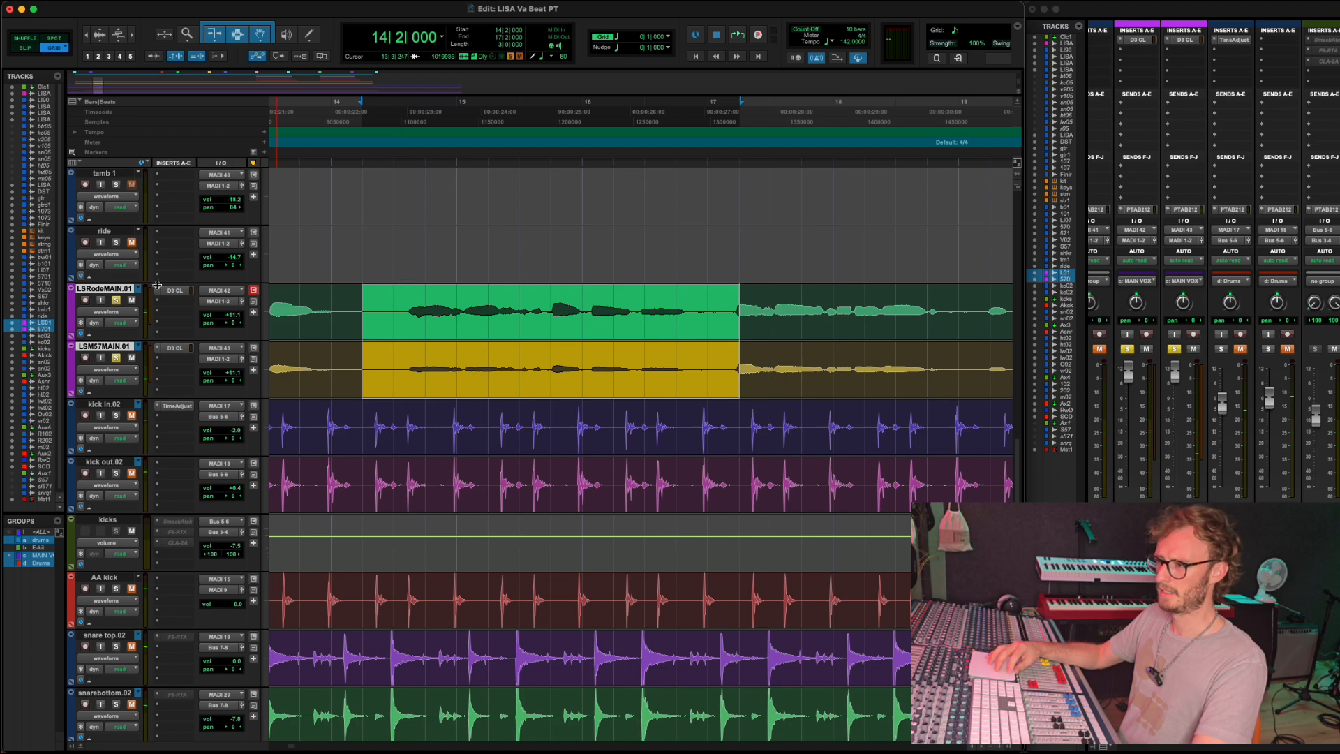
Flip both vocal tracks from MAIN.01 to the MAIN playlist and back to MAIN.01.
click(140, 290)
click(146, 281)
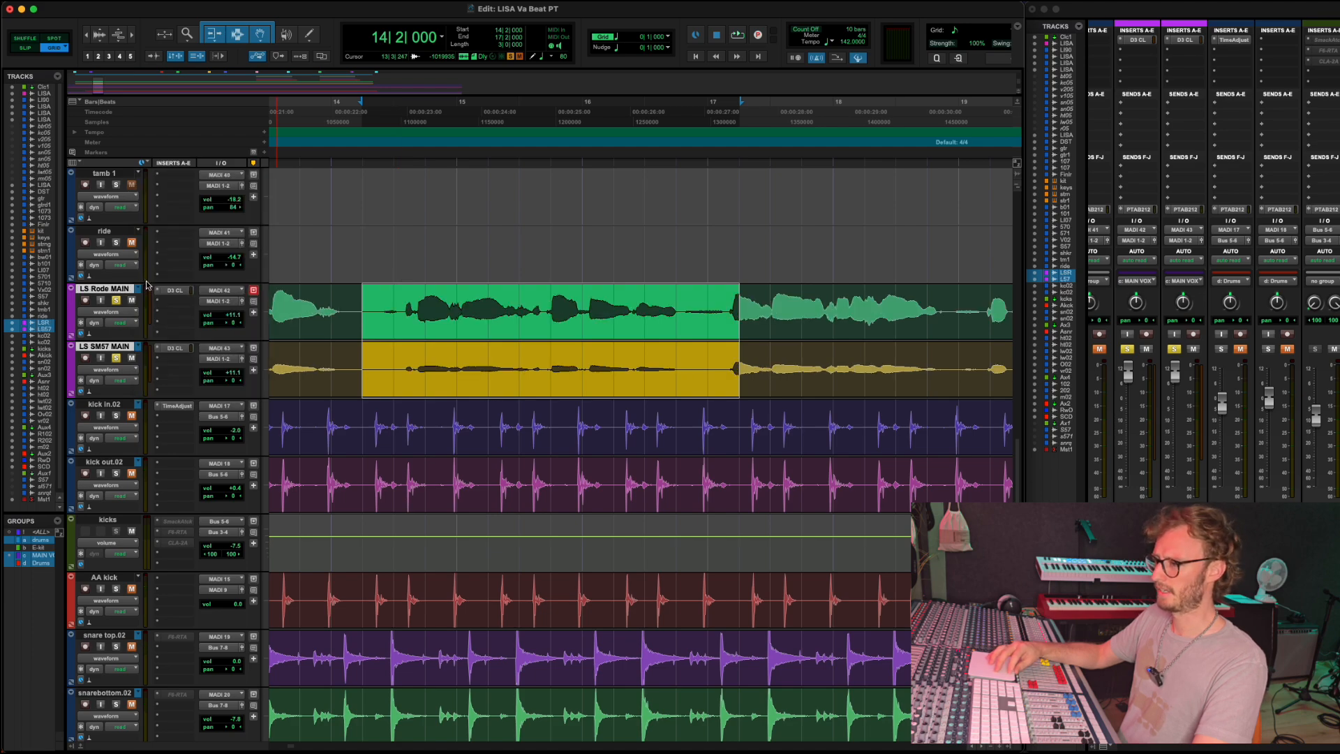
click(140, 290)
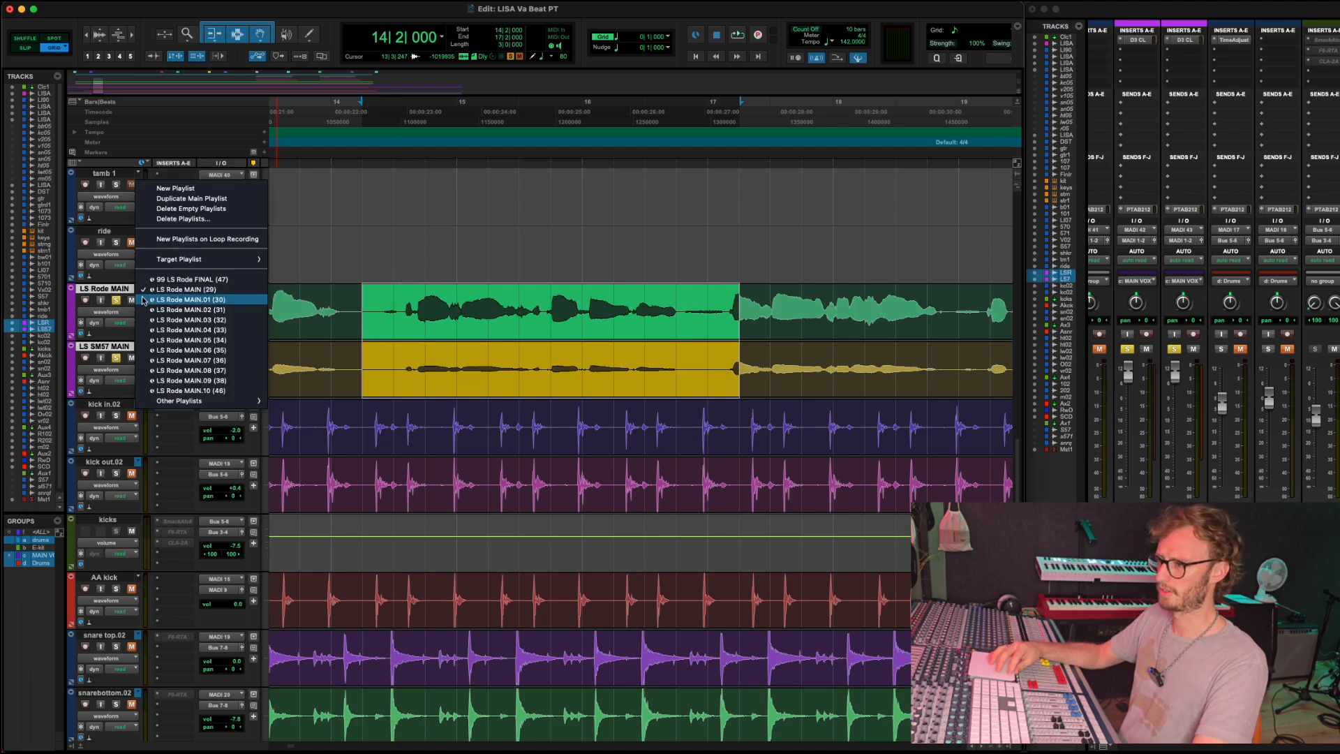
click(145, 300)
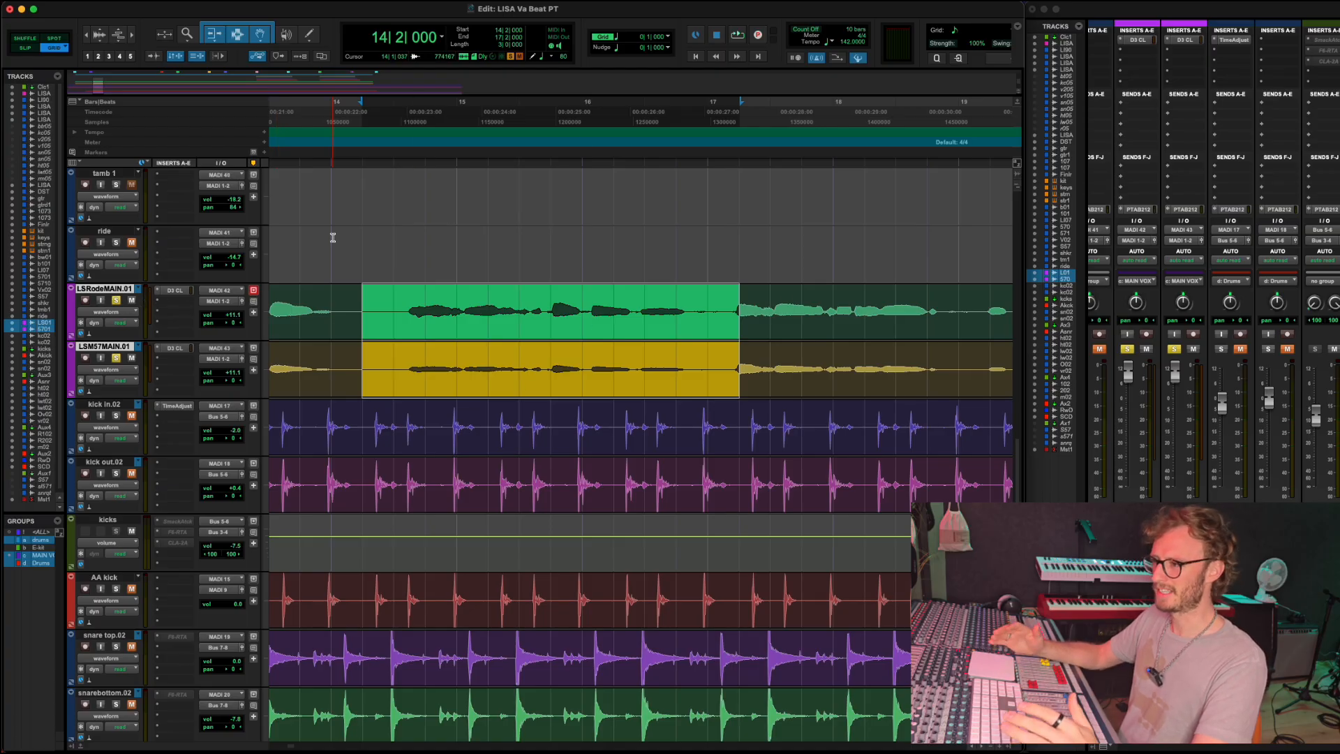
Replay the selected phrase on the MAIN.01 playlist and again on the MAIN.02 playlist.
click(140, 292)
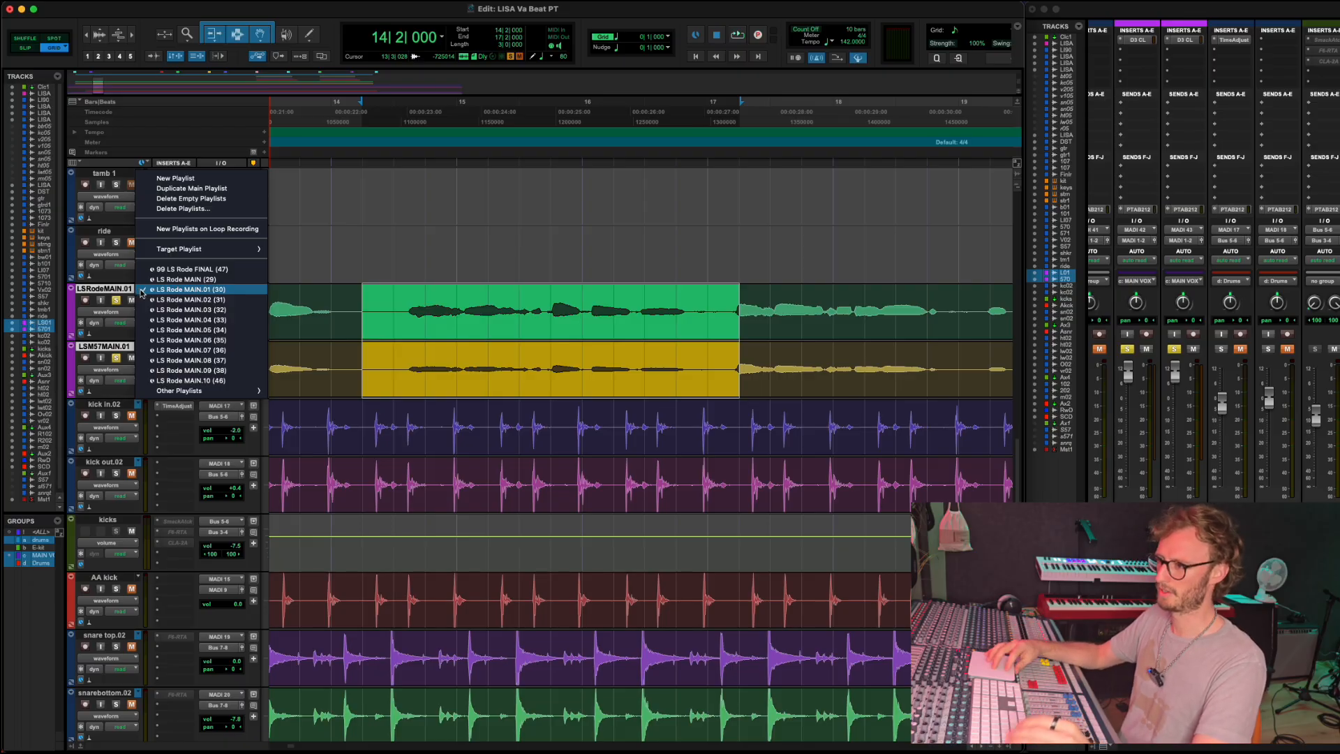
click(141, 292)
key(space)
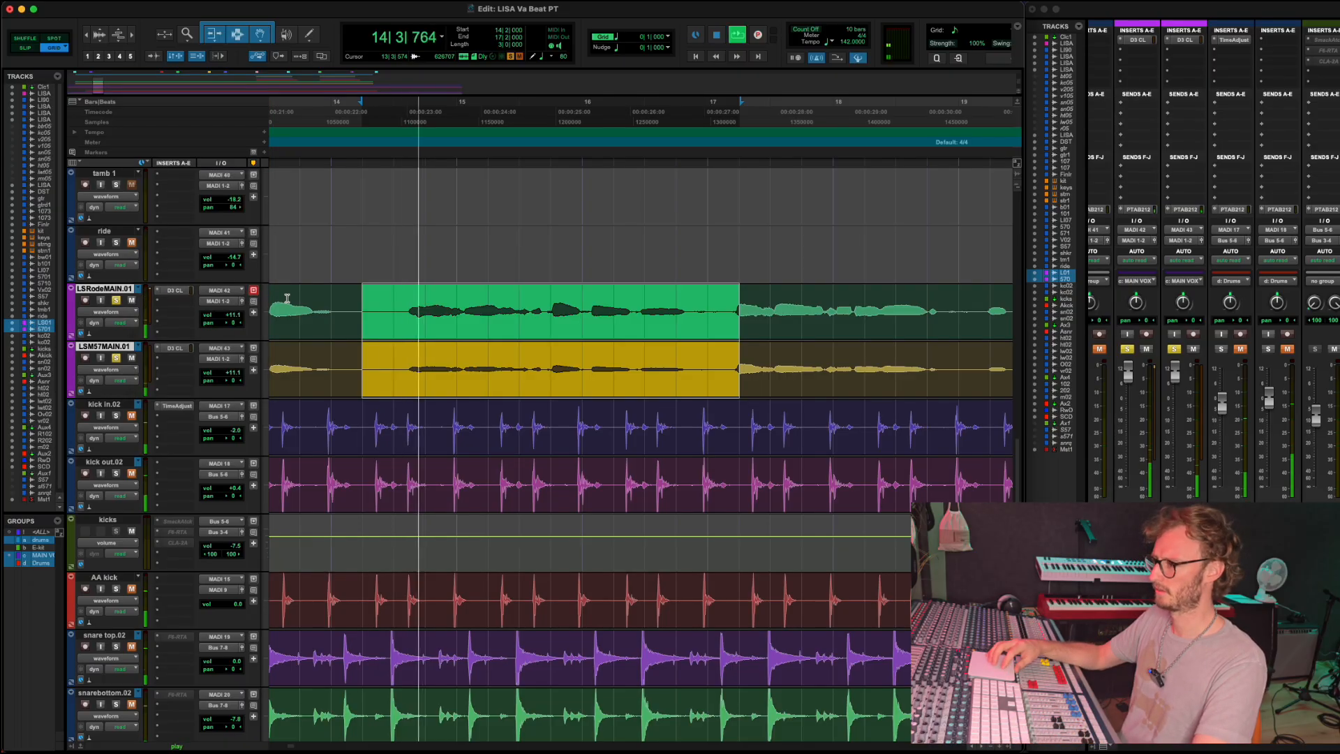
click(138, 292)
click(148, 302)
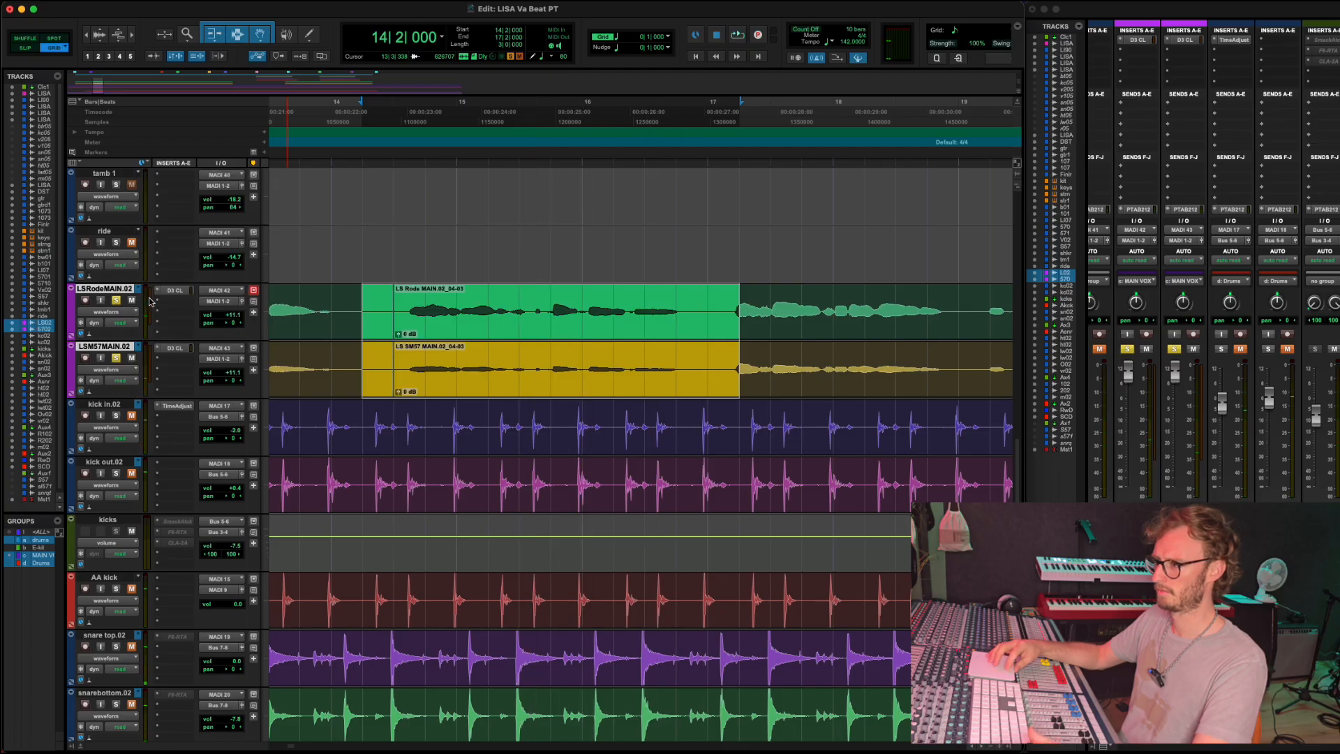
key(space)
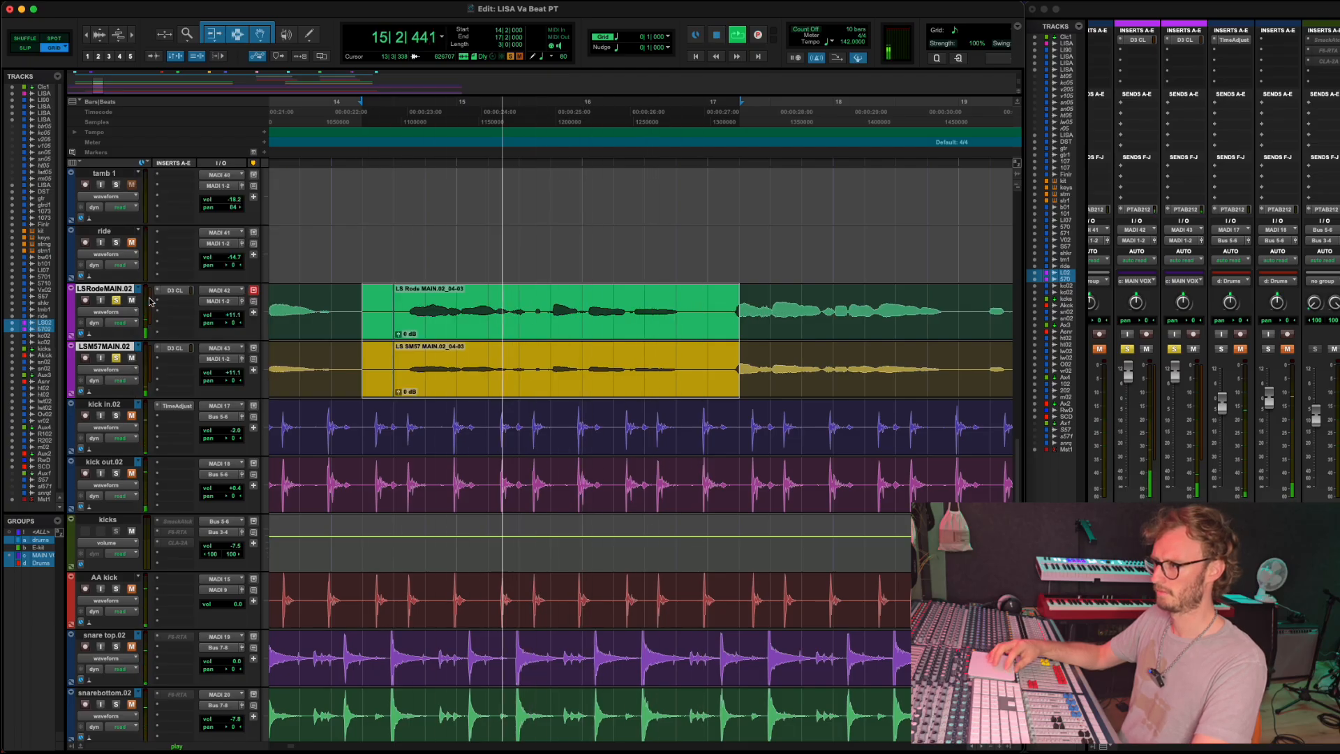
Separate the MAIN.04 phrase from 14|2 to 17|1 on both vocal tracks and copy it into the FINAL playlists.
click(137, 289)
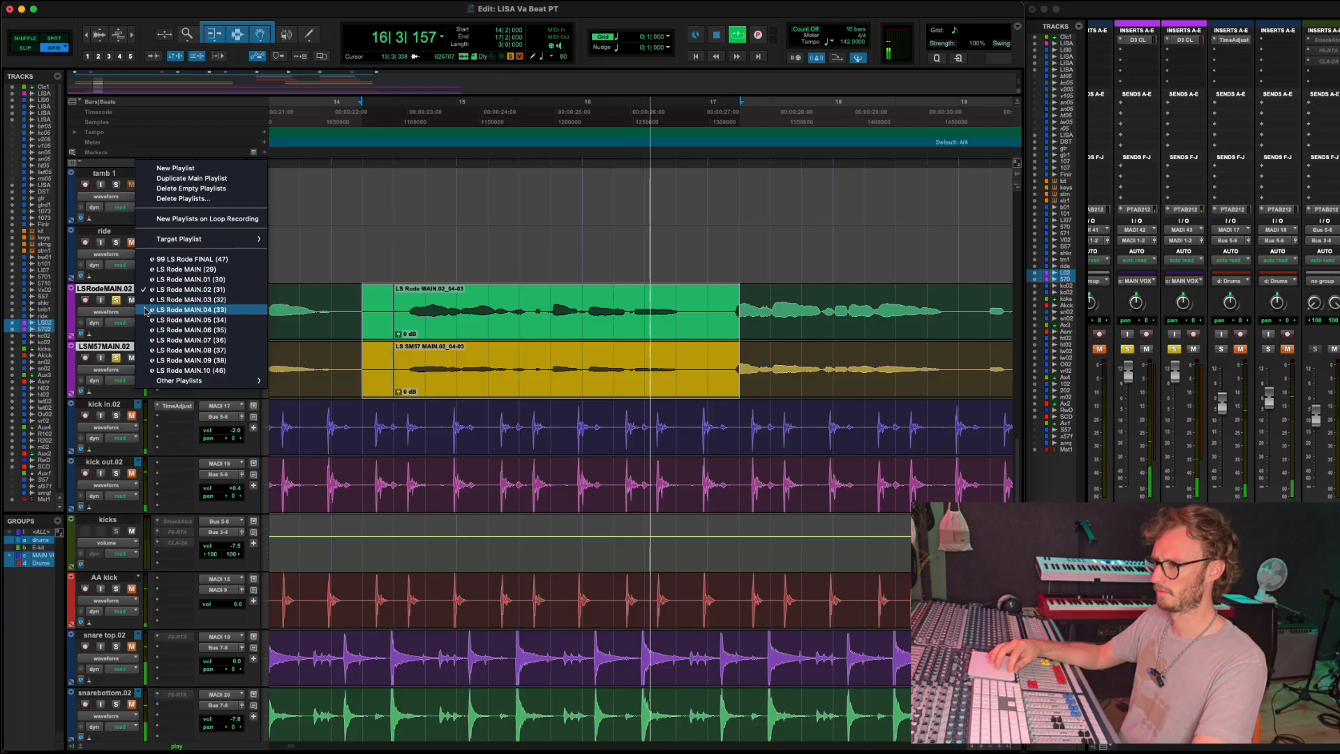
click(146, 310)
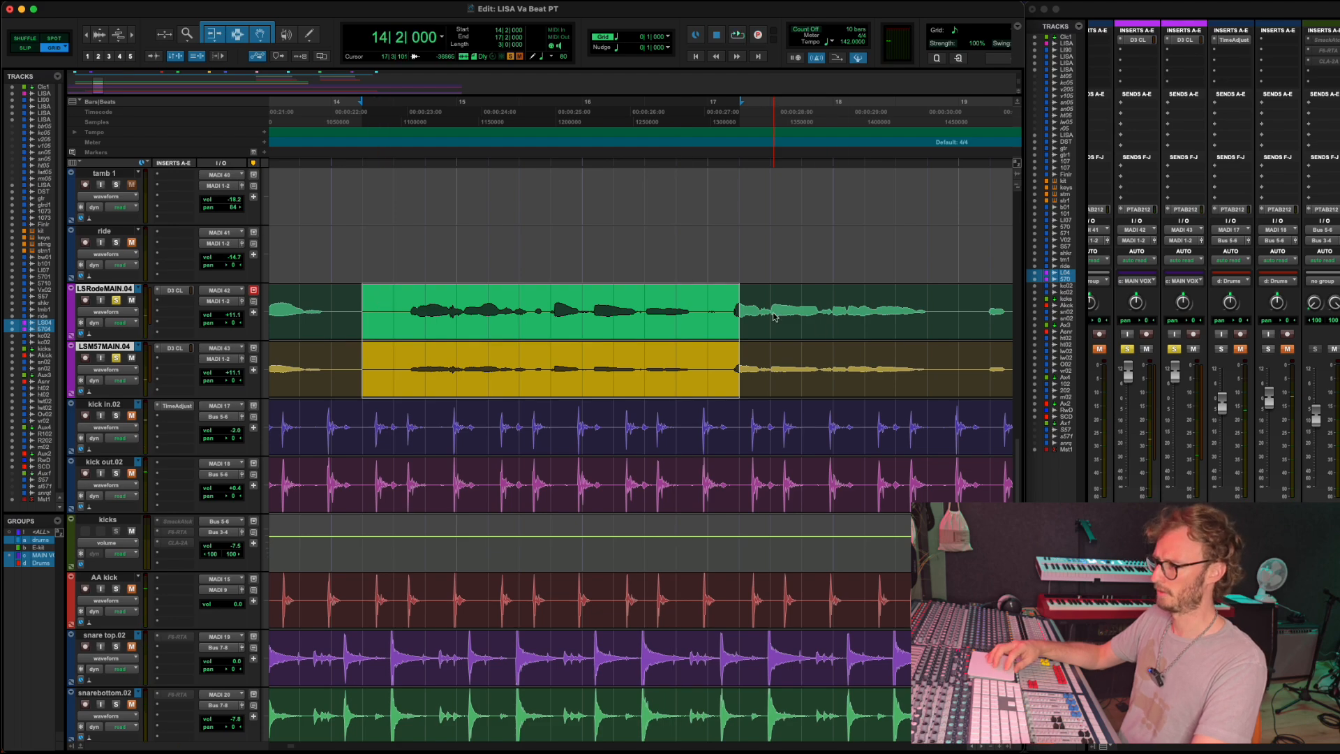
shift+click(708, 308)
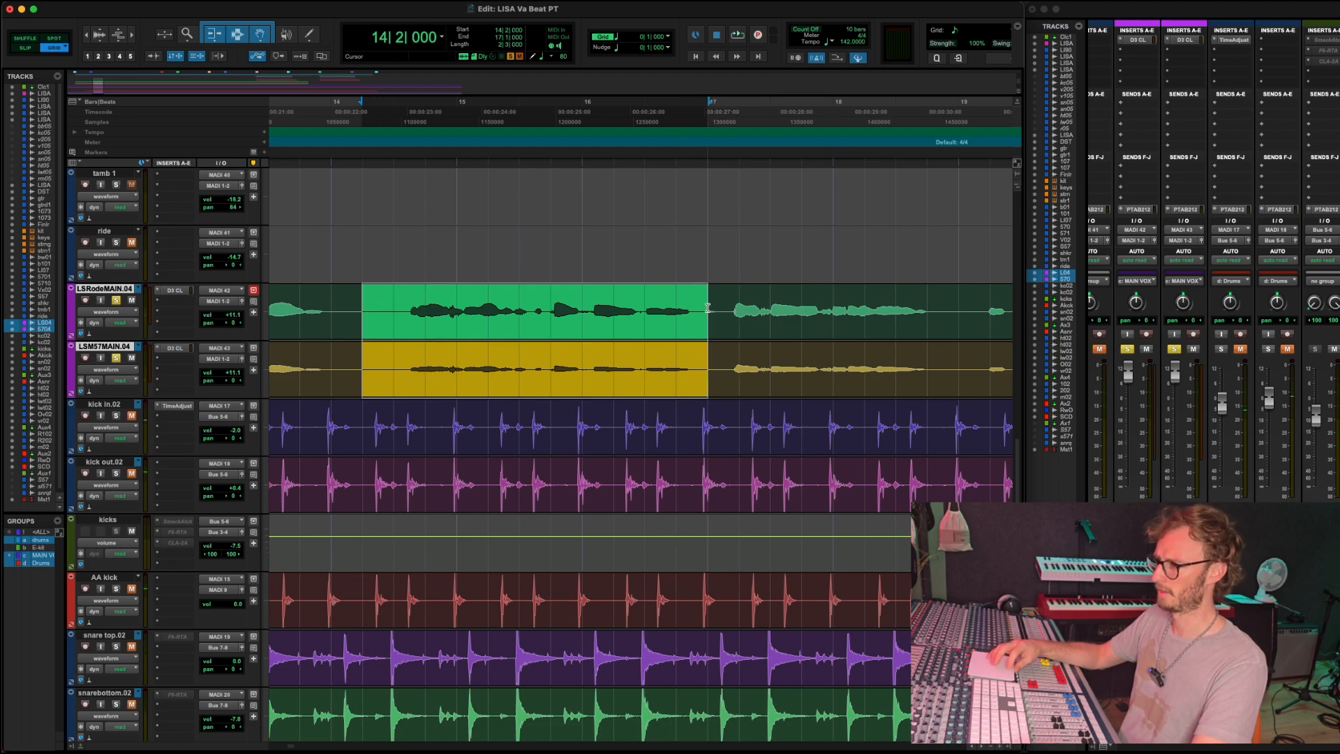
key(super+e)
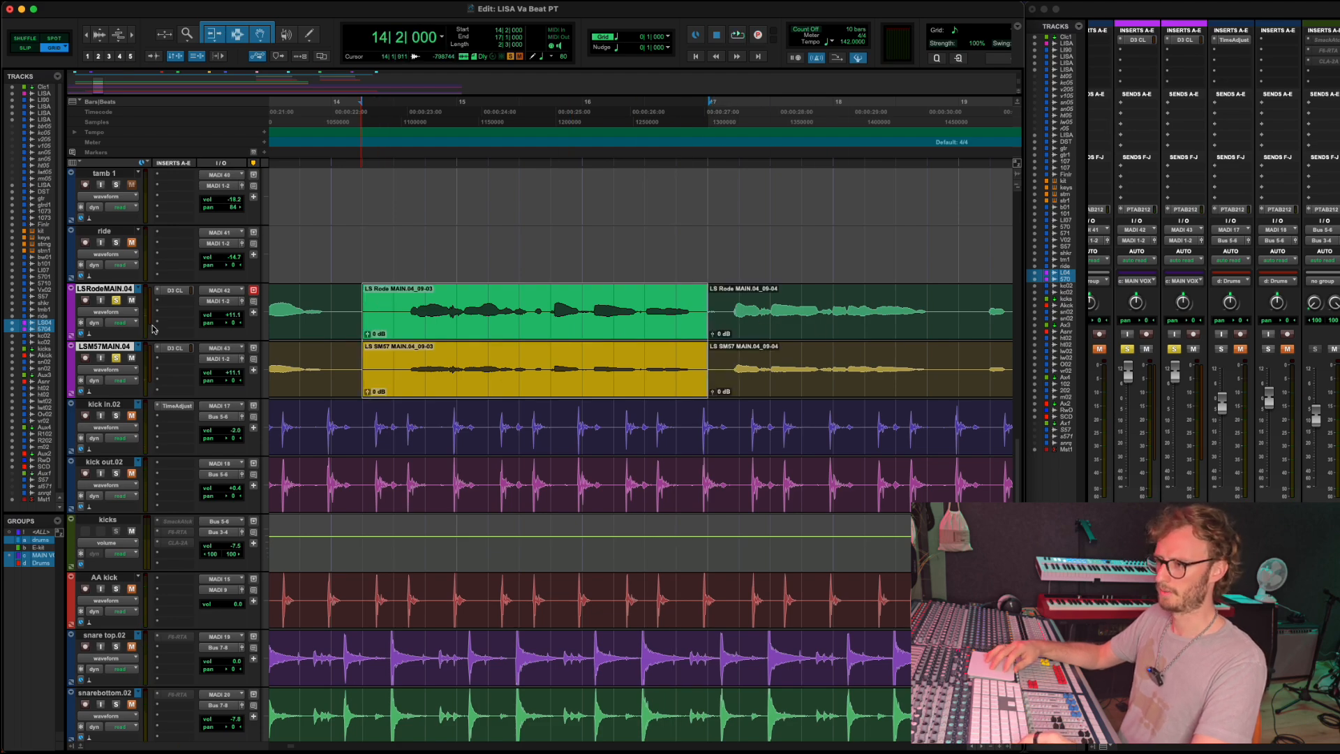
click(142, 288)
click(159, 244)
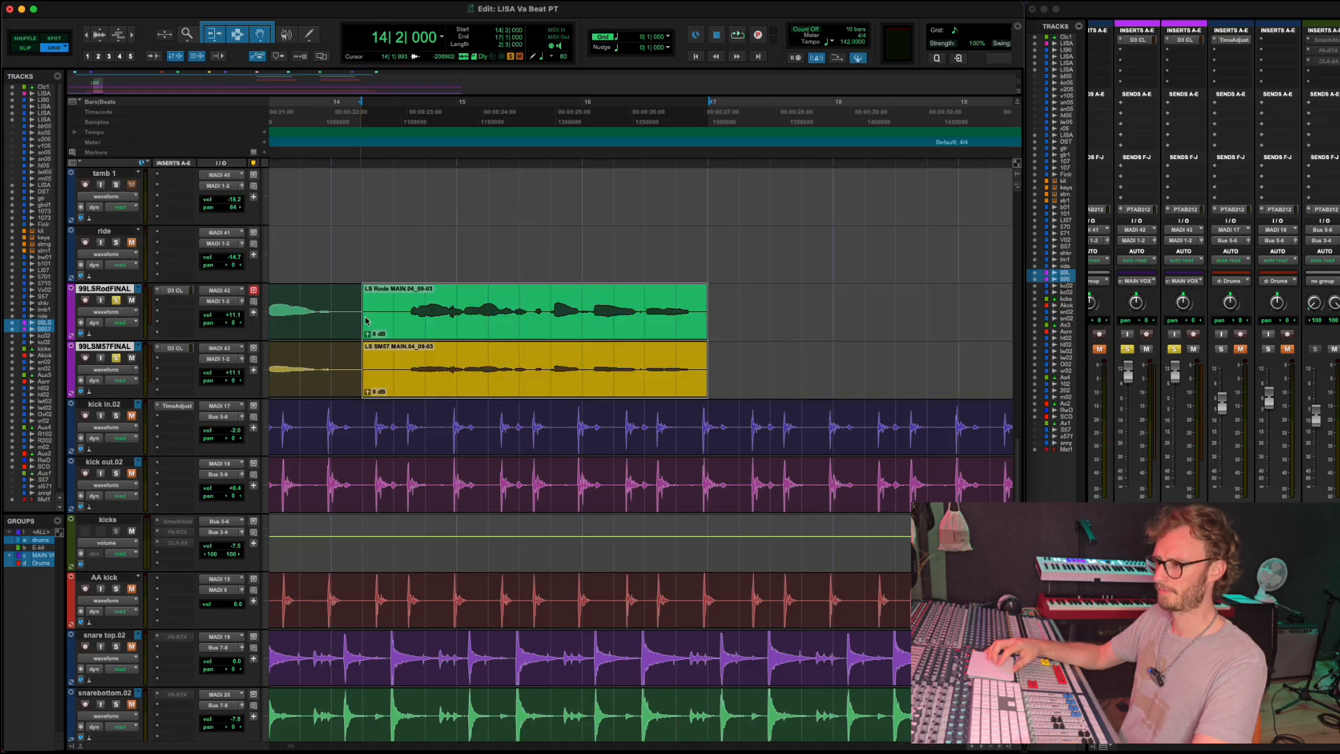
Return both vocal tracks to the MAIN playlist, then select and listen to the next phrase from 17|1 to 19|2.
click(142, 289)
click(145, 300)
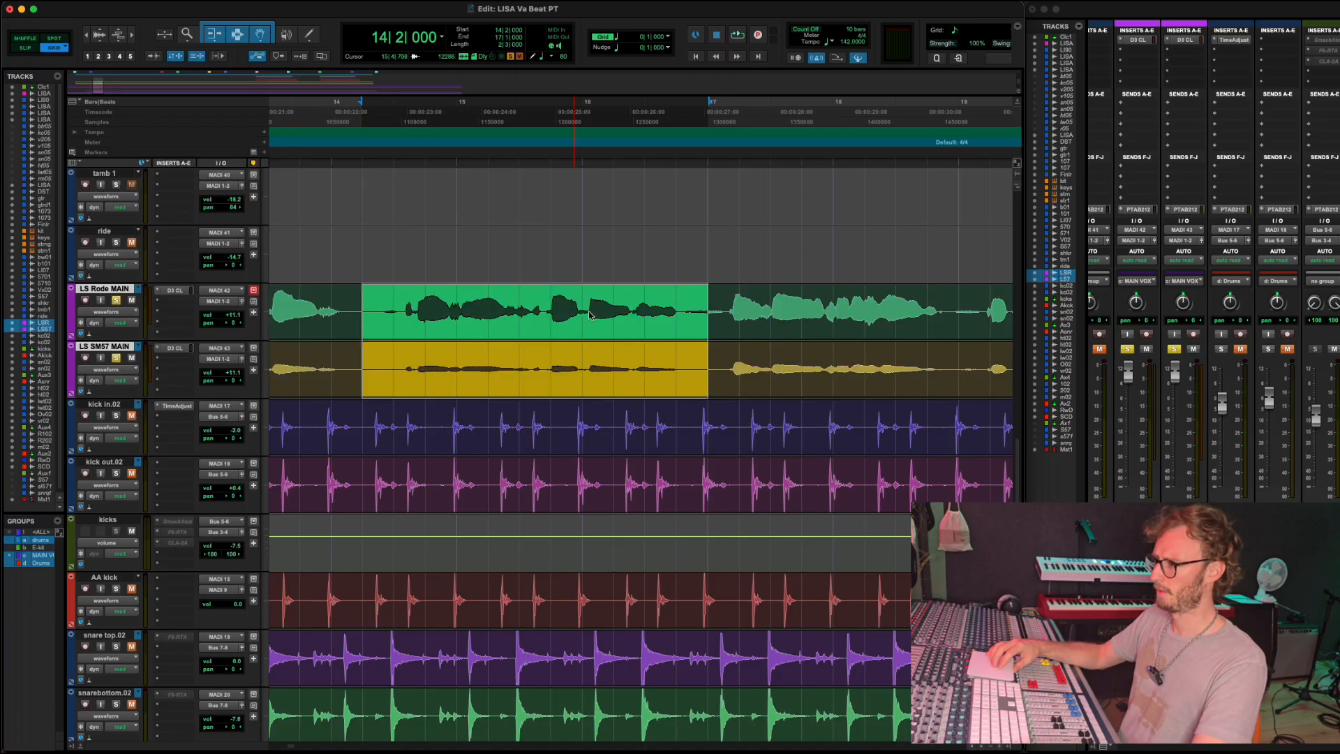
scroll(590, 315, right, 3)
drag(457, 310, 731, 326)
key(space)
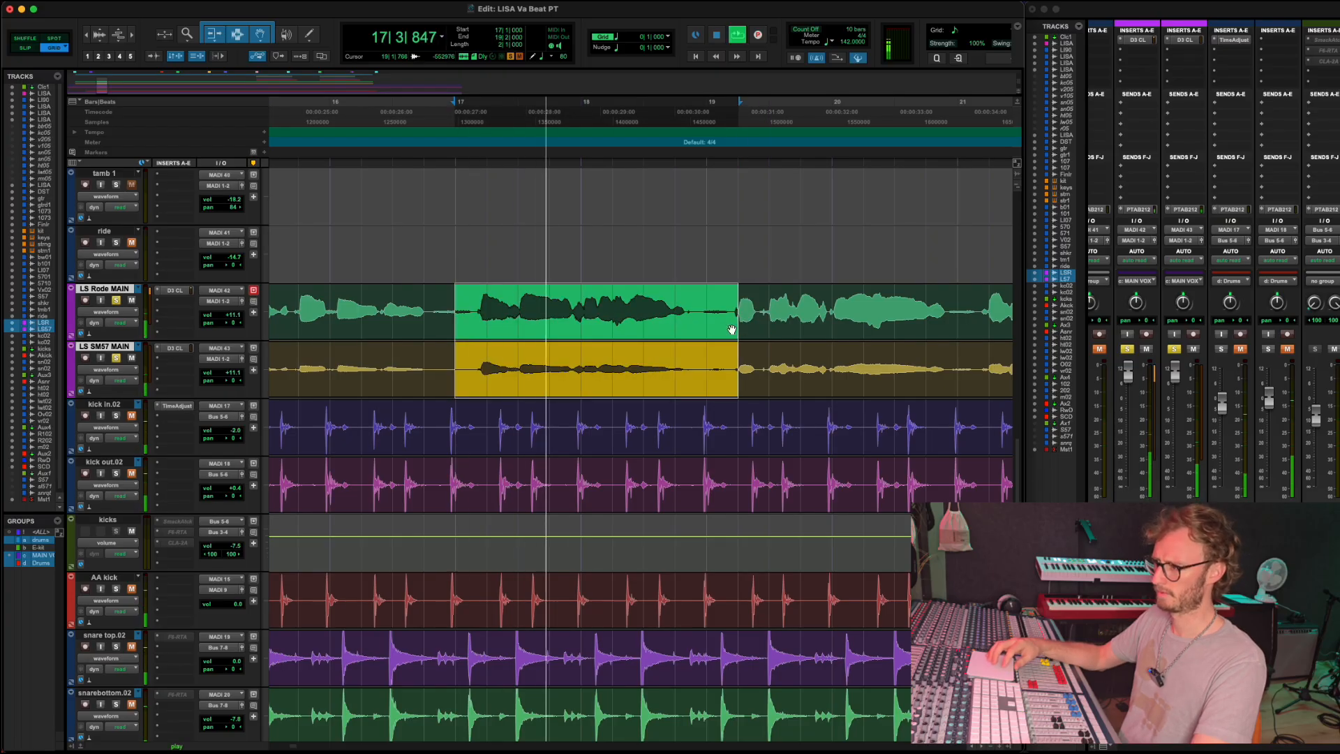
key(space)
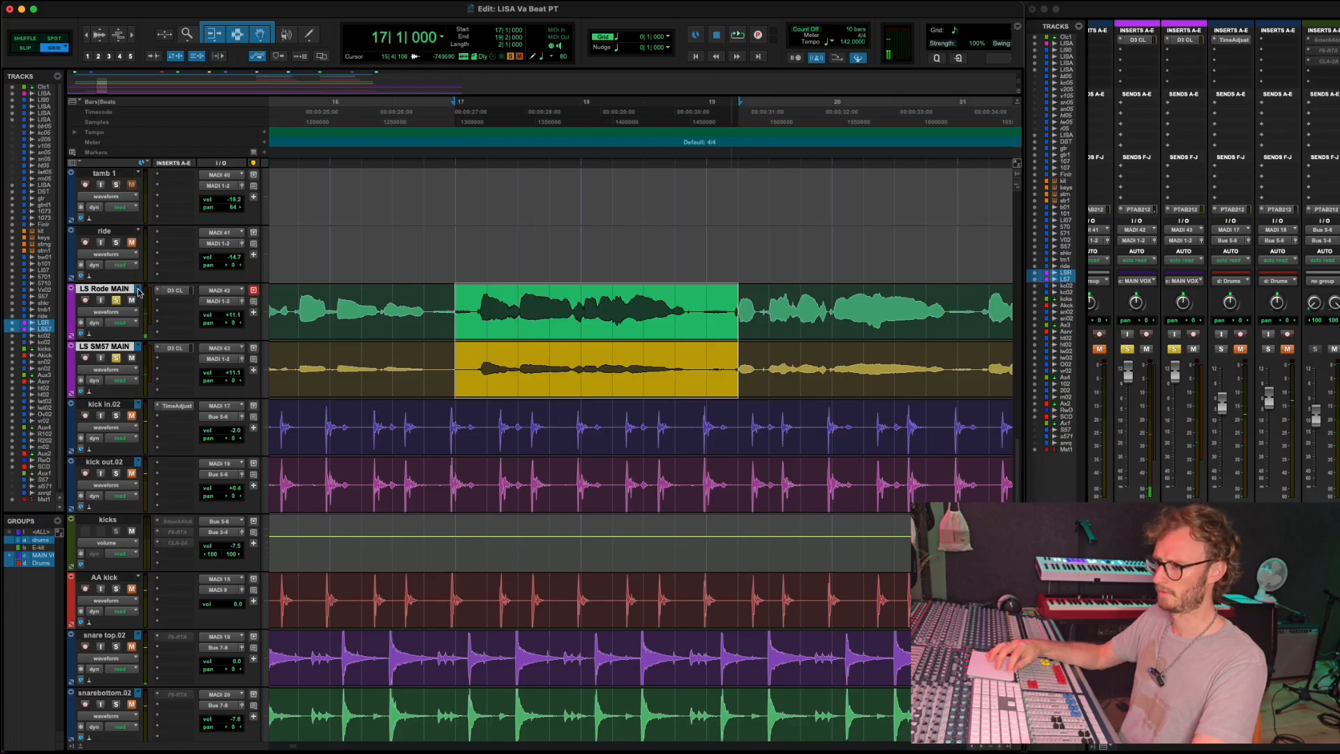
Listen to the phrase from 17|1 to 19|2 on the MAIN.01 and MAIN.02 playlists.
click(138, 288)
click(144, 300)
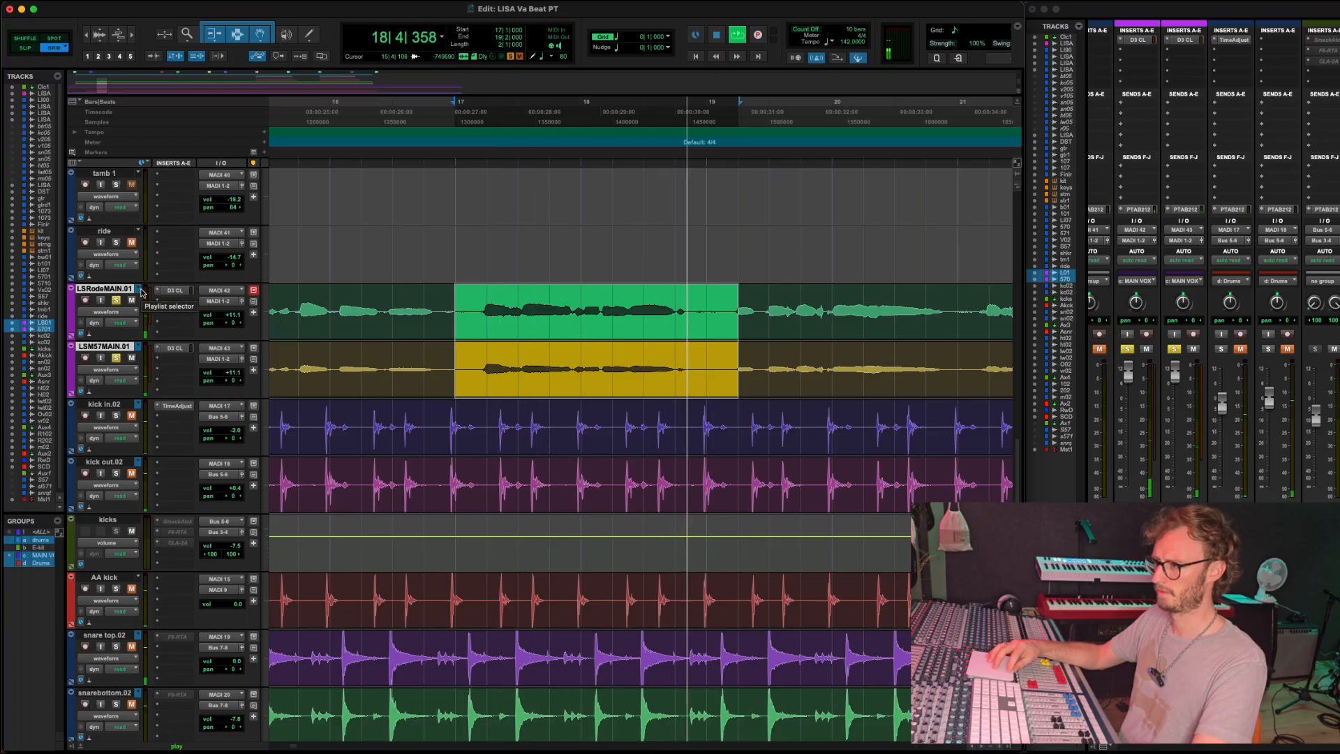
key(space)
click(141, 289)
click(144, 300)
key(space)
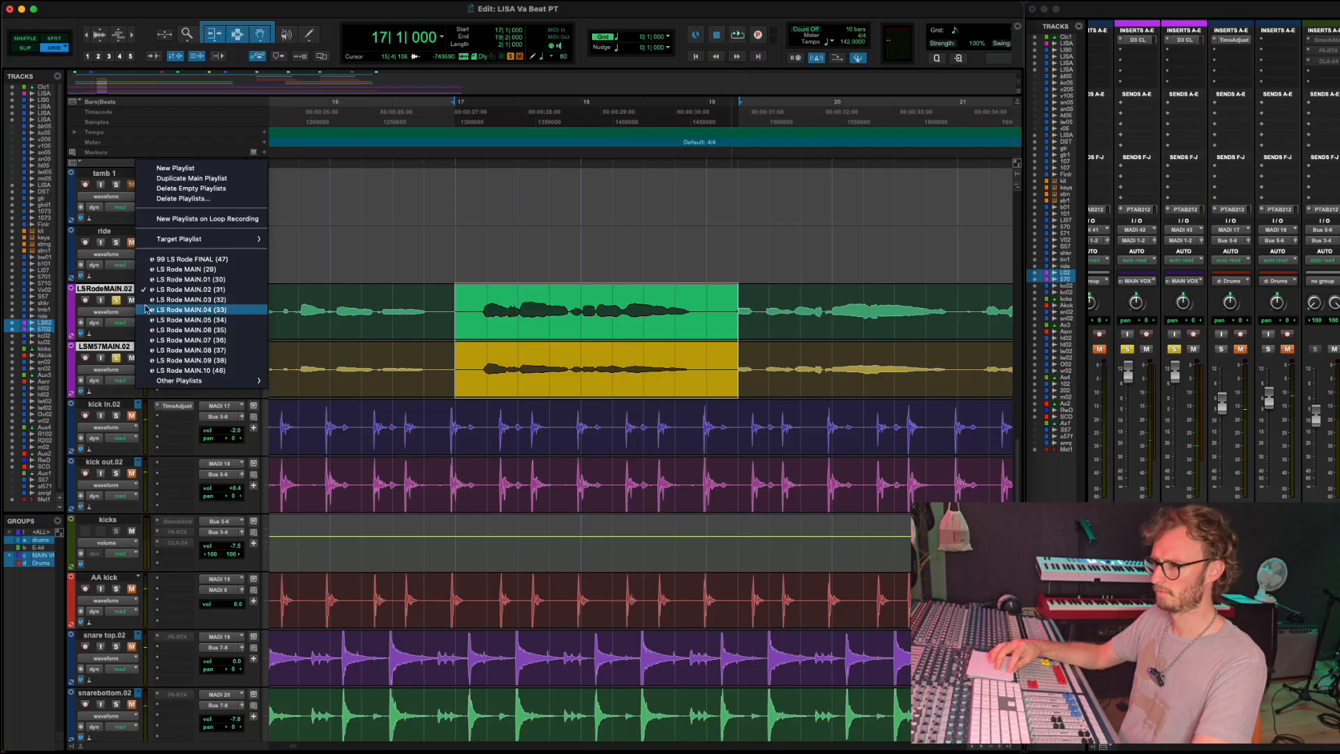
Switch both vocal tracks to the MAIN.04 playlist and listen to the phrase, replaying it from 18|1 and 17|4.
click(147, 314)
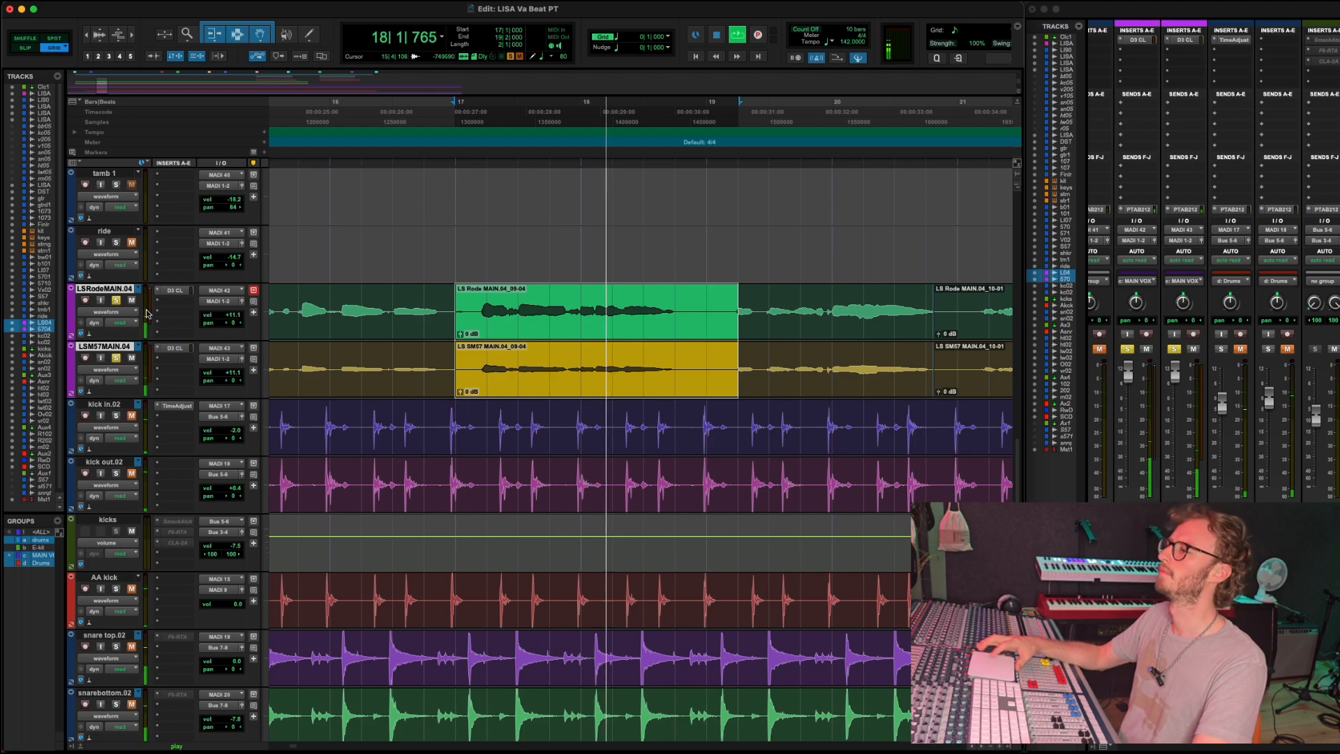
key(space)
click(583, 306)
key(space)
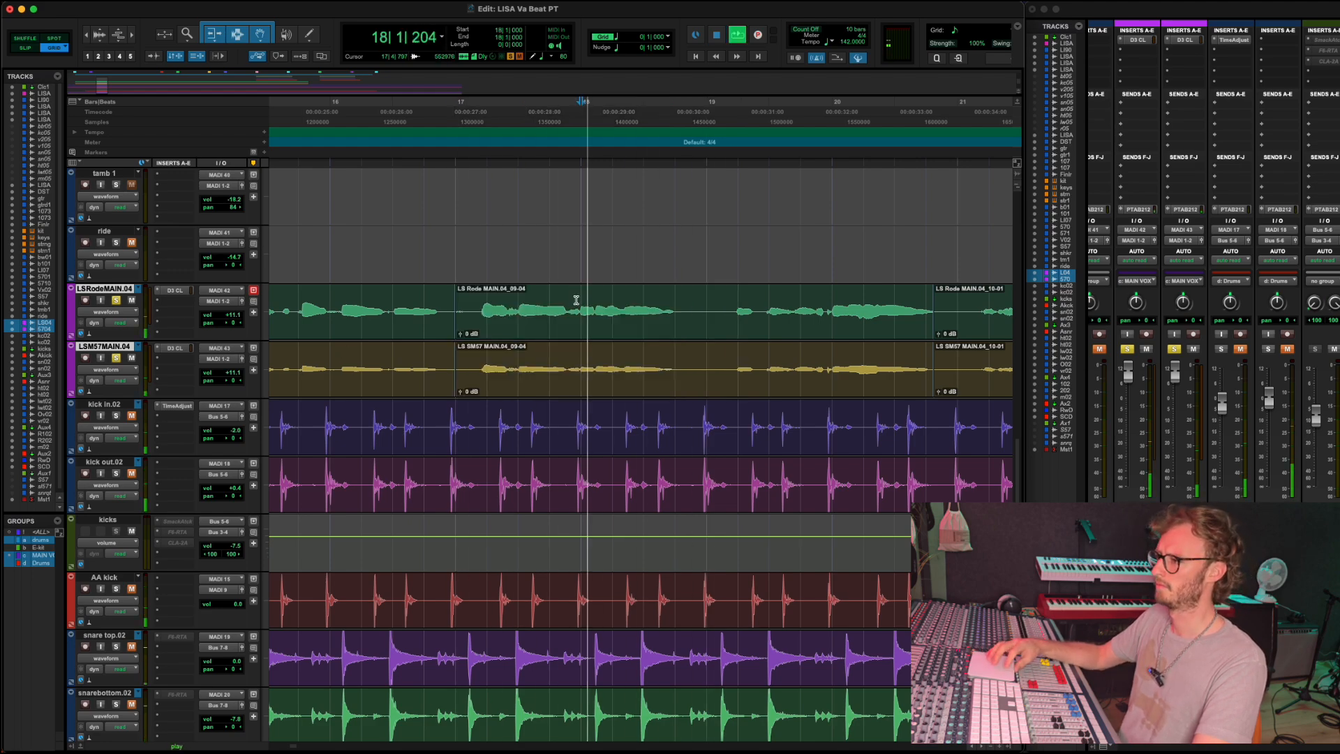
key(space)
click(546, 294)
key(space)
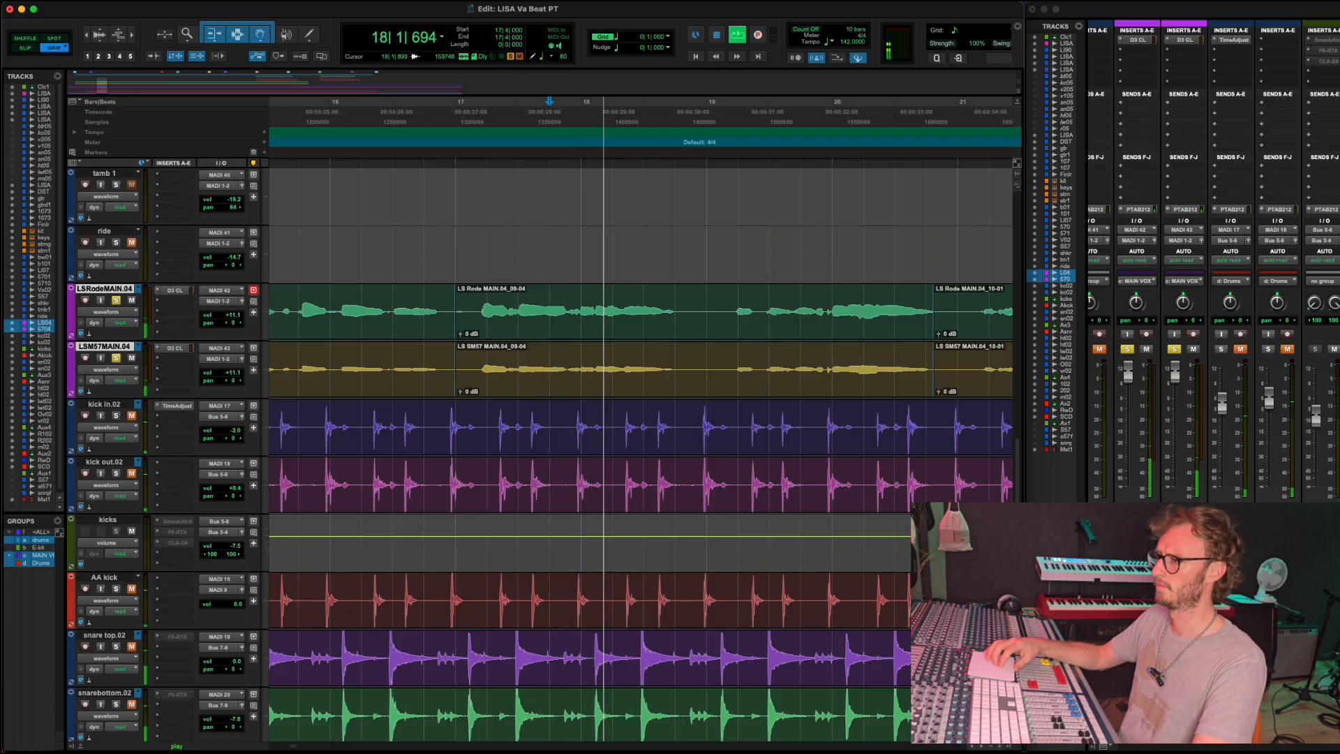
Set the grid to 1/8 note and play the MAIN.04 take from 17|4|480.
click(630, 39)
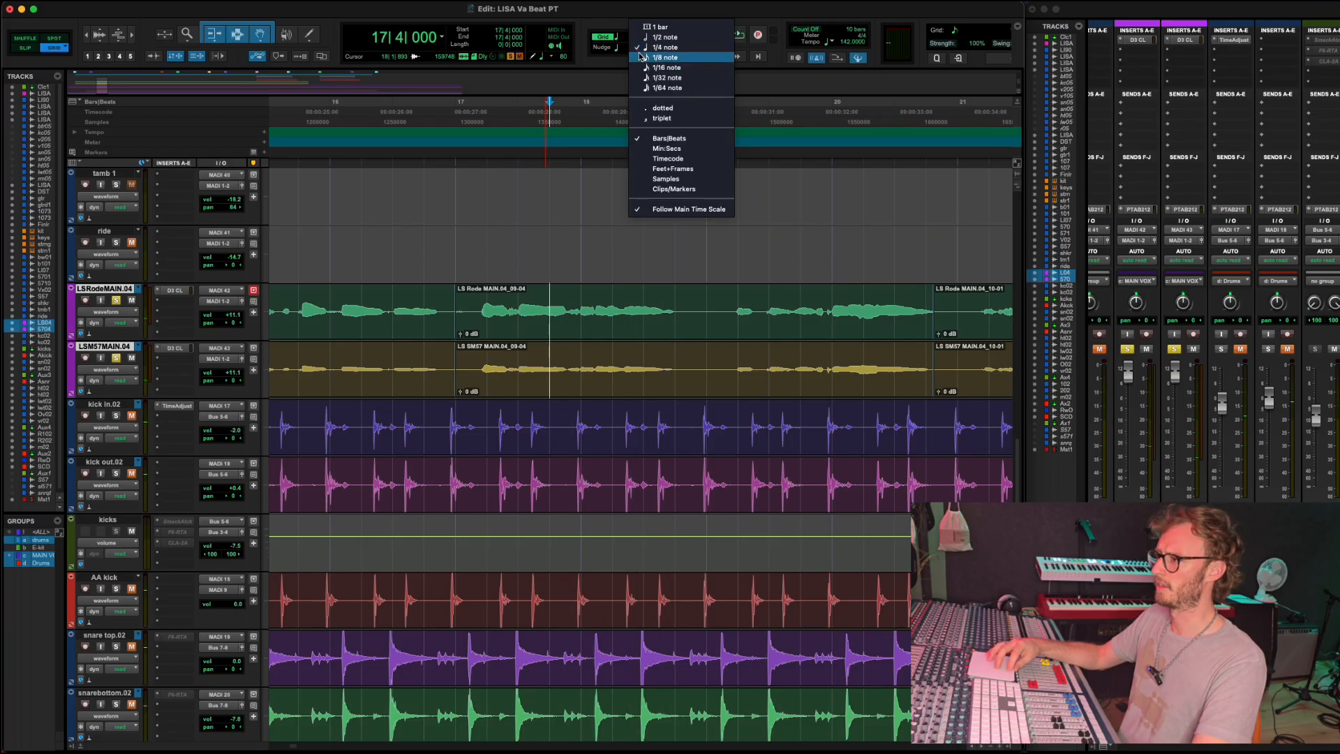
click(641, 56)
click(566, 311)
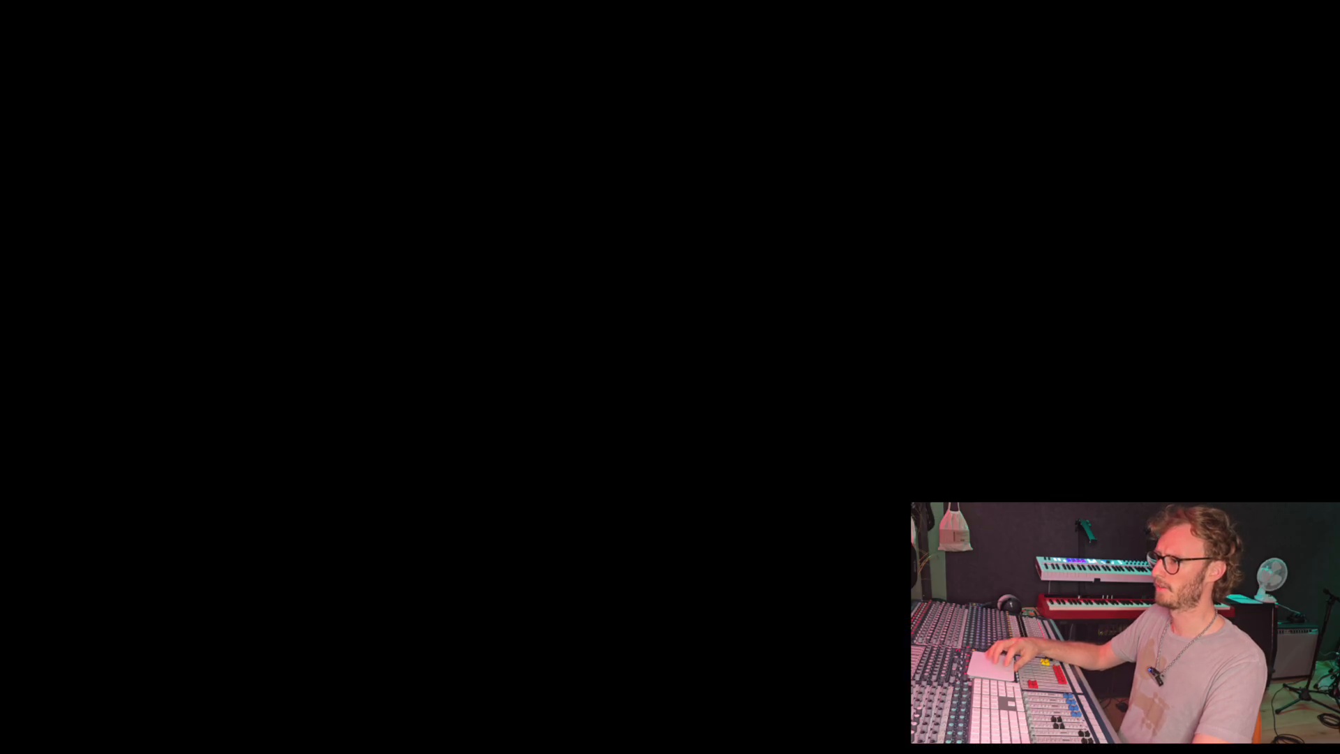
key(space)
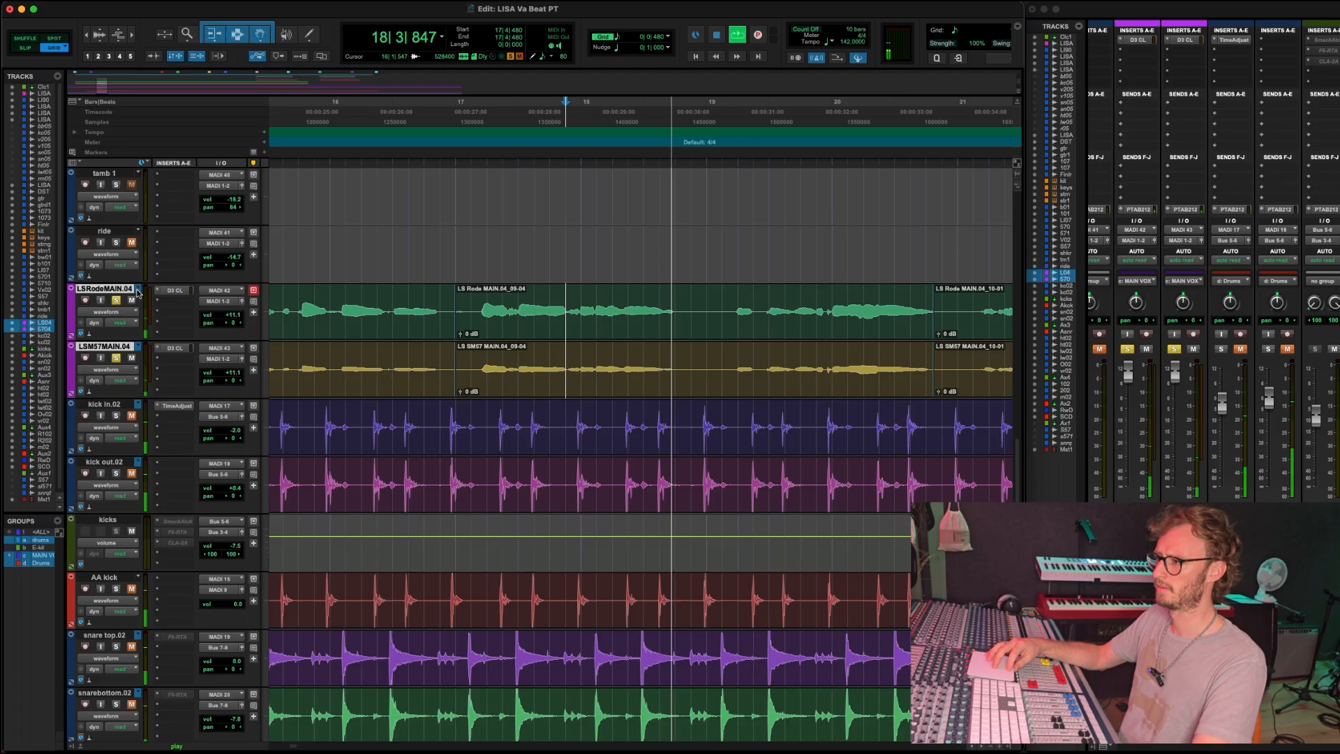
Replay the MAIN.04 vocal take from 17|4|480.
key(space)
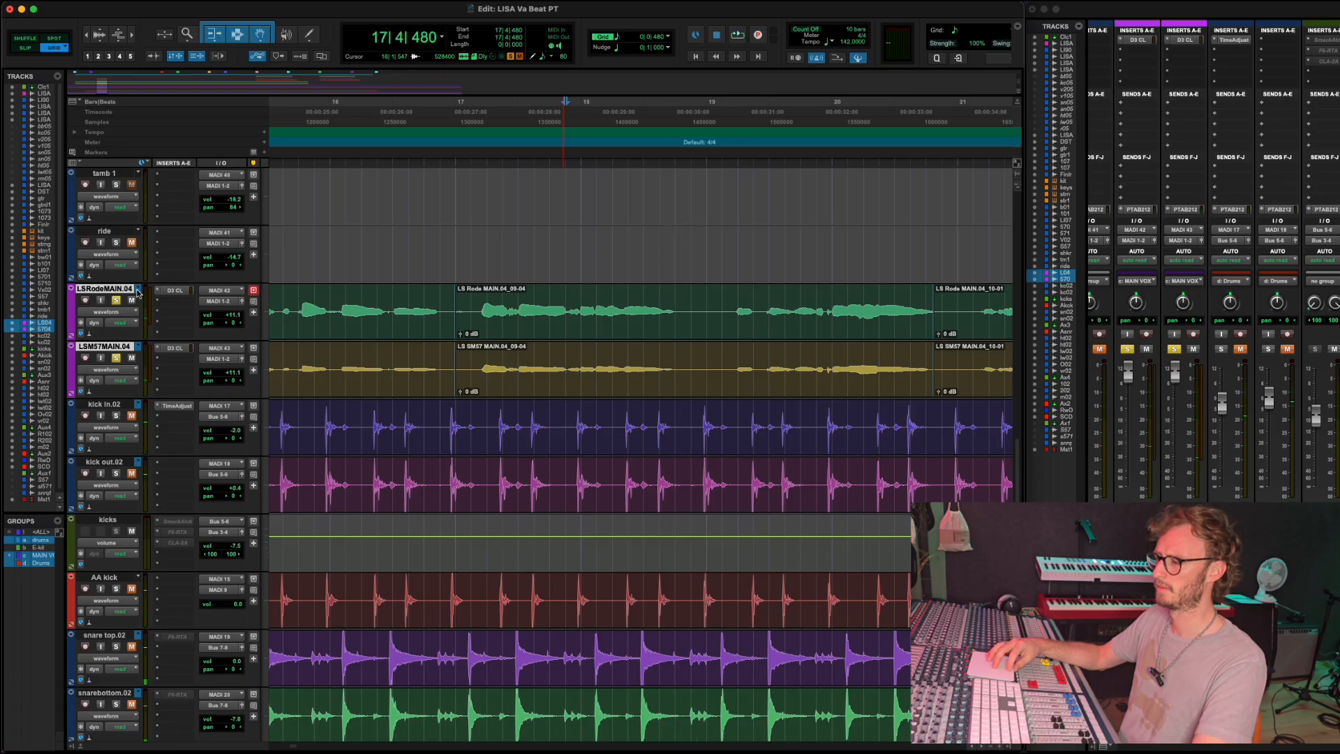
key(space)
key(space)
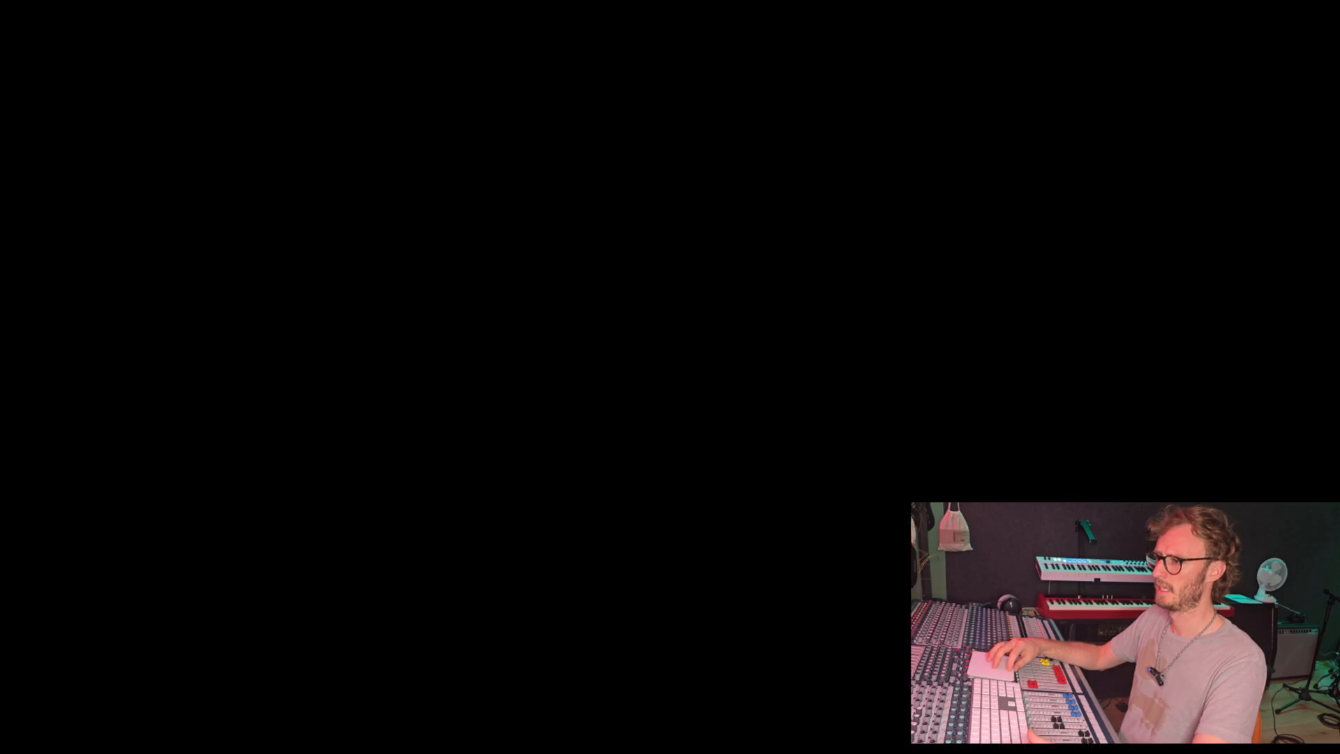
Switch both vocal tracks to the MAIN.01 playlist, select the phrase from 17|1|480 to 19|1 and listen to it.
click(138, 289)
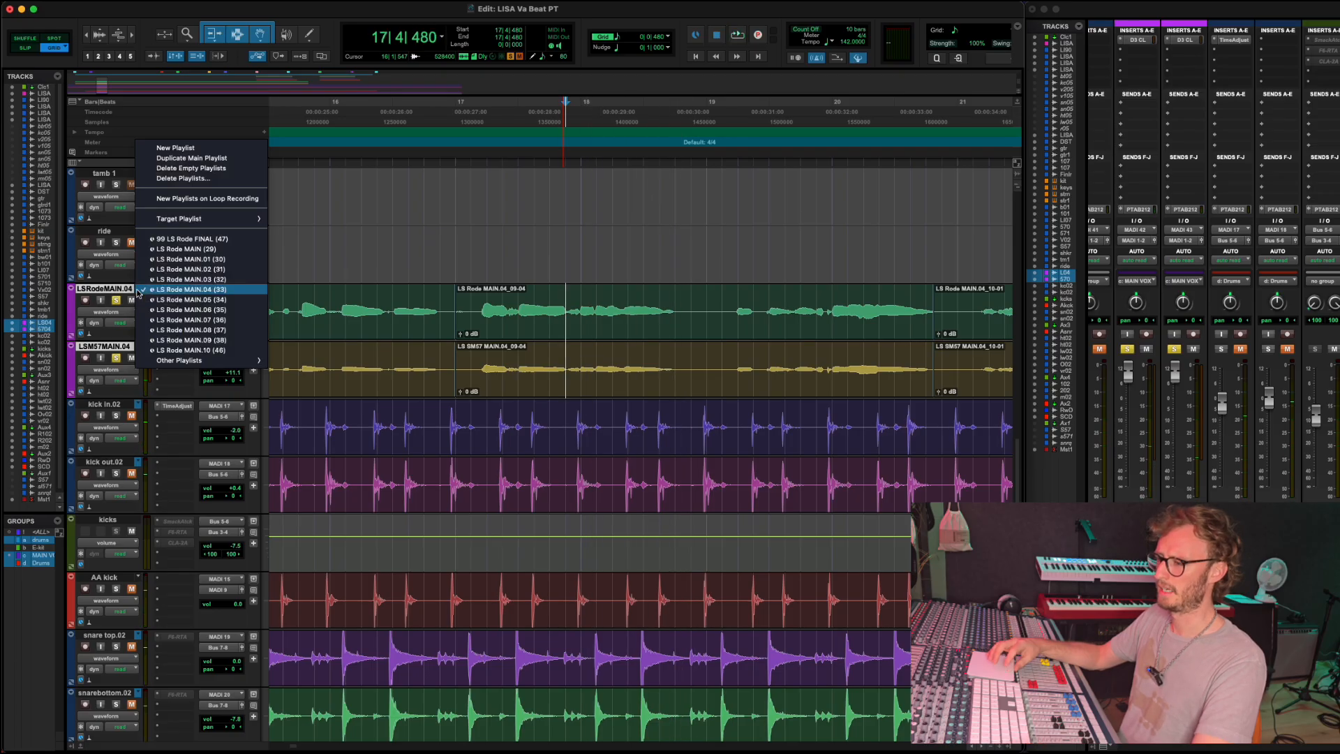
click(165, 249)
click(138, 289)
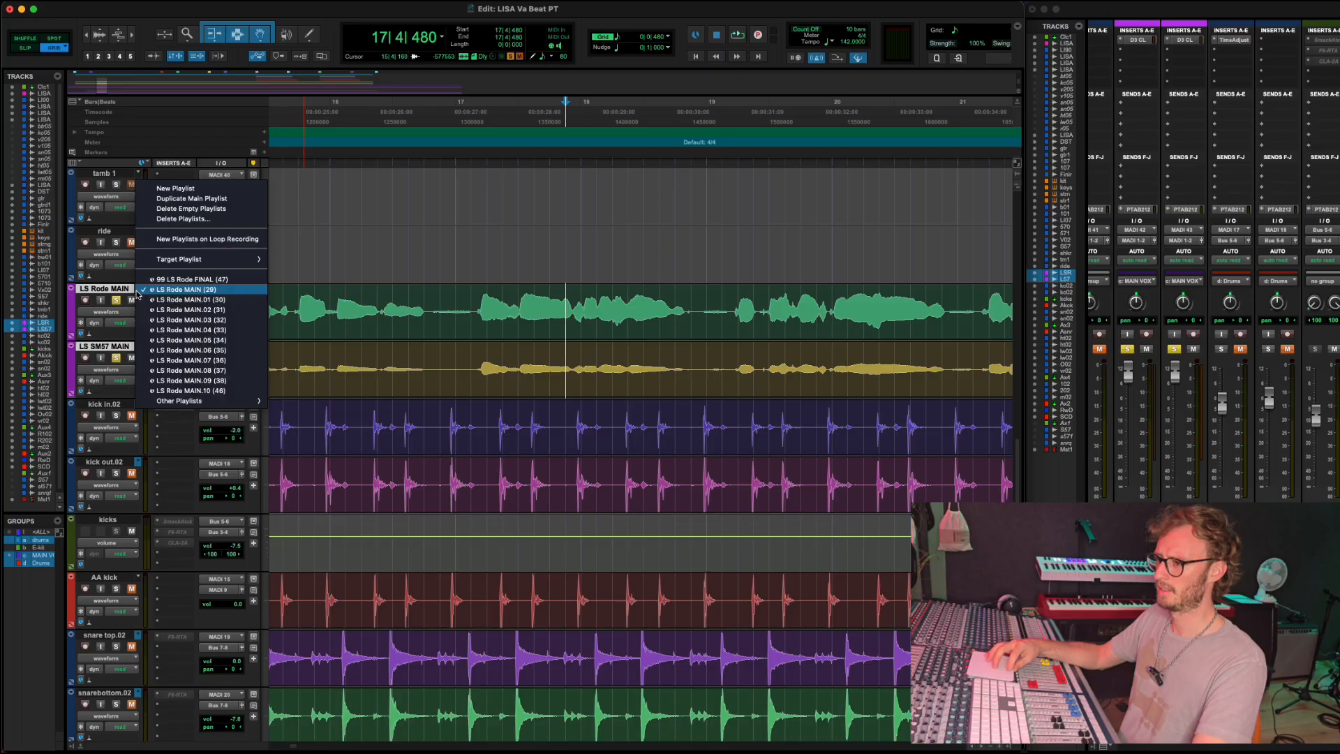
click(144, 299)
drag(471, 300, 707, 307)
key(space)
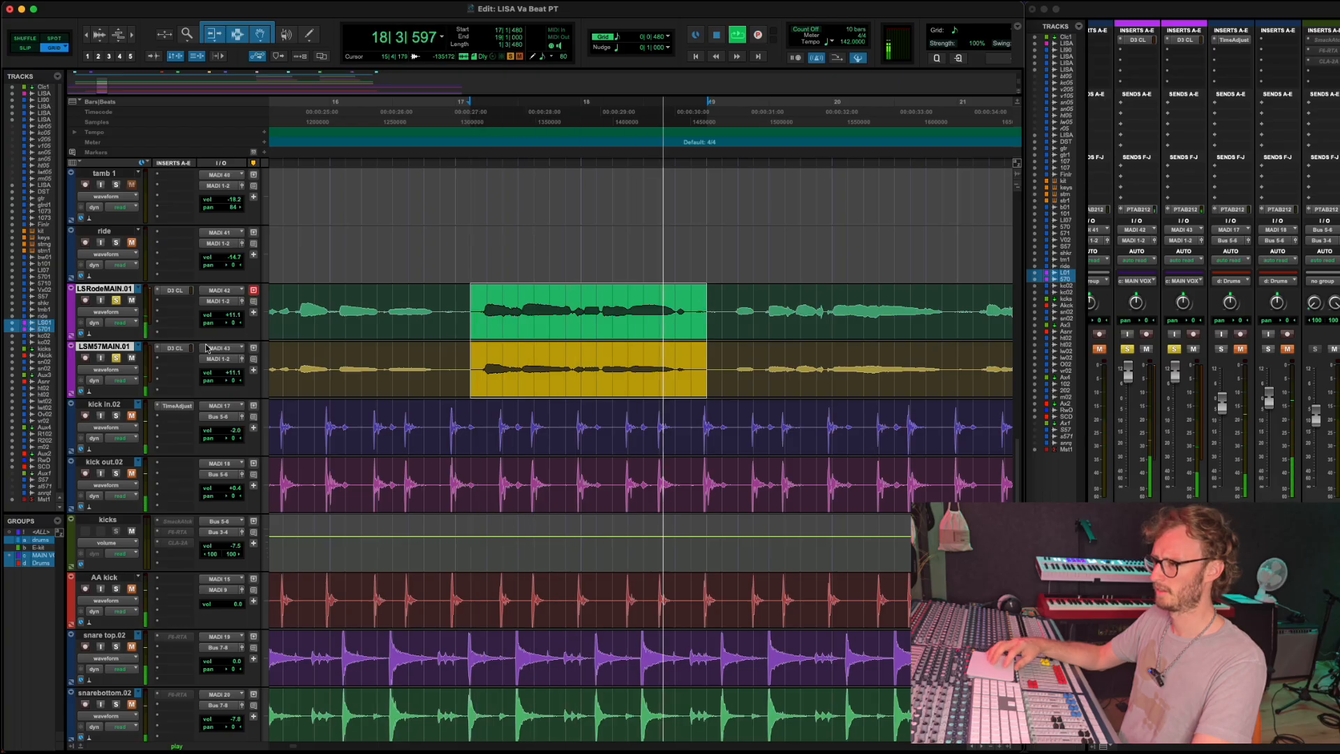
key(space)
Switch both vocal tracks to MAIN.02 and MAIN.03 in turn, playing the selected phrase on each playlist.
click(138, 288)
click(150, 300)
key(space)
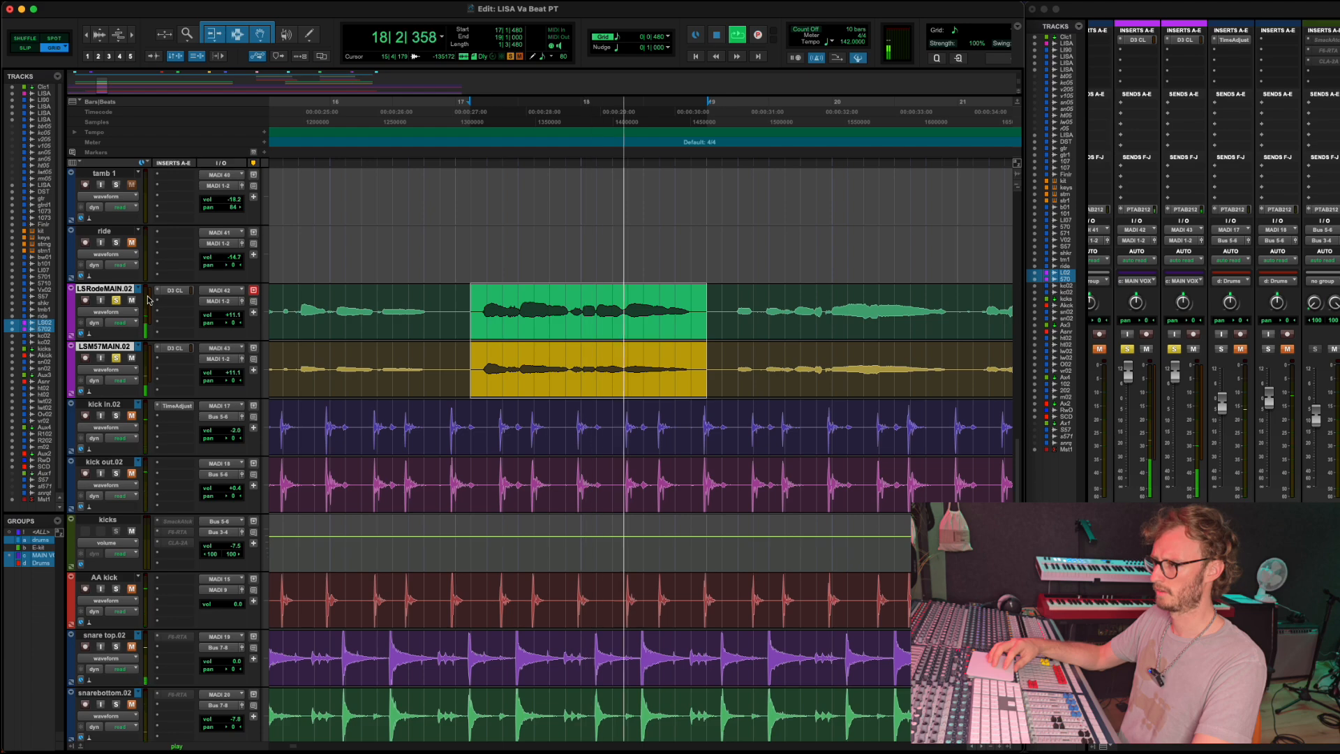
key(space)
click(138, 288)
click(145, 304)
key(space)
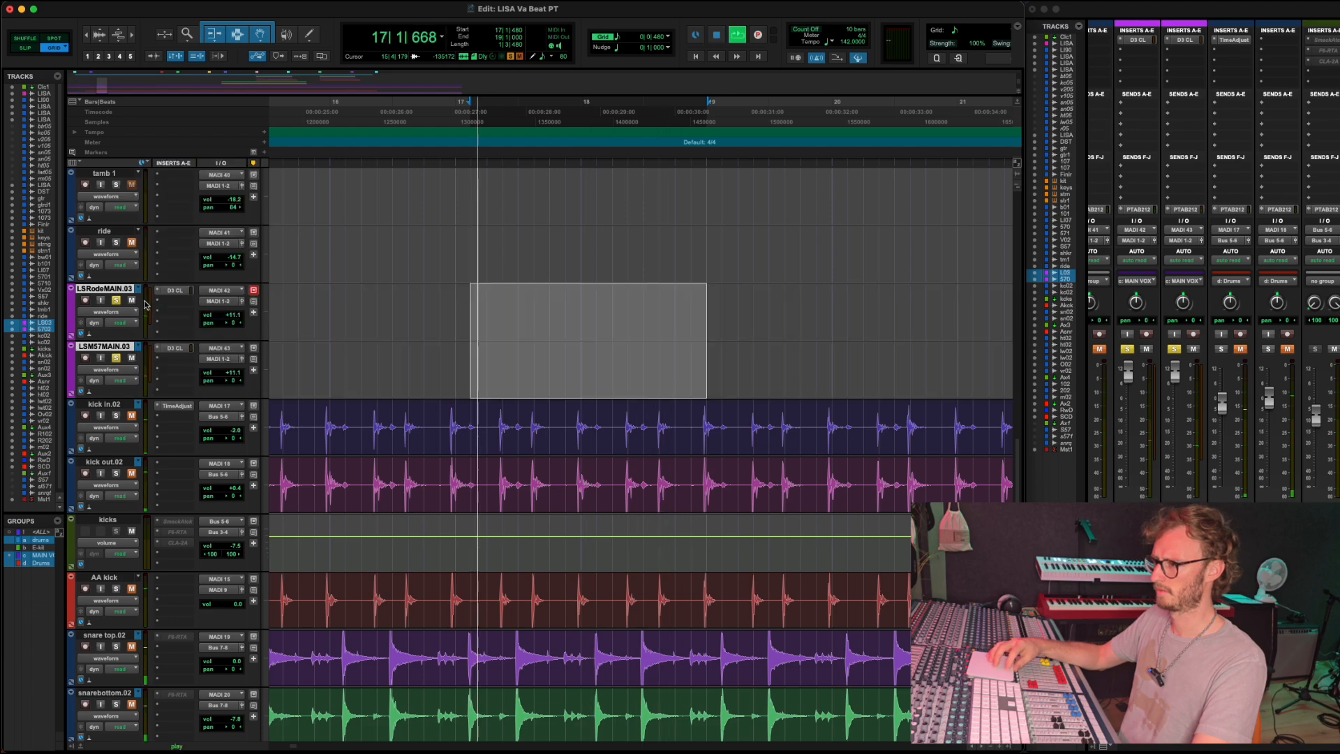
key(space)
Switch both vocal tracks to the MAIN.04 playlist and play the selected phrase again.
click(138, 289)
click(143, 302)
key(space)
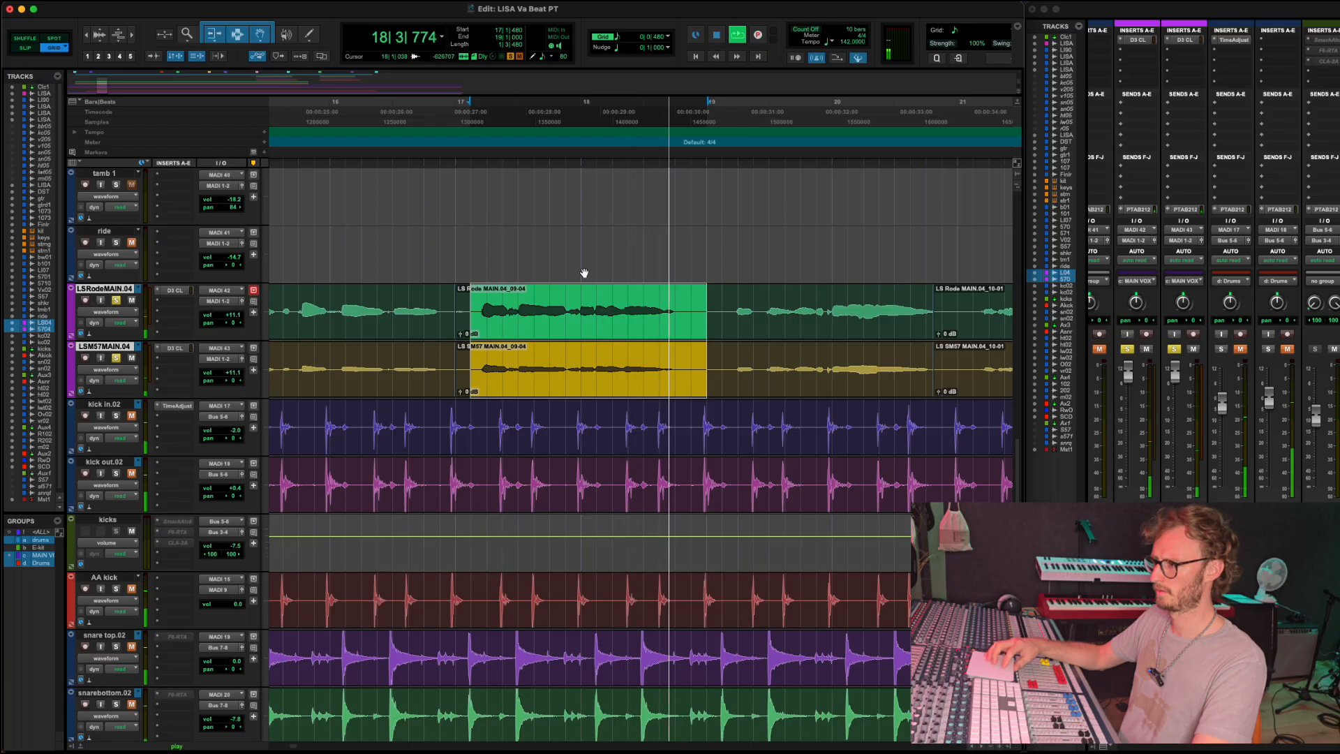
key(space)
Split out the MAIN.04 section from 17|4|480 to 19|1 on both vocal tracks and copy it into the FINAL playlists.
drag(565, 297, 706, 299)
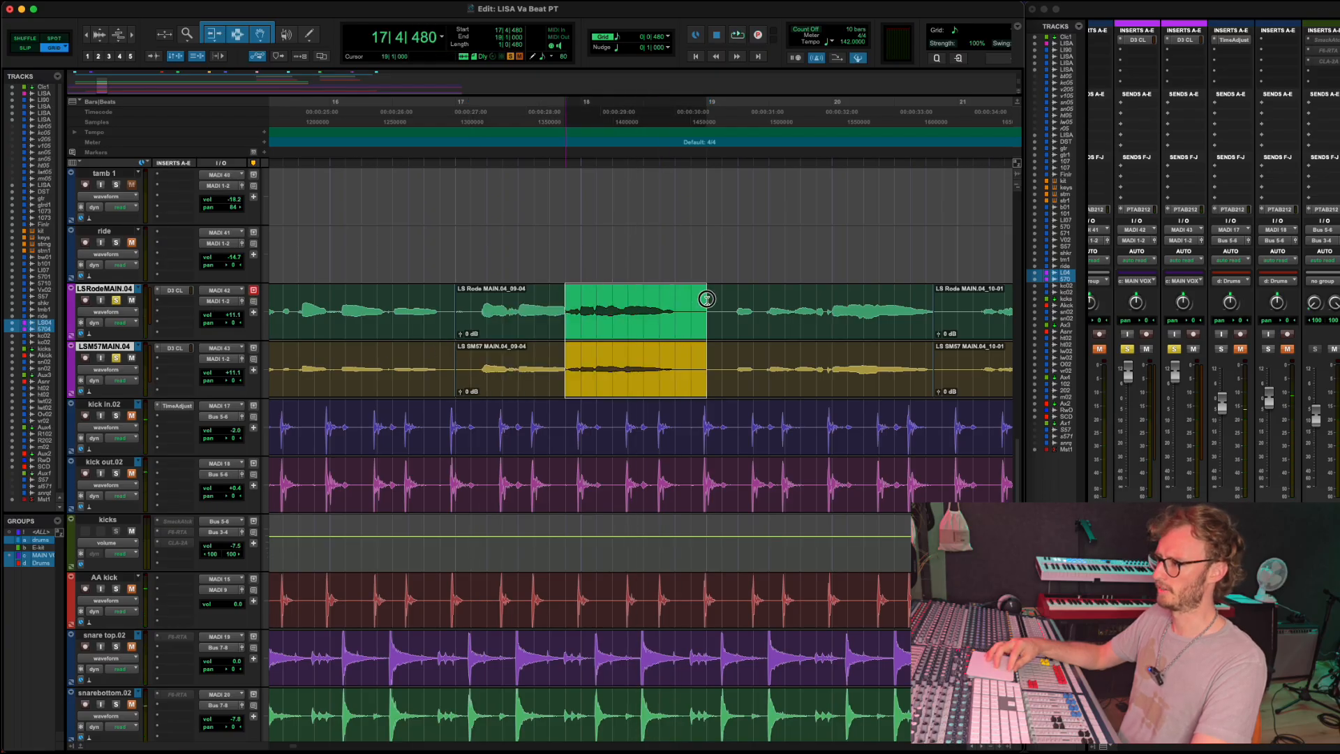
key(b)
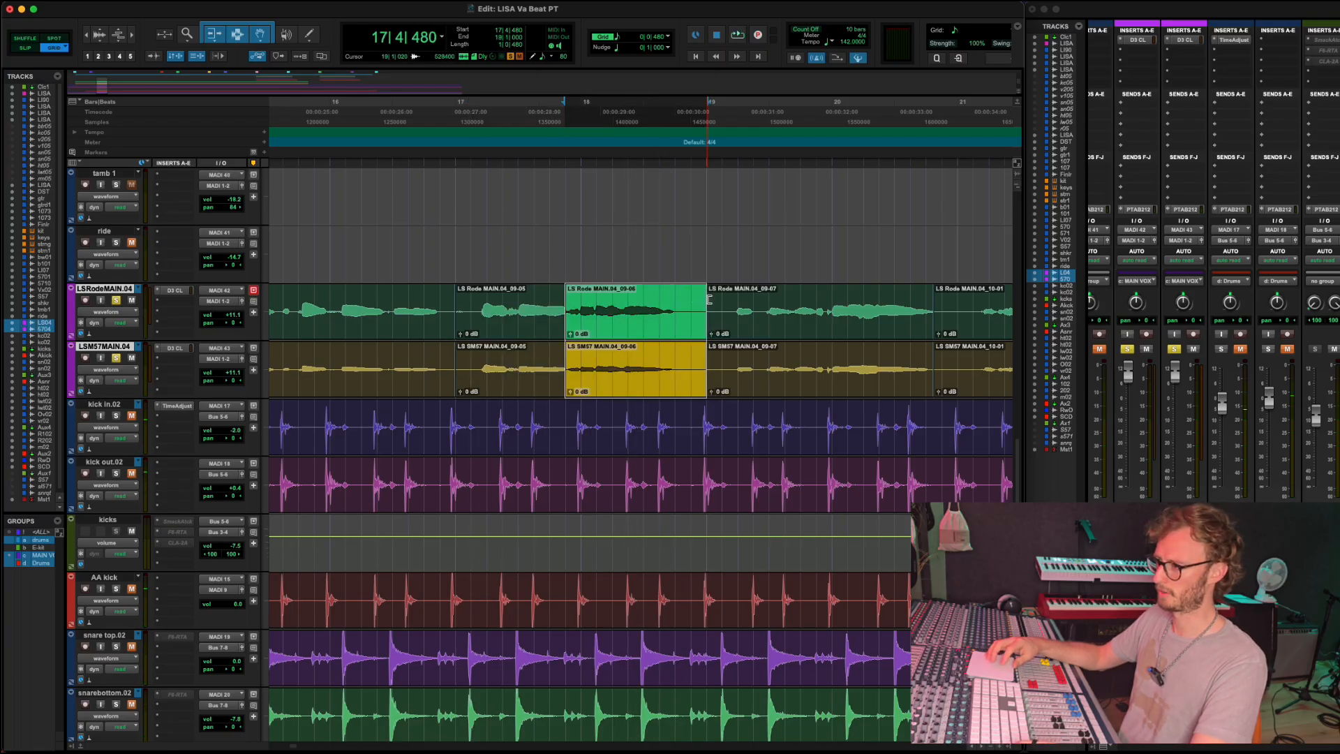
click(140, 290)
click(163, 239)
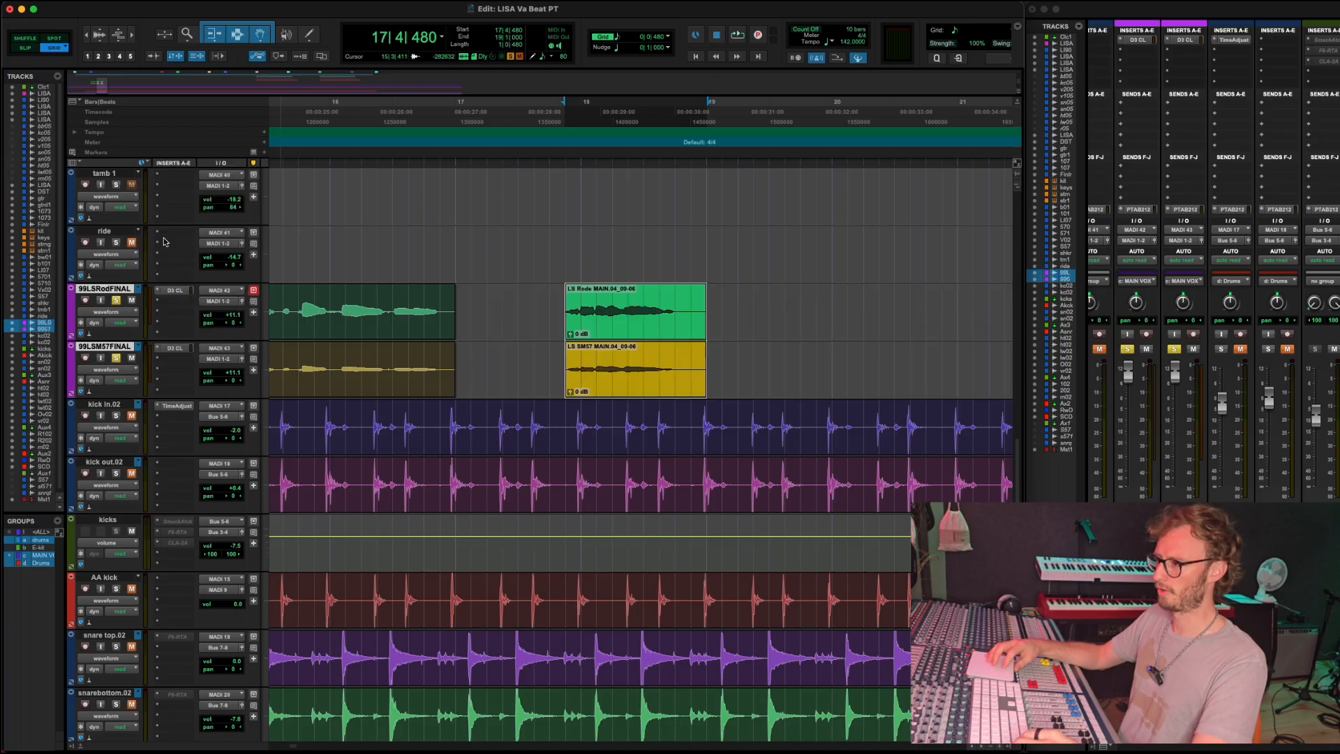
Split out the MAIN.01 section from 17|1 to 17|4|480 on both vocal tracks and paste it into the FINAL playlists.
click(140, 290)
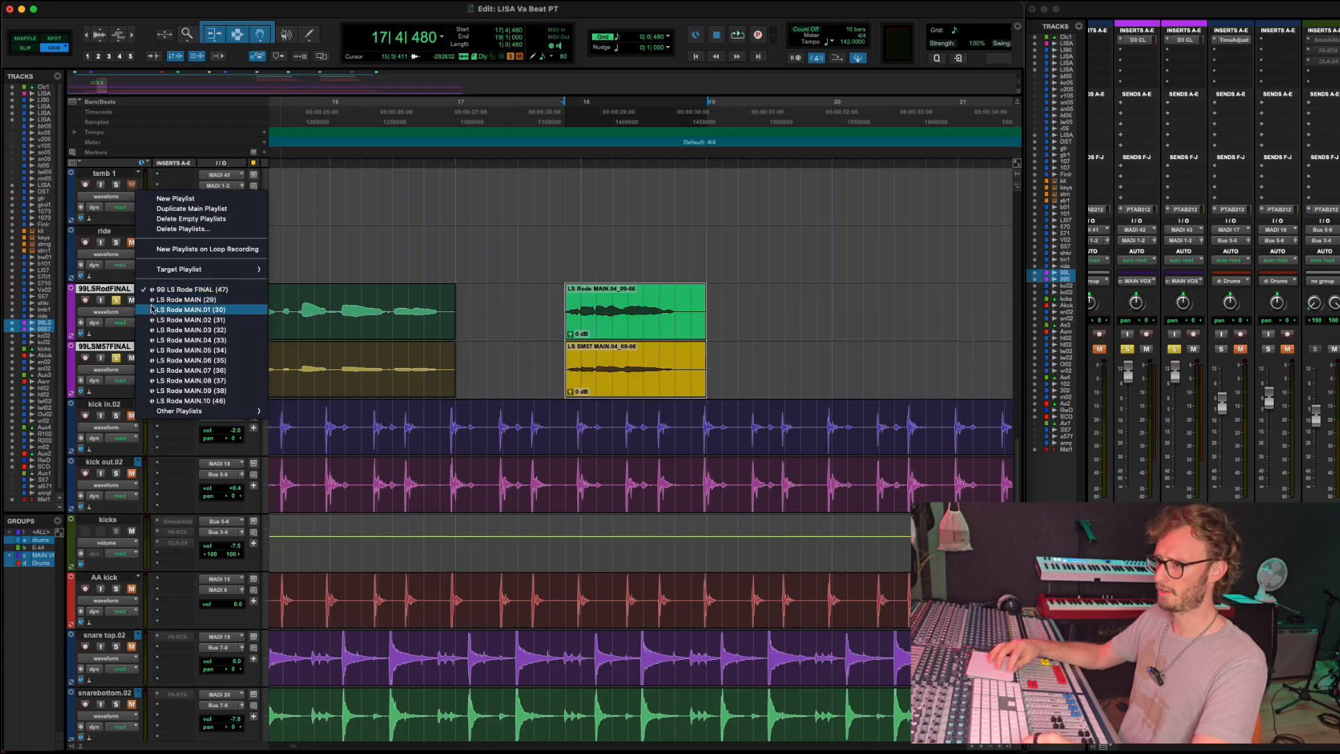
click(155, 311)
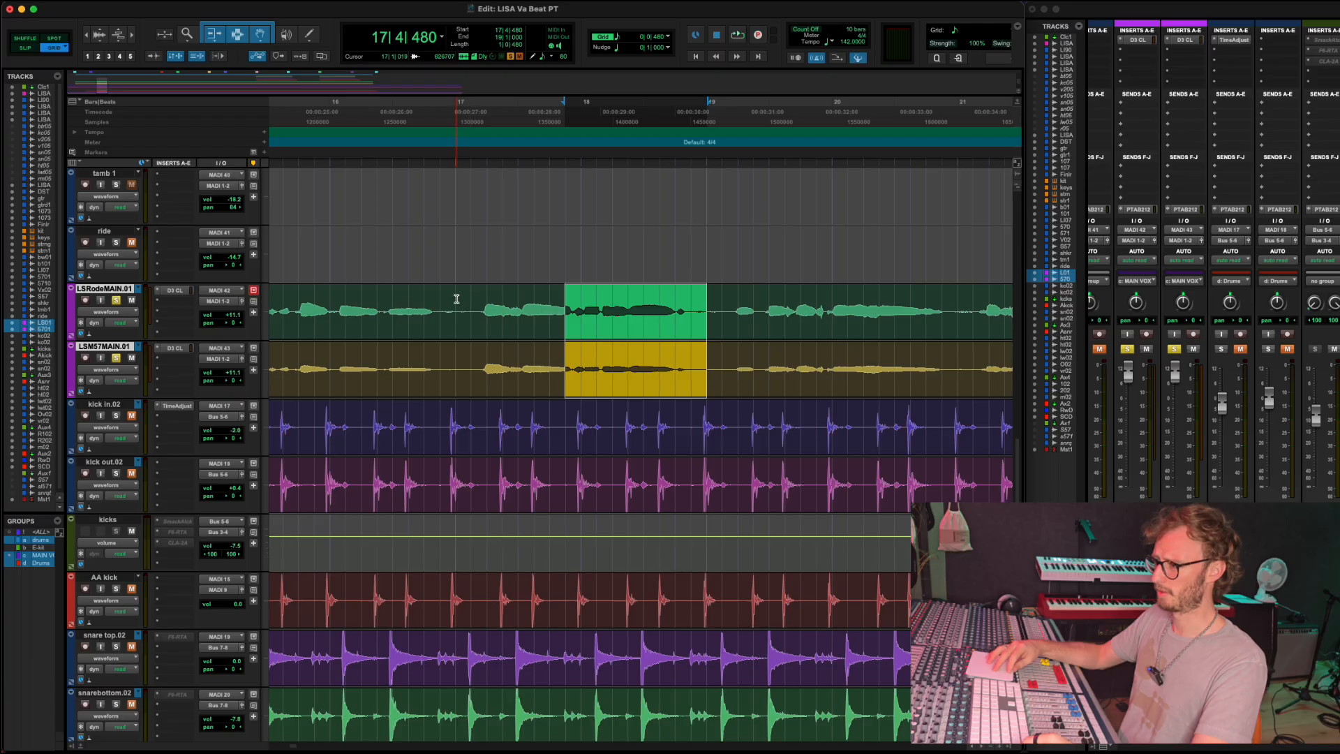
drag(457, 299, 559, 307)
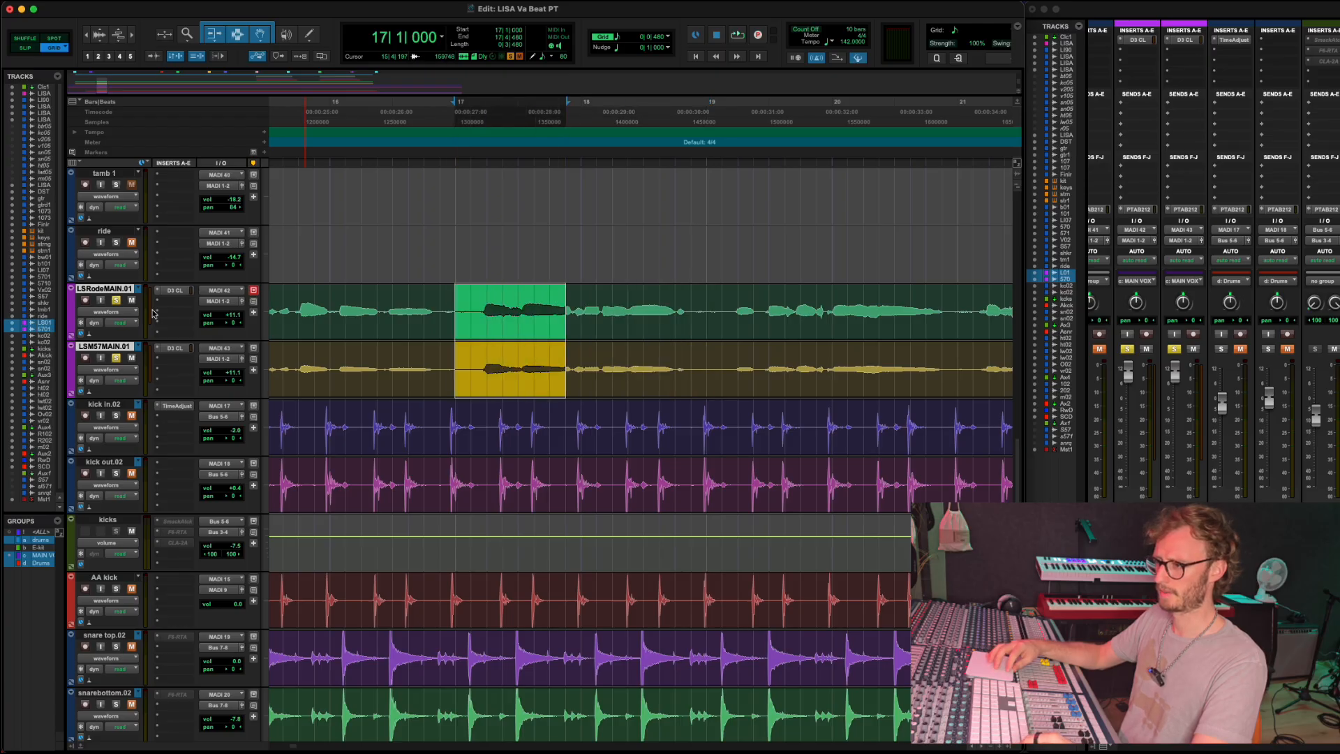
click(141, 291)
click(508, 347)
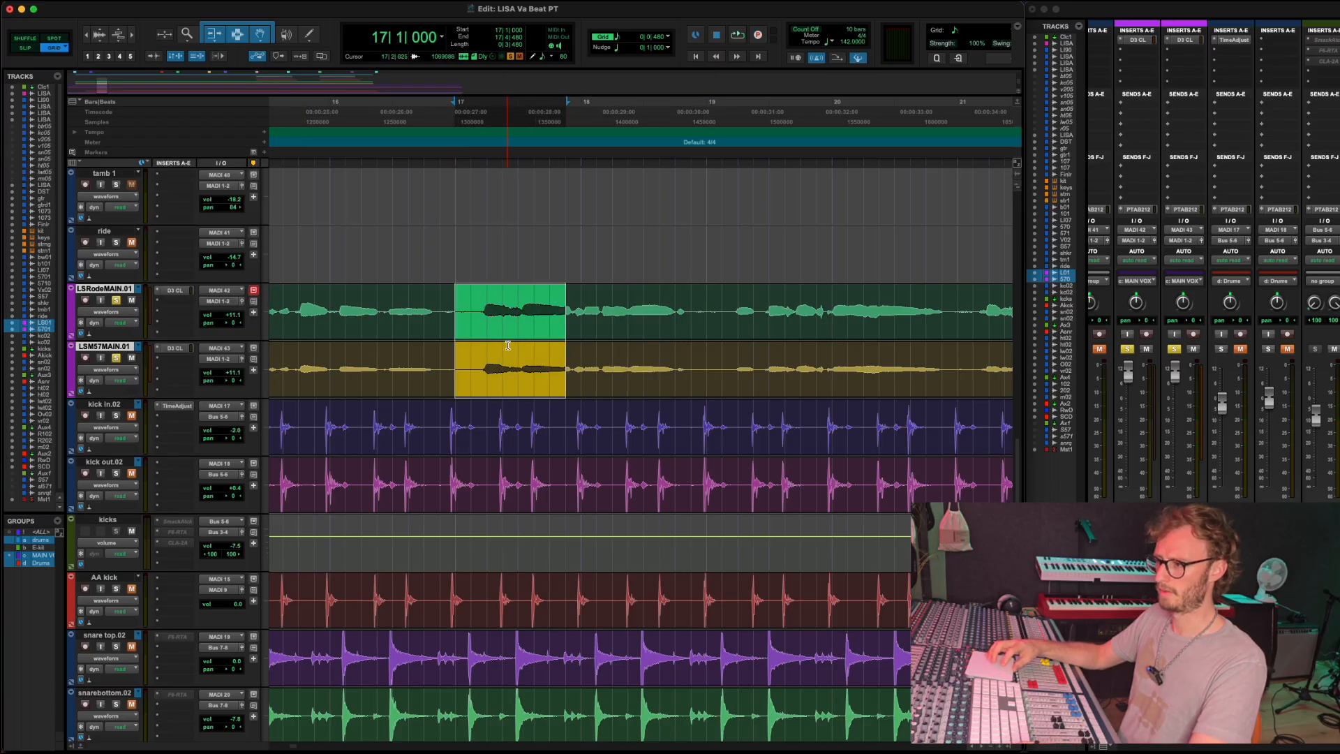
key(b)
click(137, 291)
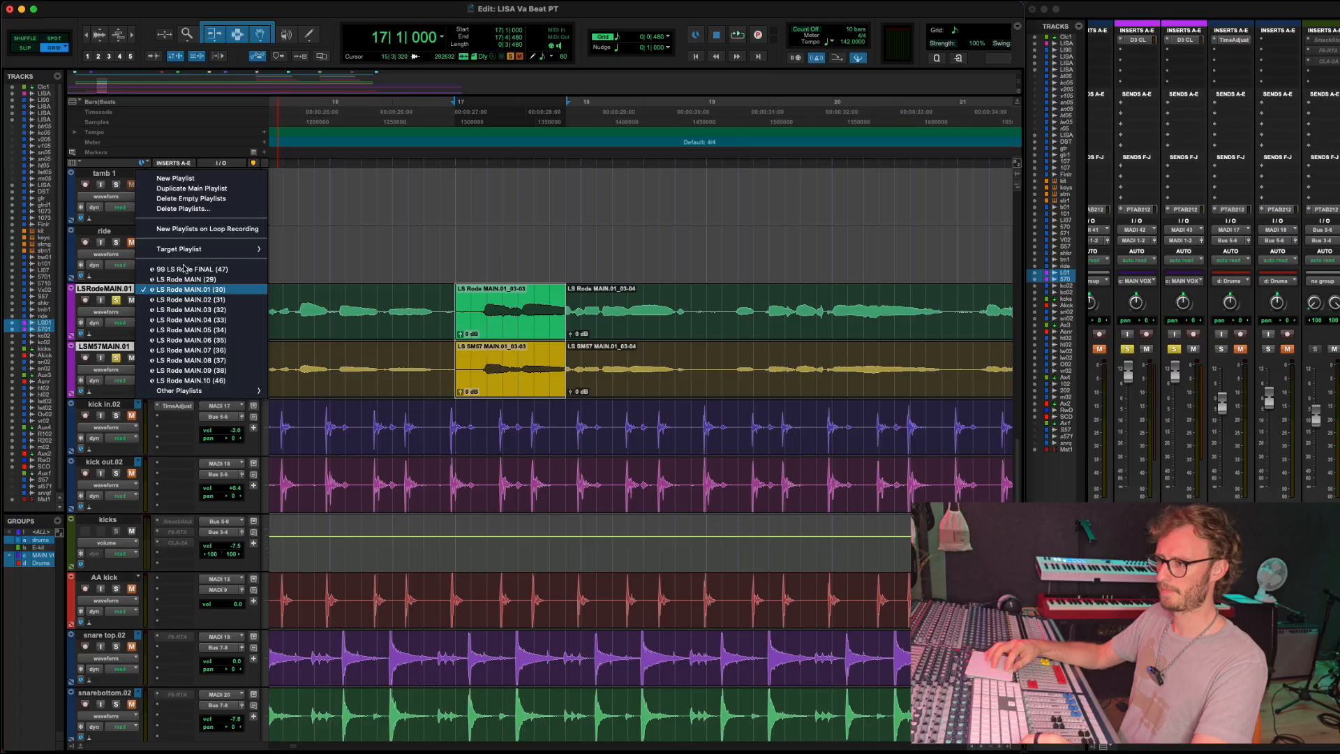
click(183, 268)
key(super+v)
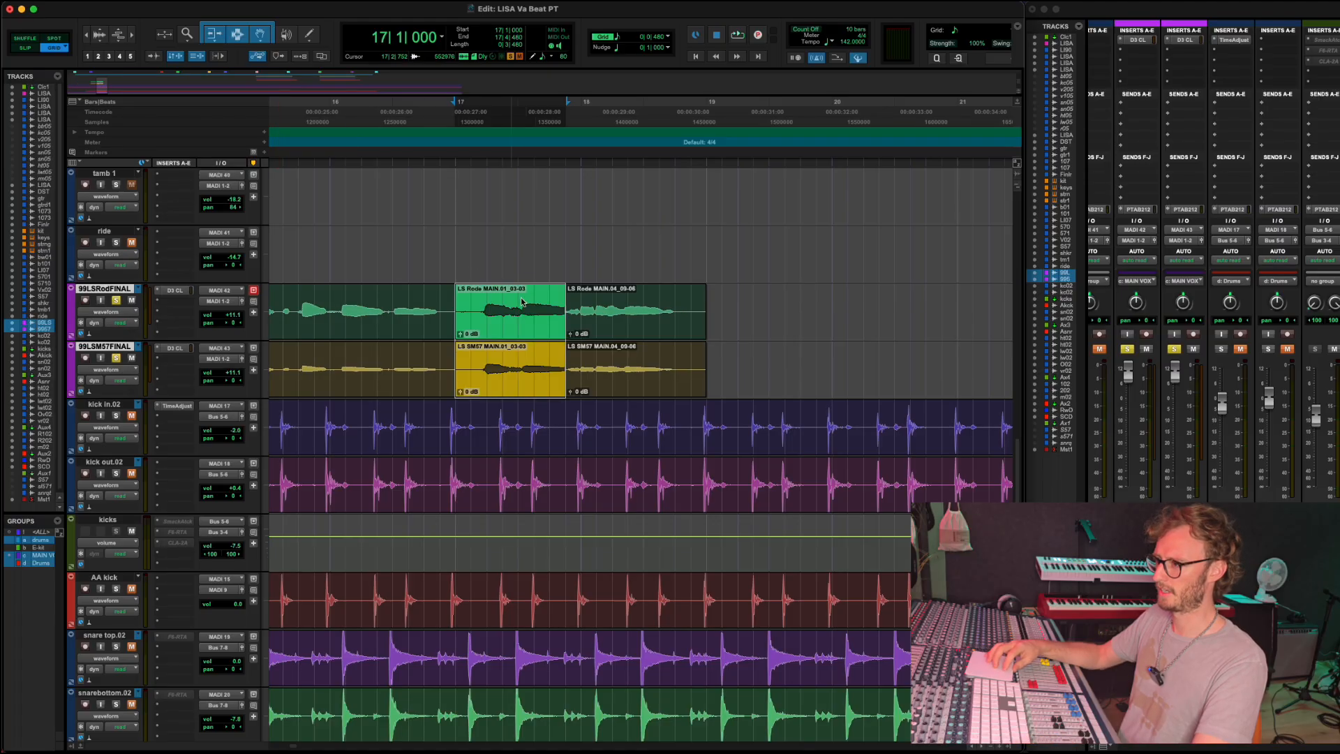
Play the combined phrase on the FINAL playlists from 17|1.
click(453, 241)
key(space)
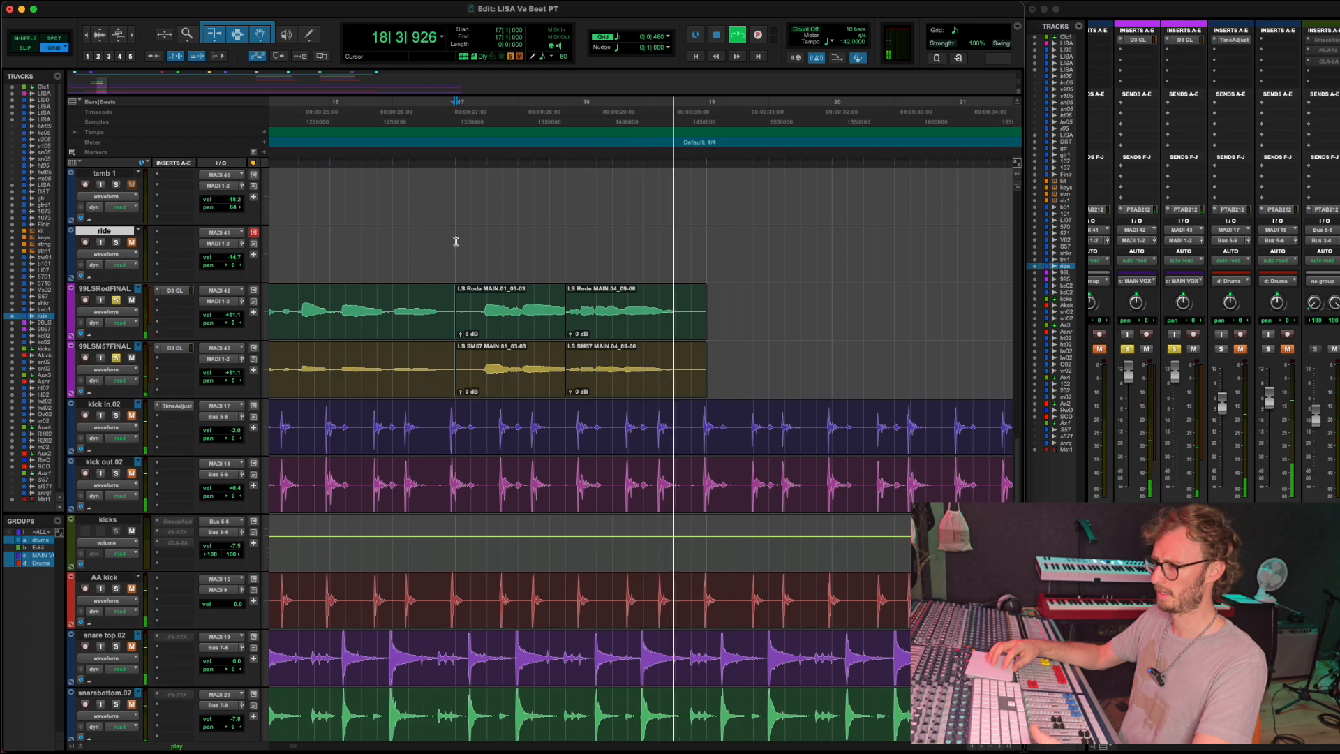
key(space)
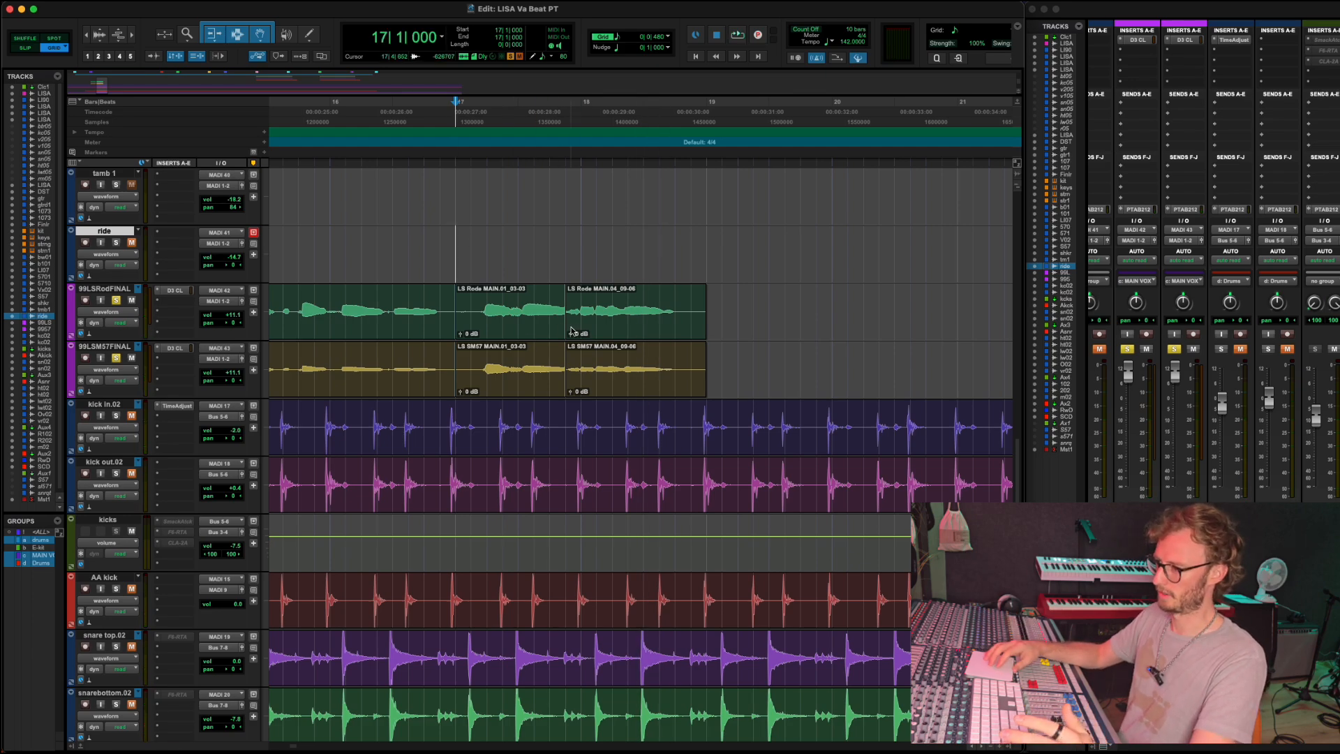
Switch to Slip mode and shift the edit point between the MAIN.01 and MAIN.04 clips to 17|4|497 on both FINAL tracks.
scroll(572, 331, up, 5)
scroll(572, 331, left, 4)
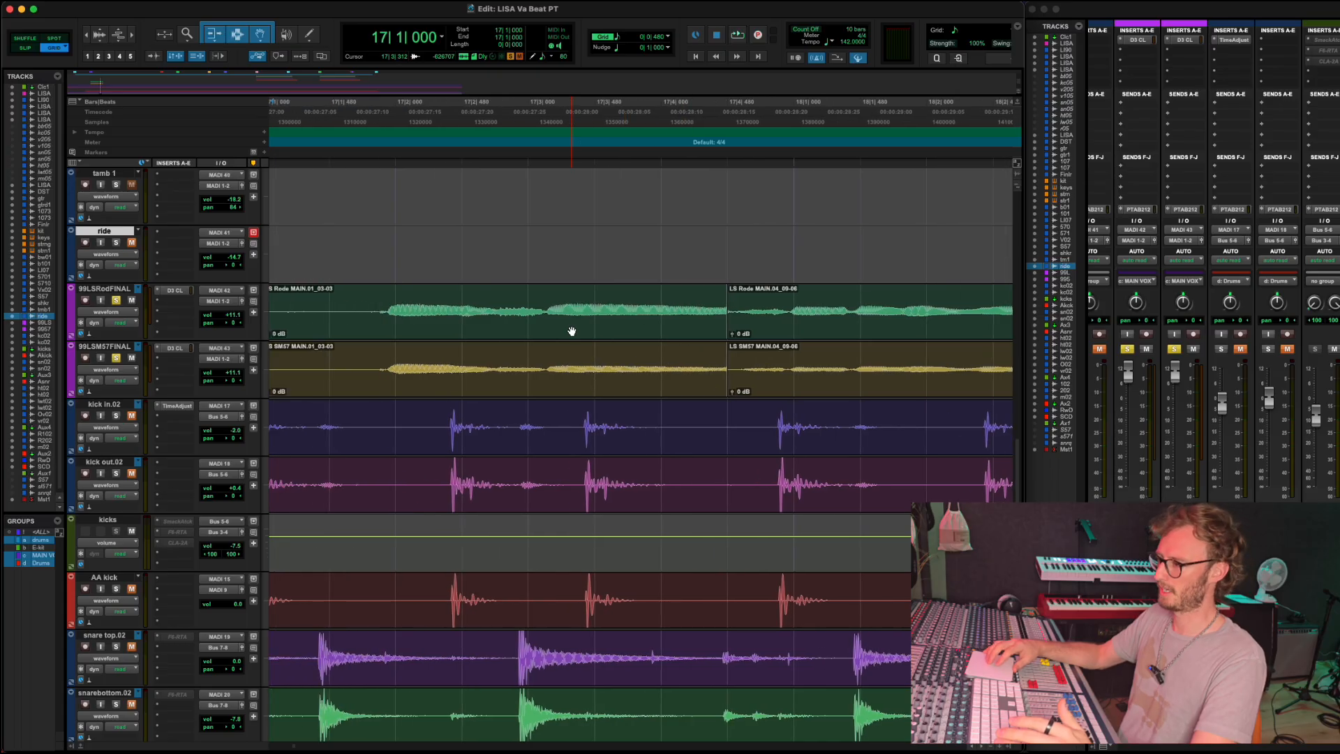
scroll(637, 335, down, 2)
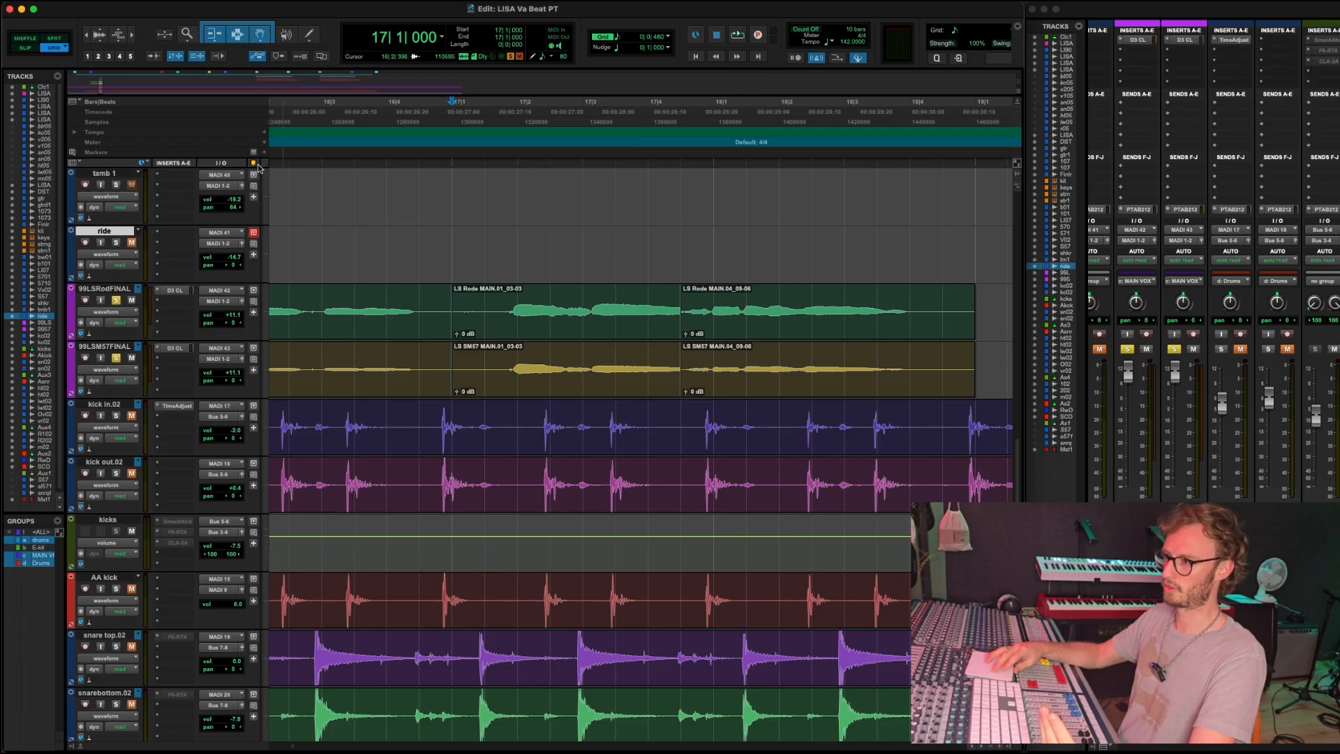
click(99, 32)
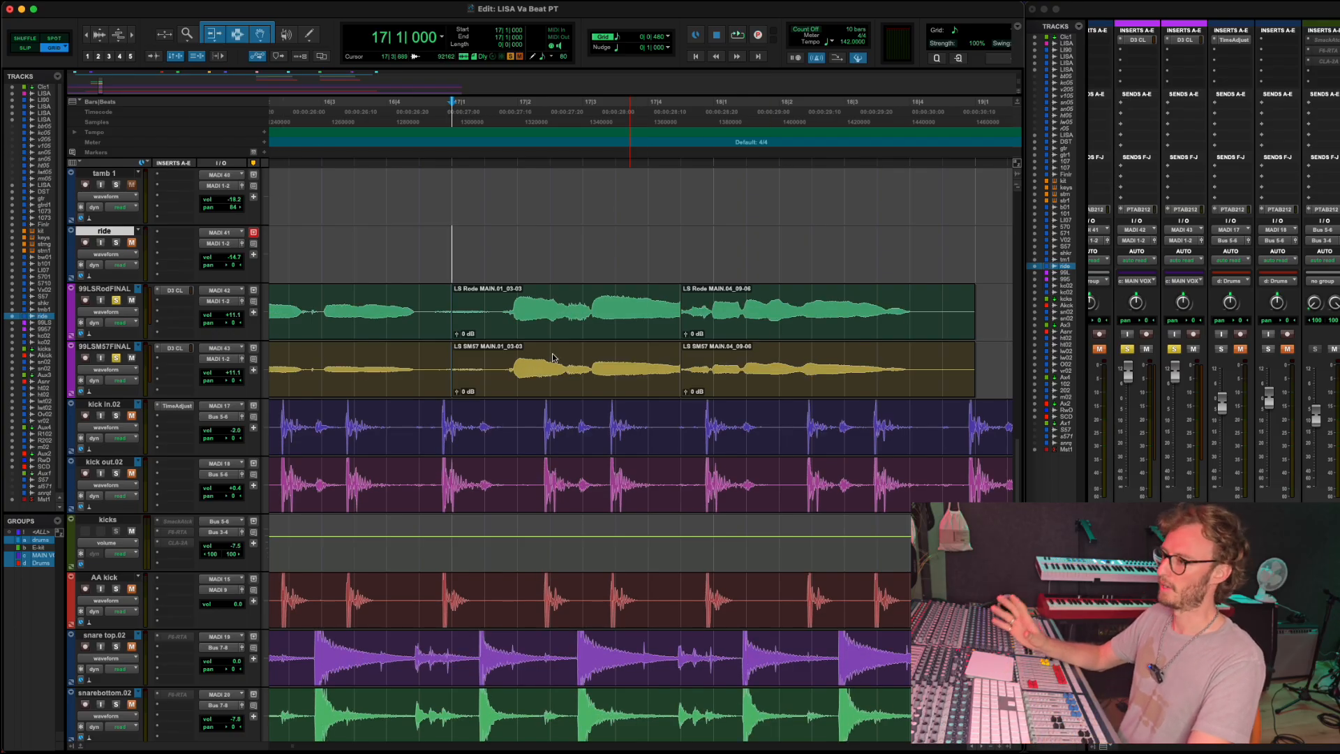
scroll(580, 377, right, 3)
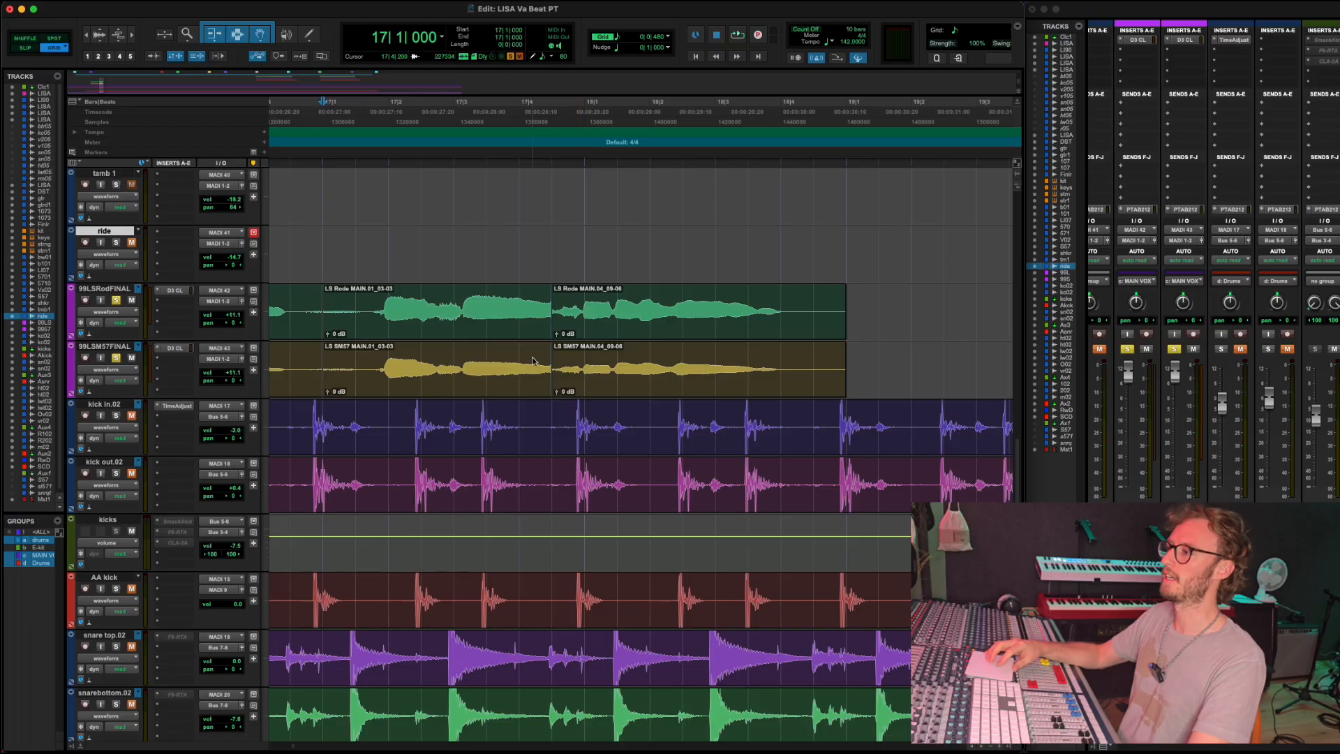
key(space)
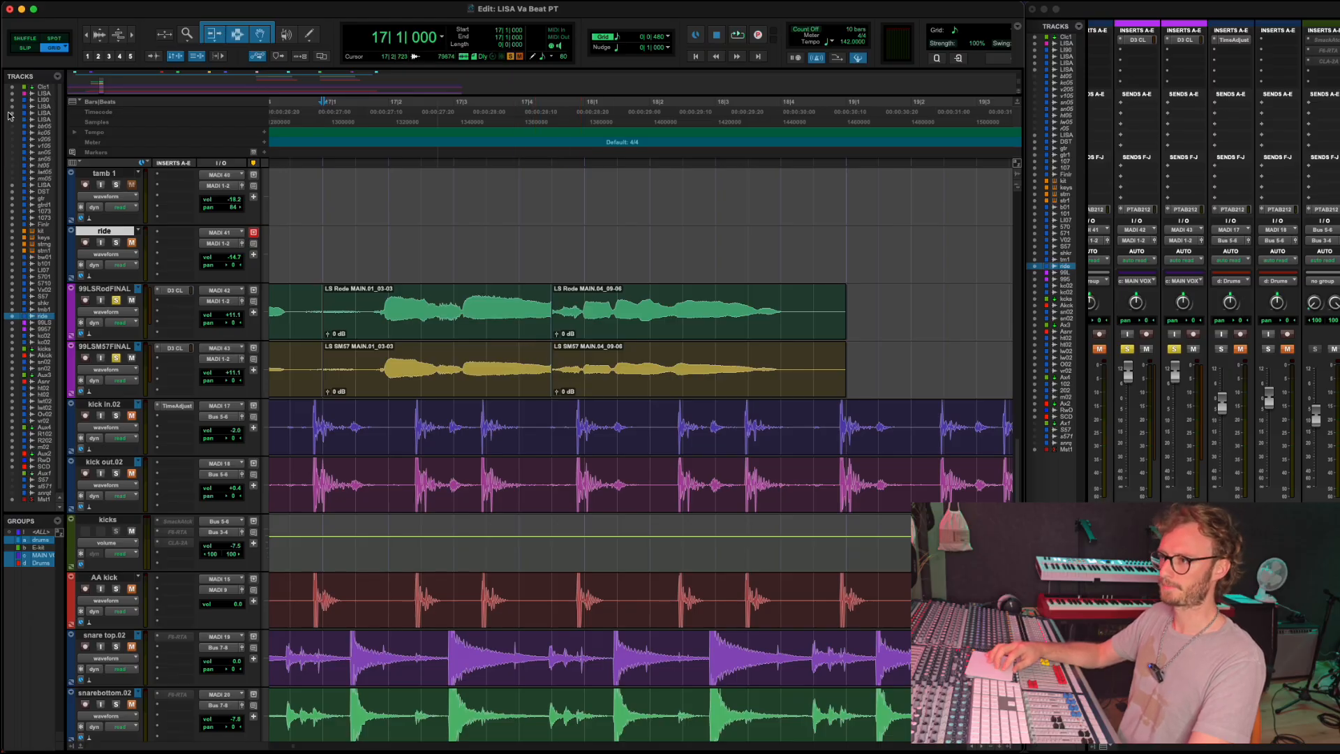
click(25, 49)
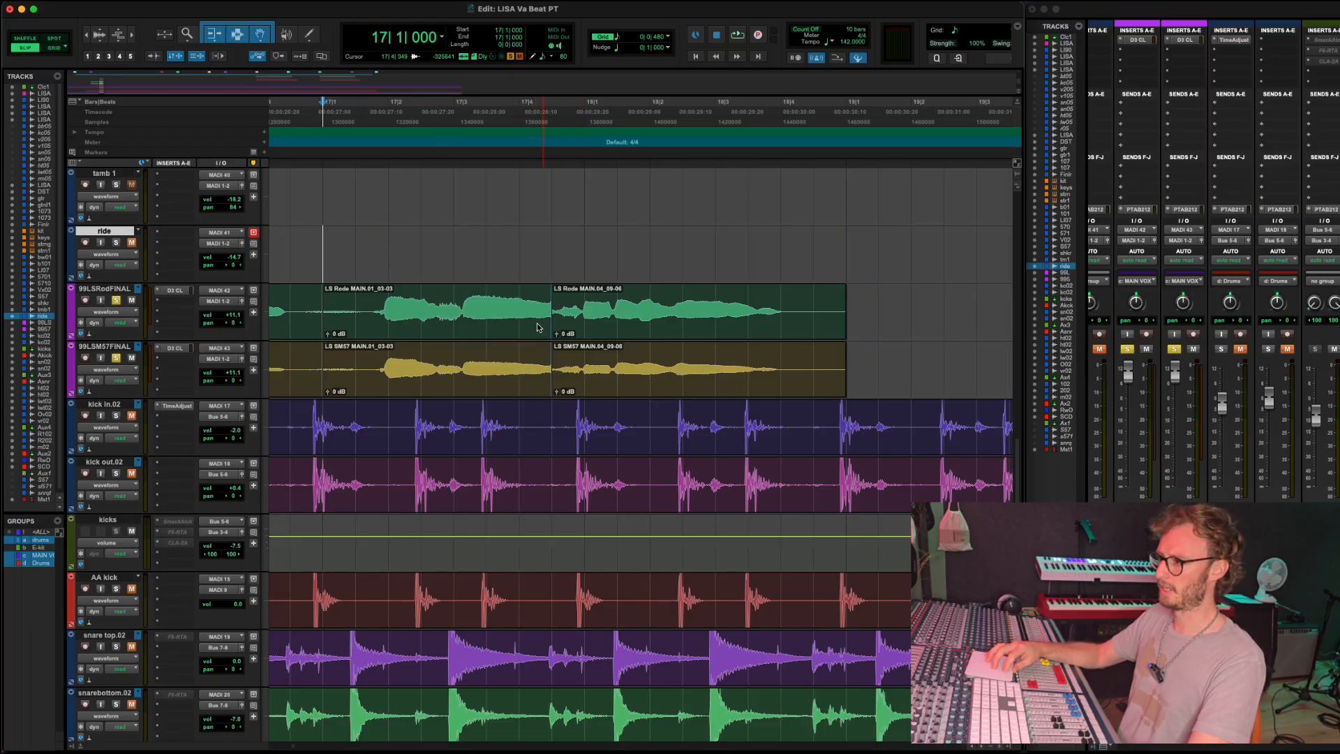
mouse_move(551, 309)
mouse_down()
mouse_move(584, 305)
mouse_move(532, 301)
mouse_move(584, 300)
mouse_move(532, 305)
mouse_move(655, 328)
mouse_move(544, 328)
mouse_move(793, 328)
mouse_move(542, 327)
mouse_move(554, 327)
mouse_up()
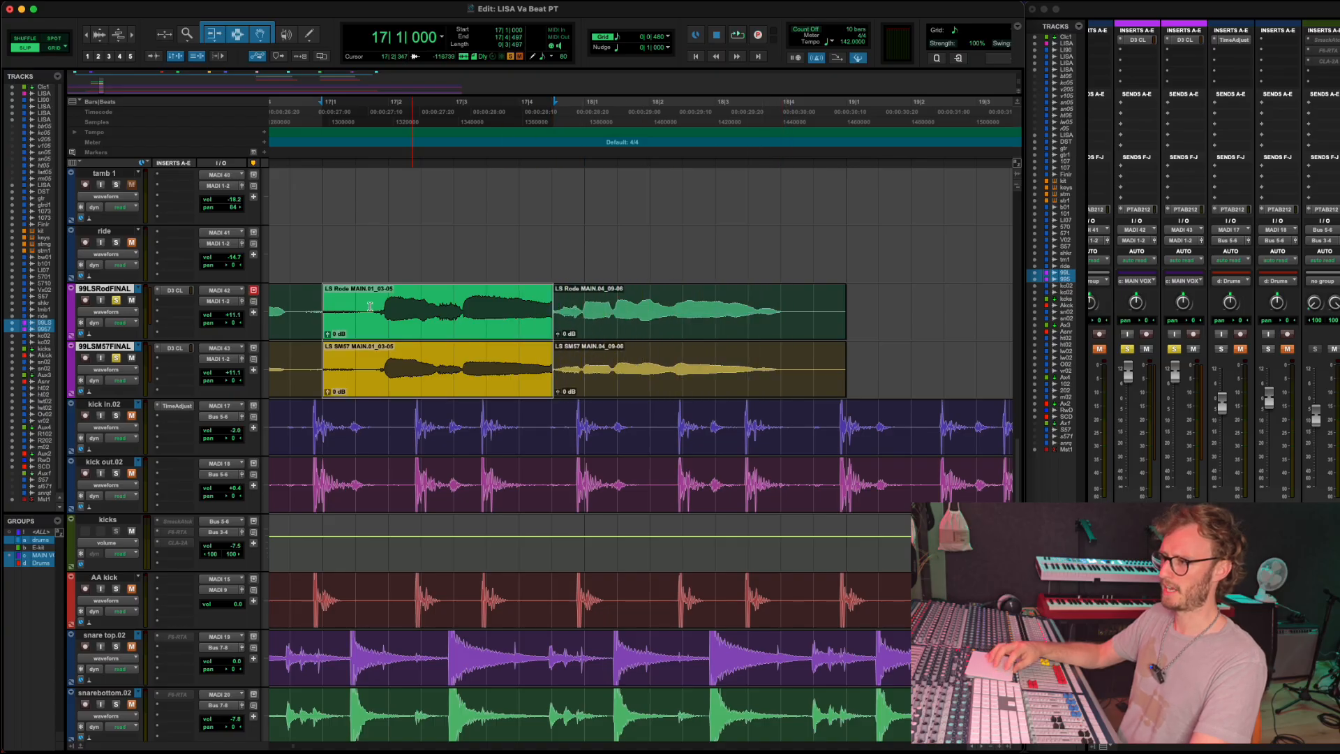
Listen to the transition between the MAIN.01 and MAIN.04 clips, starting from 17|1 and again just before the phrase.
click(370, 224)
key(space)
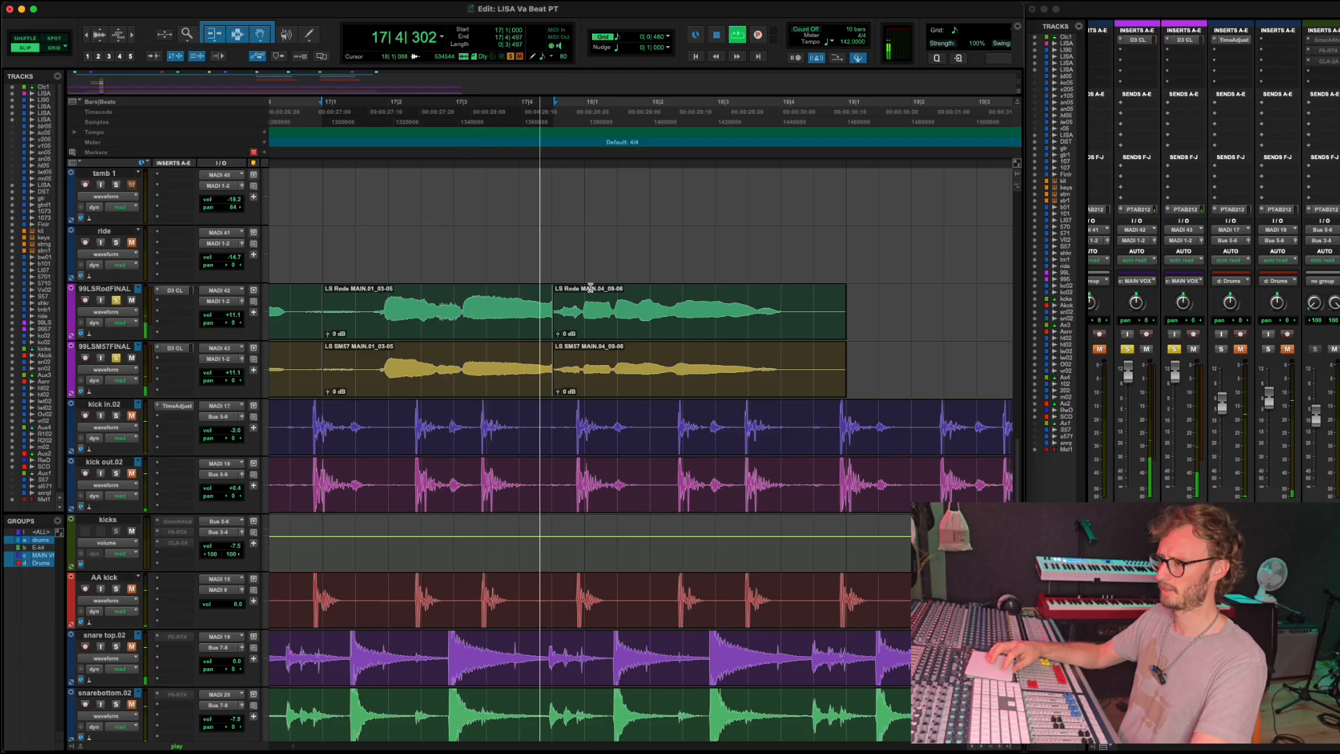
key(space)
key(space)
key(space)
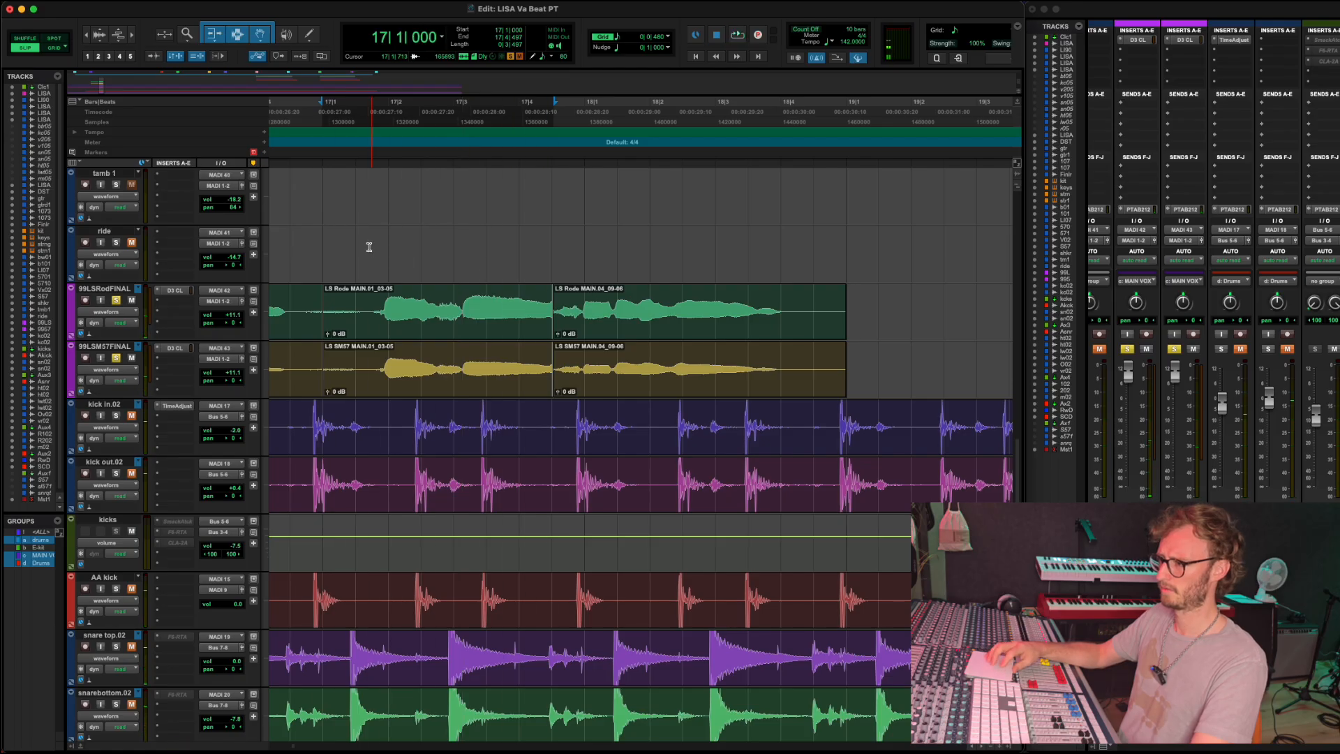
click(369, 247)
key(space)
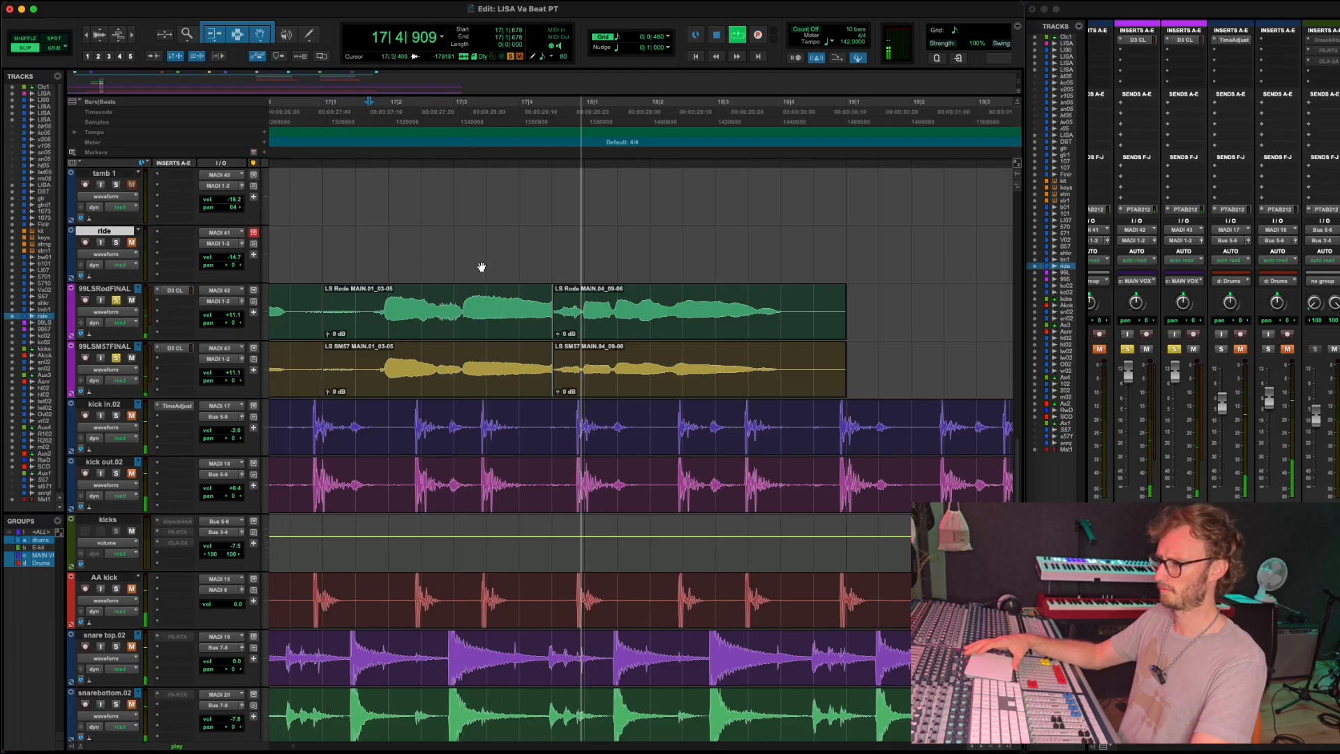
key(space)
Move the MAIN.04 clips slightly later on both FINAL tracks and extend the MAIN.01 clips to 17|4|786.
click(615, 335)
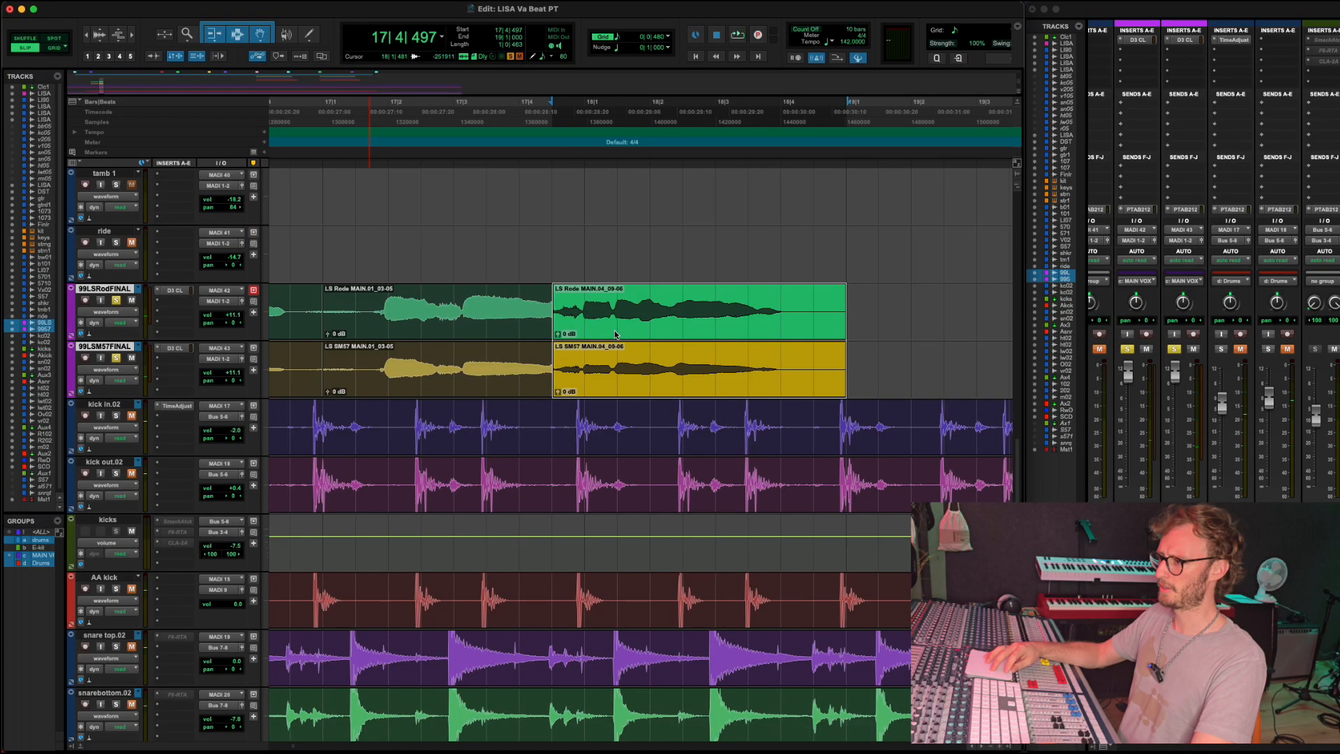
mouse_move(594, 331)
mouse_down()
mouse_move(608, 332)
mouse_move(571, 321)
mouse_move(590, 329)
mouse_up()
click(544, 312)
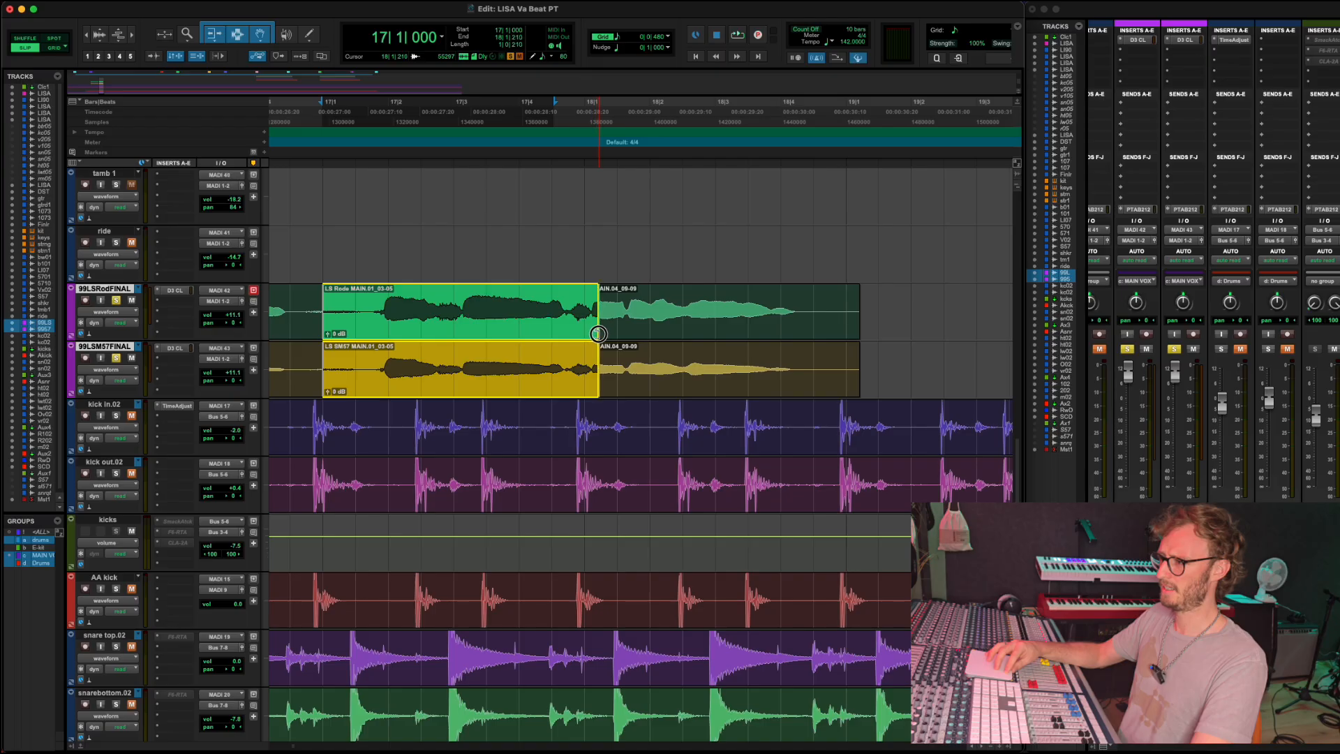
mouse_move(598, 334)
mouse_down()
mouse_move(622, 331)
mouse_move(567, 326)
mouse_move(634, 328)
mouse_move(581, 327)
mouse_up()
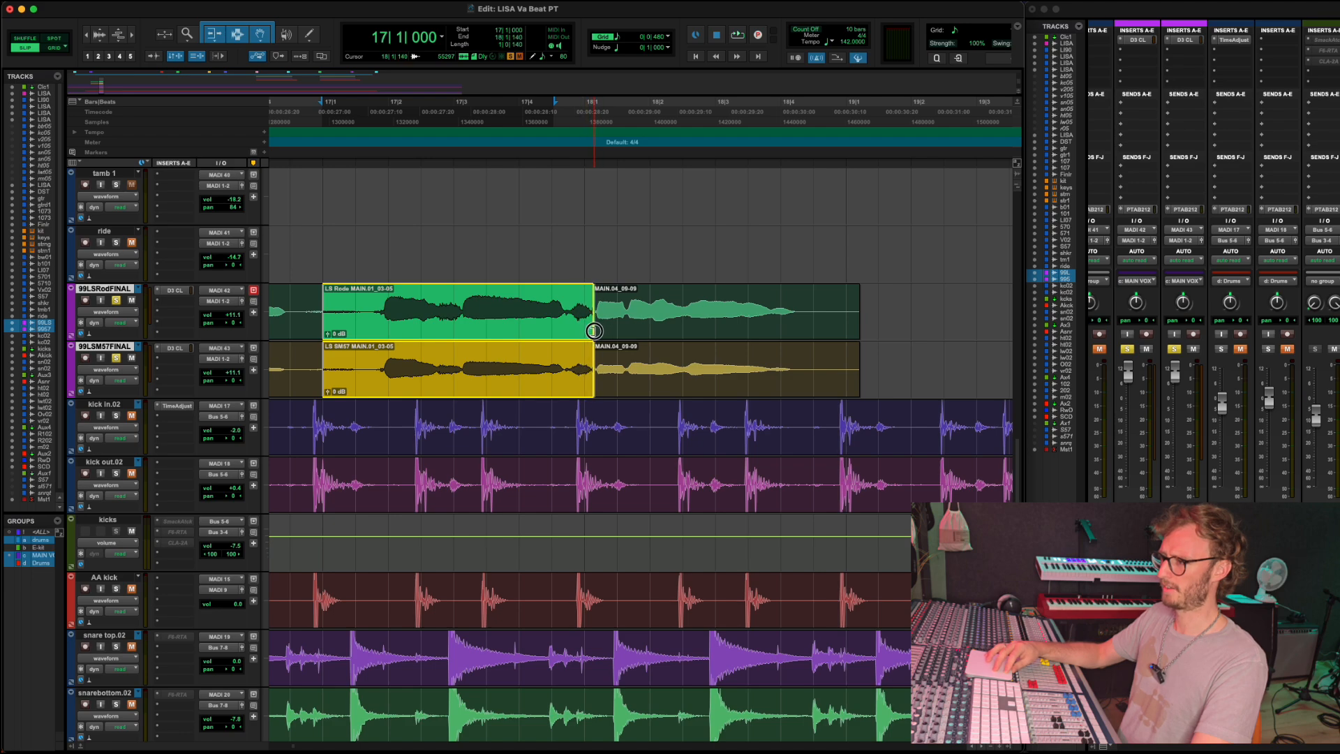
drag(600, 331, 569, 332)
Shift the MAIN.04 clips slightly earlier and adjust the end of the MAIN.01 clips to 17|4|759 on both FINAL tracks.
click(620, 327)
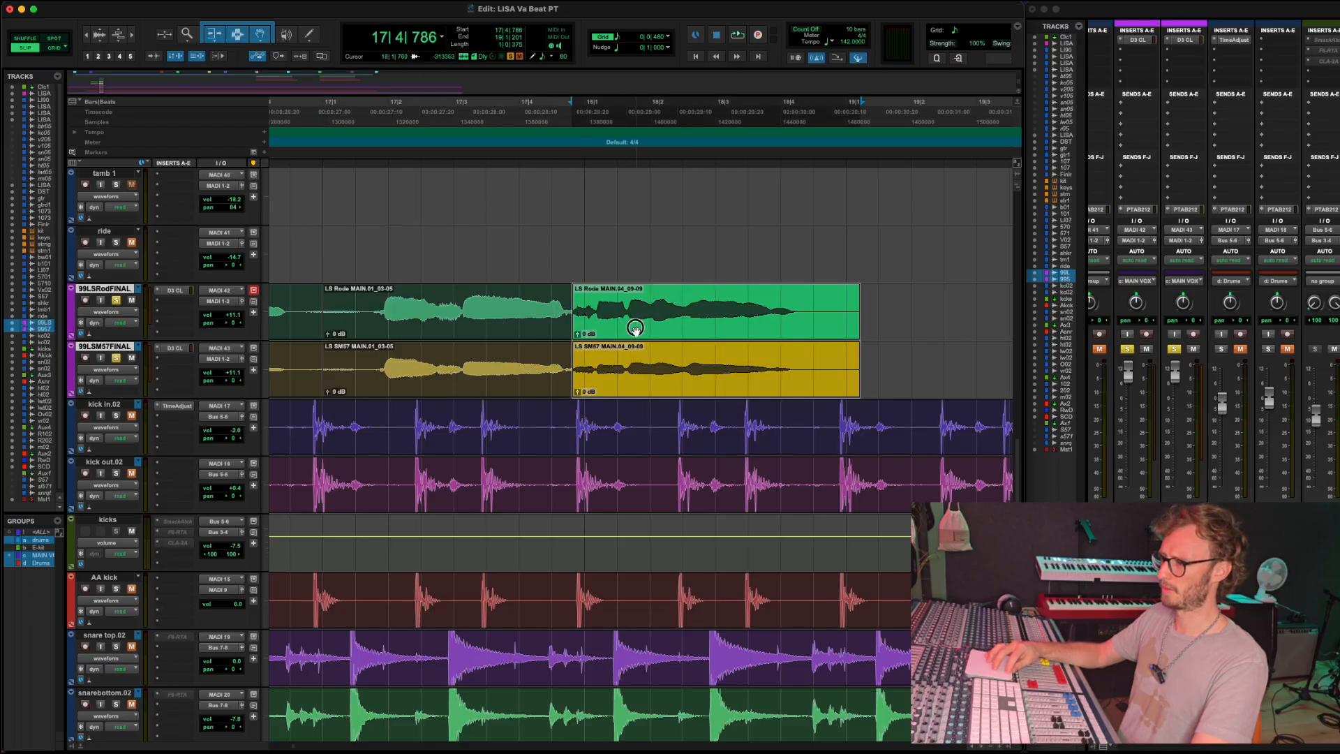
drag(636, 331, 633, 334)
click(566, 311)
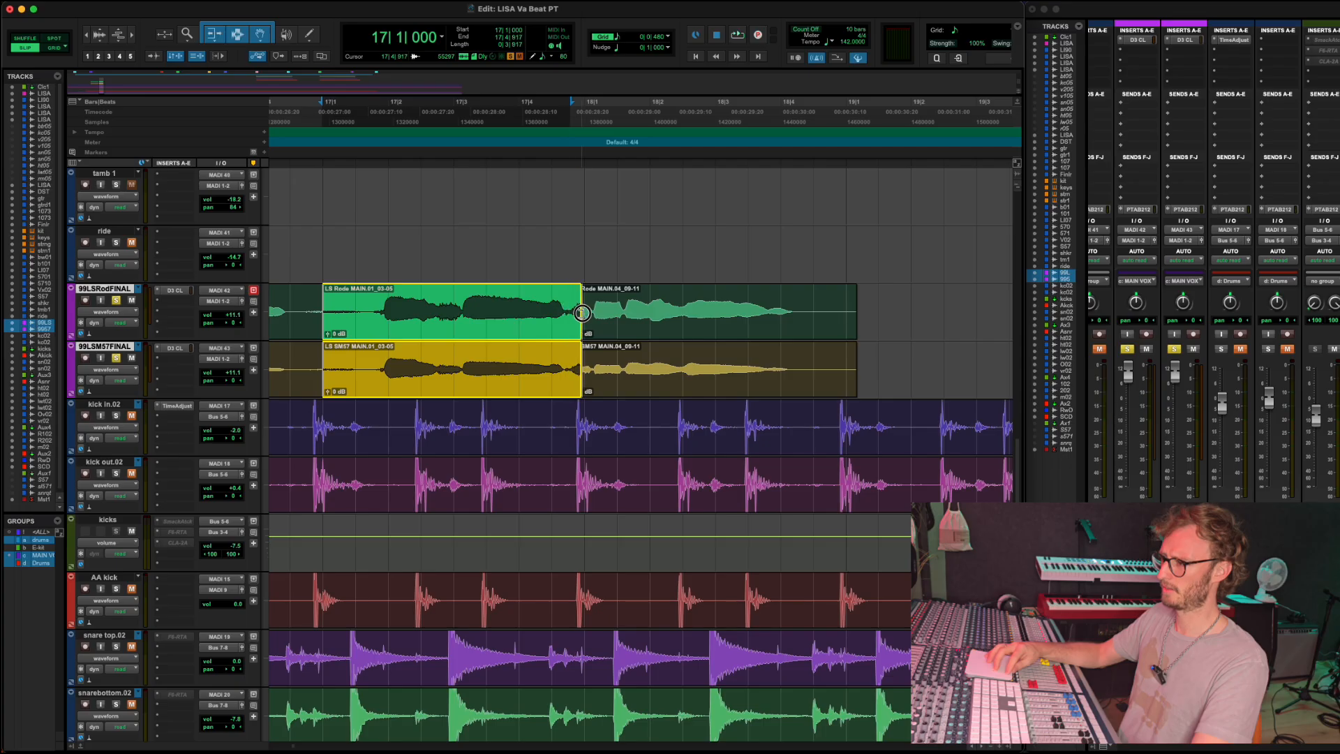
drag(601, 320, 571, 331)
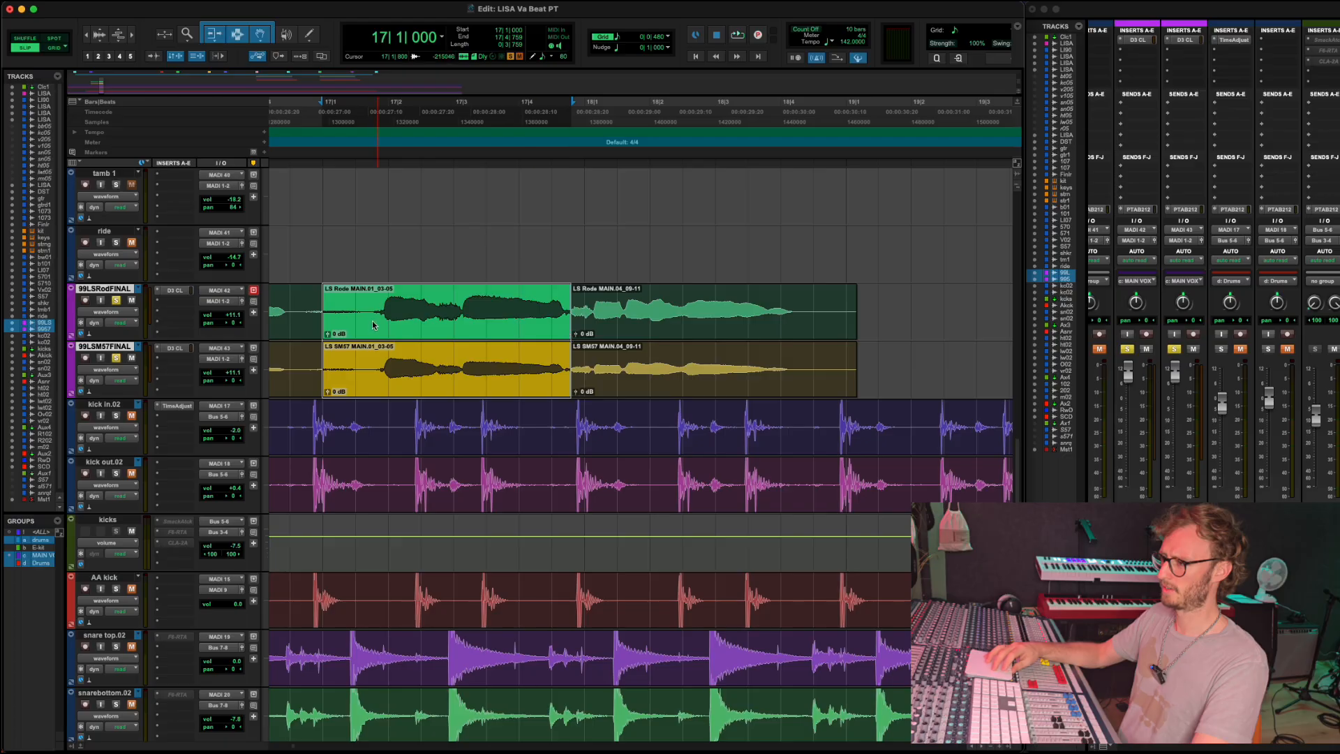
Listen twice to the transition from the MAIN.01 to the MAIN.04 clips, starting from 17|1|198.
click(337, 259)
key(space)
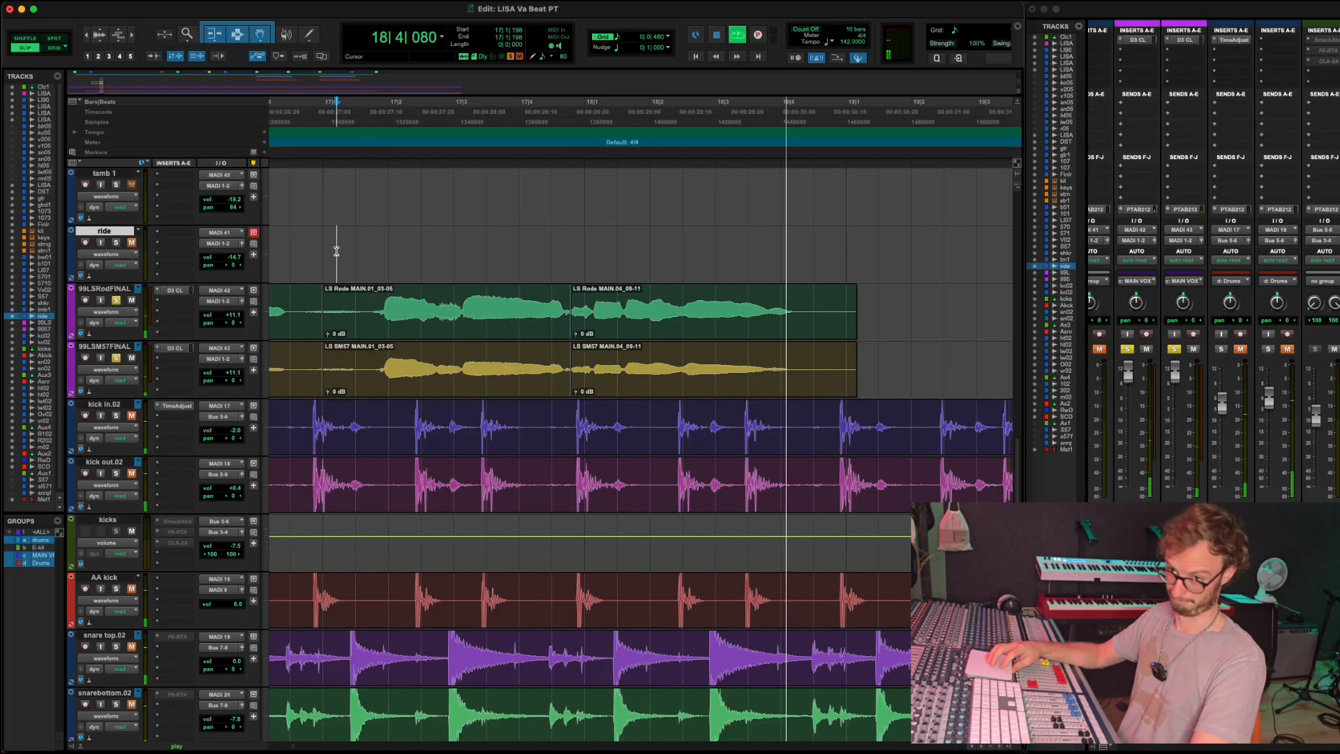
key(space)
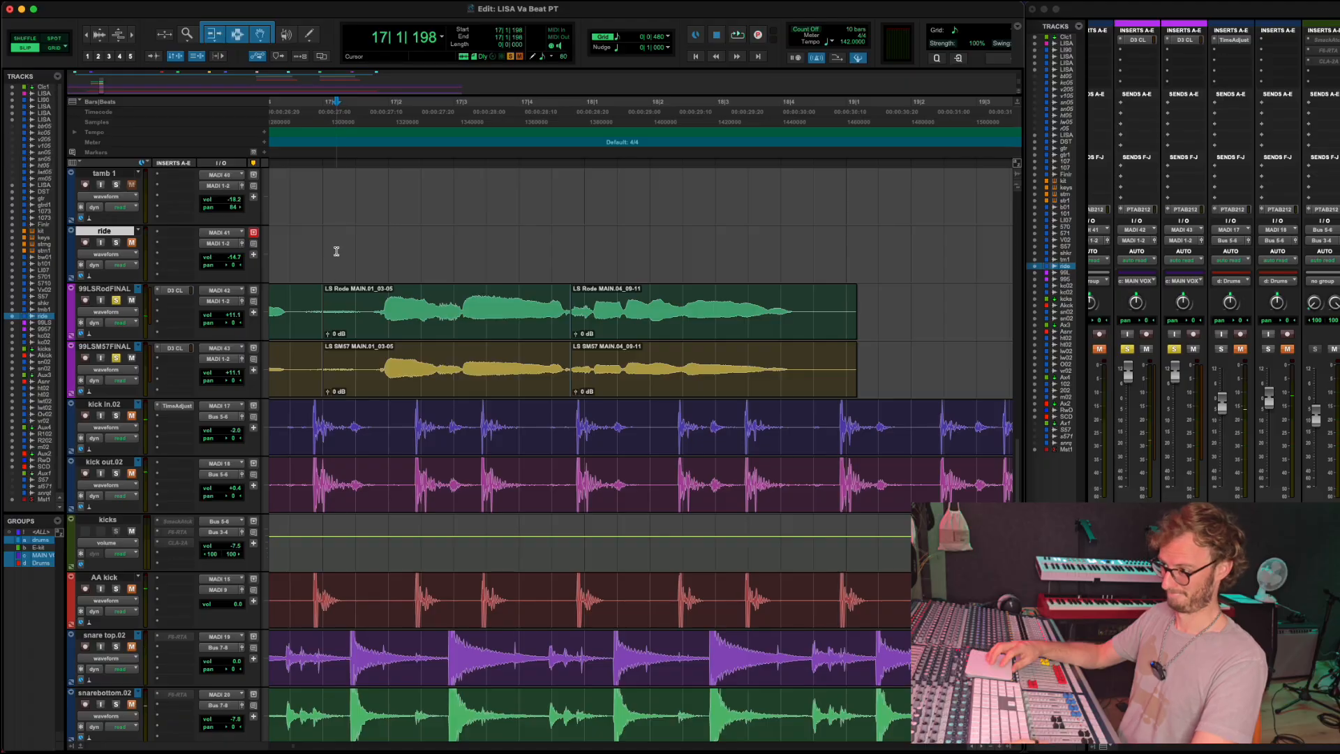
key(space)
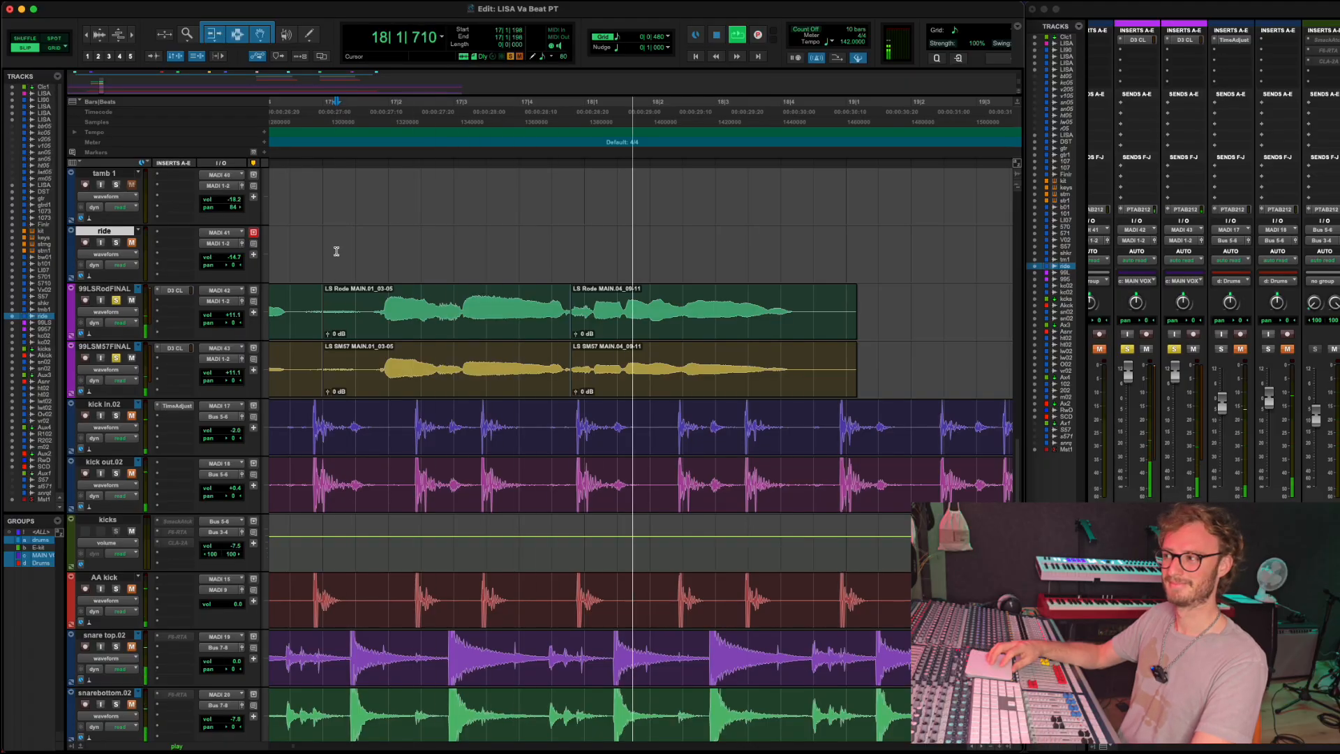
key(space)
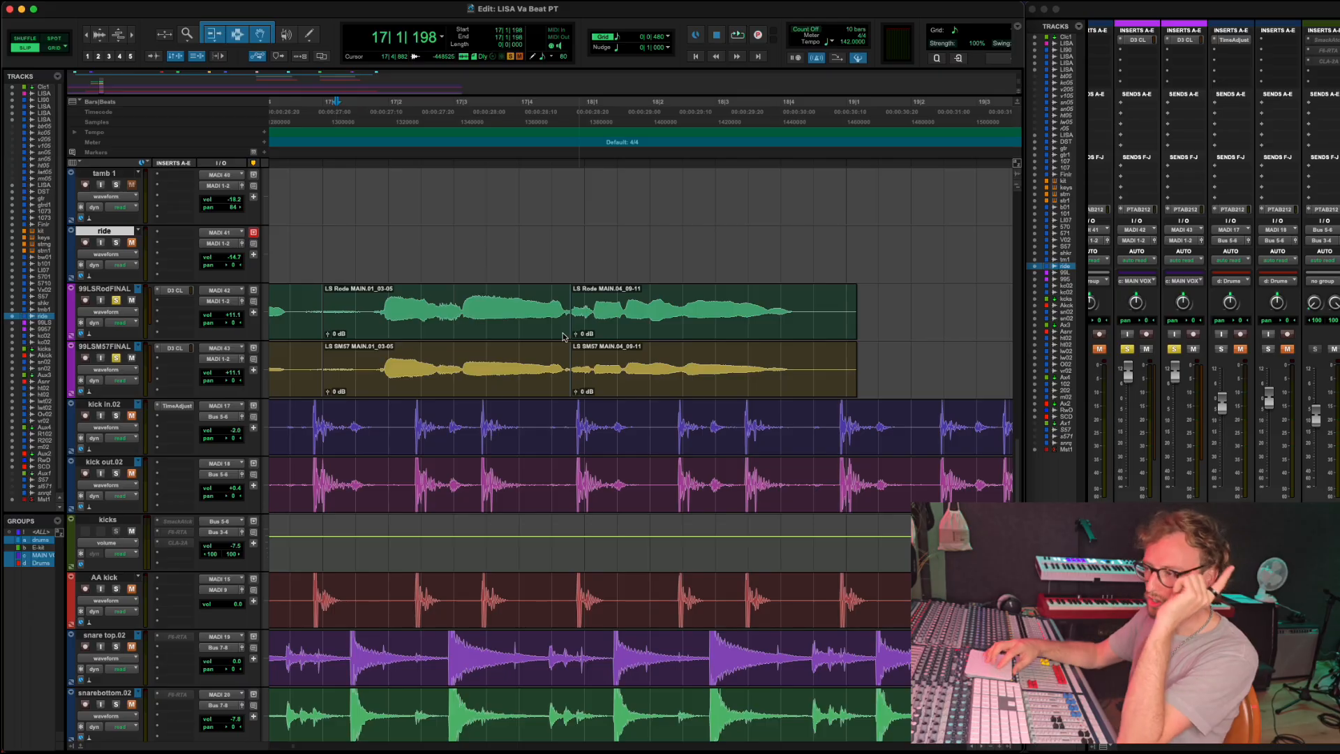
Create a very short crossfade between the MAIN.01 and MAIN.04 clips at 17|4|759 on both FINAL tracks.
scroll(574, 322, up, 5)
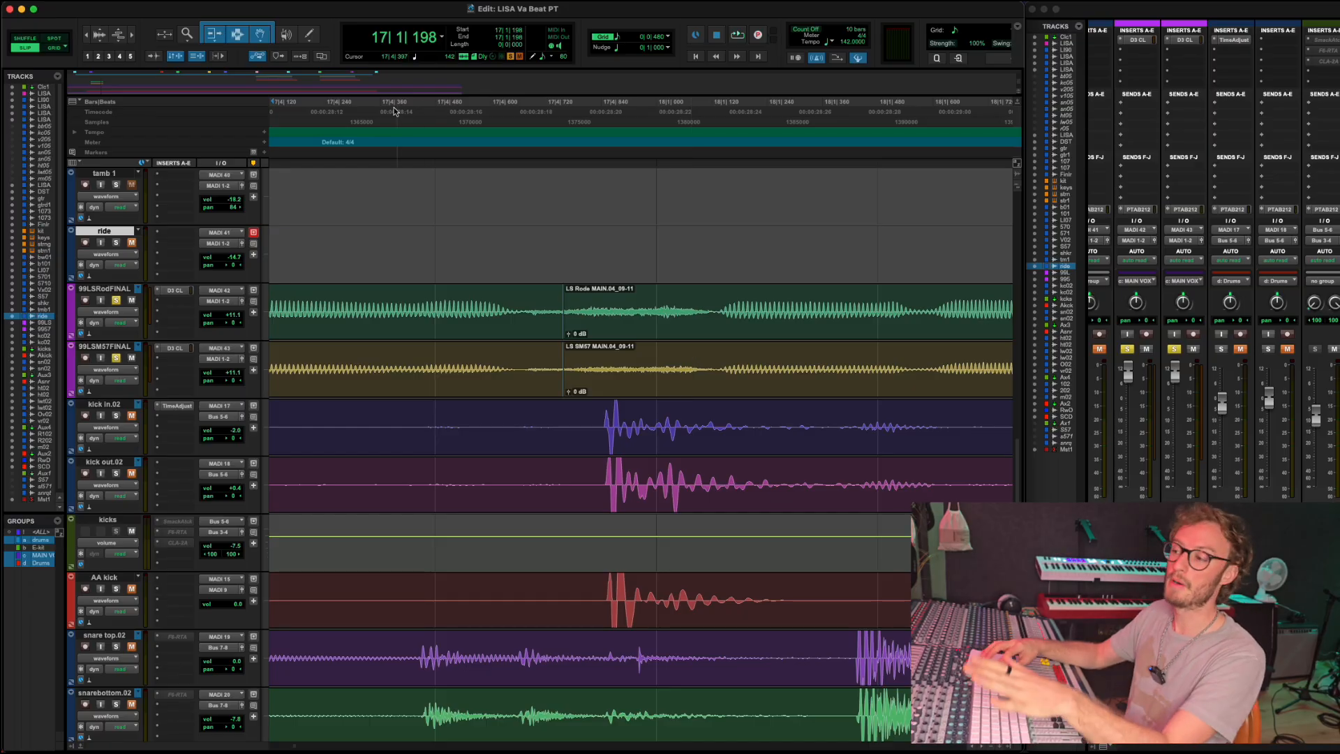
scroll(560, 335, up, 3)
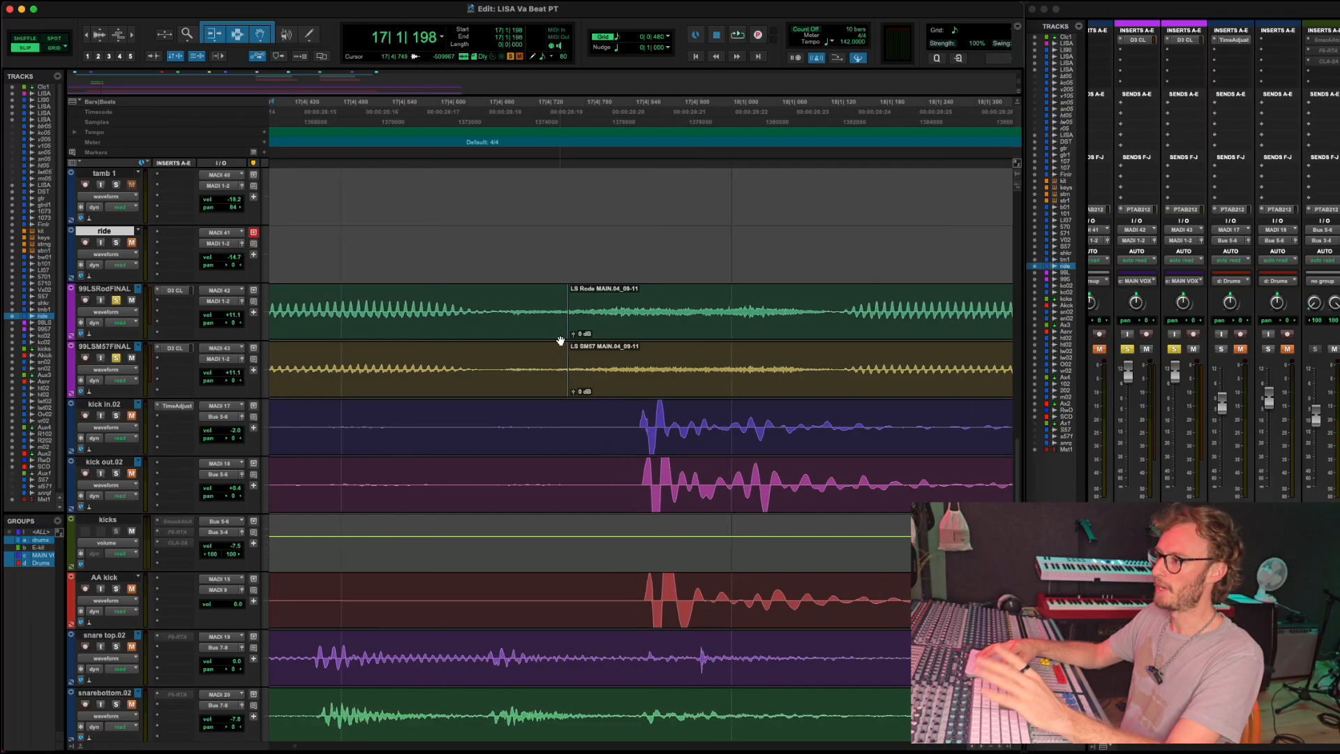
scroll(574, 336, up, 4)
scroll(558, 287, up, 2)
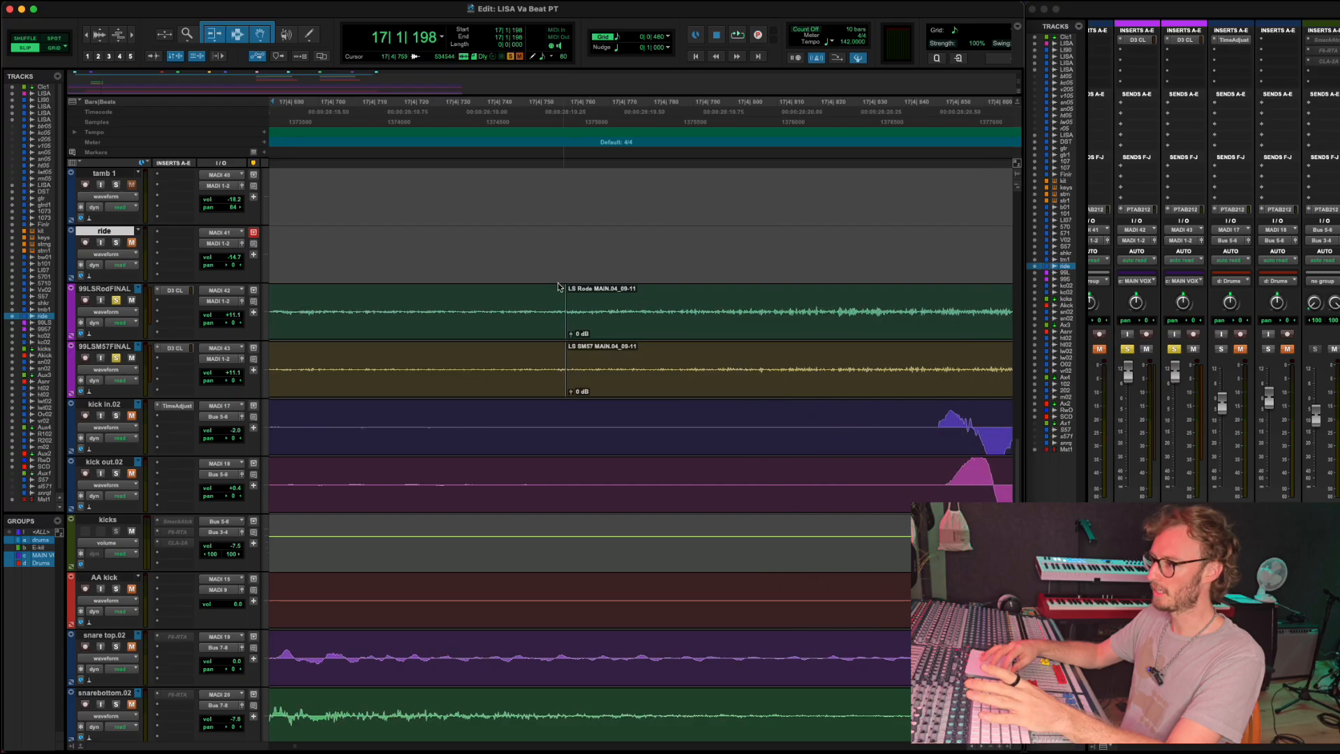
click(565, 336)
mouse_move(563, 334)
mouse_down()
mouse_move(493, 332)
mouse_move(565, 338)
mouse_up()
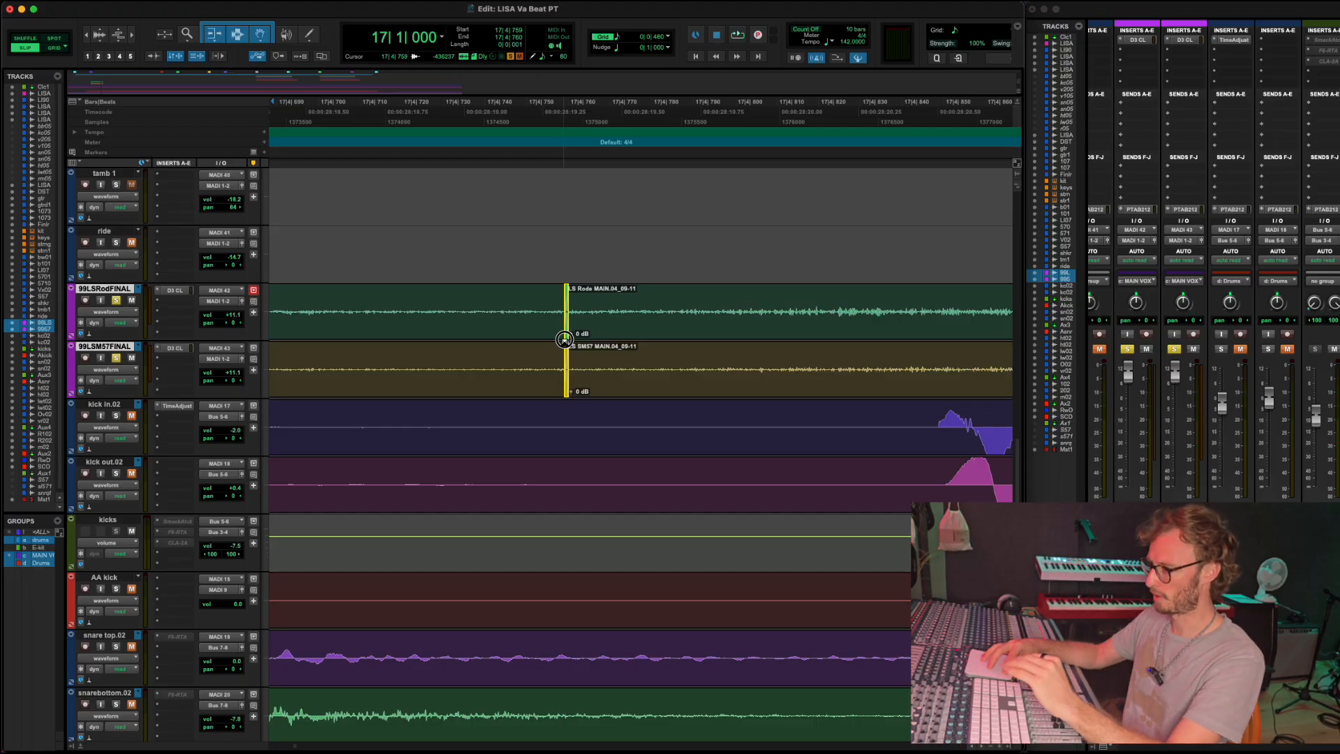
click(565, 340)
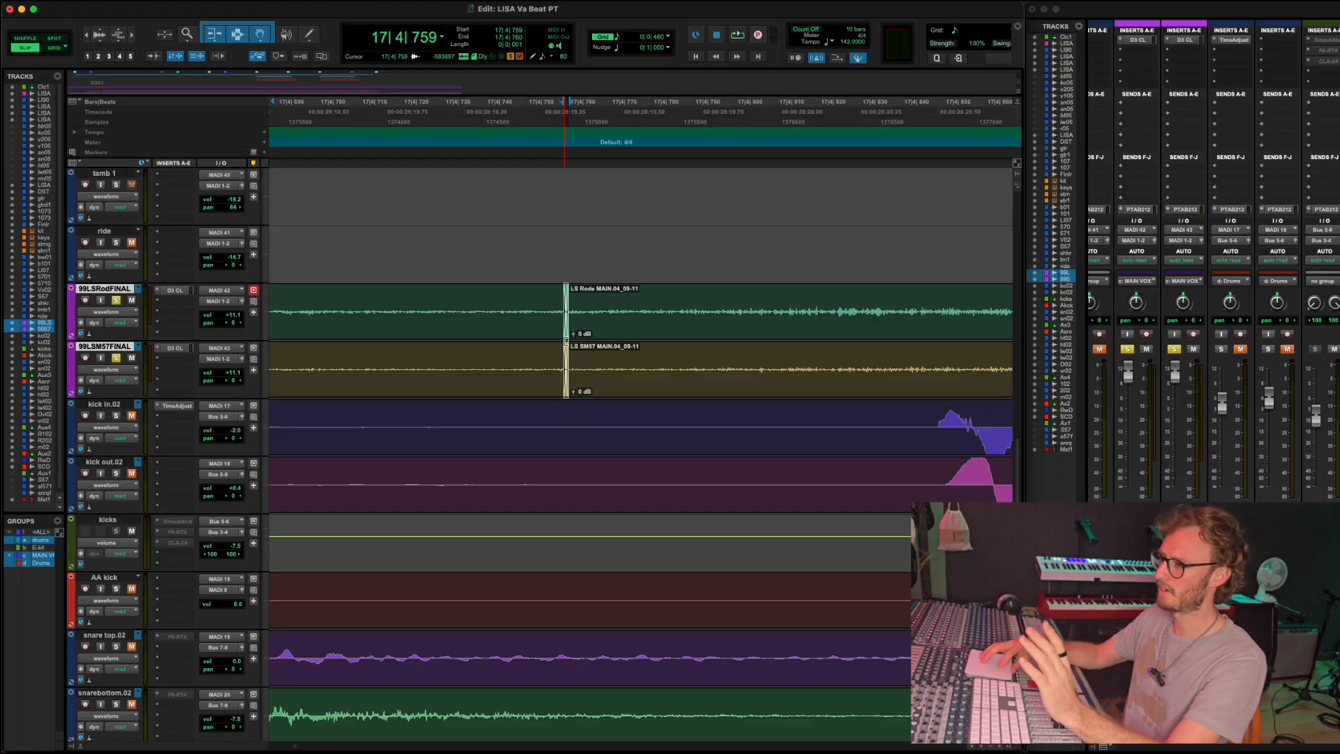
Listen to the crossfaded transition between the MAIN.01 and MAIN.04 clips, starting from 17|1|765.
scroll(565, 345, down, 5)
scroll(565, 344, down, 10)
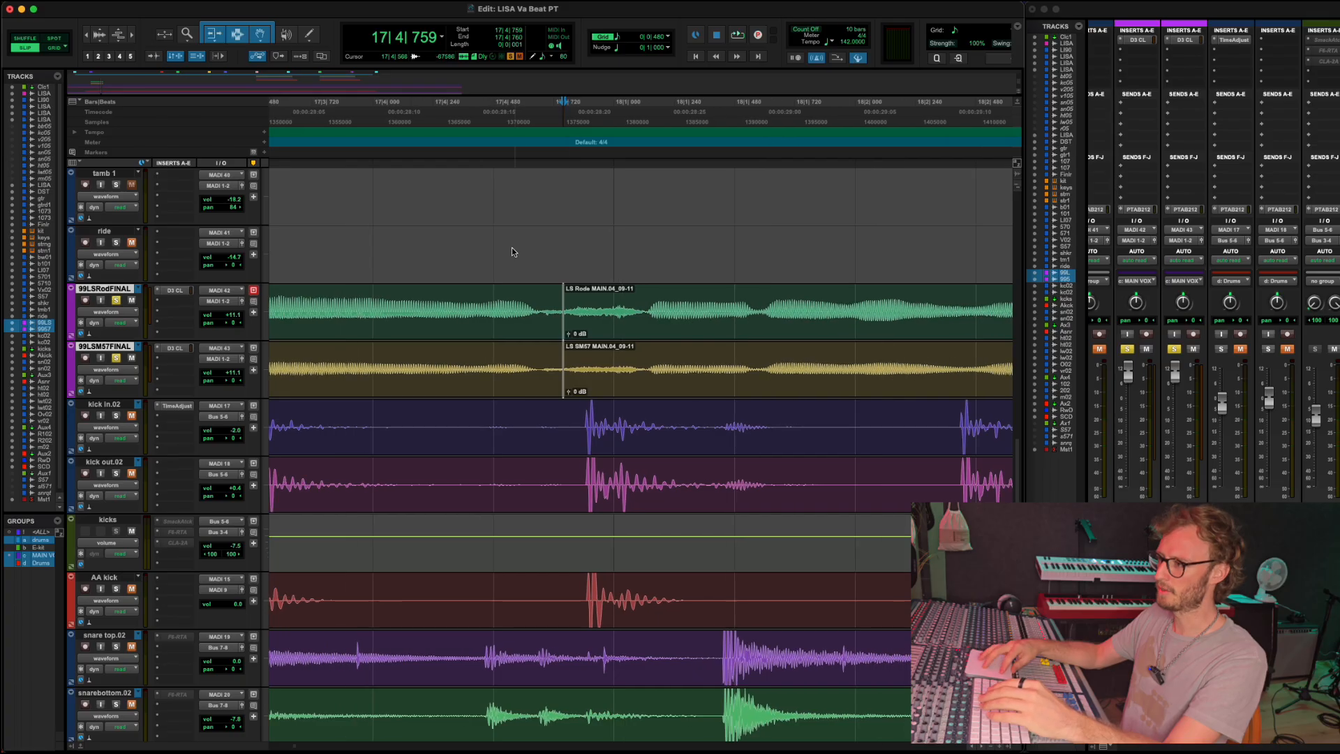
scroll(513, 250, down, 2)
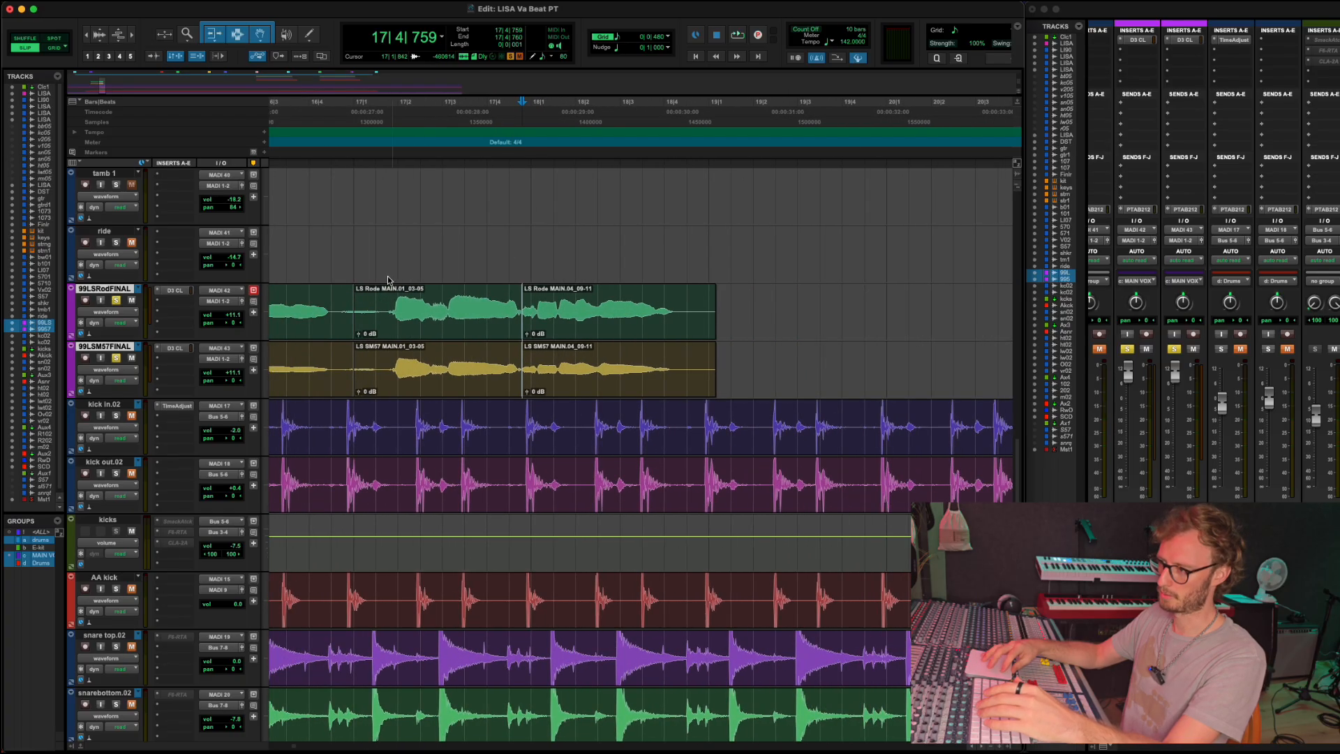
click(389, 239)
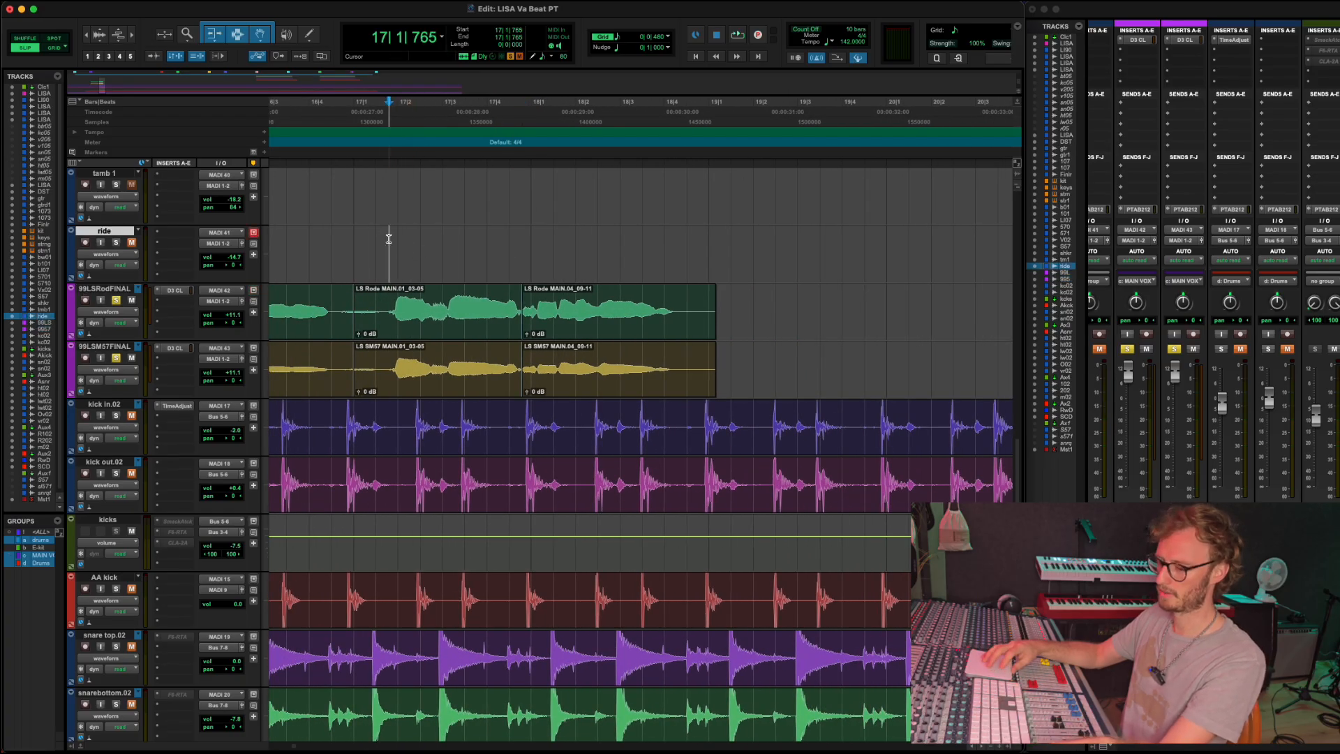
key(space)
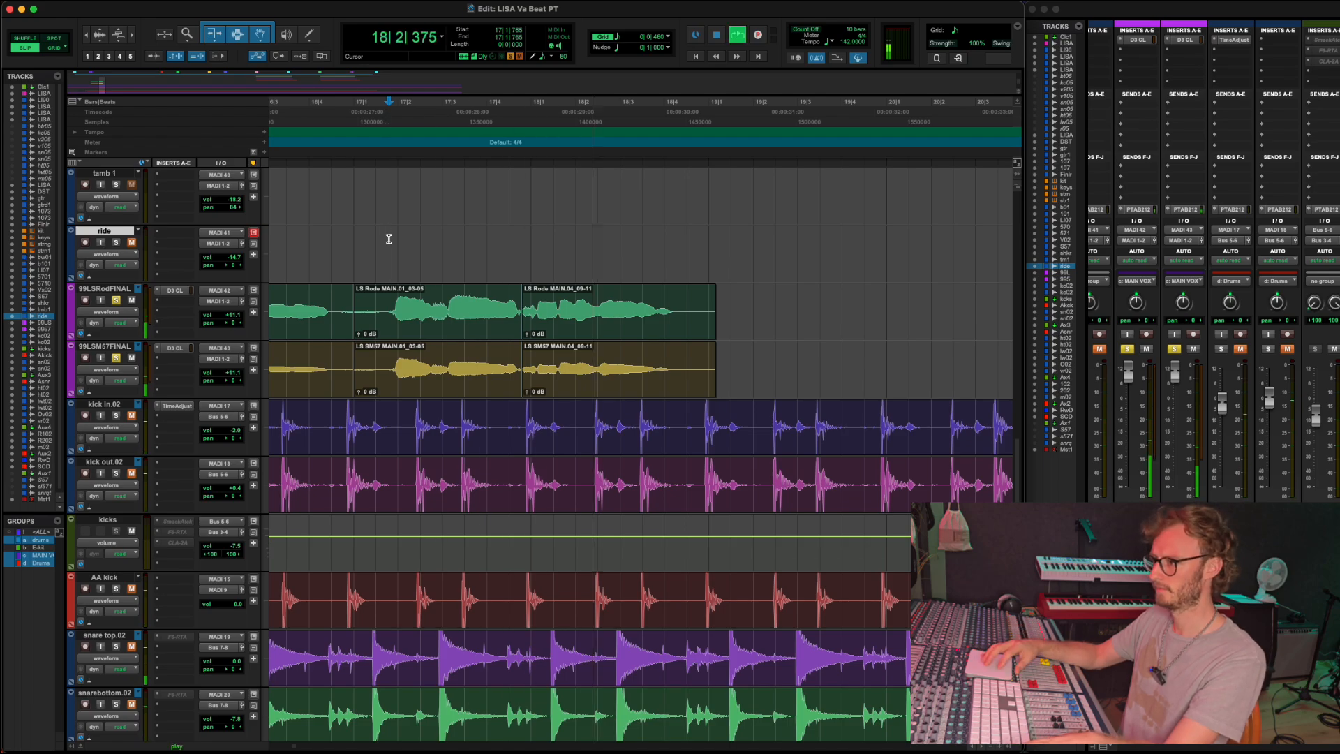
key(space)
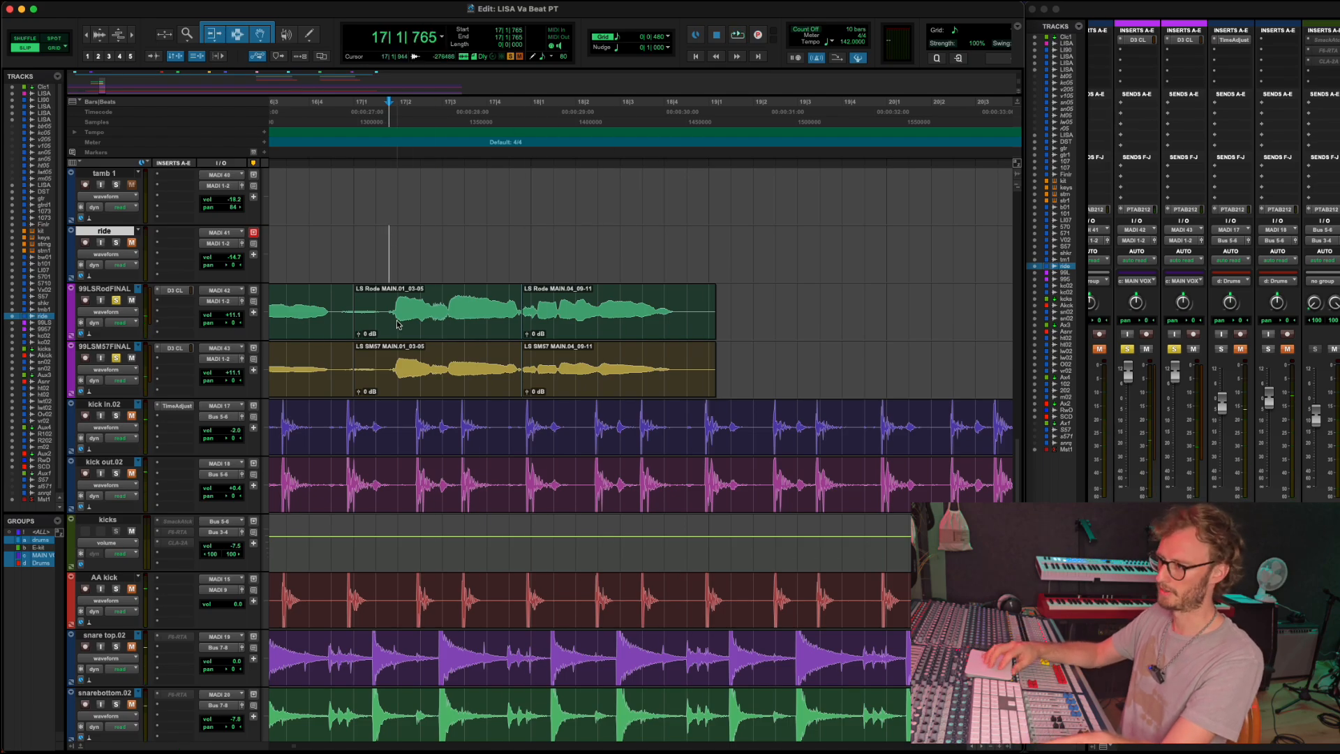
Listen to the transition into the MAIN.01 clips on the FINAL tracks, starting from 16|4|465.
scroll(398, 324, up, 5)
scroll(398, 324, left, 5)
scroll(589, 282, up, 5)
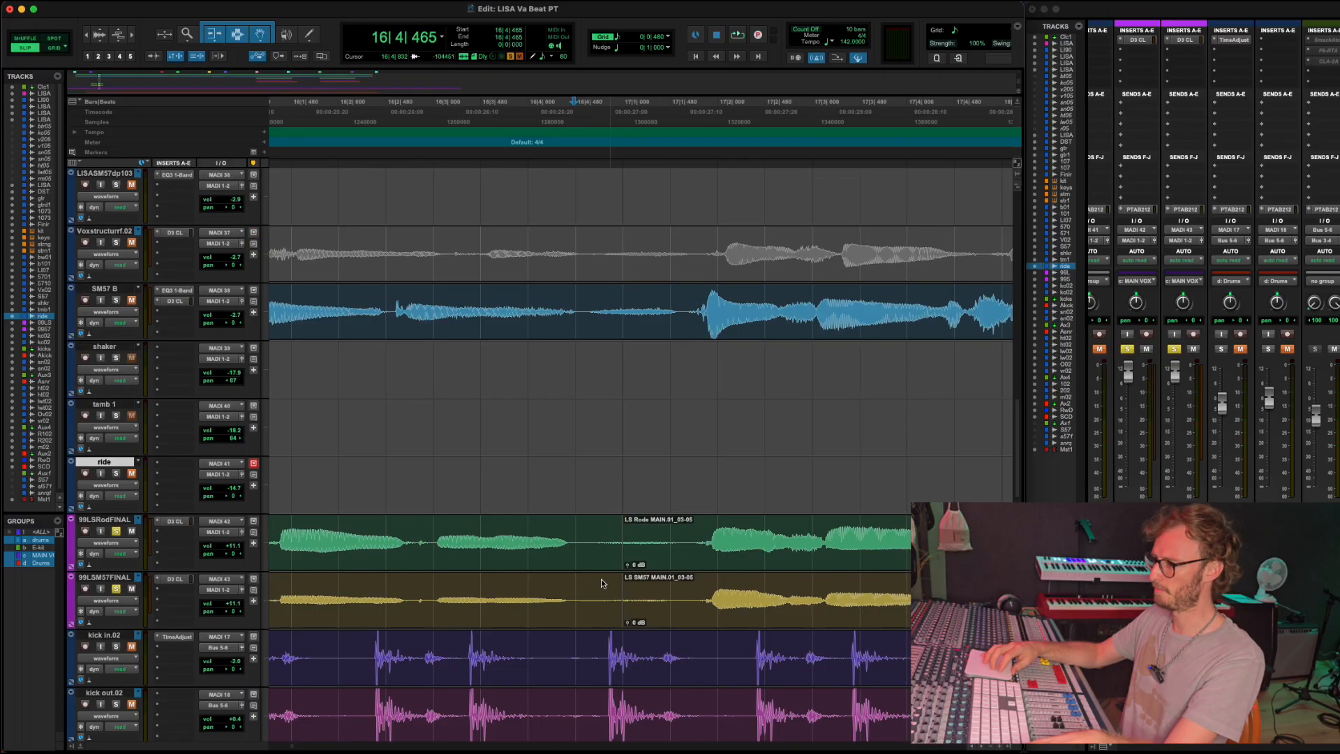
key(space)
key(space)
key(space)
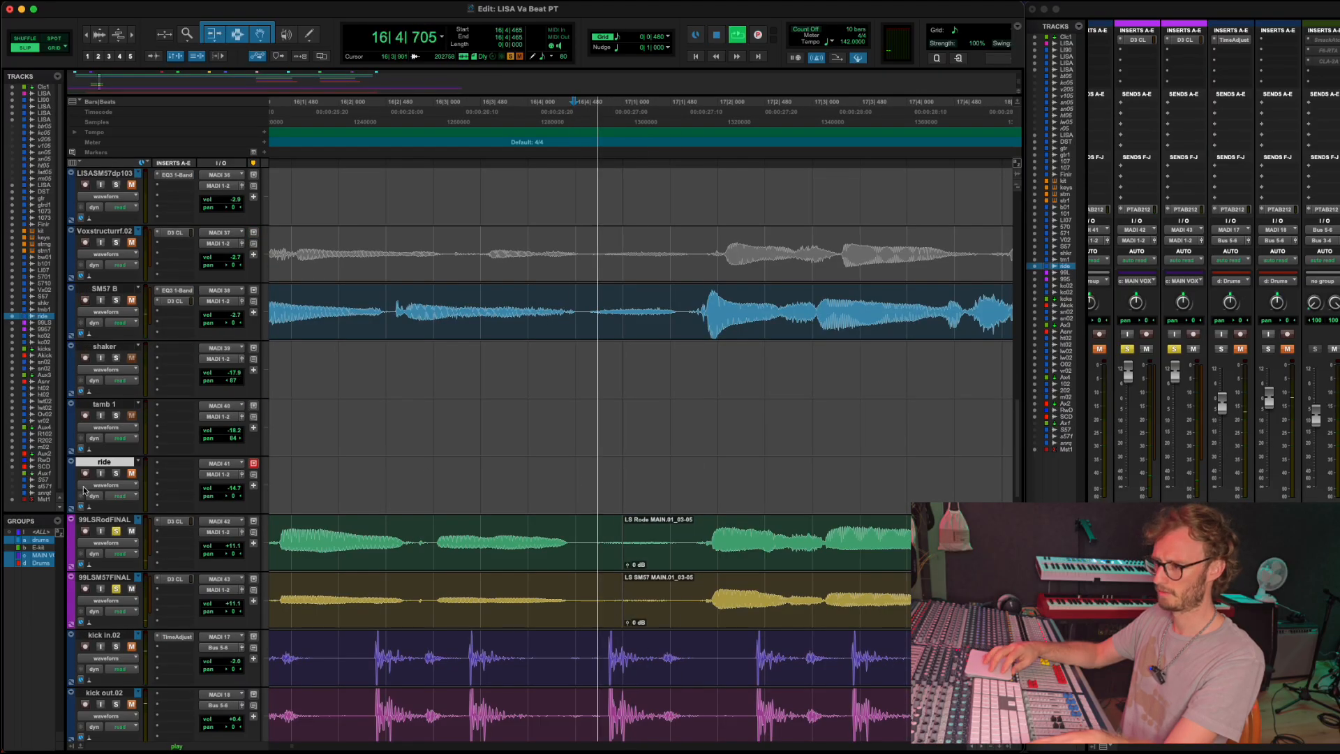
key(space)
key(space)
key(space)
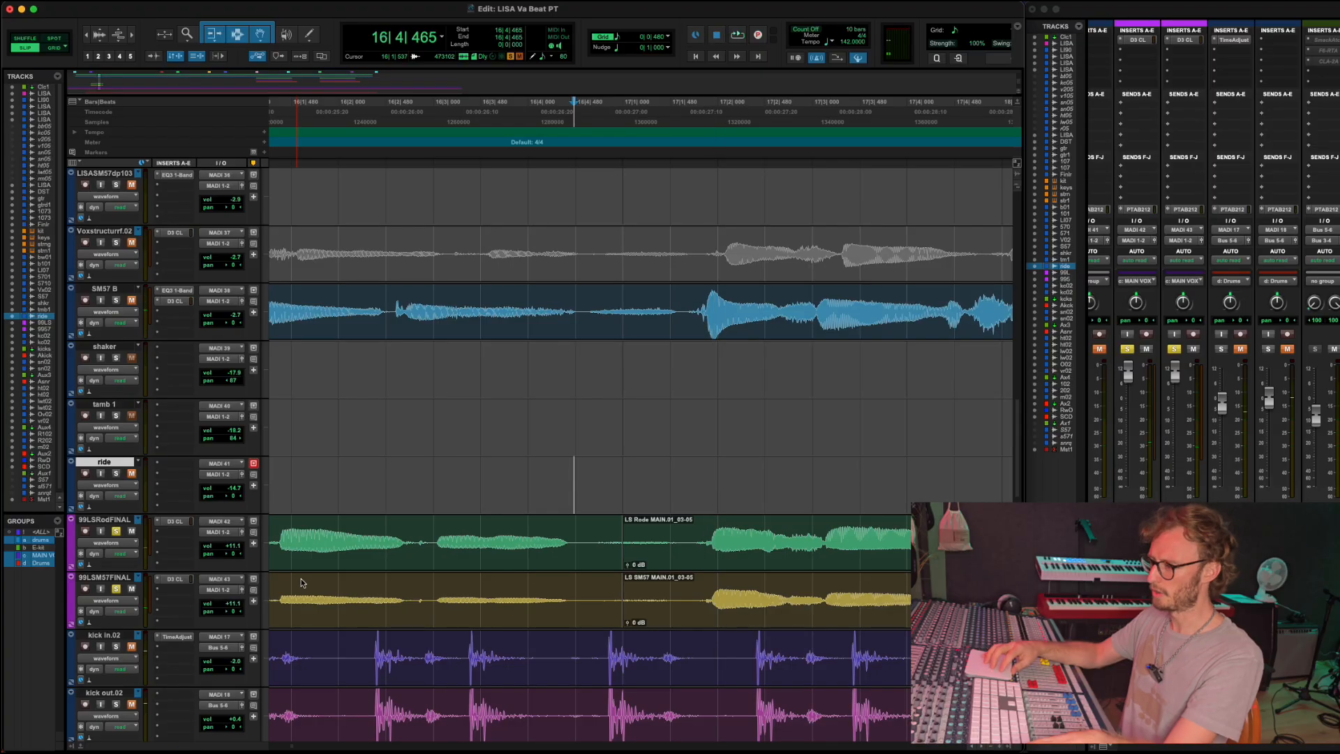
Listen to the breath around the start of the MAIN.01 clips, starting from 16|3|951.
scroll(637, 541, up, 2)
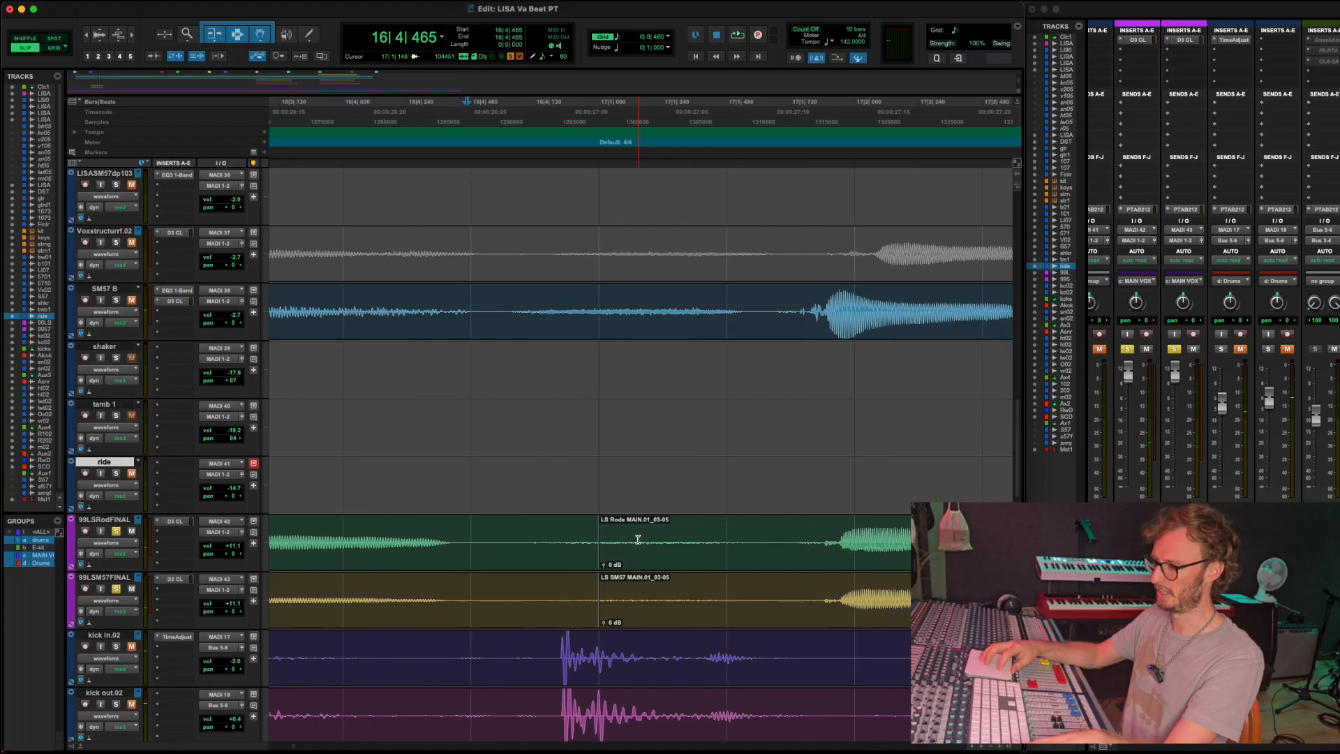
click(341, 478)
key(space)
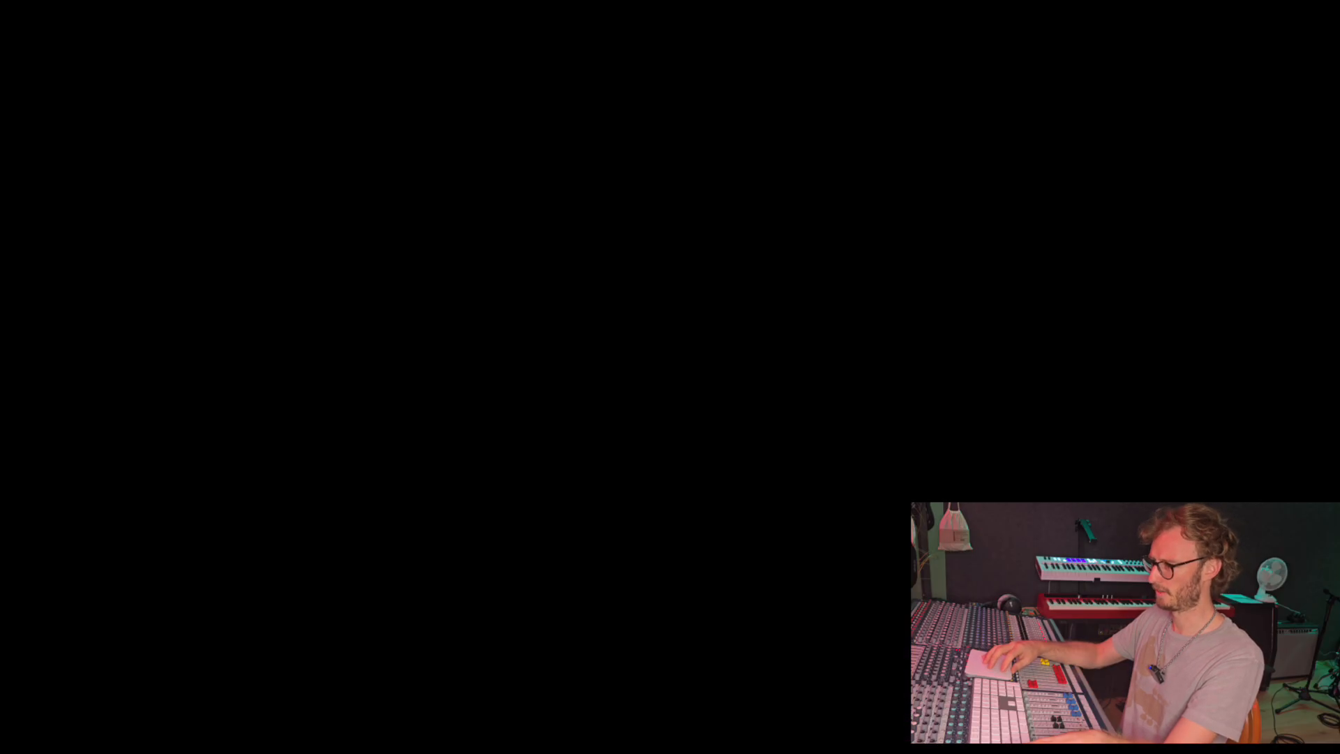
key(space)
key(space)
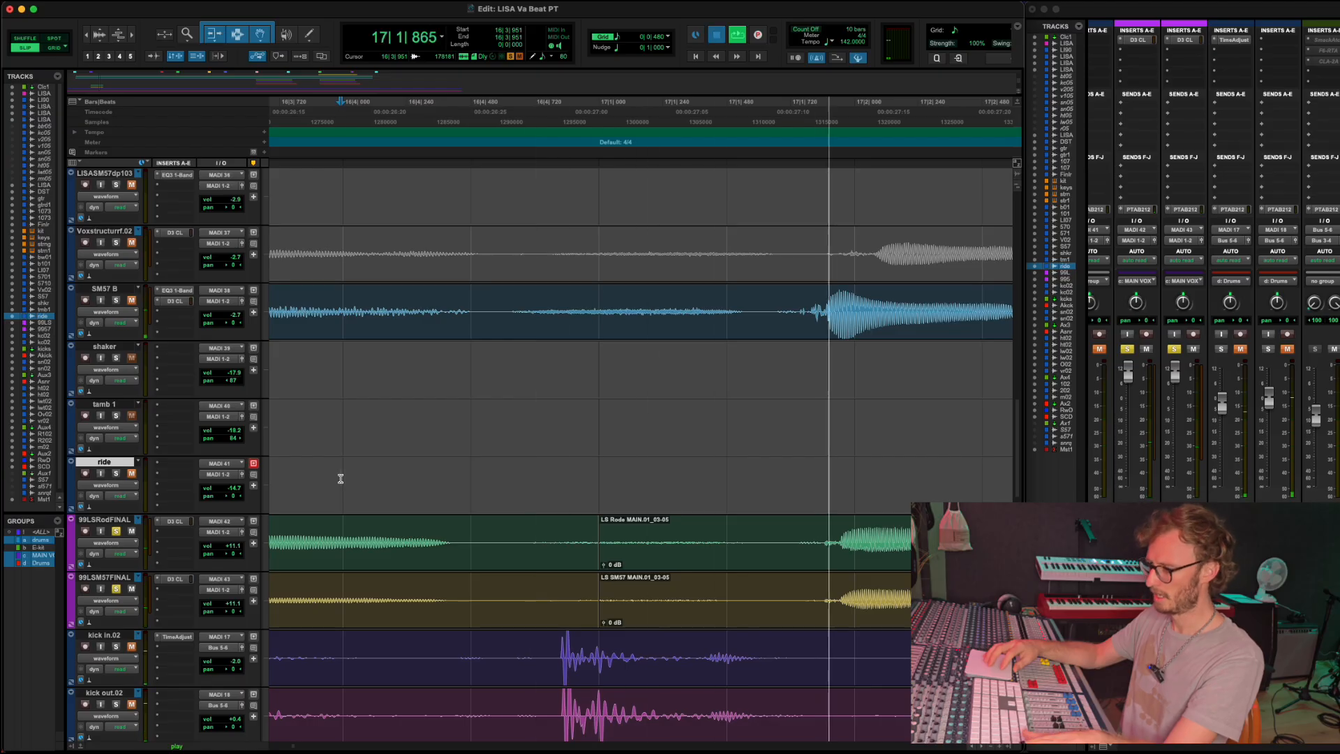
key(space)
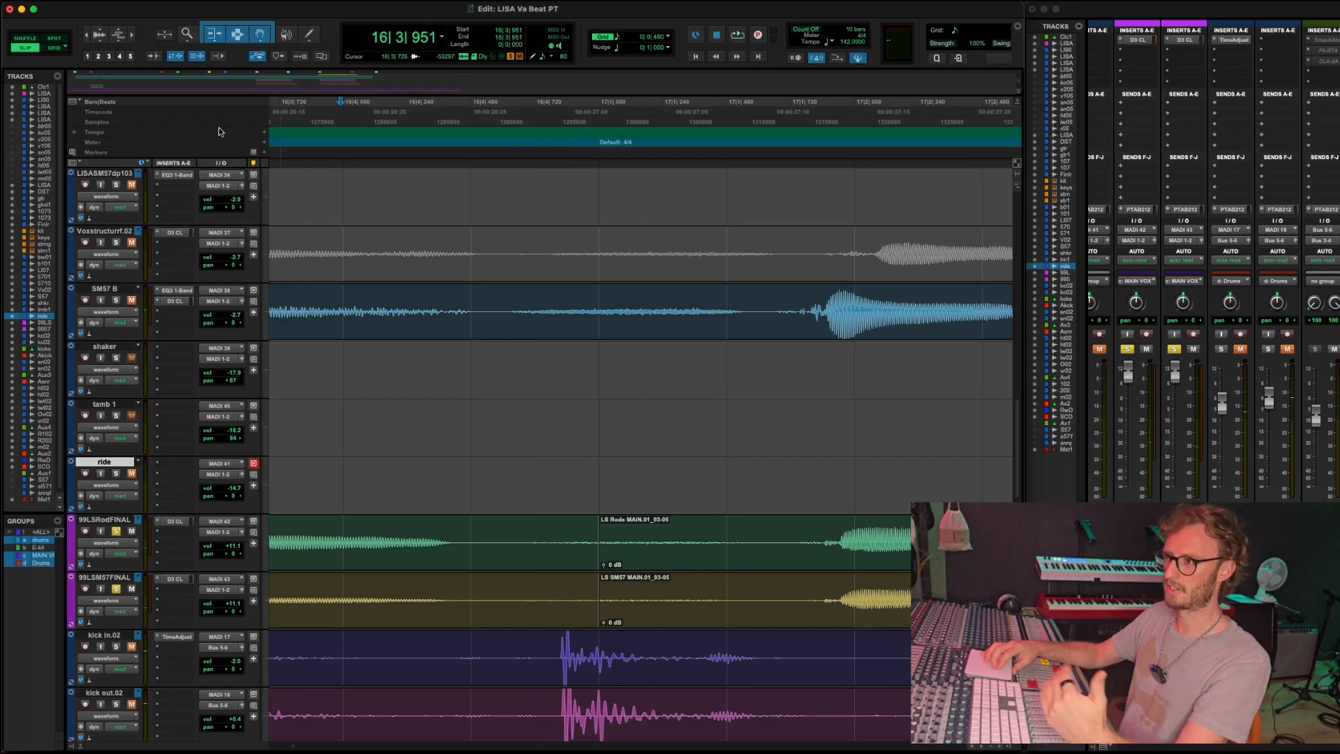
Enlarge the audio waveforms vertically and replay the passage leading into the MAIN.01 clips from 16|3|951.
click(99, 32)
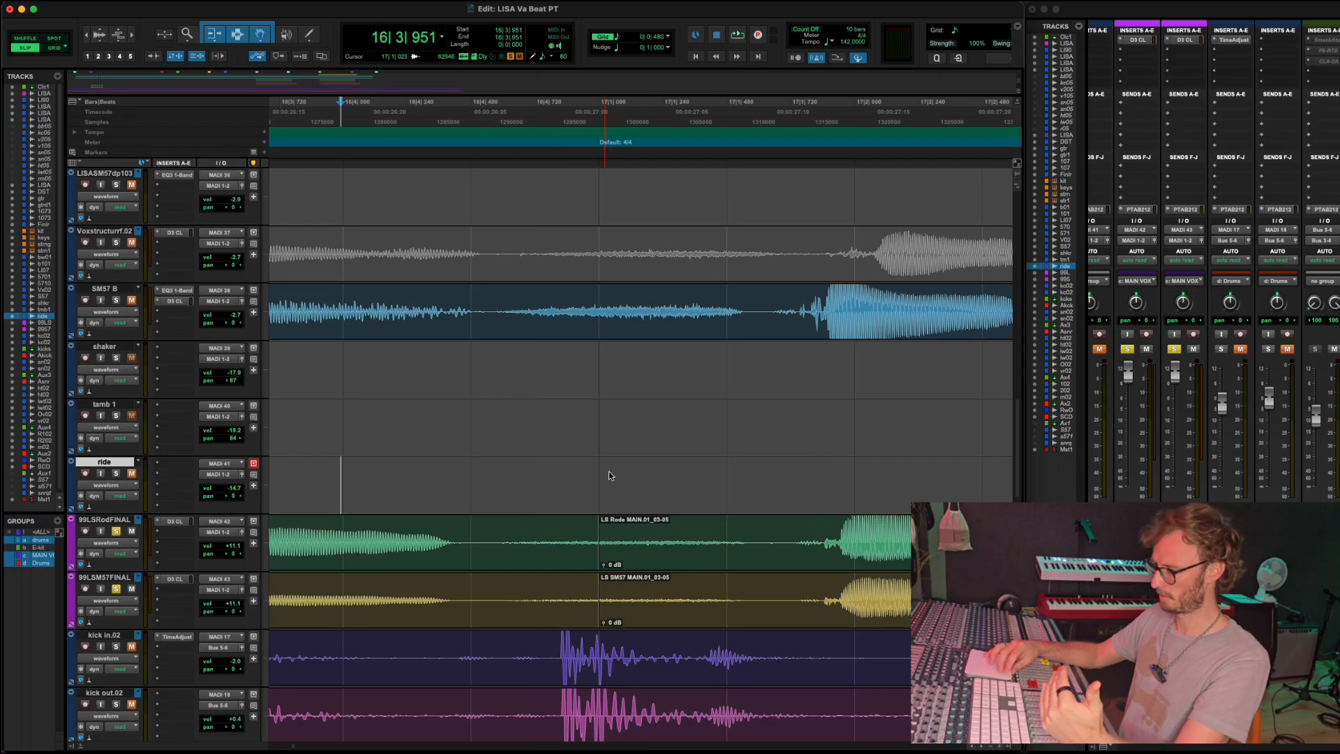
key(space)
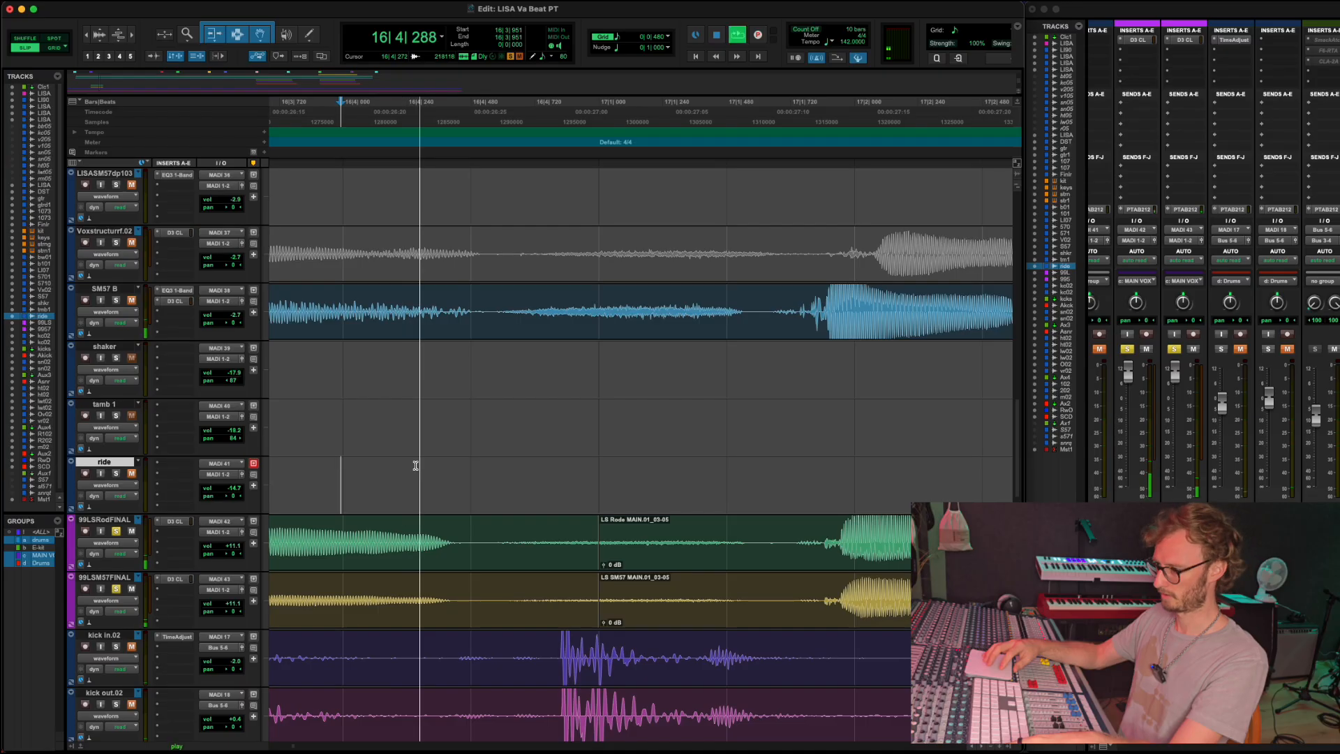
key(space)
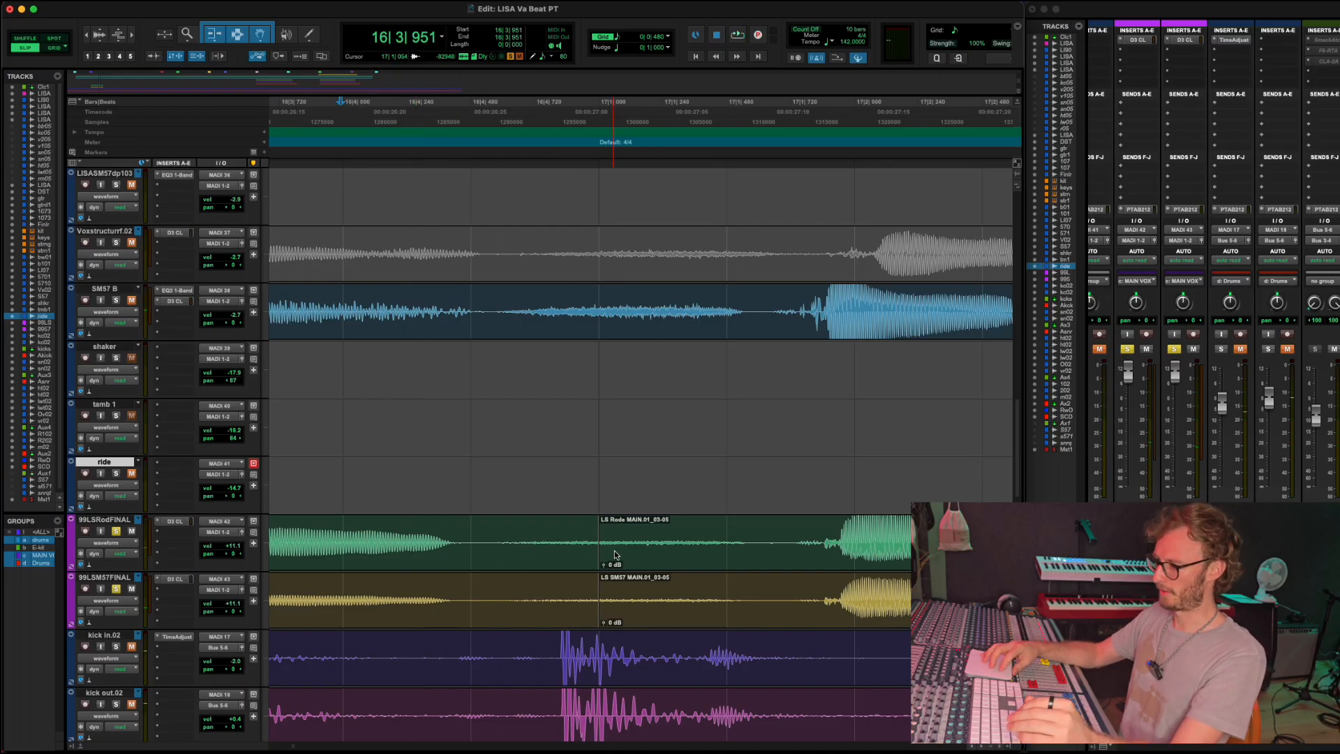
Extend the clips before MAIN.01 with a short fade-out and start the MAIN.01 clips at 17|1|626 on both FINAL tracks.
drag(600, 555, 756, 557)
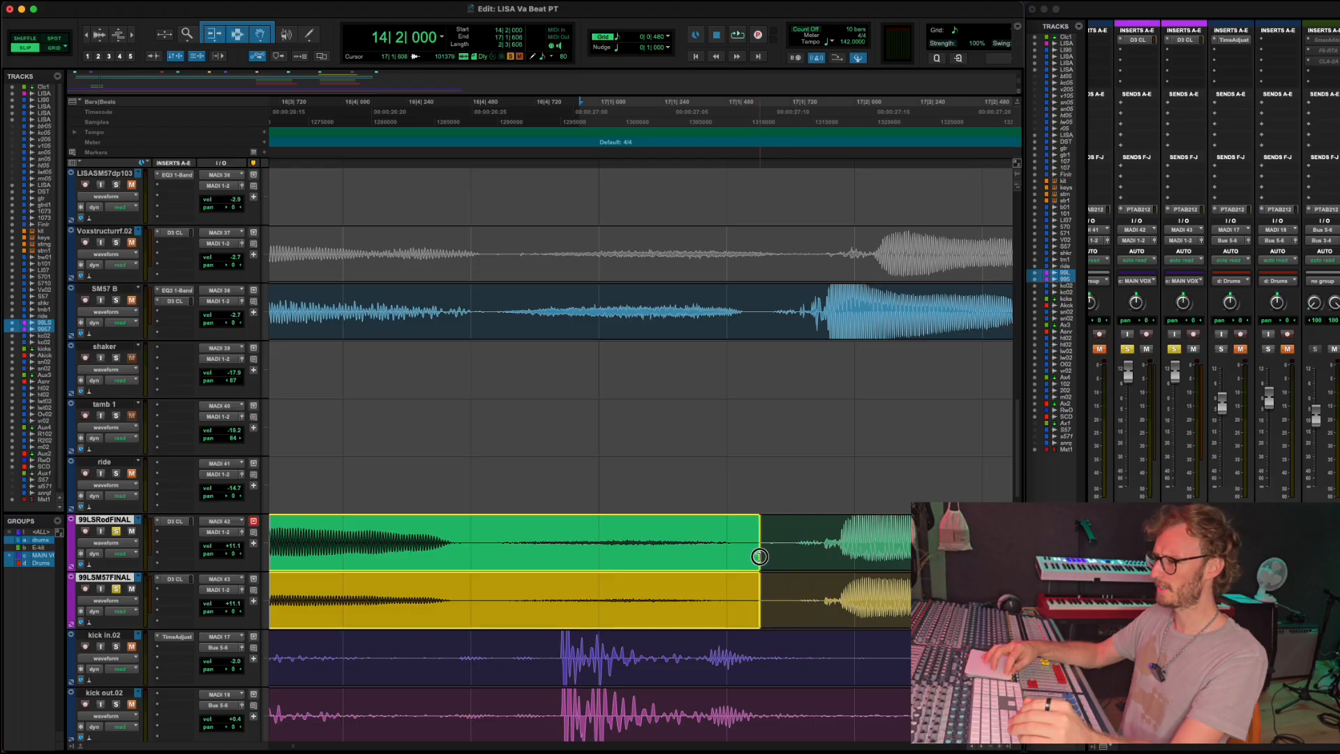
drag(759, 556, 748, 523)
click(768, 551)
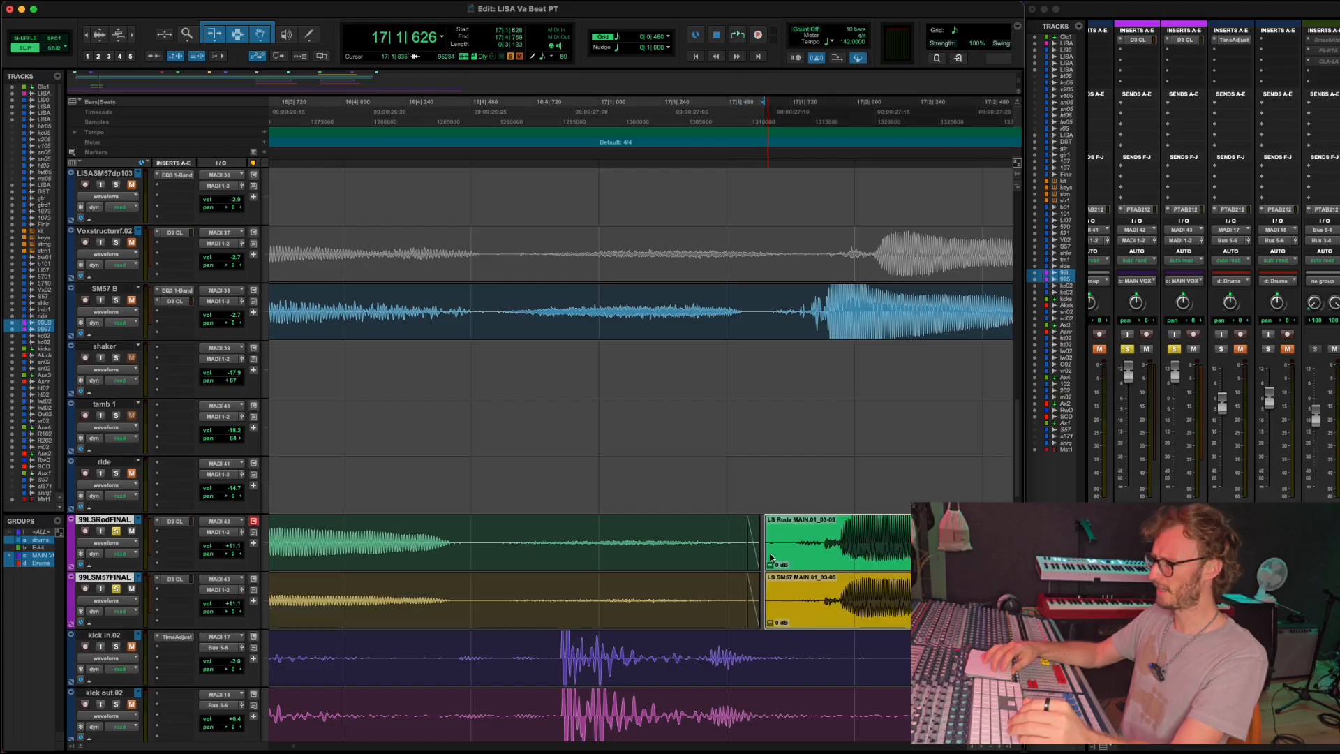
Magnify the waveforms further, listen to the start of the MAIN.01 clips from 17|1|626, and reduce the magnification again.
click(100, 35)
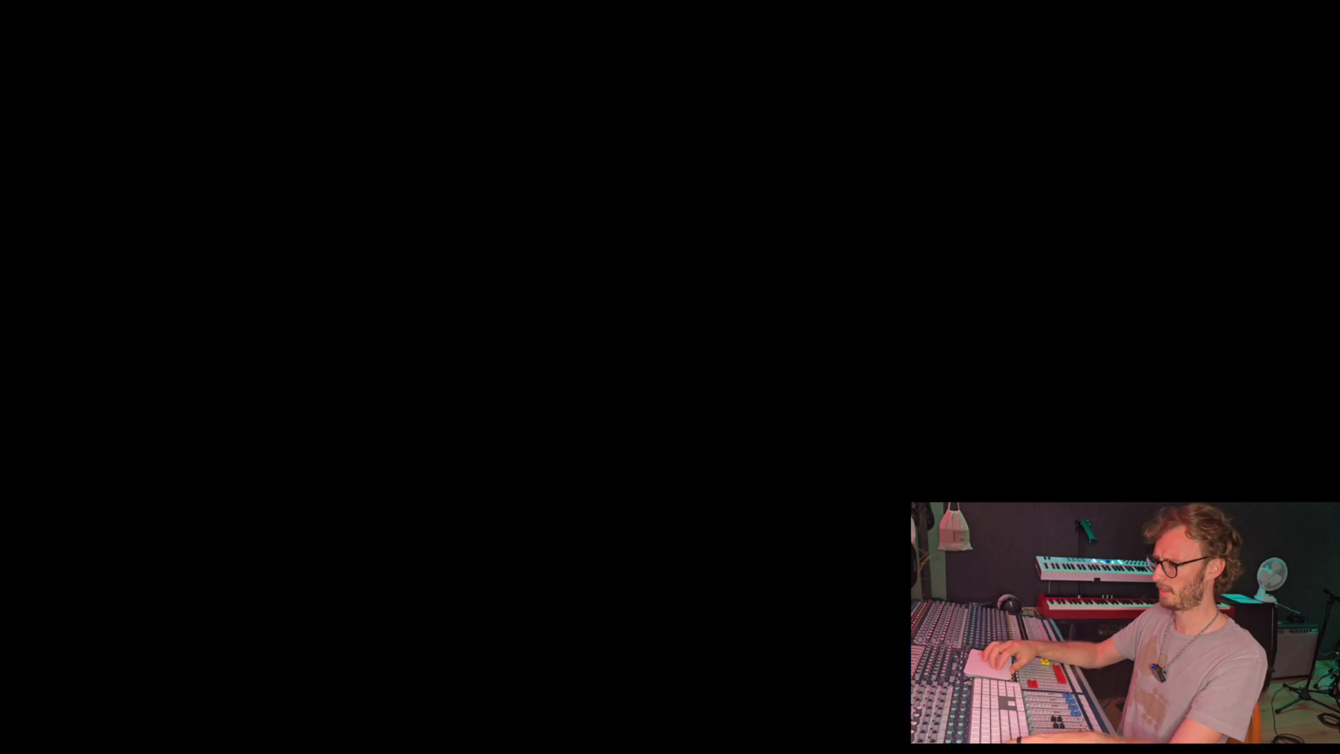
key(space)
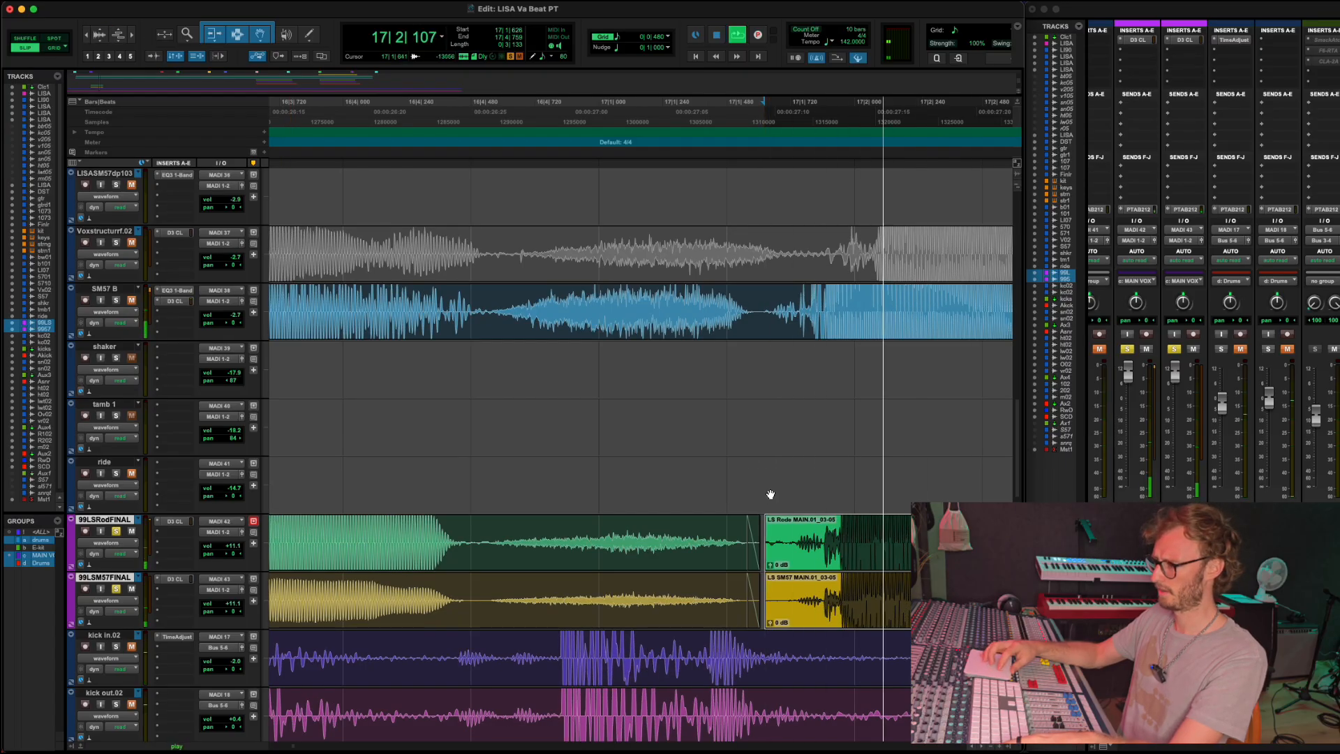
key(space)
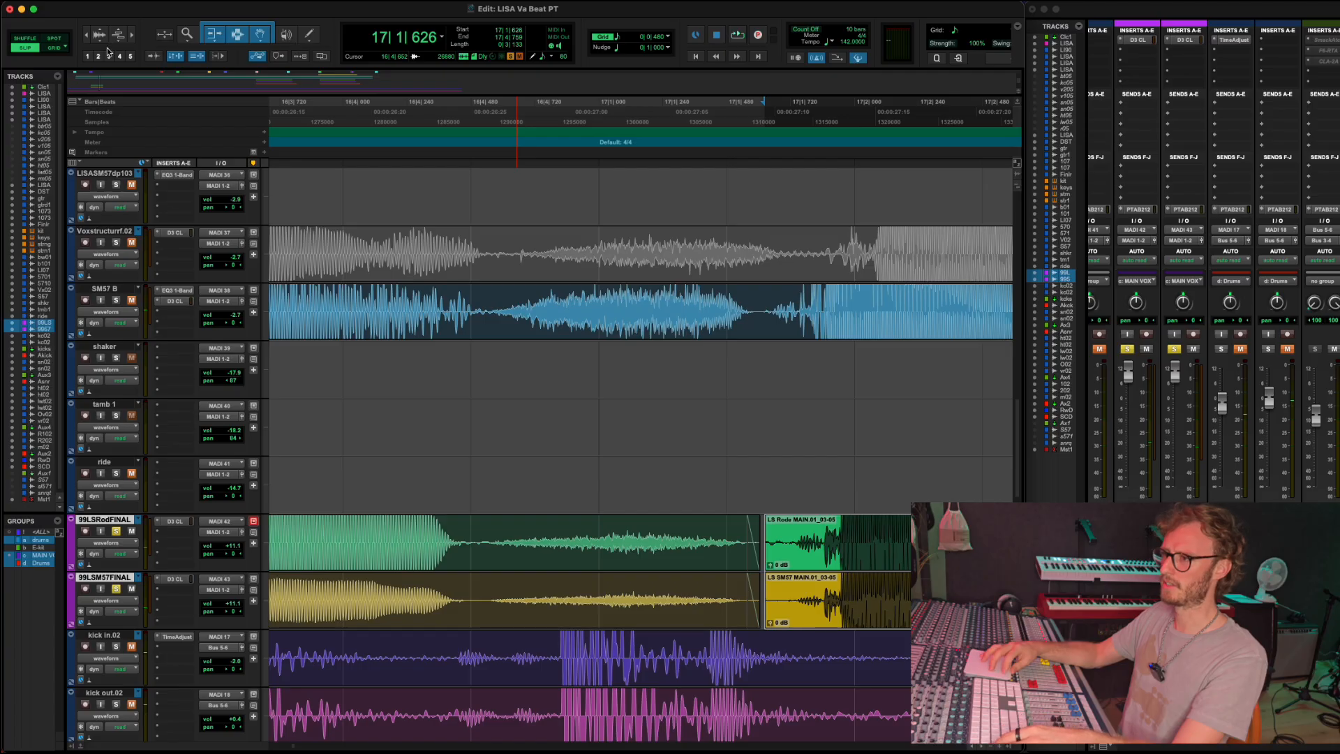
key(super+alt+bracketleft)
key(super+alt+bracketleft)
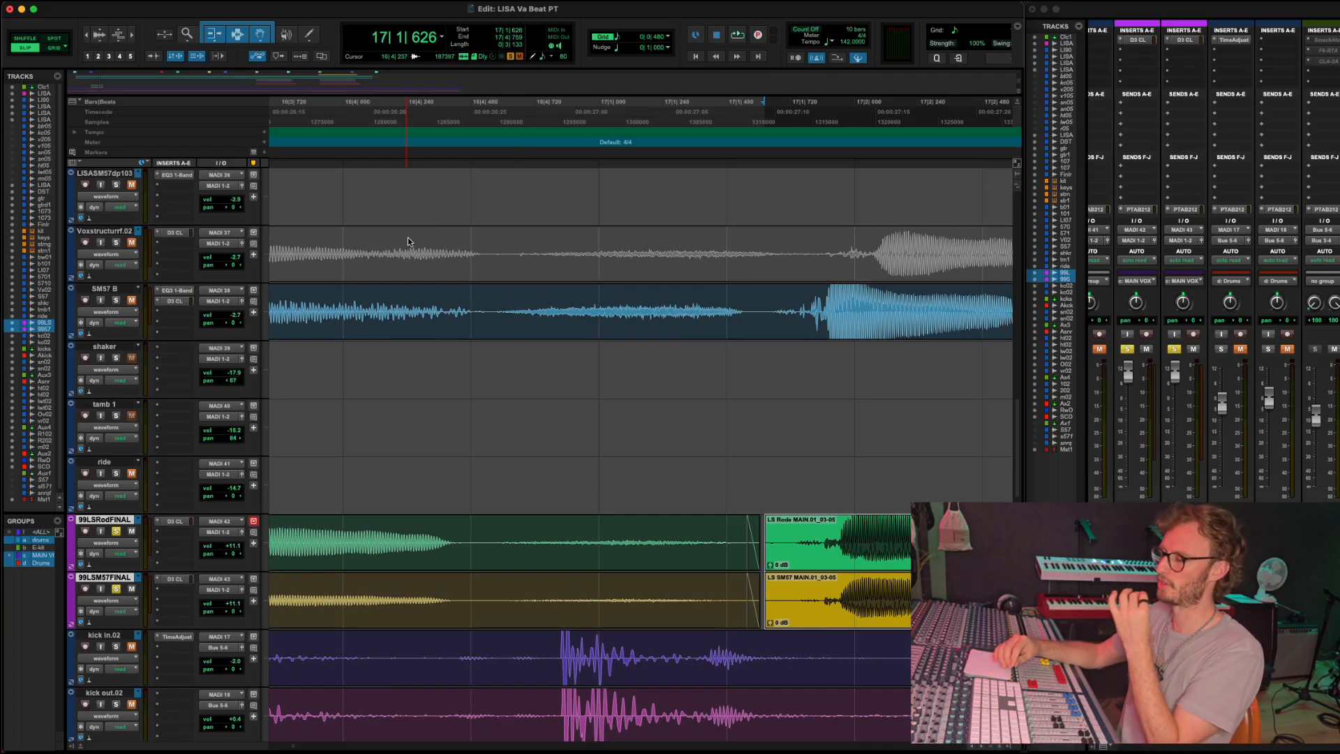
Trim the start of the MAIN.01 clips to 17|1|675 and add a short fade-in on both FINAL tracks.
click(407, 239)
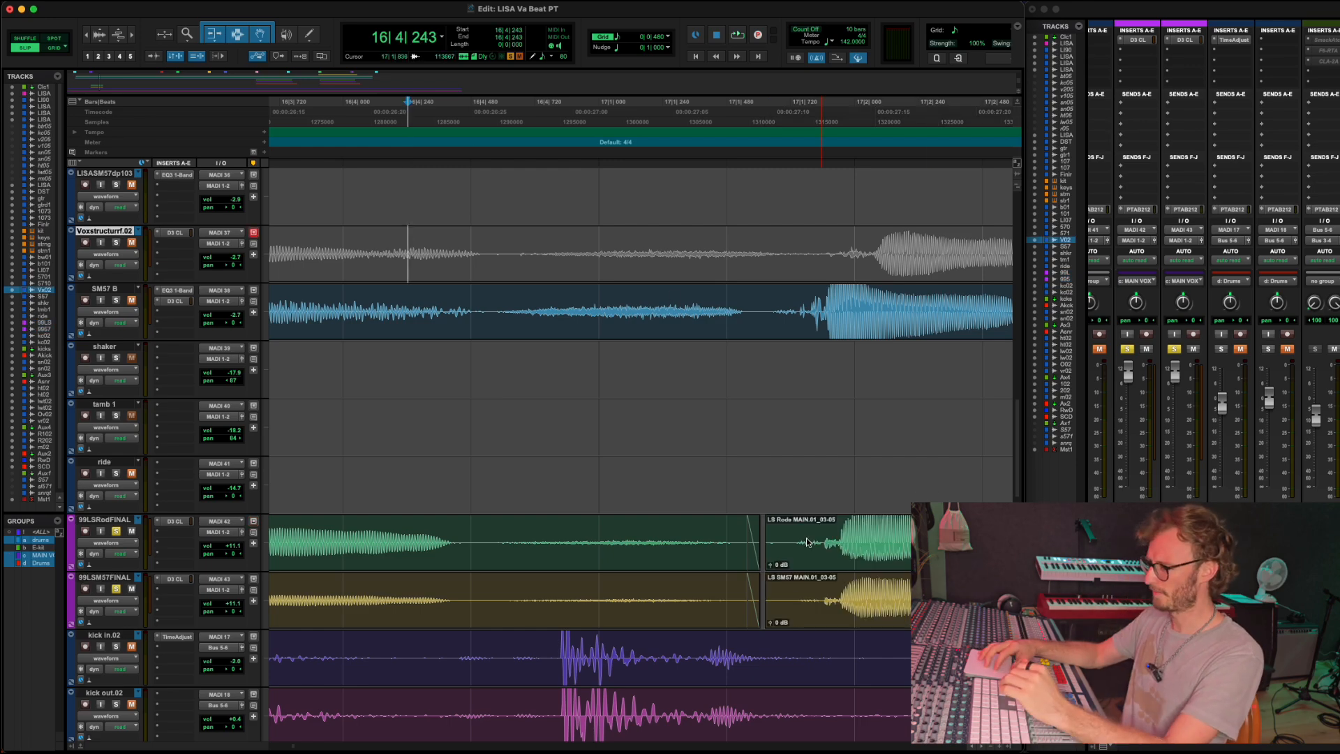
scroll(808, 539, up, 3)
scroll(754, 539, right, 3)
scroll(754, 538, right, 2)
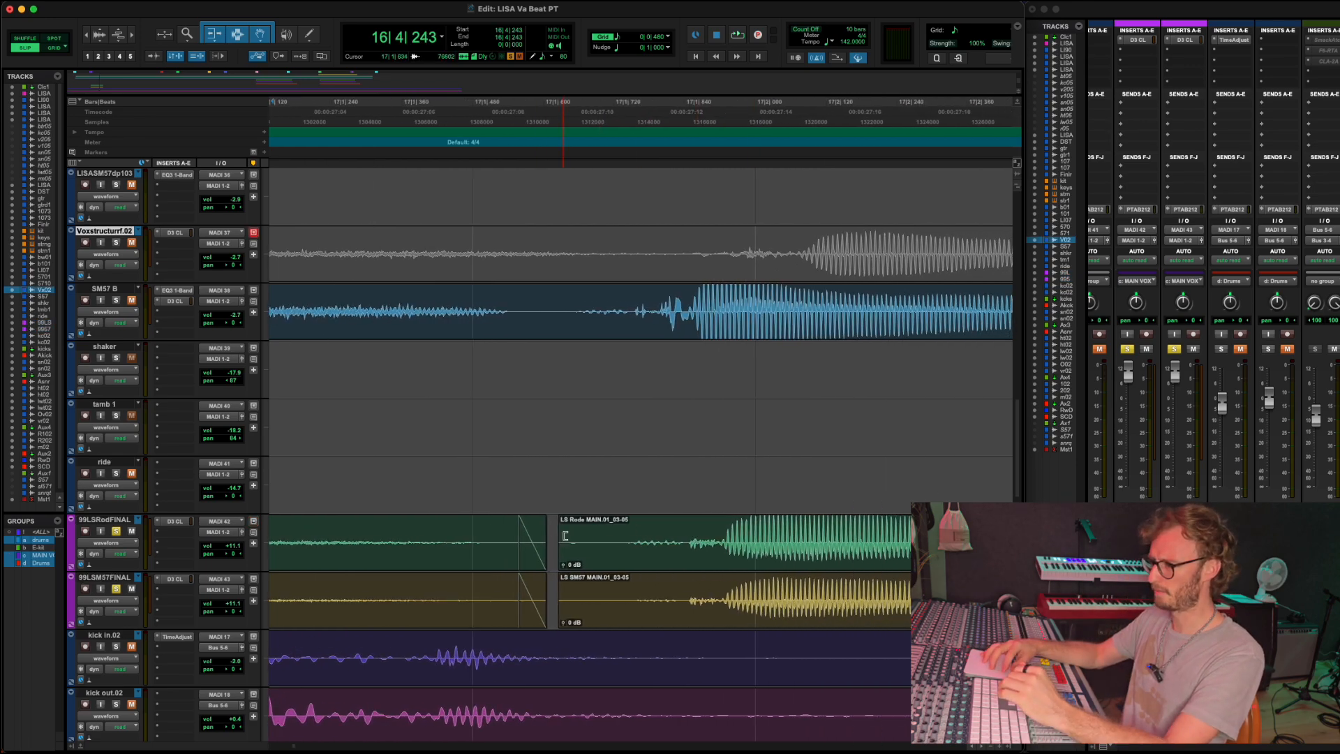
drag(565, 535, 610, 522)
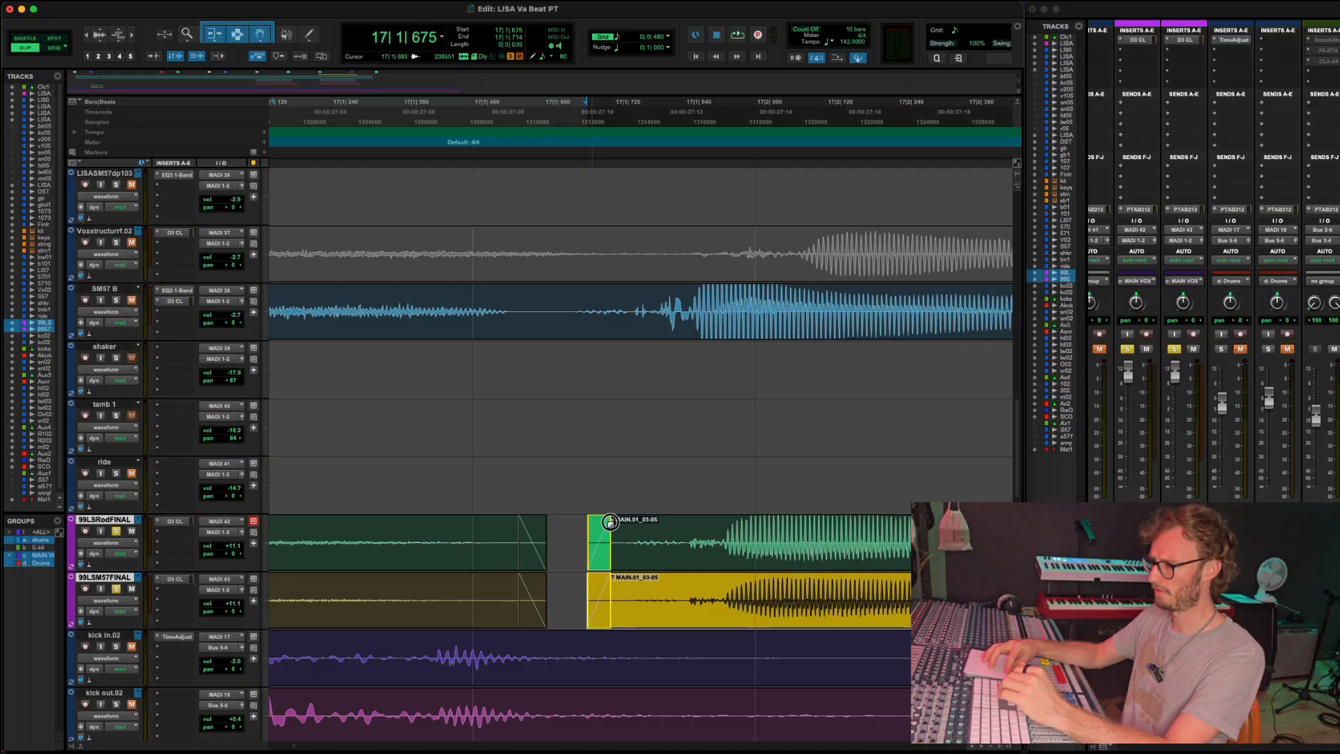
Play both FINAL vocal tracks from 16|2|553 to check the transition into the MAIN.01 clips.
scroll(610, 522, down, 10)
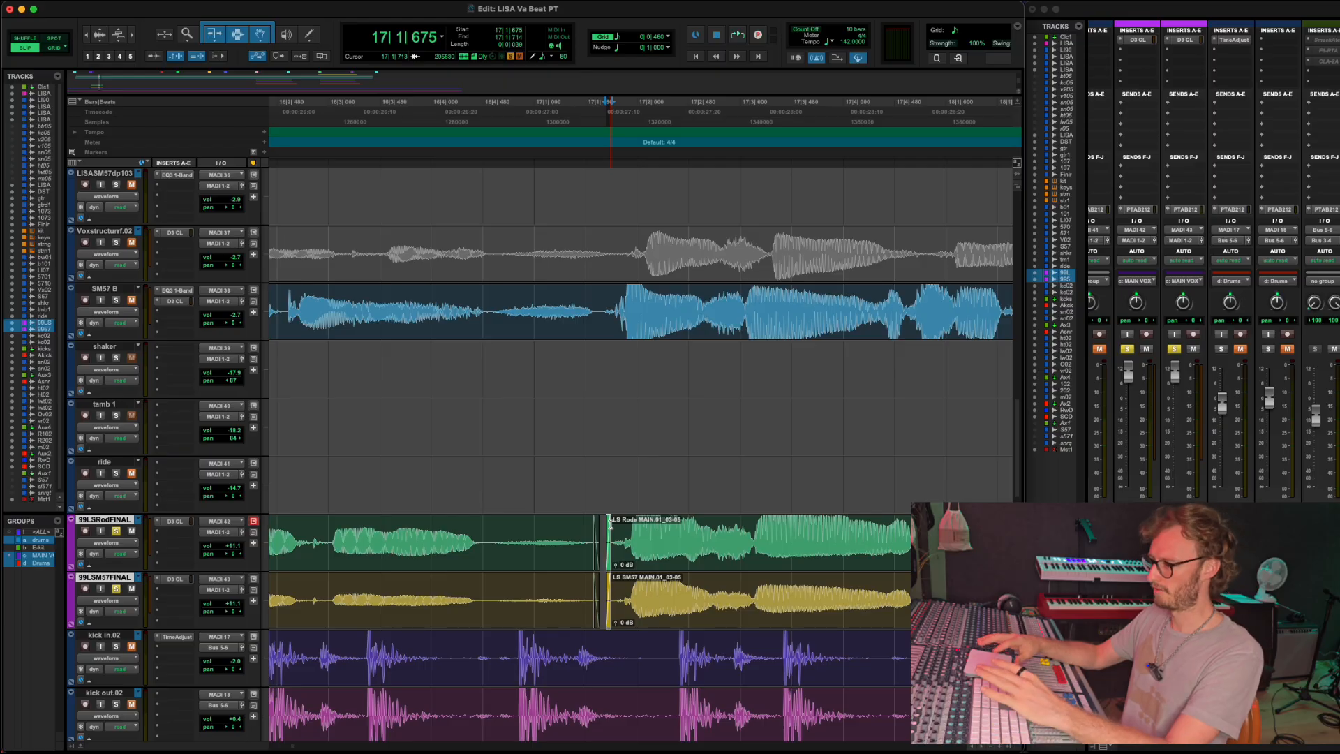
scroll(610, 522, down, 4)
click(540, 468)
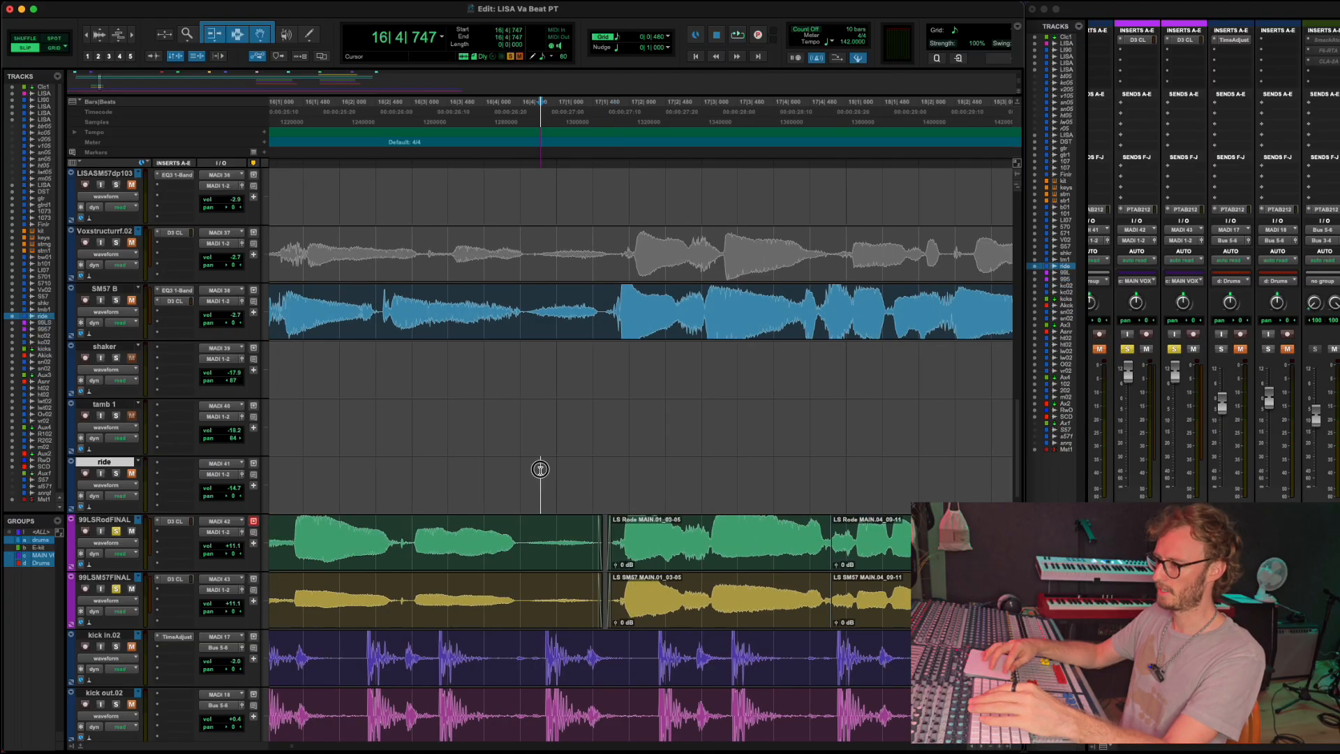
click(519, 470)
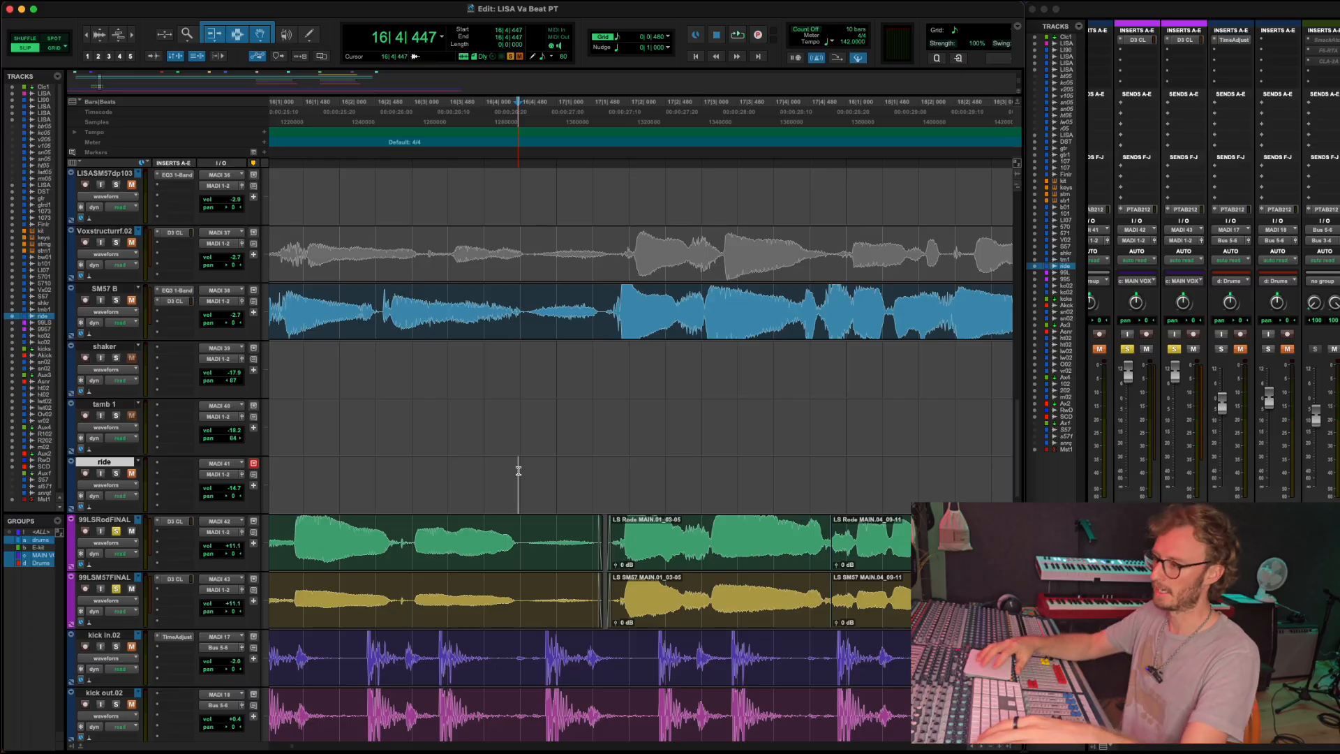
scroll(657, 517, right, 5)
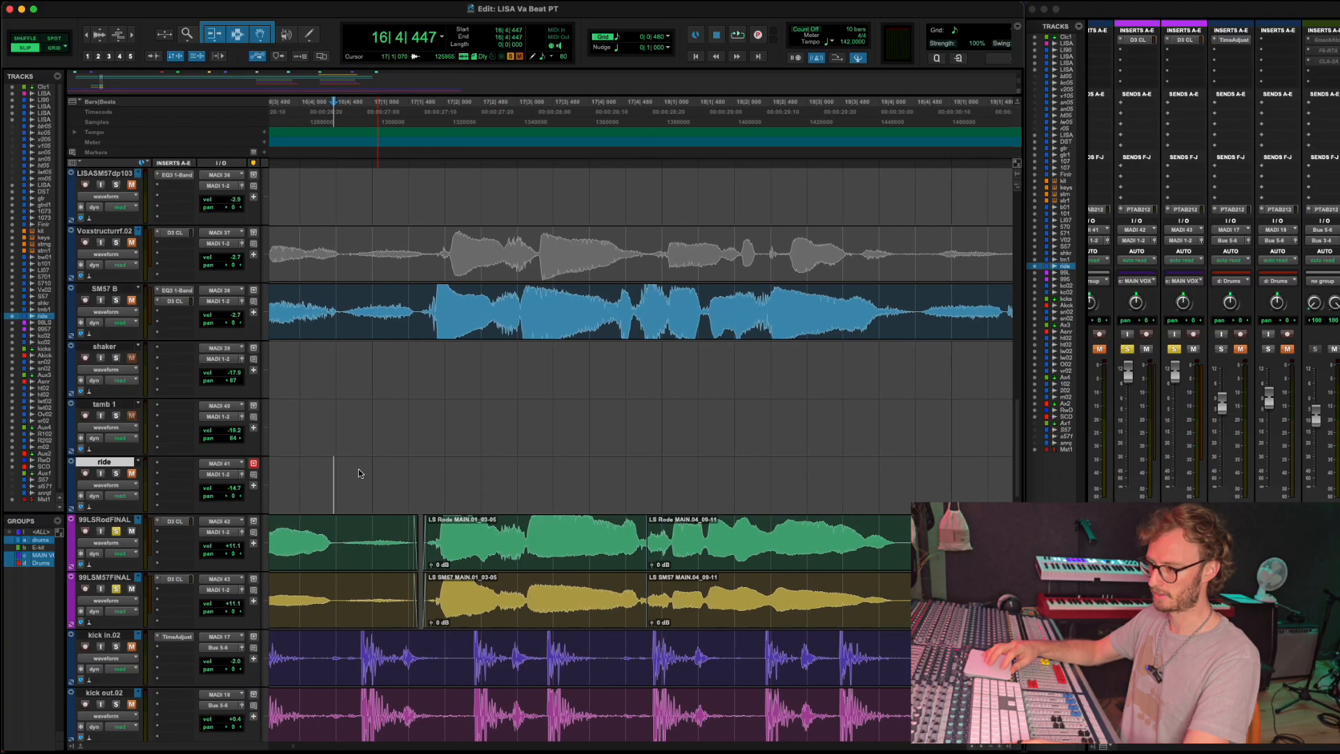
key(space)
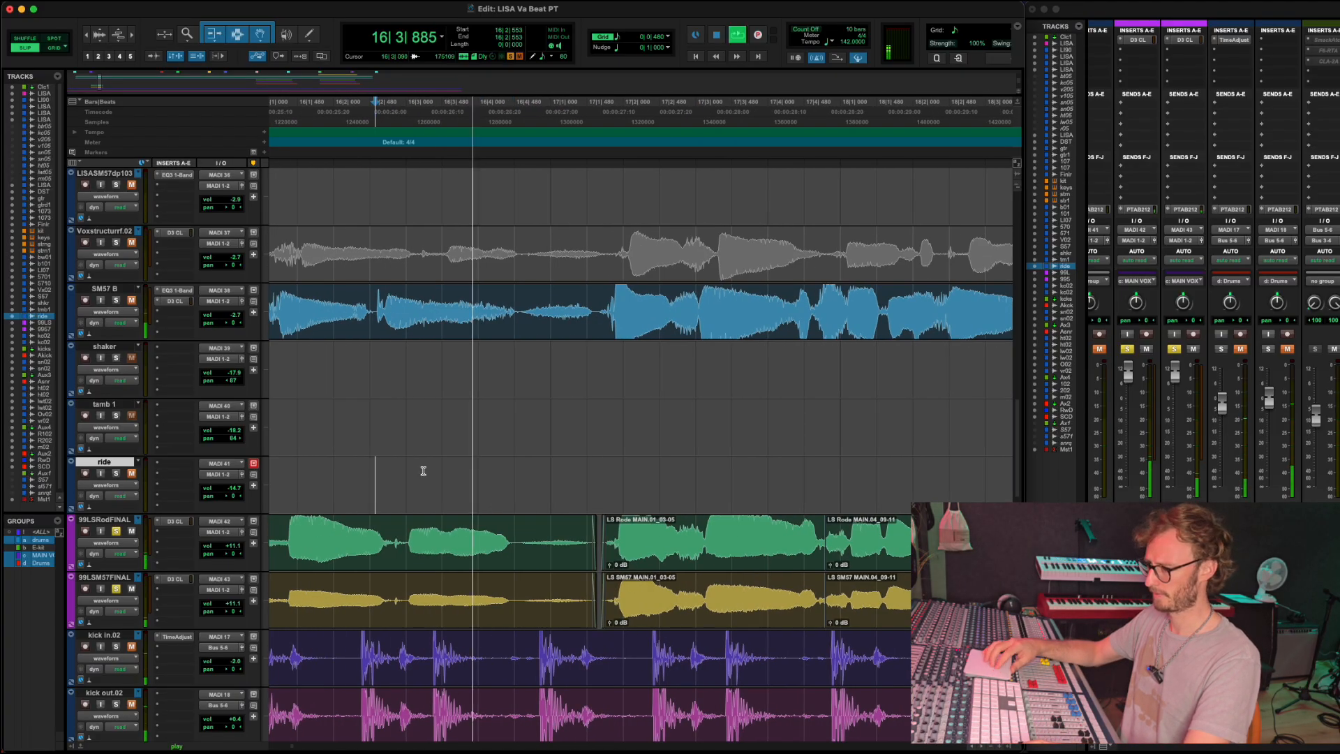
scroll(497, 491, down, 1)
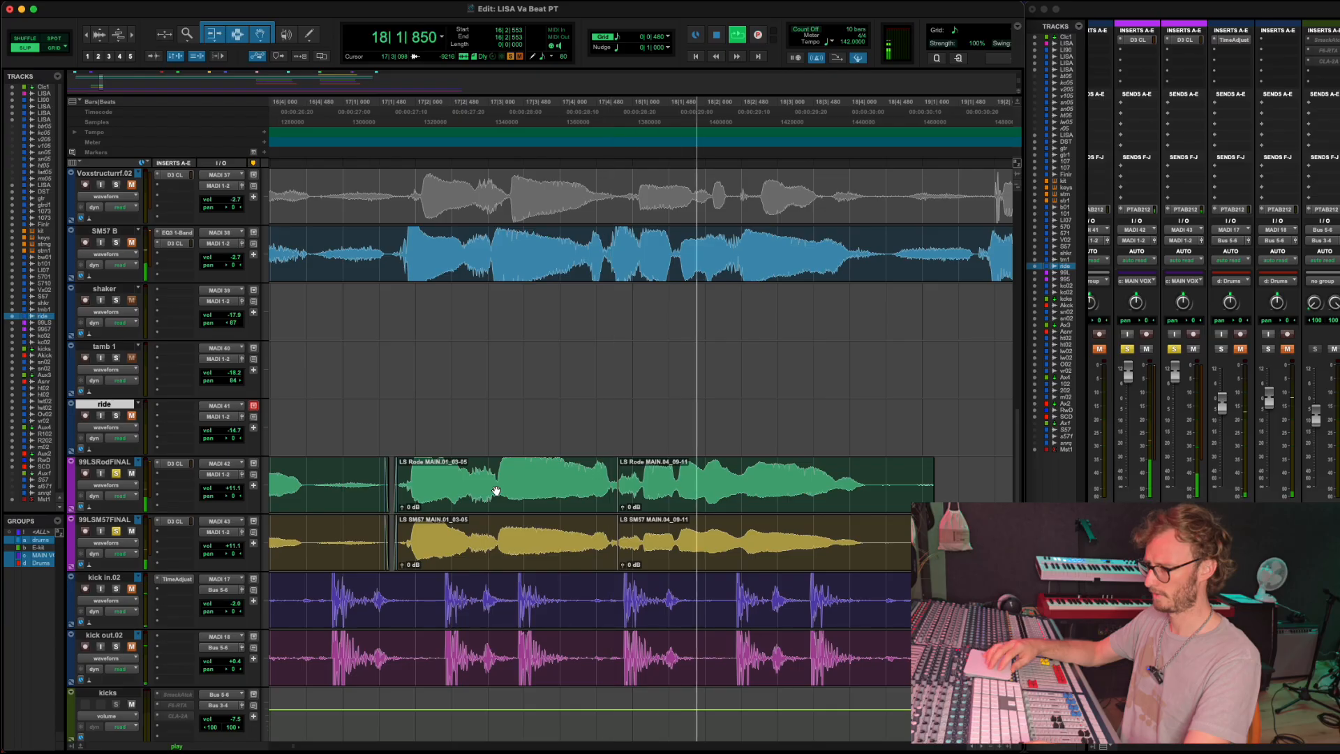
key(space)
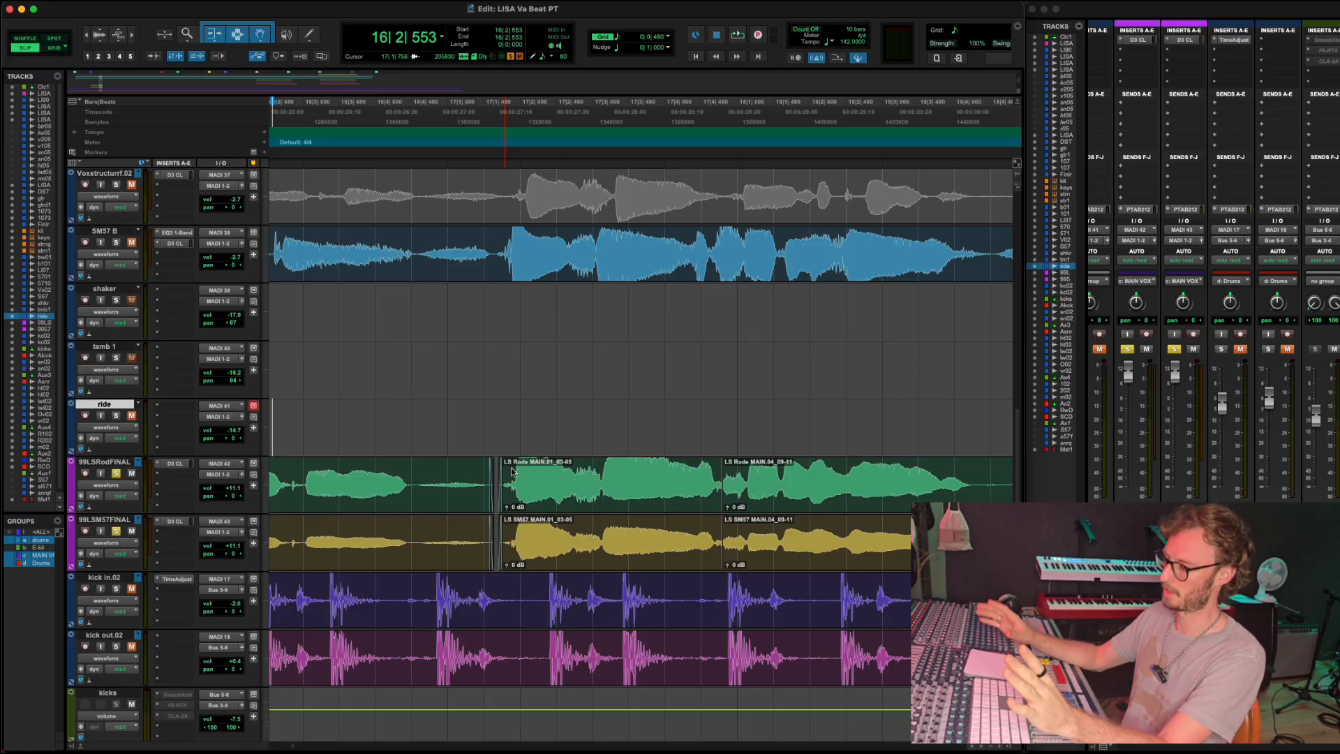
Replay the comp from 16|1|291 through the MAIN.01 and MAIN.04 clips on both FINAL tracks.
click(455, 423)
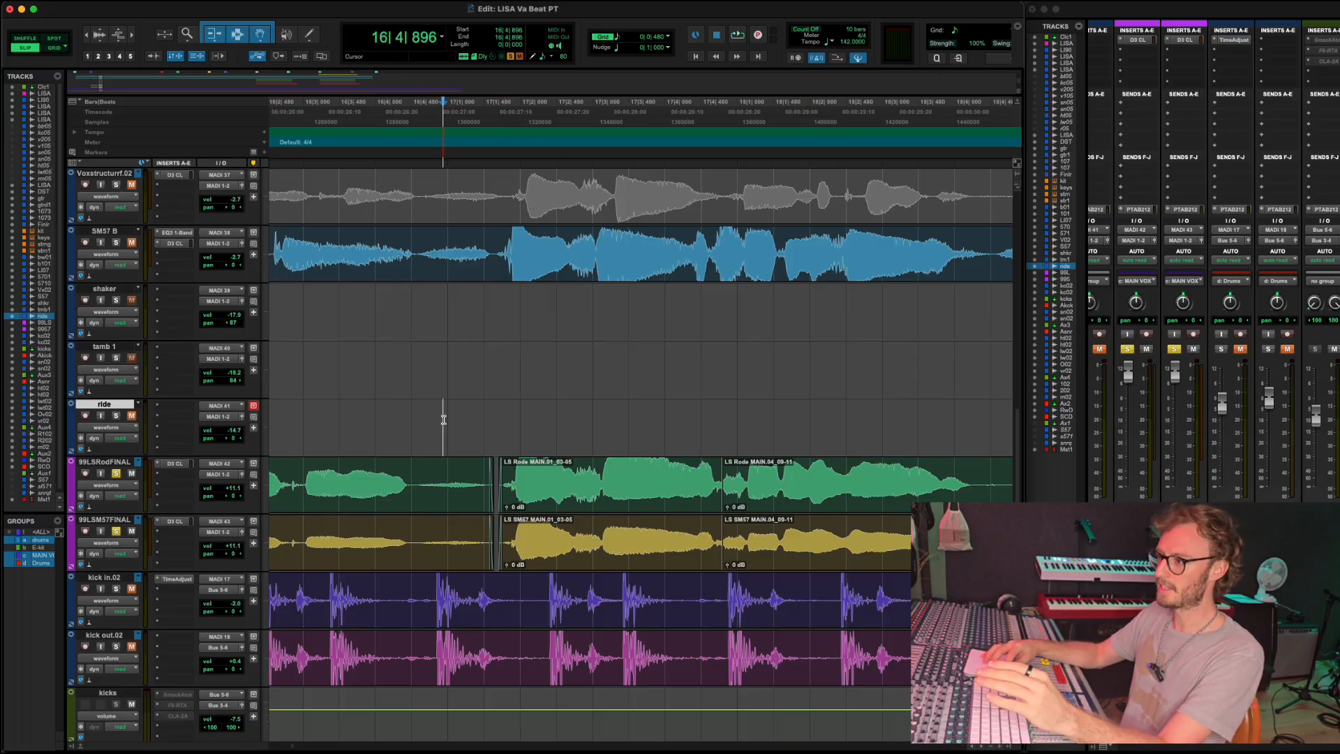
click(450, 421)
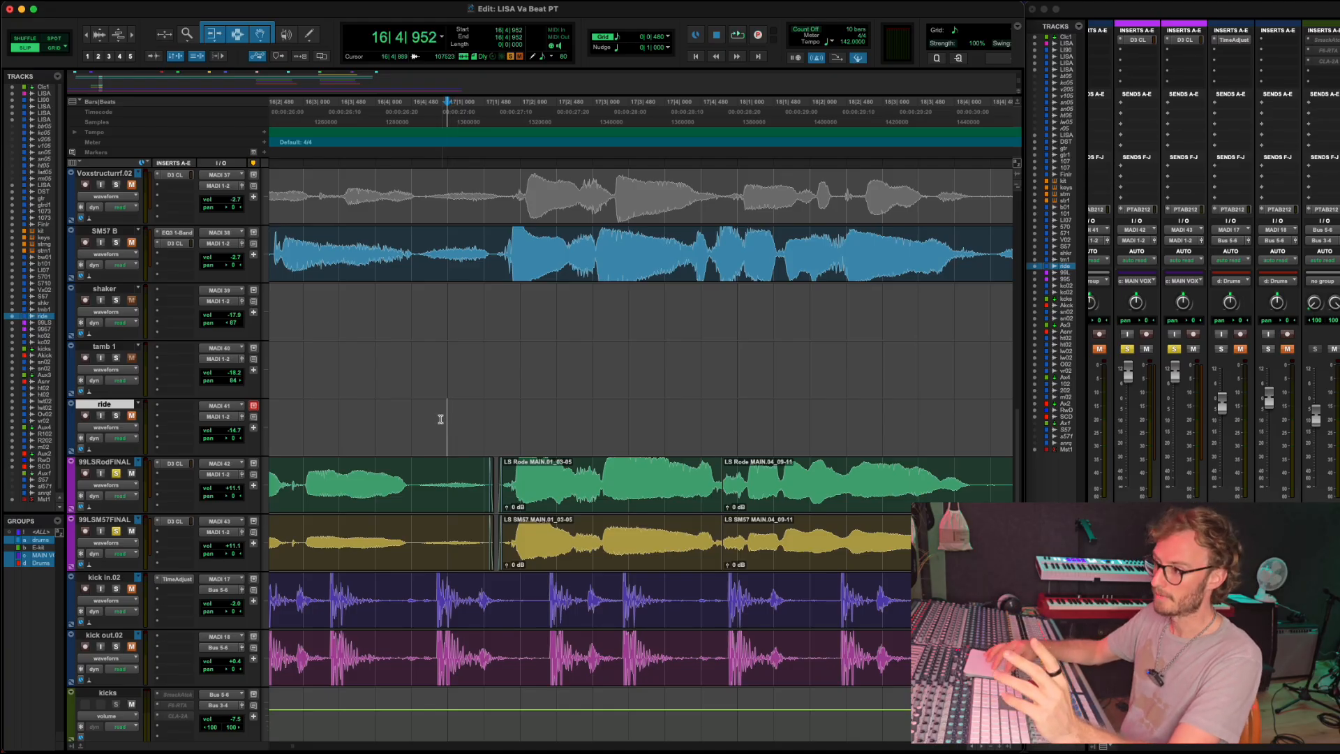
click(408, 421)
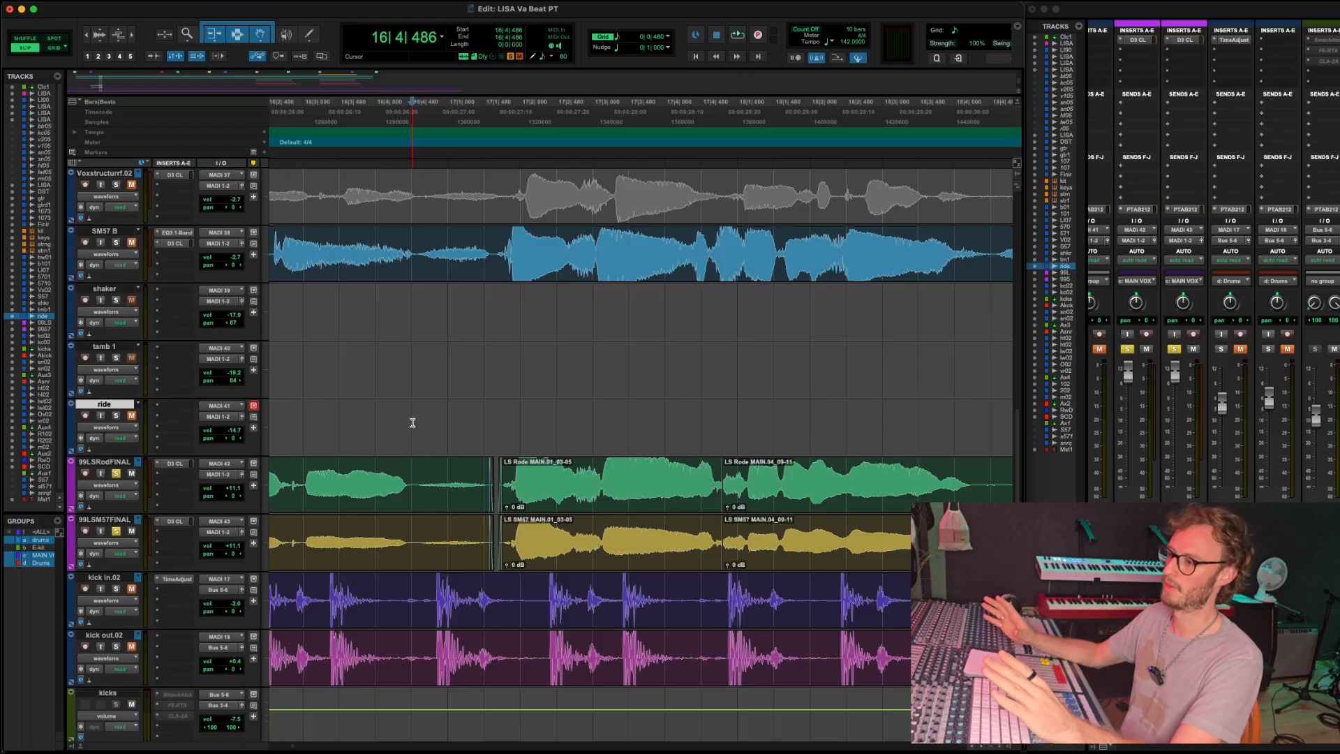
scroll(440, 426, left, 3)
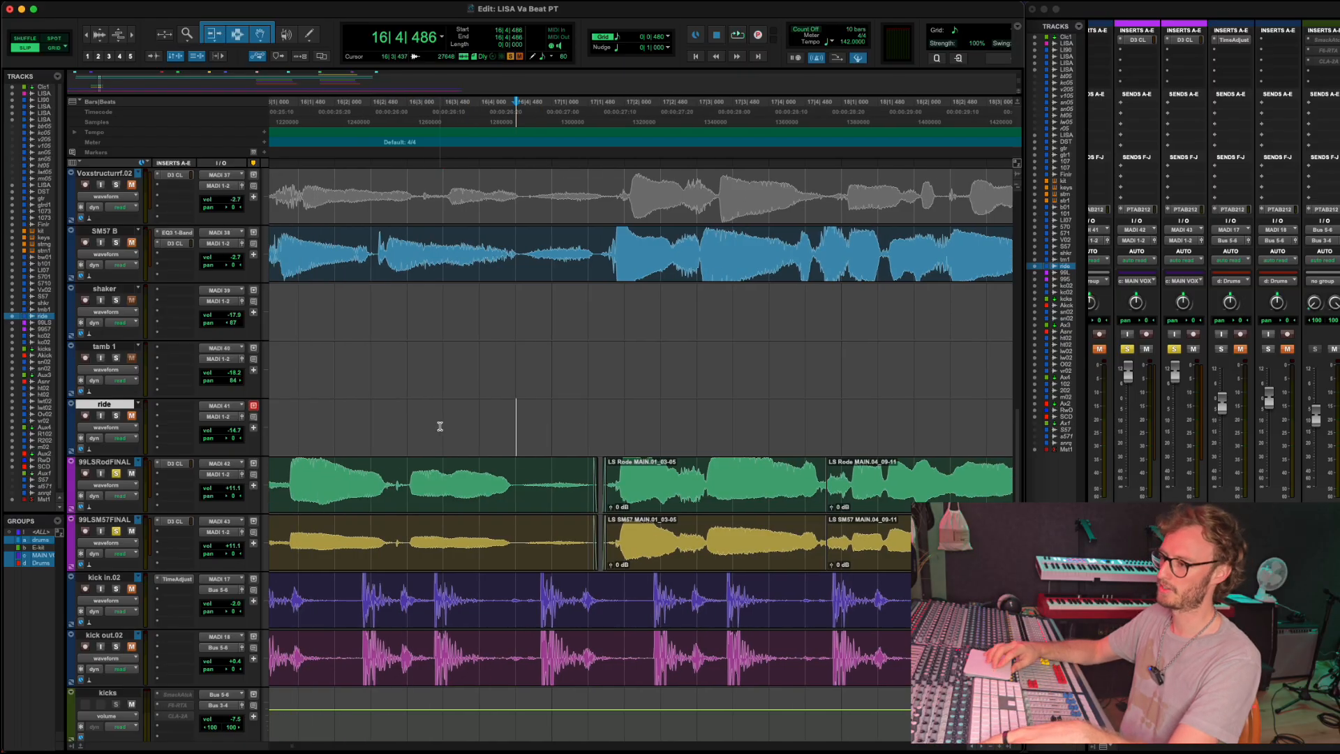
click(293, 420)
key(space)
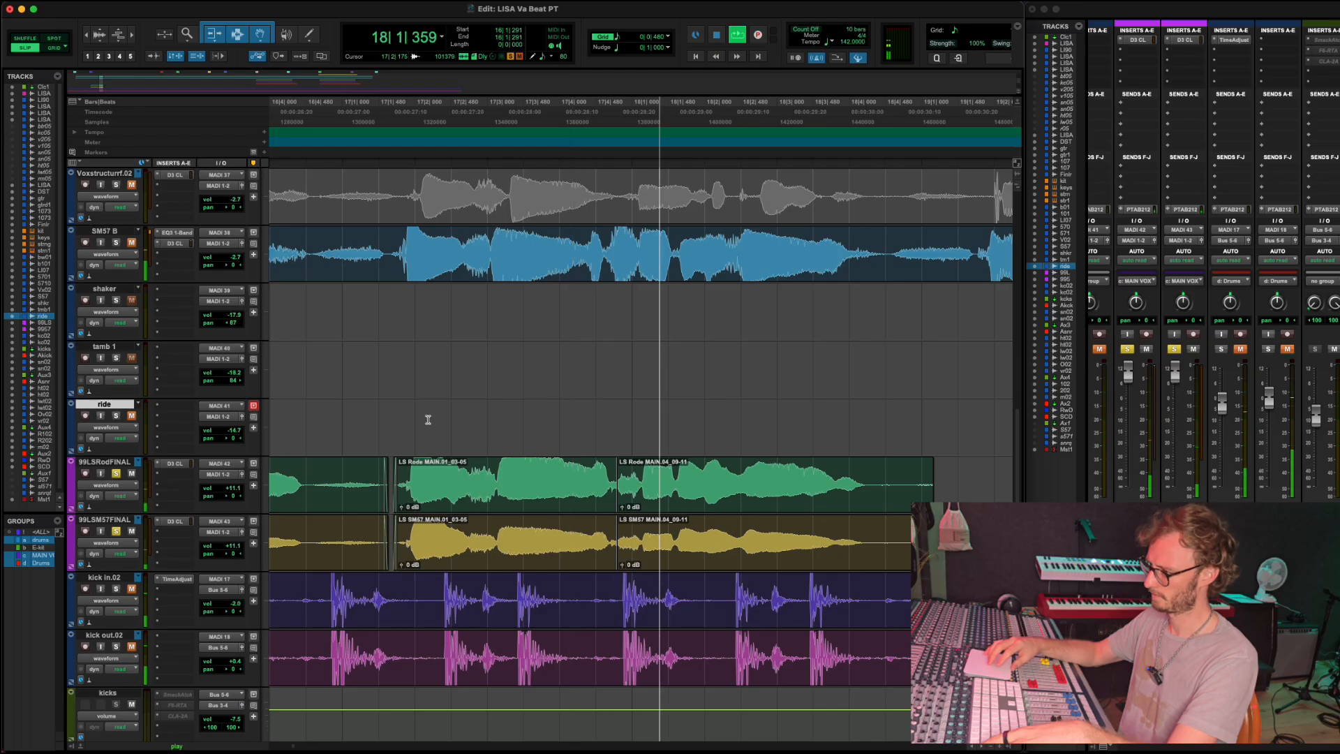
key(space)
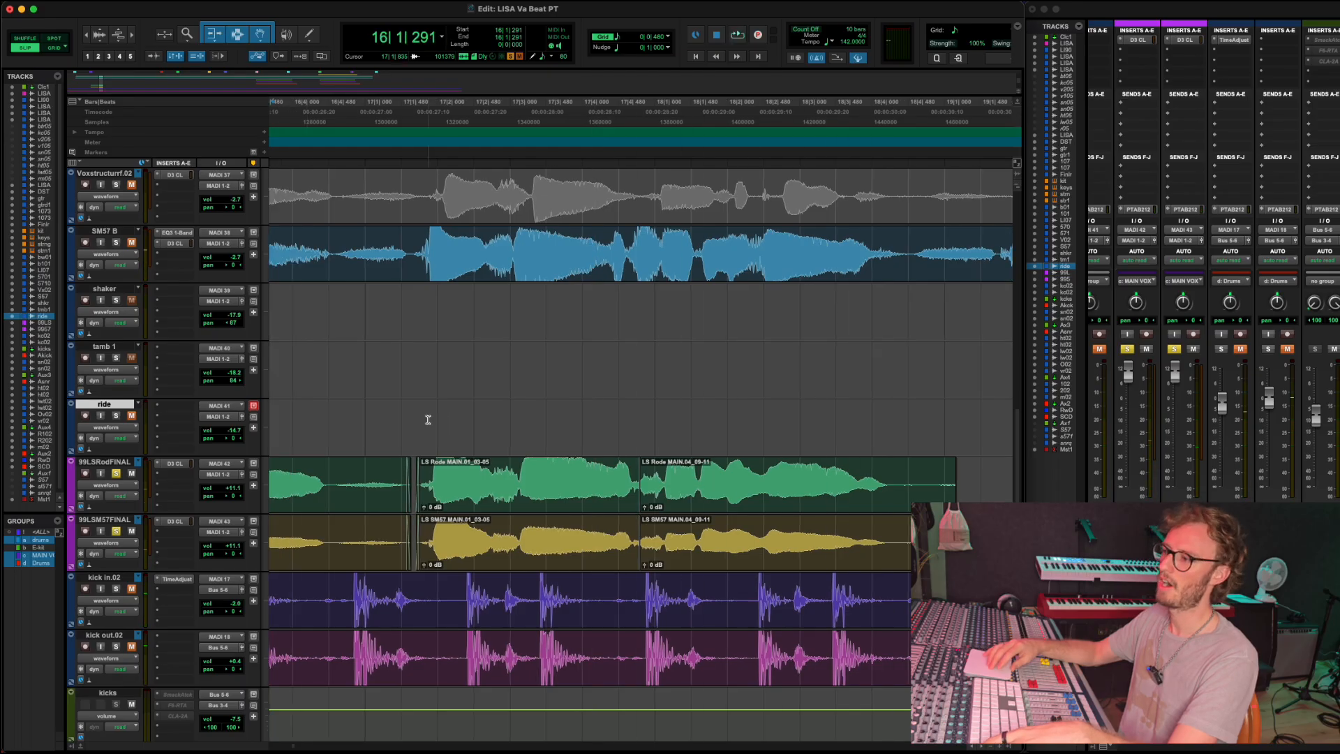
Examine the join between the MAIN.01 and MAIN.04 clips, the whole verse 1 comp and the stretch following bar 19.
scroll(428, 419, left, 1)
scroll(428, 482, up, 4)
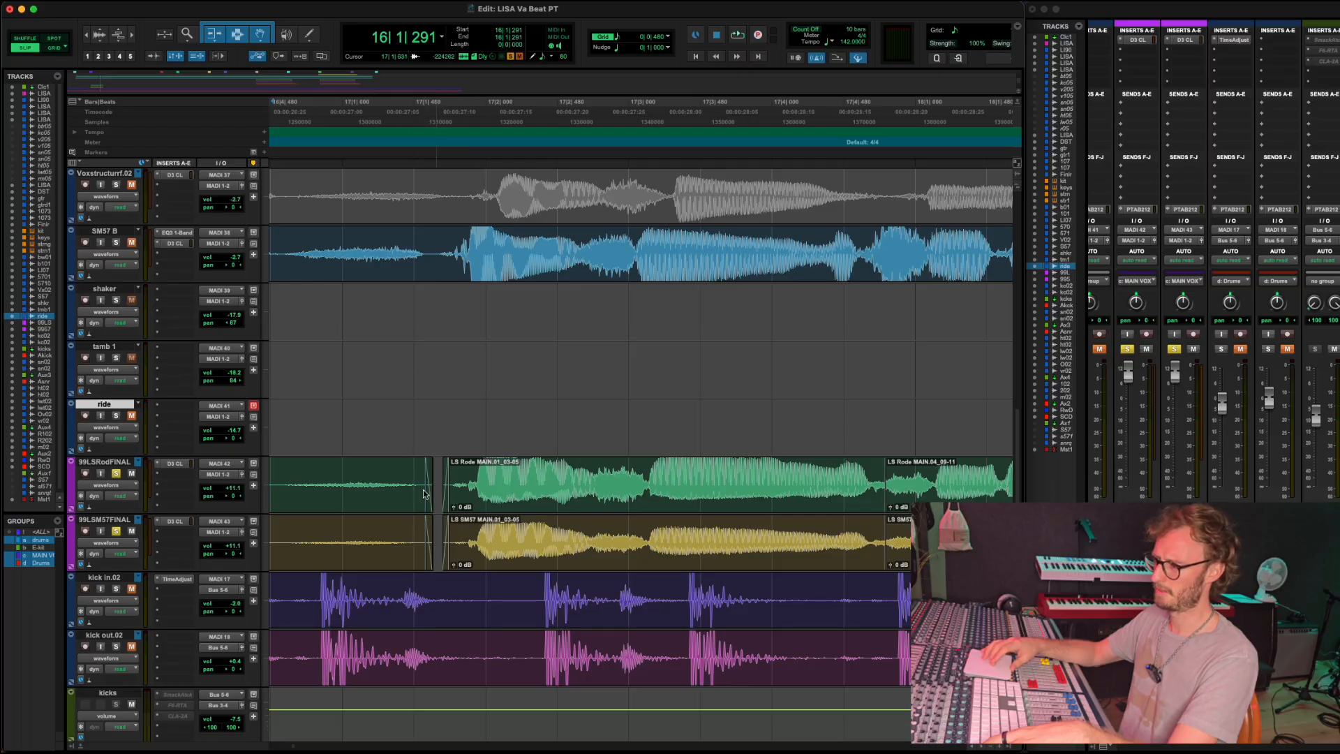
scroll(438, 509, right, 5)
scroll(412, 534, up, 2)
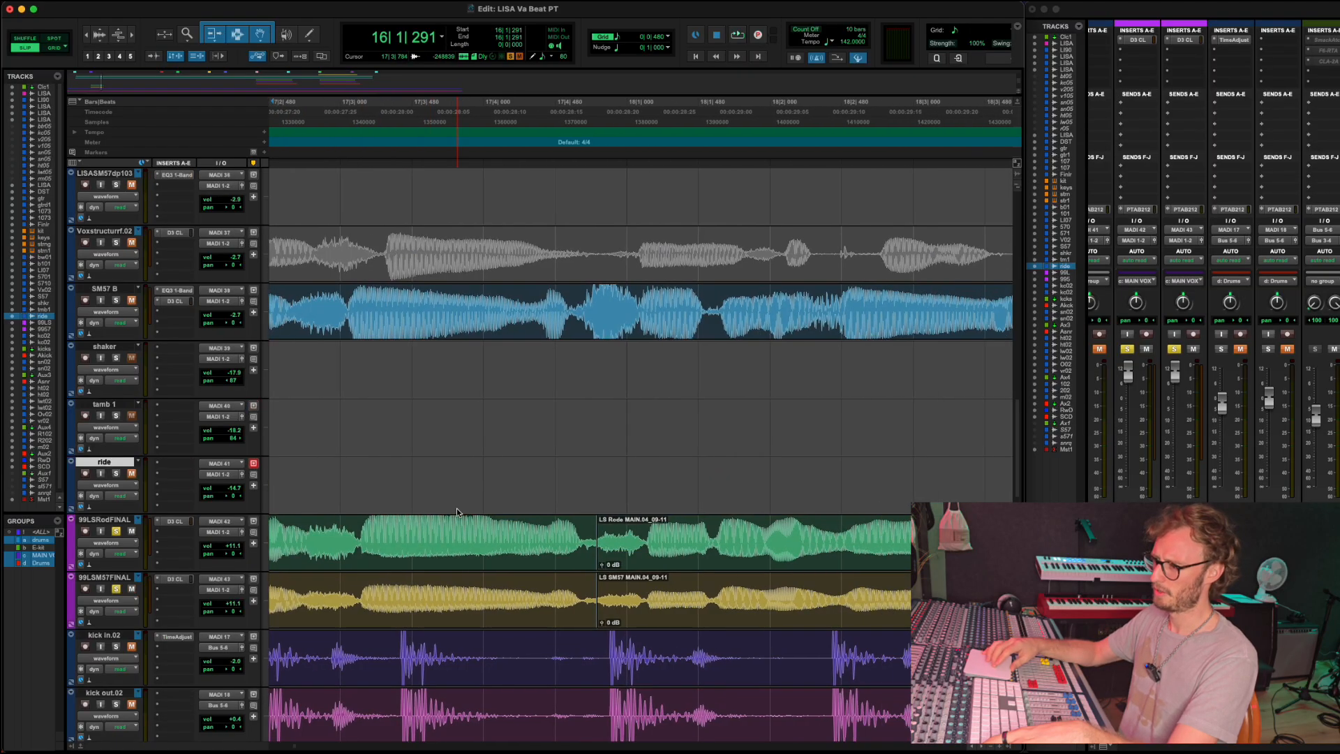
scroll(491, 544, right, 2)
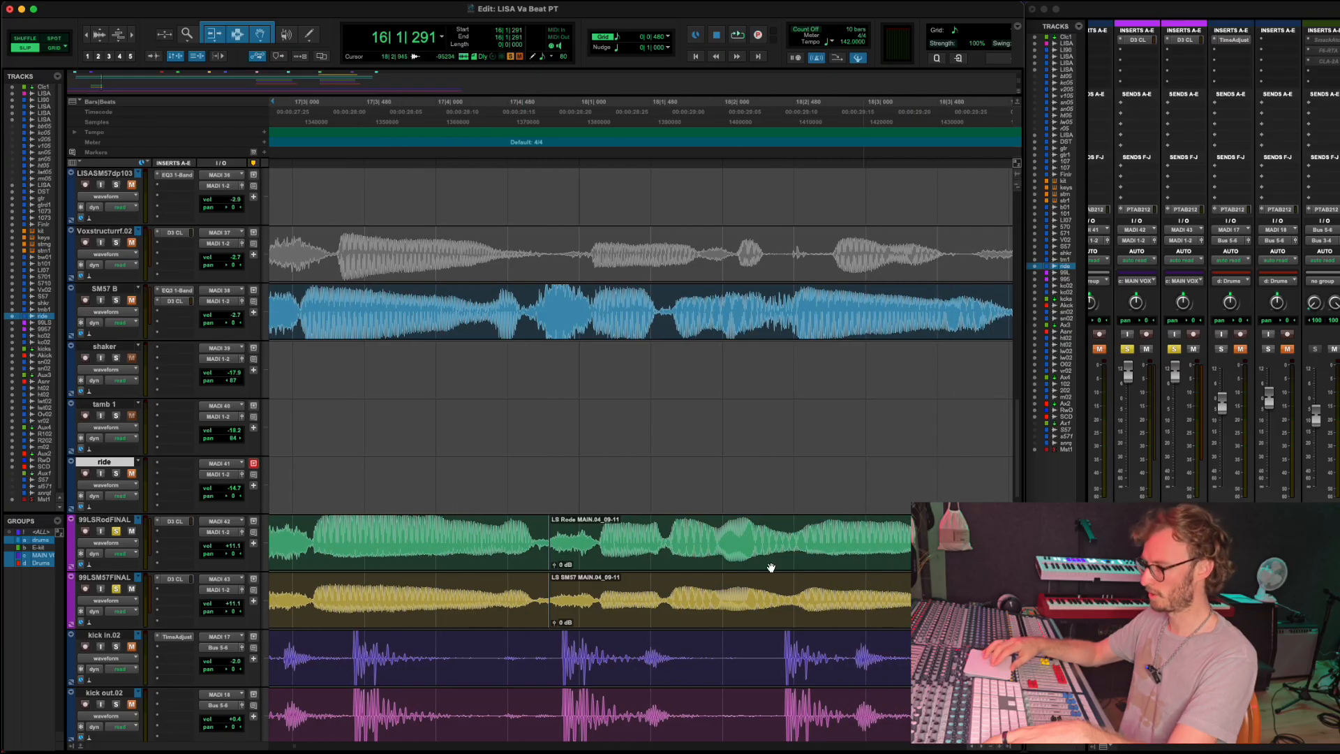
scroll(545, 576, up, 8)
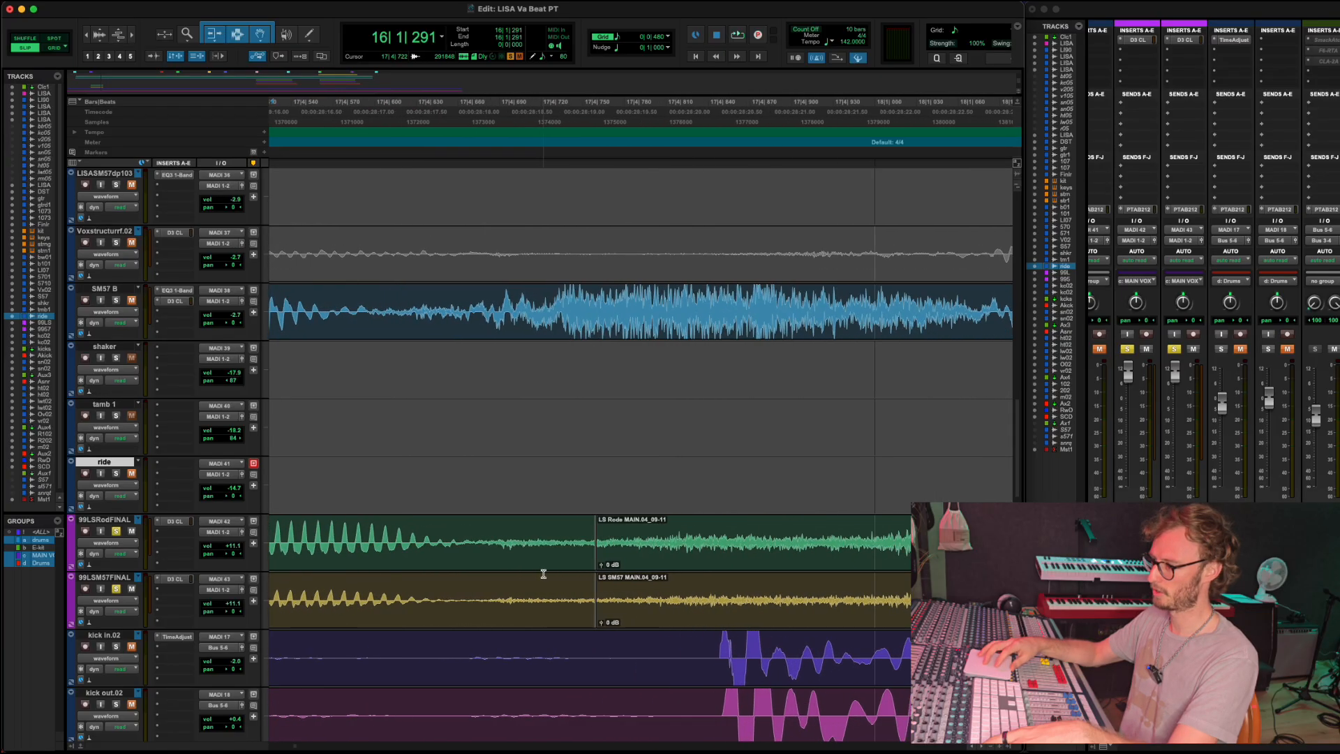
scroll(594, 574, down, 8)
scroll(594, 573, down, 10)
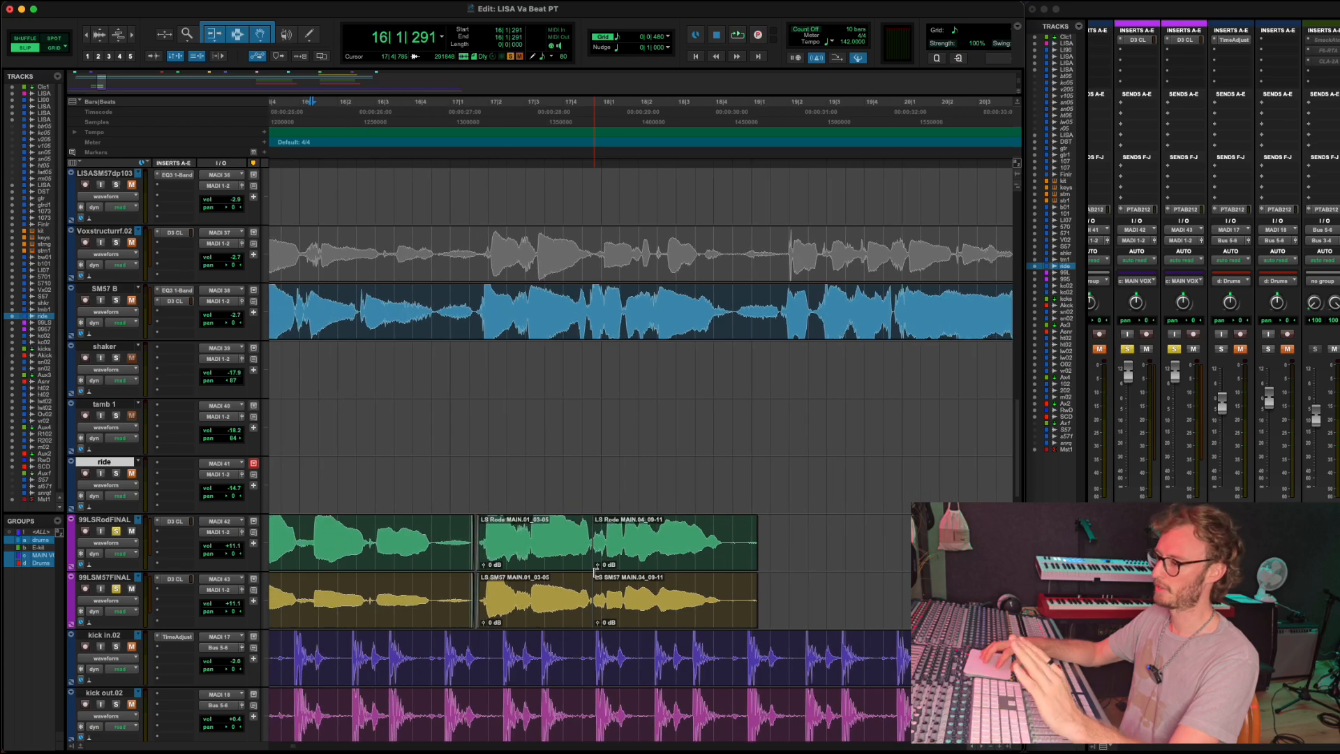
scroll(595, 574, down, 6)
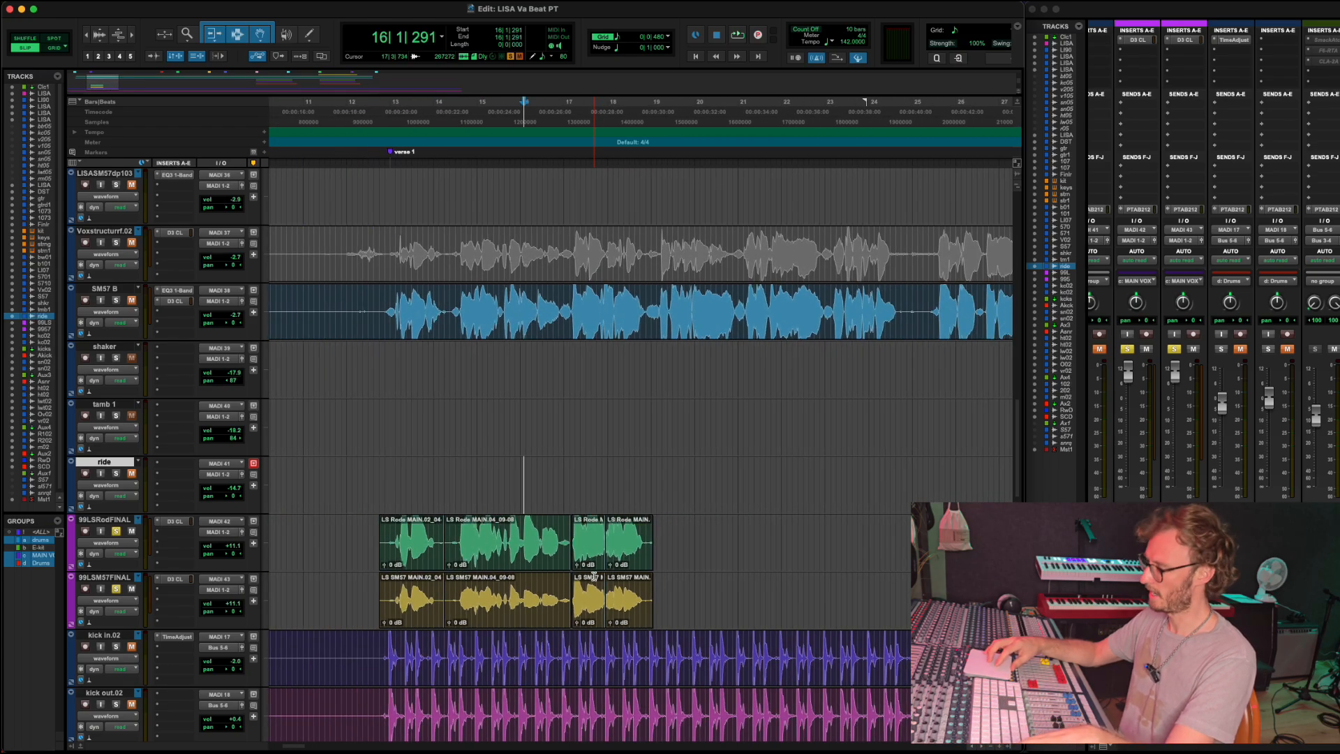
scroll(586, 530, down, 3)
scroll(574, 431, right, 3)
scroll(575, 431, up, 6)
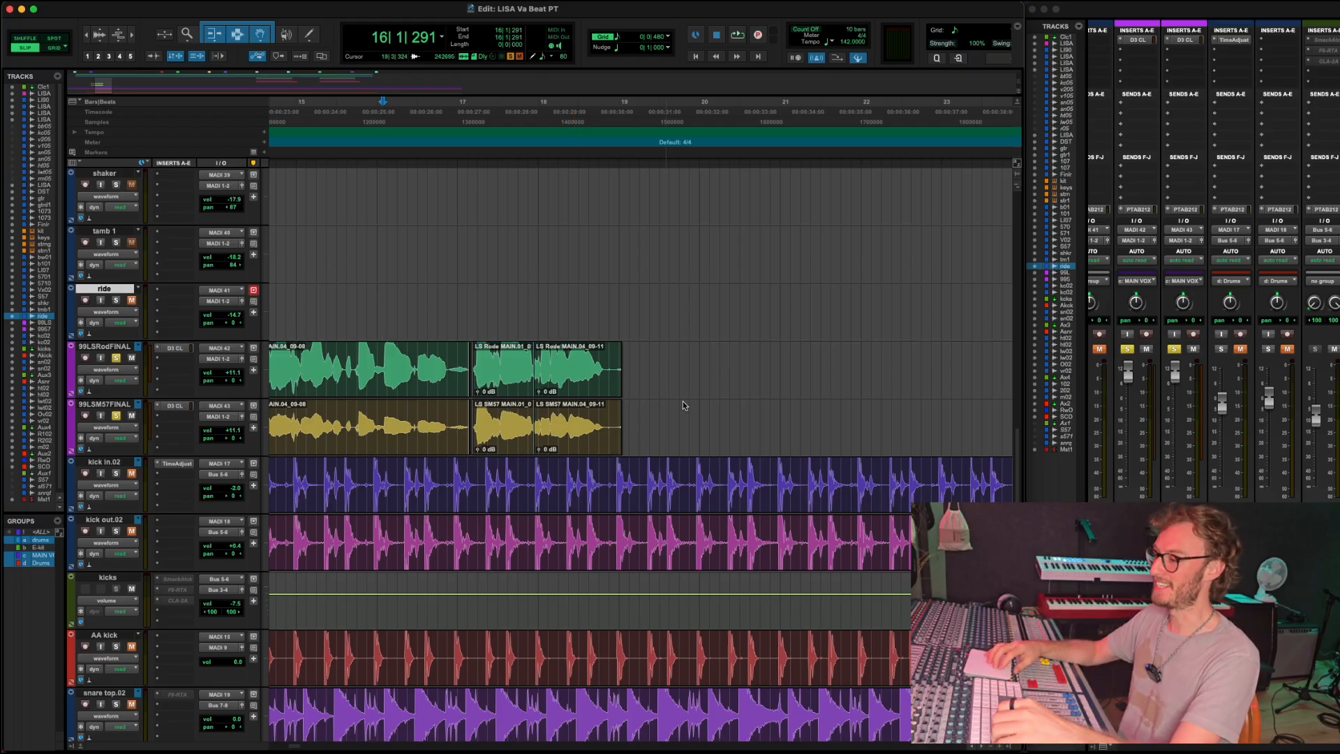
Switch both vocal tracks to the MAIN and MAIN.01 playlists and listen to the phrase from 18|2|162.
click(139, 347)
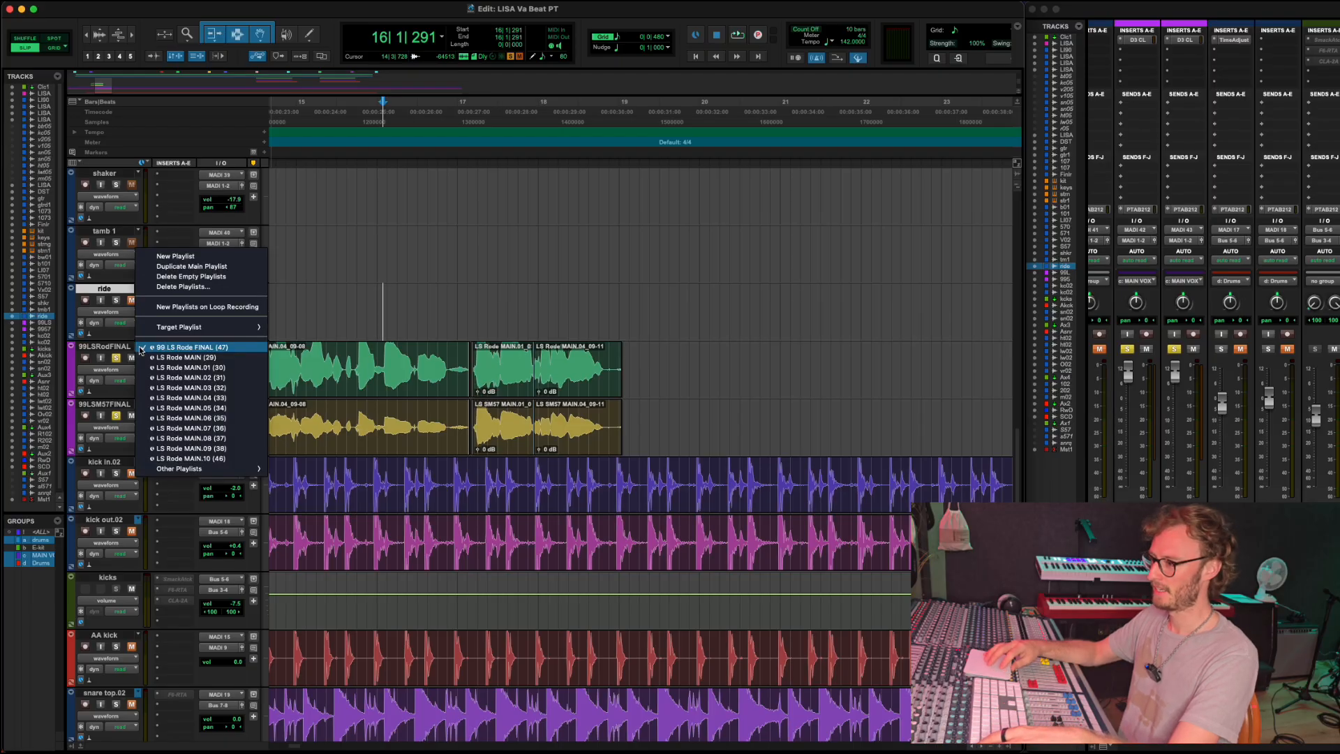
click(642, 399)
scroll(629, 366, up, 5)
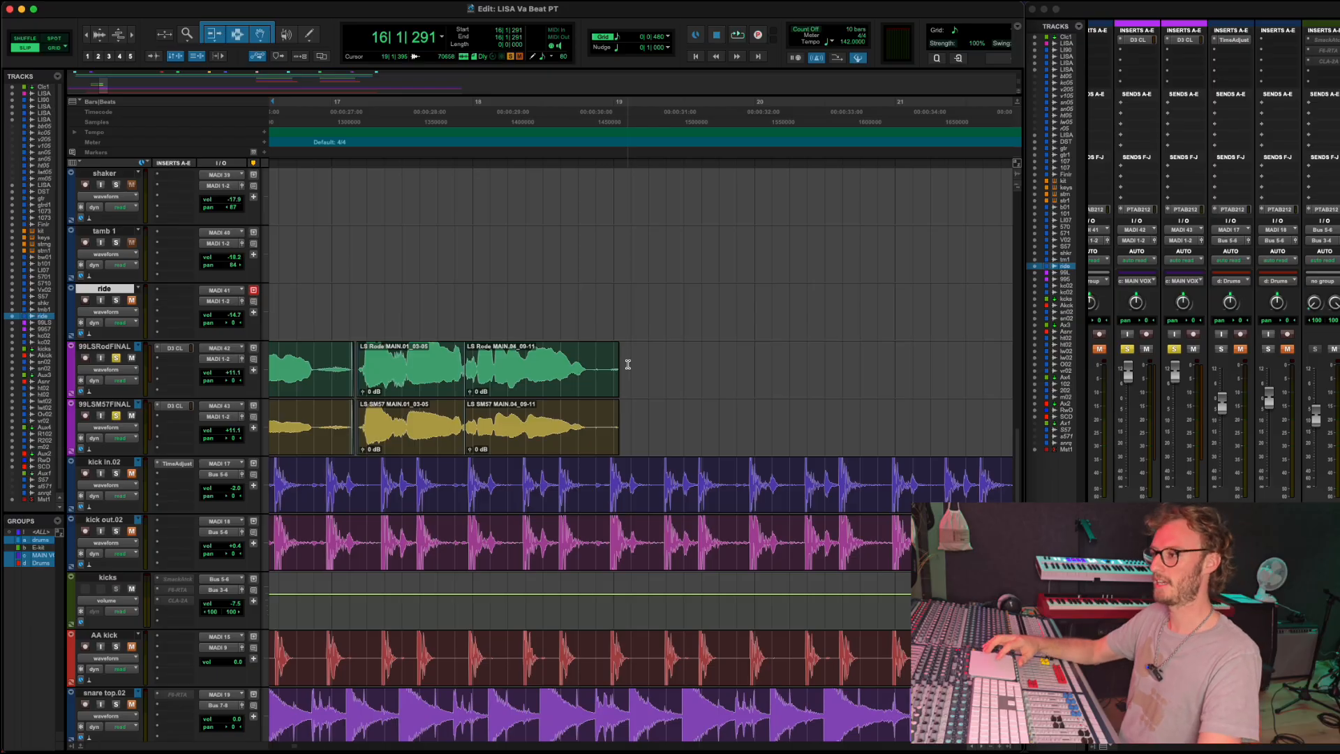
click(139, 347)
click(149, 357)
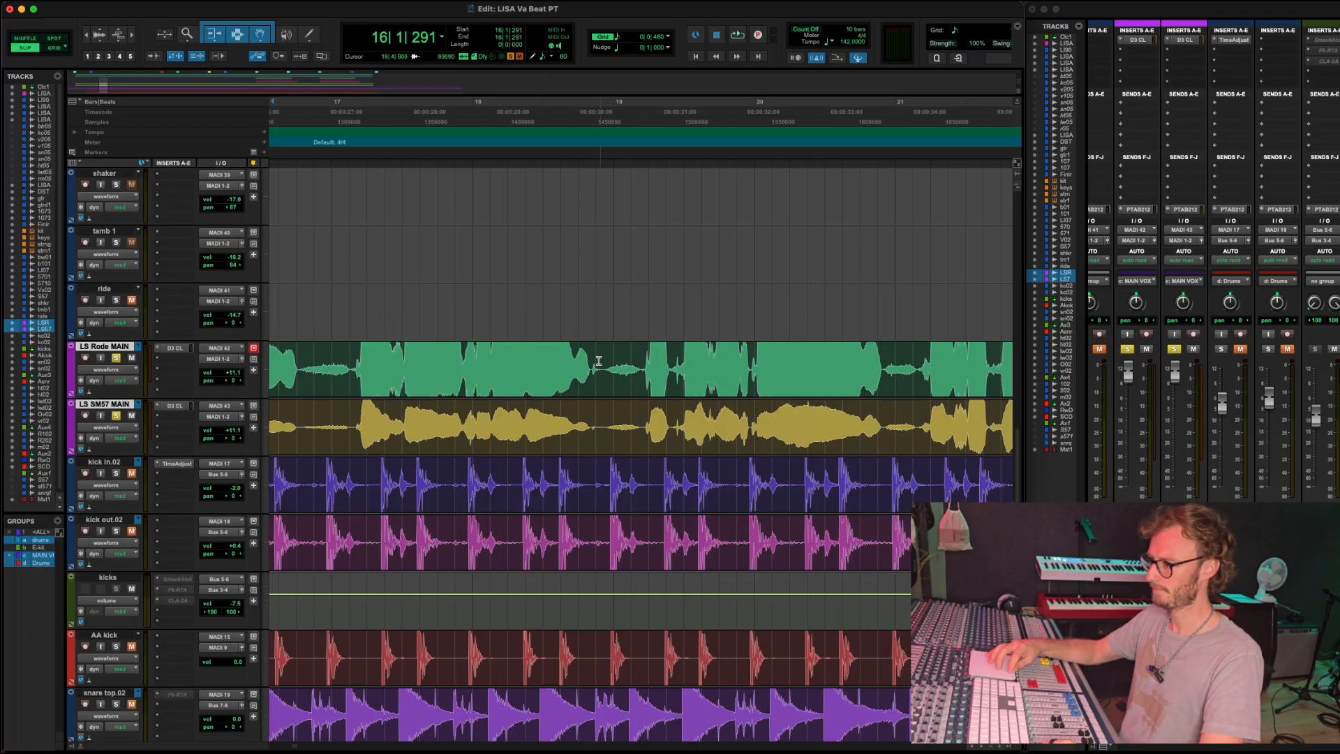
click(146, 346)
click(154, 357)
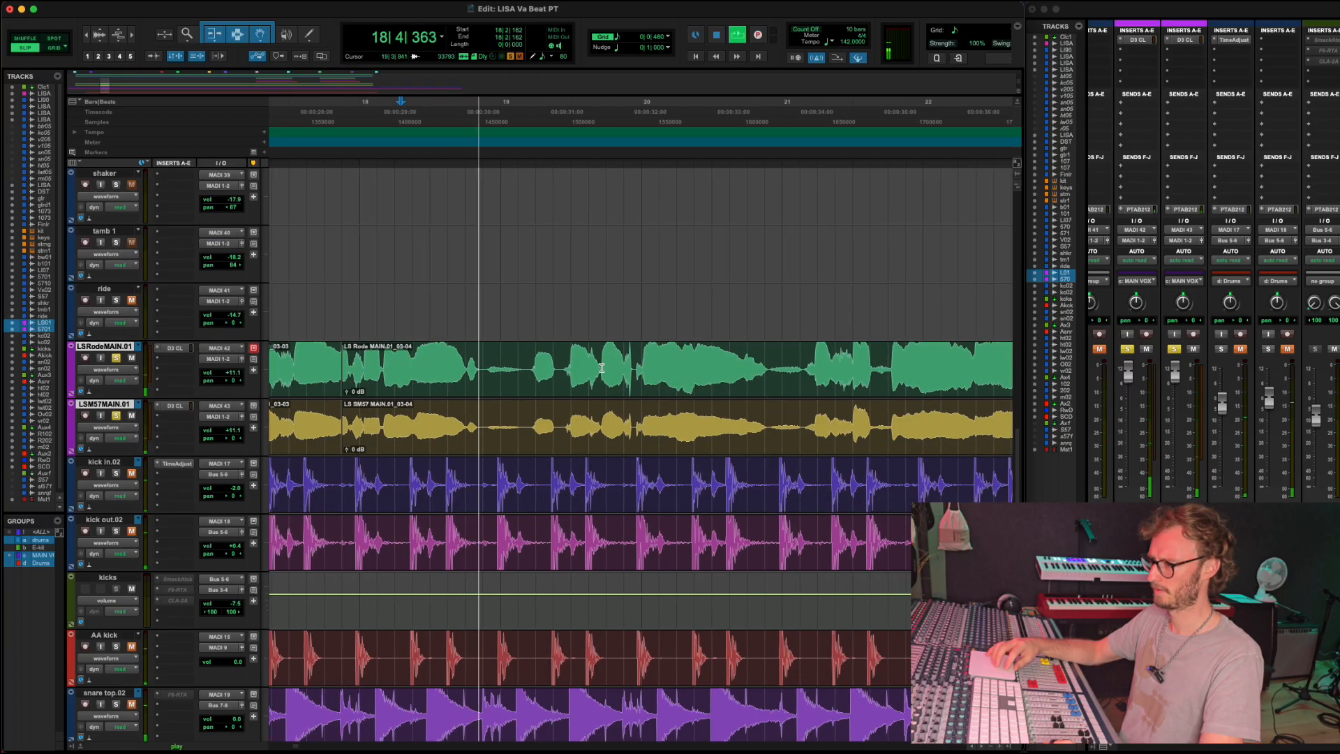
Select 18|4|560 to 21|1|626 on both vocal tracks and audition that phrase on playlists MAIN.02, MAIN.03 and MAIN.04.
drag(484, 350, 806, 407)
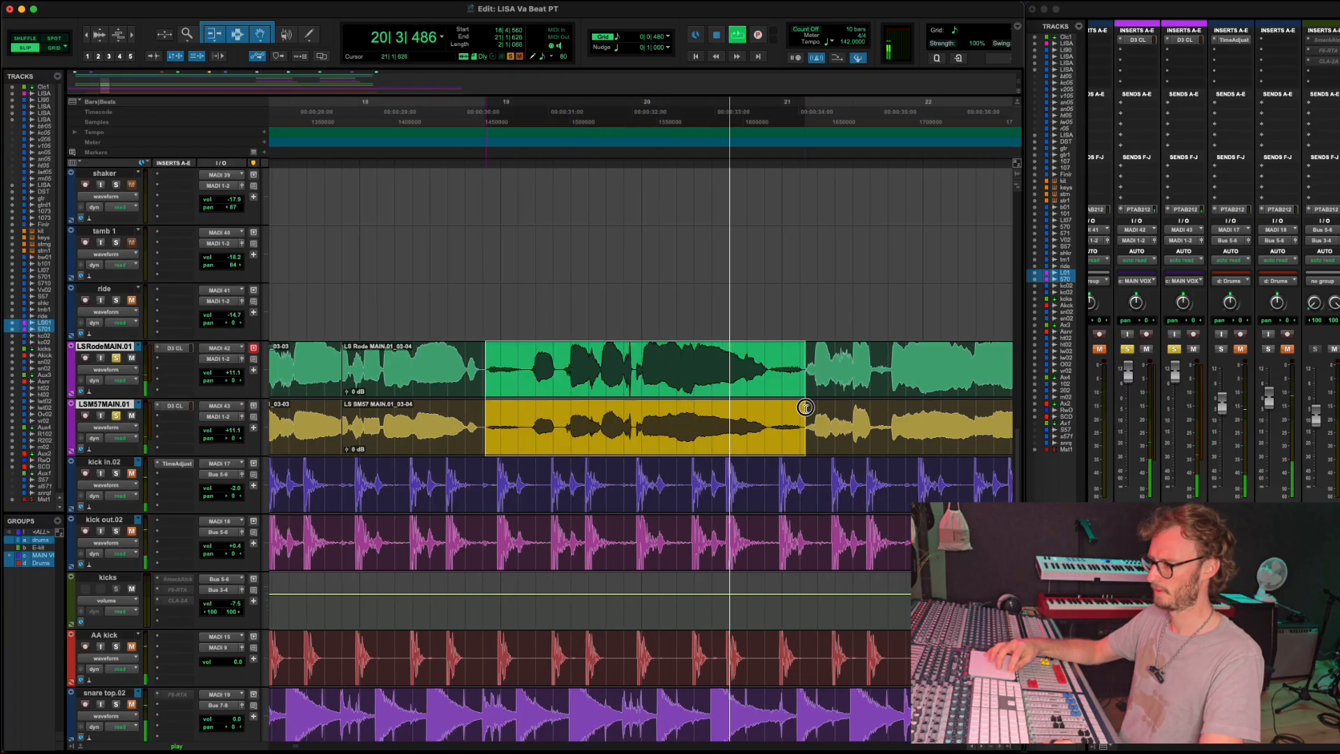
click(138, 350)
click(142, 361)
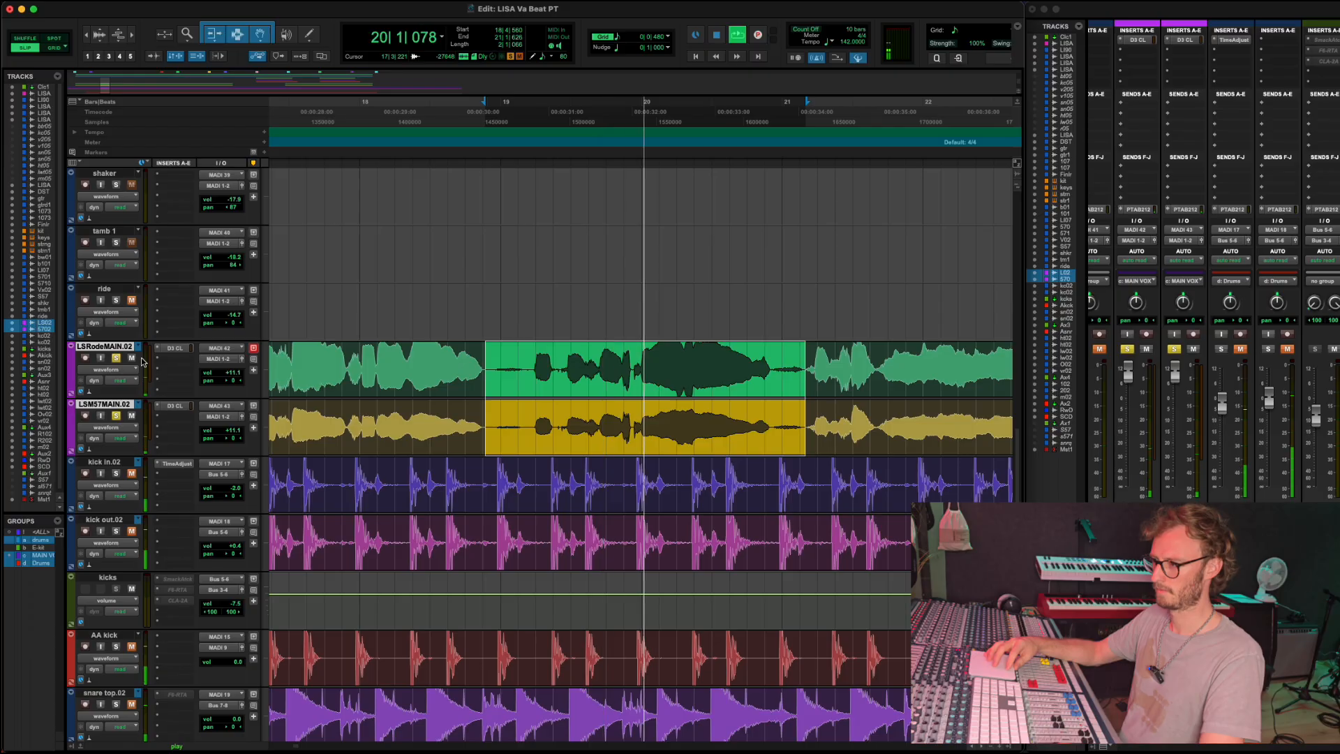
click(140, 347)
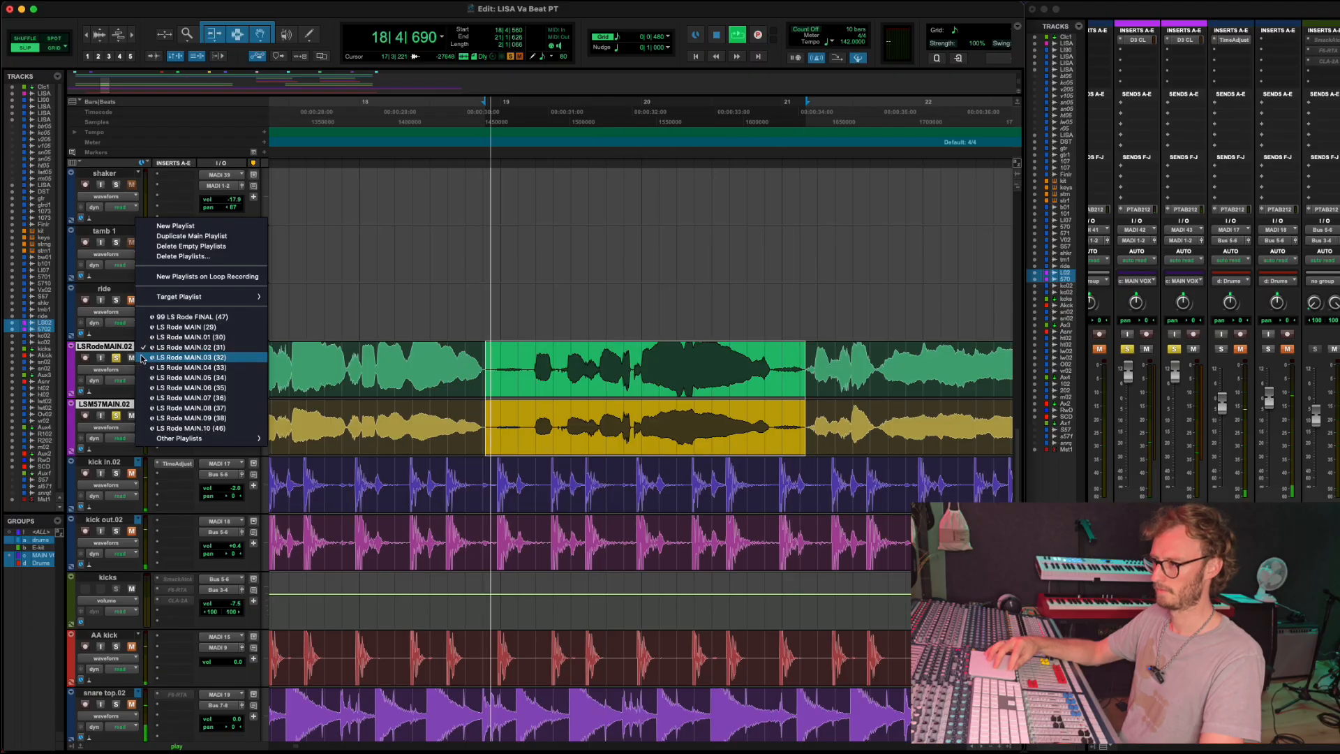
click(142, 358)
click(138, 347)
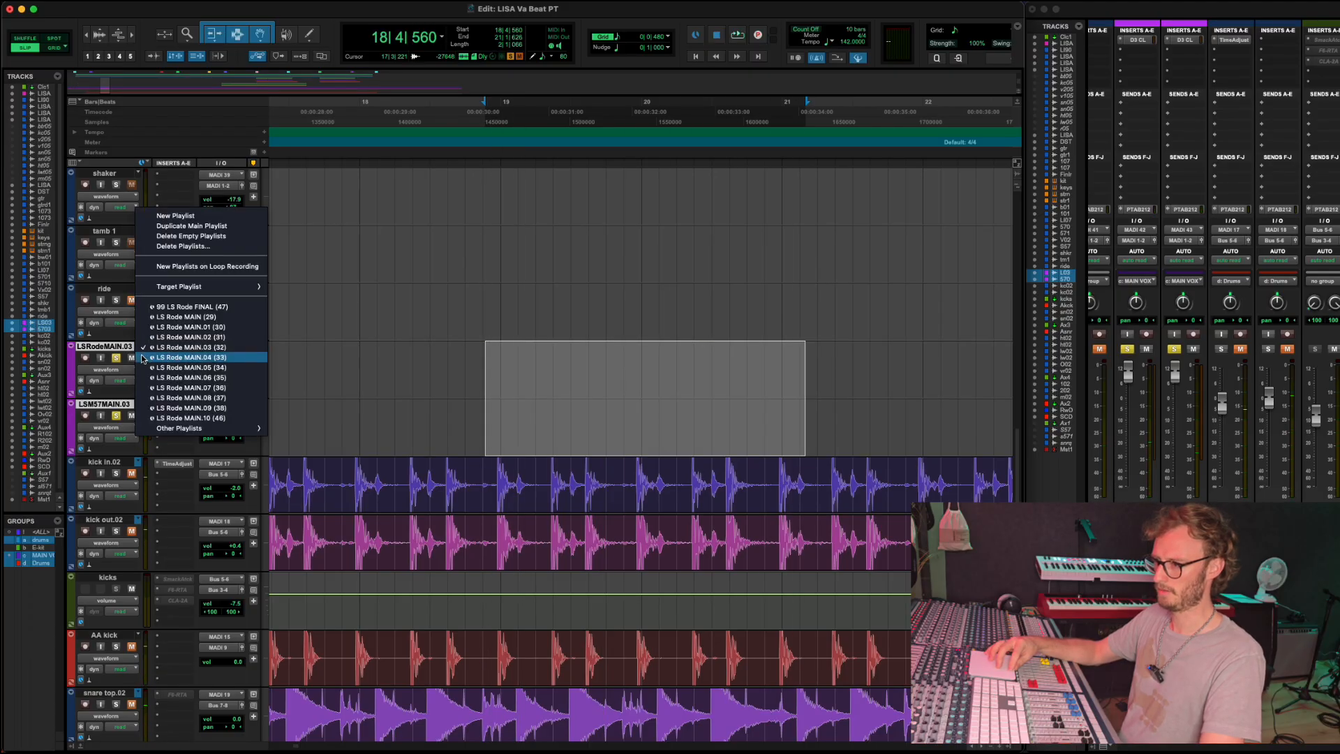
click(143, 359)
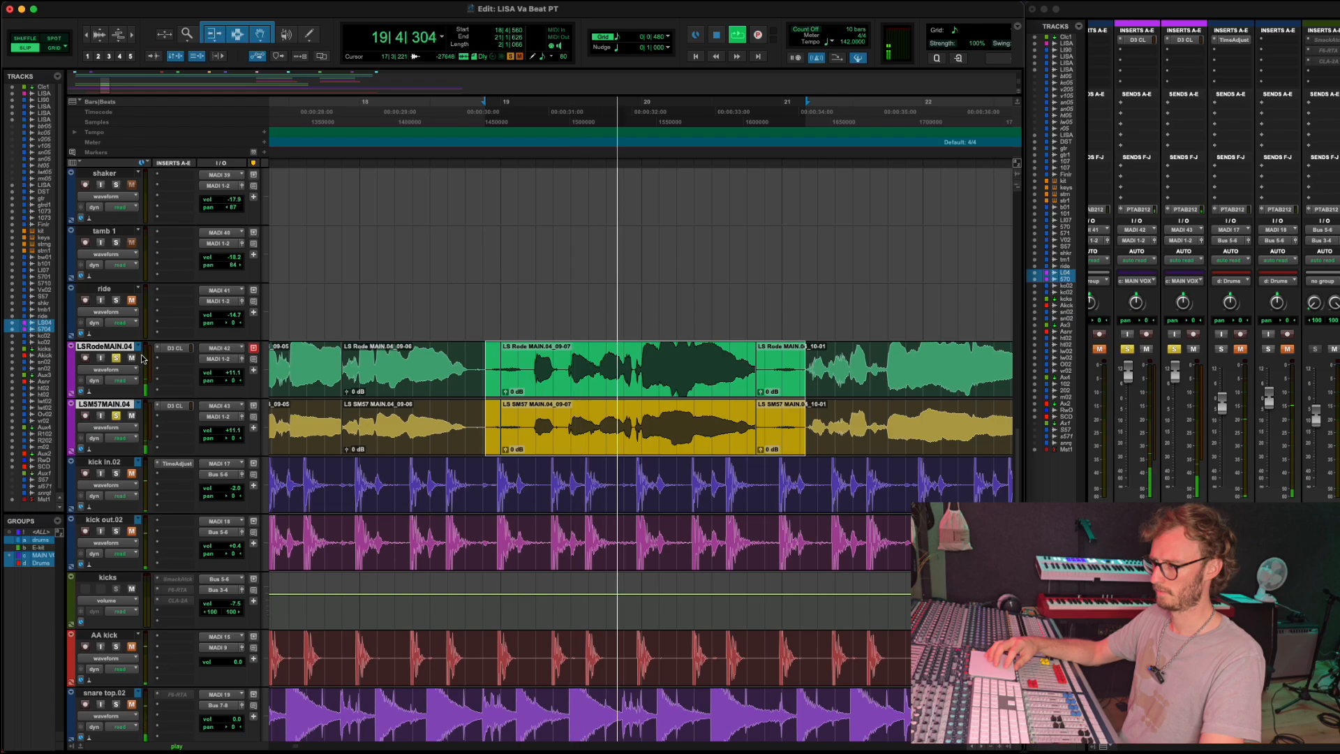
Extend the end of the MAIN.04_09-07 clips to just after bar 21 on both tracks and replay the phrase.
key(space)
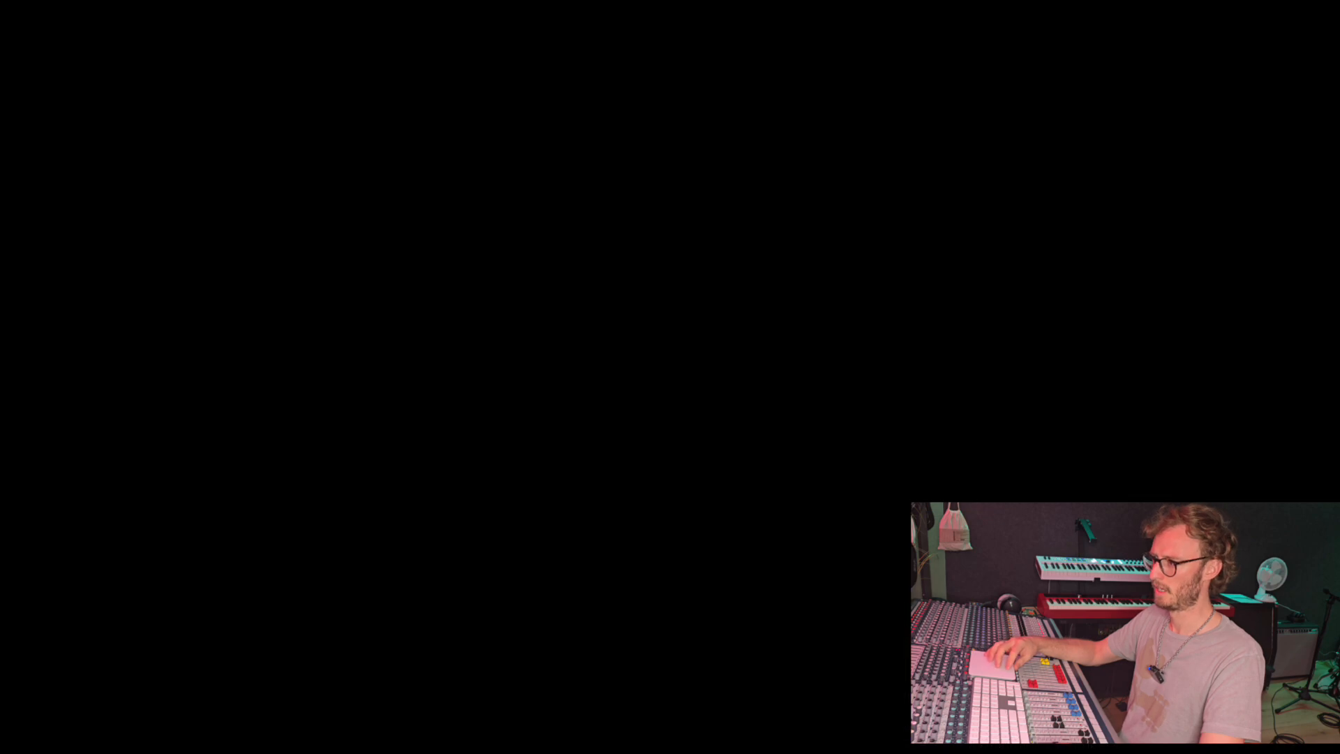
drag(757, 363, 801, 363)
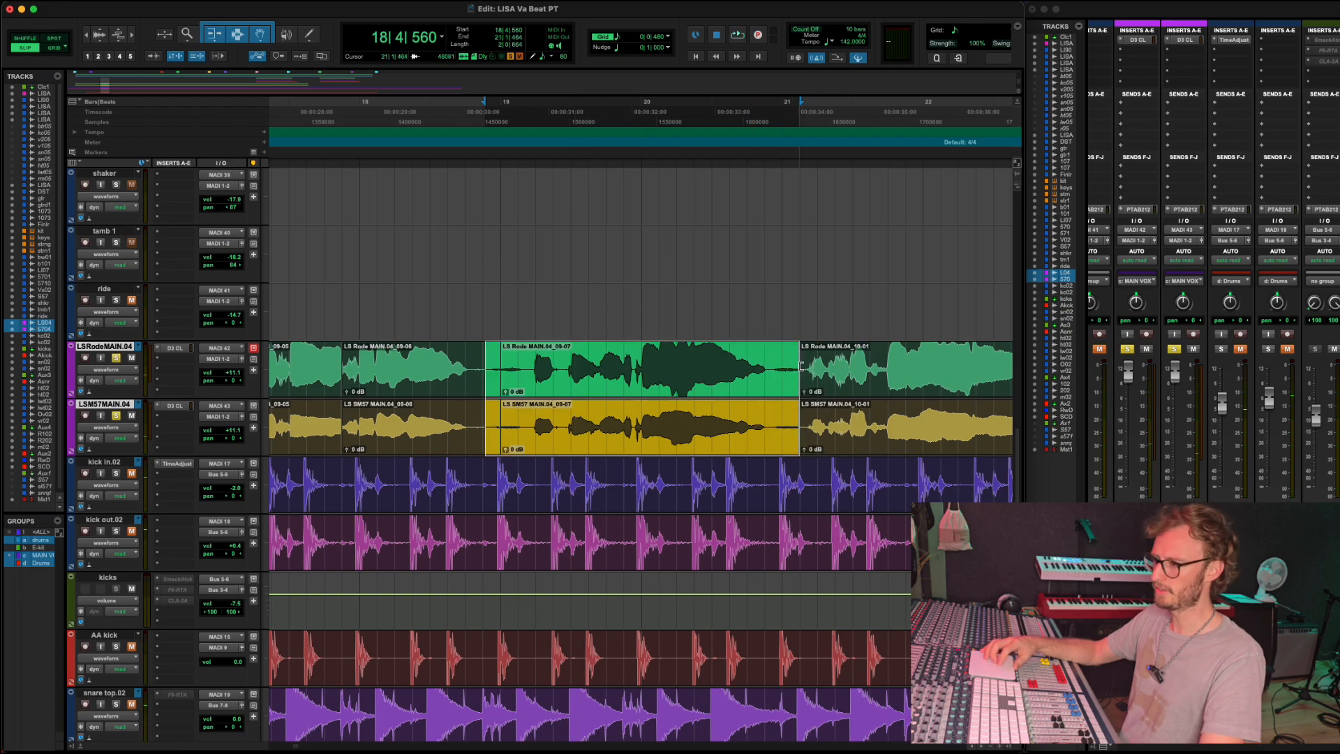
key(space)
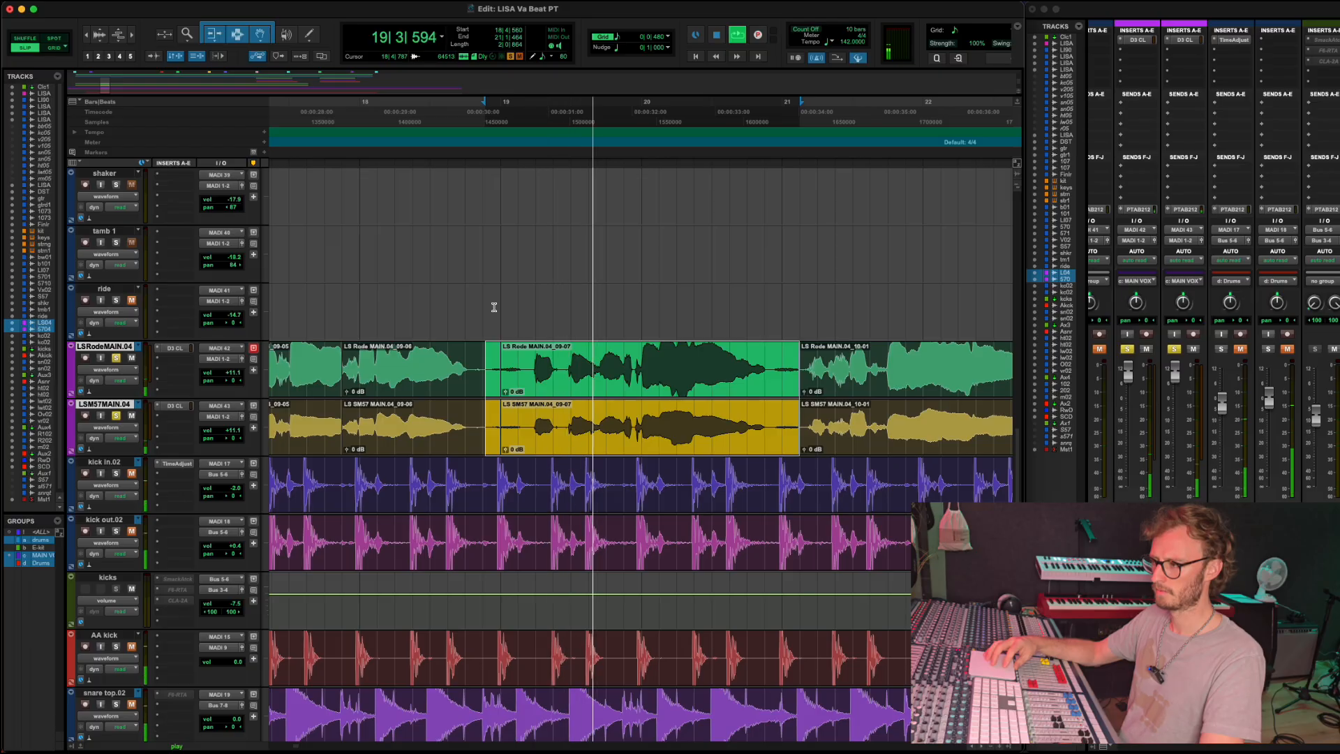
key(space)
Open the list of alternate playlists for the LS Rode vocal track.
click(137, 347)
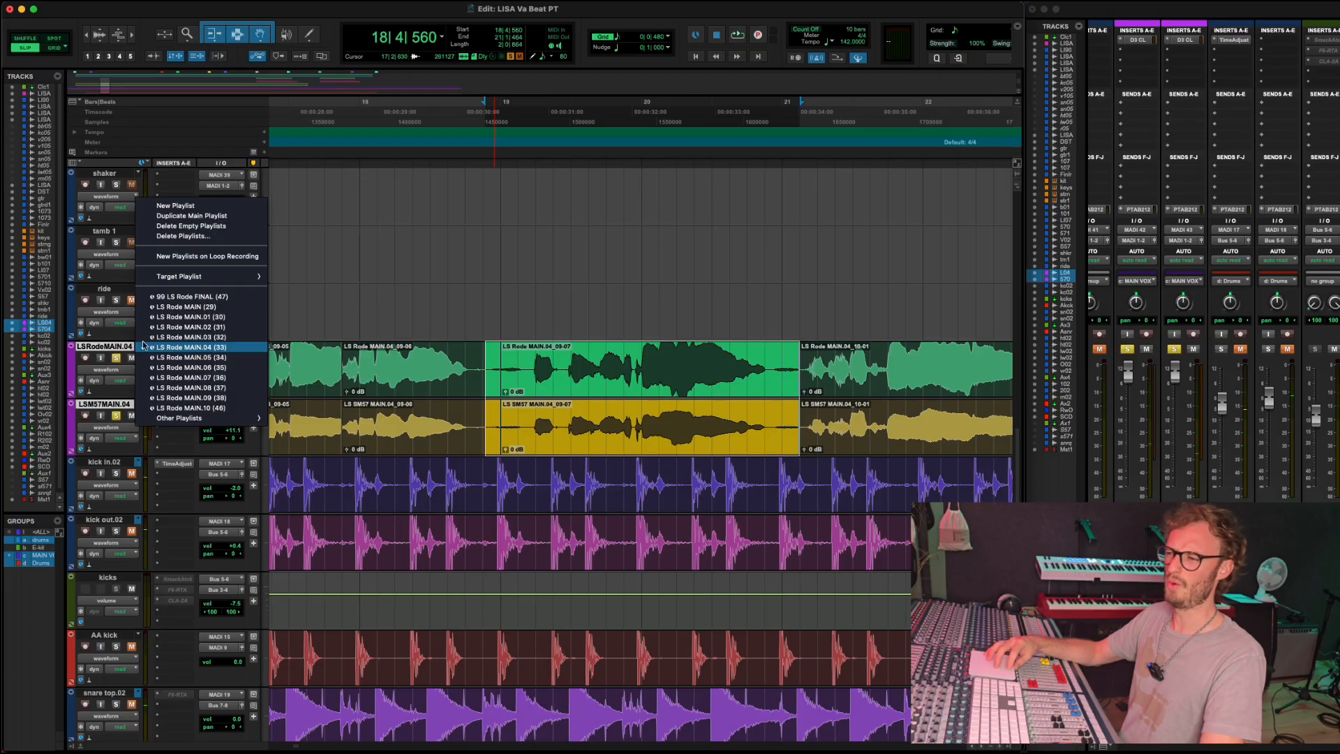
Audition the selected vocal phrase at bar 19 in the LS Rode MAIN.01 playlist, then in MAIN.04.
click(174, 319)
key(space)
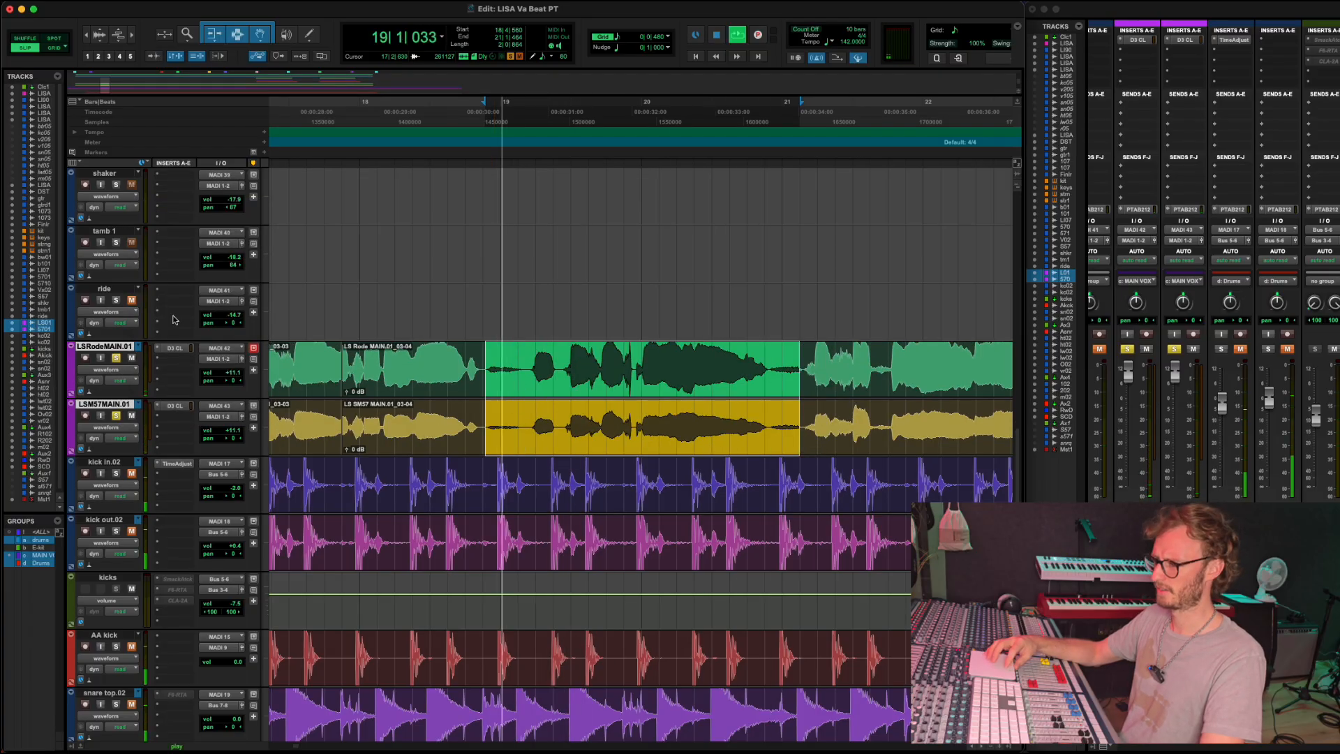
click(137, 347)
click(188, 378)
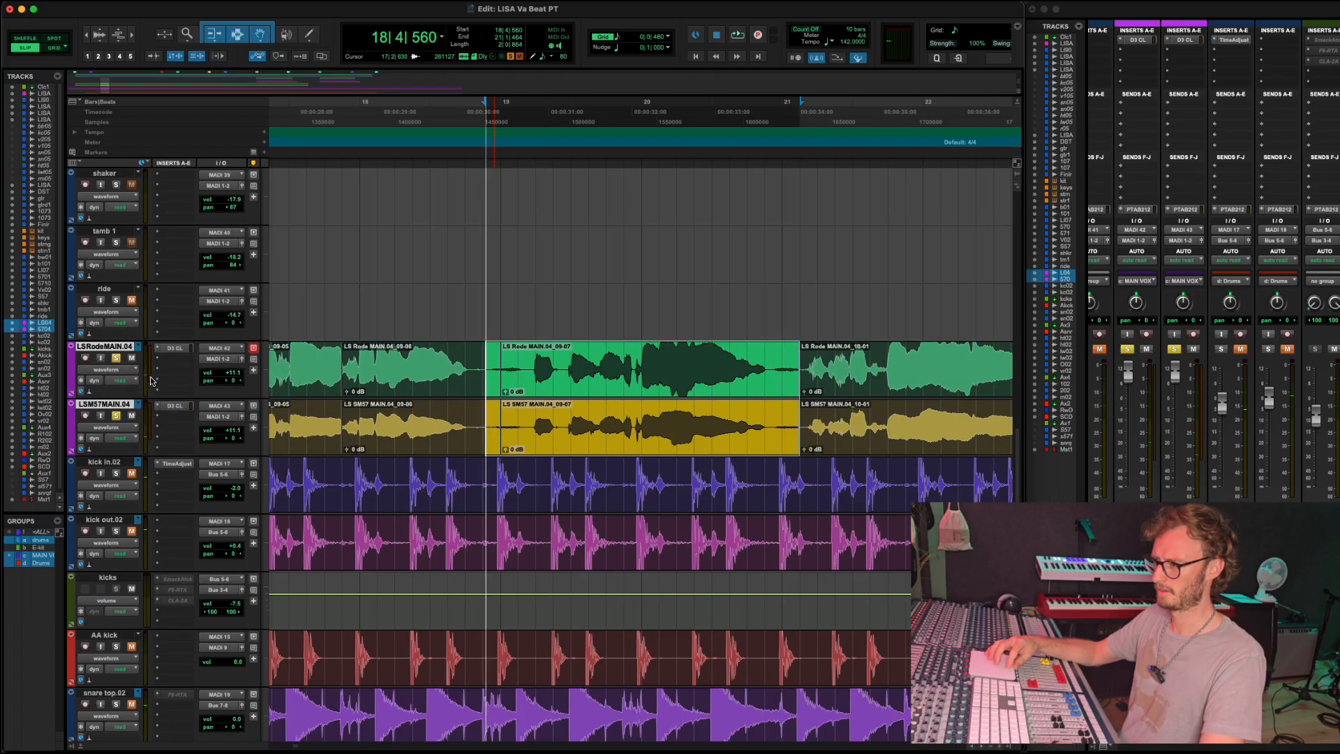
key(space)
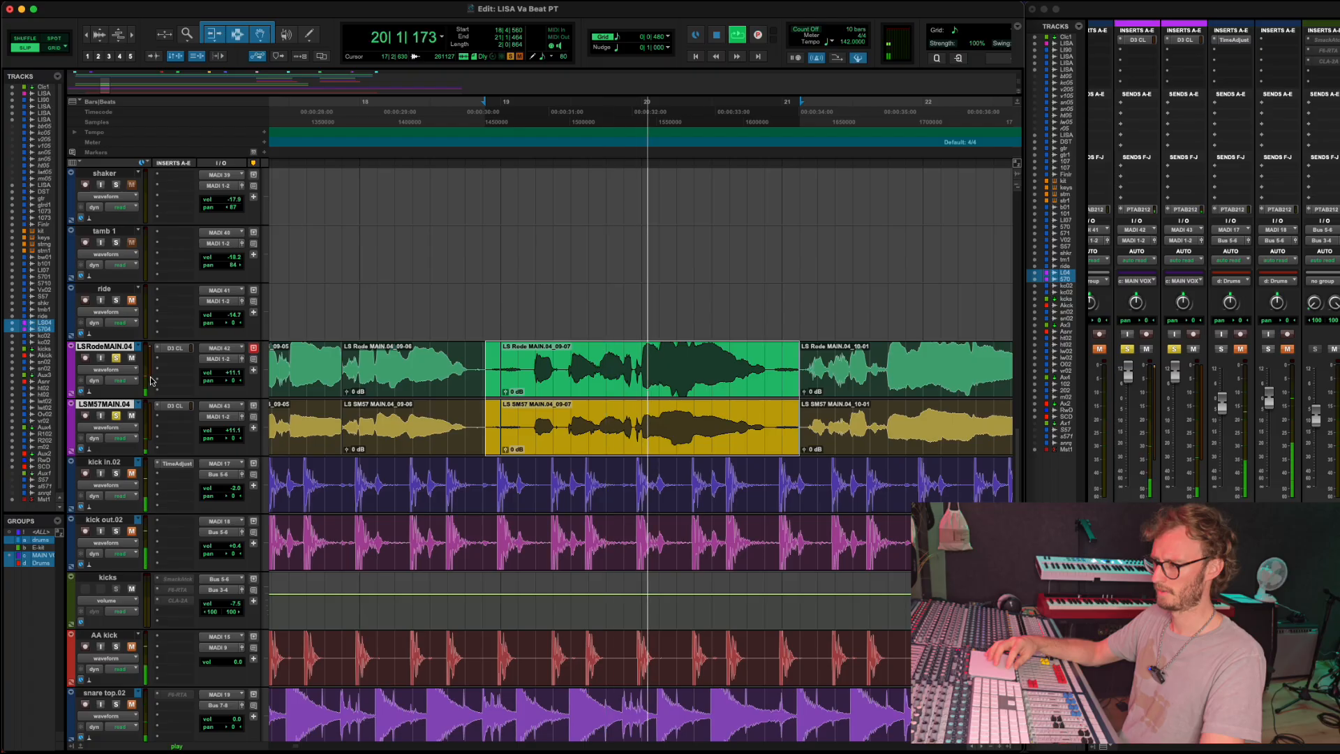
Switch the vocal tracks past LS Rode MAIN.03 to the MAIN.02 playlist and audition the same phrase.
click(138, 347)
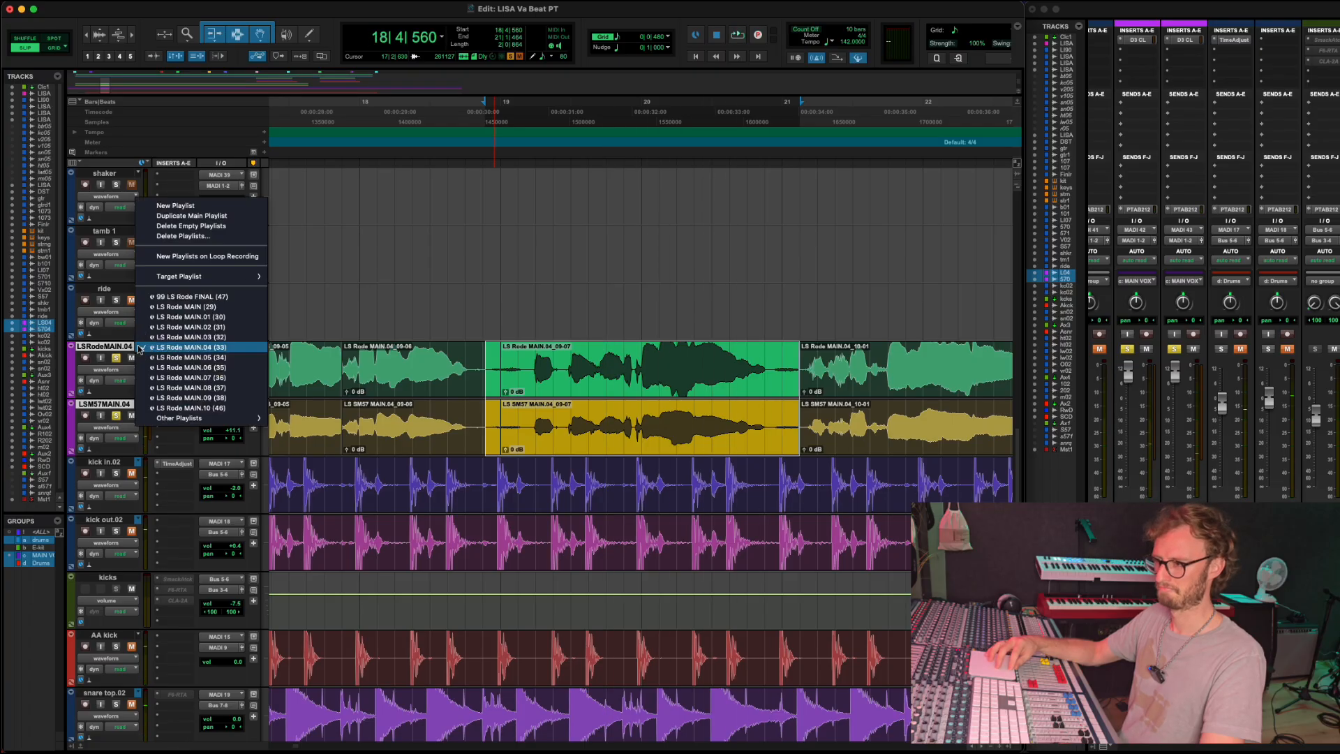
click(139, 351)
click(137, 349)
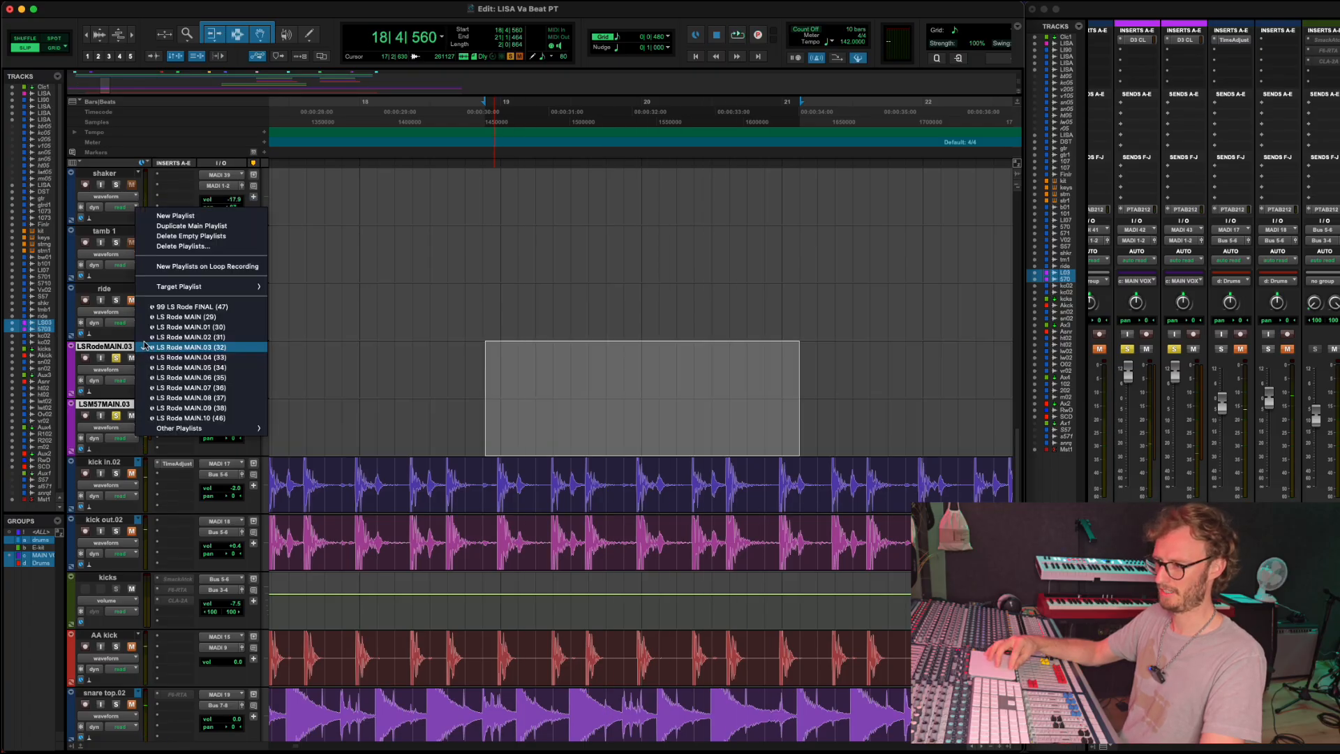
click(147, 340)
key(space)
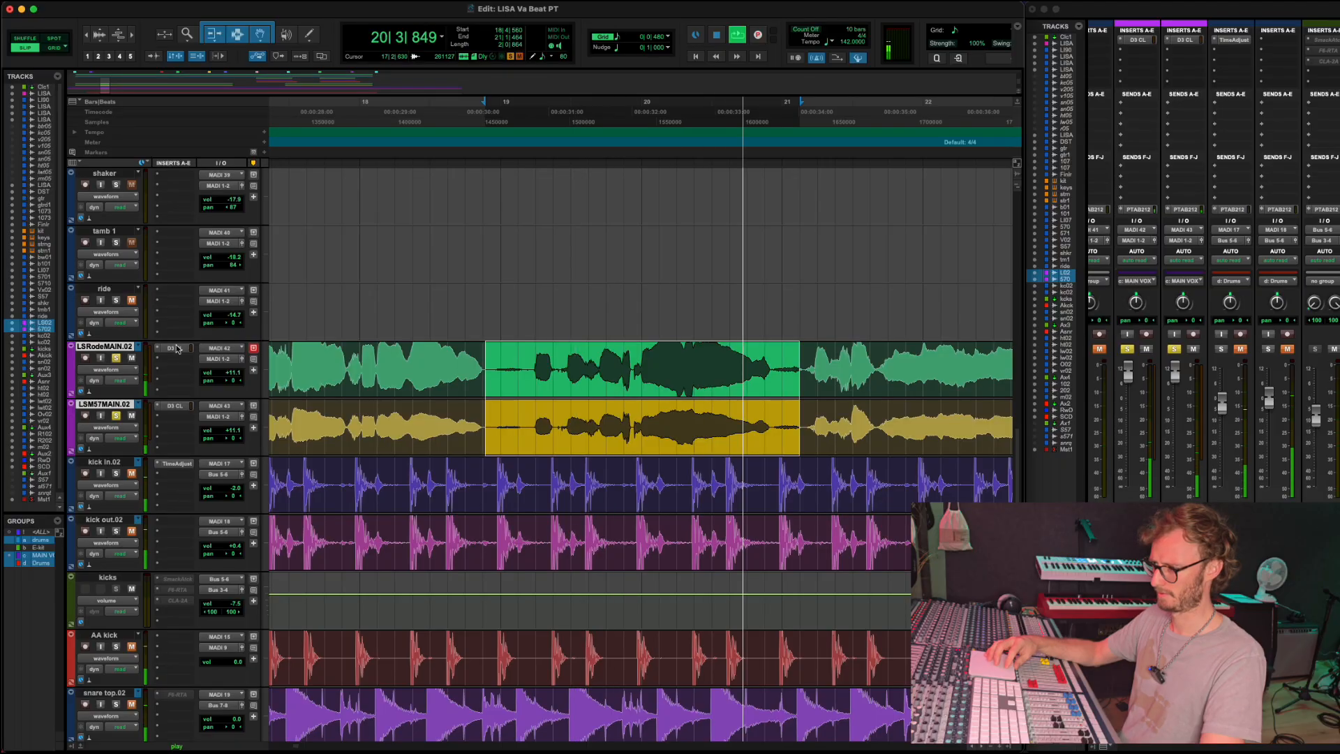
Go through LS Rode MAIN.01 back to the MAIN.04 playlist and play the selected phrase twice.
click(139, 347)
click(148, 339)
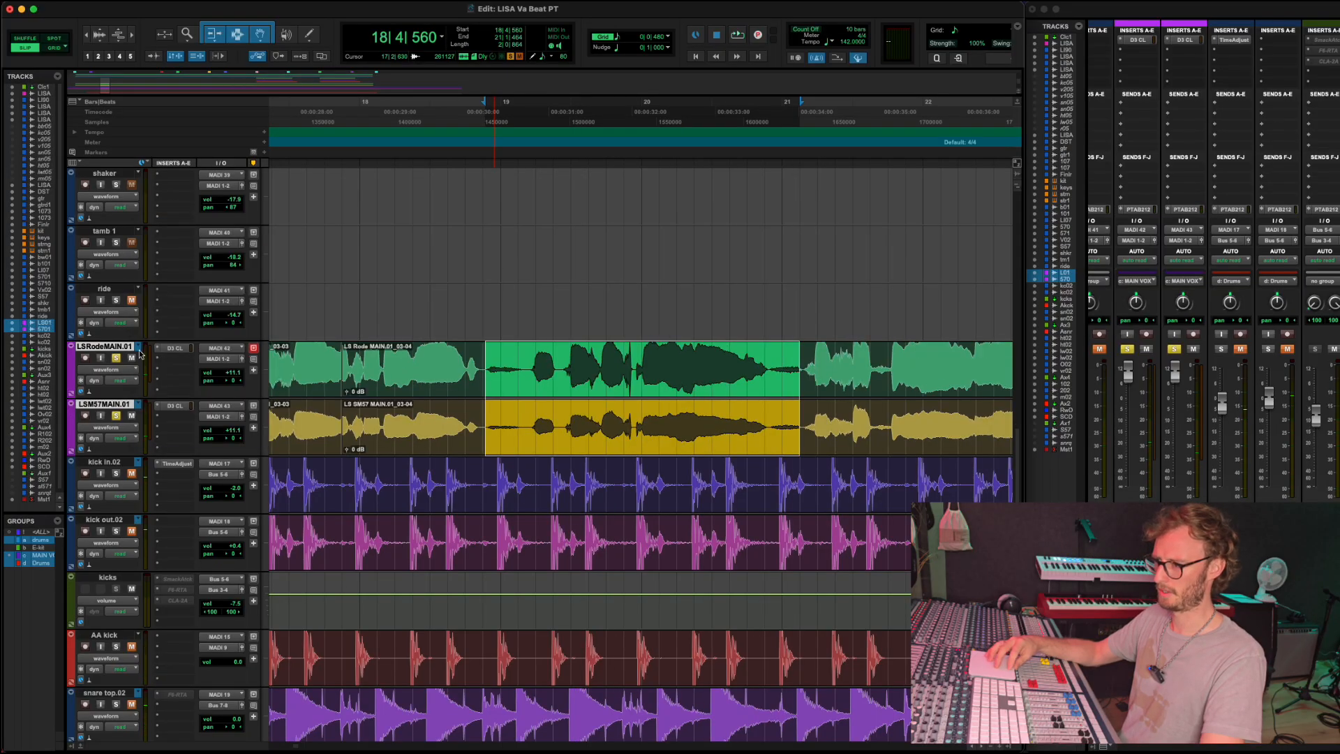
click(139, 349)
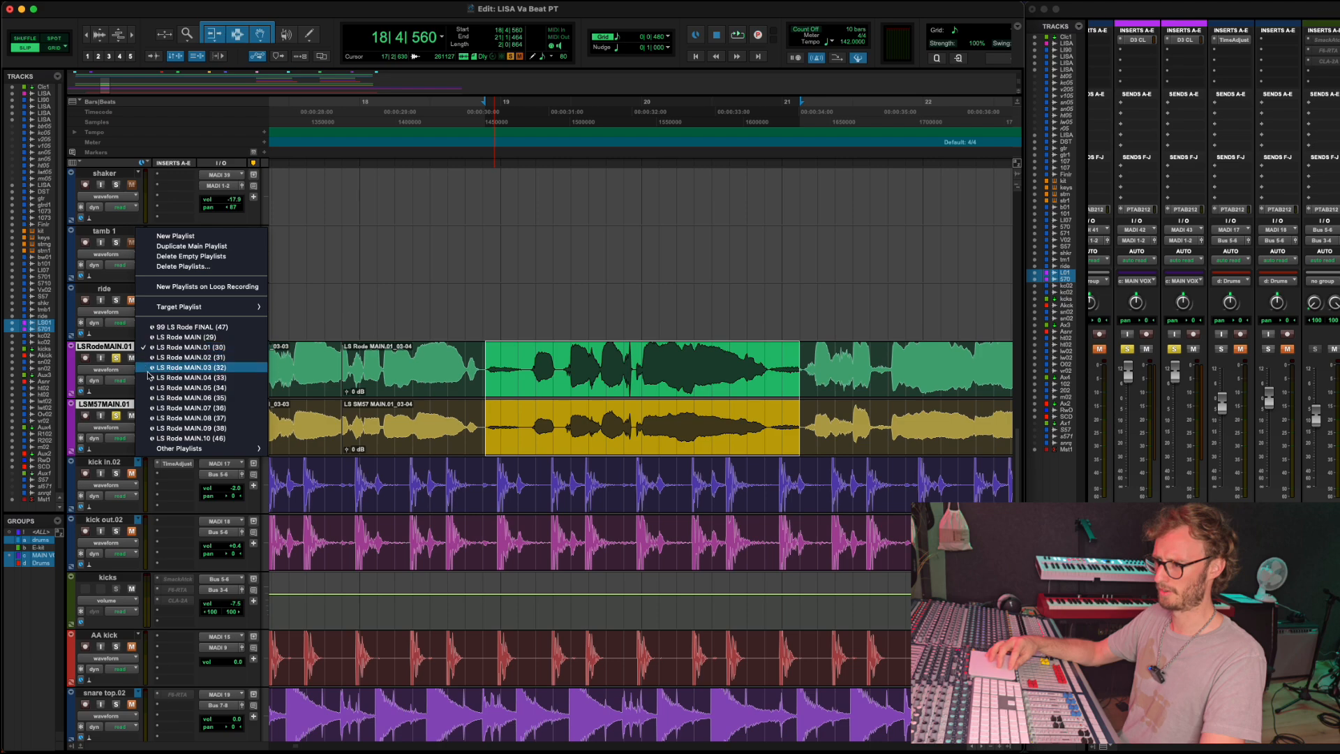
click(150, 378)
key(space)
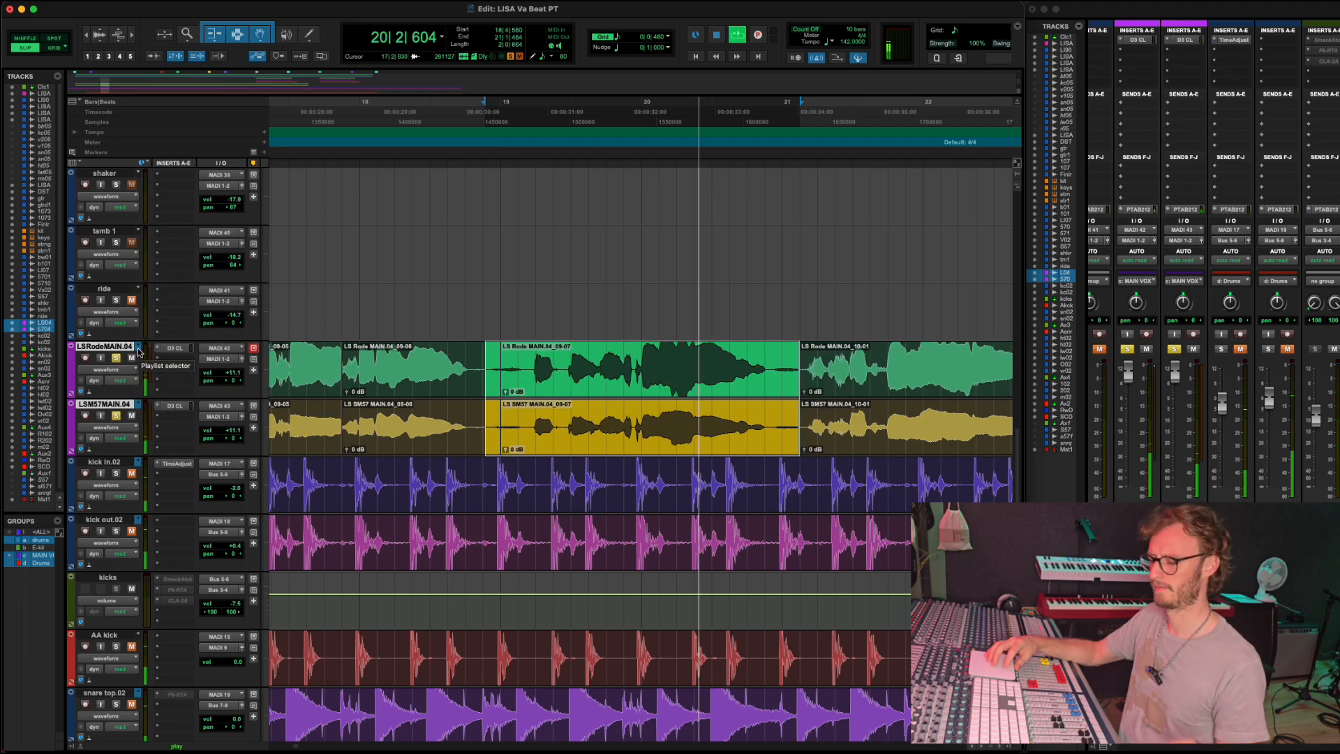
key(space)
key(space)
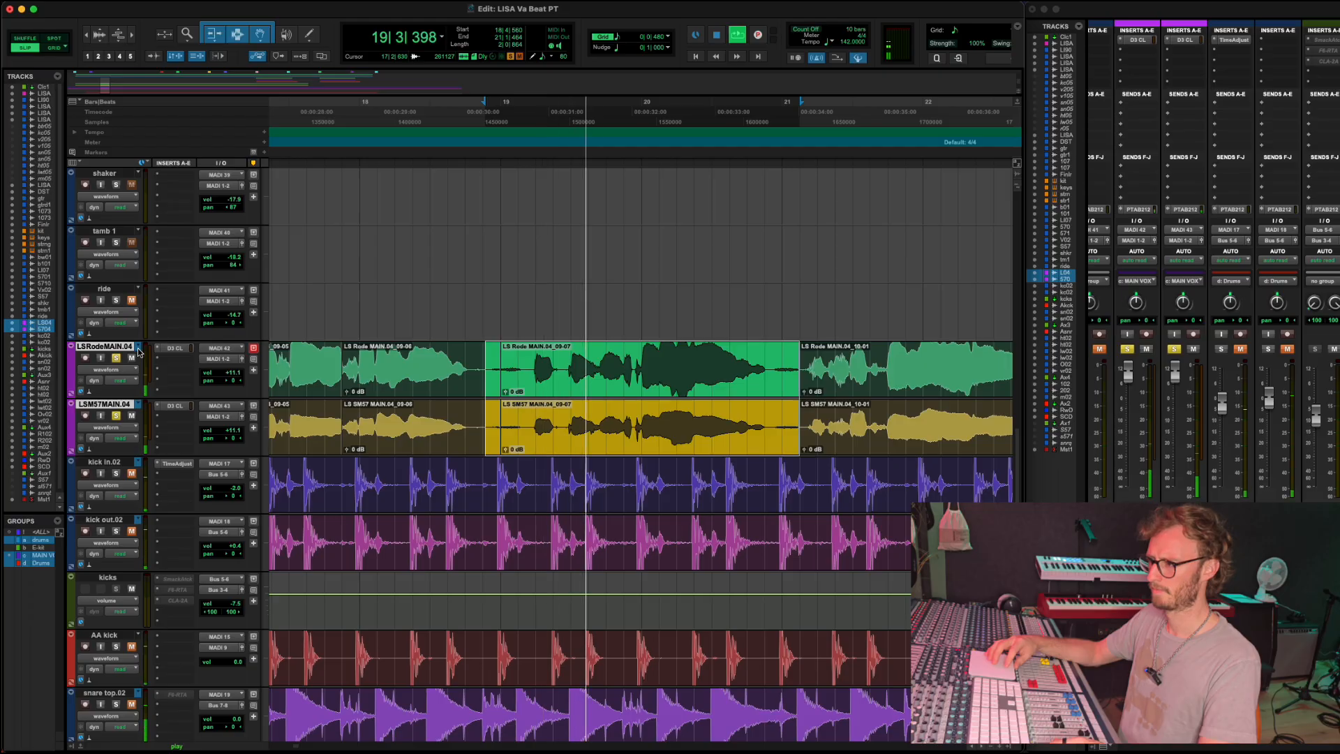
Return the vocal tracks to the LS Rode MAIN.01 playlist and replay the selected phrase for comparison.
click(139, 352)
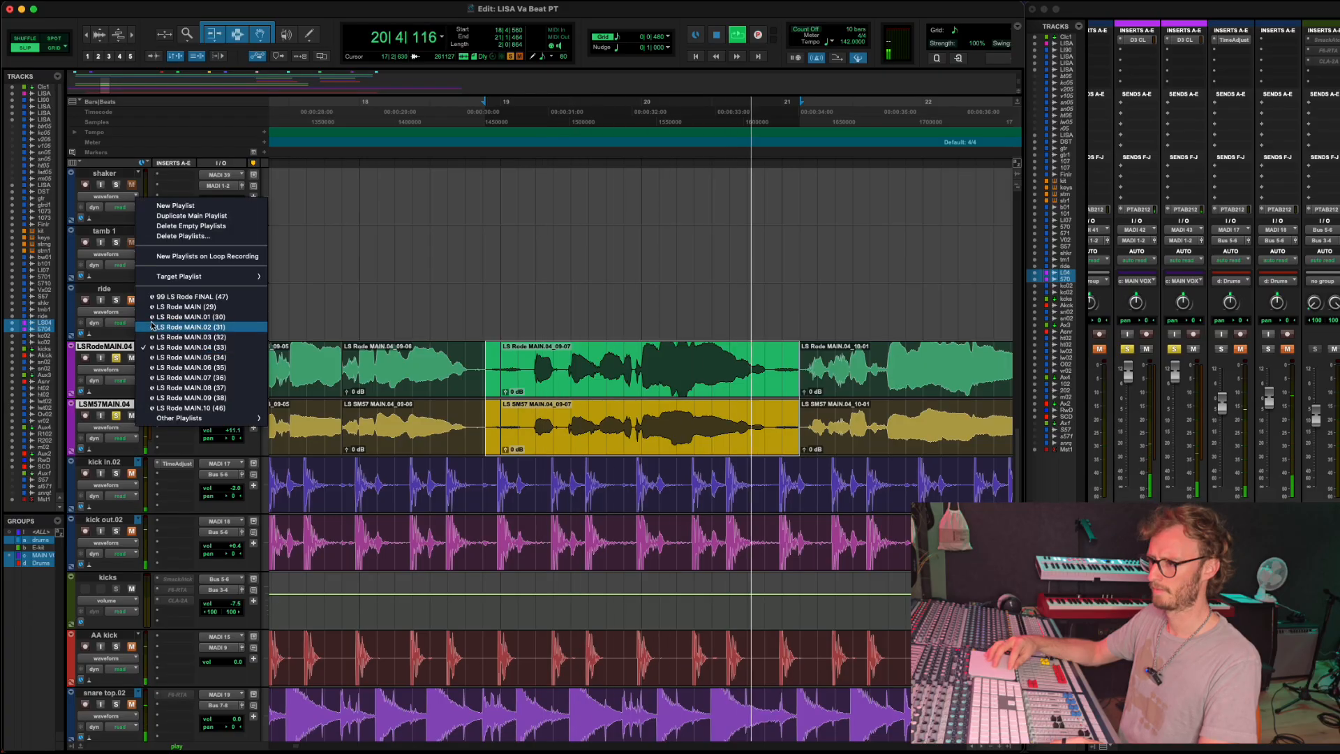
click(155, 321)
key(space)
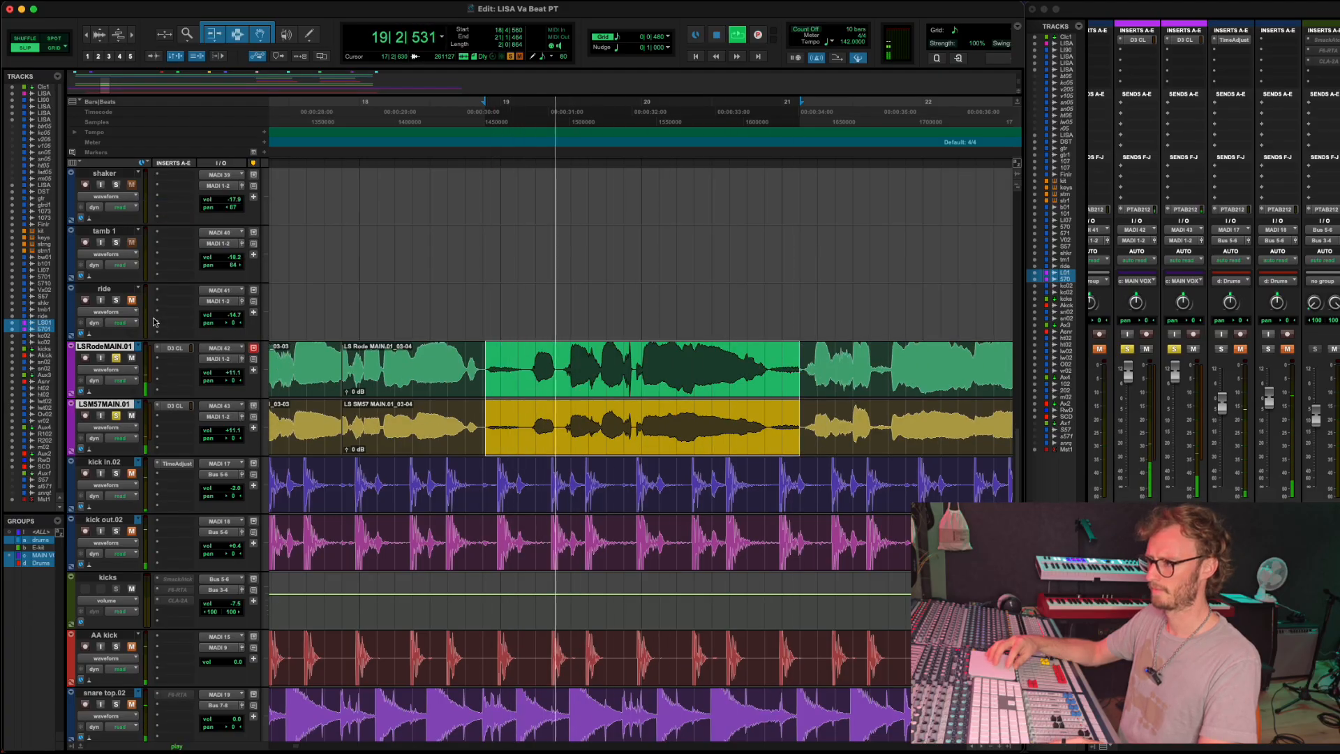
key(space)
key(space)
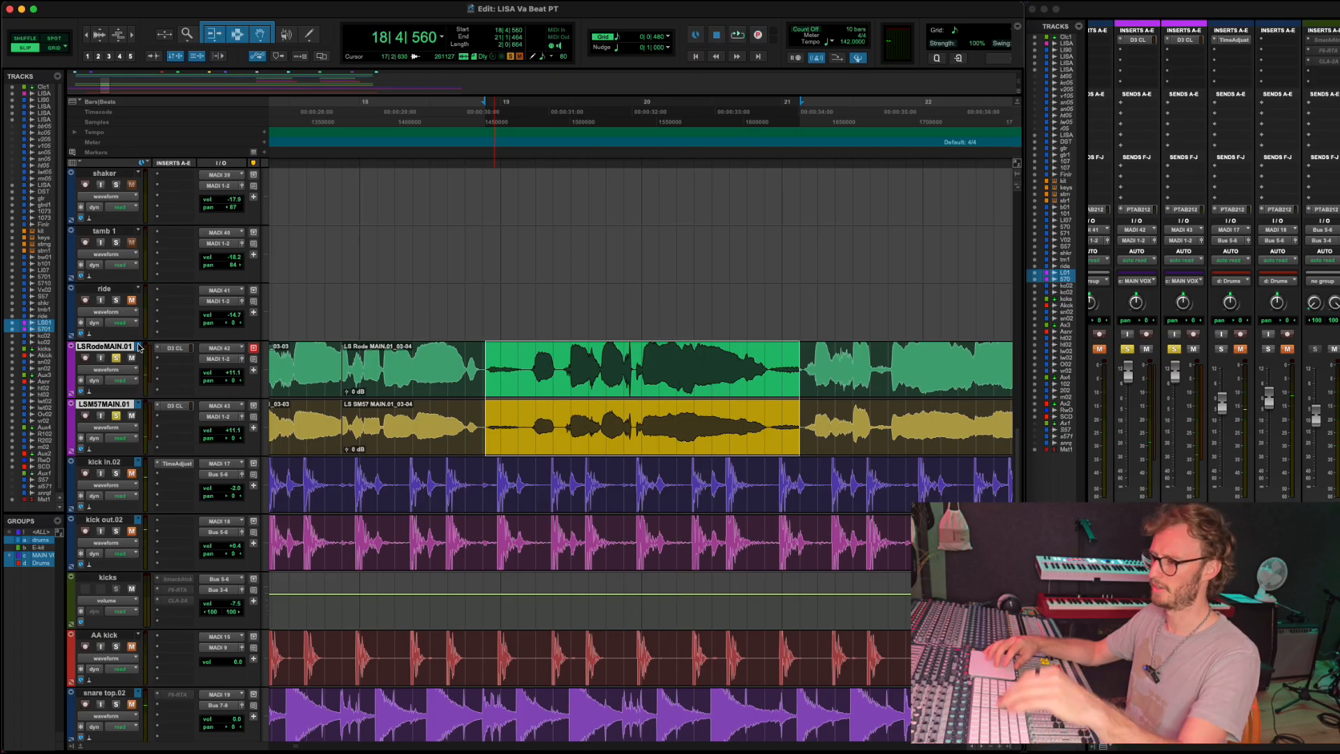
Select the shorter vocal passage from about 19|1|589 to 19|4|887 in MAIN.01 and audition it.
click(450, 424)
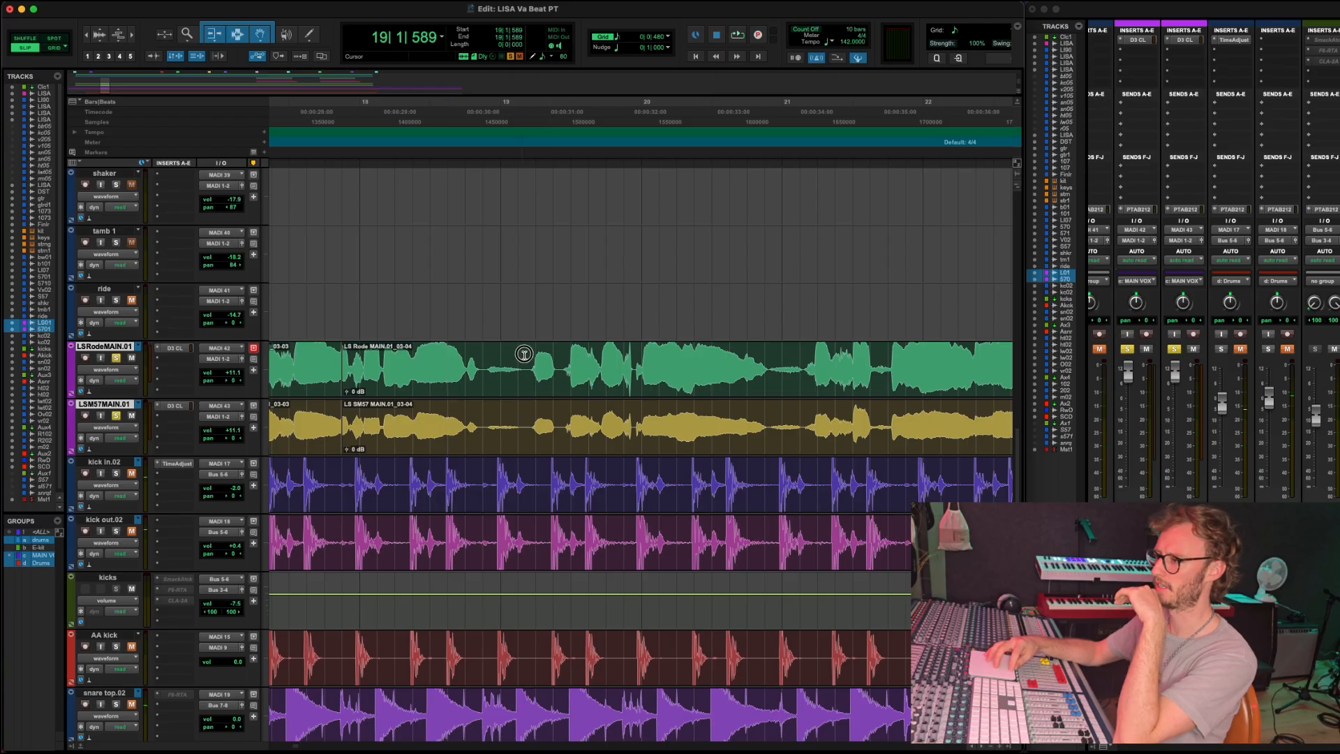
drag(524, 354, 640, 361)
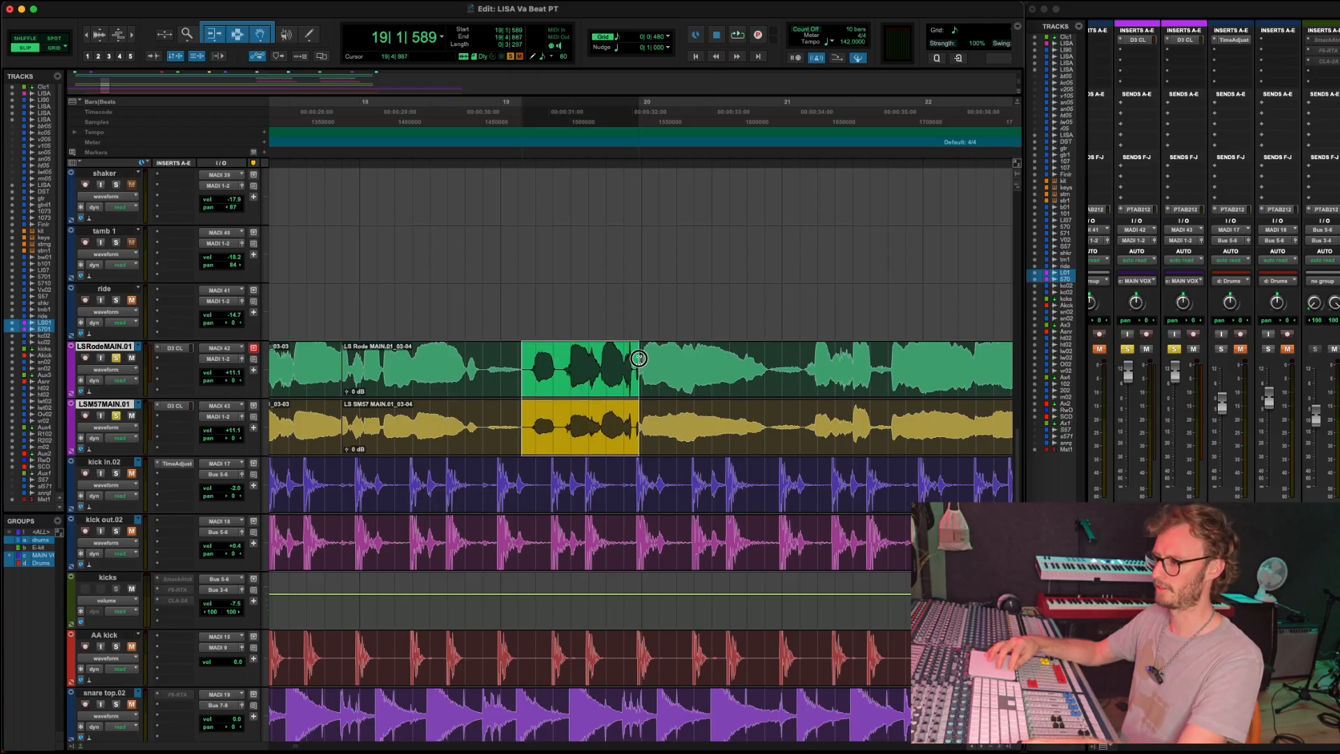
key(space)
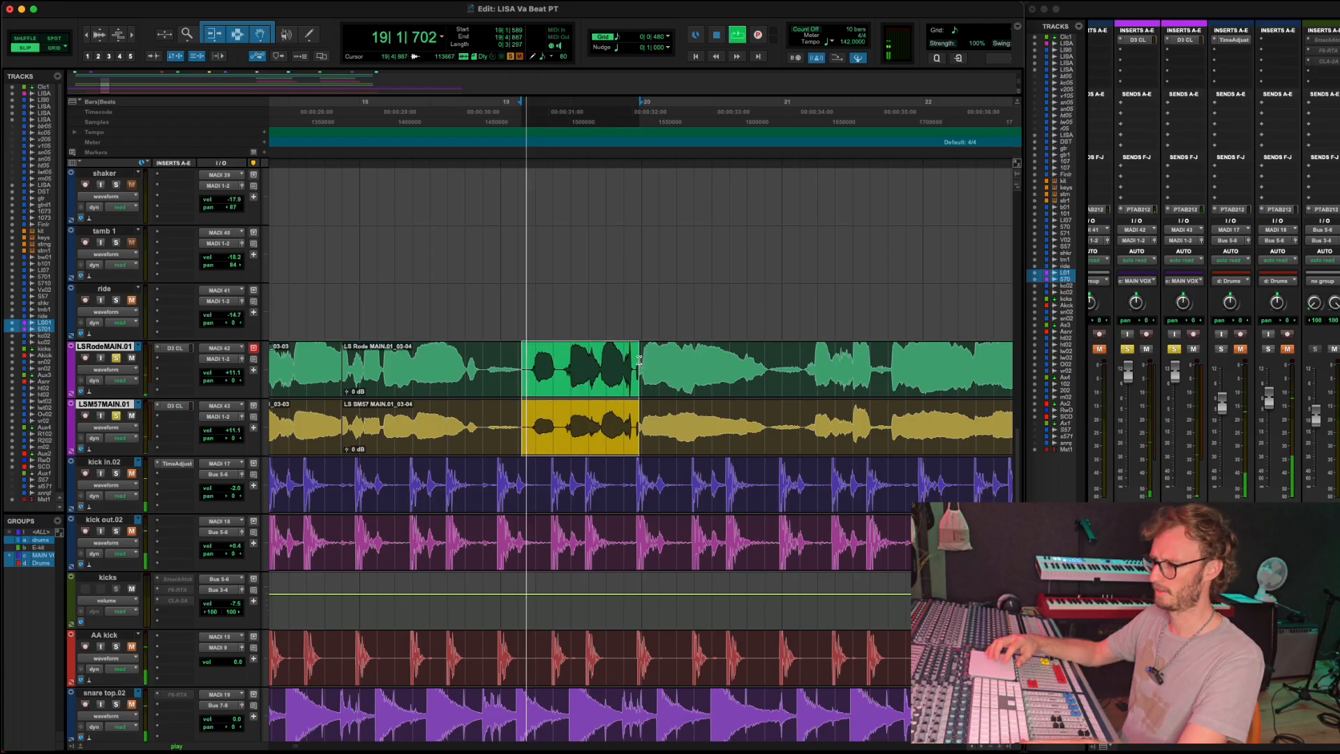
key(space)
Step through the LS Rode MAIN.03 and MAIN.02 playlists to MAIN.04 and audition the shorter passage.
click(141, 348)
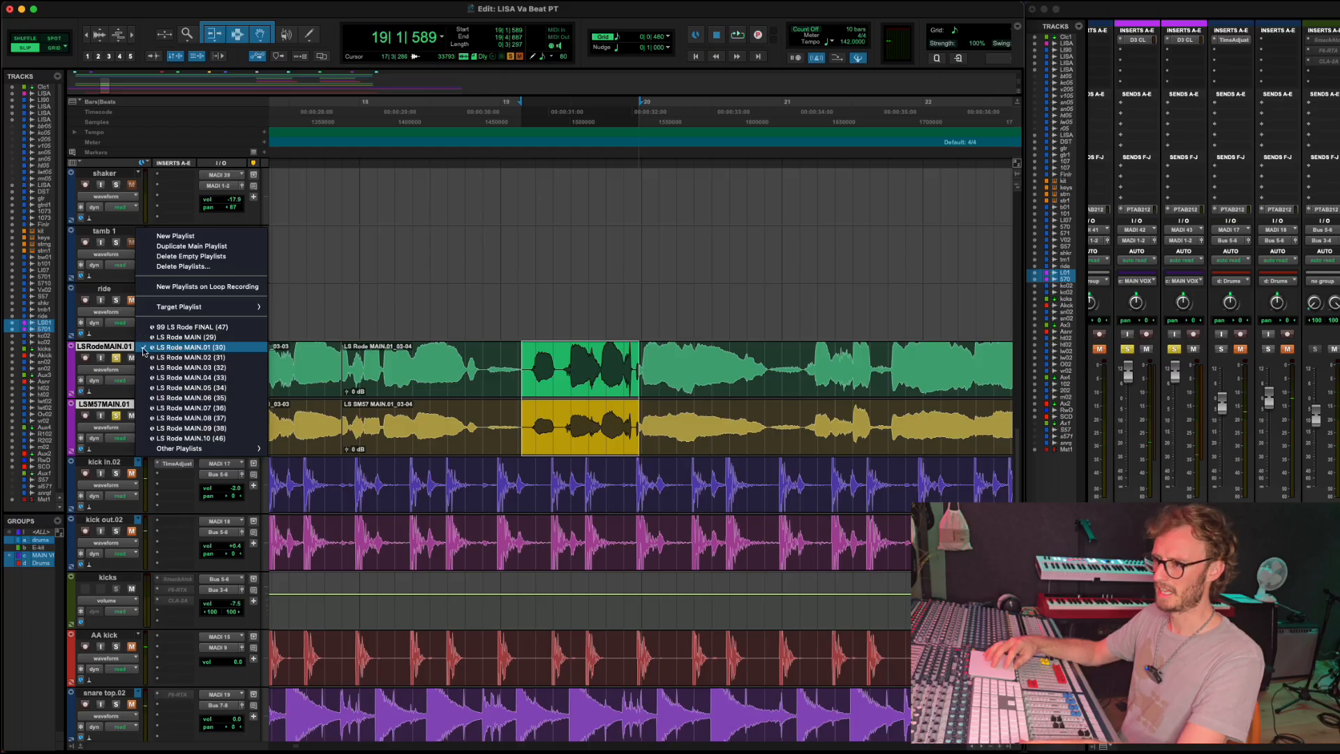
click(152, 368)
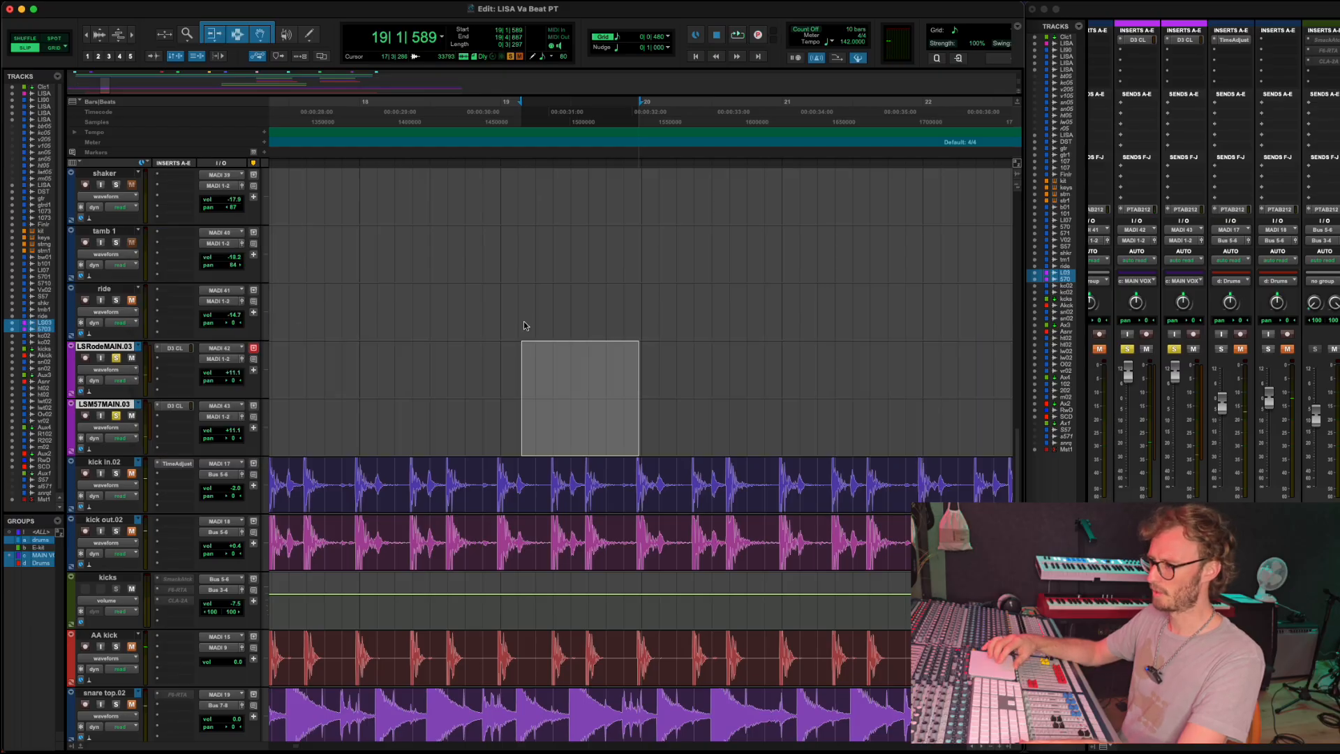
click(136, 349)
click(168, 347)
click(138, 348)
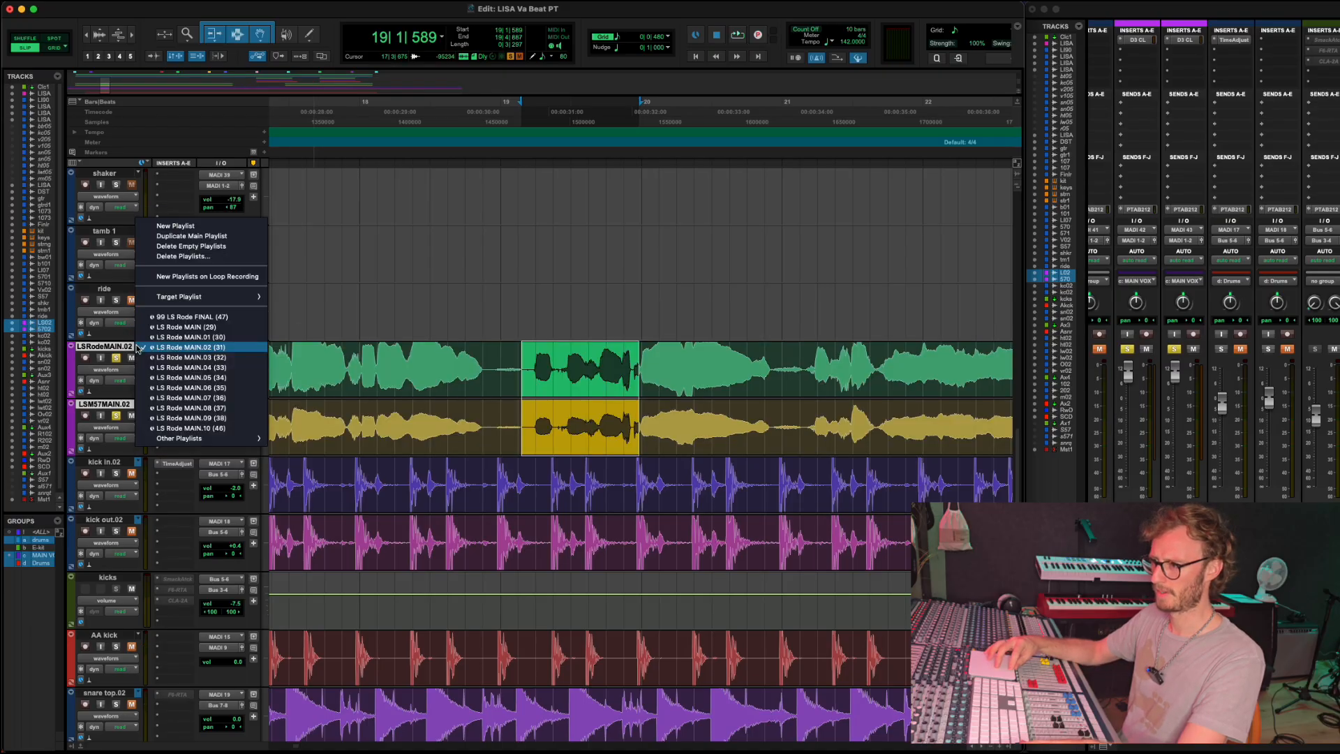
click(168, 367)
key(space)
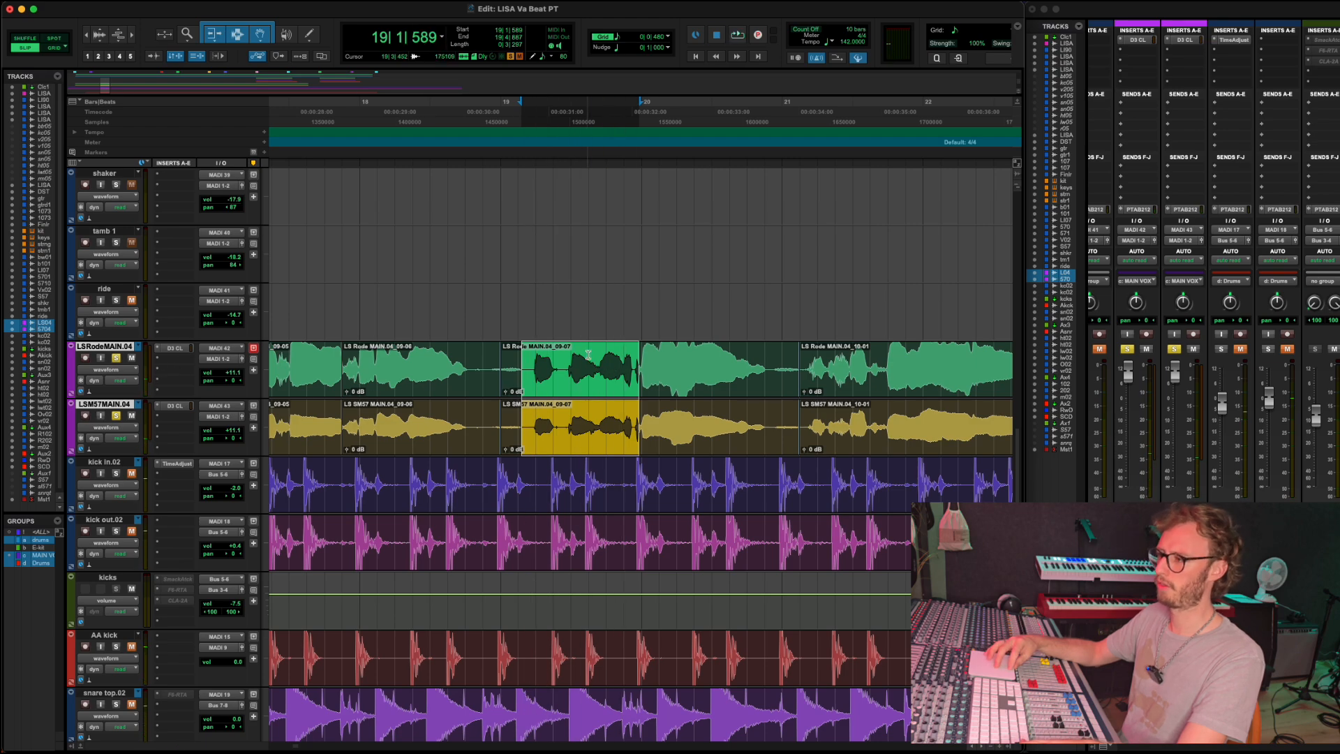
Select and play short fragments around beat 3 of bar 19 in MAIN.04 to examine individual words.
drag(589, 355, 607, 356)
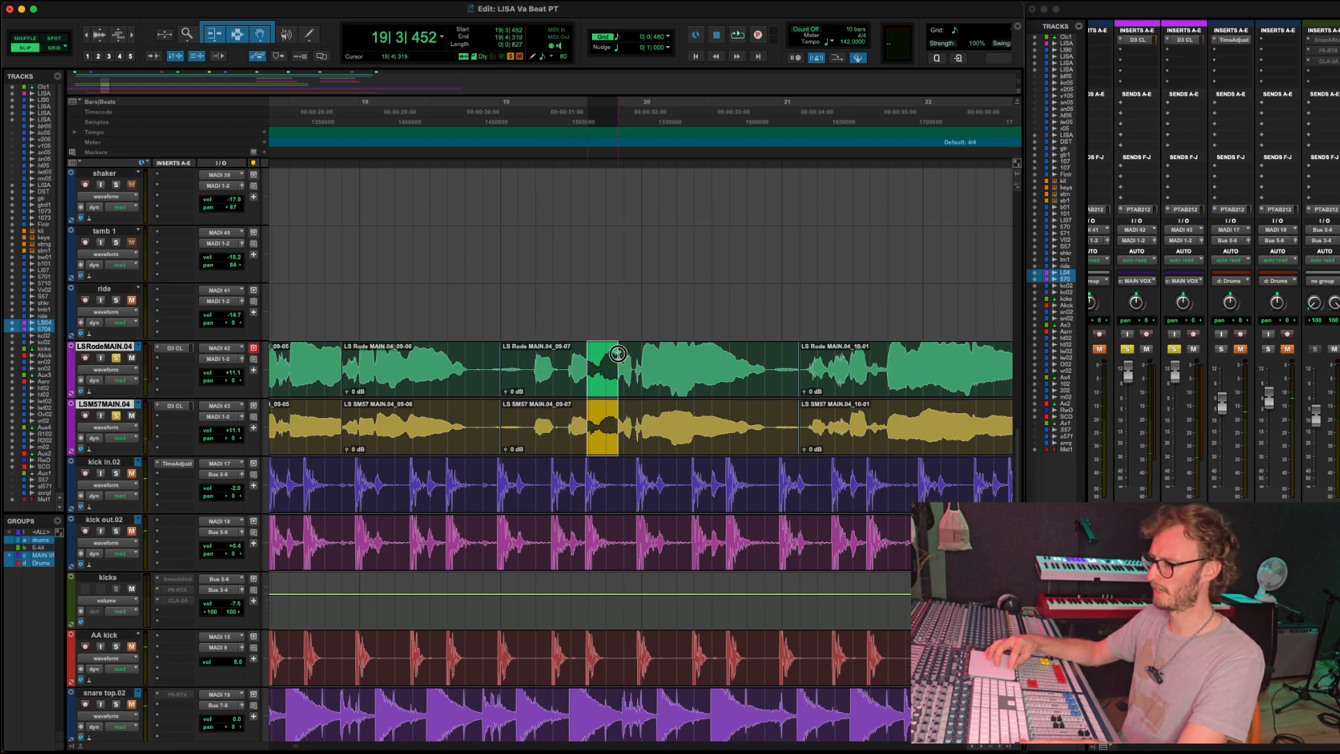
key(space)
key(space)
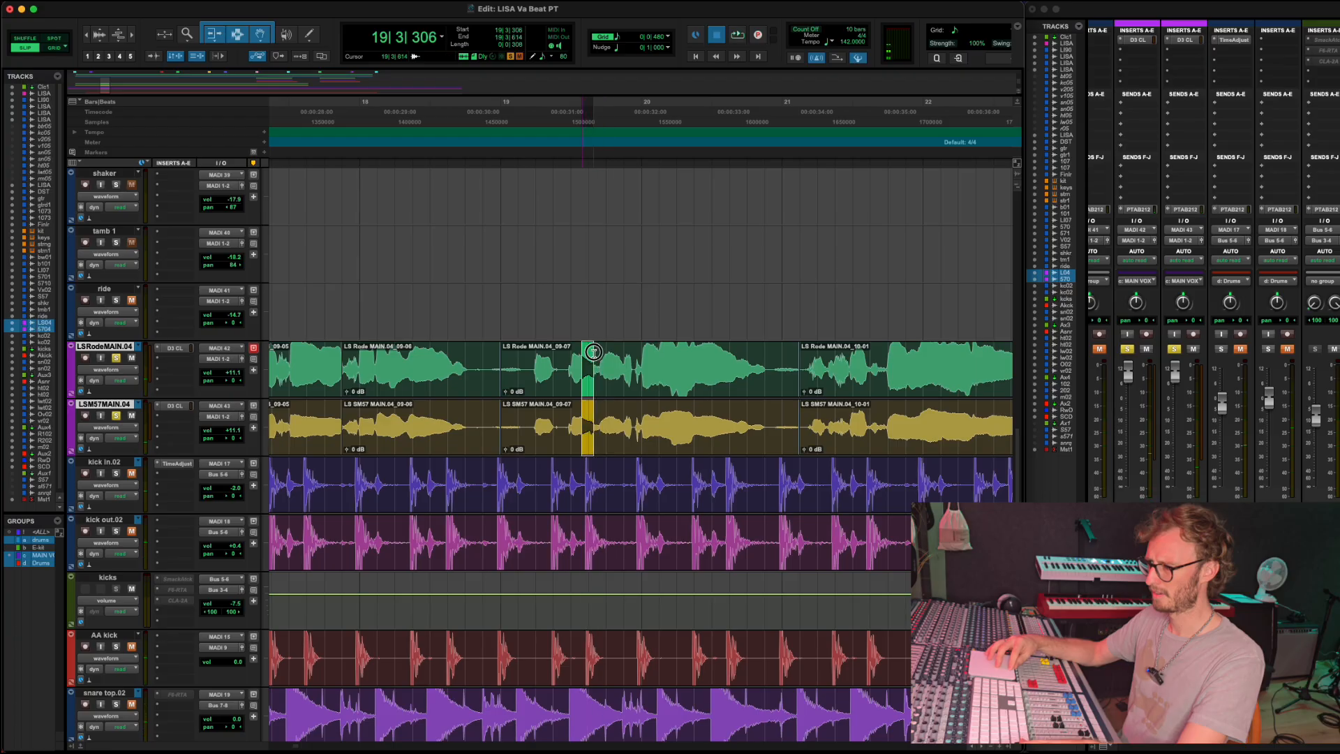
click(588, 350)
drag(588, 350, 626, 356)
key(space)
key(space)
key(space)
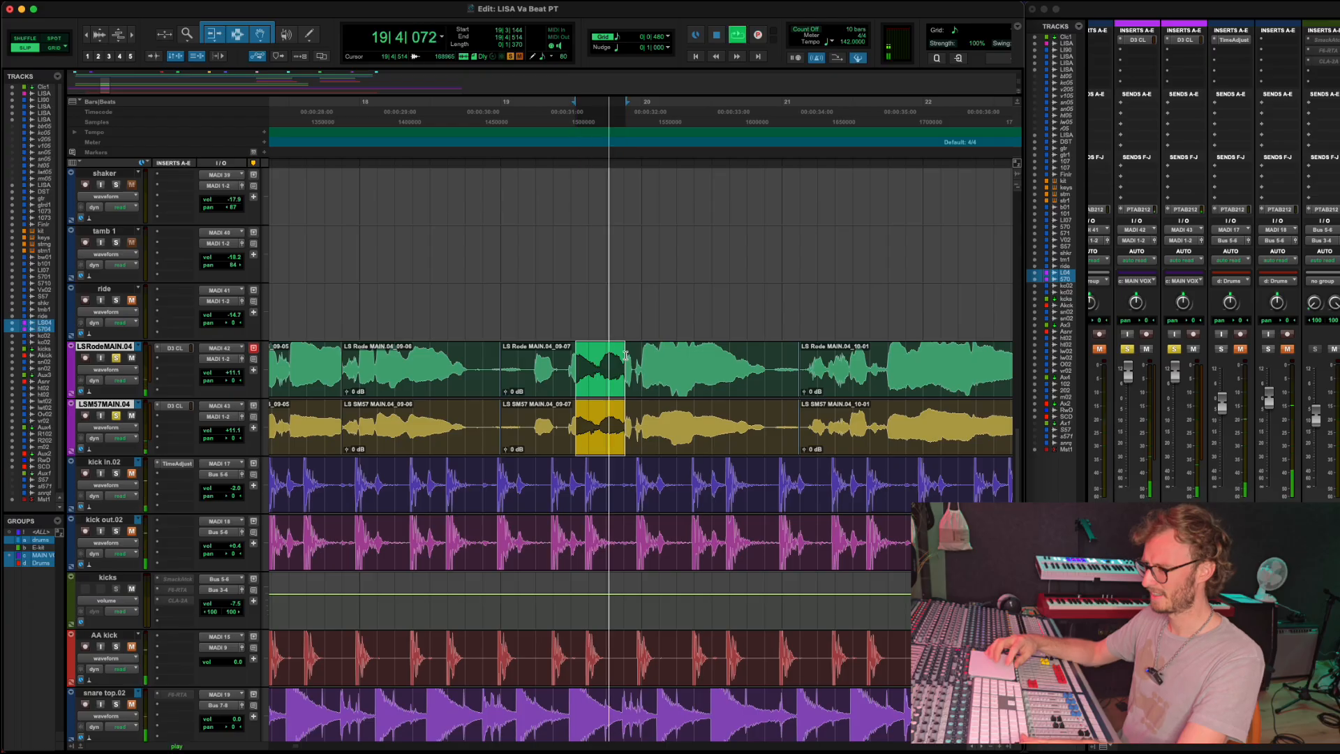
key(space)
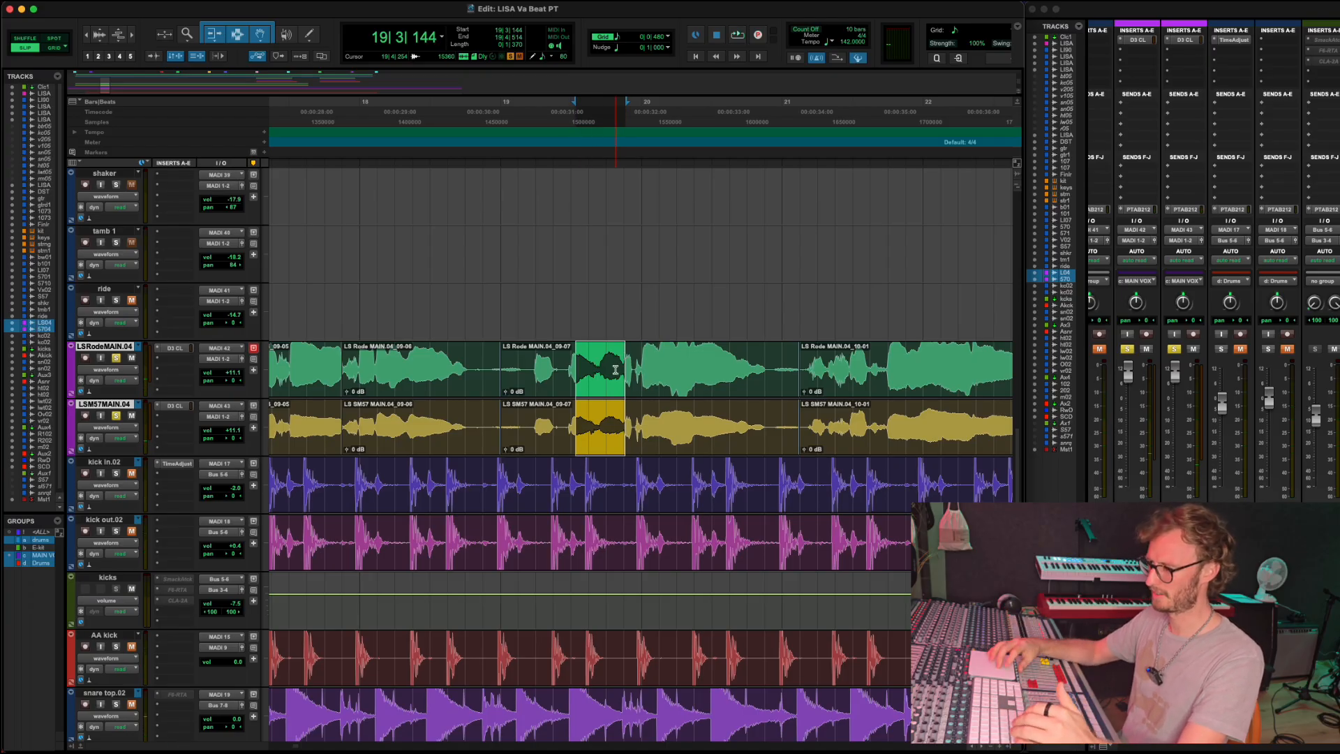
drag(585, 358, 594, 356)
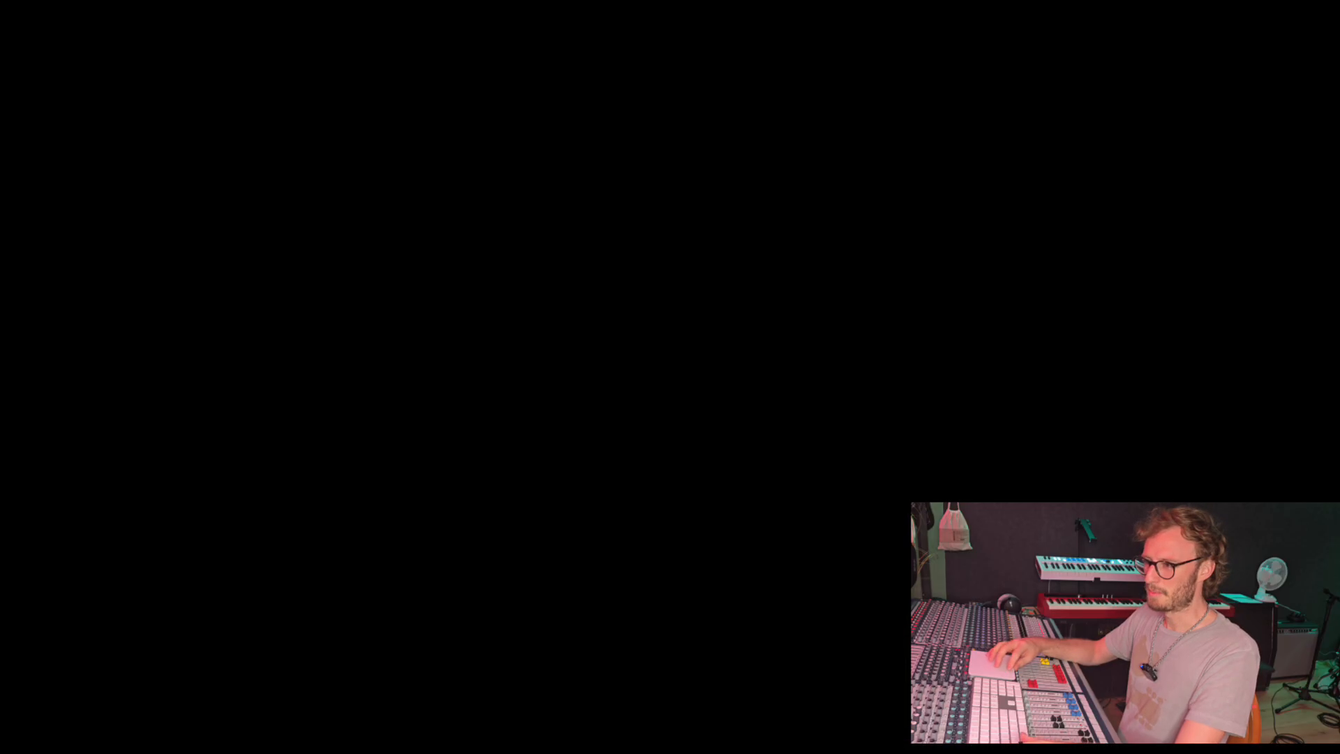
Switch to the LS Rode MAIN.01 playlist and audition the passage from about 19|1|638 to just past bar 20.
click(139, 347)
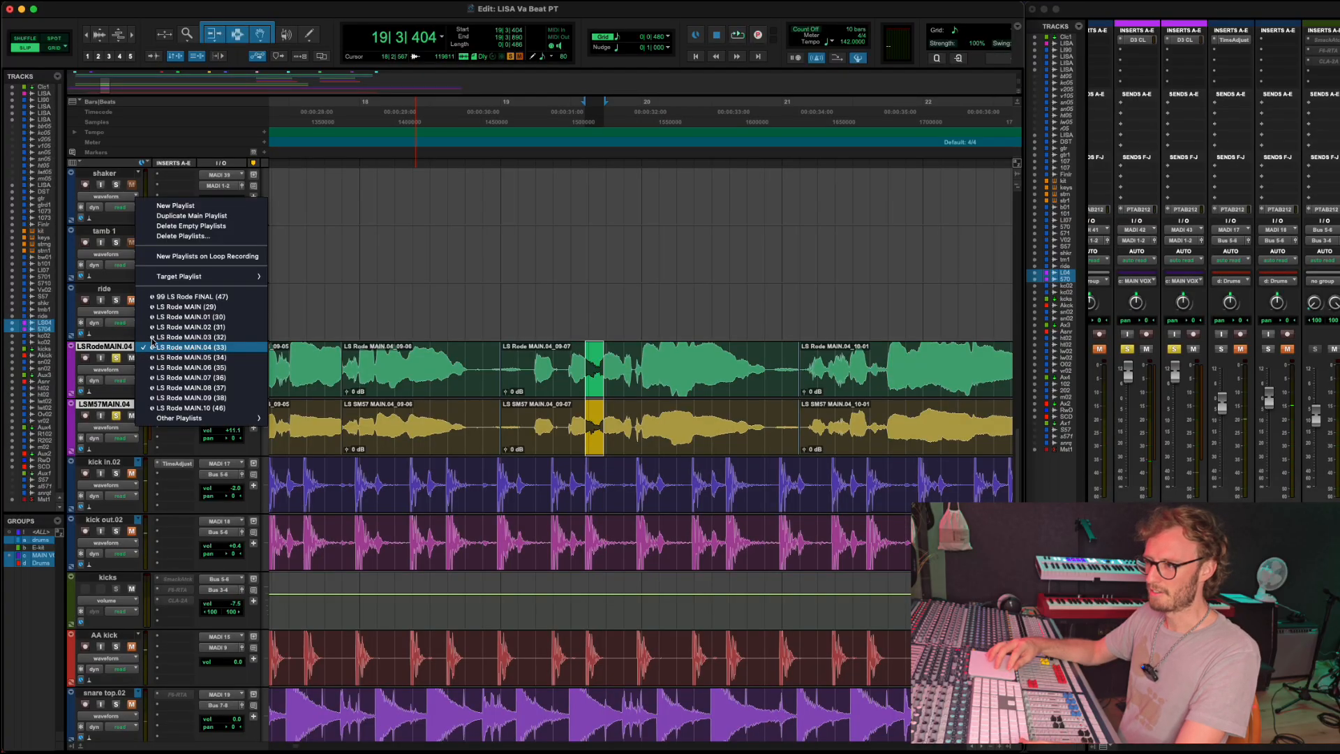
click(160, 317)
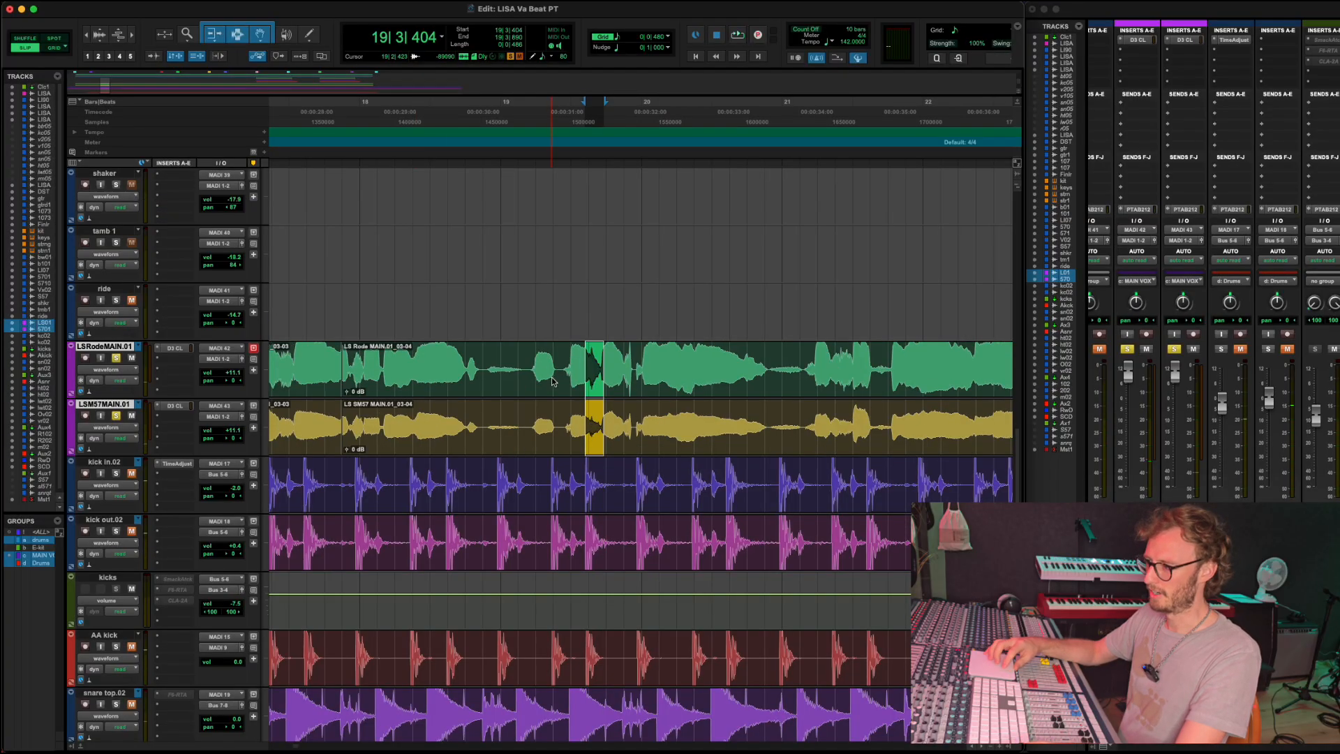
drag(524, 358, 648, 362)
key(space)
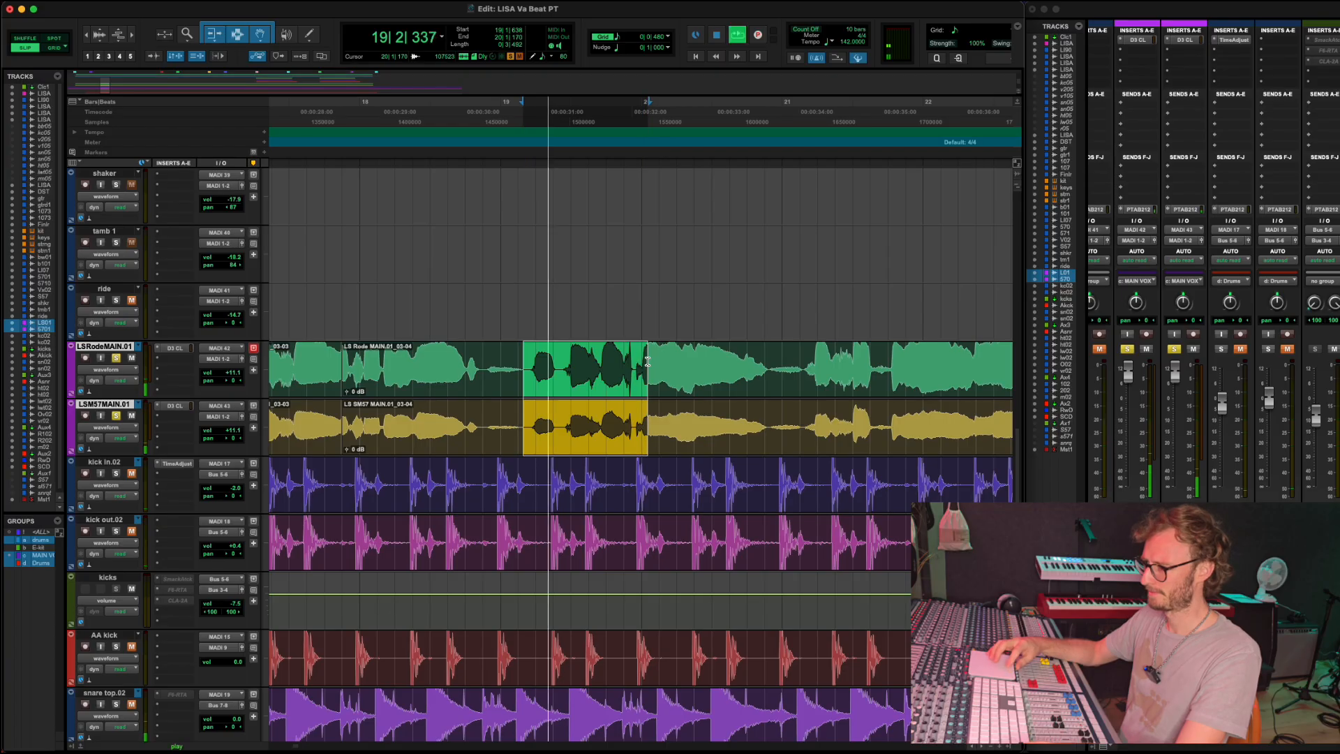
key(space)
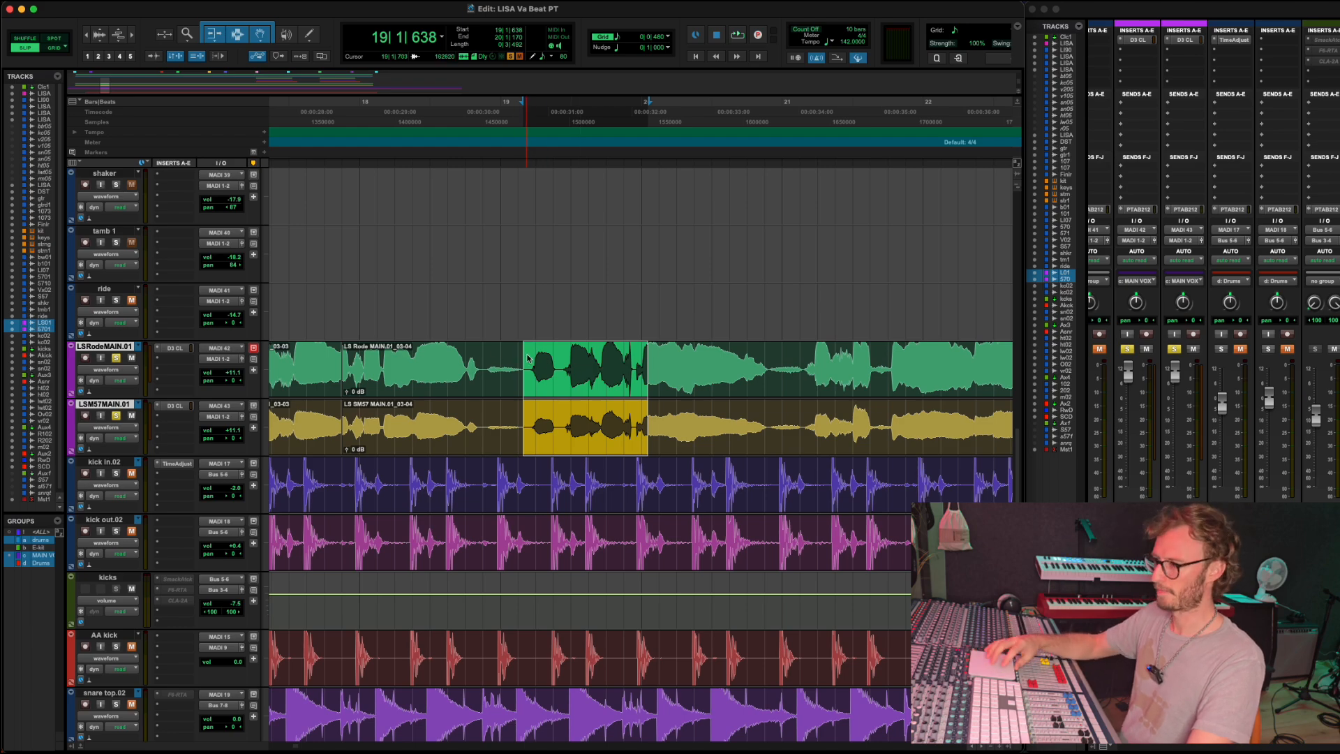
Separate the MAIN.01 vocal phrase from about 18|4|479 to just before bar 20 and copy it into the 99 LS Rode FINAL playlist.
drag(485, 353, 643, 364)
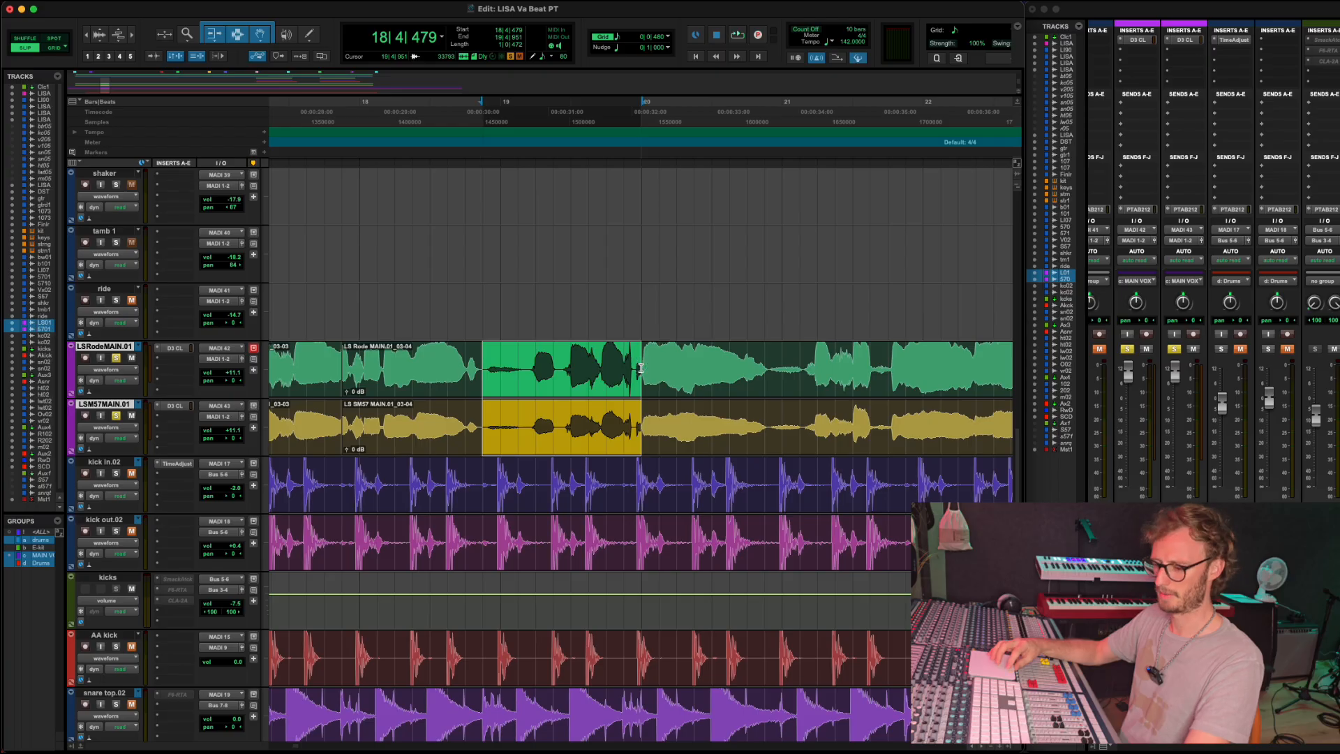
key(super+e)
click(149, 351)
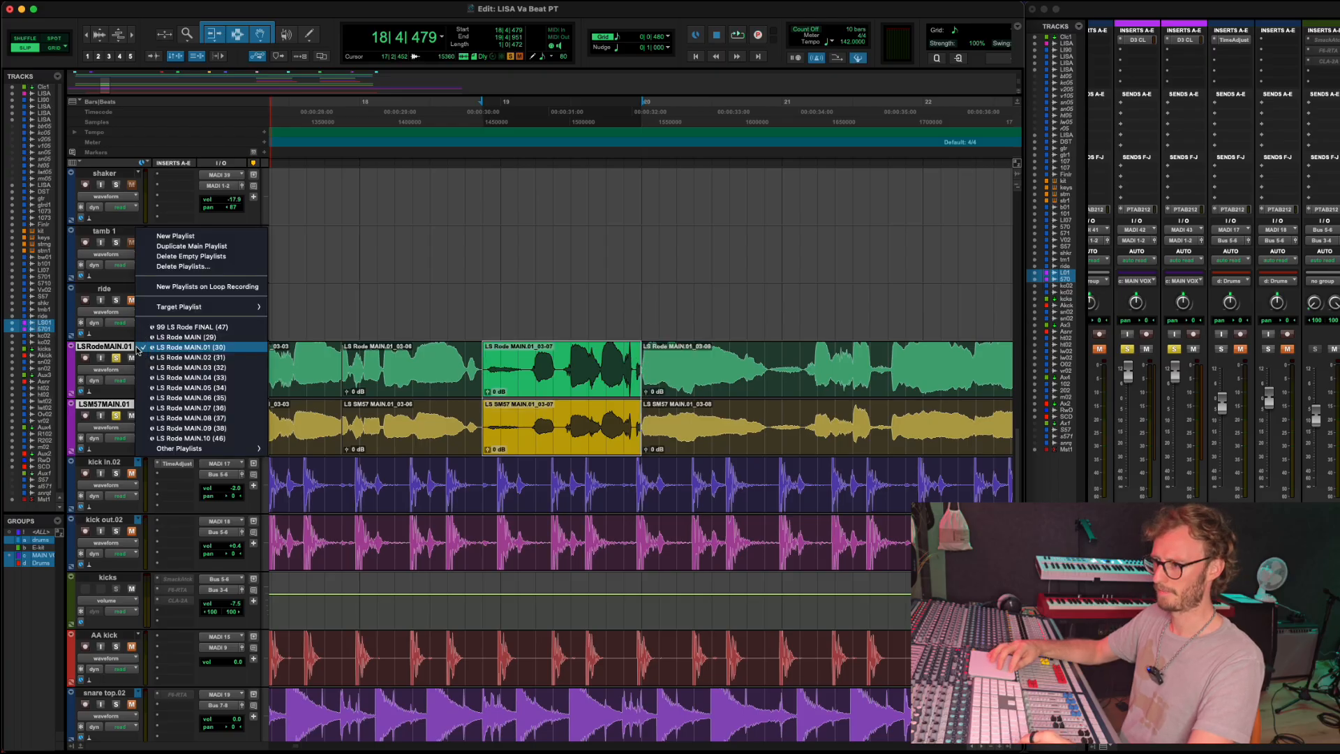
click(166, 331)
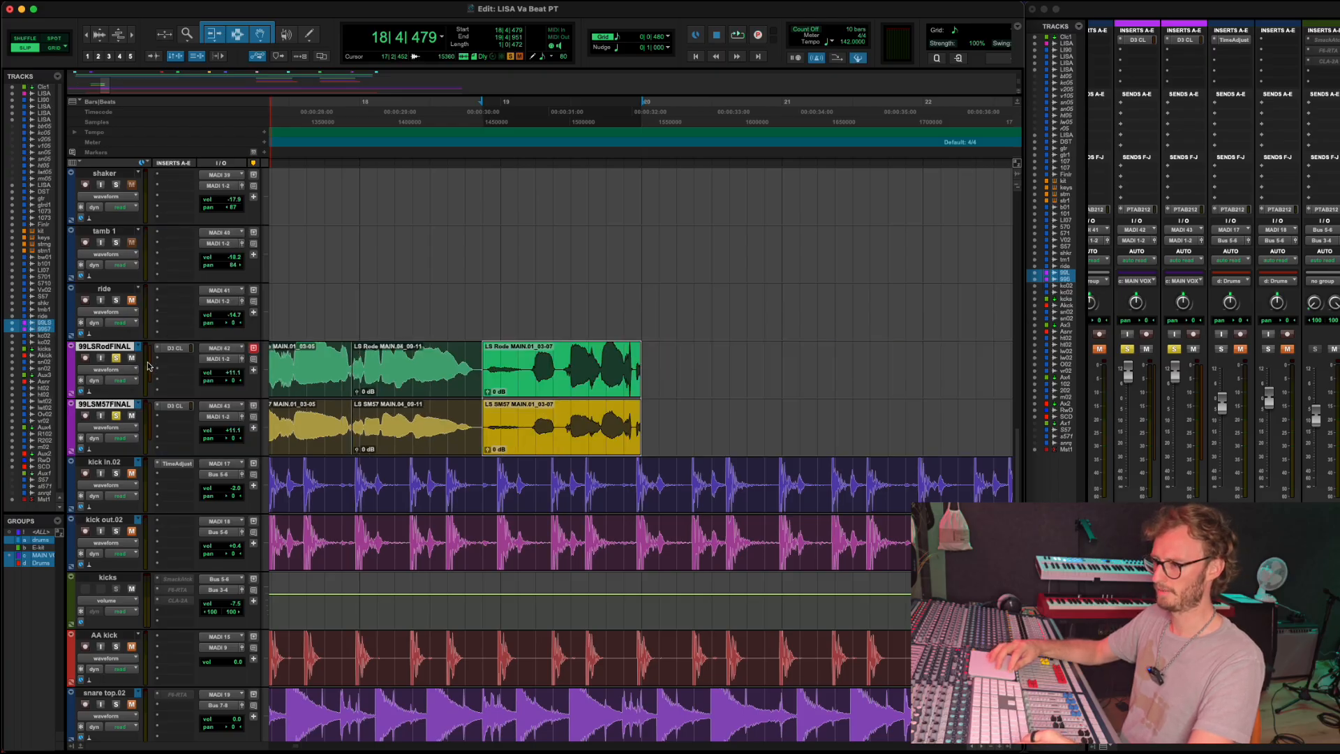
Switch the vocal tracks to the LS Rode MAIN.04 playlist and play from just before bar 20.
click(139, 348)
click(159, 388)
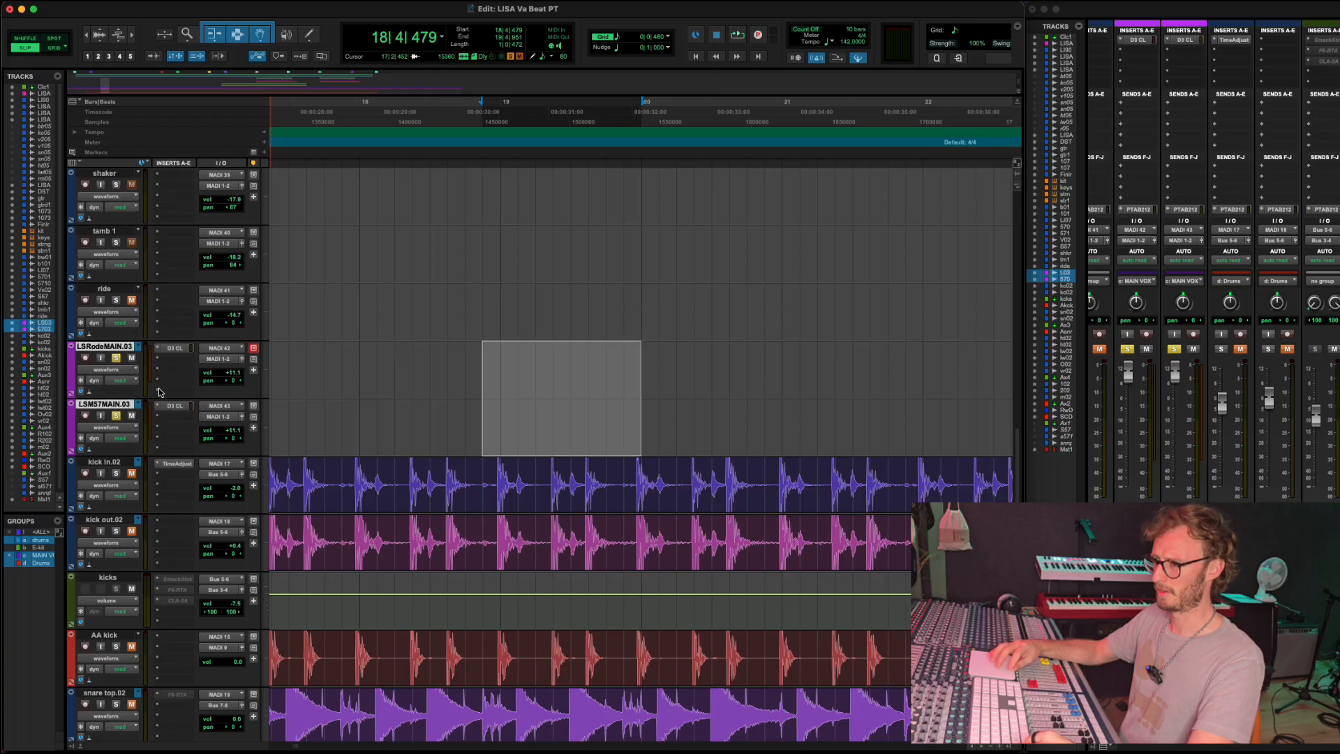
click(151, 367)
click(153, 352)
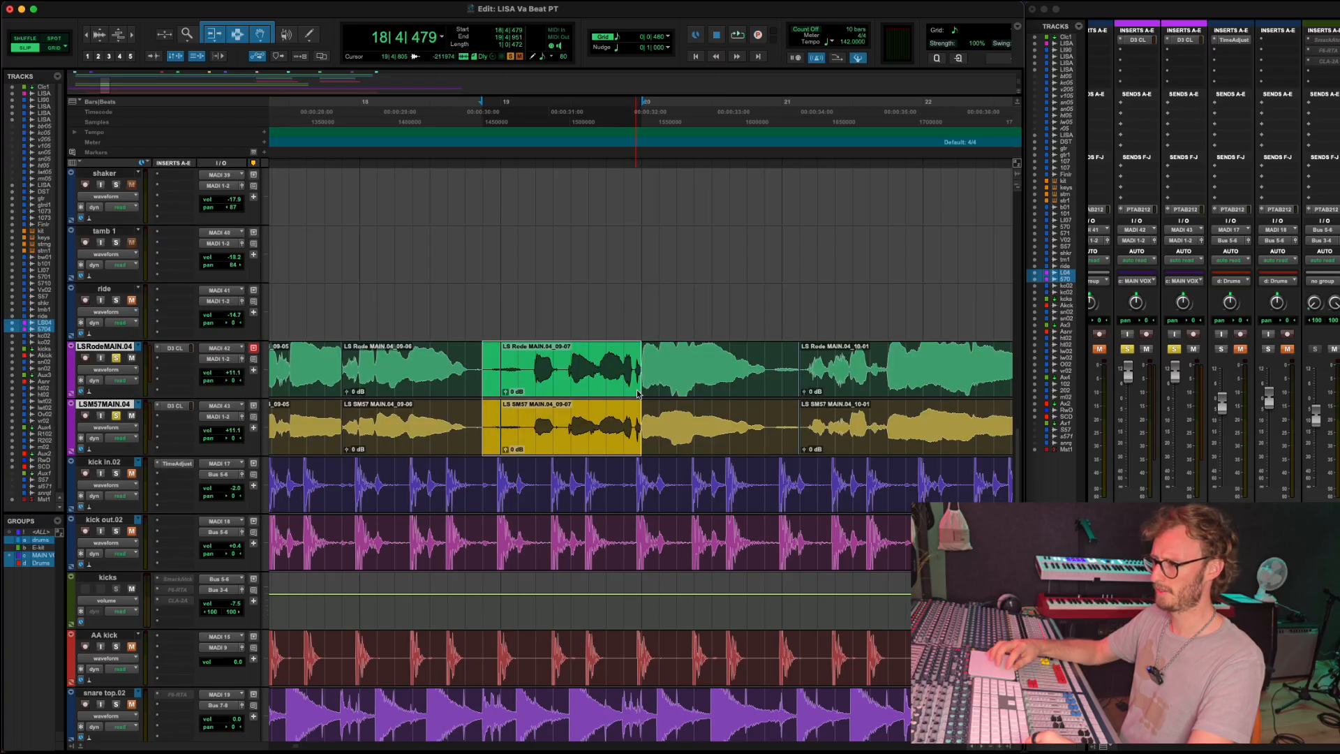
click(627, 355)
key(space)
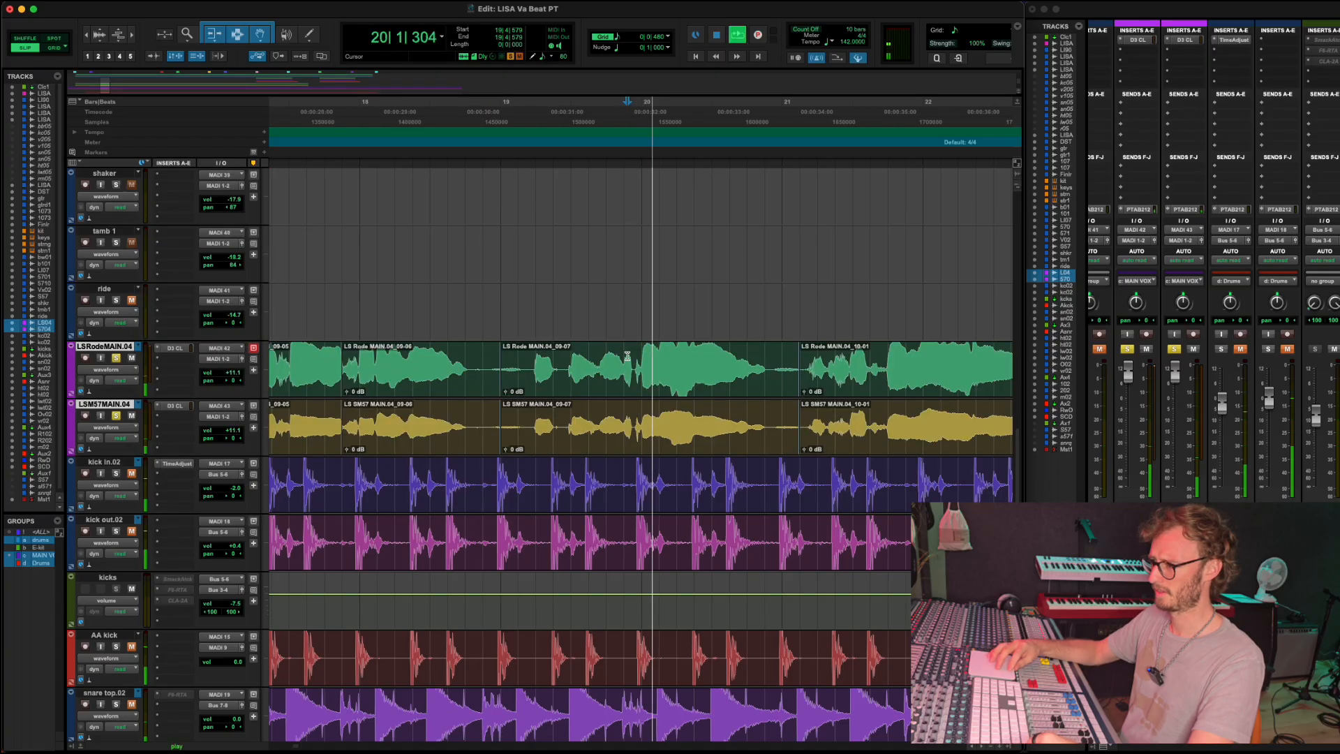
Audition the MAIN.04 phrase around bar 20, and copy it from 19|4|741 to just past bar 21 into the 99 LS Rode FINAL playlist.
click(592, 351)
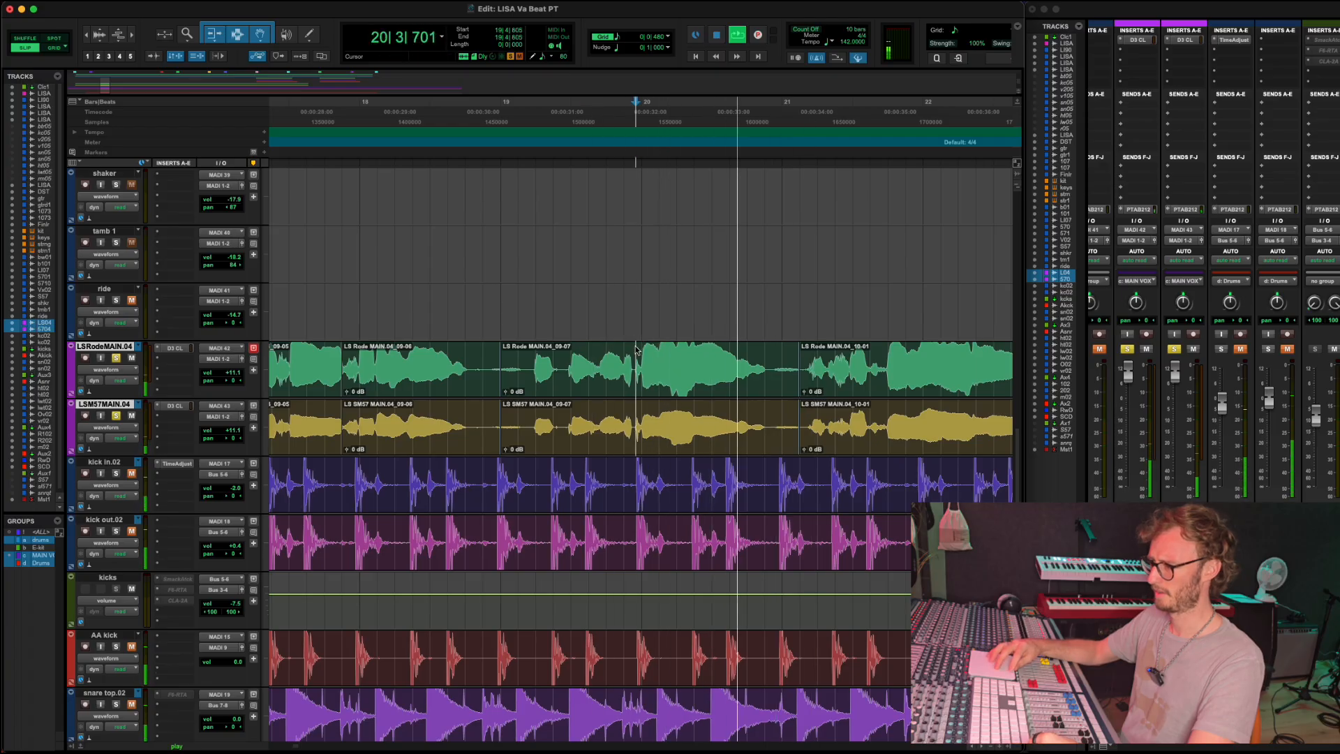
click(636, 348)
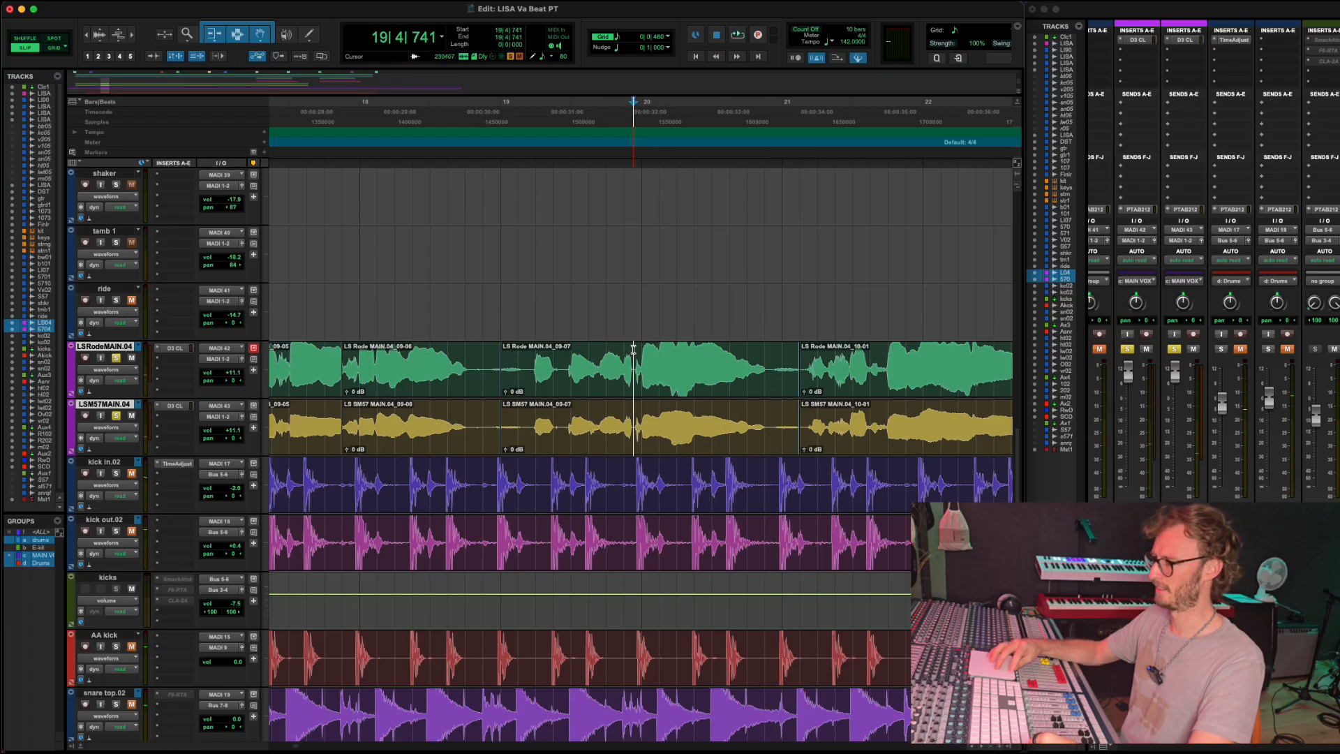
drag(633, 348, 808, 375)
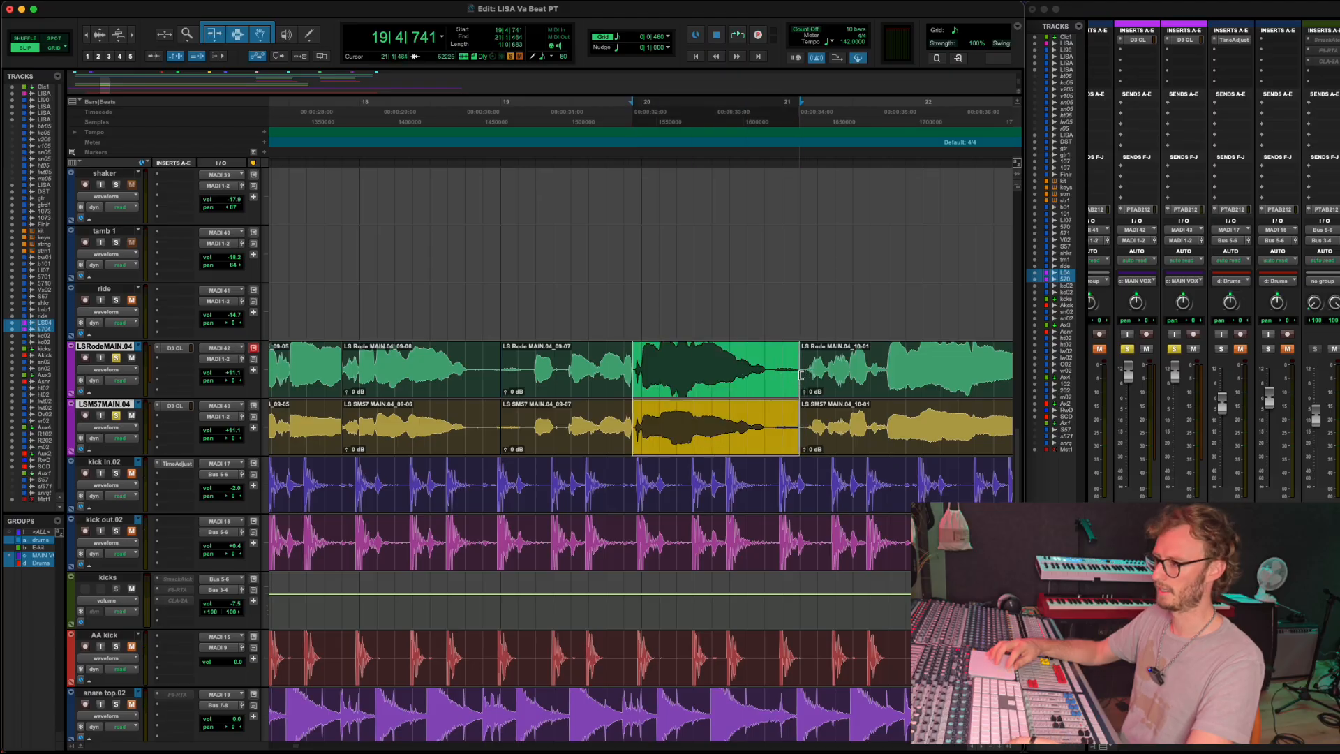
click(139, 347)
click(193, 296)
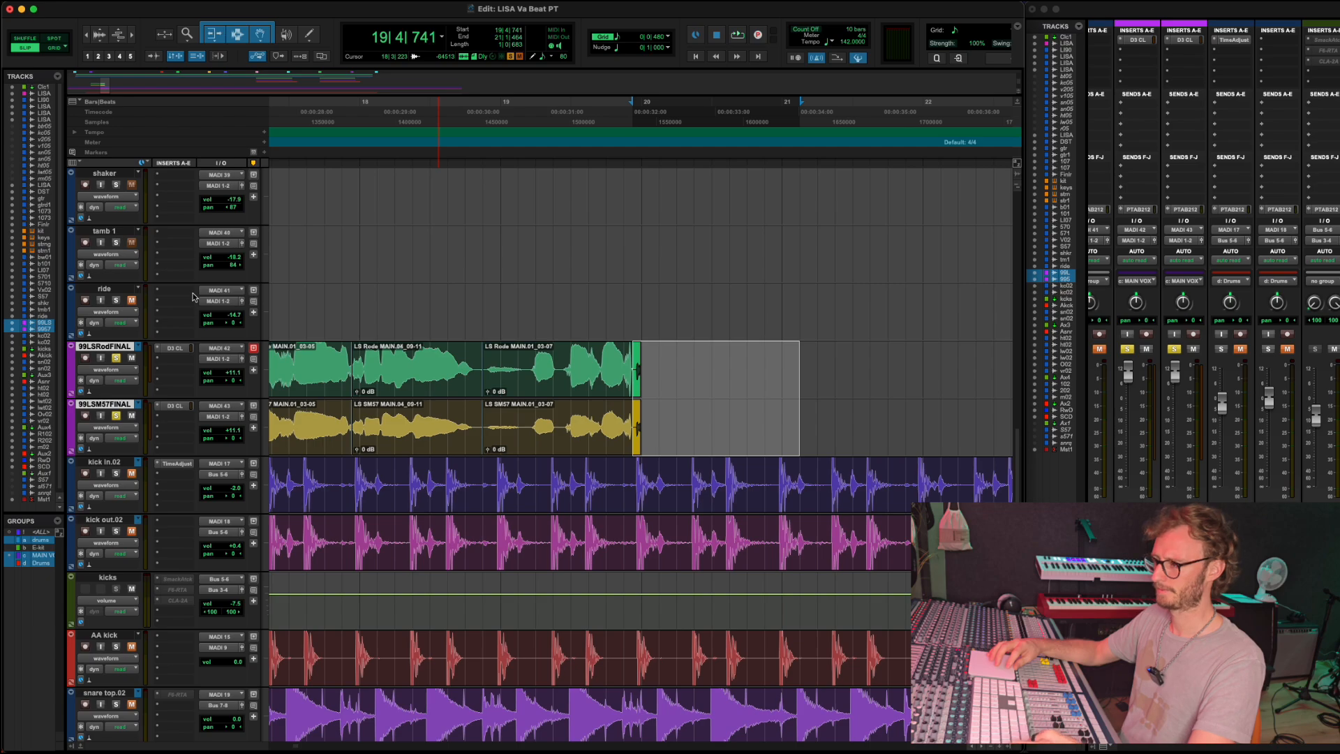
key(super+v)
Play the comped vocal from 18|4|421 through the new edit just before bar 20.
scroll(624, 370, up, 5)
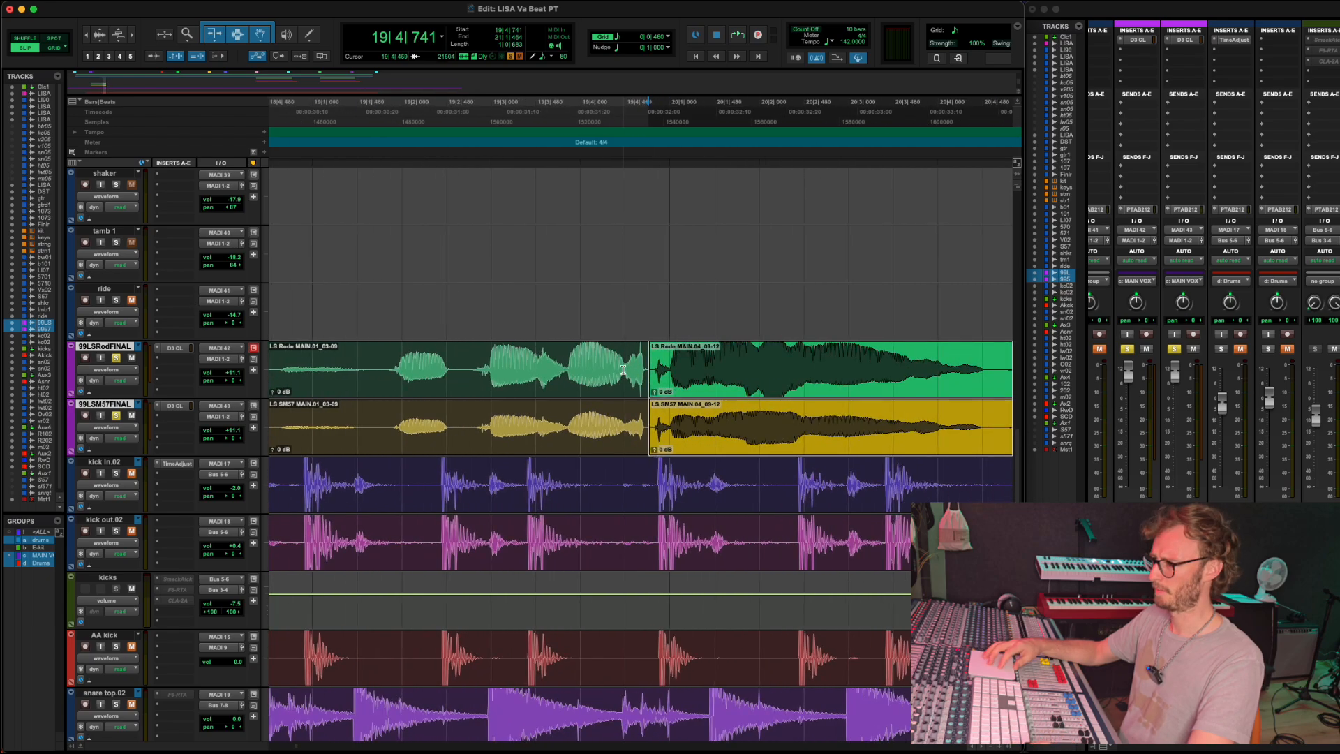
scroll(623, 370, down, 4)
click(438, 298)
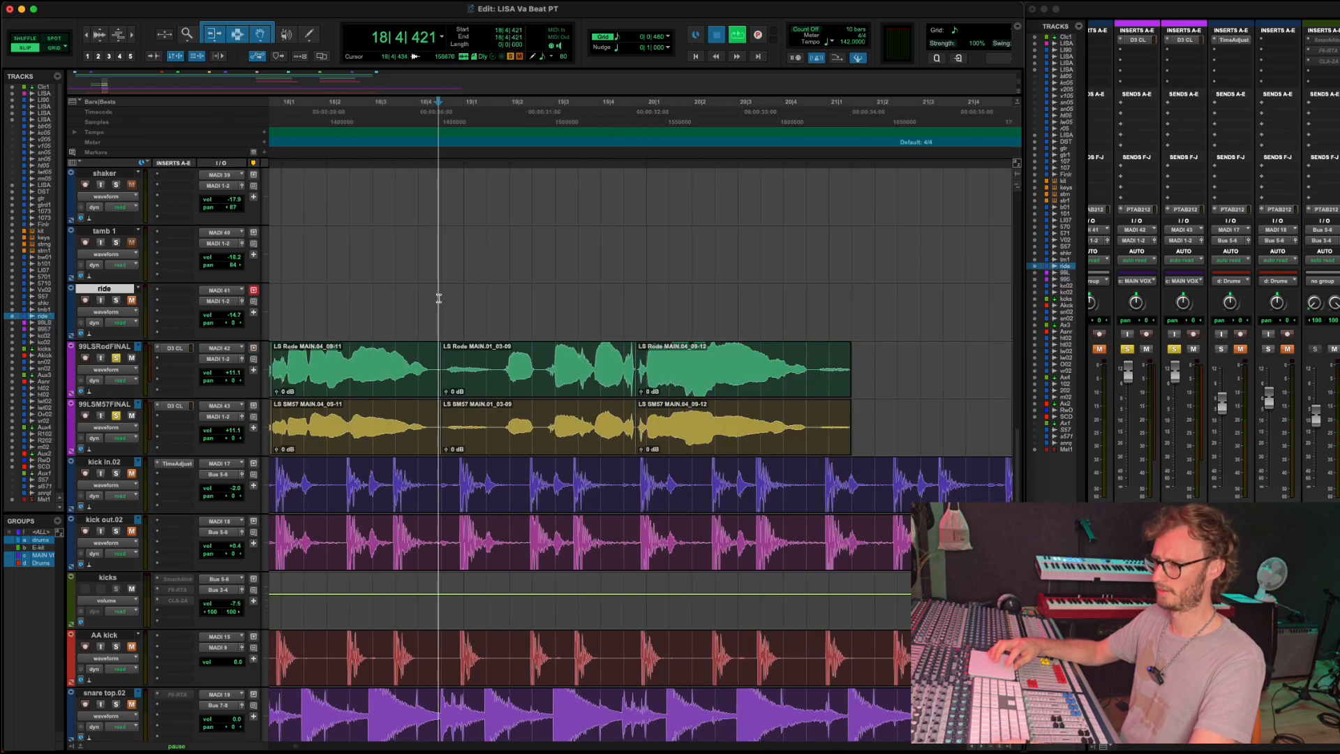
key(space)
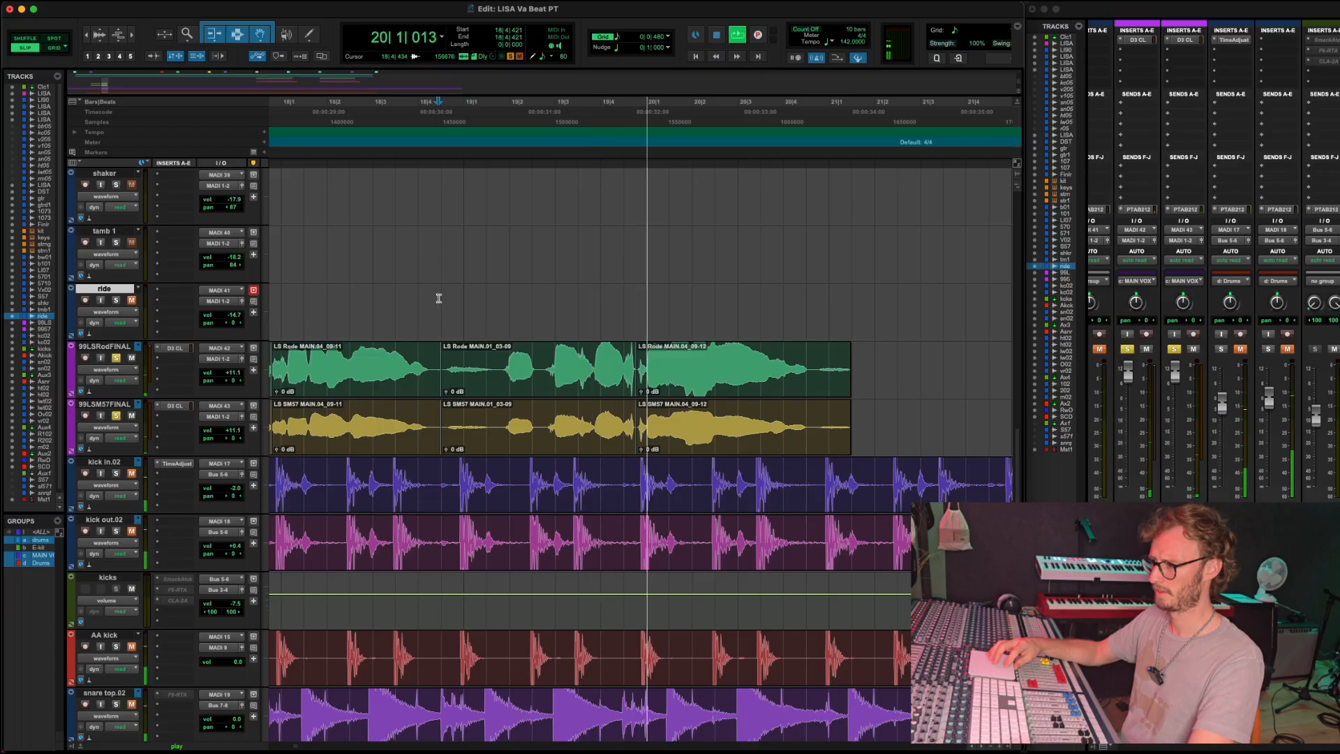
key(space)
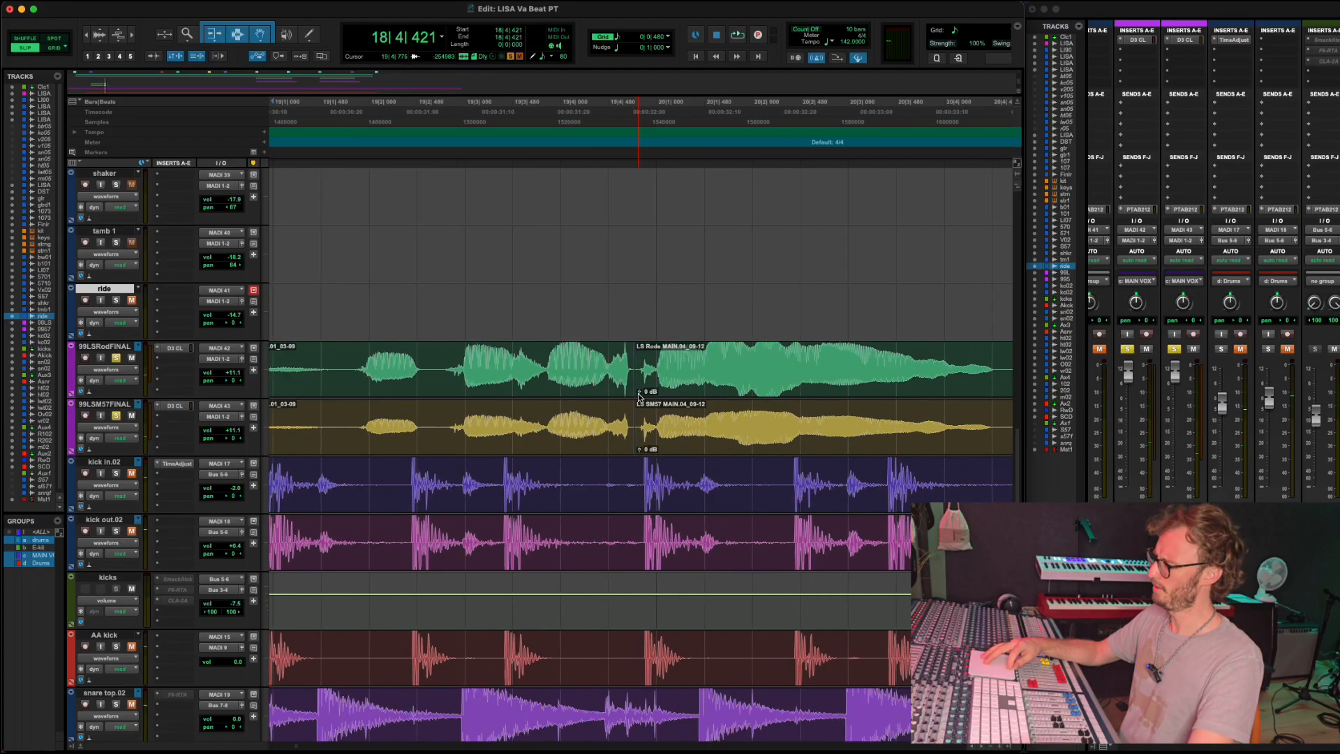
Adjust the boundary between the MAIN.01 and MAIN.04 clips just before bar 20 and add a short crossfade at about 19|4|767.
scroll(632, 388, up, 6)
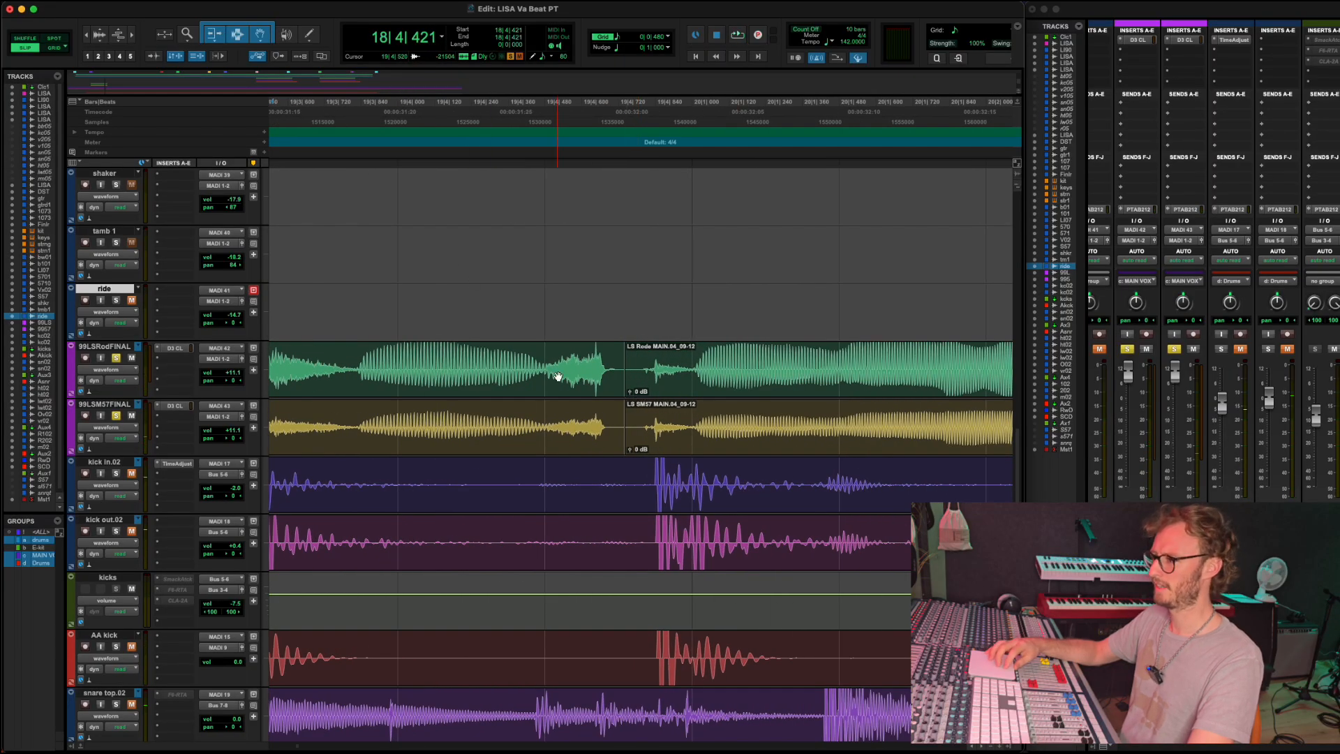
click(618, 368)
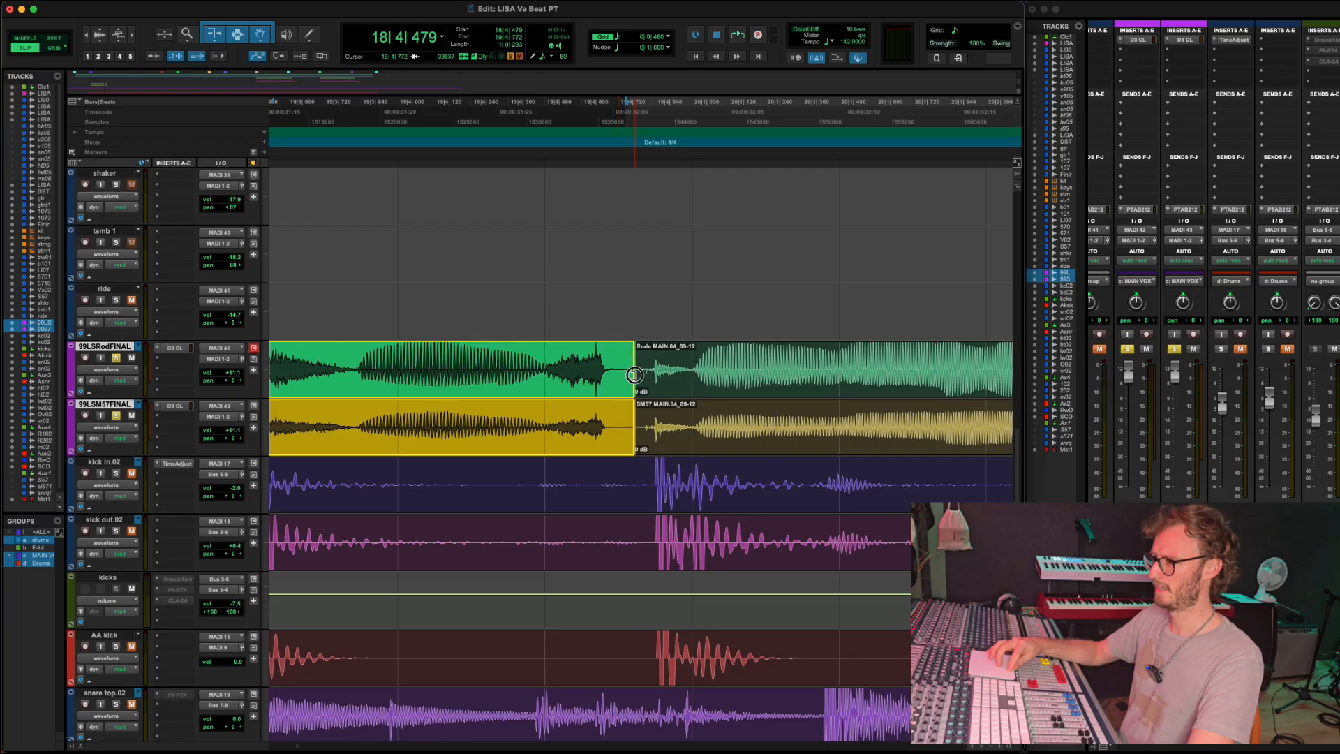
drag(635, 375, 635, 377)
click(633, 389)
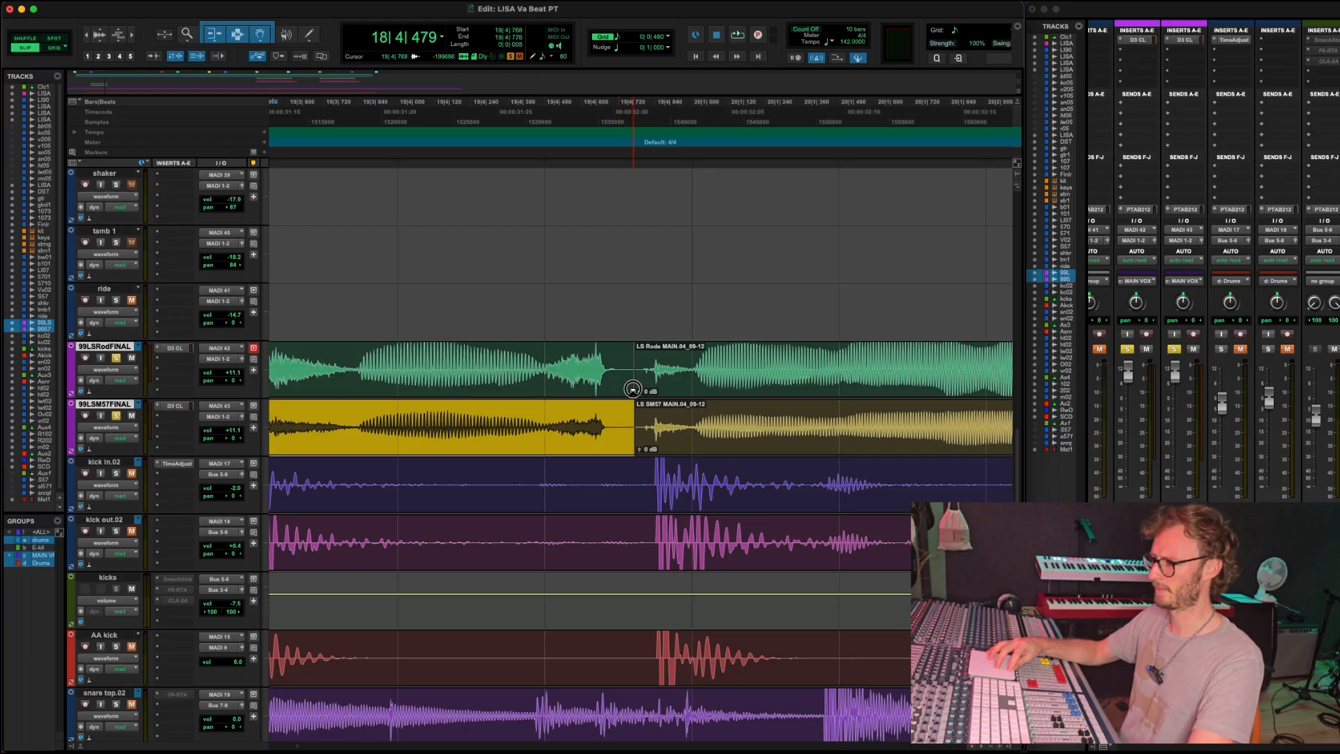
click(632, 389)
Move the boundary between the preceding MAIN.04 clip and the MAIN.01 clip to about 19|1|766 and crossfade it.
scroll(633, 391, down, 6)
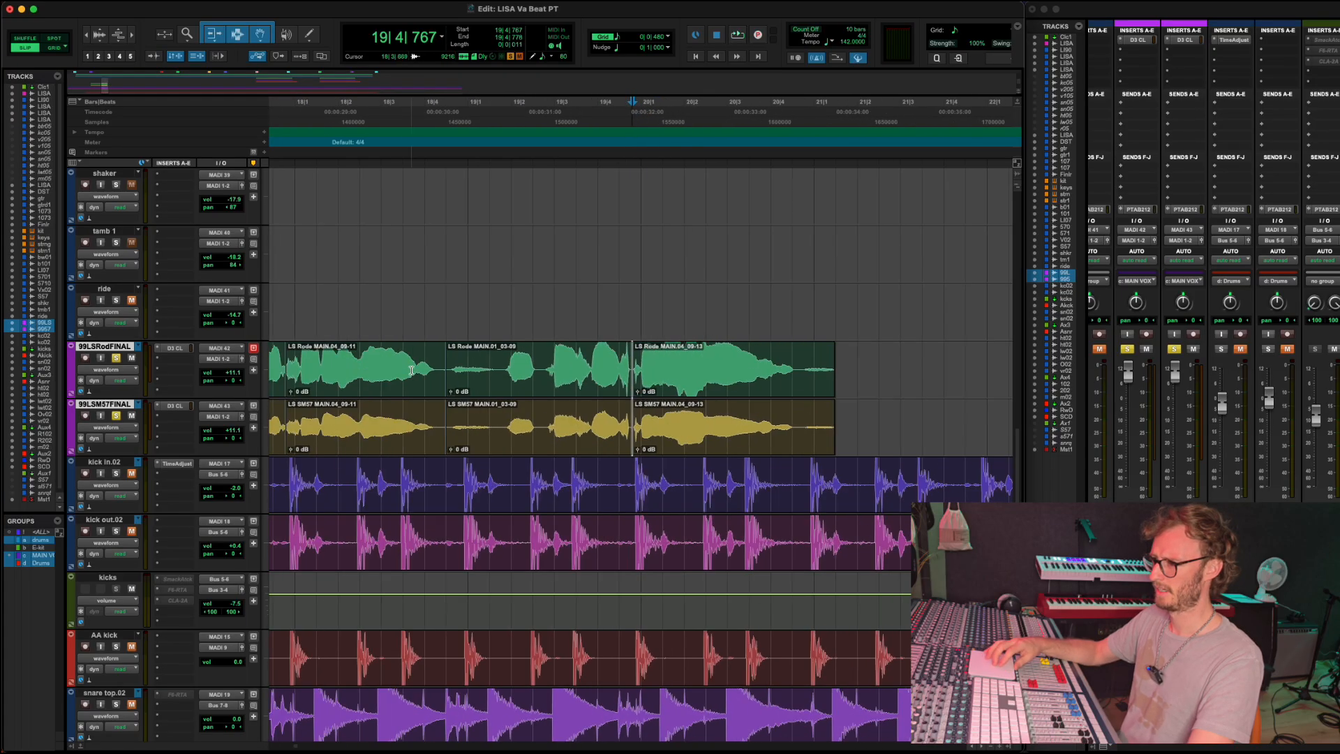
scroll(428, 380, up, 5)
click(375, 370)
key(space)
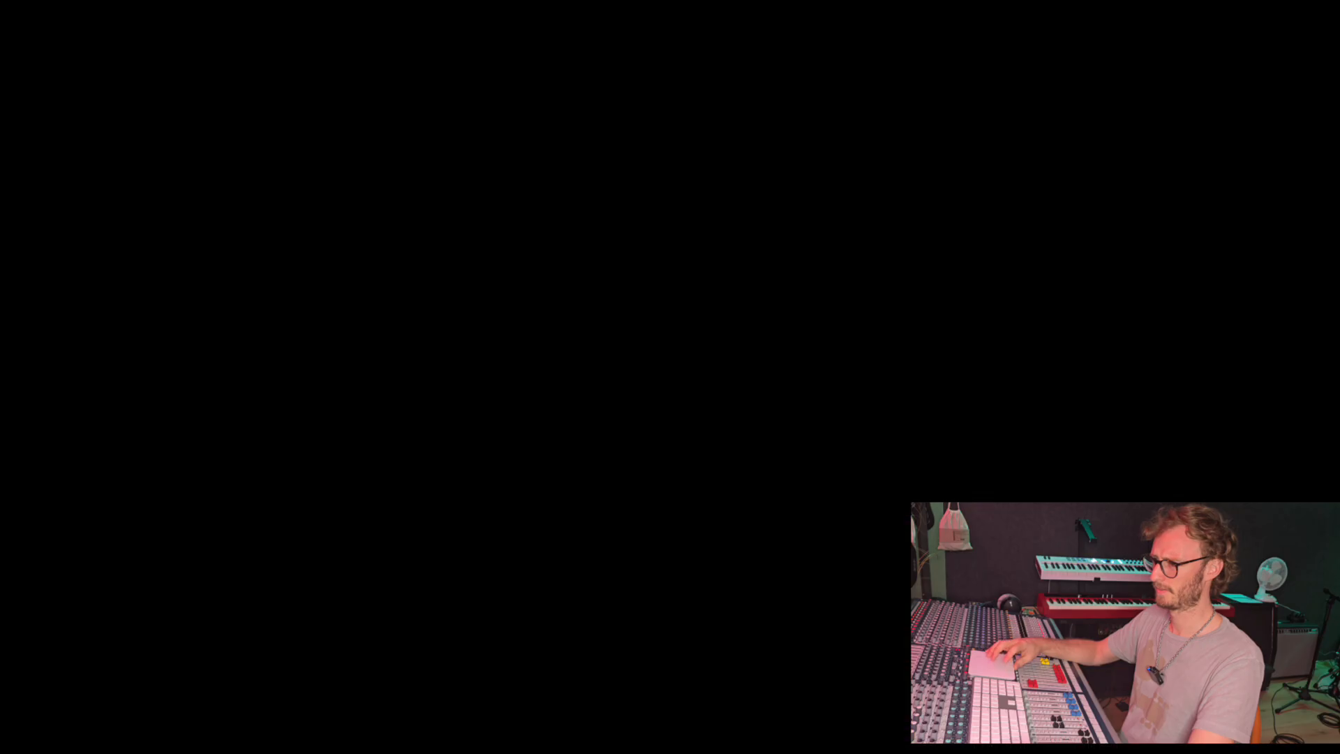
drag(473, 375, 649, 394)
key(space)
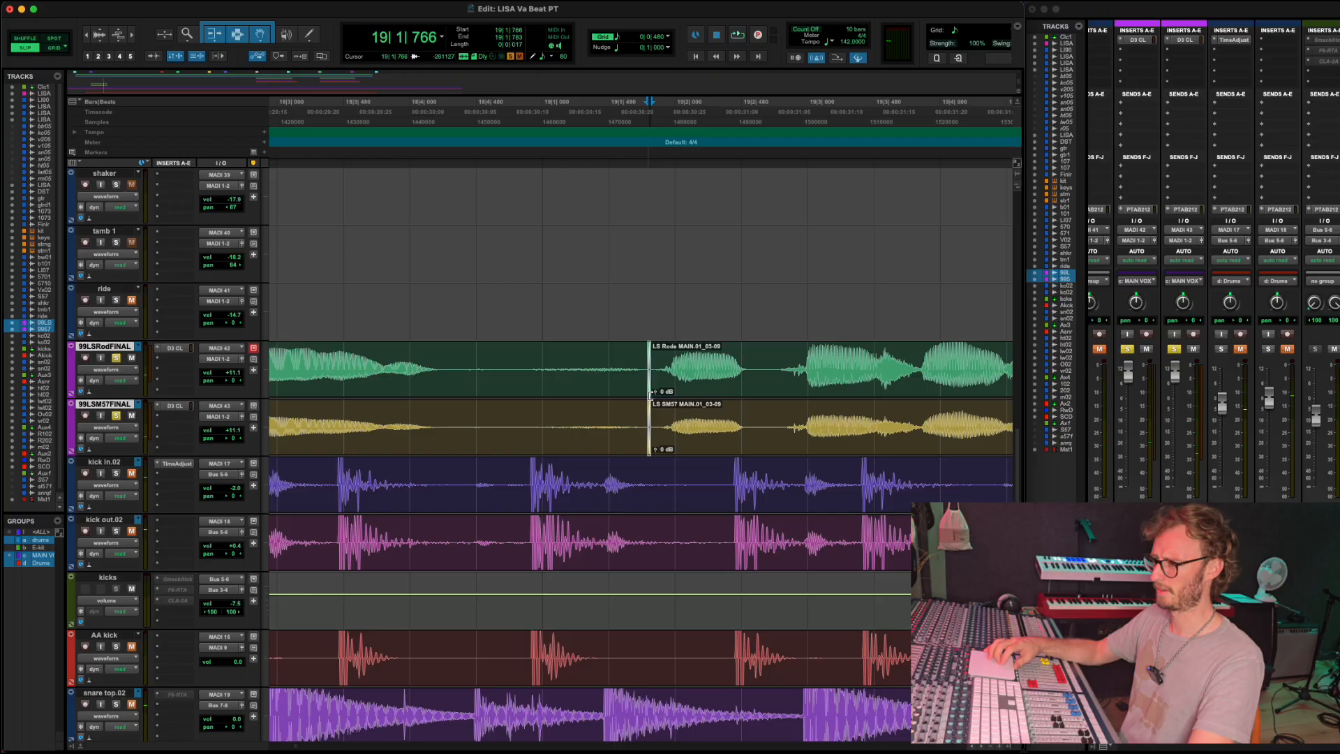
Play the comp from 18|3|227 across both adjusted edits to near the end of bar 20.
click(307, 355)
key(space)
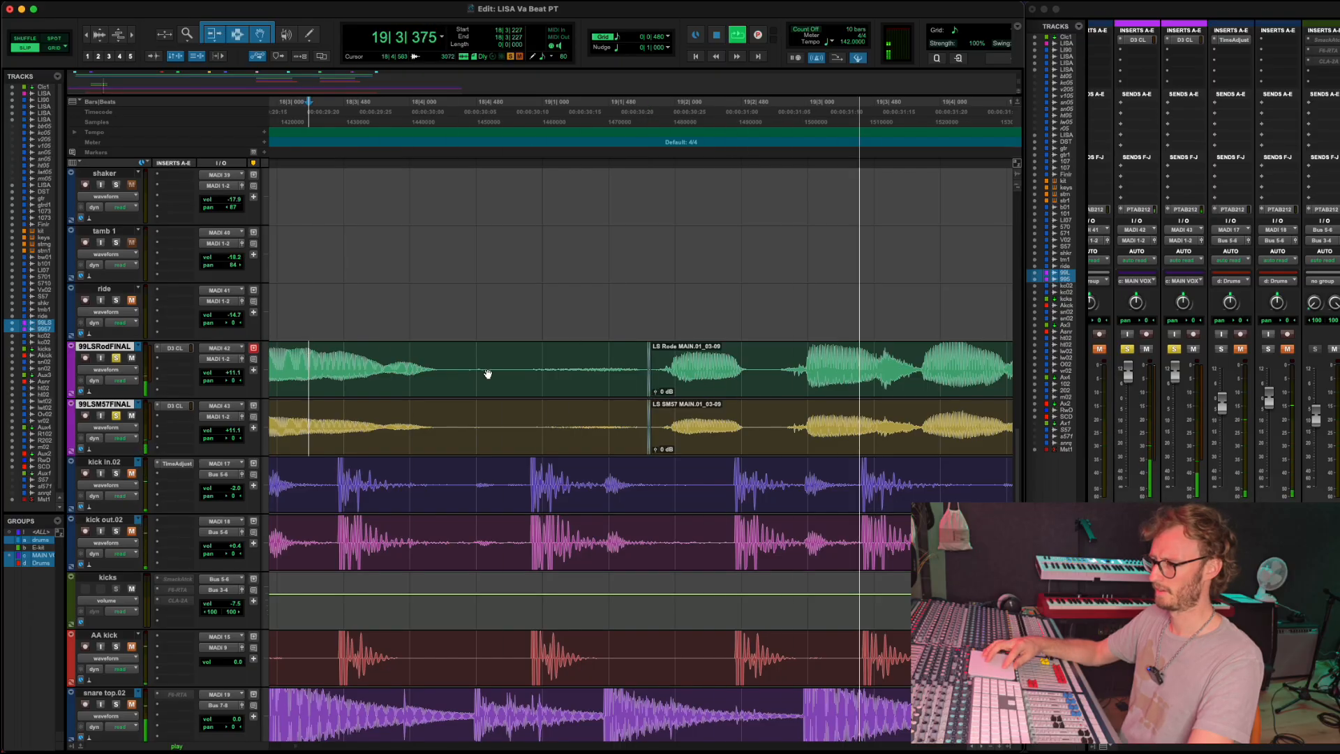
scroll(488, 375, down, 5)
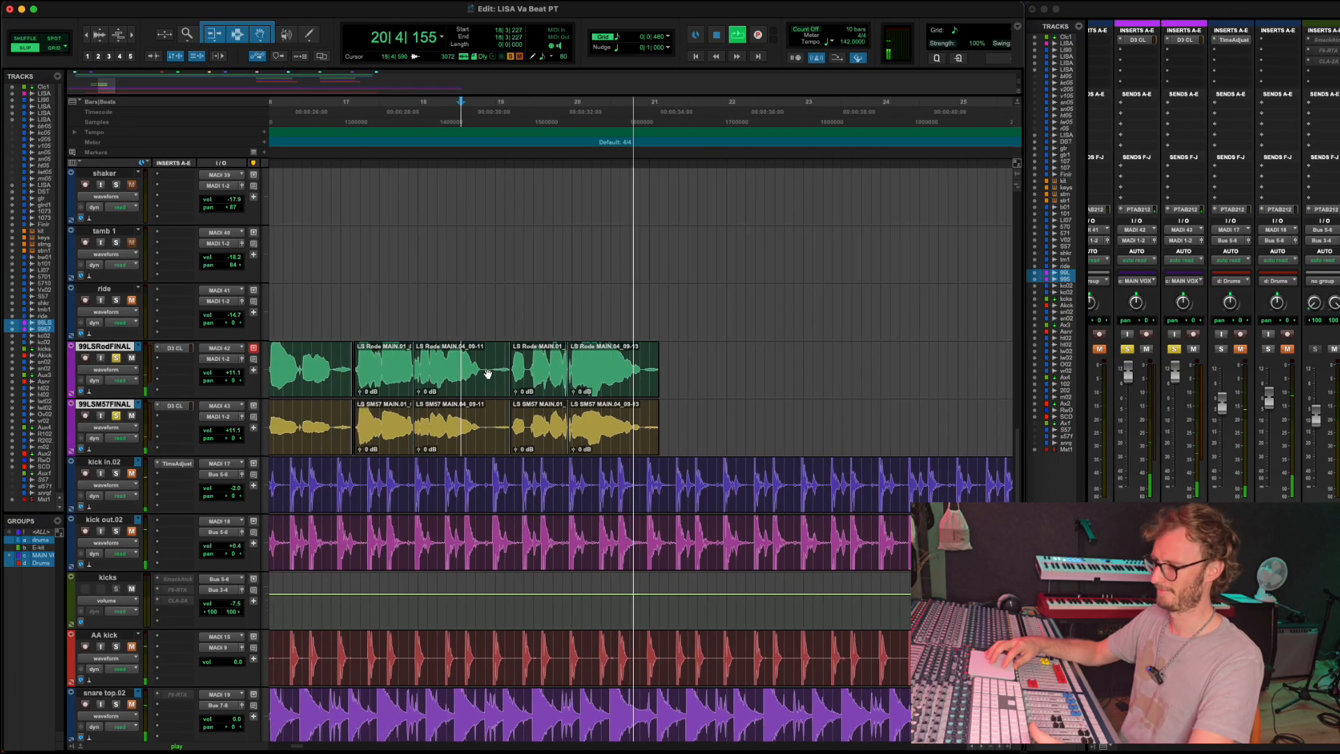
key(space)
Play the whole comp from 13|1|434 and lower the grouped vocal faders to +6.7 dB.
scroll(488, 374, down, 2)
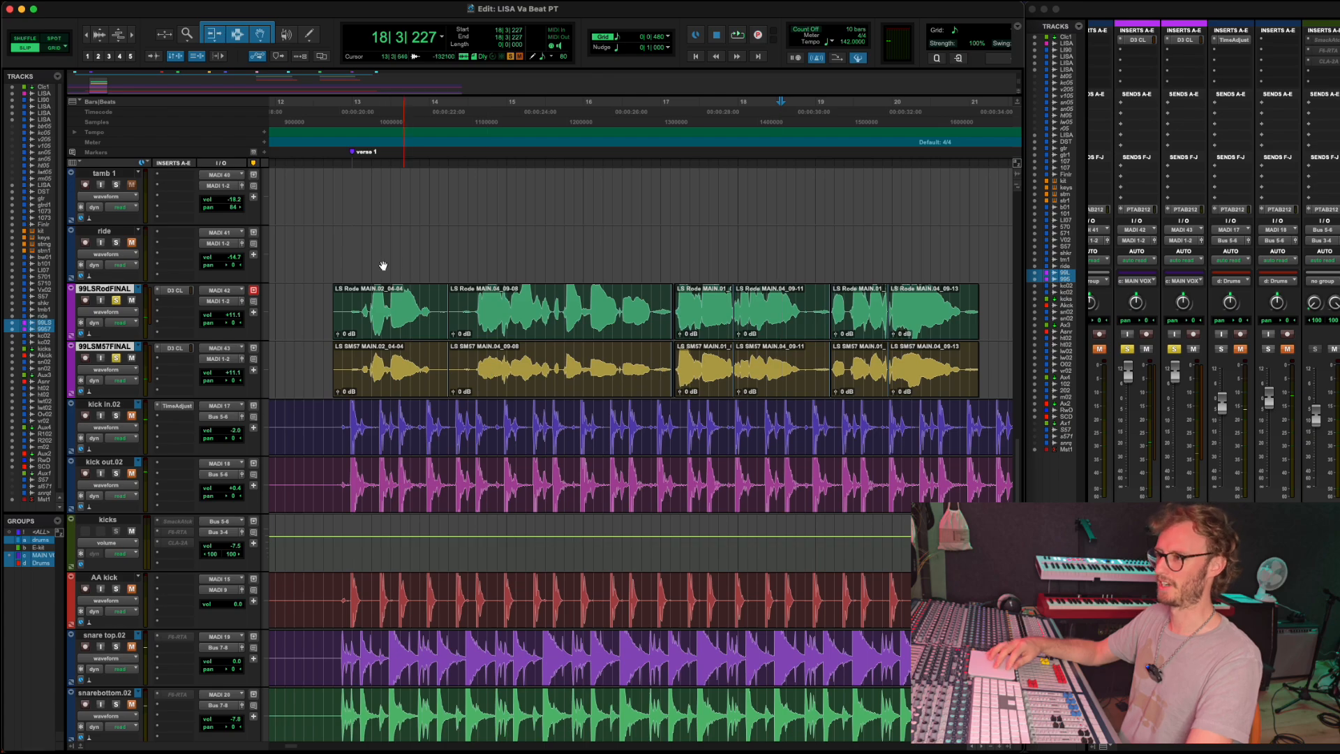
click(359, 232)
key(space)
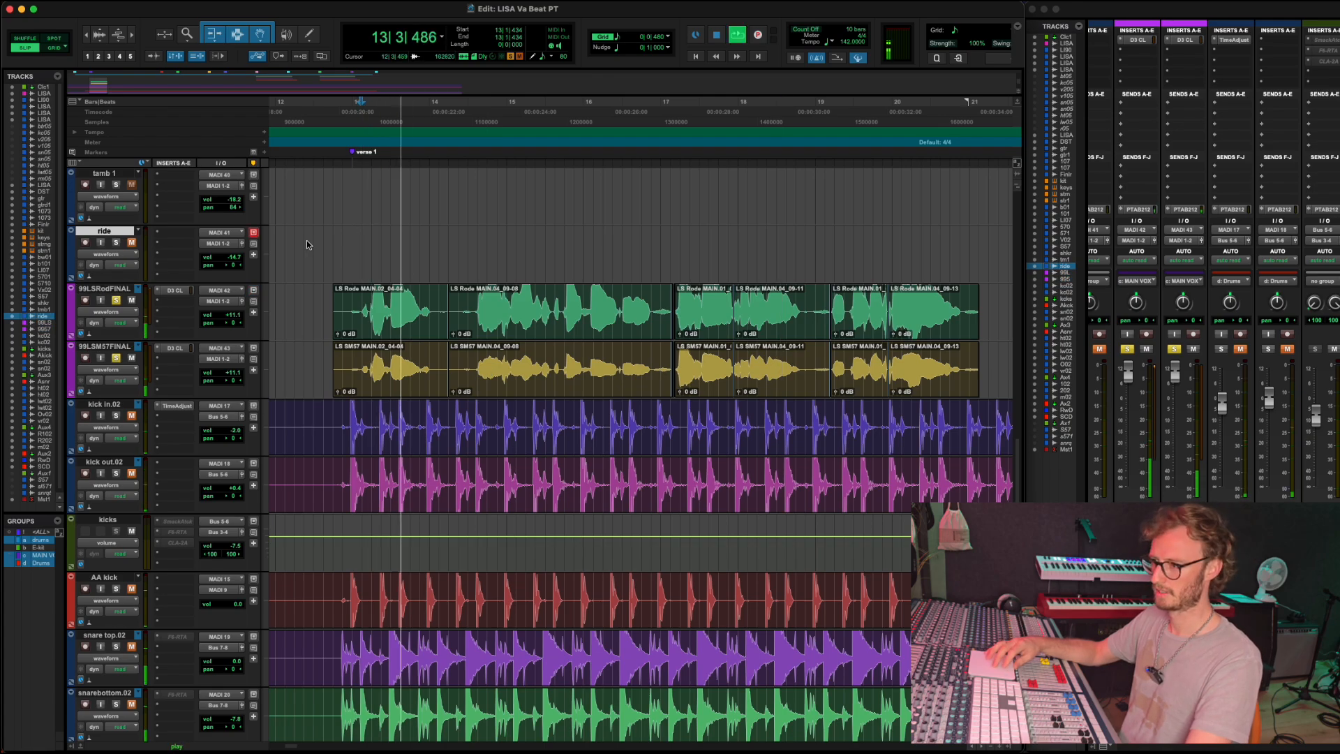
key(space)
key(space)
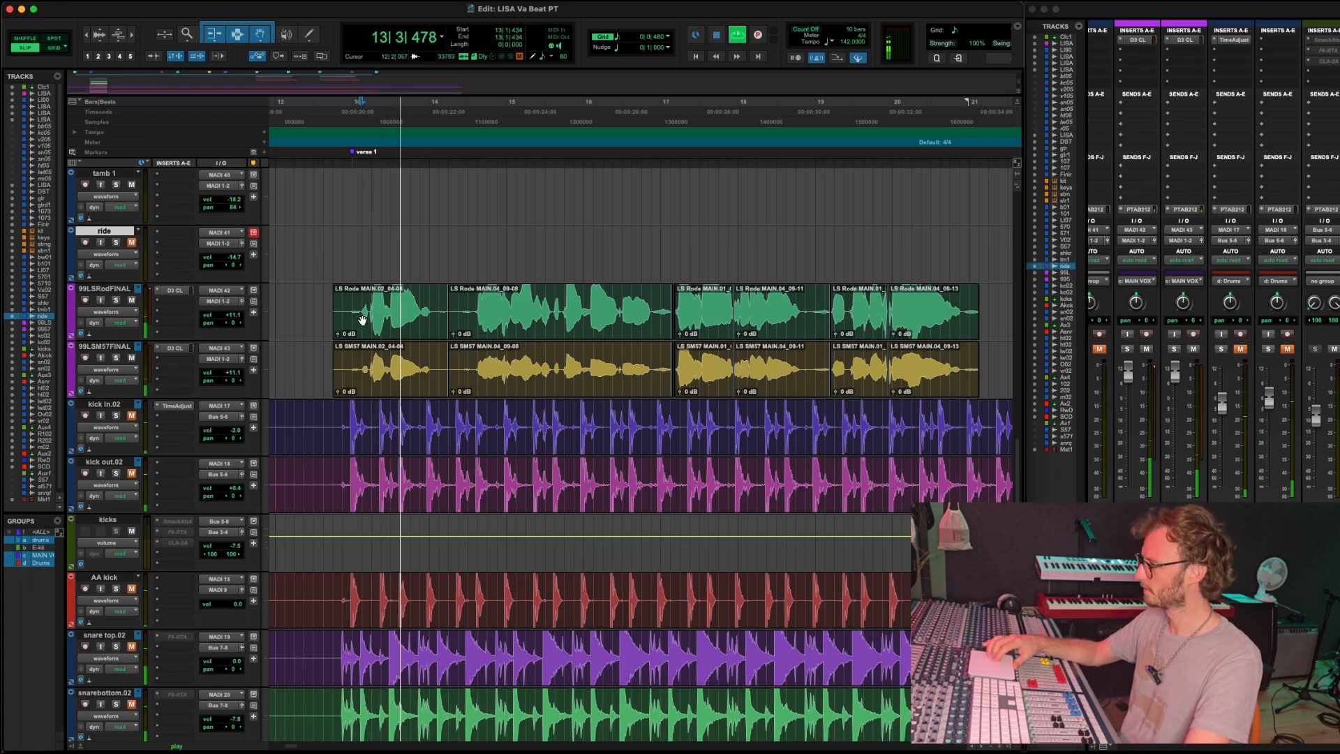
drag(1176, 370, 1177, 382)
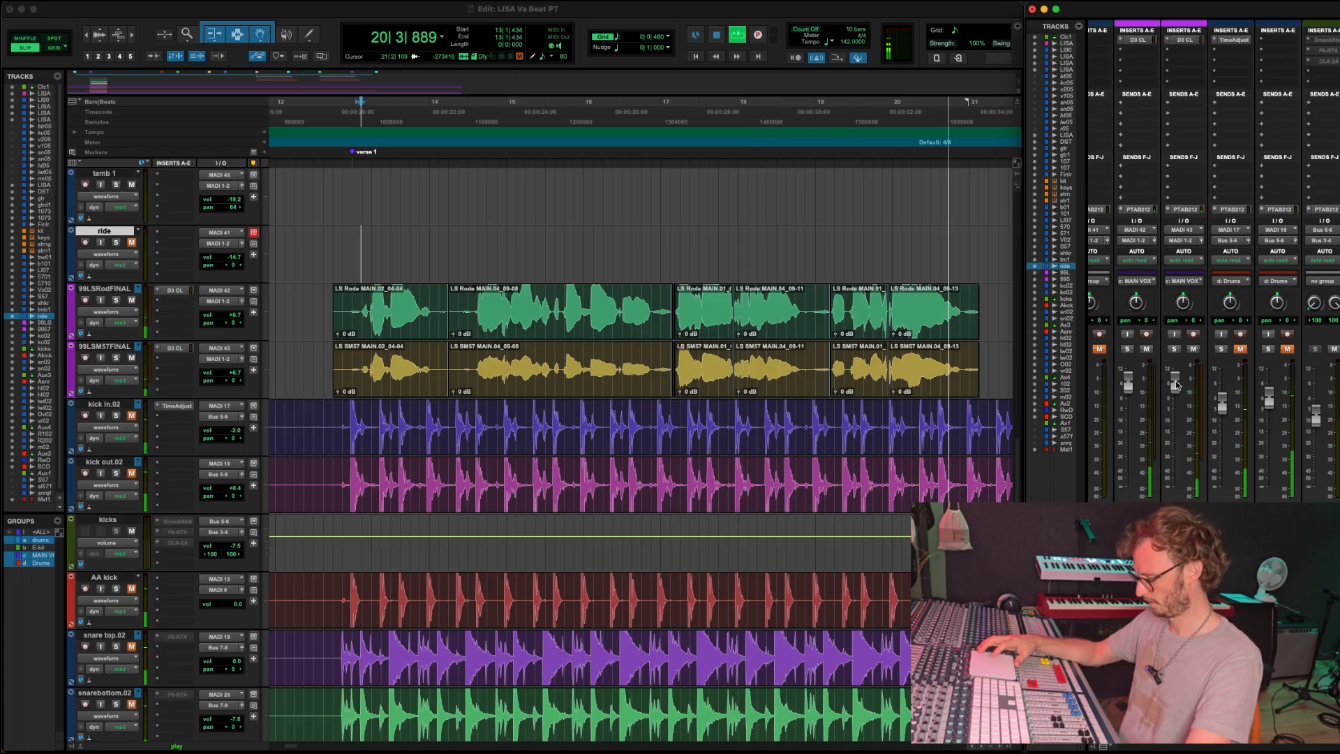
key(space)
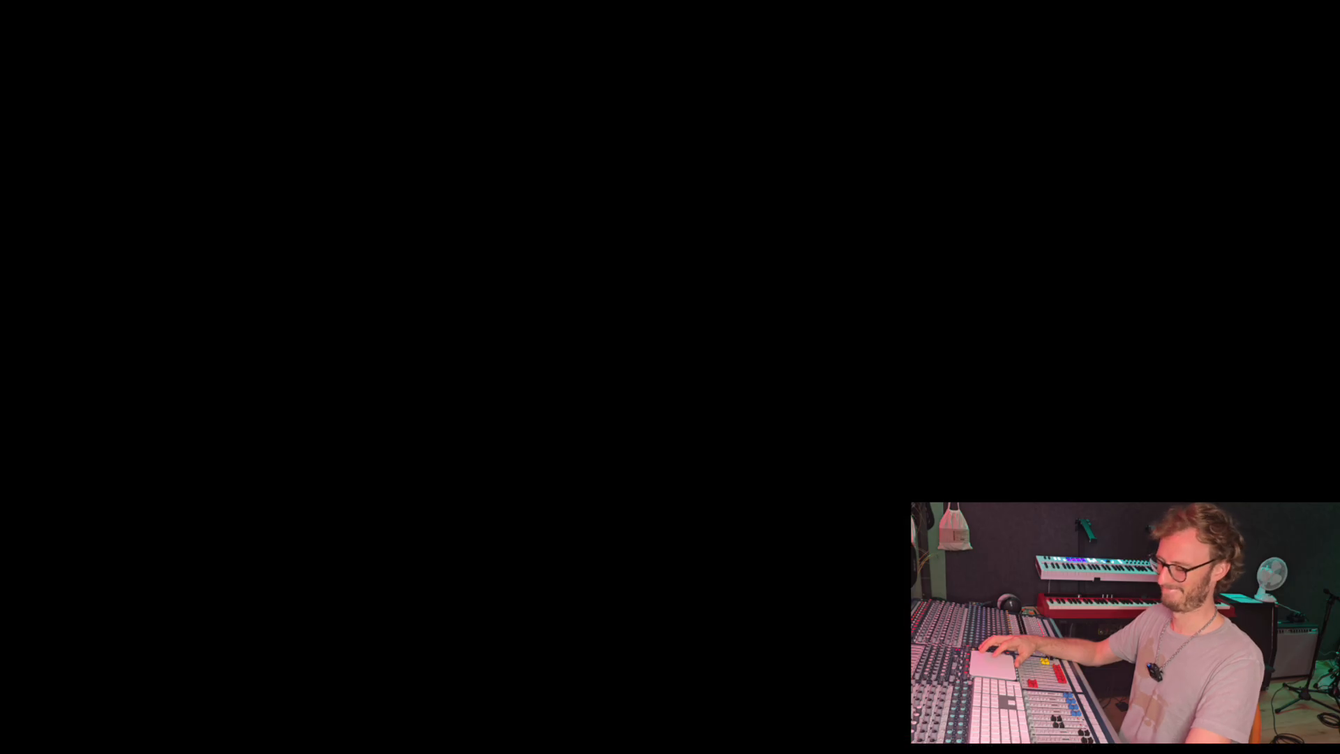
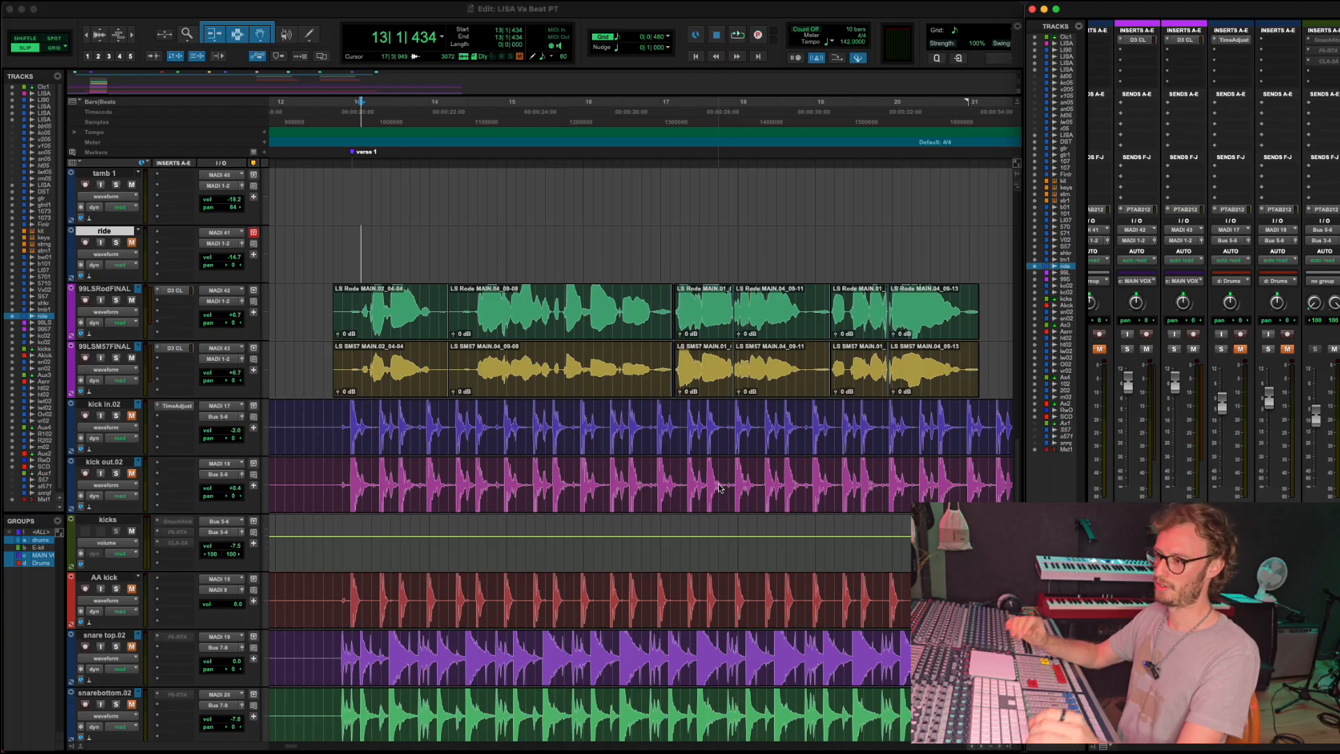
Create a stereo aux input track directly after the 99 LS SM57 FINAL track.
scroll(1237, 366, left, 1)
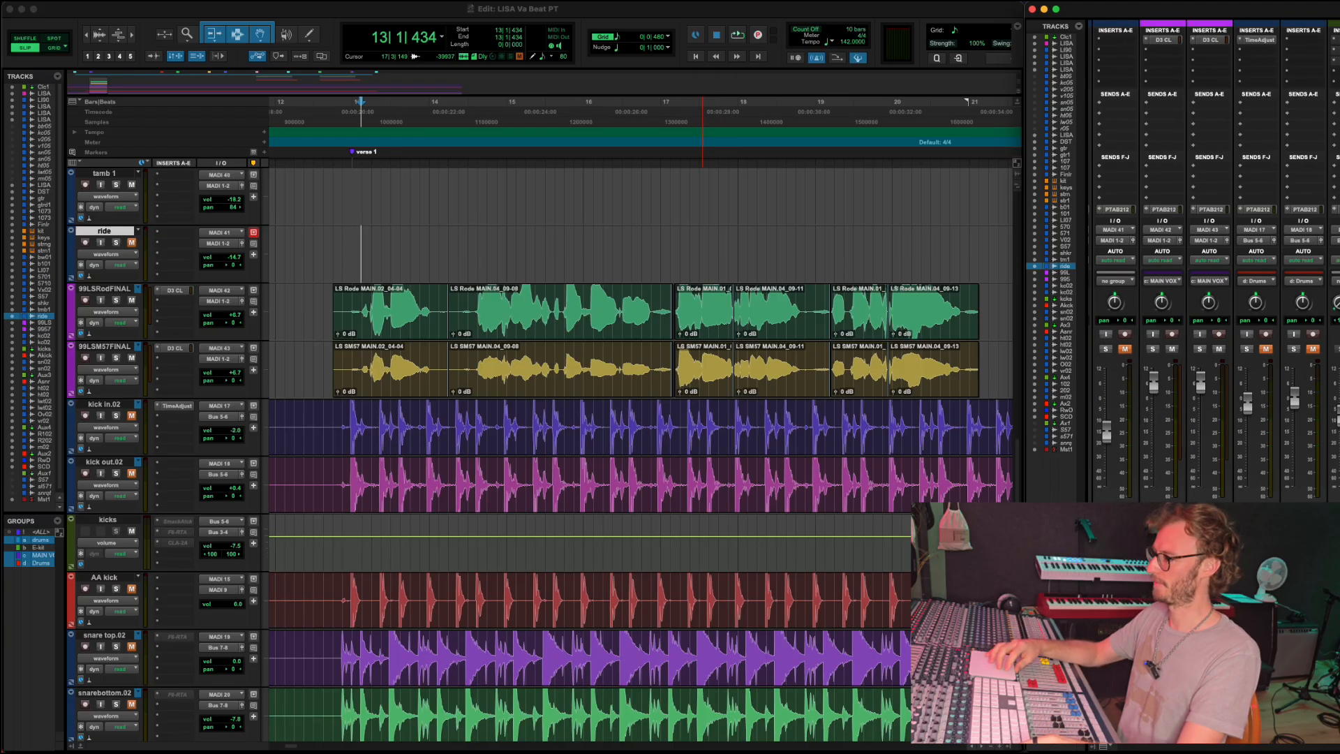
click(1210, 526)
key(super+shift+n)
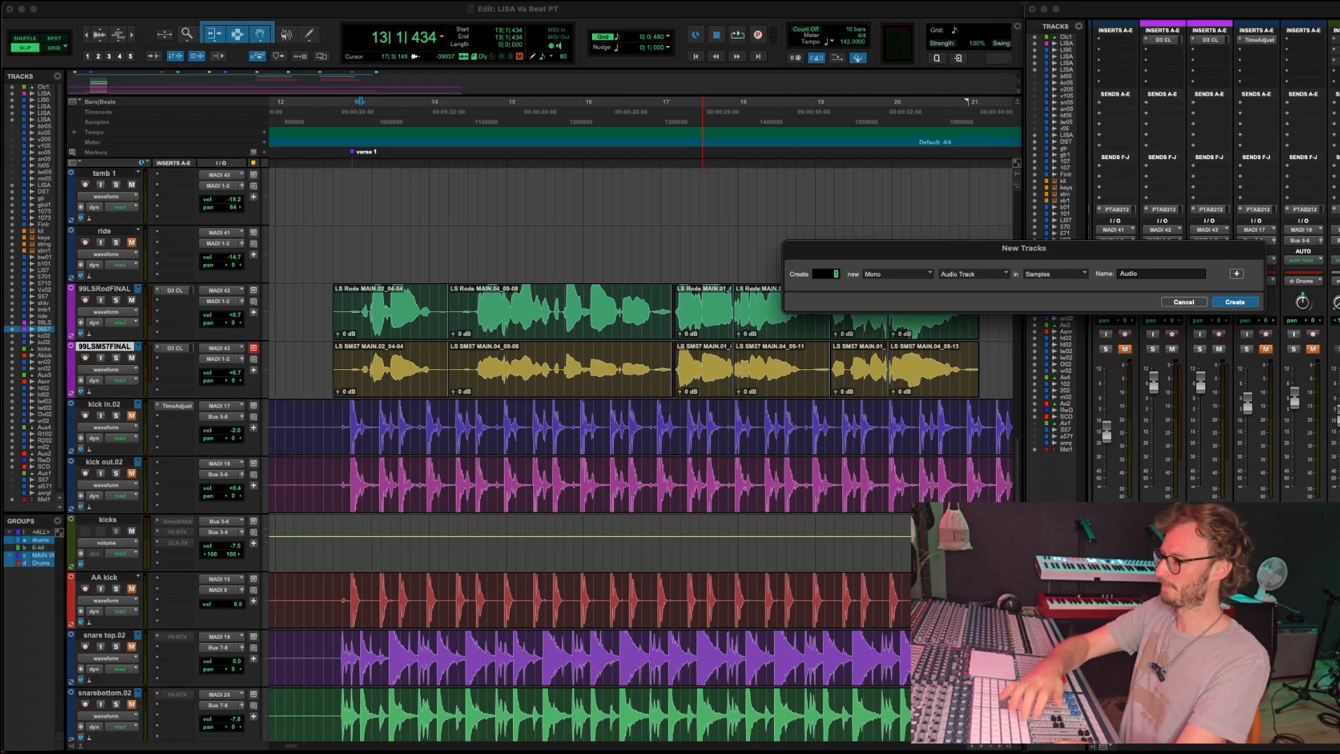
click(925, 273)
click(900, 283)
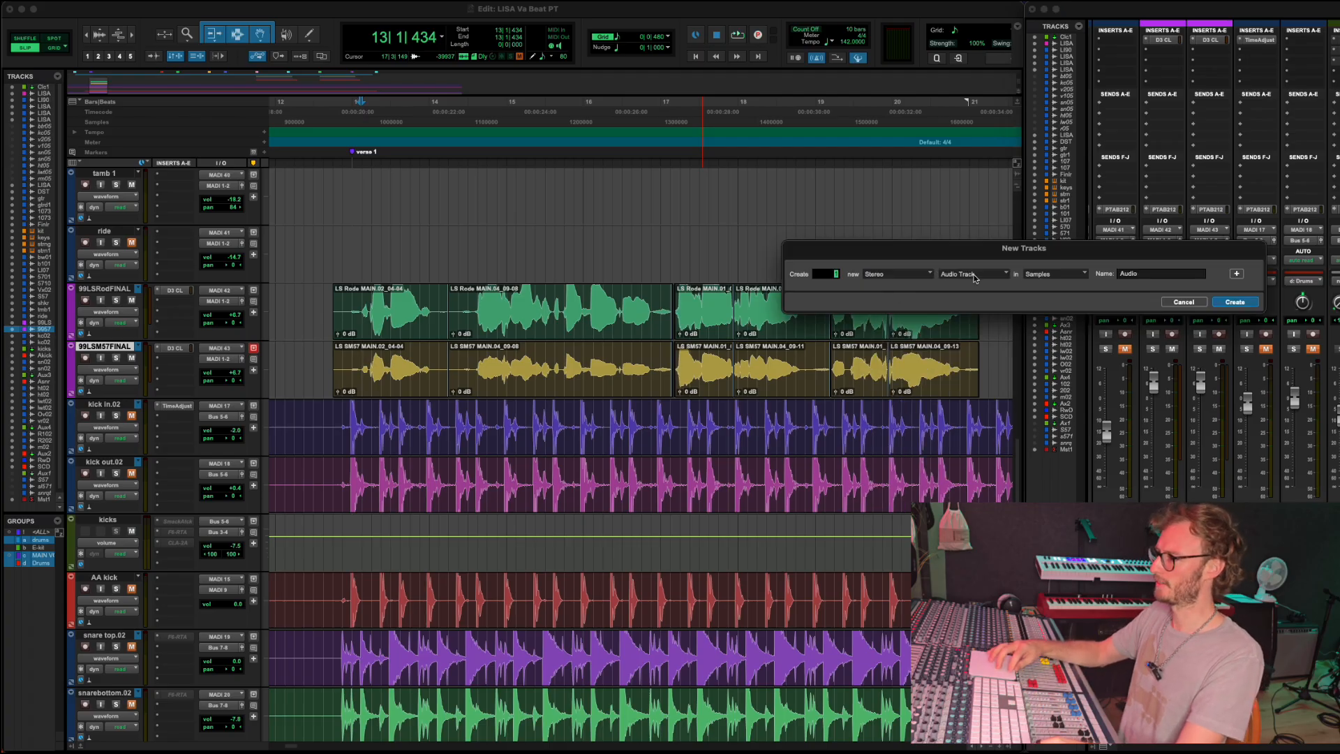
click(974, 274)
click(977, 283)
click(1235, 302)
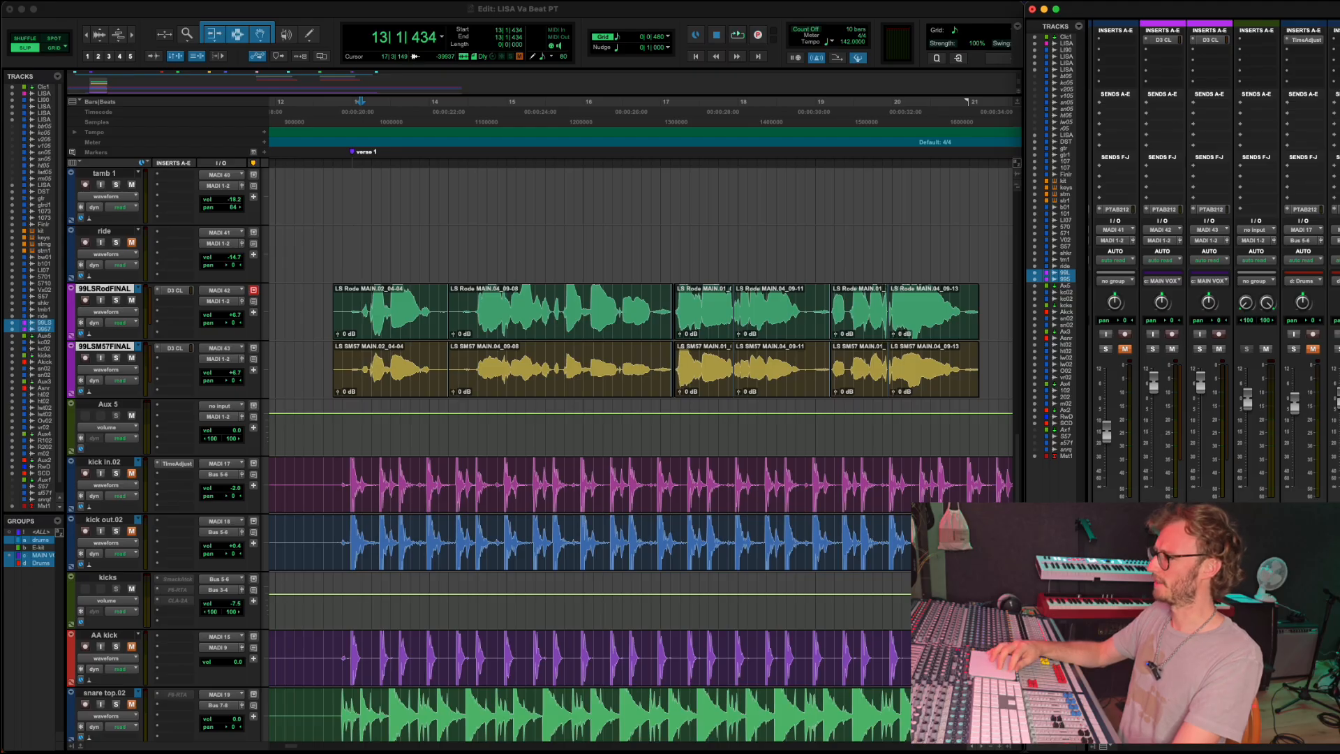
Delete the newly created stereo aux track.
double_click(108, 405)
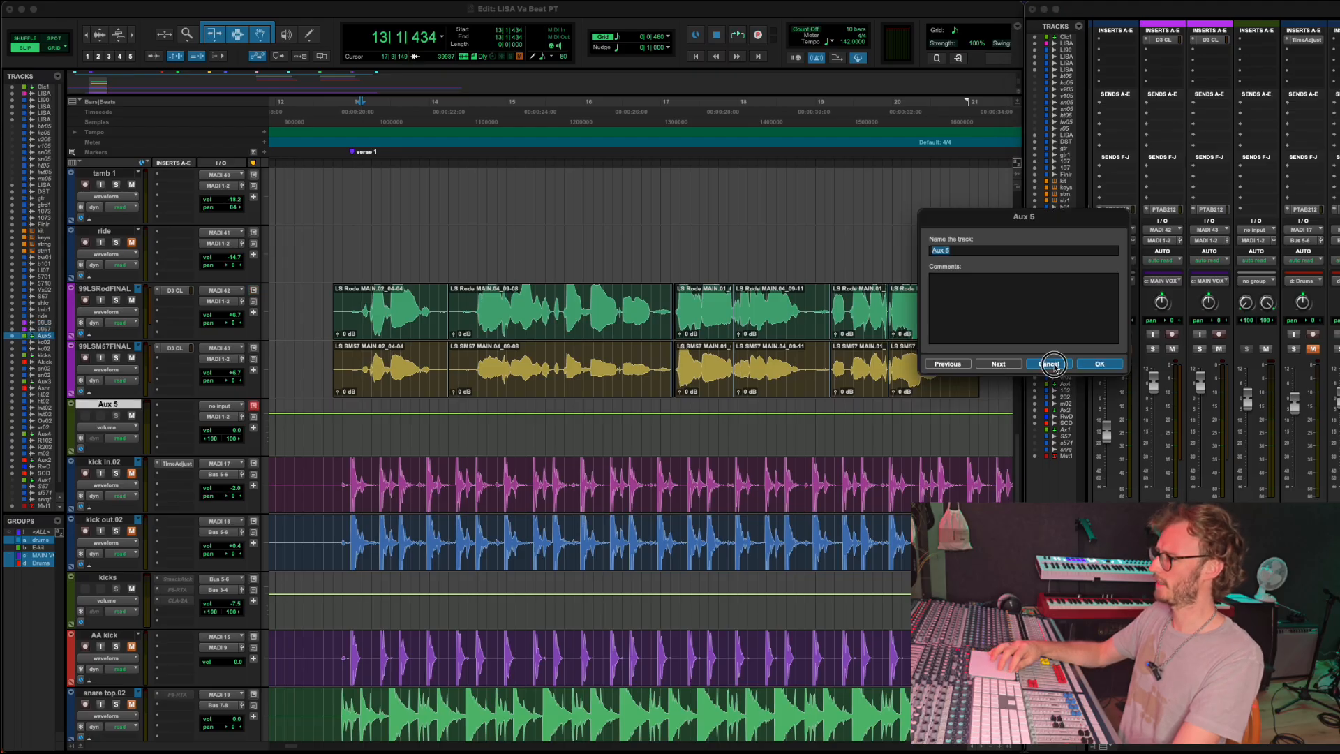
click(1053, 364)
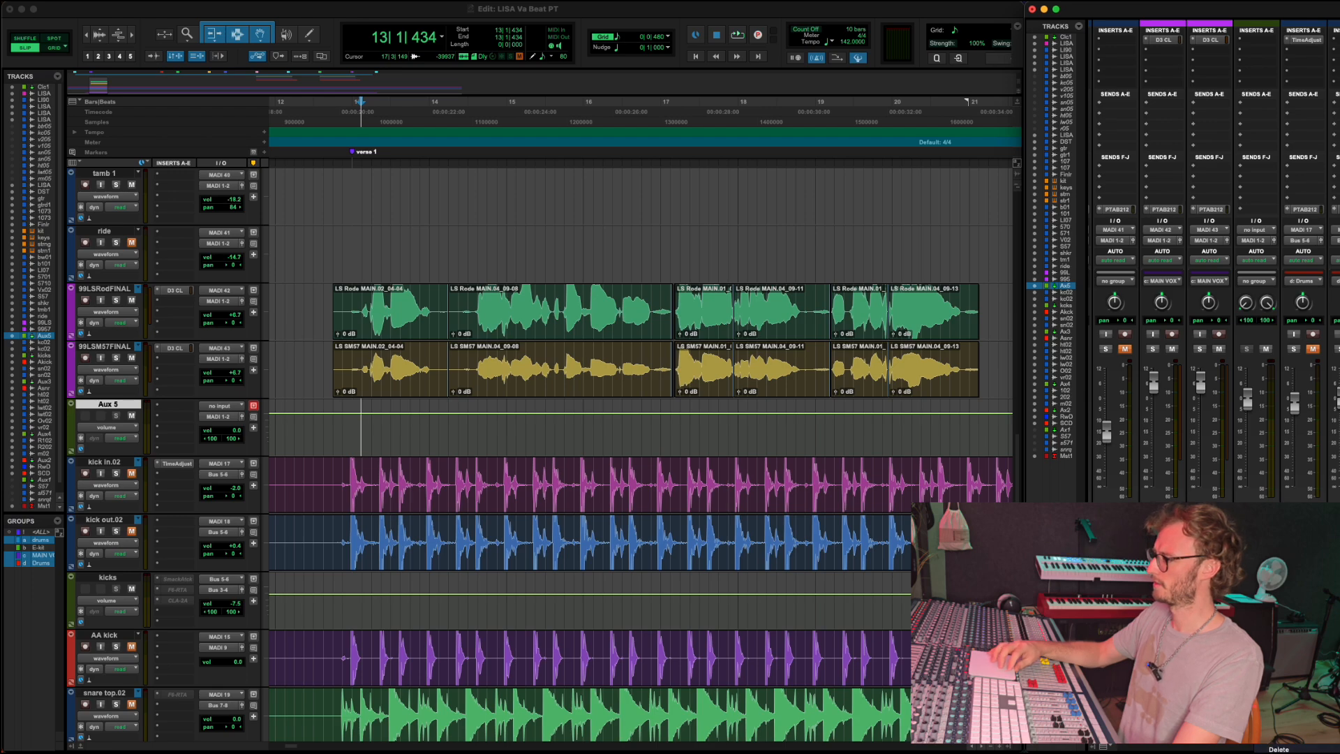
click(1288, 749)
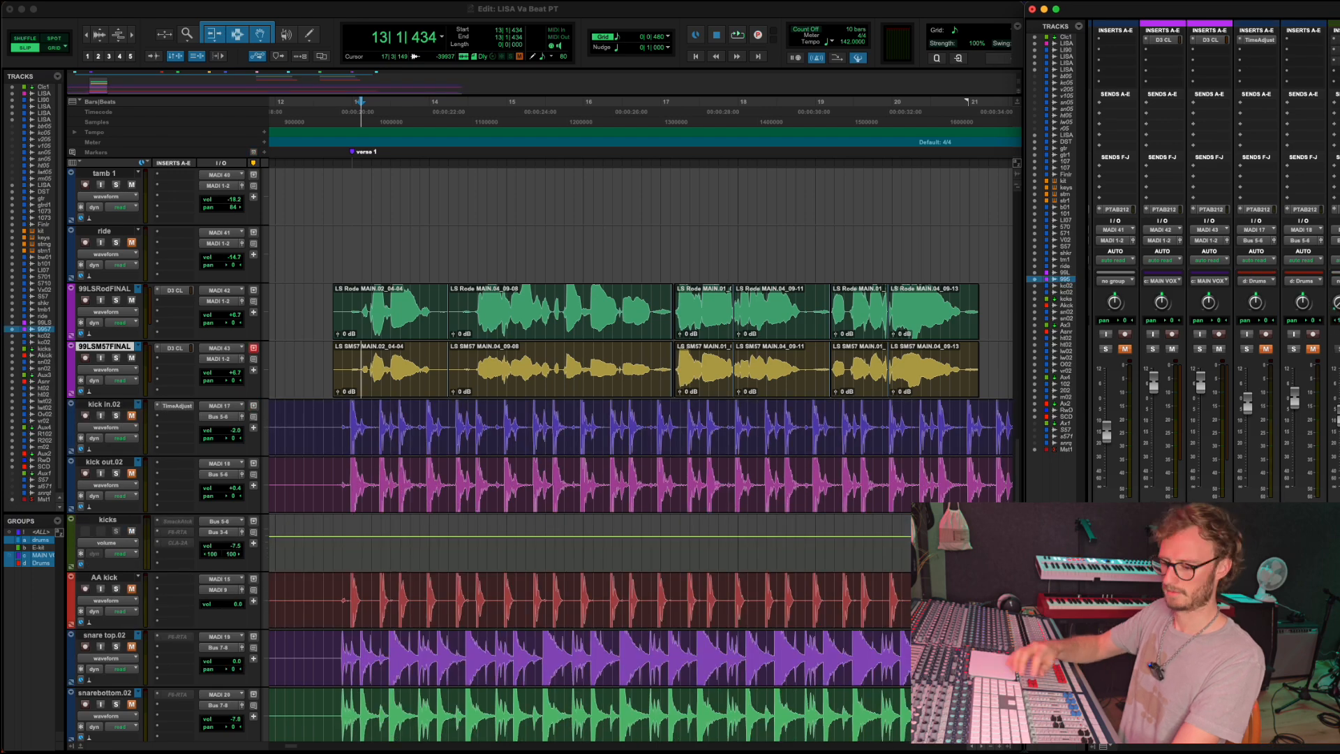
Create a mono aux input track directly after the 99 LS SM57 FINAL track.
key(super+shift+n)
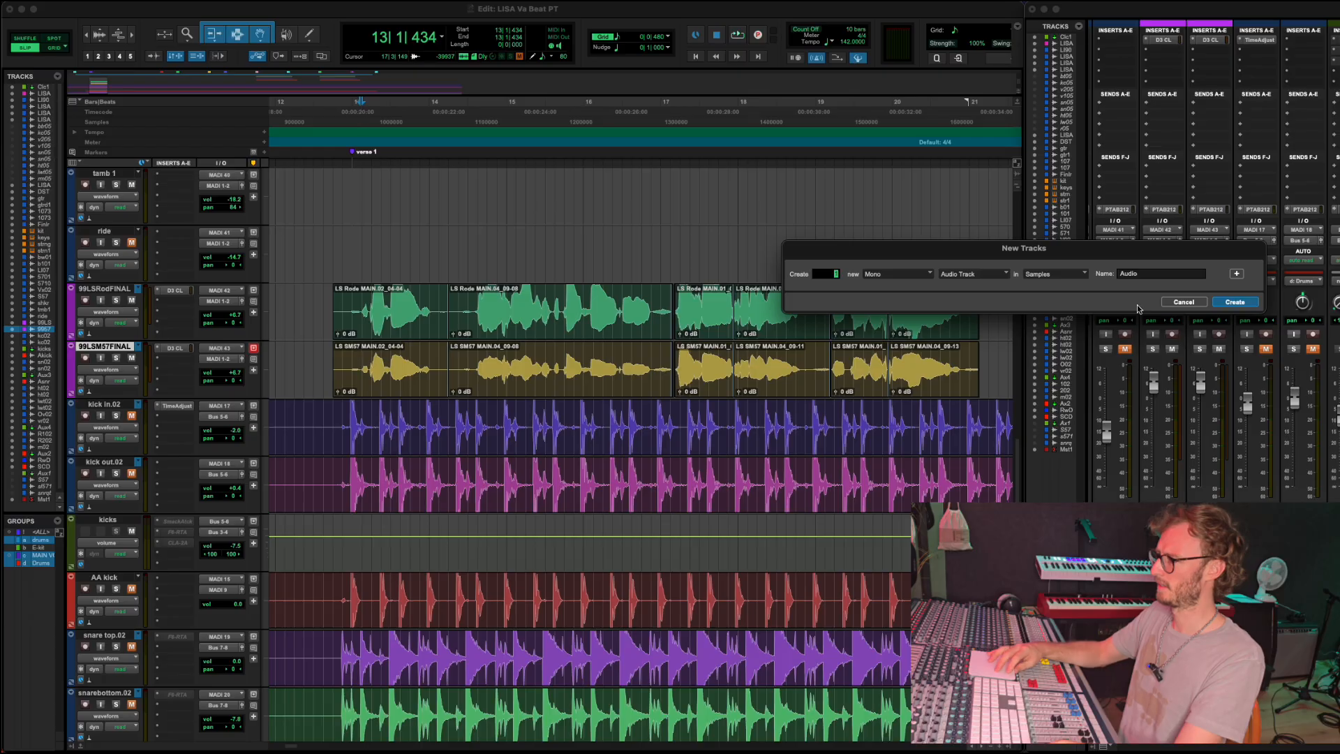
click(996, 274)
click(981, 285)
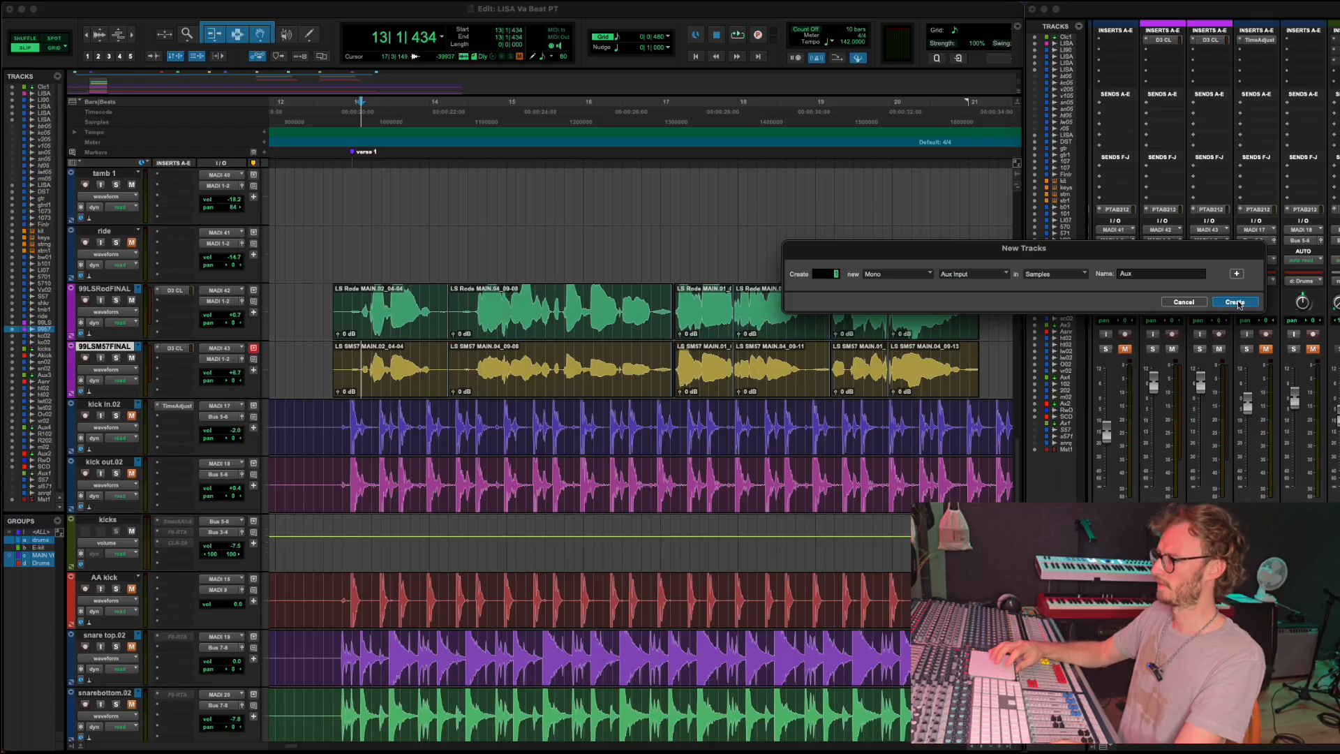
click(1235, 303)
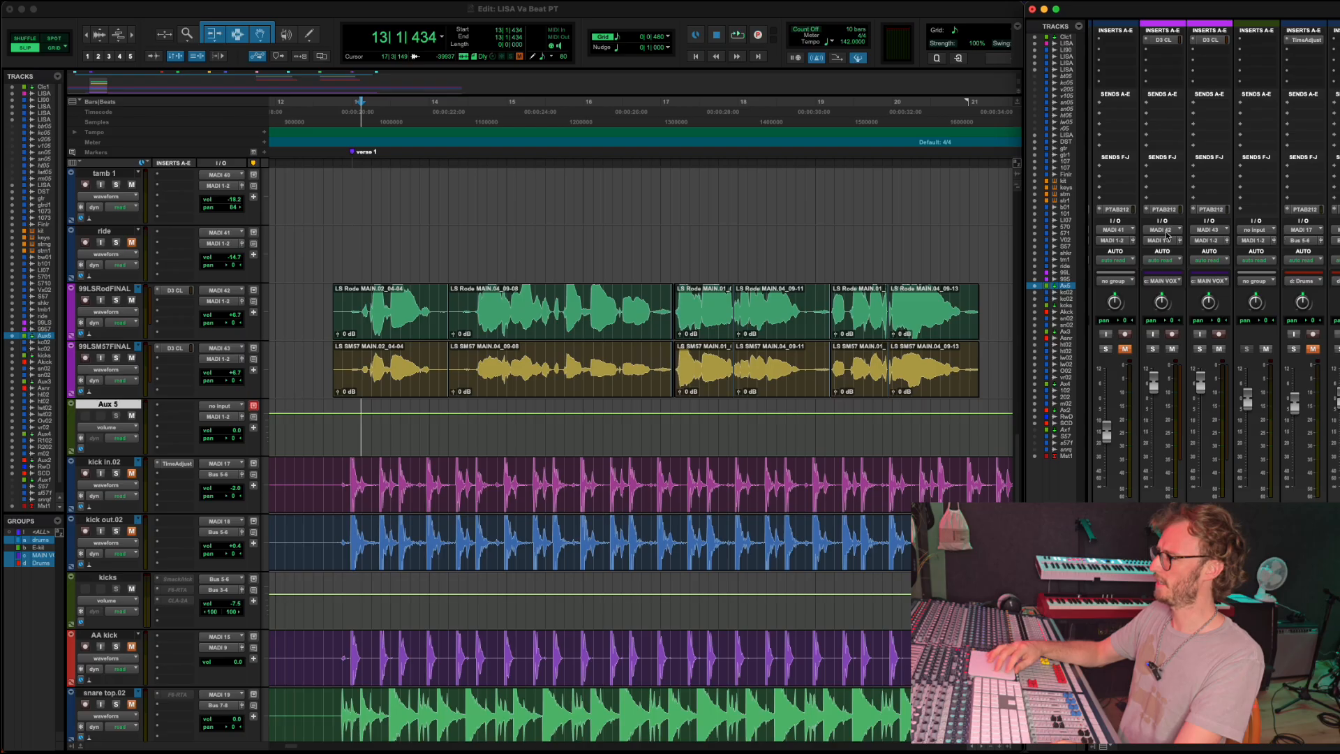
Route the outputs of both lead vocal tracks, Rode and SM57, to Bus 13 (Mono).
click(1161, 523)
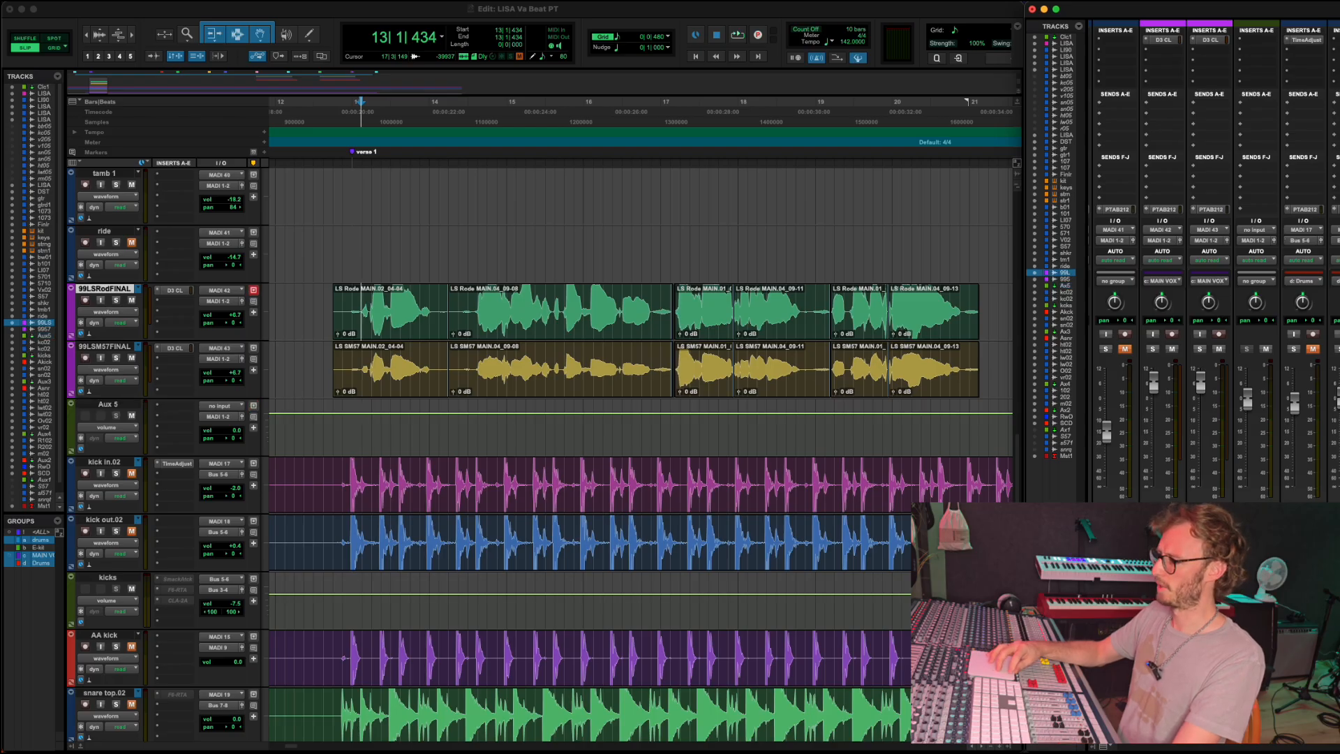
click(1157, 242)
mouse_move(1175, 254)
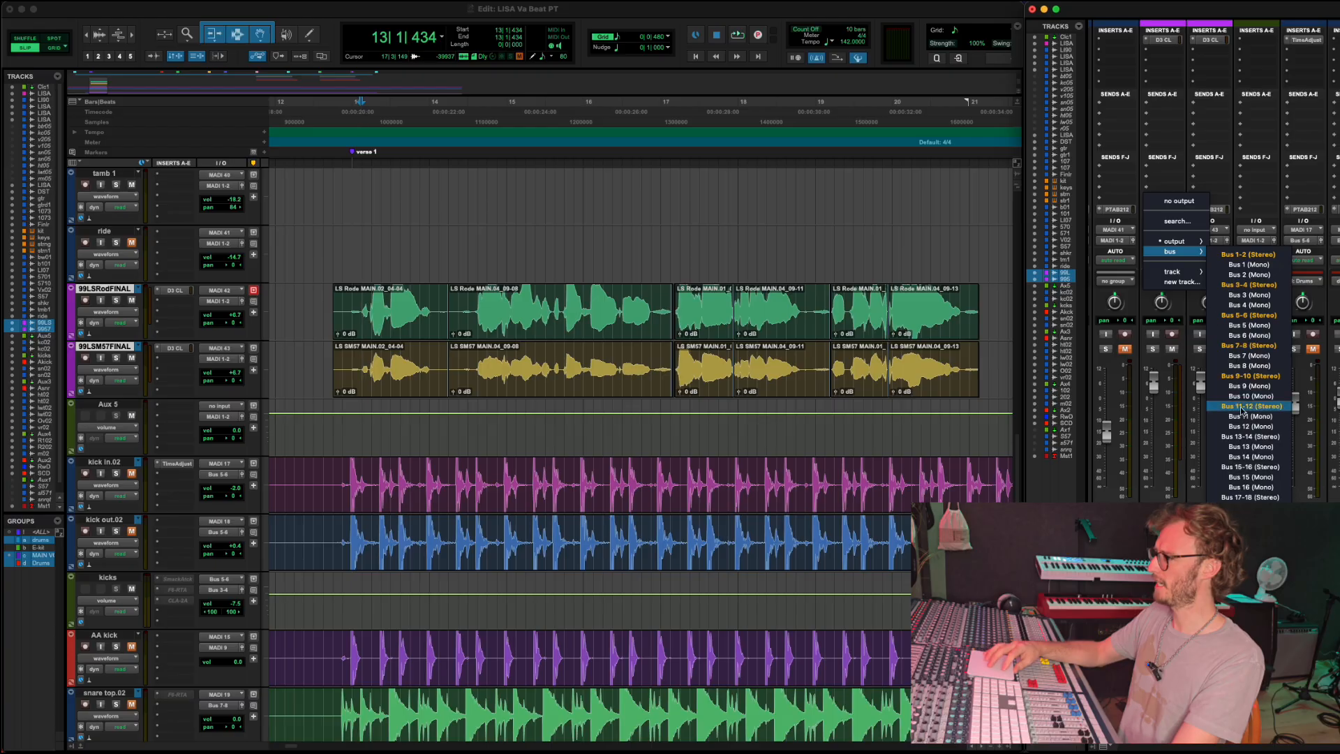
click(1244, 447)
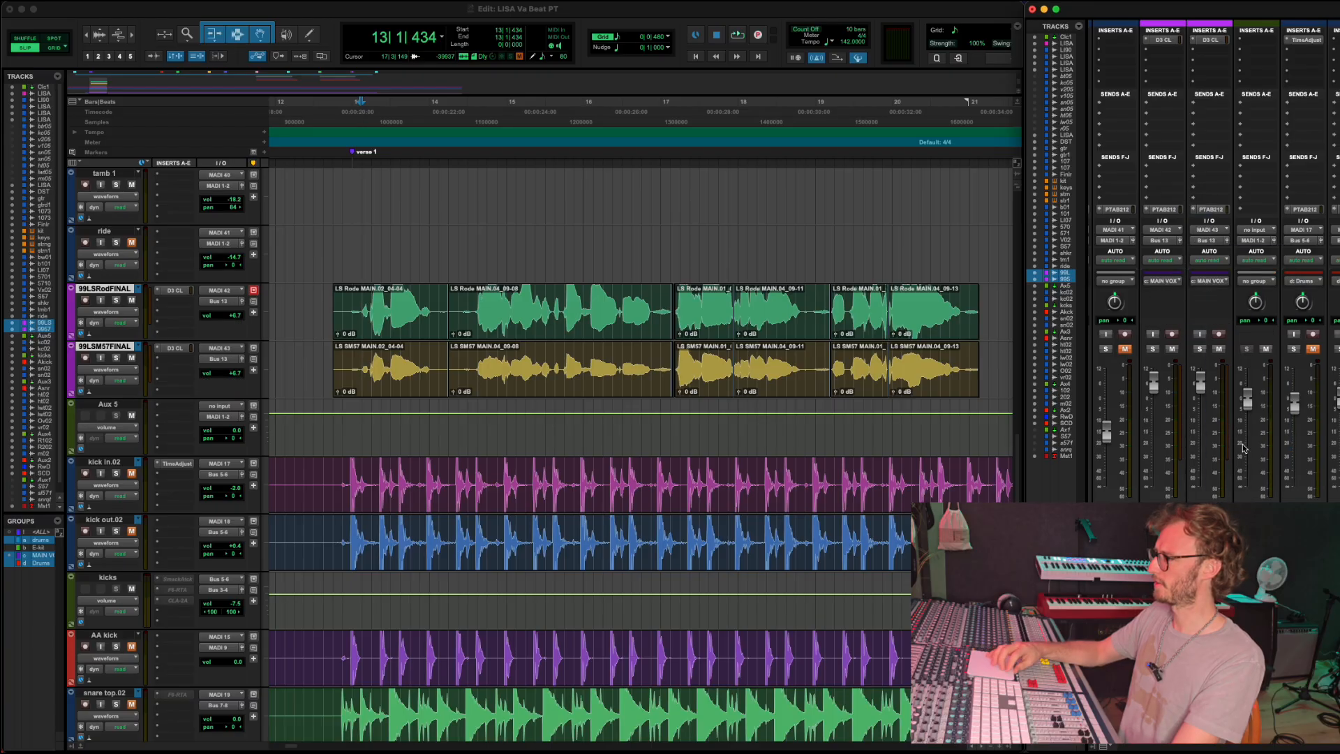
Set the new mono aux track's input to Bus 13 and play the verse, toggling the aux's mute to check the routing.
click(1257, 230)
mouse_move(1257, 233)
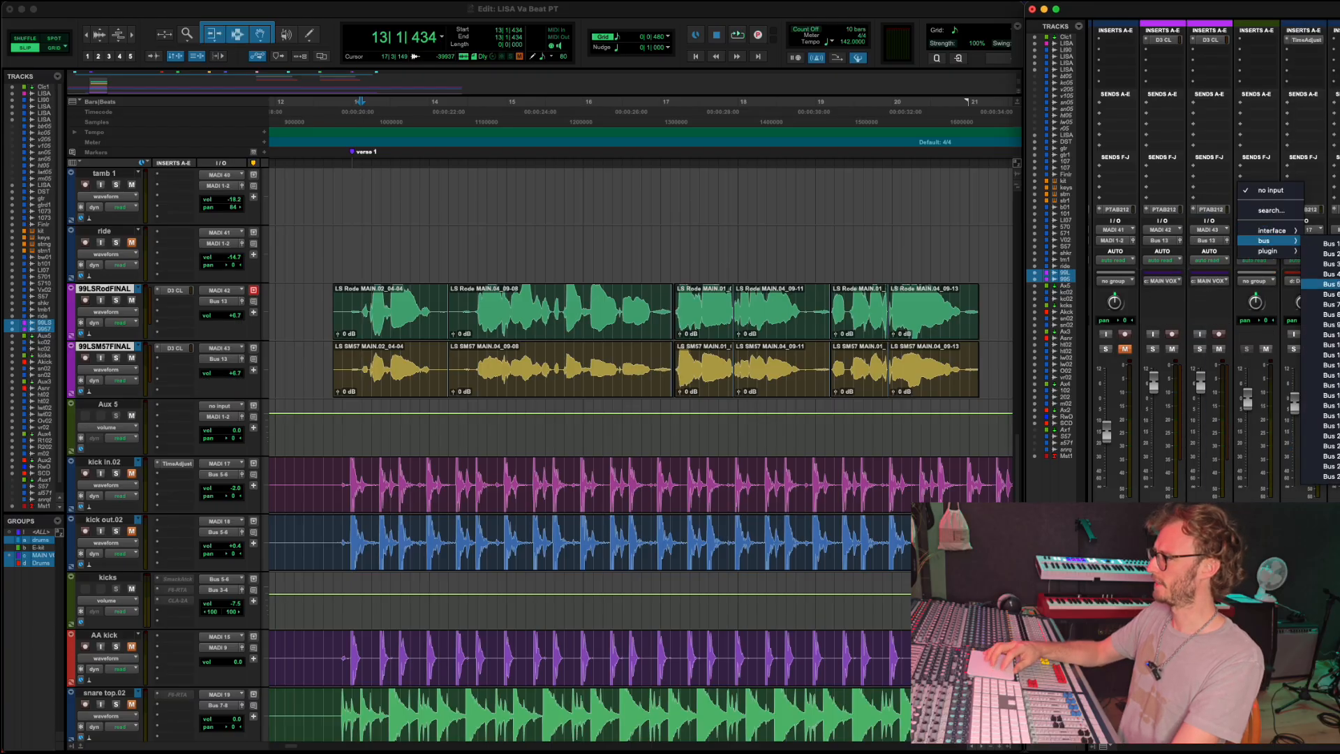
click(1330, 365)
key(space)
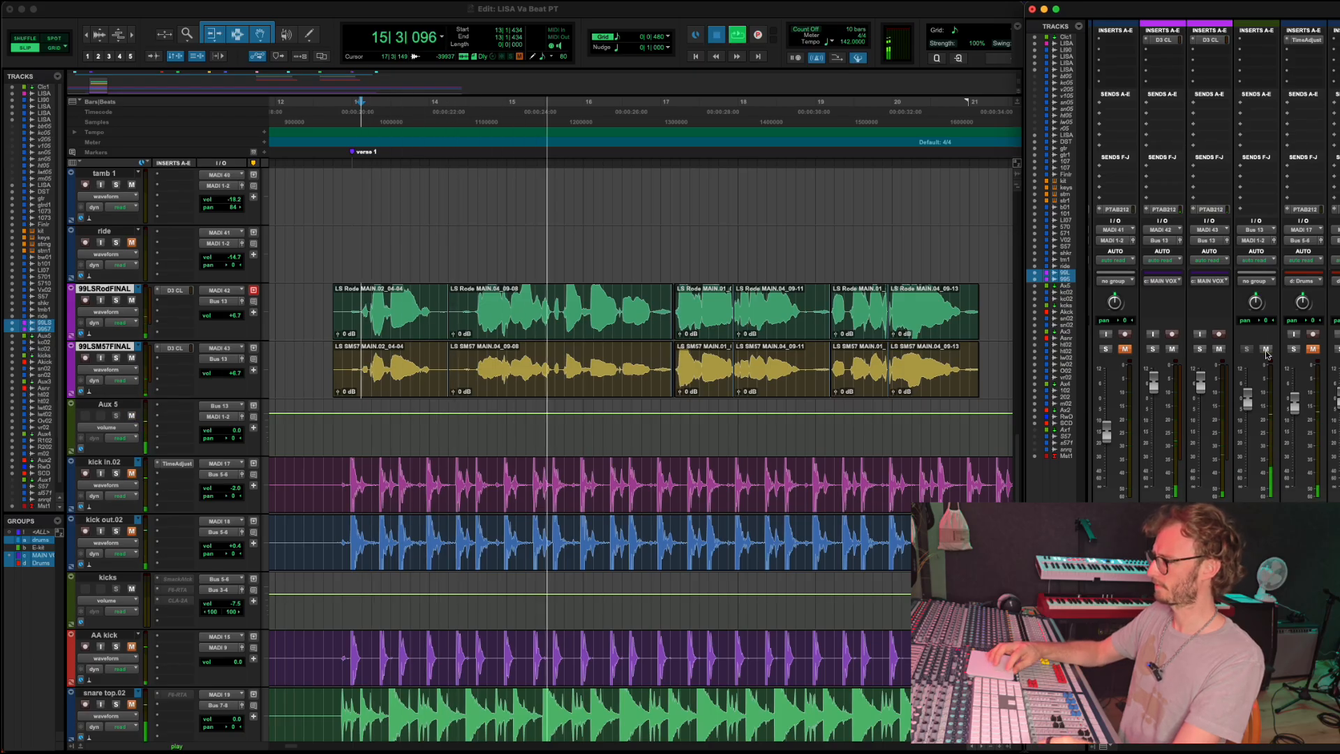
key(space)
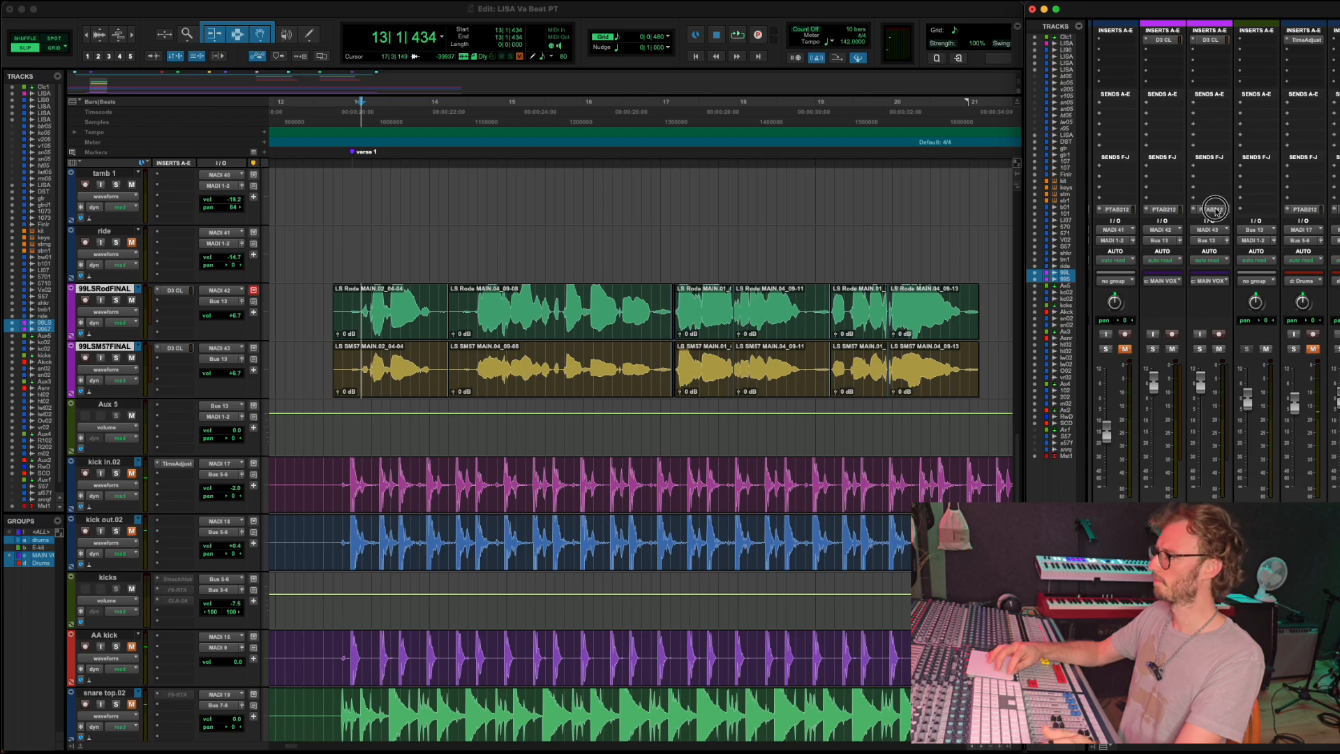
key(space)
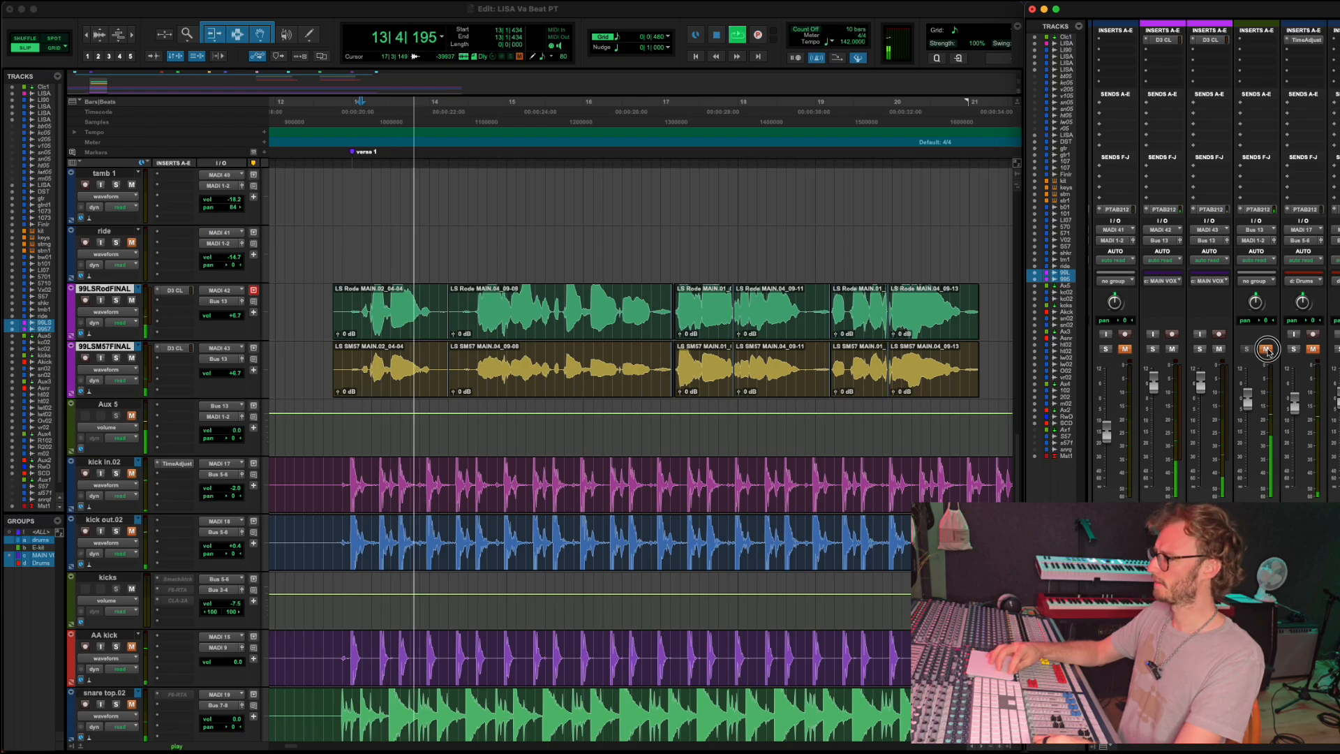
key(space)
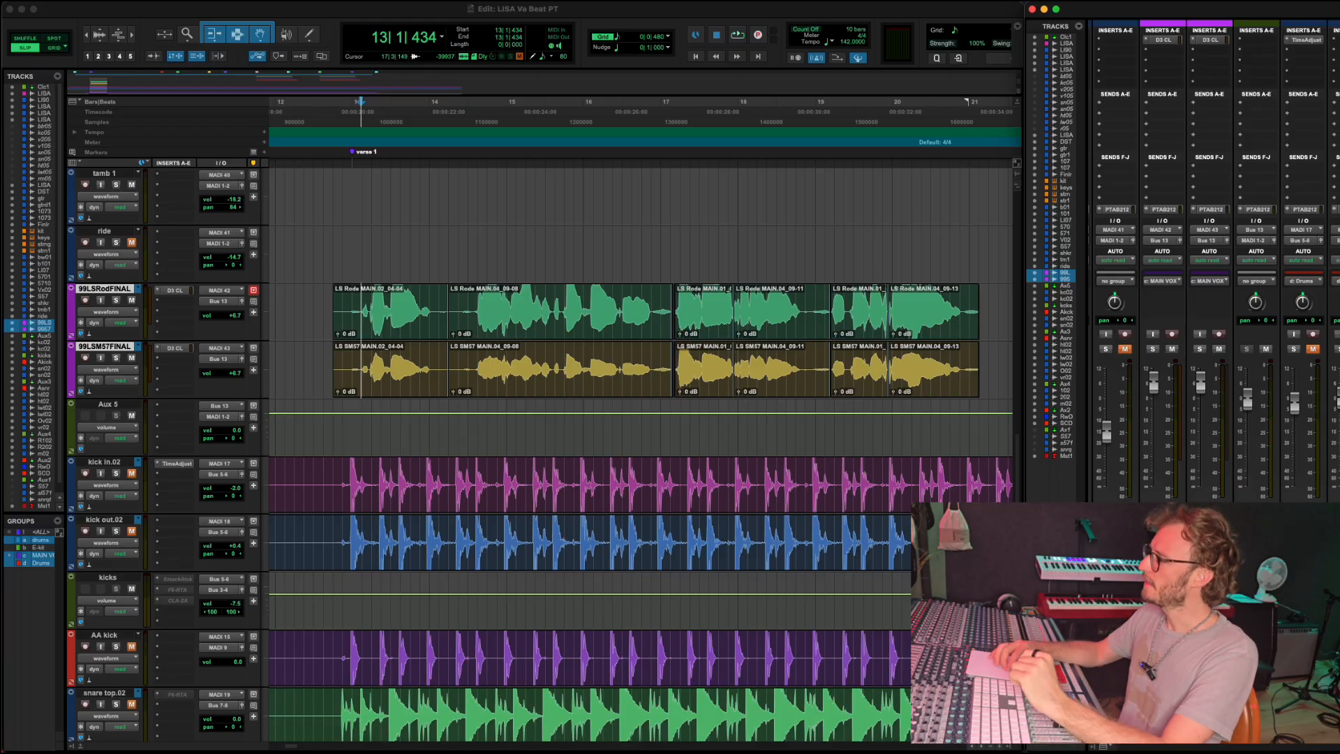
Place the Dyn3 Compressor/Limiter on Aux 5's first insert and set a 5.2 dB knee and a -34.0 dB threshold.
click(1209, 40)
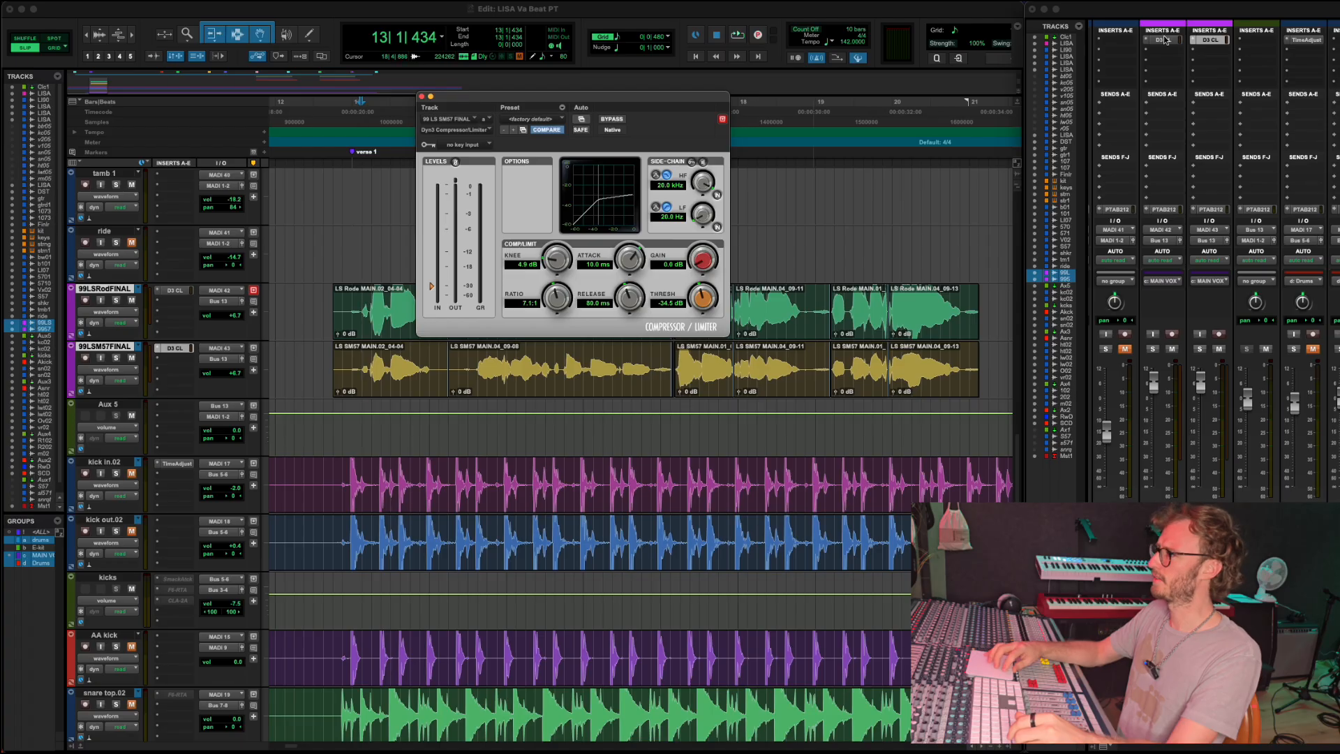
click(1259, 40)
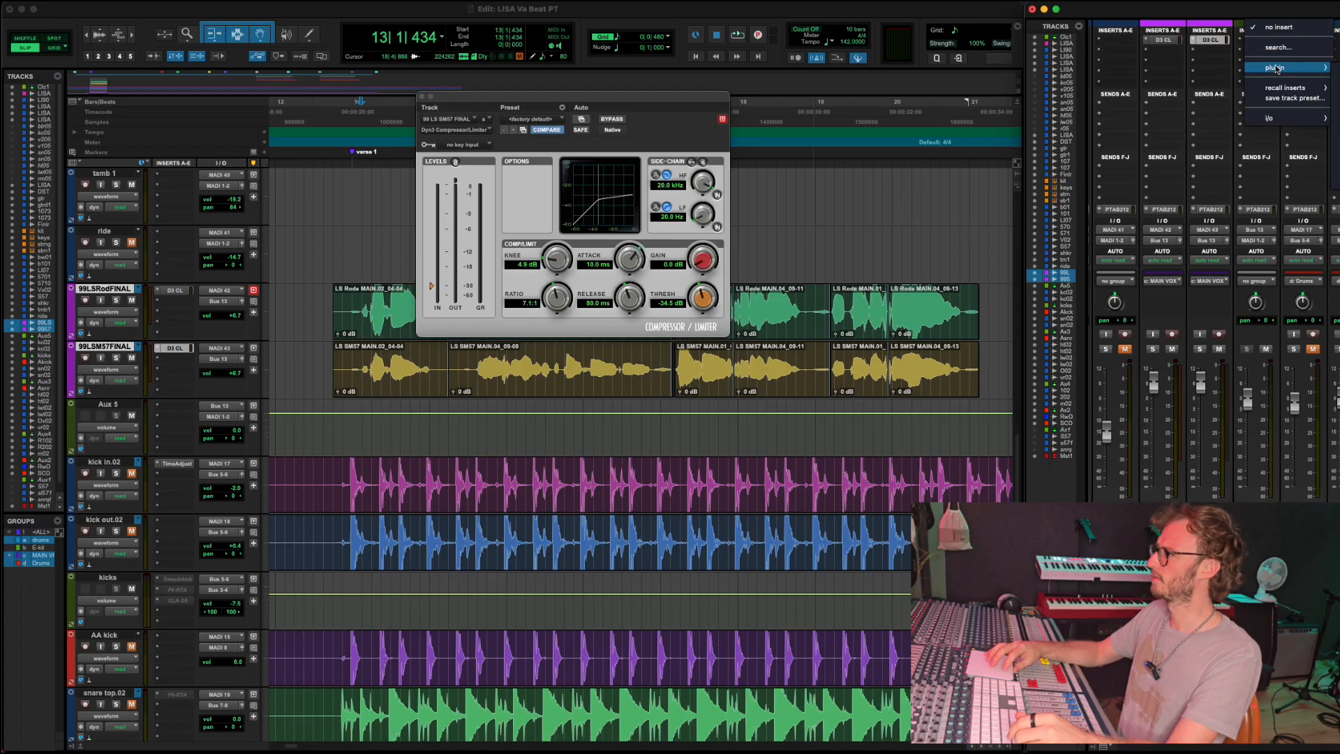
click(1336, 81)
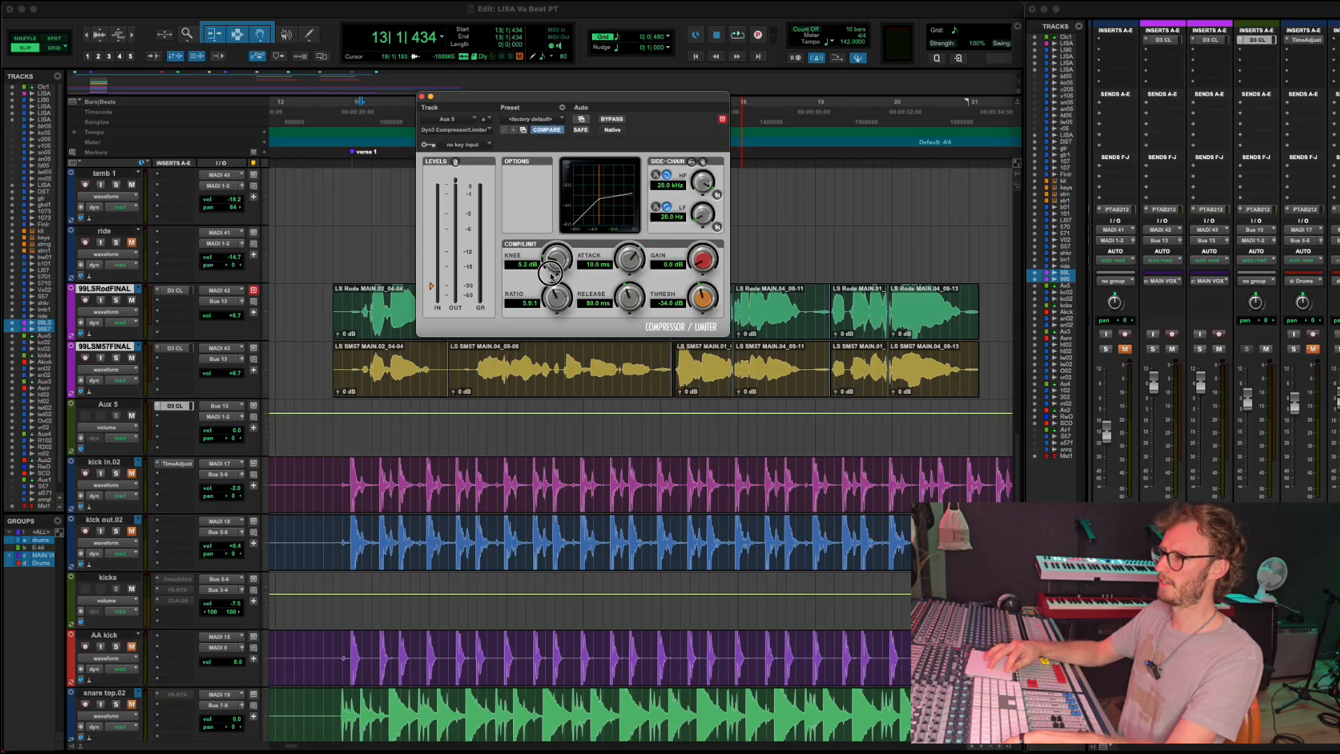
click(422, 97)
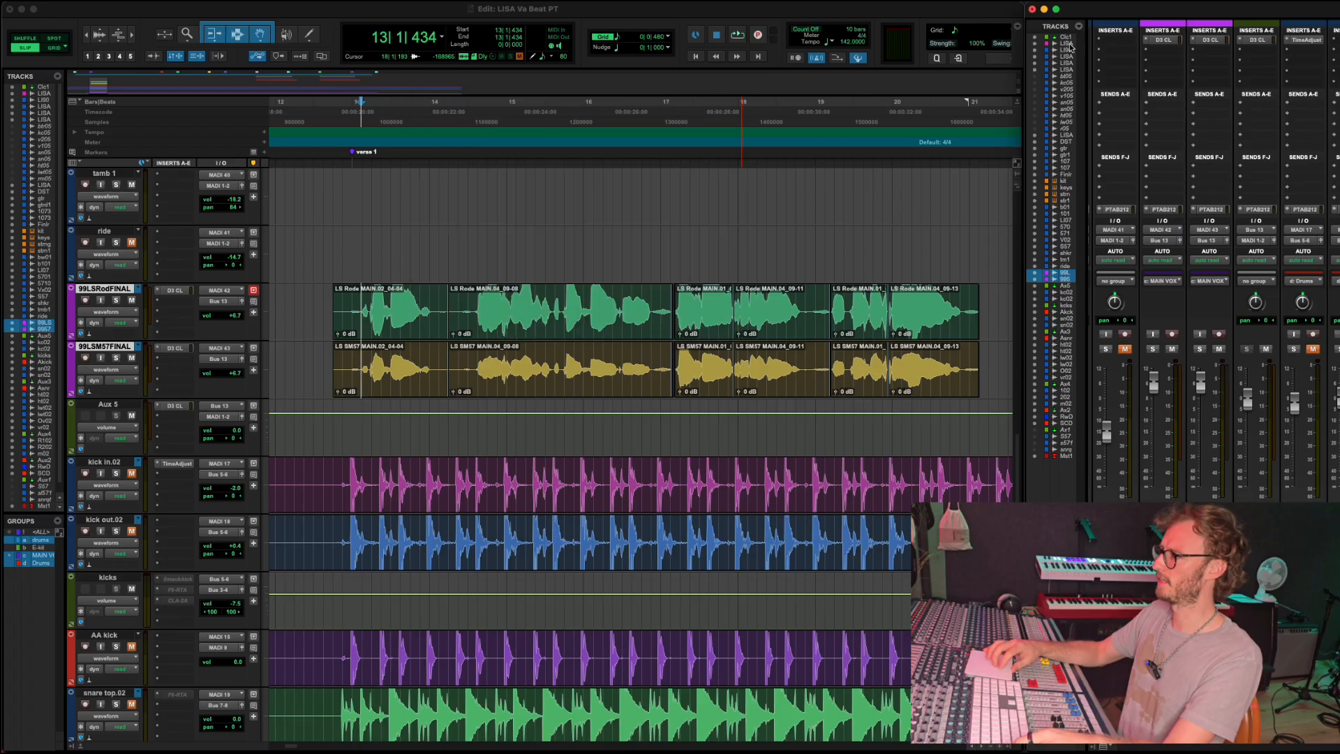
Remove the Dyn3 compressor inserts from both the Rode and SM57 lead vocal tracks.
click(1148, 40)
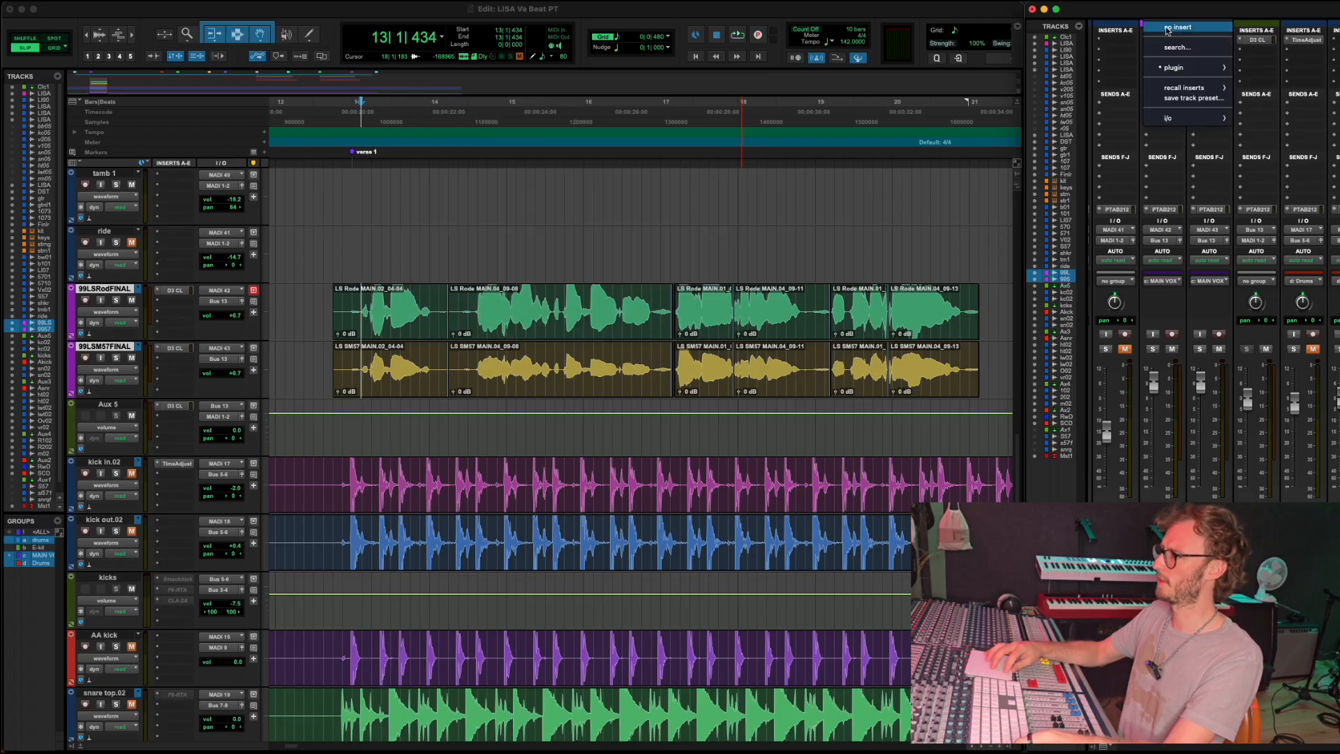
click(1167, 30)
click(1194, 41)
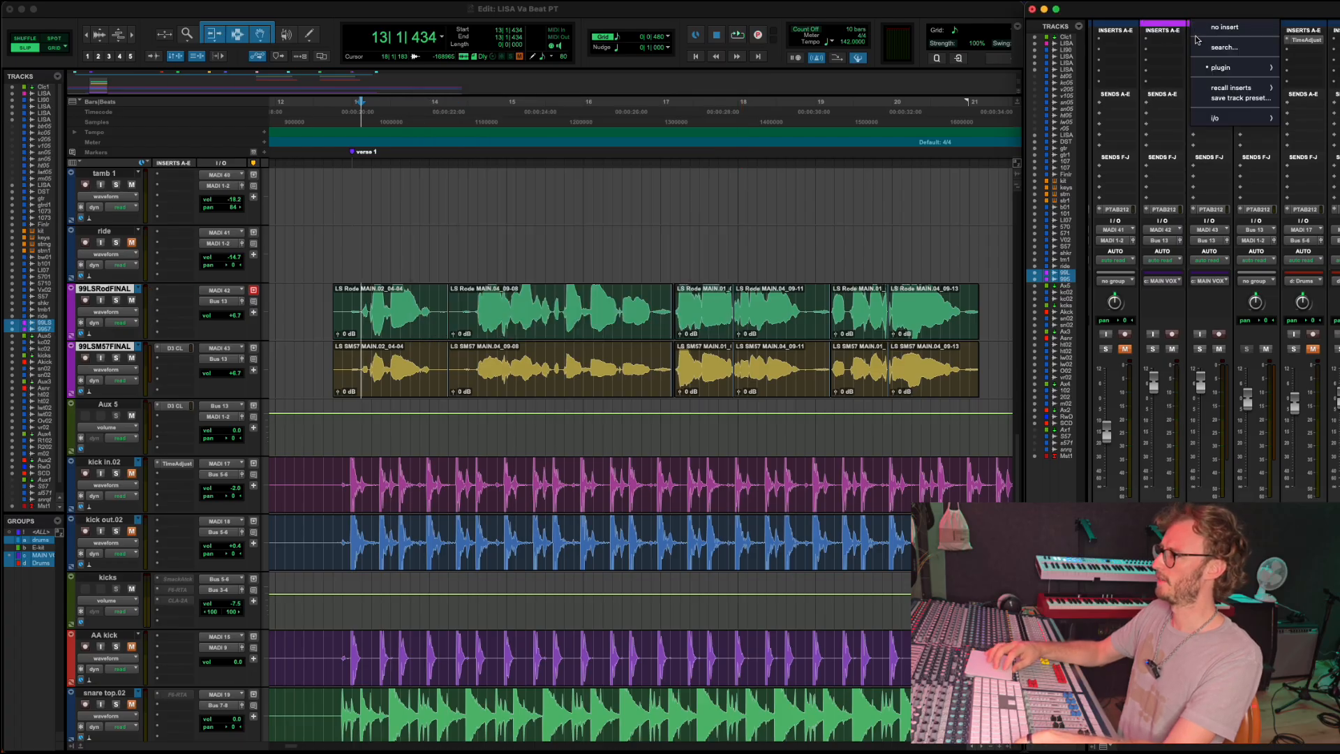
click(1217, 30)
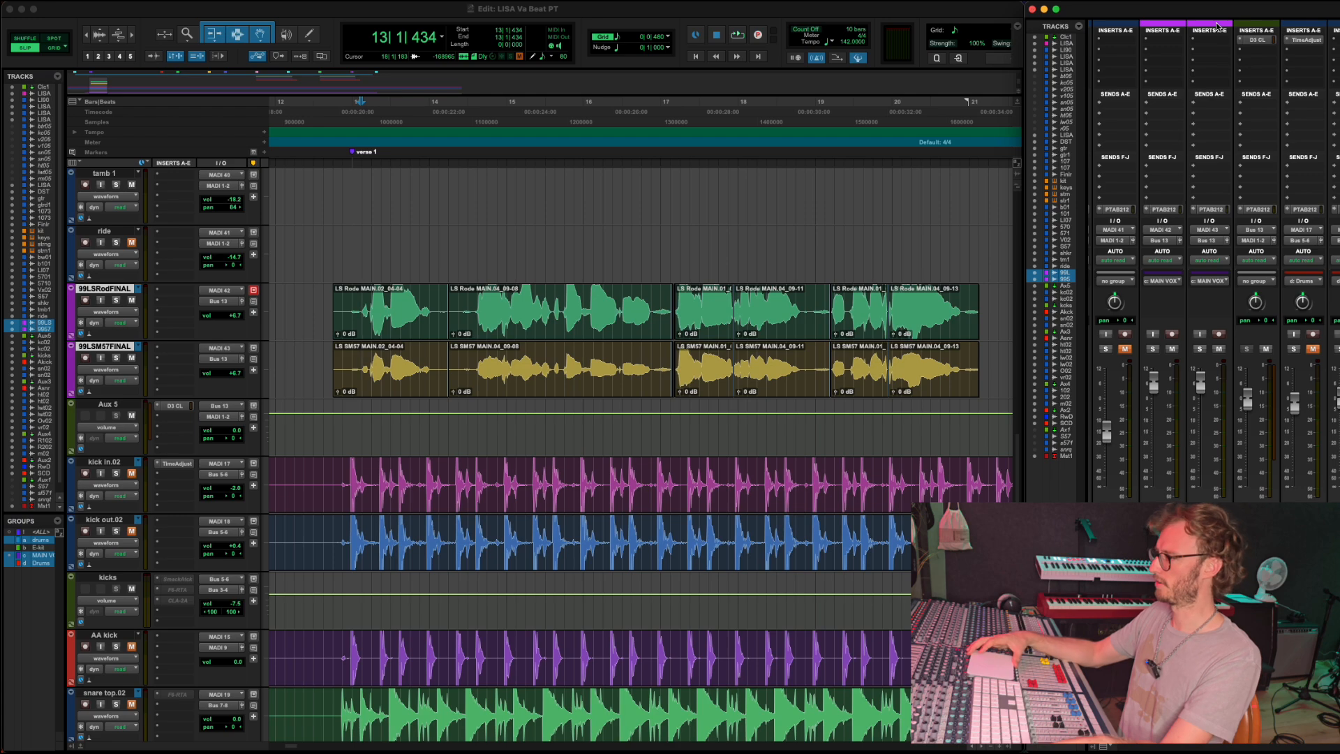
During playback checks, raise Aux 5's fader to +6.2 dB and set its compressor ratio to 4.1:1 and threshold to -30.9 dB.
key(space)
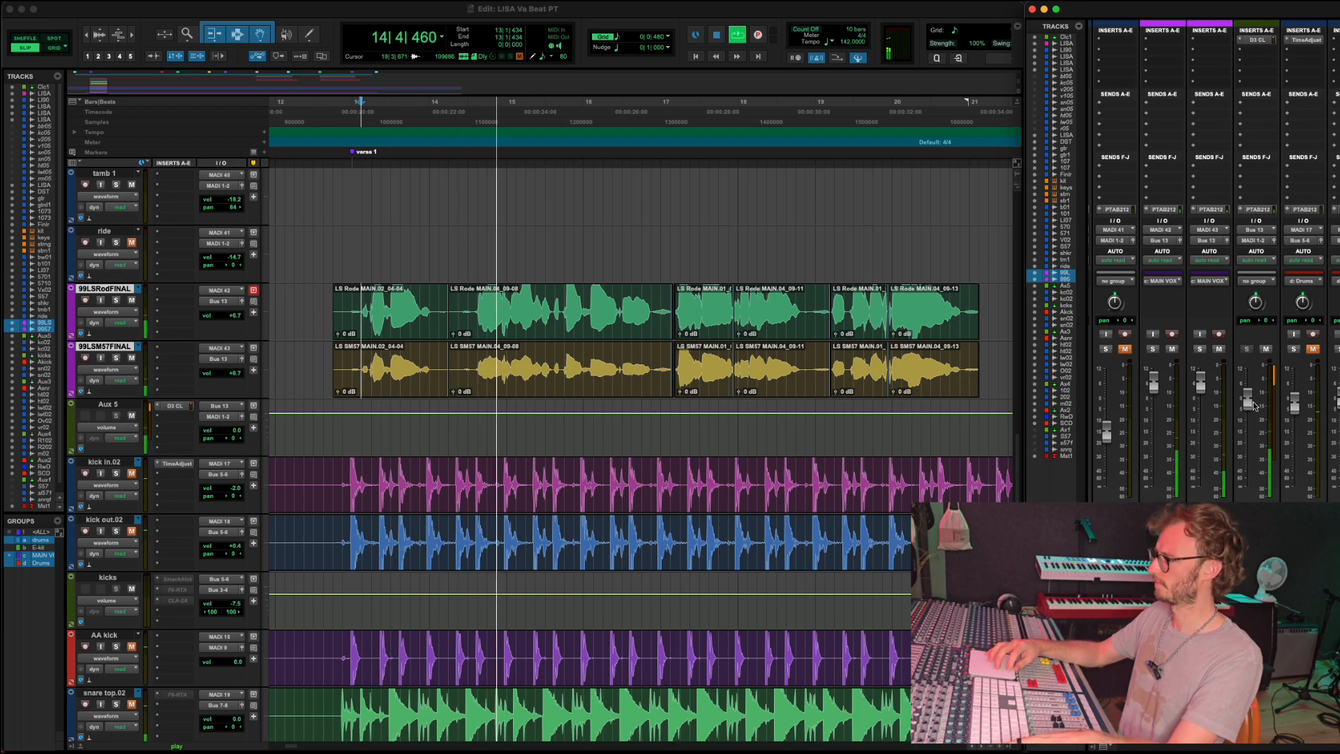
drag(1248, 402, 1247, 384)
click(1257, 39)
key(space)
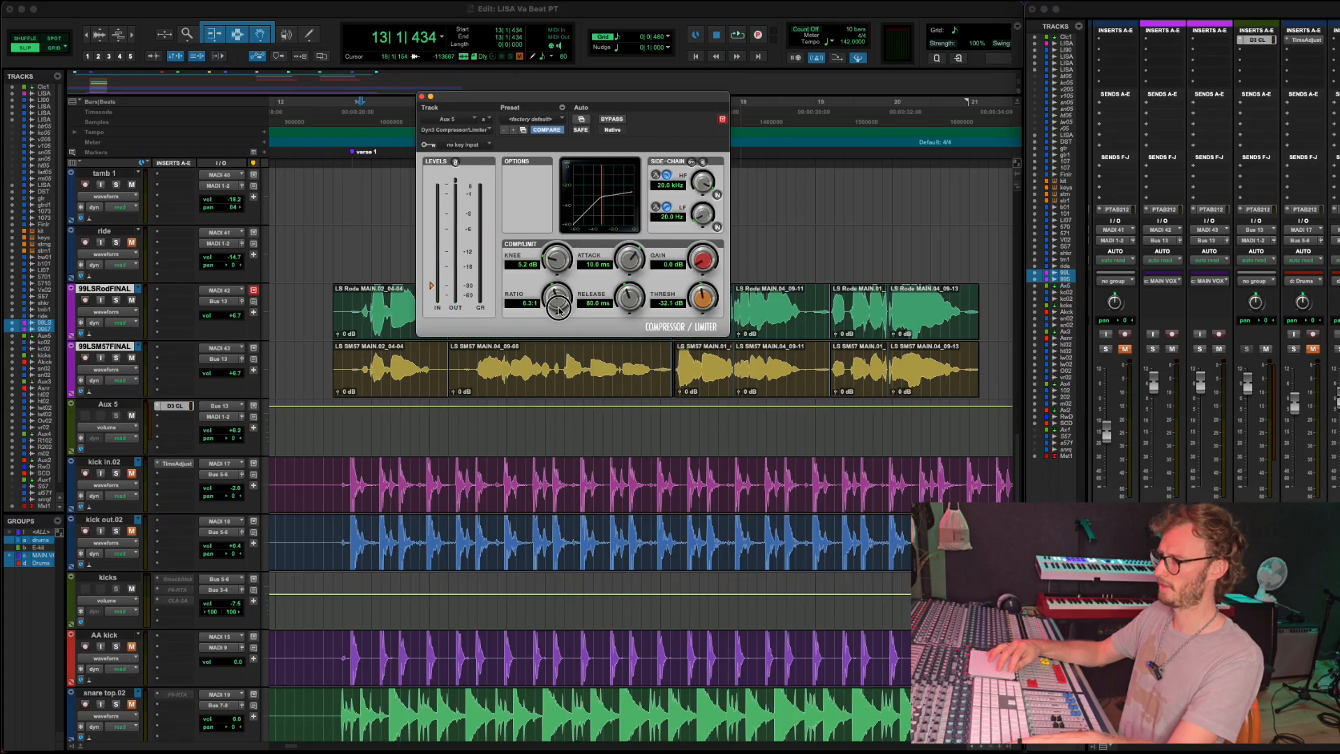
drag(558, 317, 558, 323)
key(space)
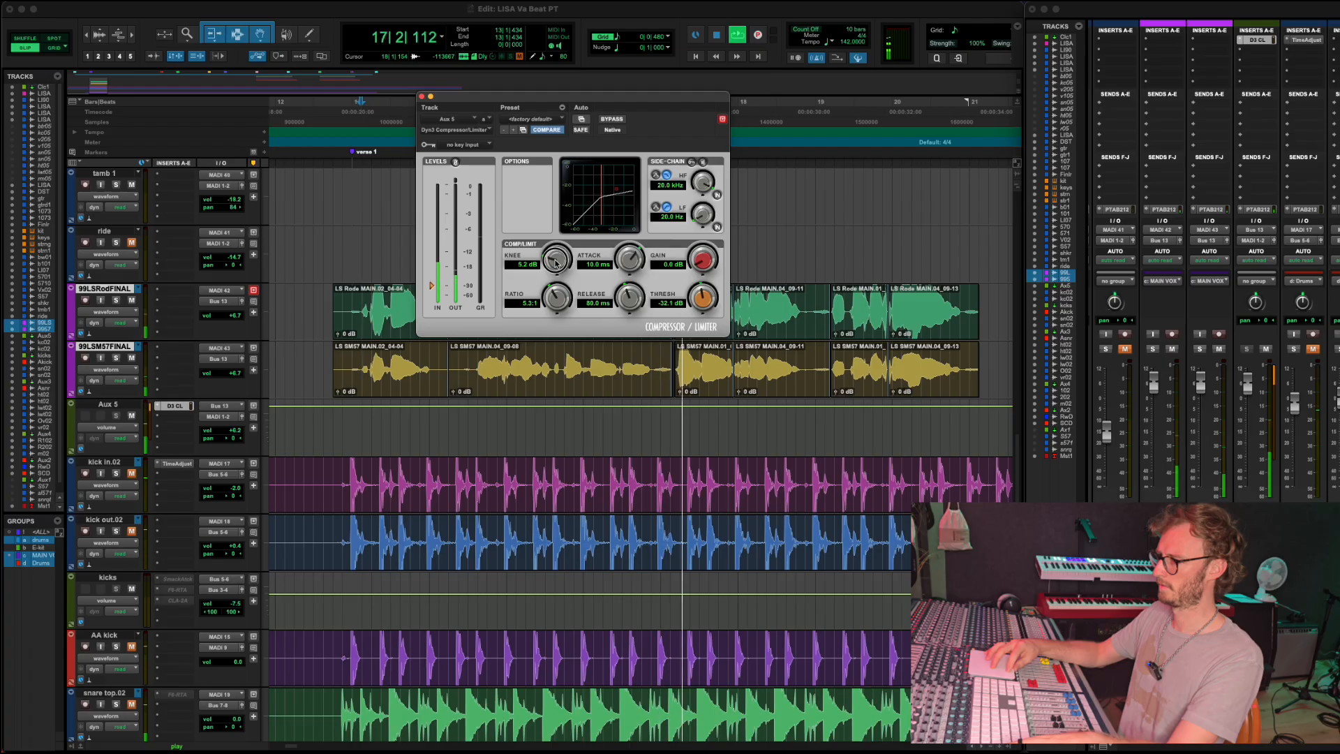
drag(557, 259, 557, 311)
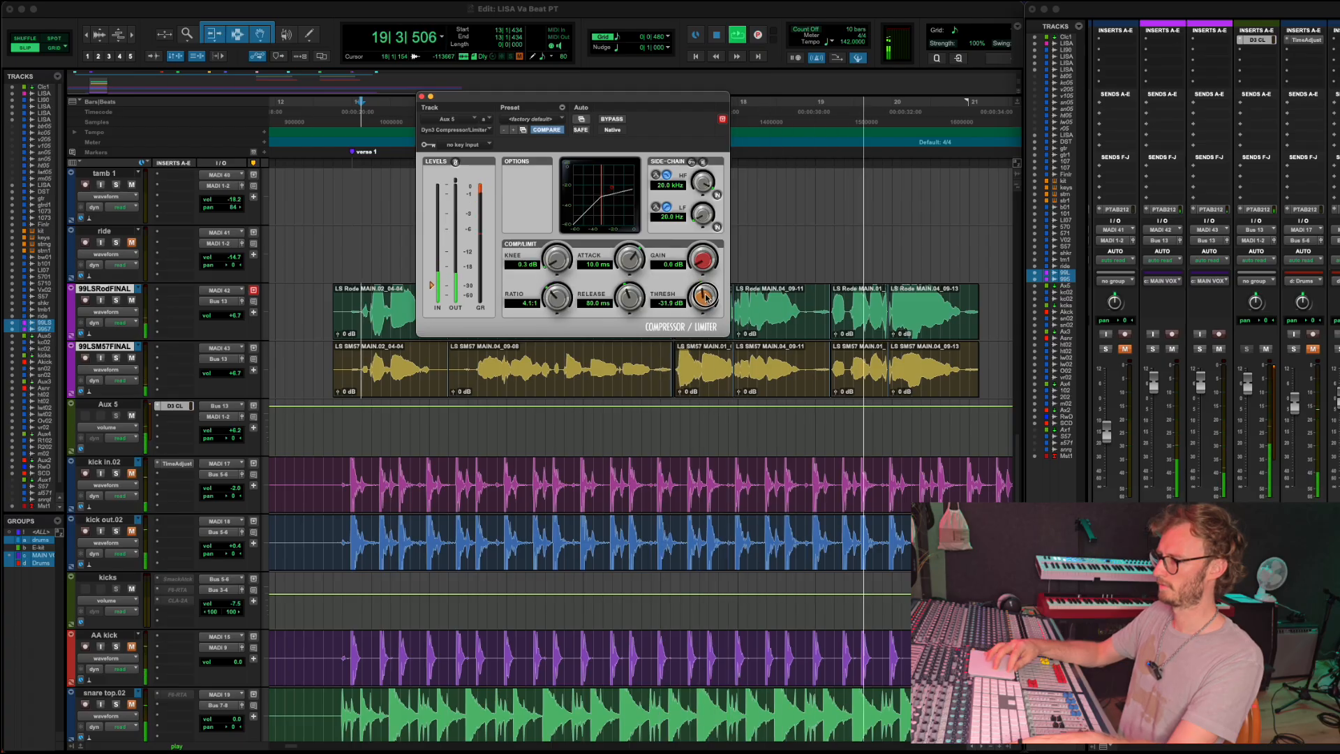
drag(706, 301, 707, 298)
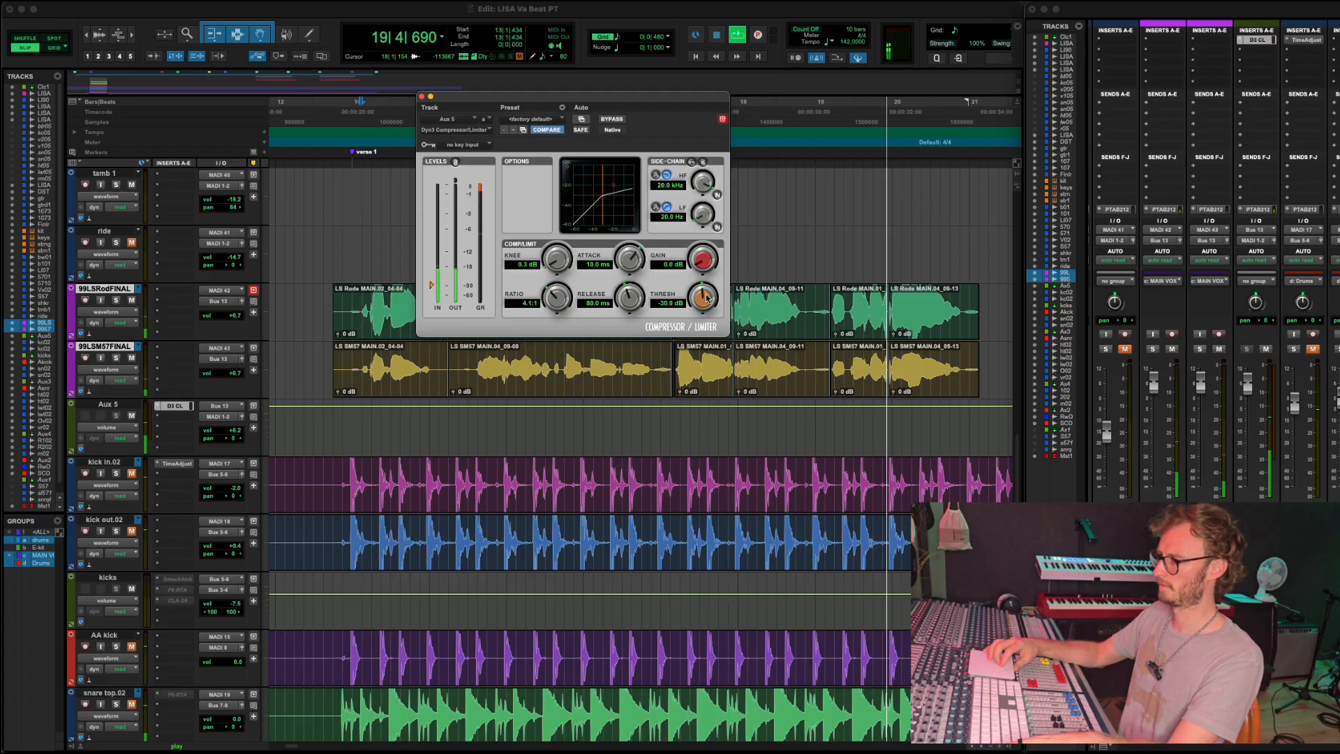
click(421, 97)
key(space)
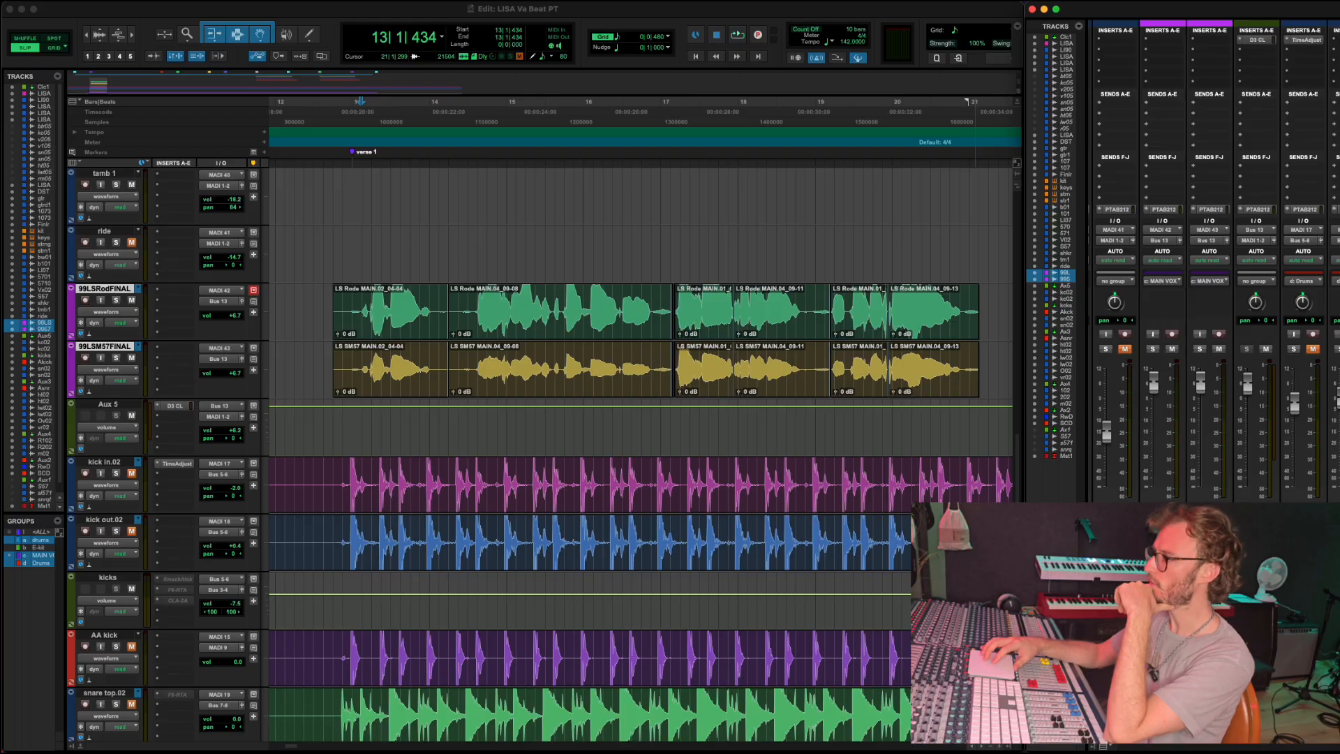
Move Aux 5's compressor down to the second insert slot and insert Melodyne in the first slot.
drag(1250, 51, 1253, 53)
click(1256, 40)
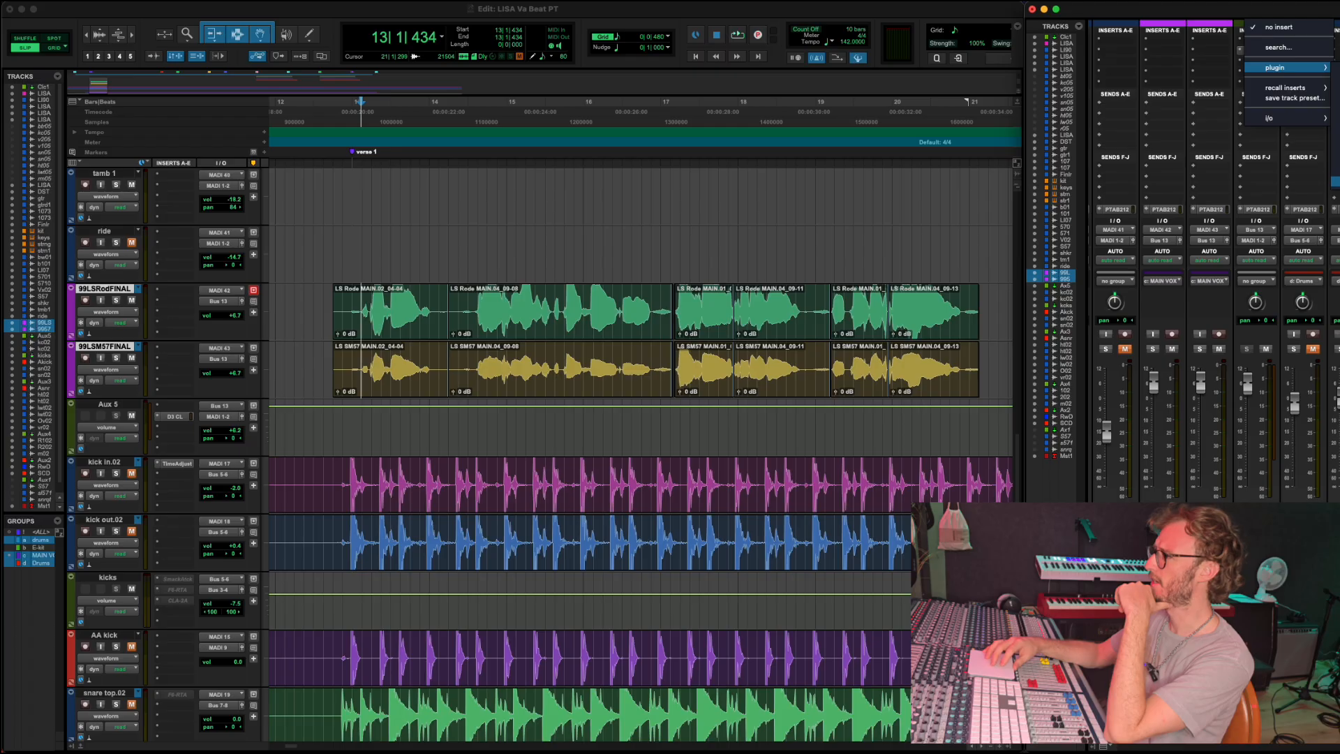
click(1336, 181)
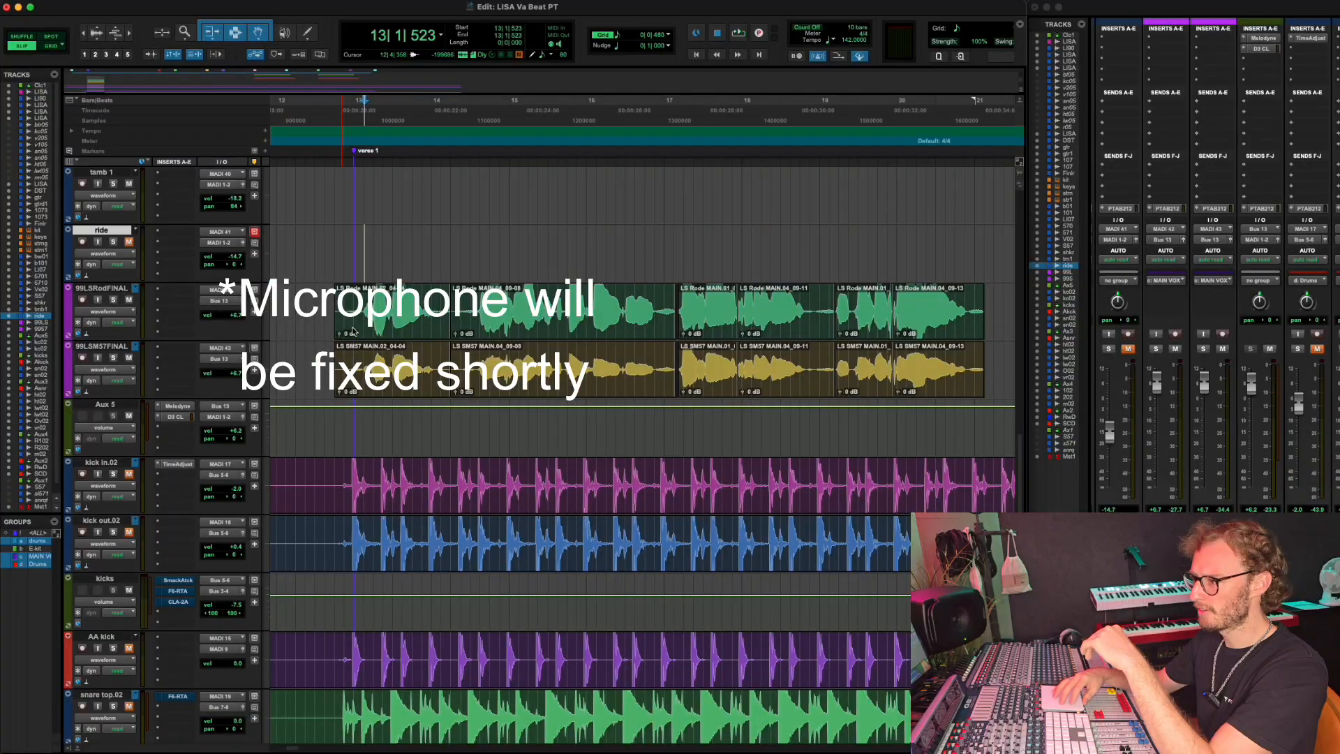
Enlarge the waveforms, solo both lead vocal tracks, and play from 12|3|854, just before their first clips.
scroll(340, 326, up, 8)
scroll(340, 325, left, 3)
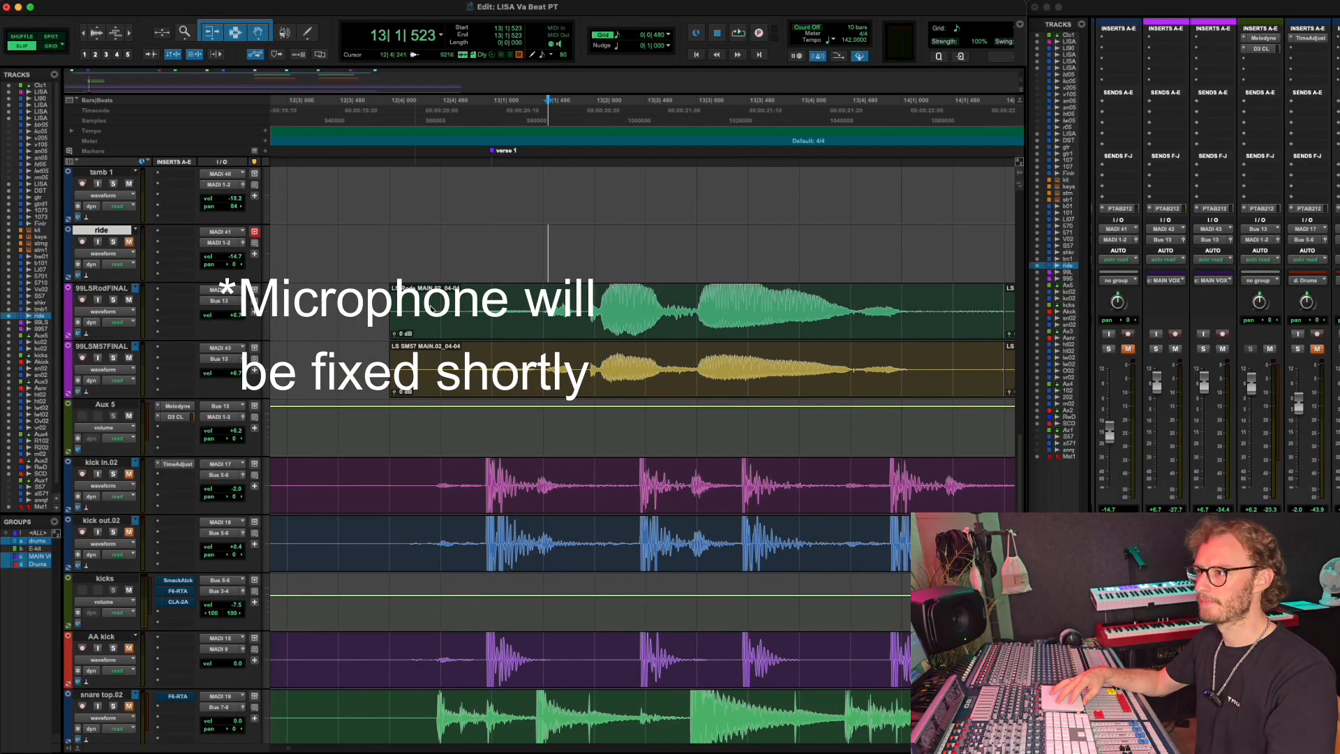
click(95, 27)
click(95, 26)
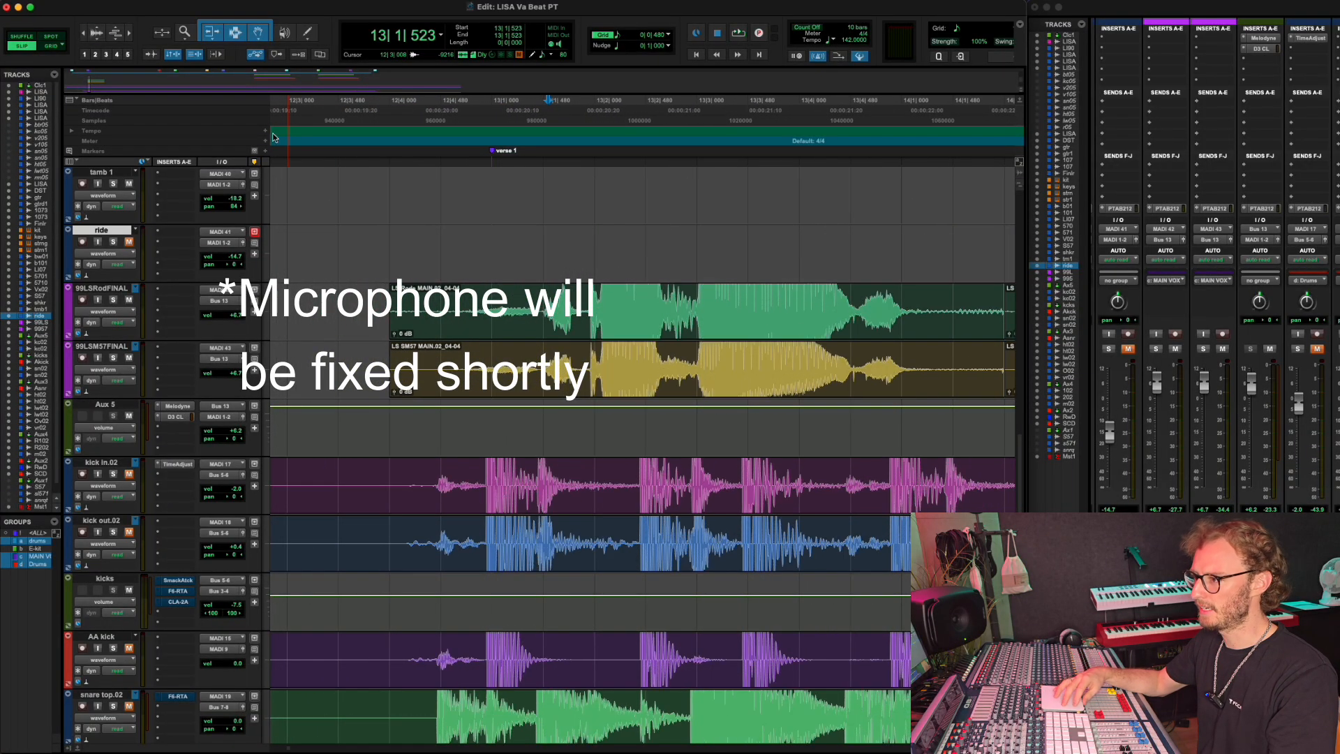
click(378, 307)
key(space)
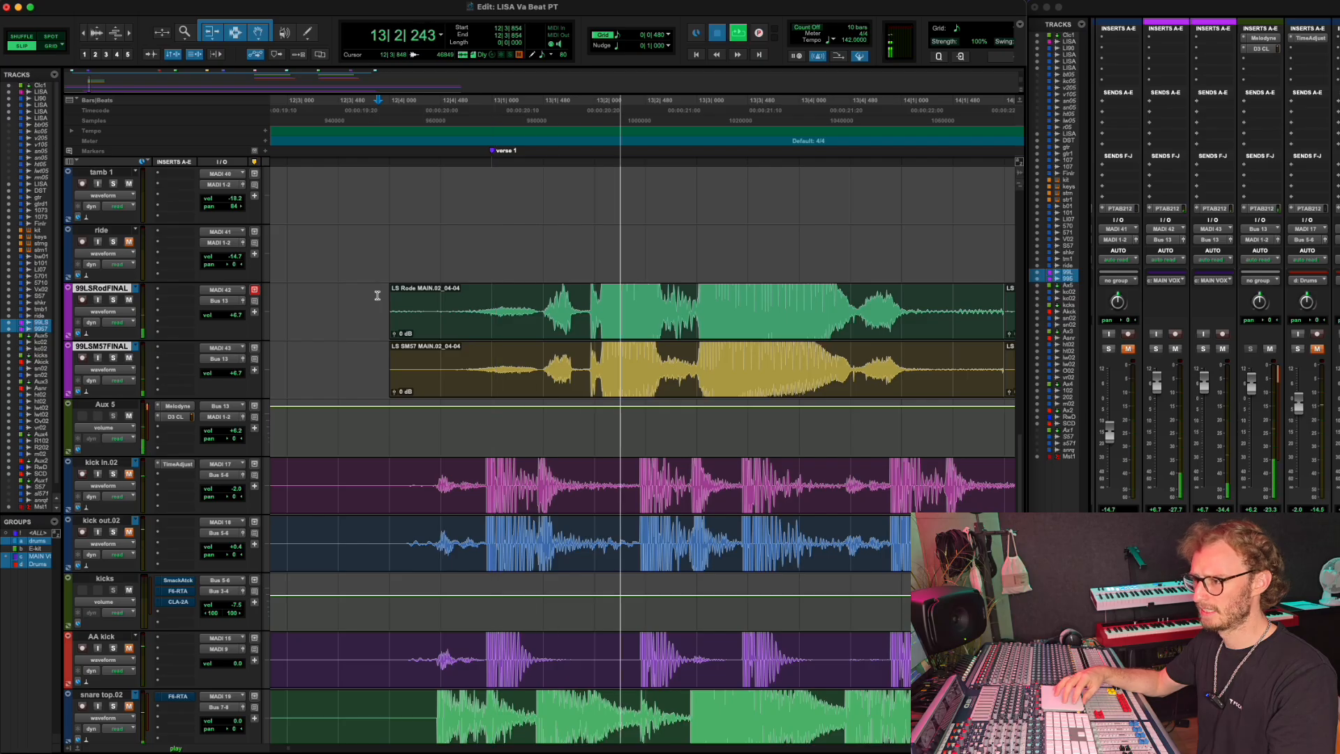
key(space)
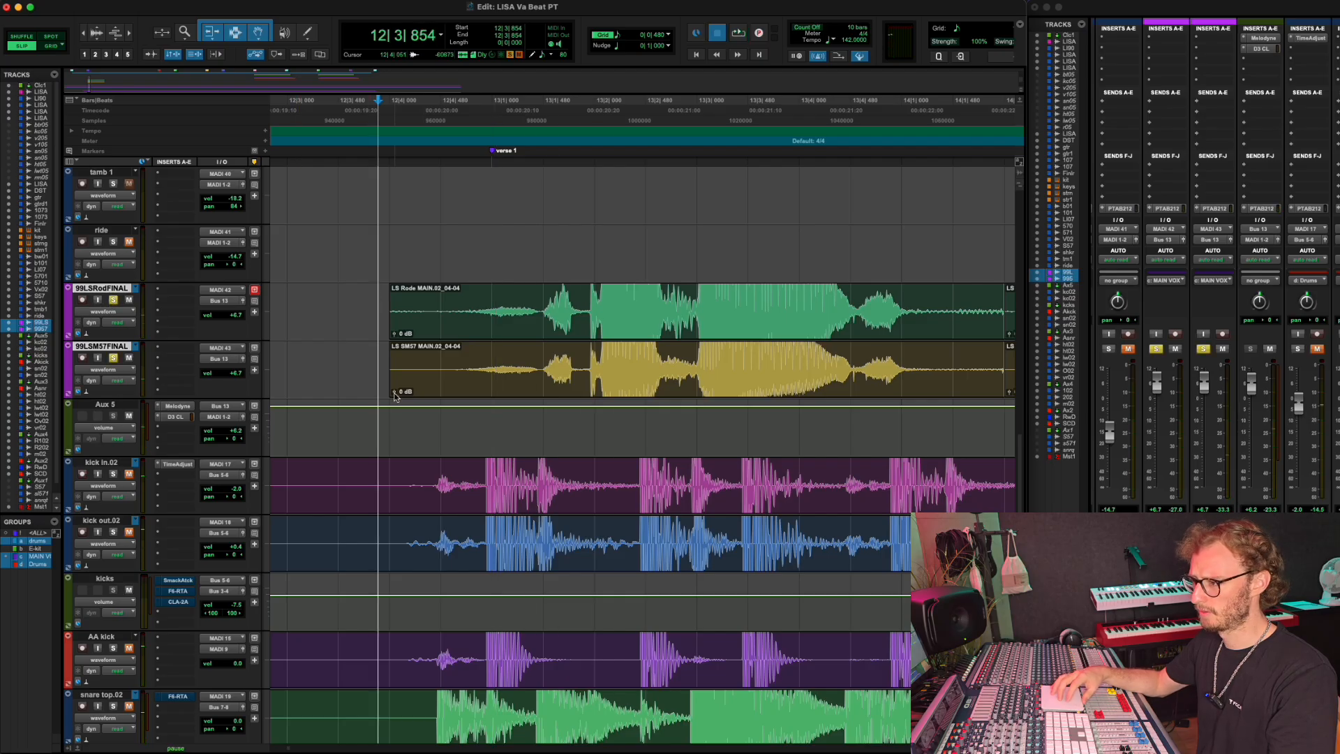
Trim the start of the first Rode and SM57 vocal clips to 12|4|538 and add a short fade-in.
key(space)
key(space)
click(393, 302)
drag(393, 302, 458, 290)
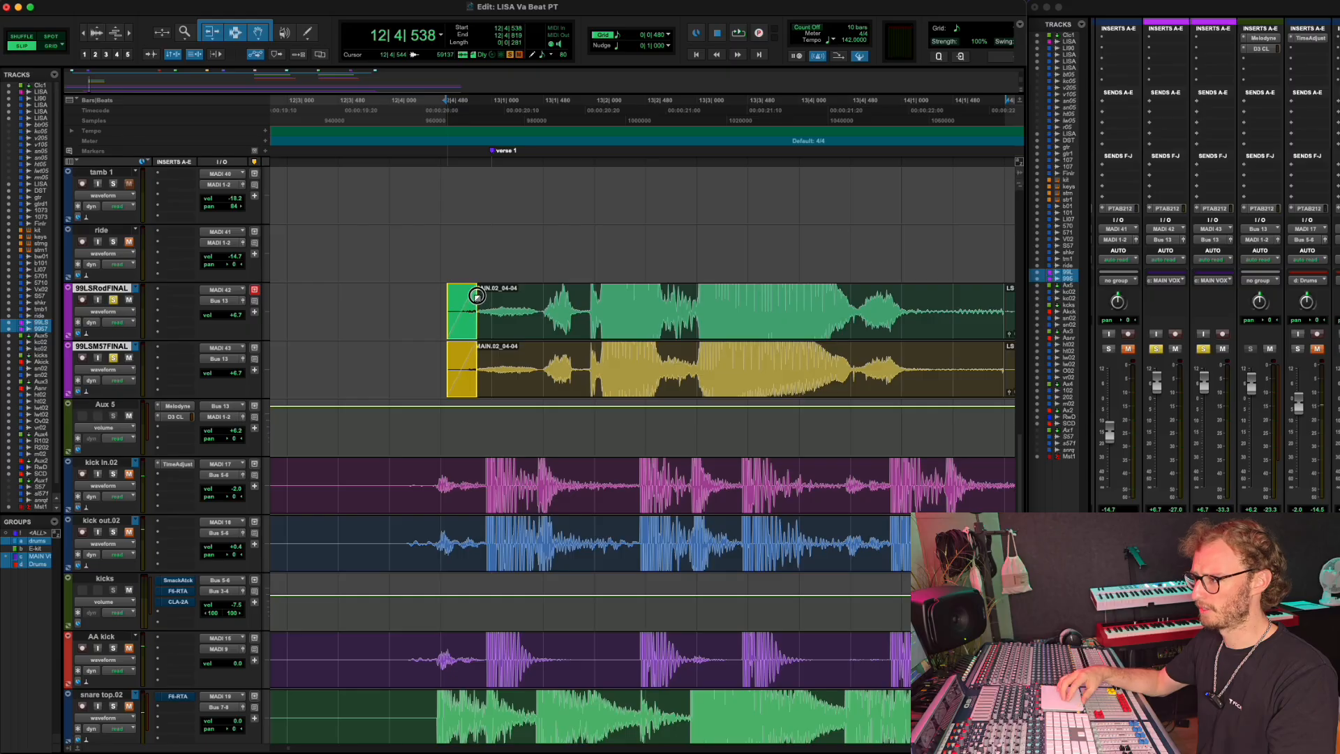
Listen to the soloed vocals around the join between the first and second clips, starting from 13|3|556, 14|1|323 and 14|1|687.
scroll(476, 296, right, 5)
click(420, 296)
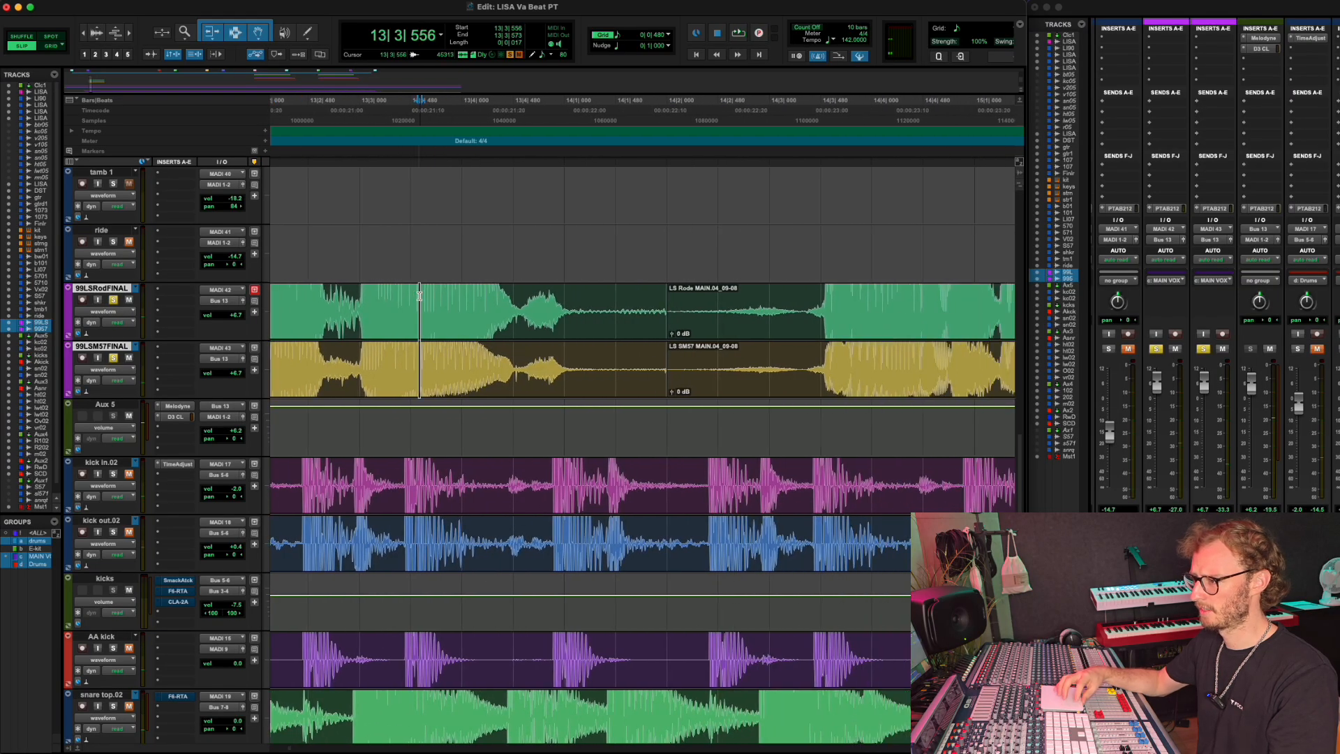
key(space)
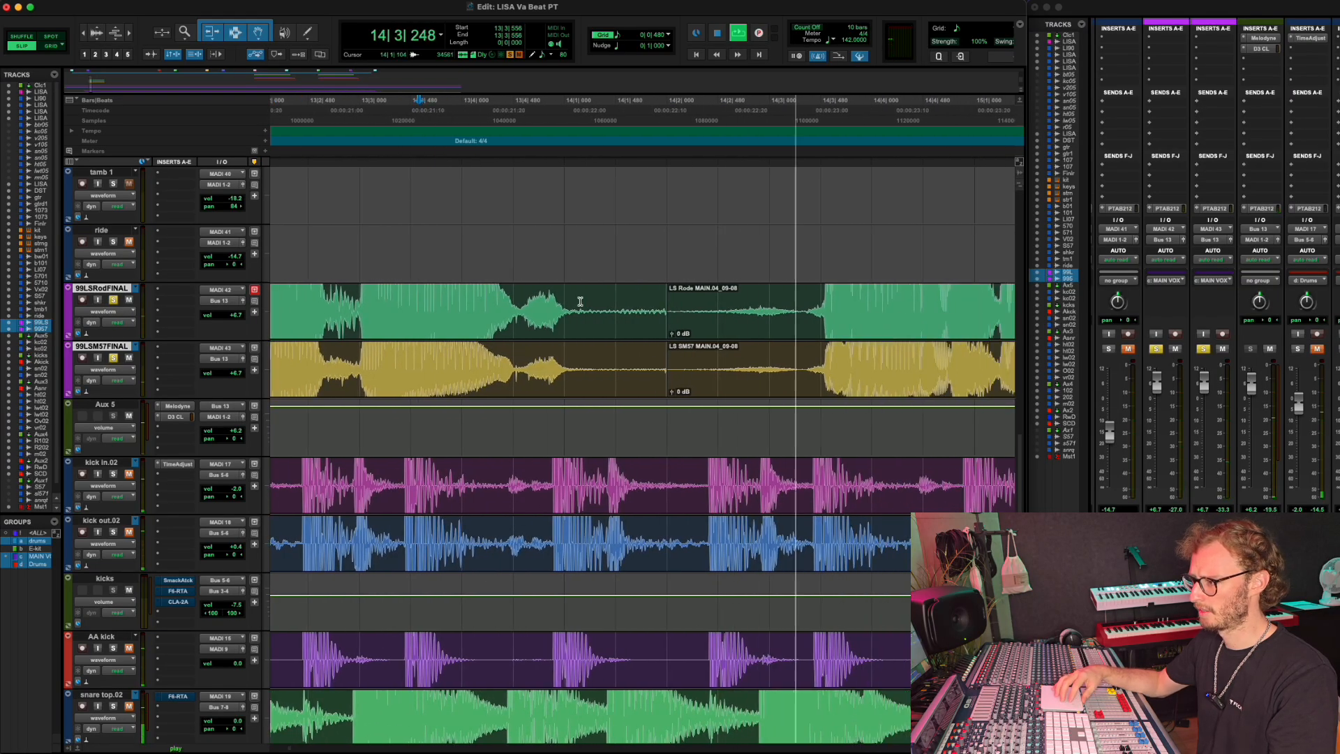
scroll(422, 295, left, 2)
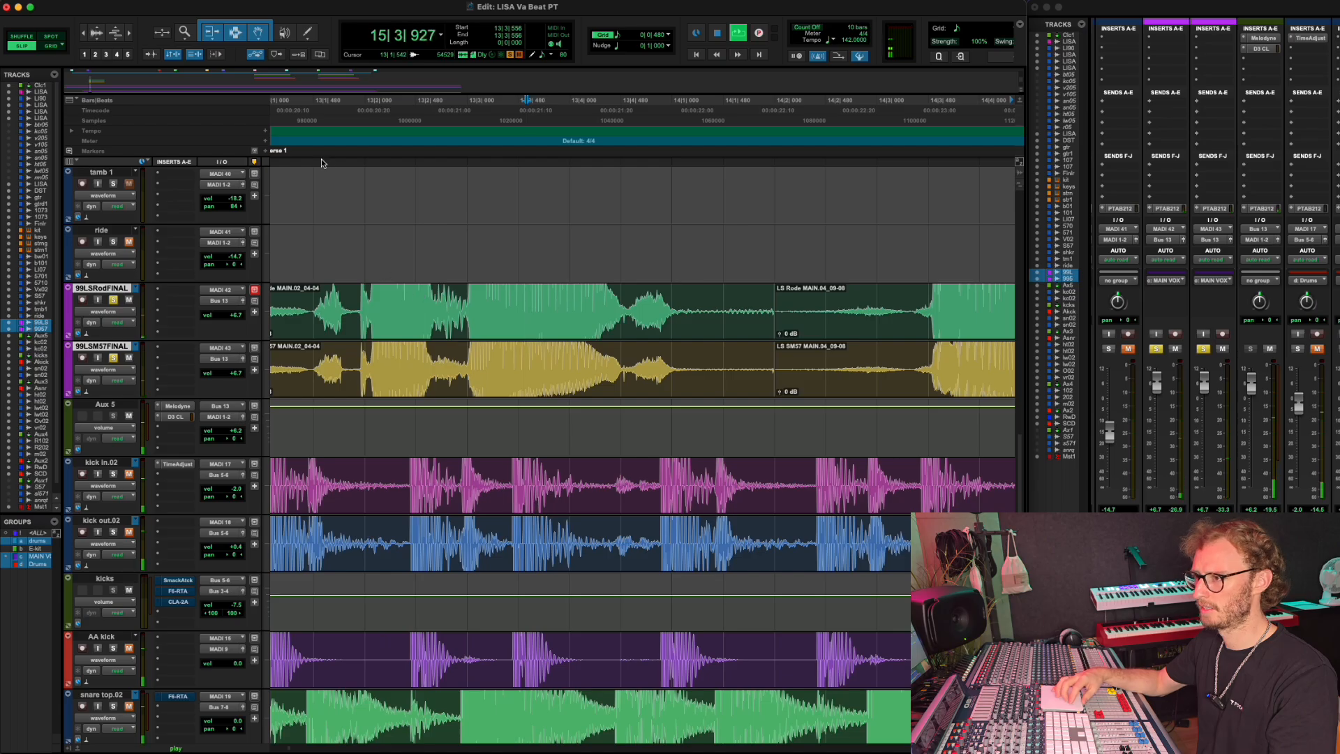
click(96, 38)
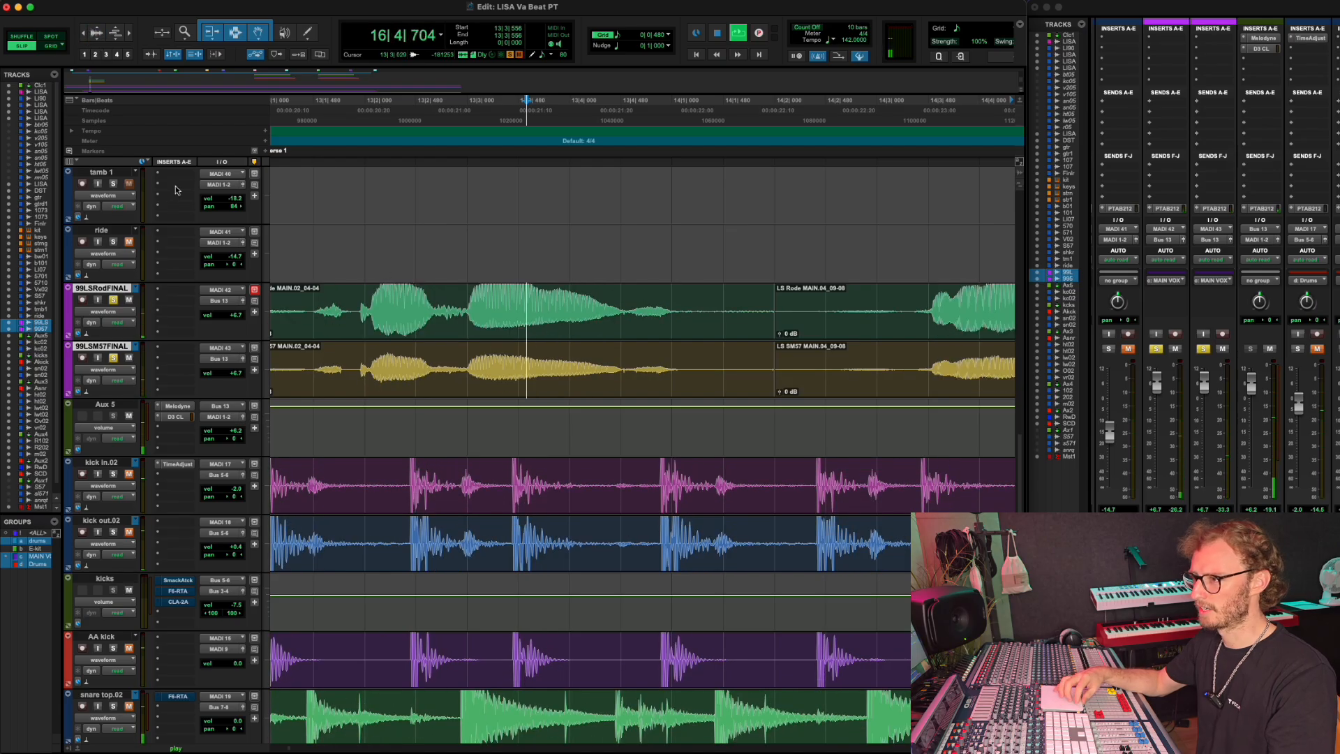
key(space)
click(98, 33)
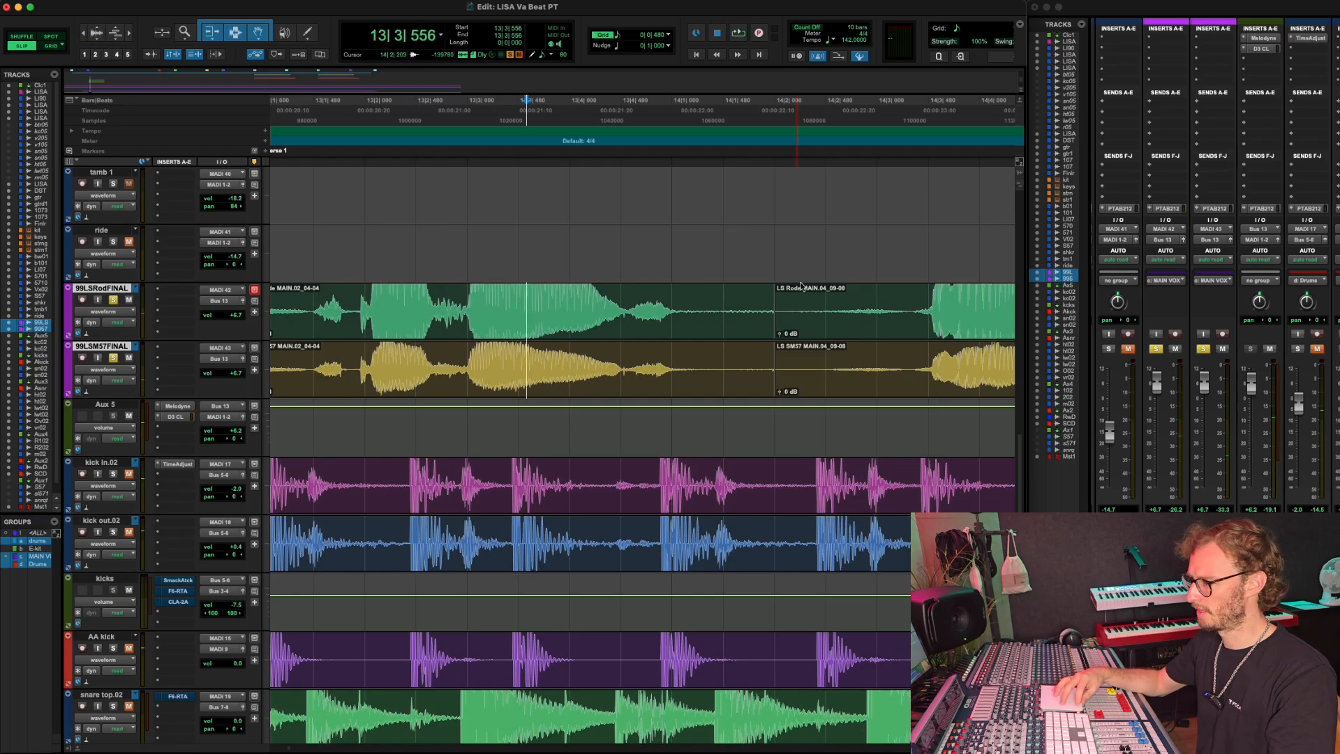
click(707, 234)
key(space)
key(space)
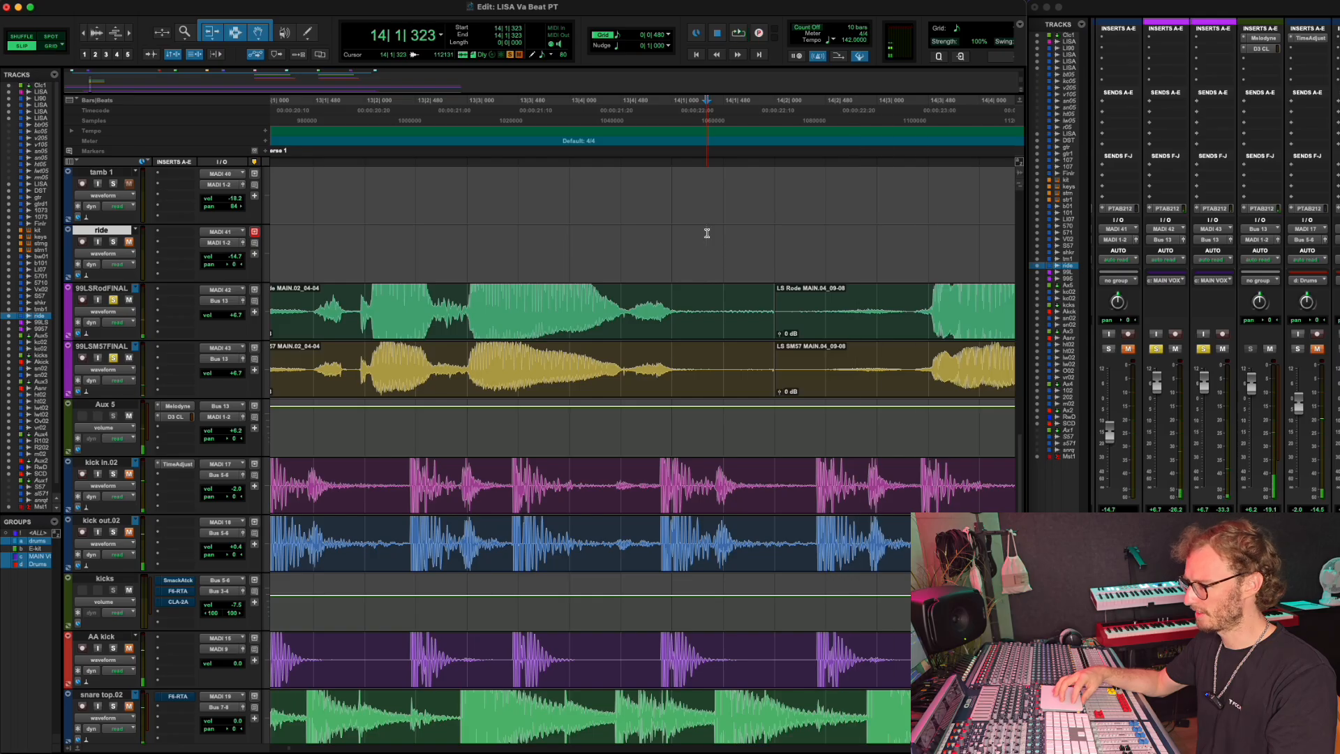
key(space)
key(space)
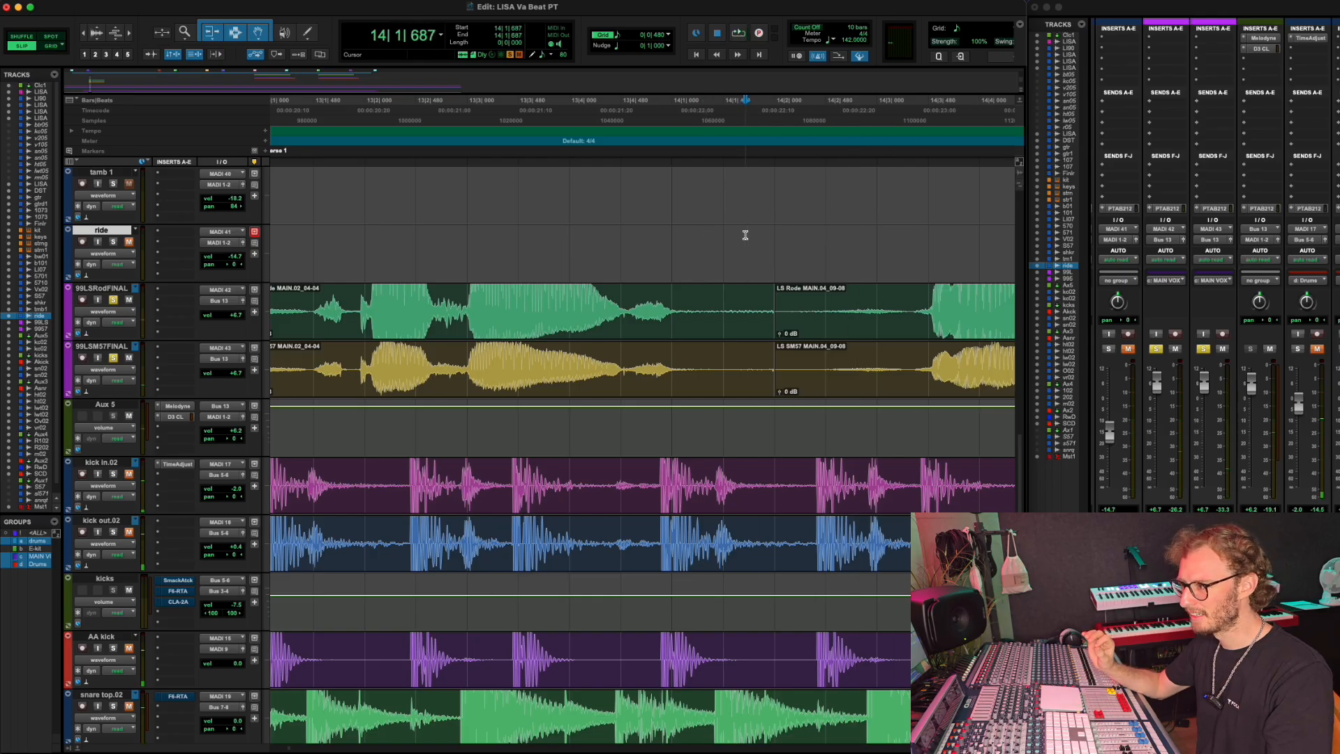
key(space)
key(space)
key(space)
key(space)
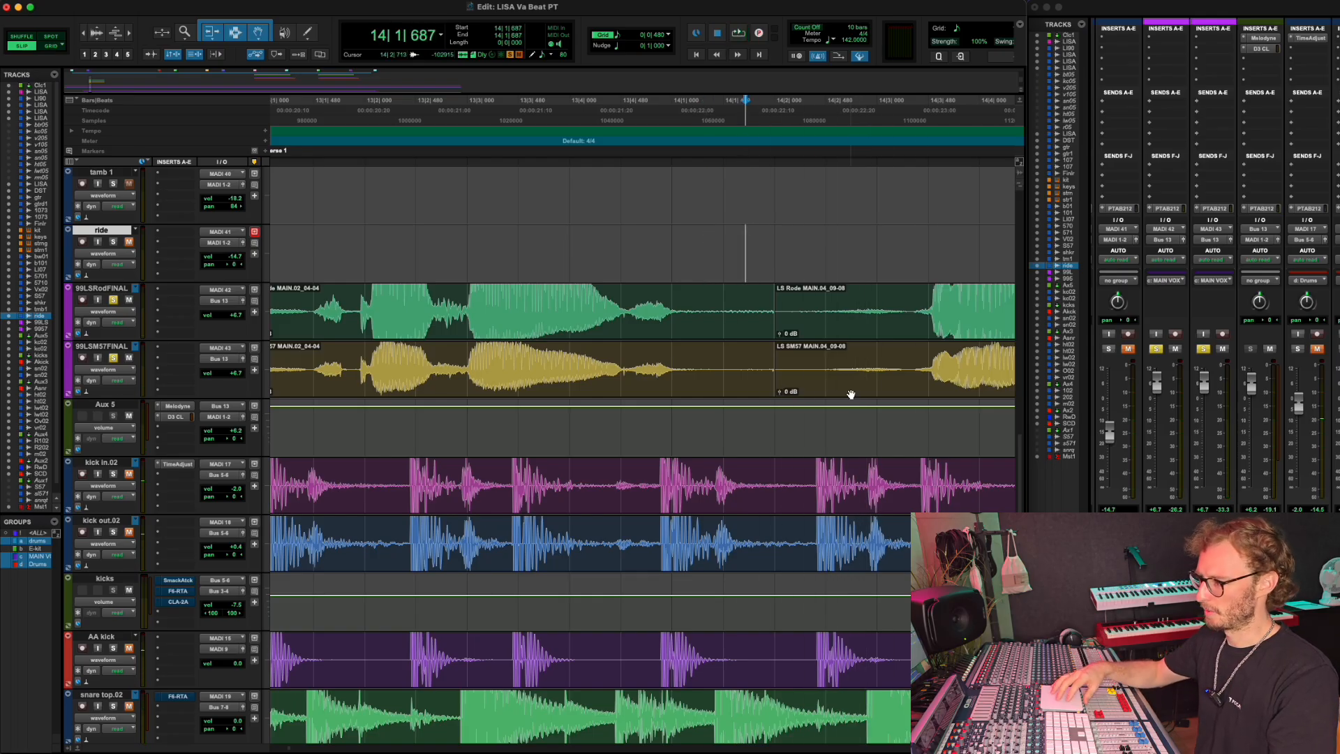
Move the join between the first and second vocal clips on both tracks into beat 14|2 and crossfade it from 14|2|388.
drag(776, 320, 822, 336)
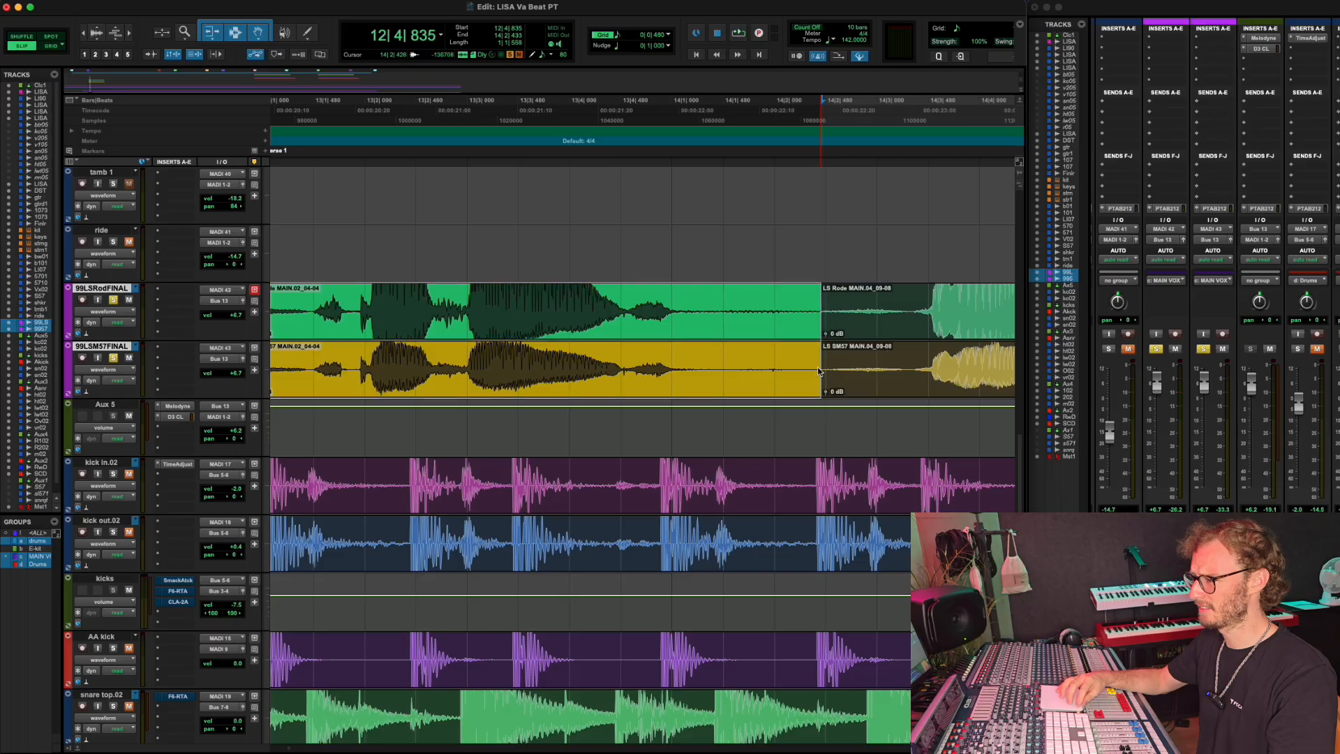
drag(821, 390, 817, 389)
key(f)
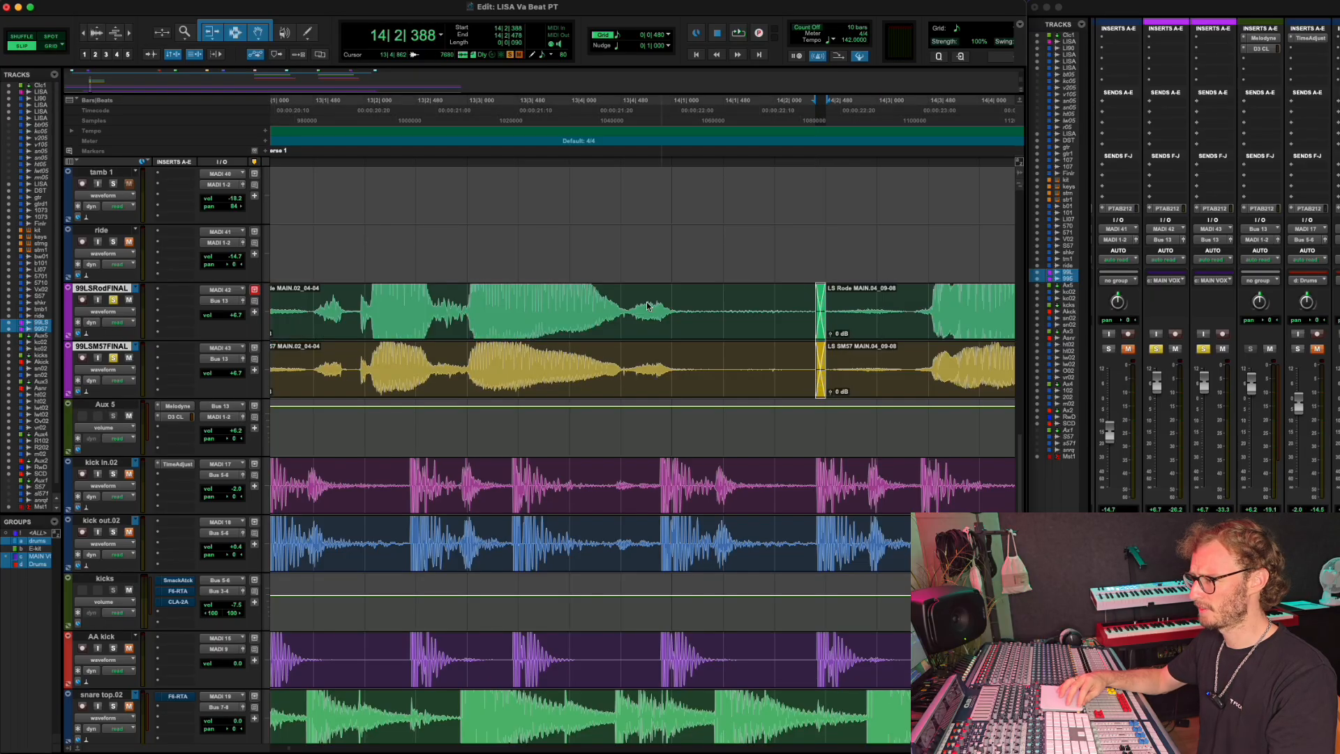
Listen to the soloed vocals across the crossfade between the first and second clips, starting from 13|3|903.
click(564, 298)
key(space)
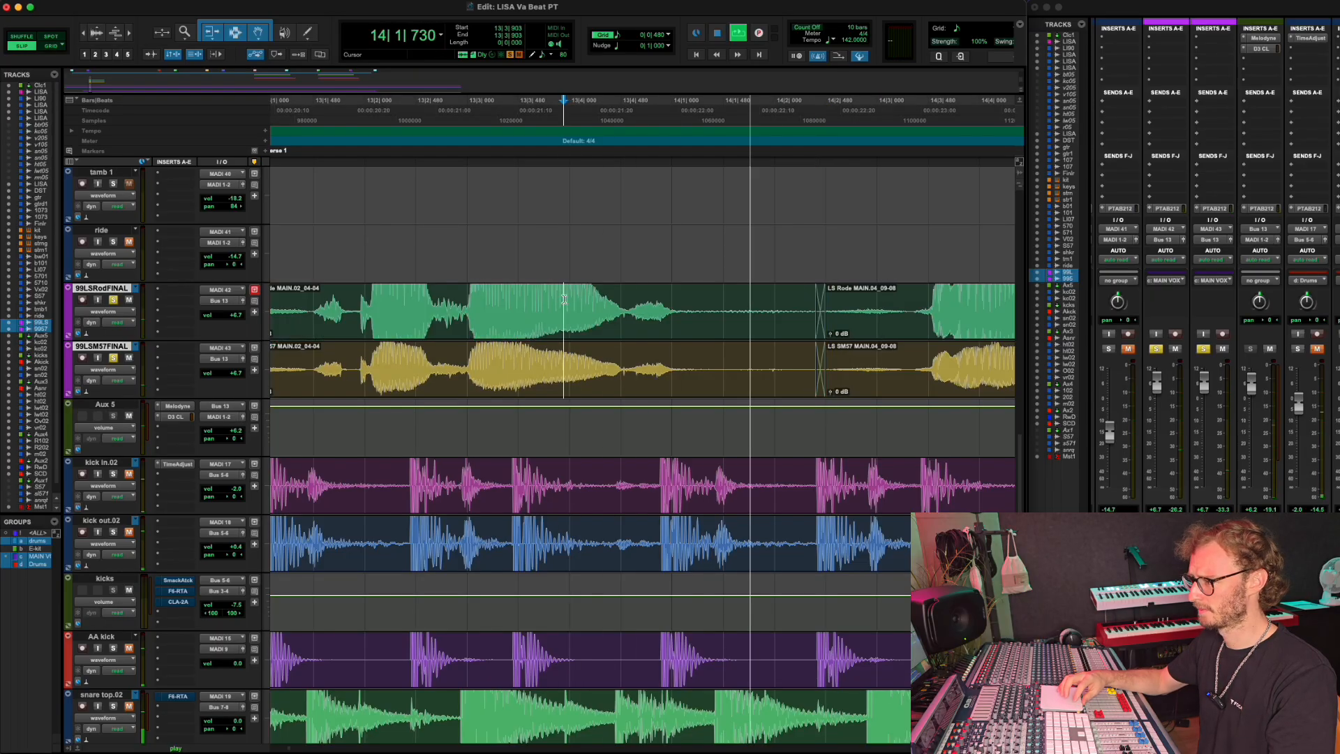
key(space)
key(space)
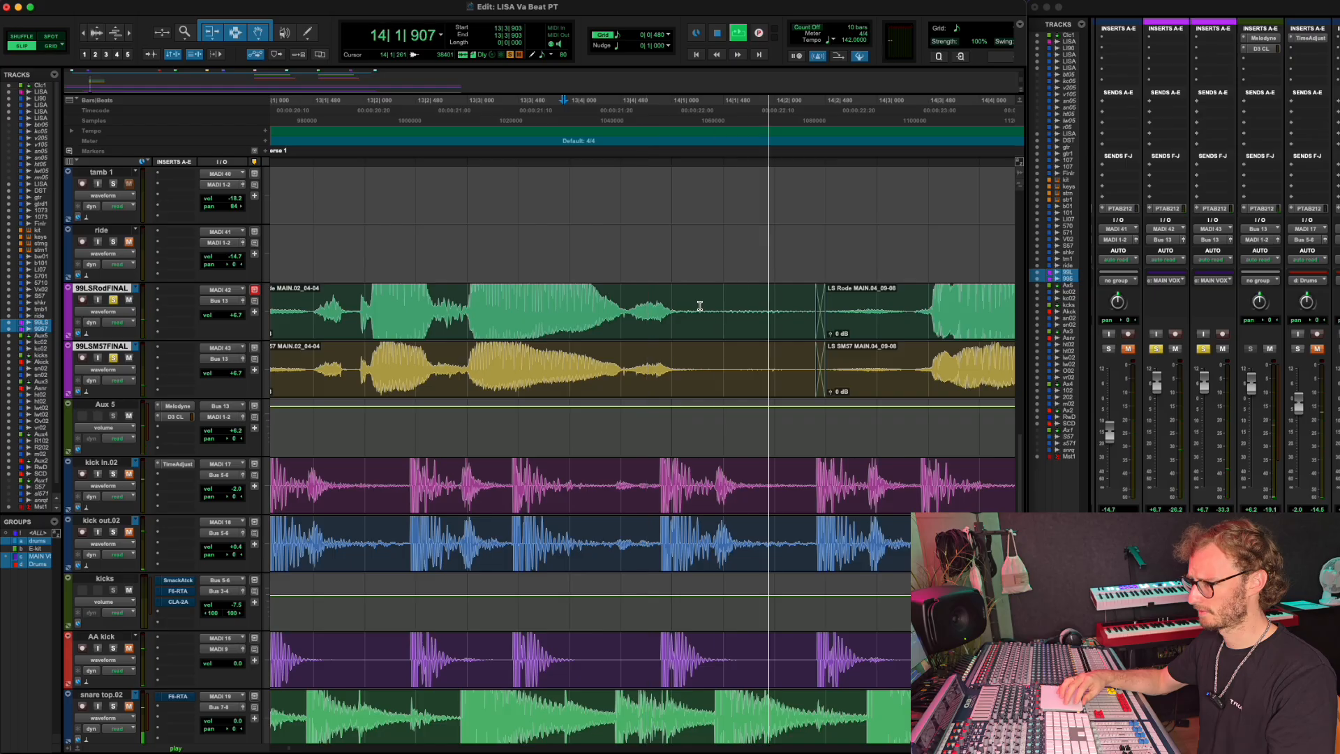
key(space)
Delete the audio on both vocal tracks from 14|1|407 up to the second clips and fade out the ends of the first clips.
drag(716, 294, 818, 339)
key(Delete)
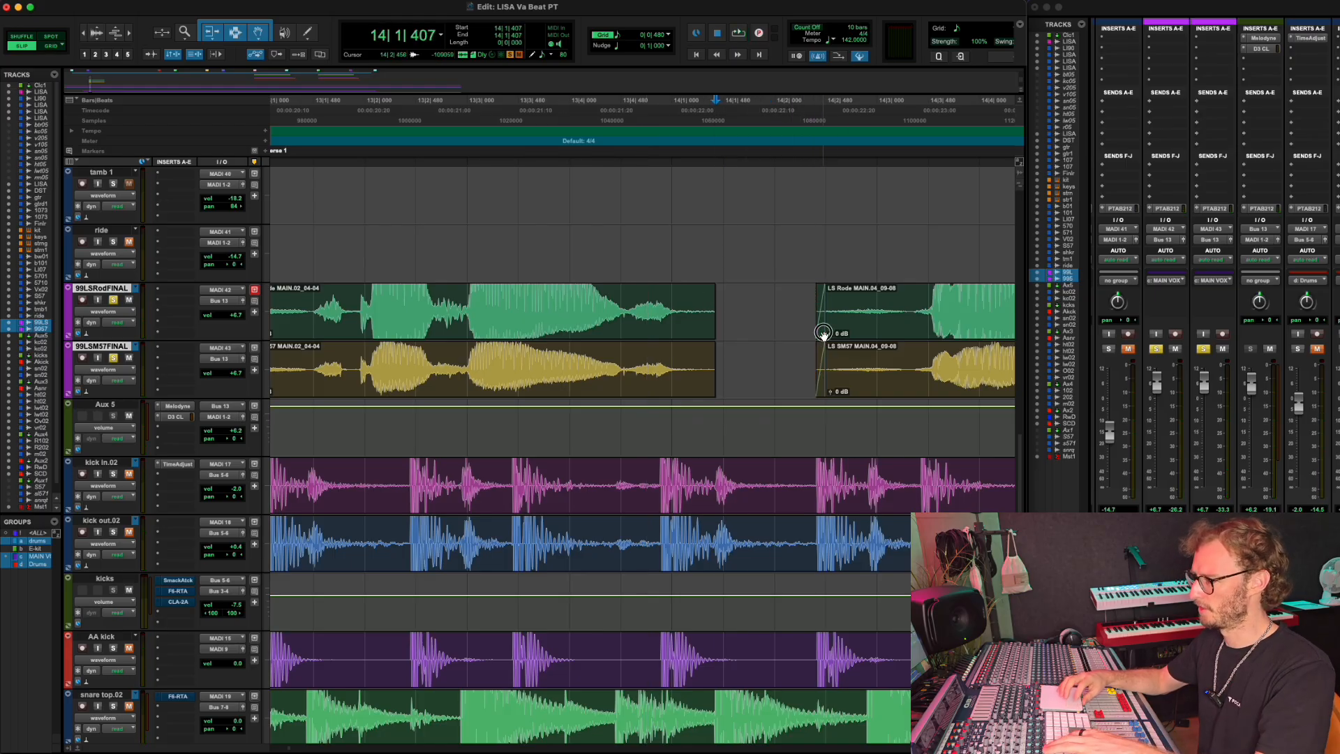
drag(713, 292, 676, 293)
Play the vocals from 13|3|494 and add a short fade-in at the start of the second Rode and SM57 clips, from 14|2|388.
click(519, 307)
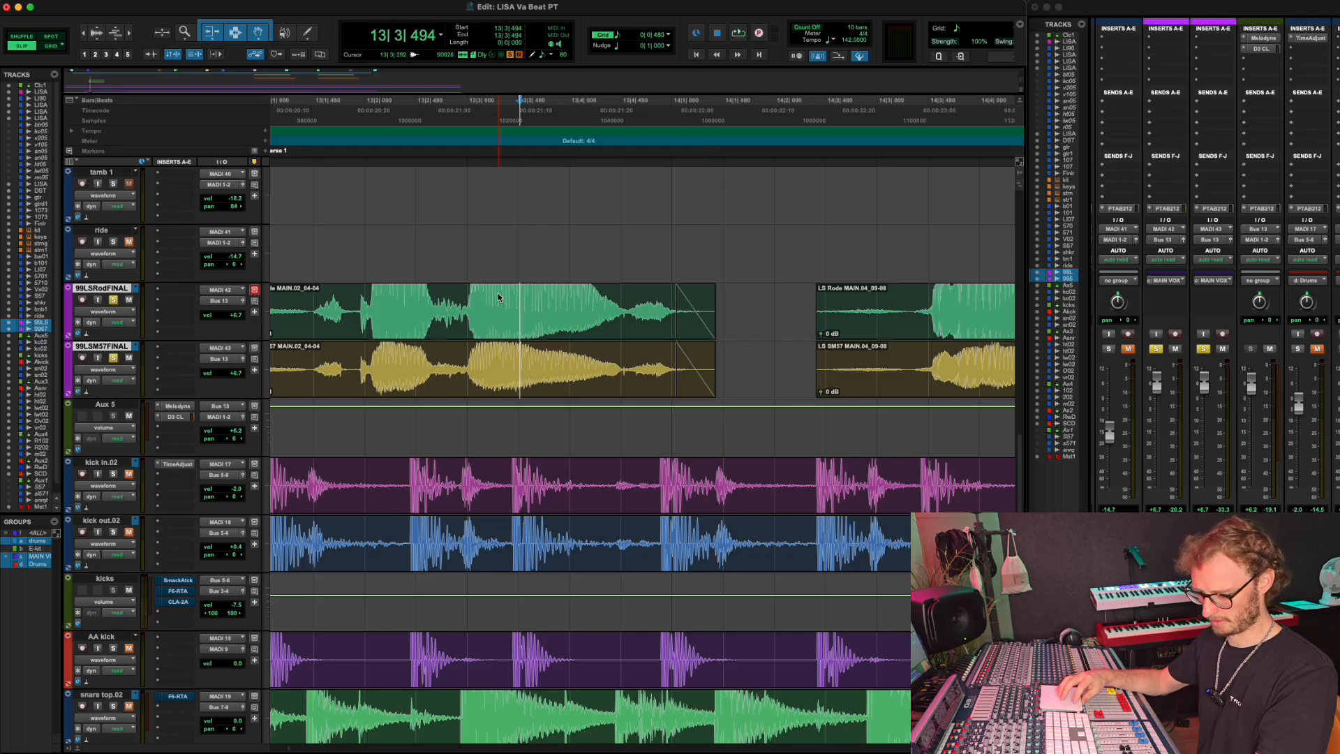
key(space)
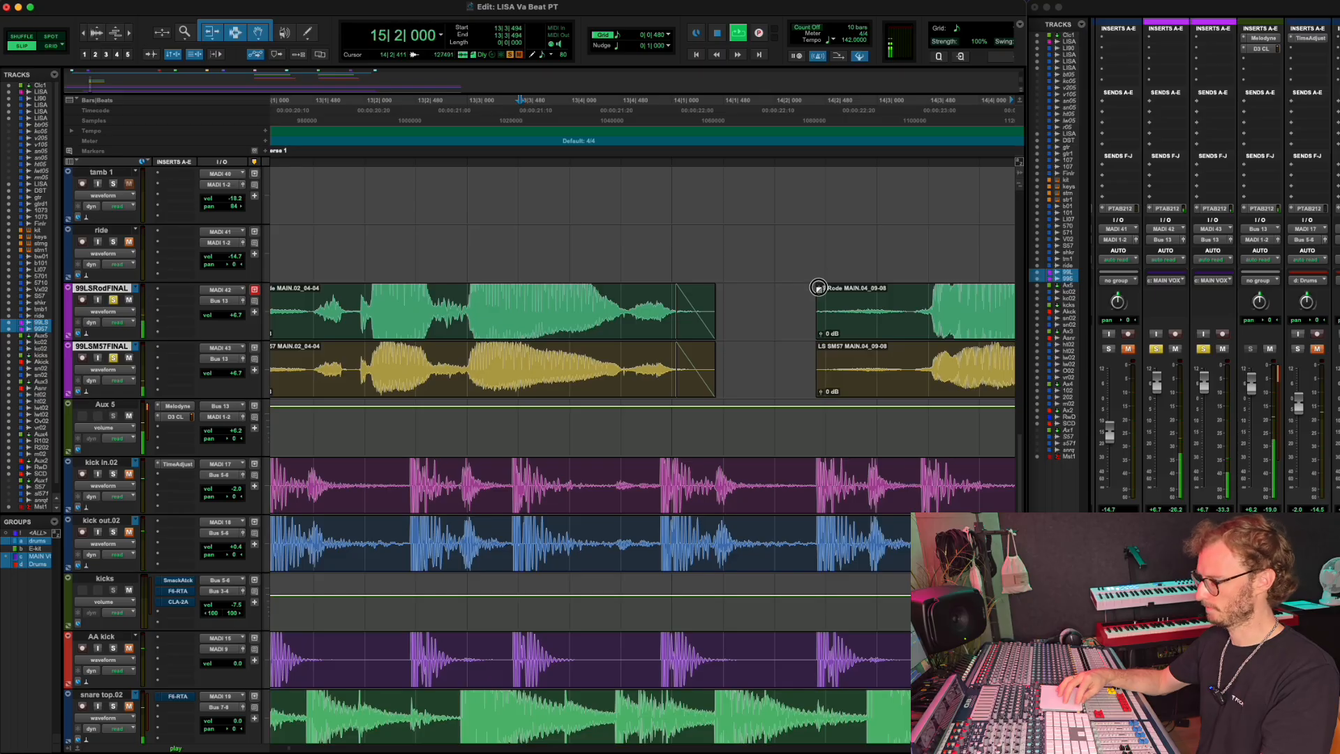
drag(818, 288, 830, 288)
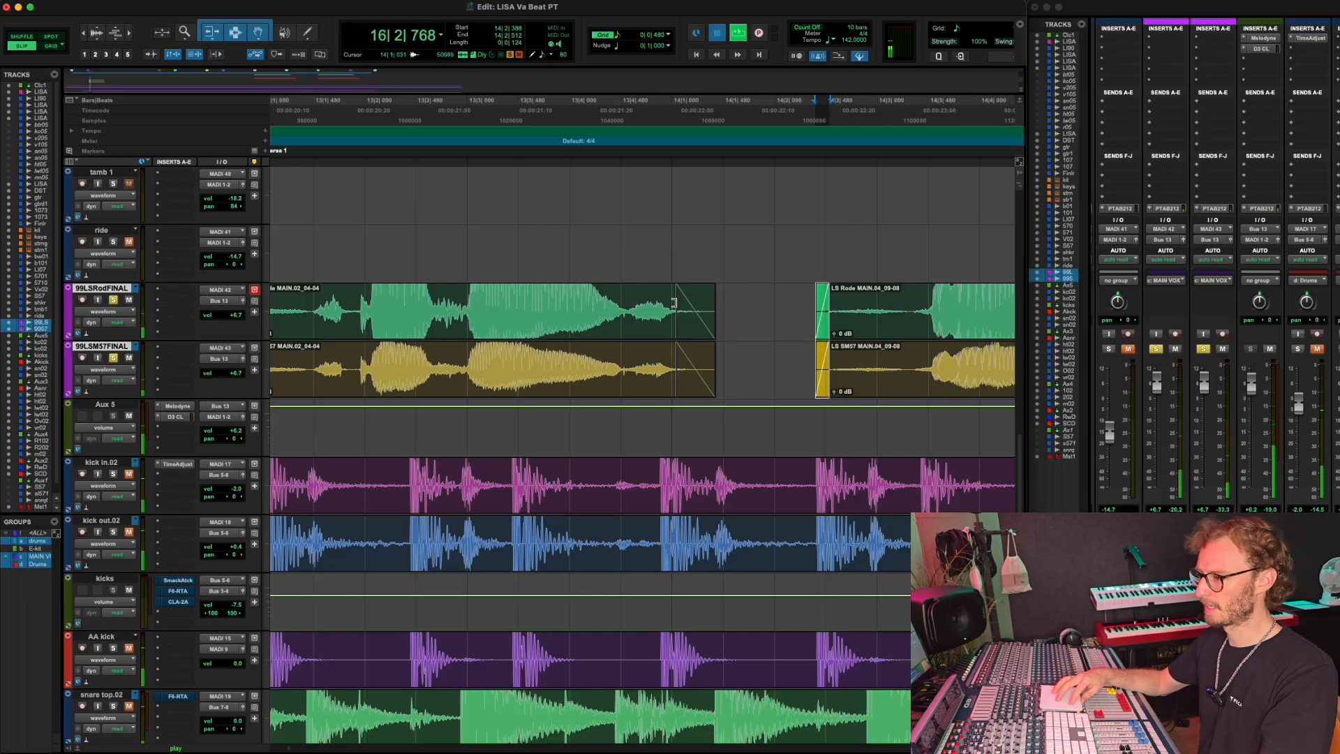
key(space)
Play the comped vocals from 12|4|566 and follow them past the end of the last clips, listening to each join.
scroll(674, 303, down, 5)
click(518, 243)
key(space)
scroll(516, 242, right, 1)
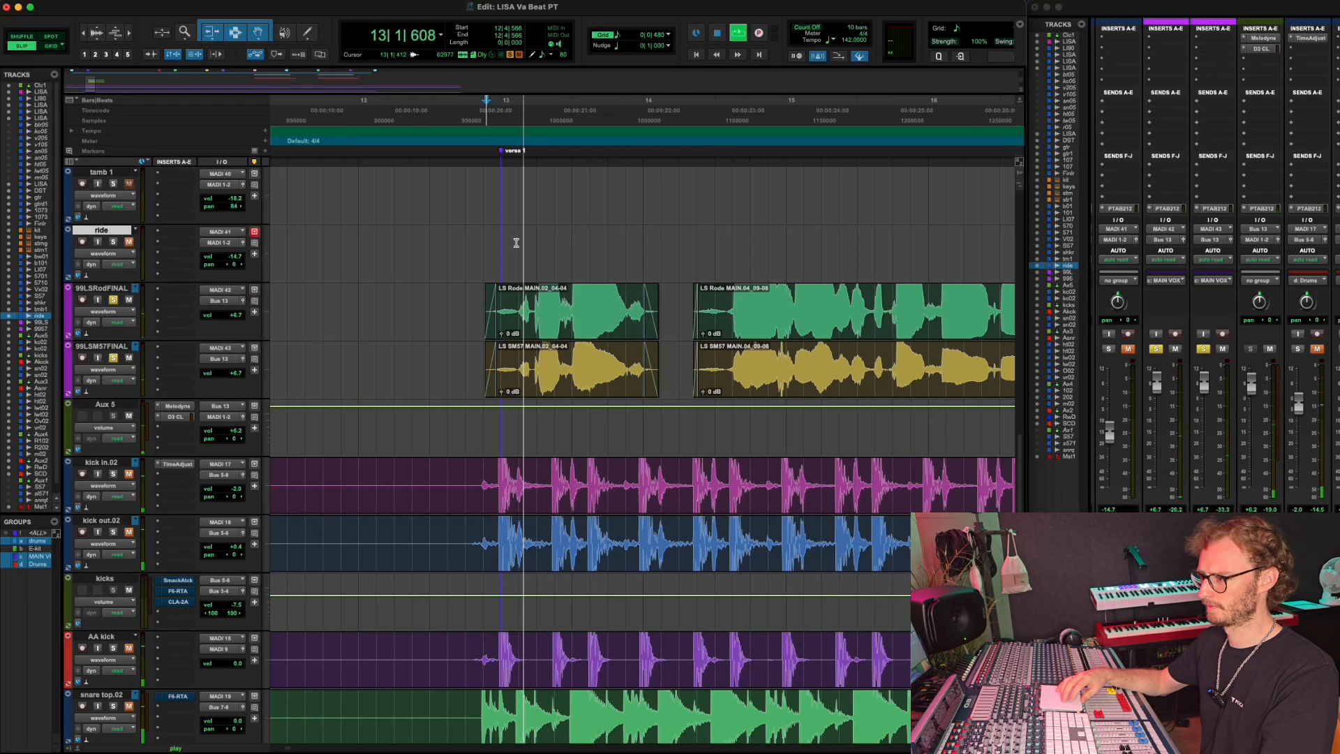
scroll(517, 243, right, 4)
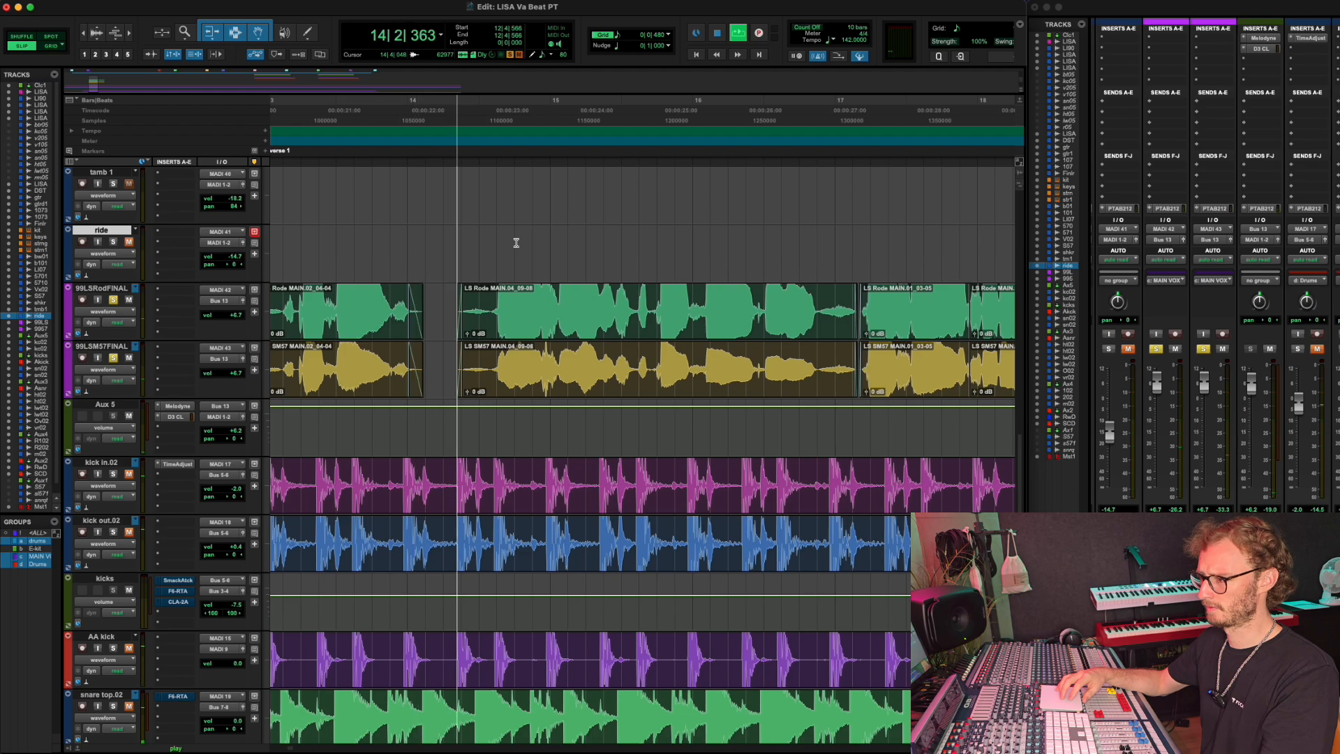
scroll(572, 263, right, 3)
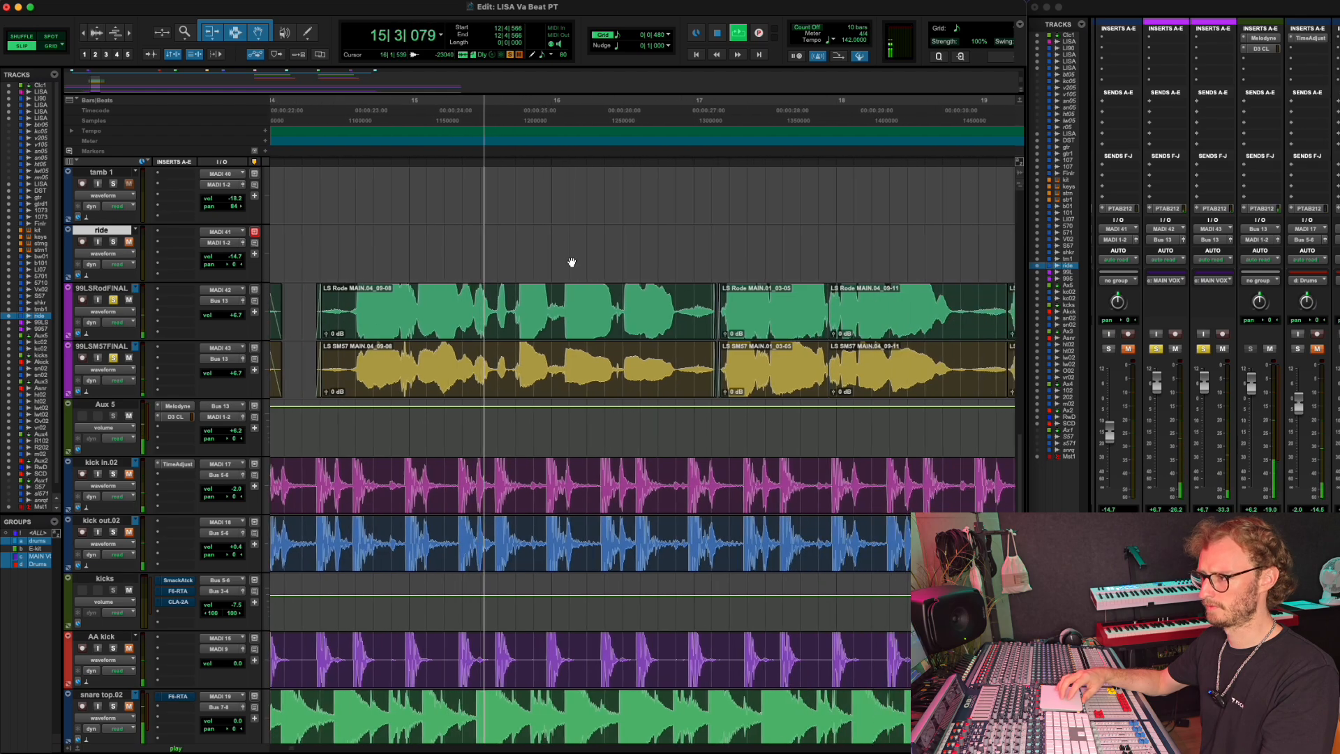
scroll(572, 263, right, 1)
scroll(571, 262, up, 1)
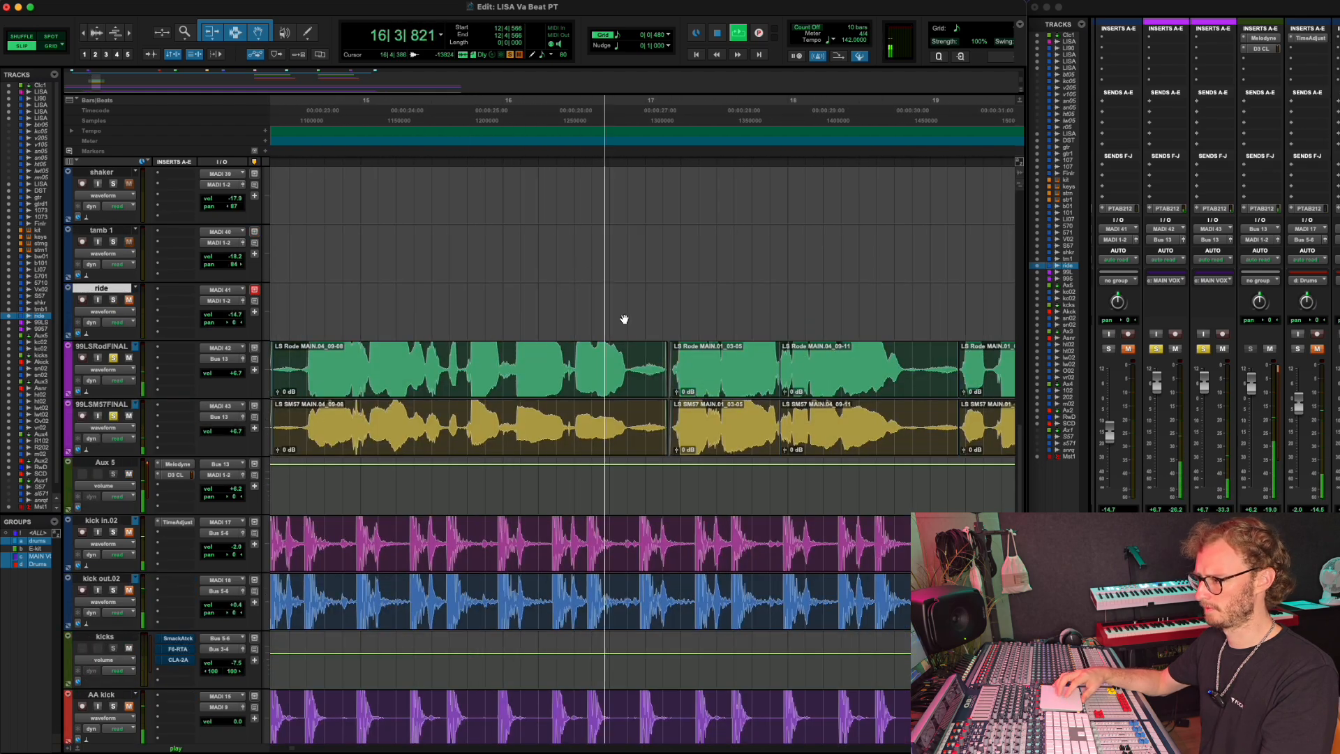
scroll(705, 367, down, 1)
scroll(705, 368, right, 3)
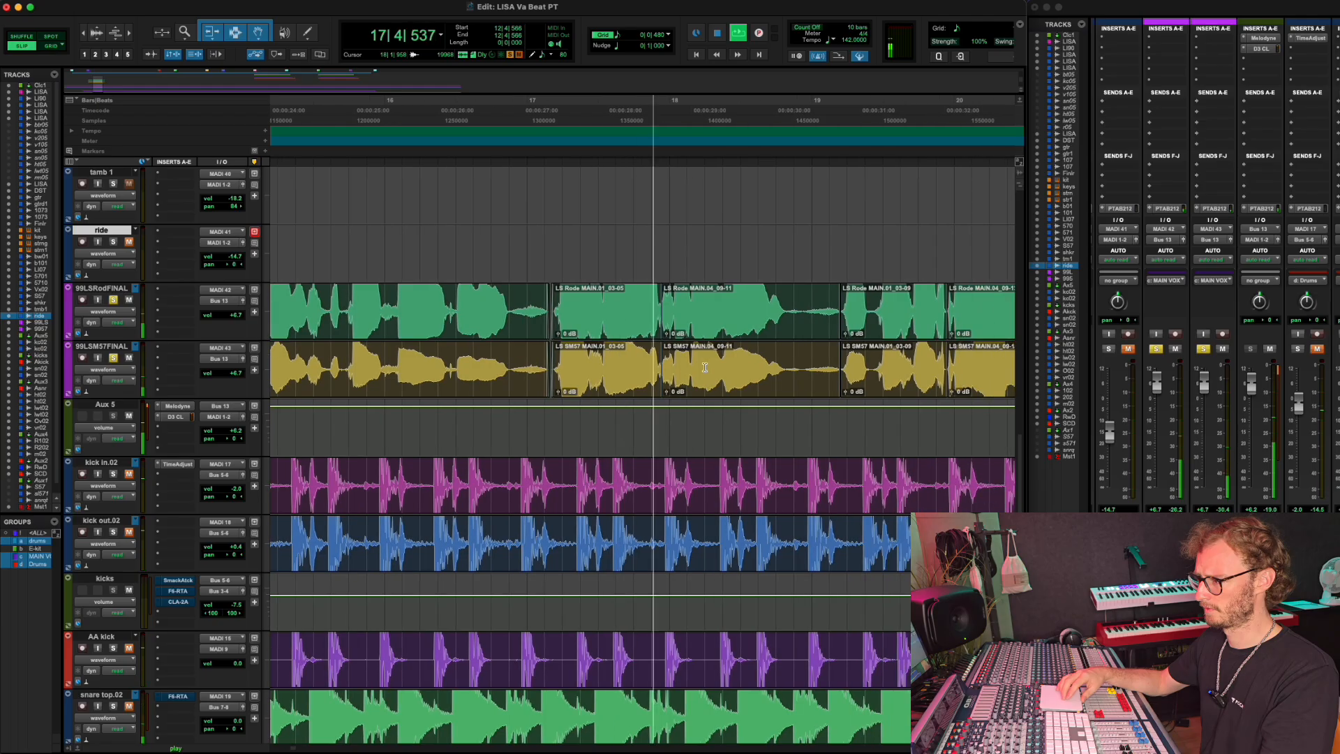
scroll(705, 367, right, 5)
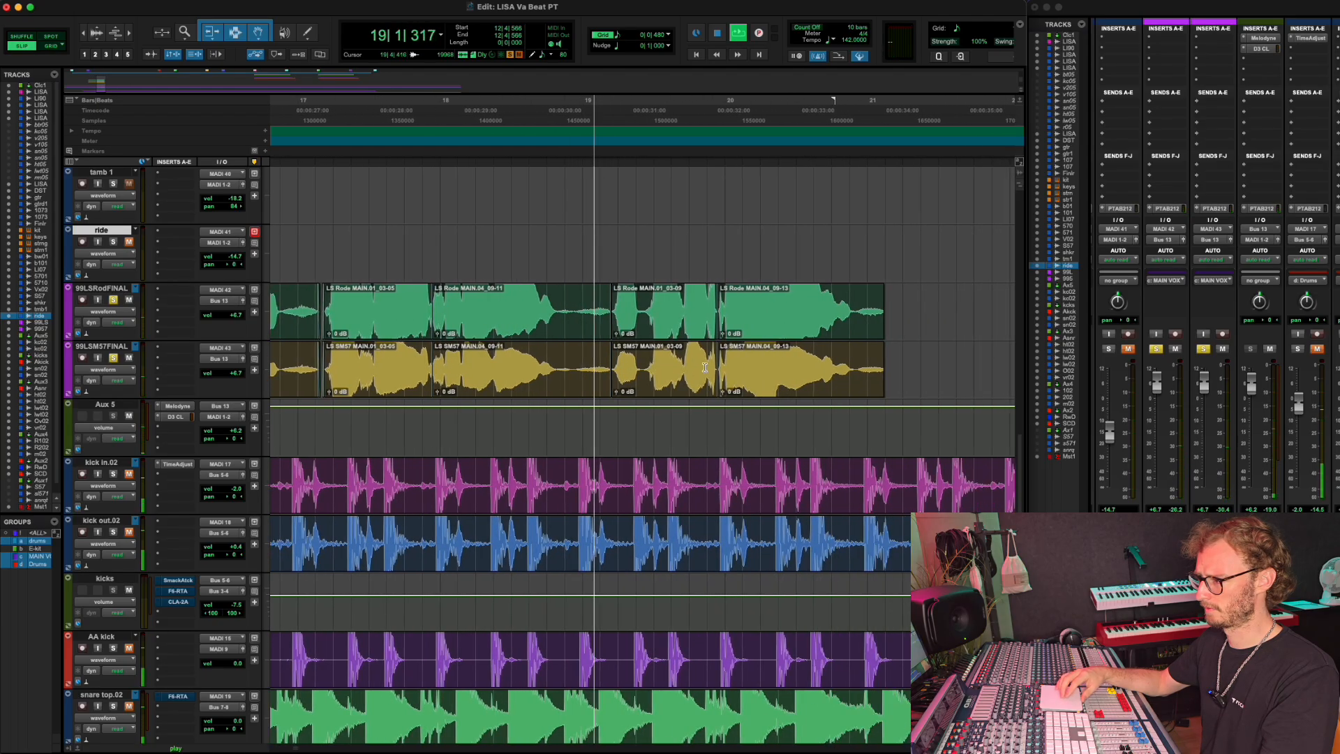
scroll(705, 367, right, 2)
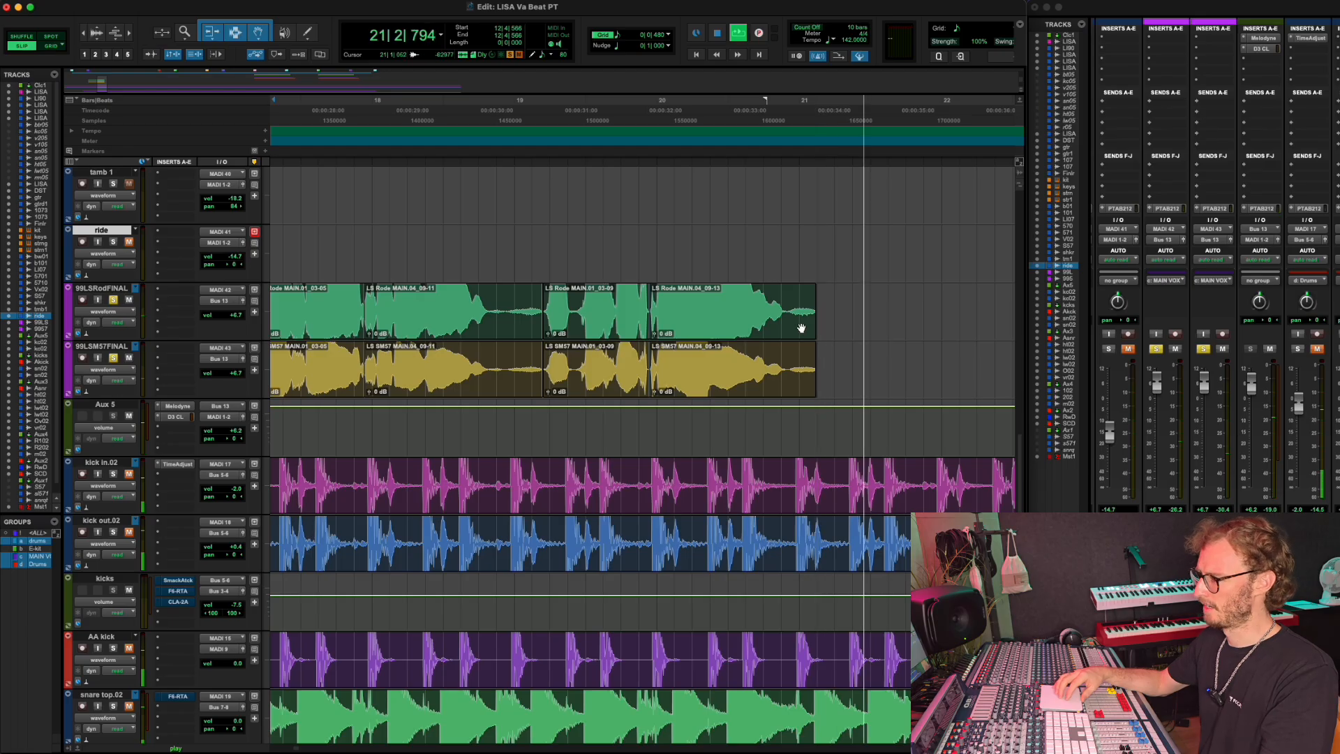
key(space)
Add a fade-out at the end of the last Rode and SM57 vocal clips.
scroll(801, 328, up, 3)
drag(824, 300, 776, 289)
scroll(776, 290, down, 3)
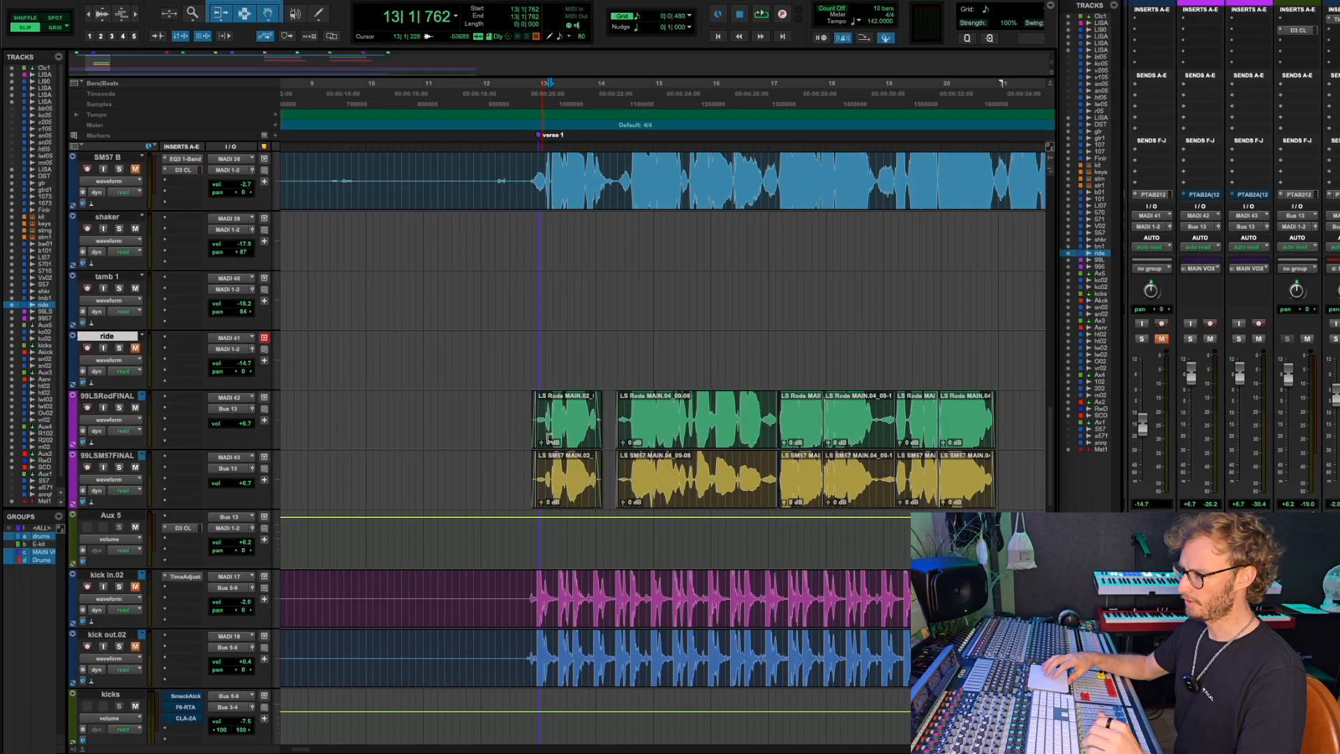
Check the clip edges, fades and joins on both lead vocal tracks from the first clips to the last.
click(558, 425)
scroll(545, 425, up, 5)
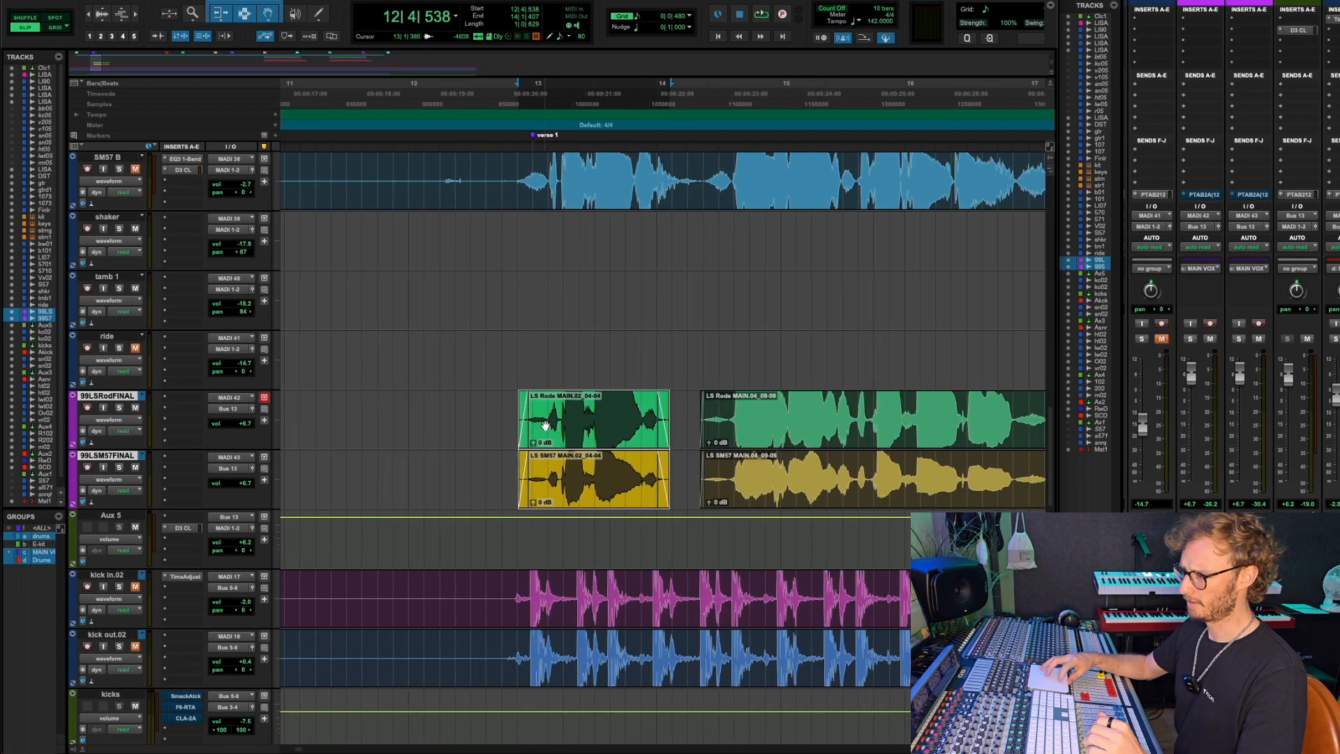
click(469, 423)
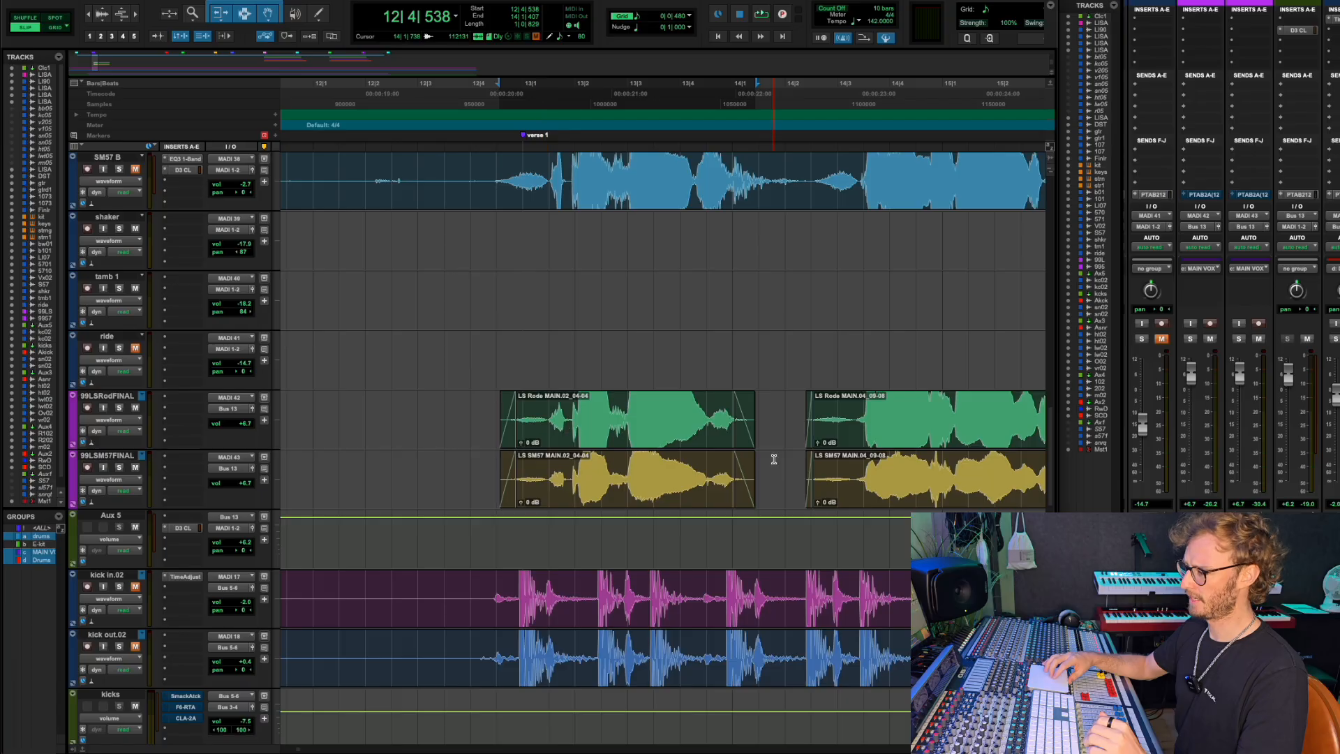
scroll(749, 455, right, 5)
scroll(749, 454, right, 6)
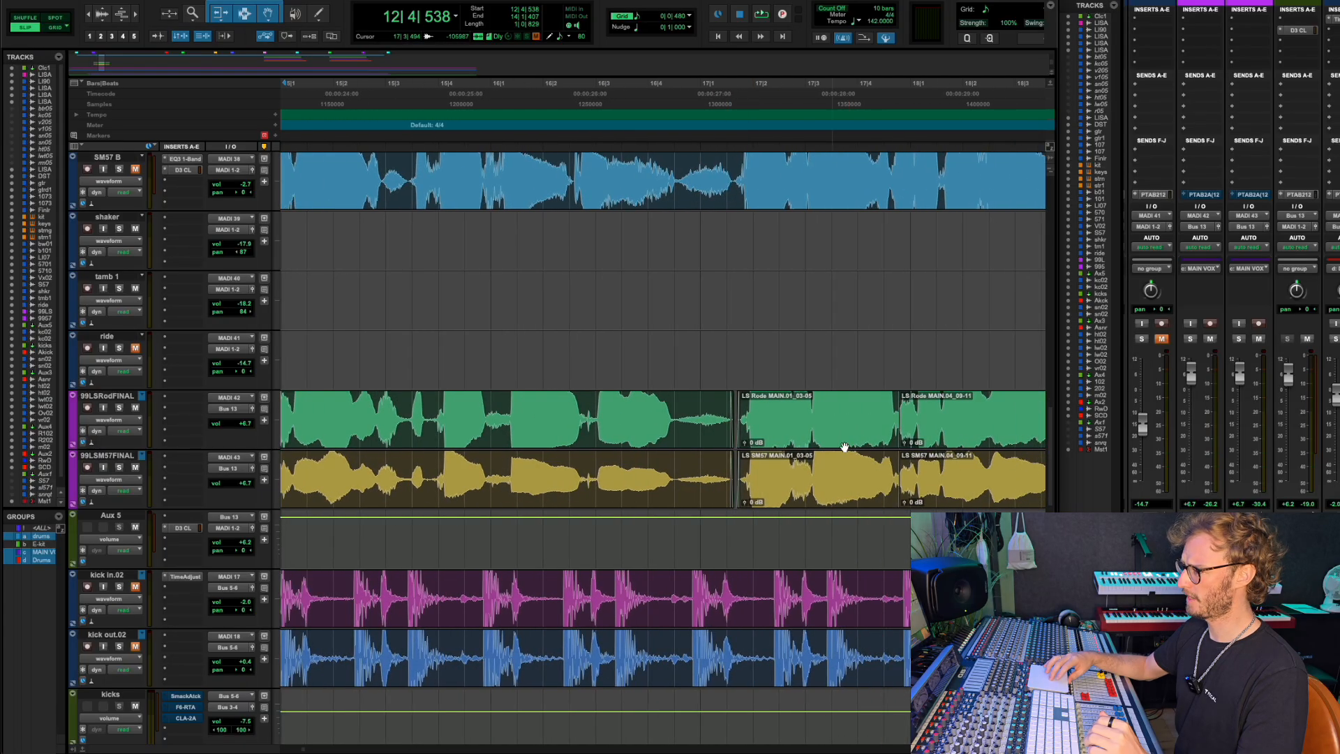
scroll(768, 438, down, 2)
scroll(768, 438, right, 4)
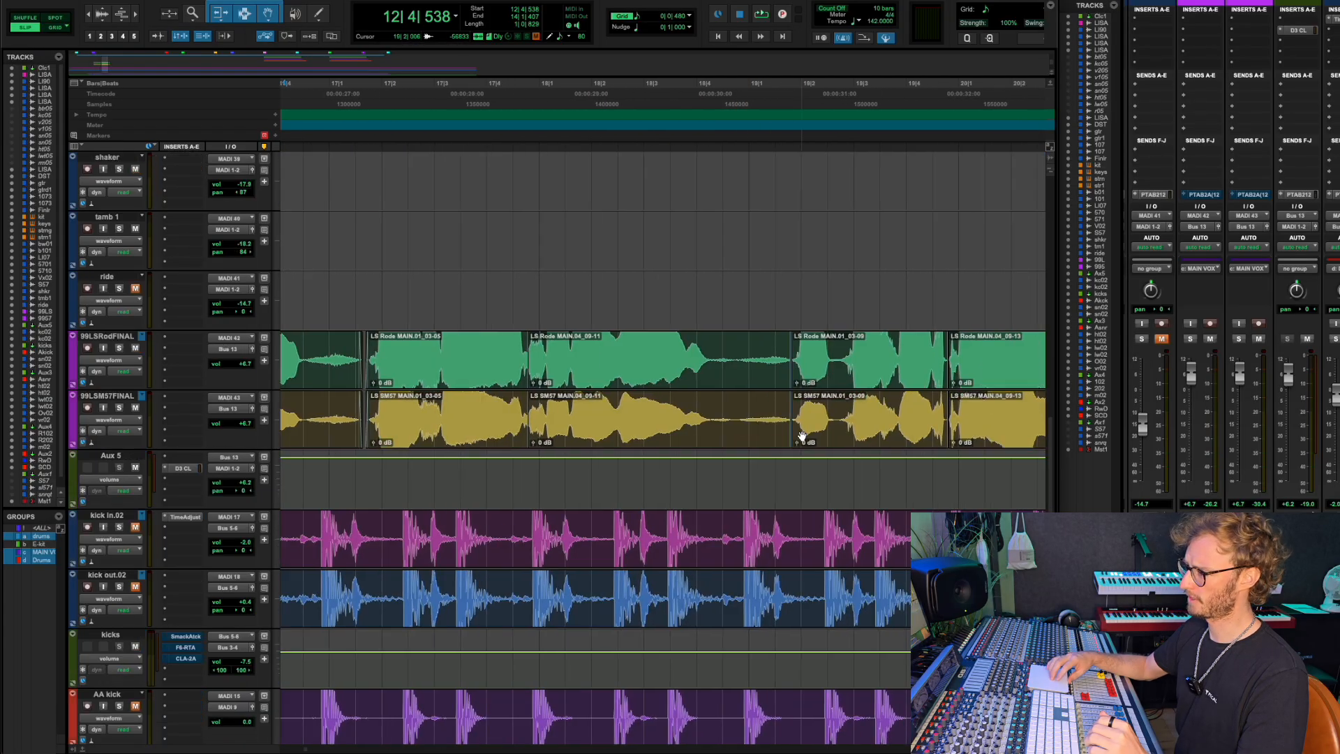
scroll(802, 436, right, 1)
scroll(802, 436, left, 3)
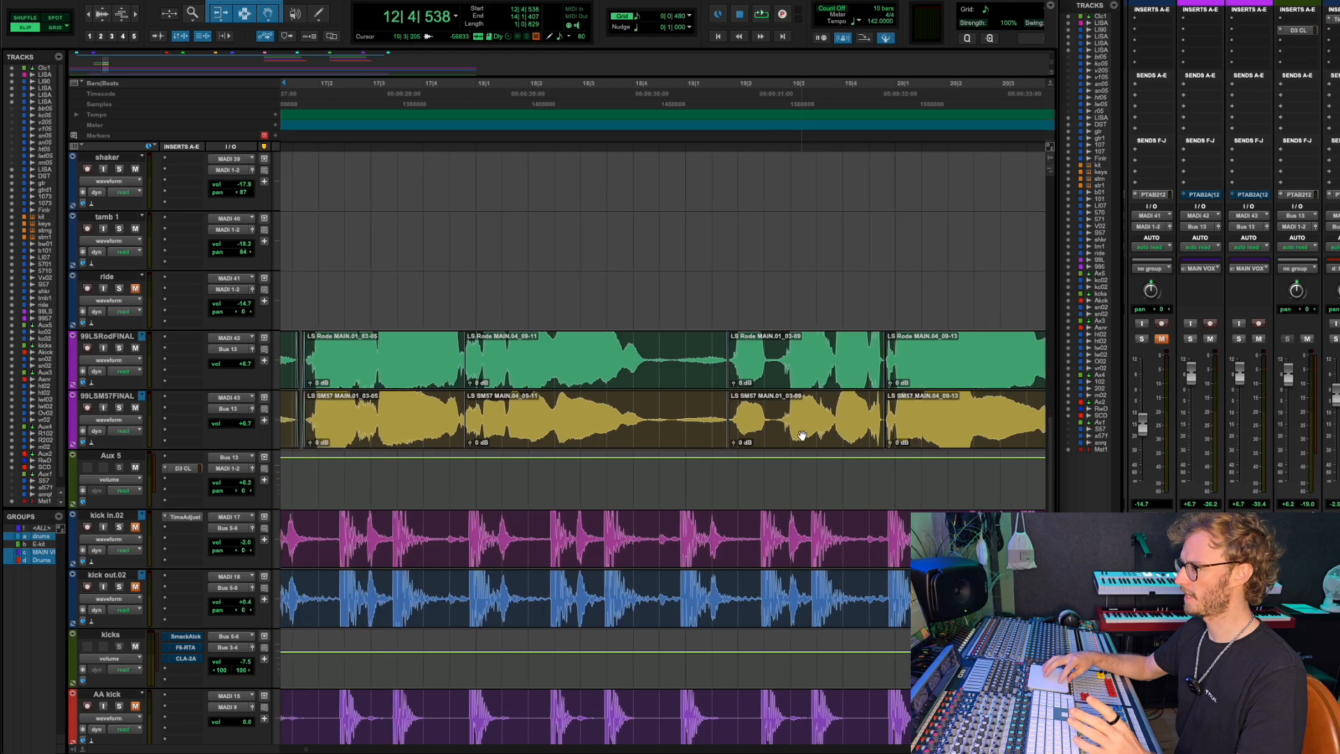
scroll(802, 436, down, 4)
scroll(802, 436, down, 2)
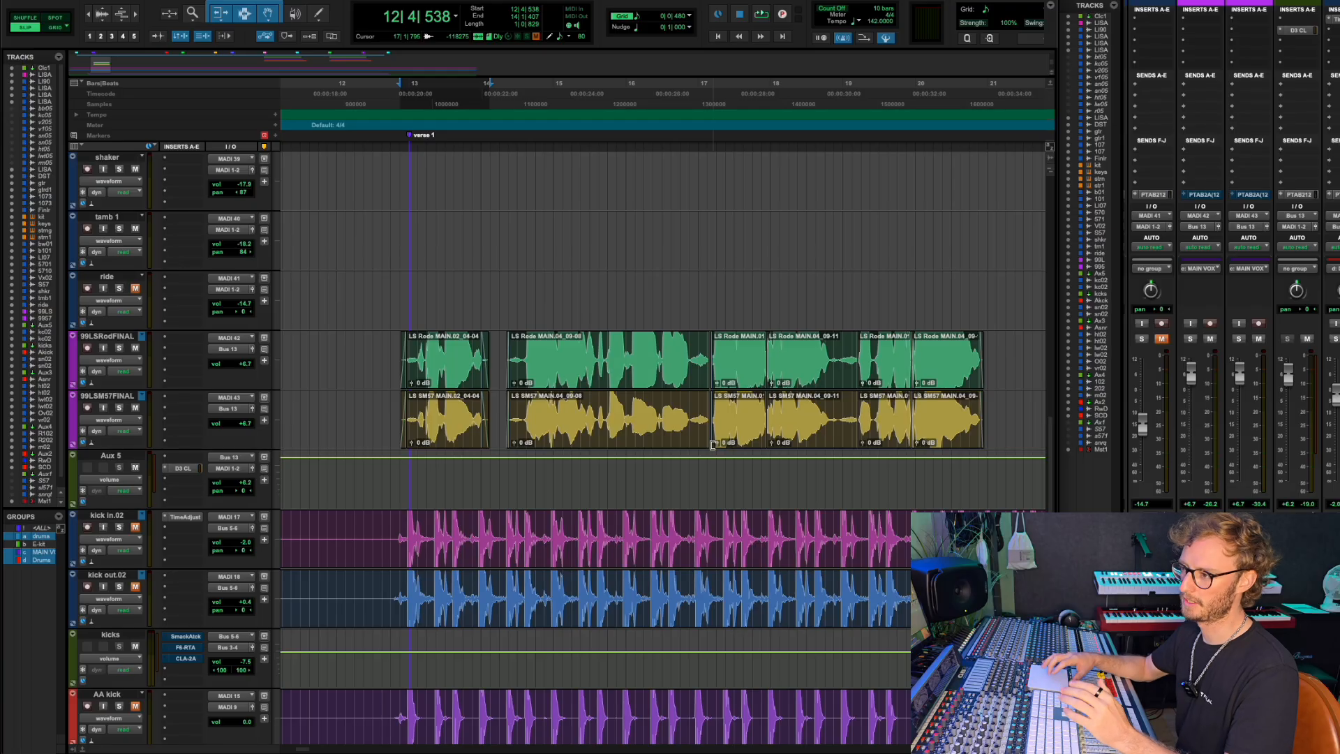
Place the edit cursor at 12|4|415, just before the first vocal clips.
click(410, 293)
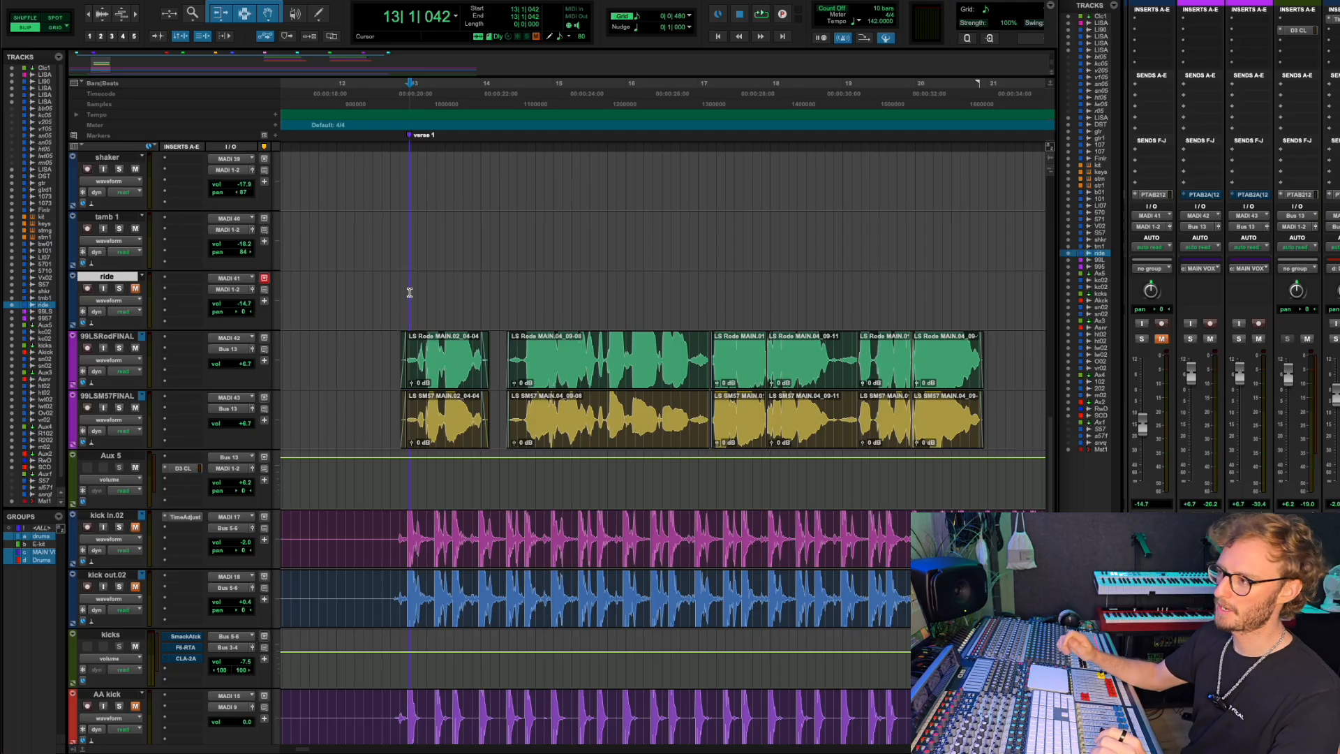
right_click(410, 292)
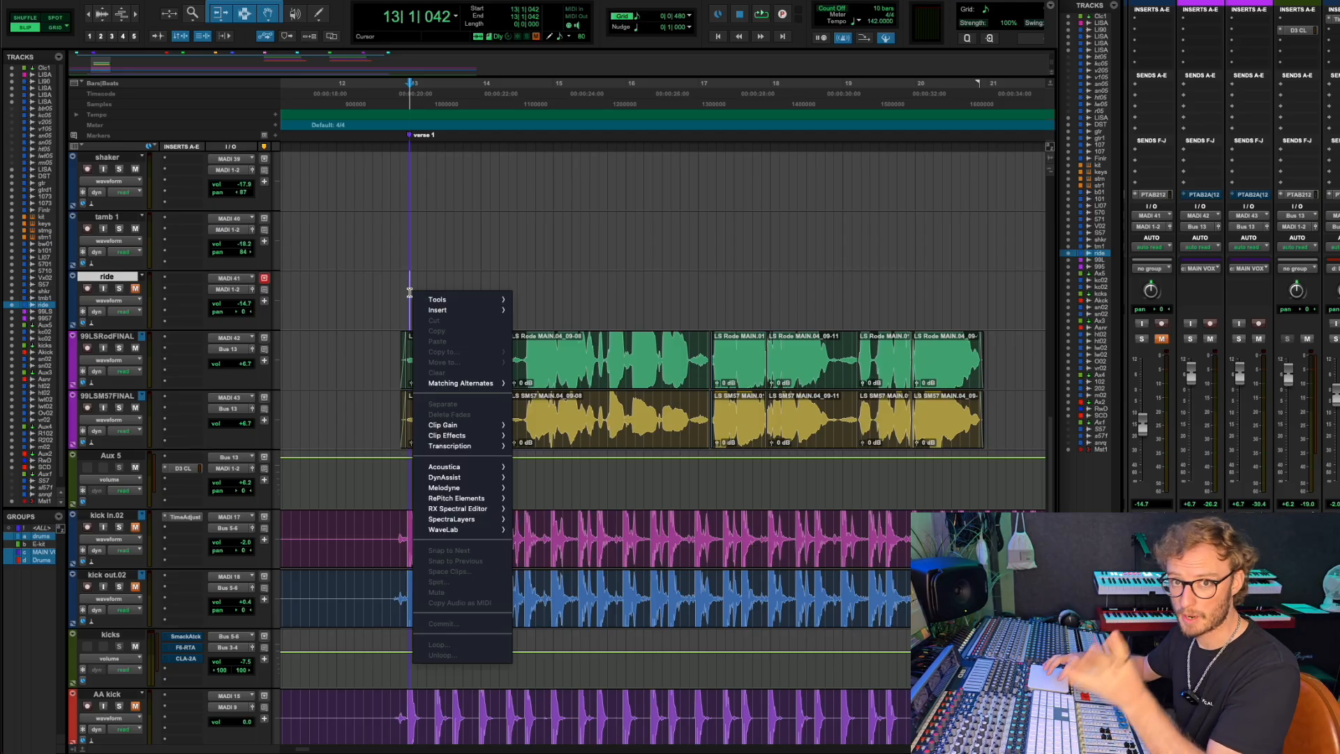
click(400, 294)
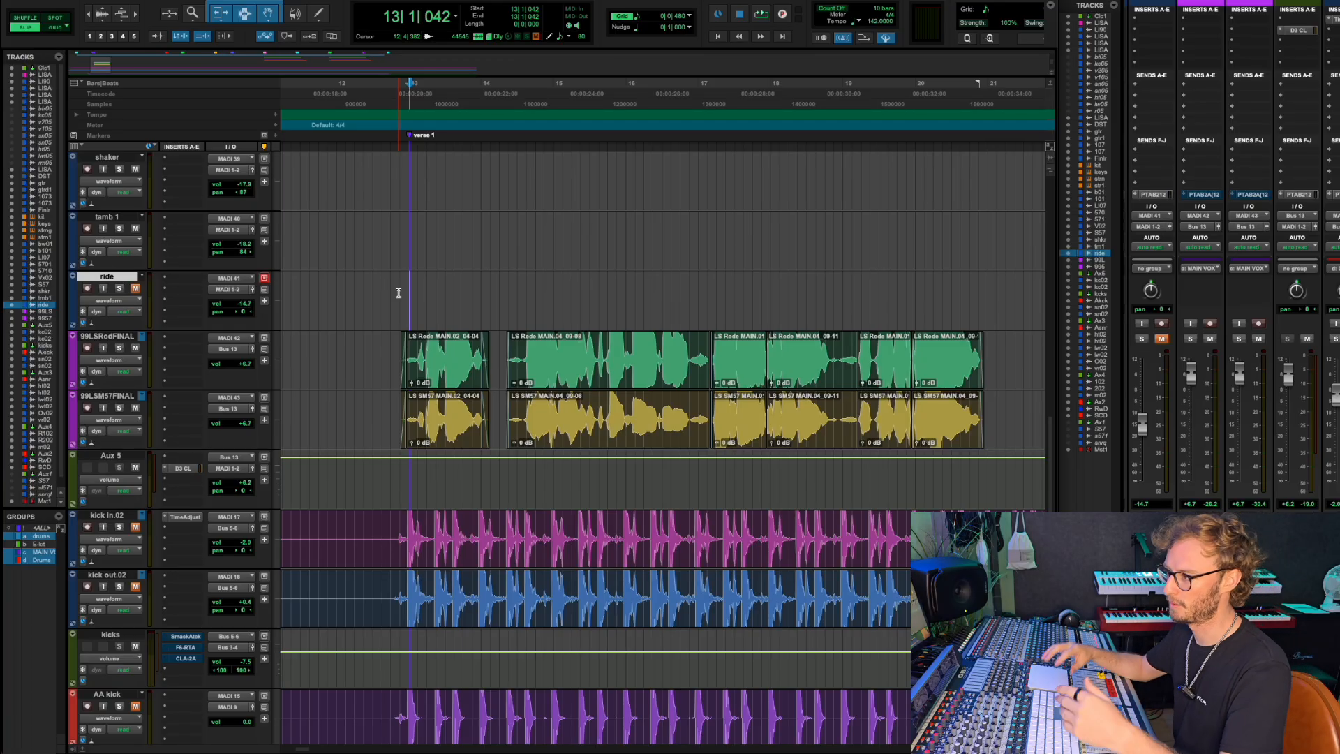
click(399, 292)
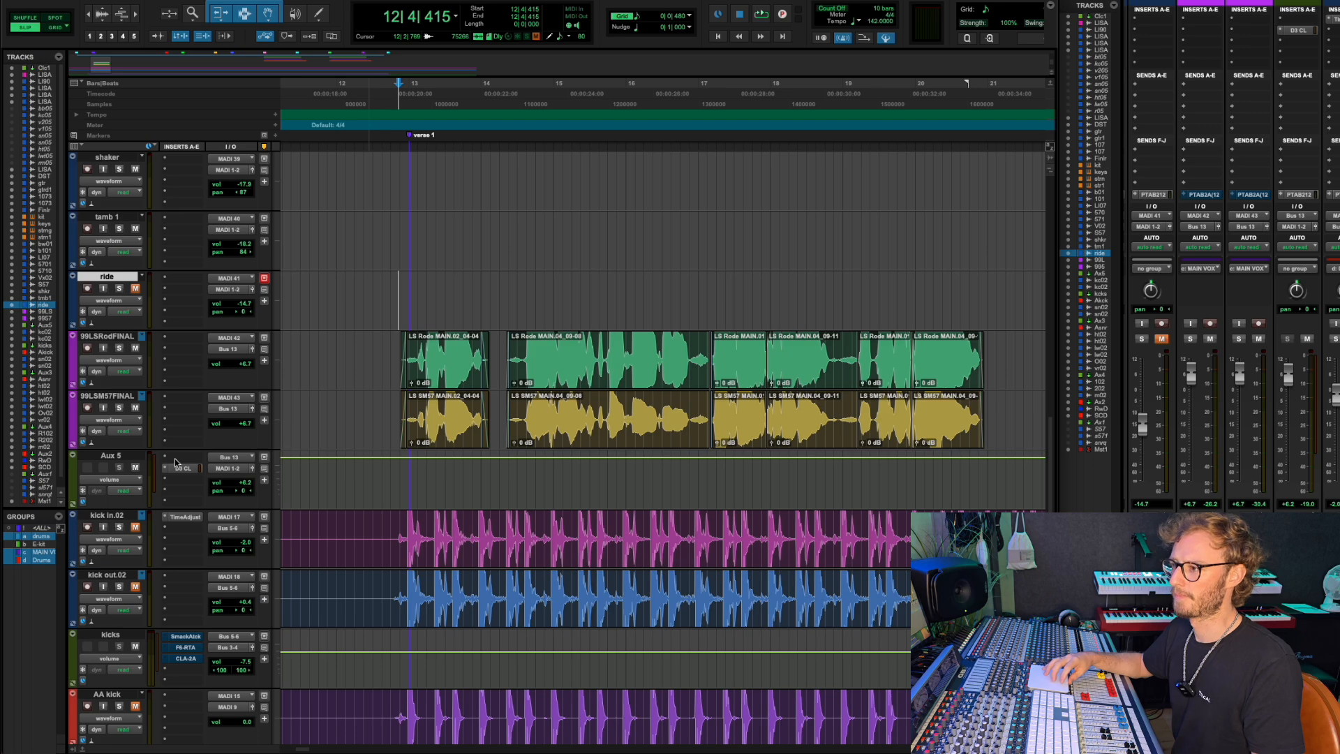
Insert the mono Melodyne plug-in on Aux 5, ahead of its compressor.
click(114, 337)
click(118, 396)
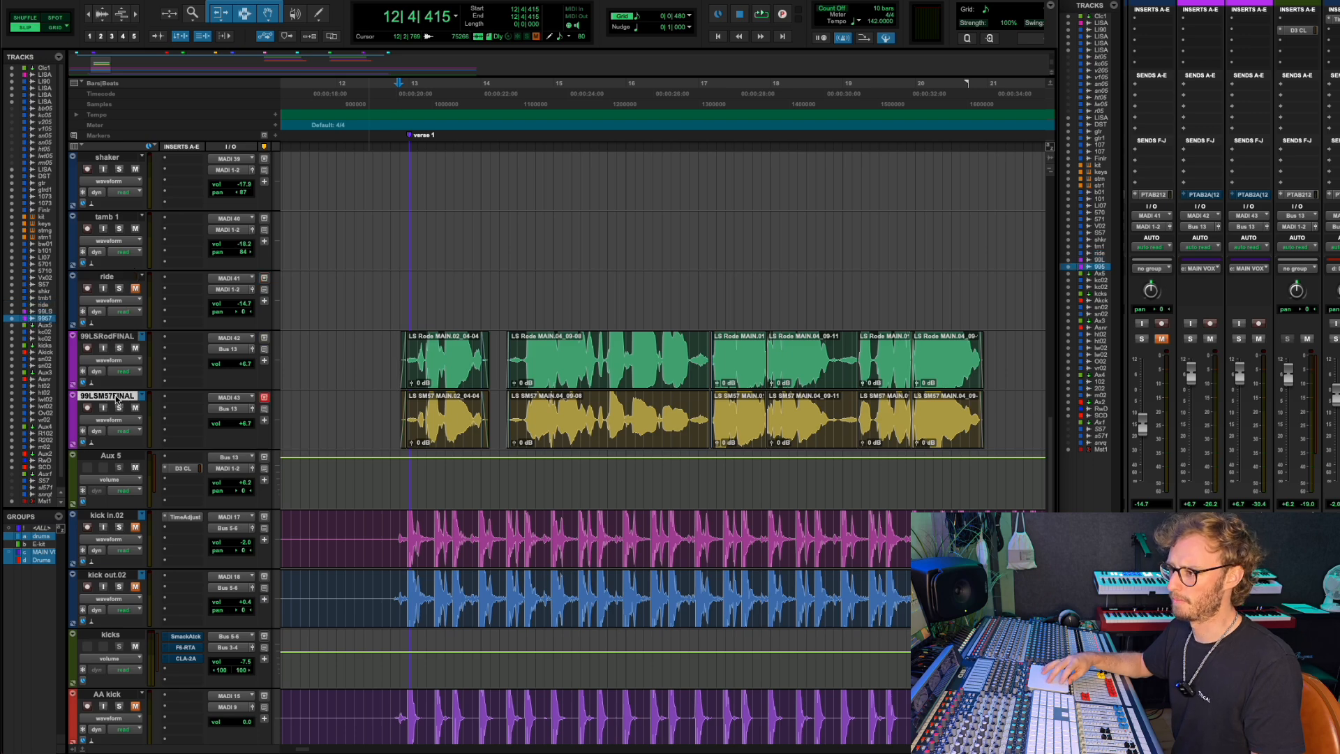
click(118, 454)
click(174, 459)
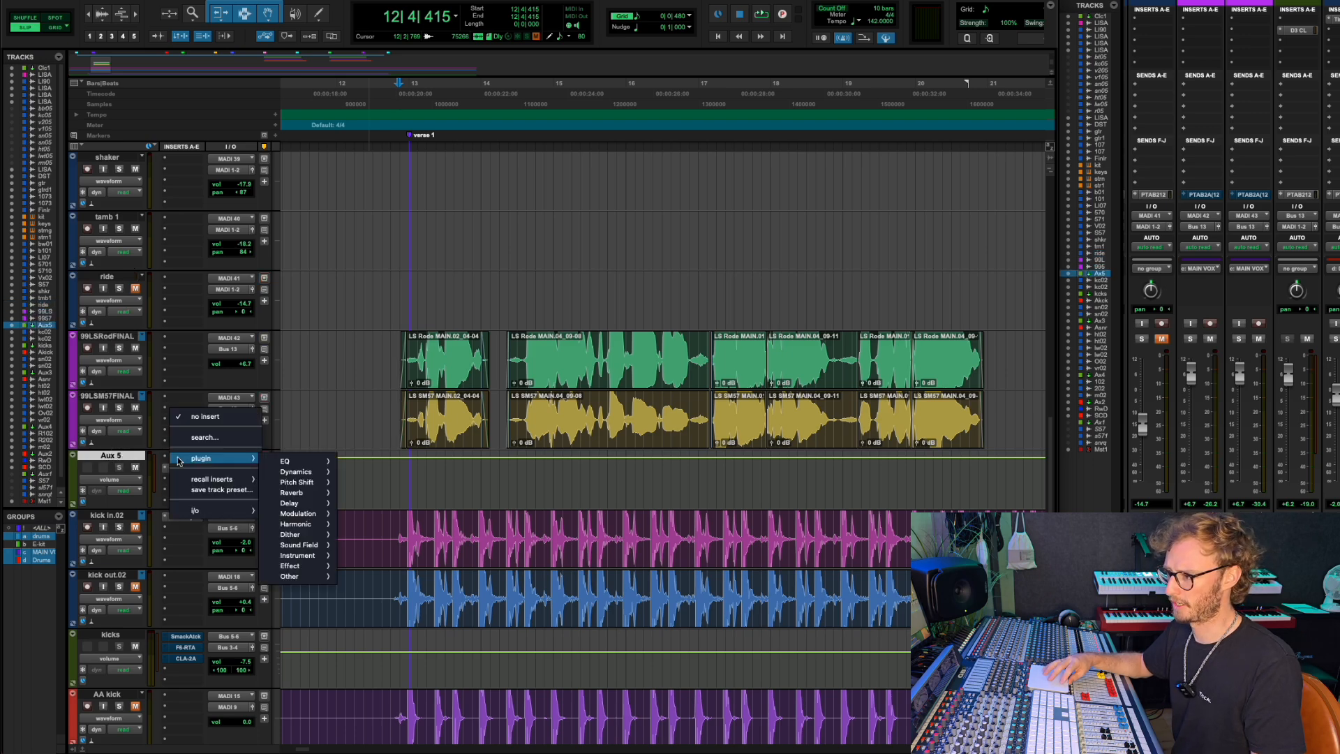
mouse_move(304, 582)
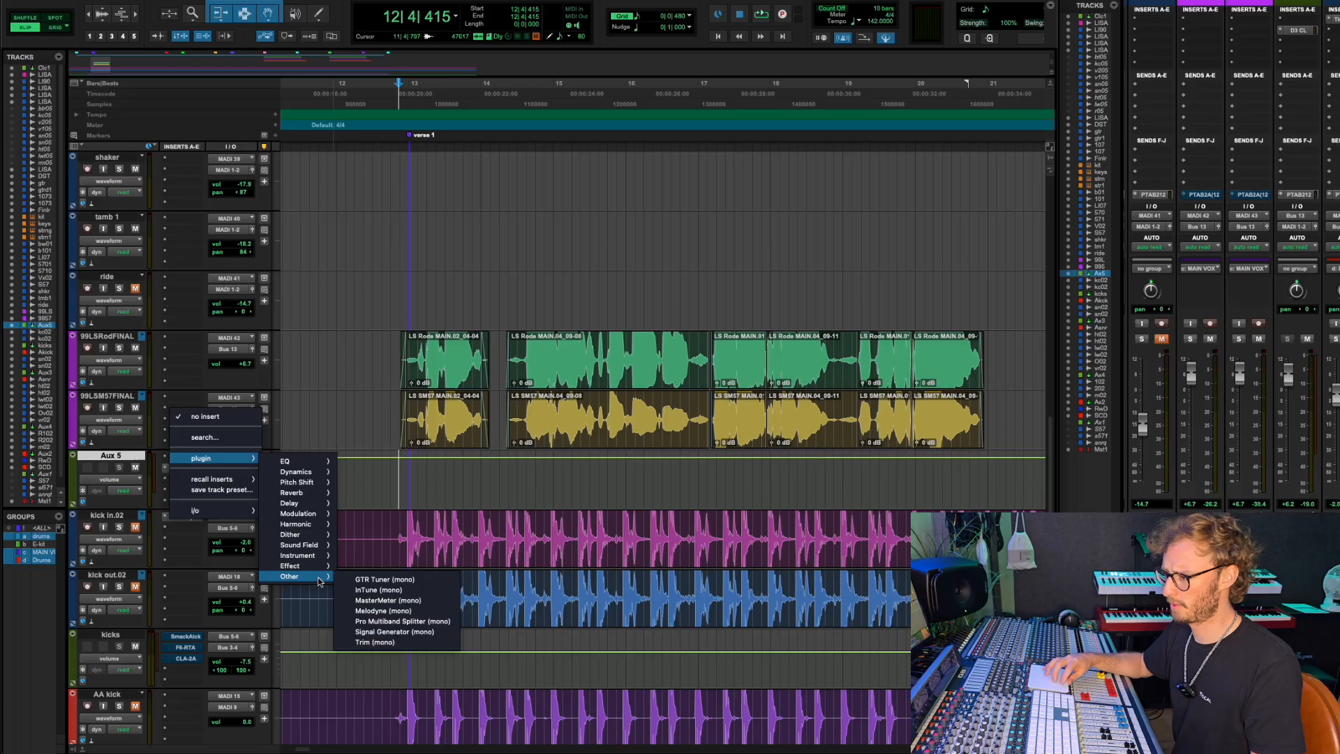
click(377, 612)
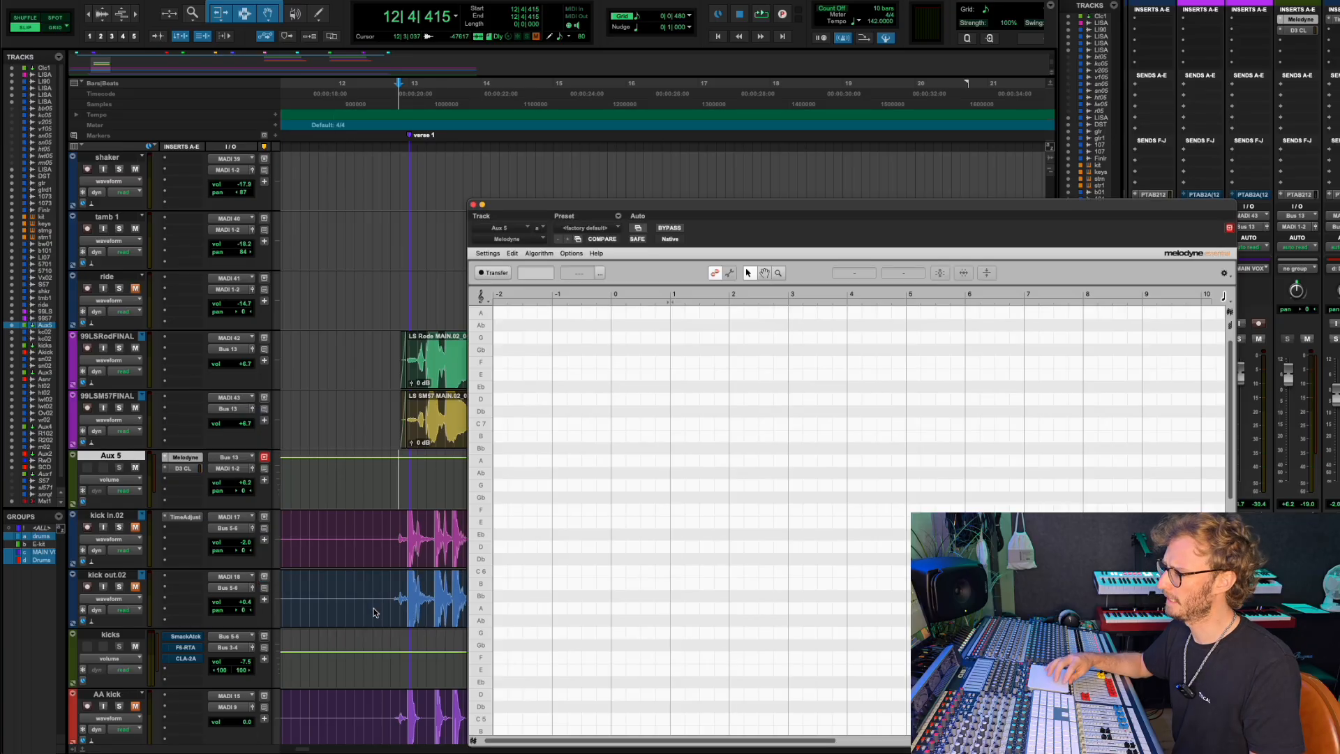
Arm Transfer in Melodyne and play the vocals through it from 12|4|415 to past the last clip.
click(398, 286)
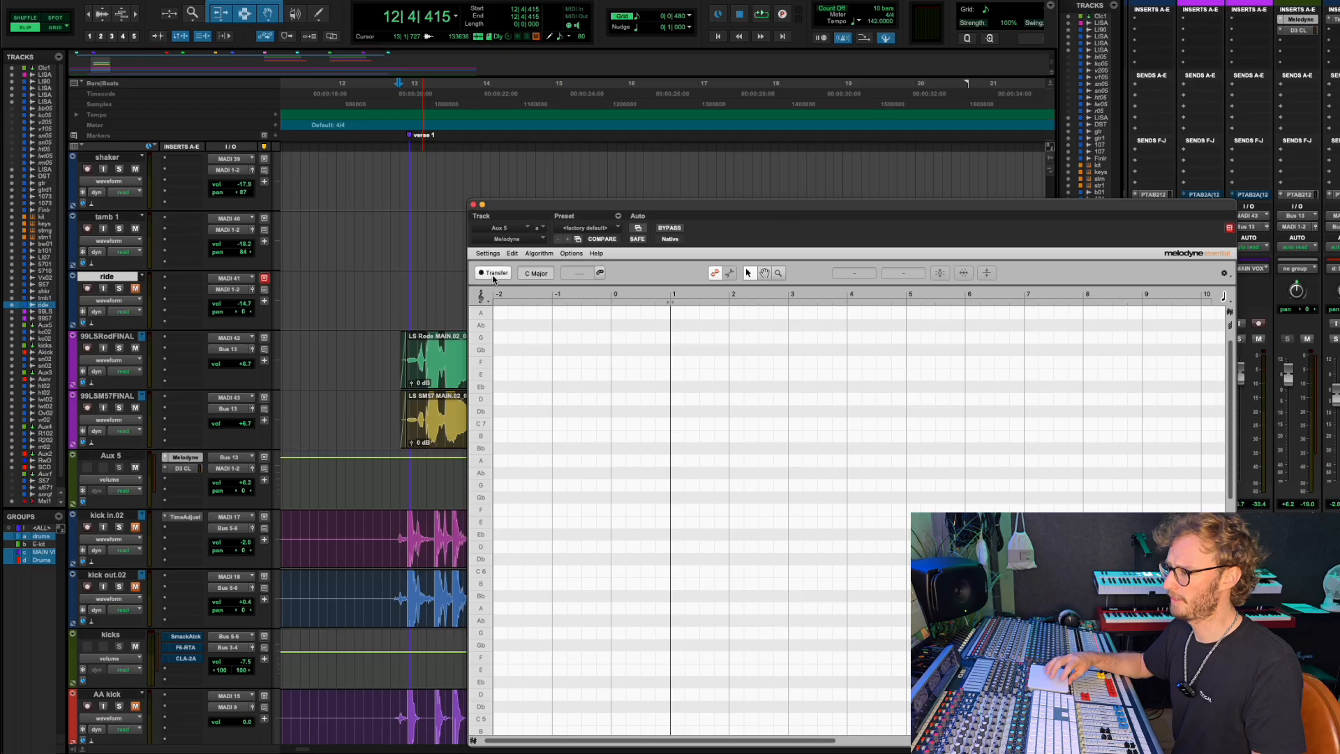
click(602, 217)
click(492, 273)
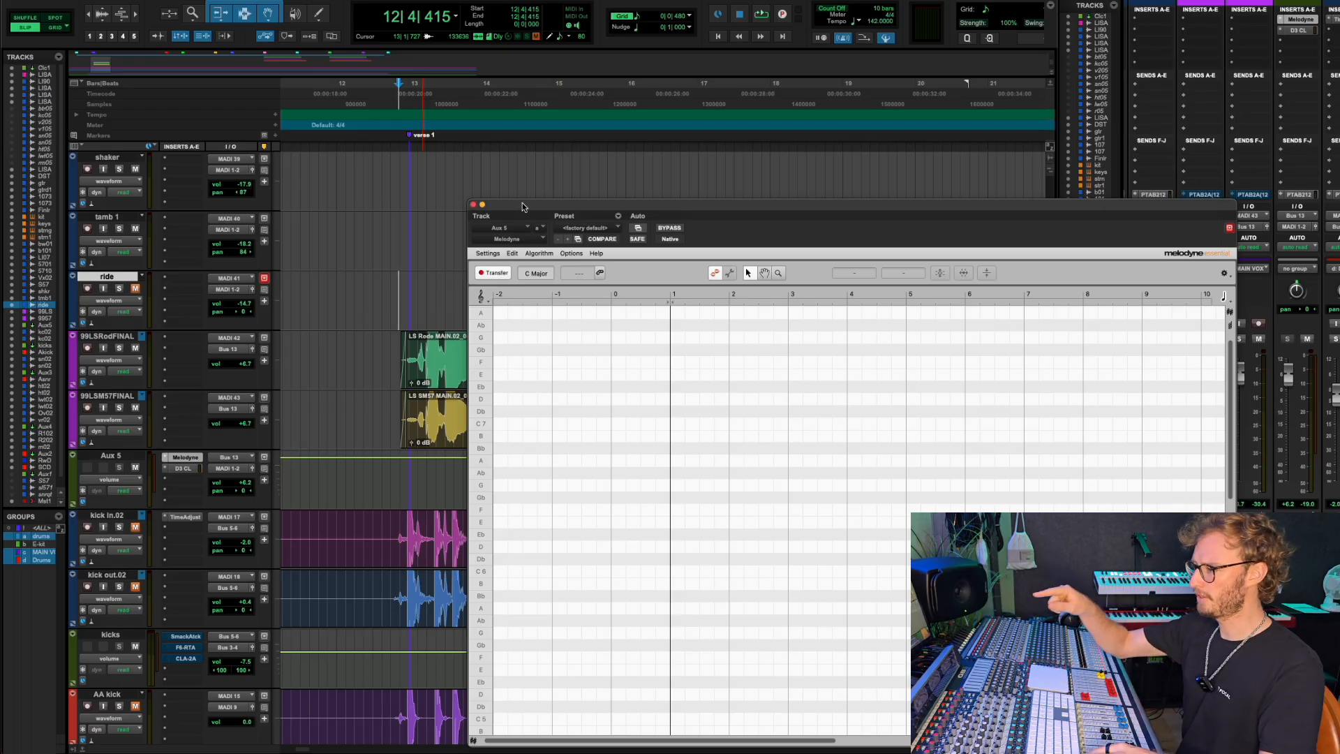
key(space)
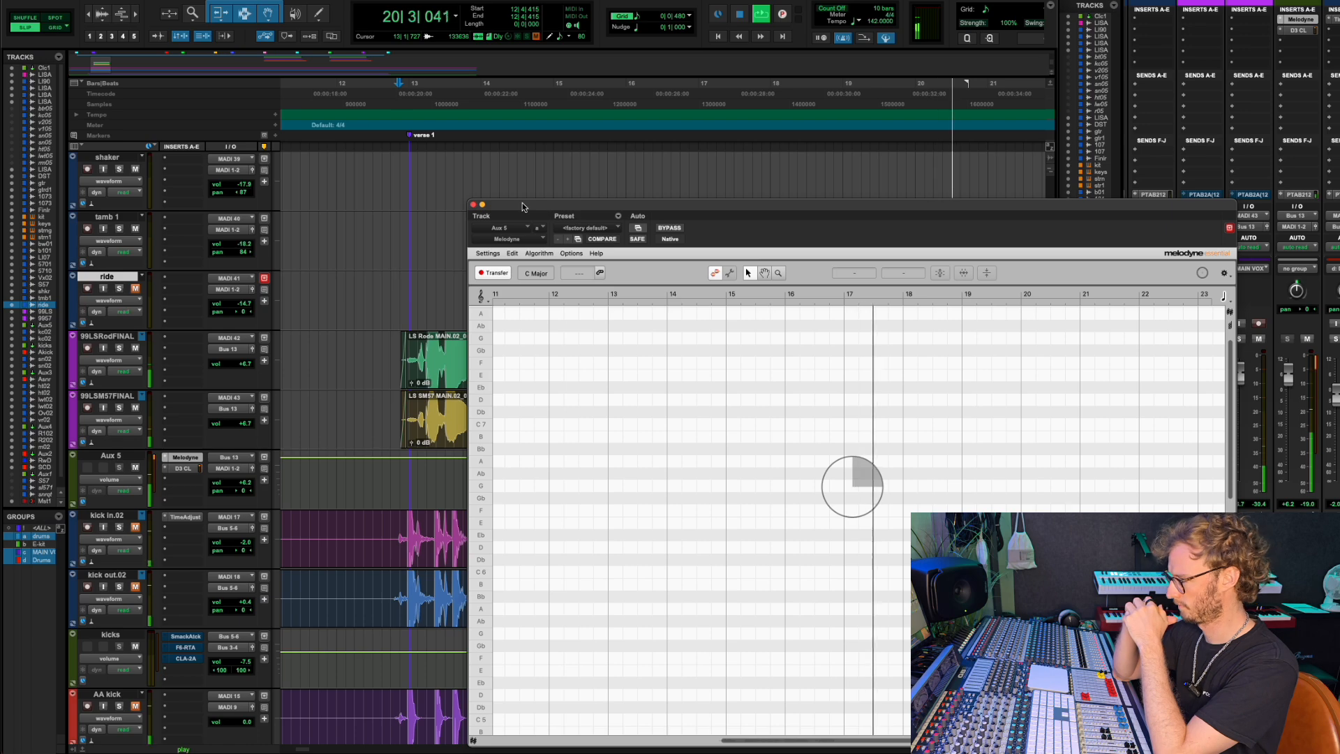
key(space)
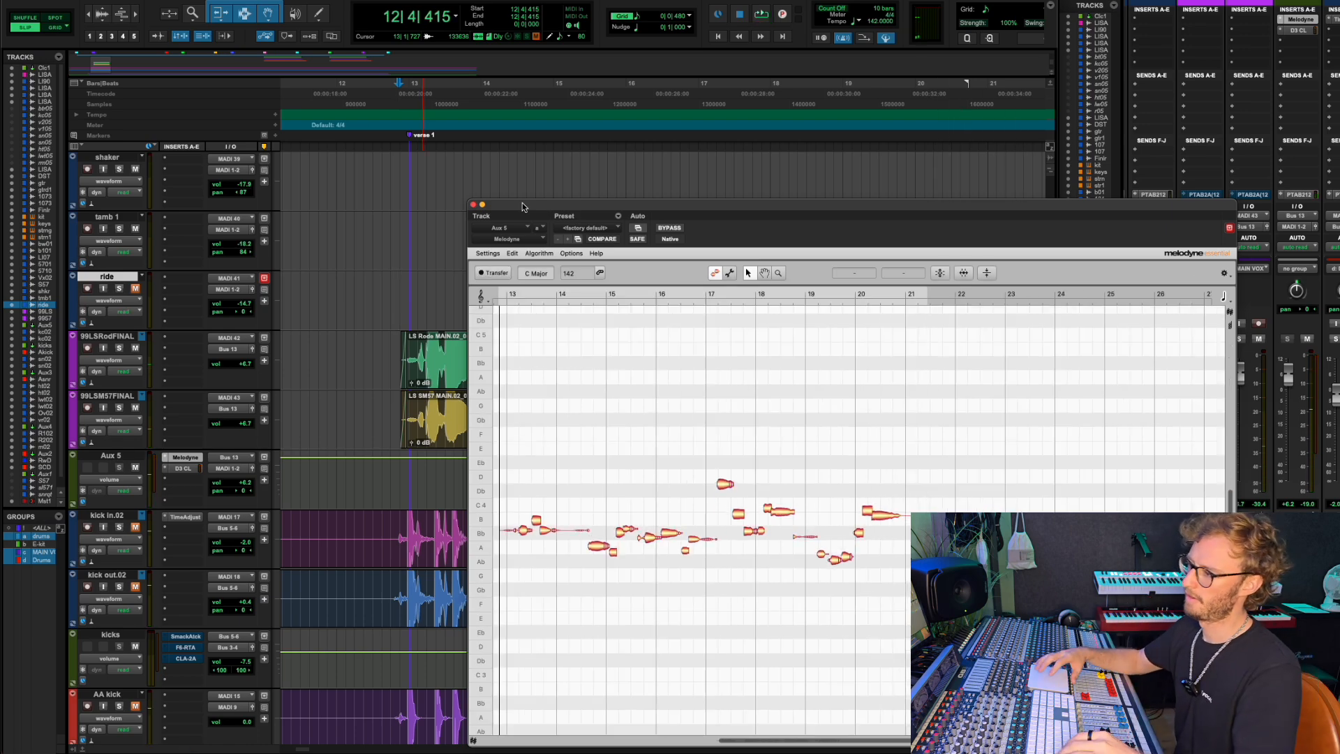
Examine the transferred vocal notes and their pitch curves up close in Melodyne from bar 13 onwards.
drag(810, 742, 775, 744)
scroll(766, 565, up, 3)
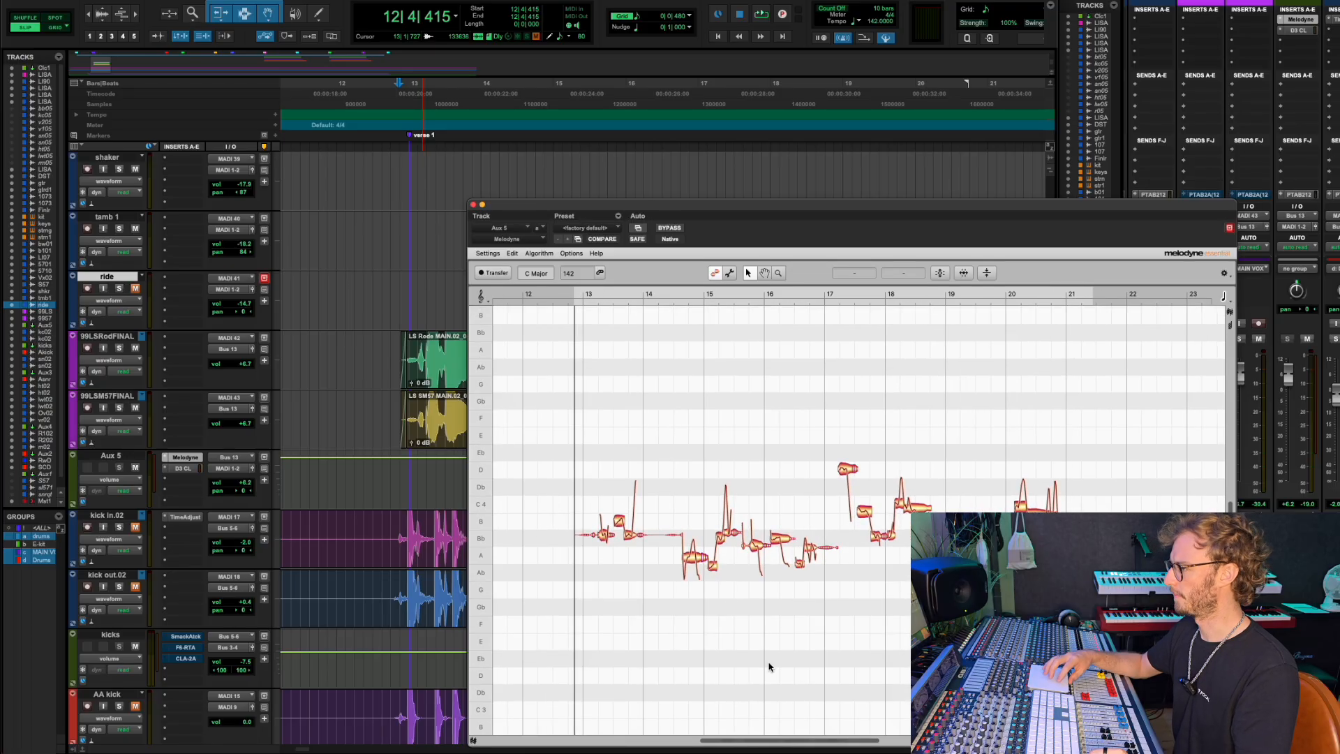
scroll(664, 545, up, 5)
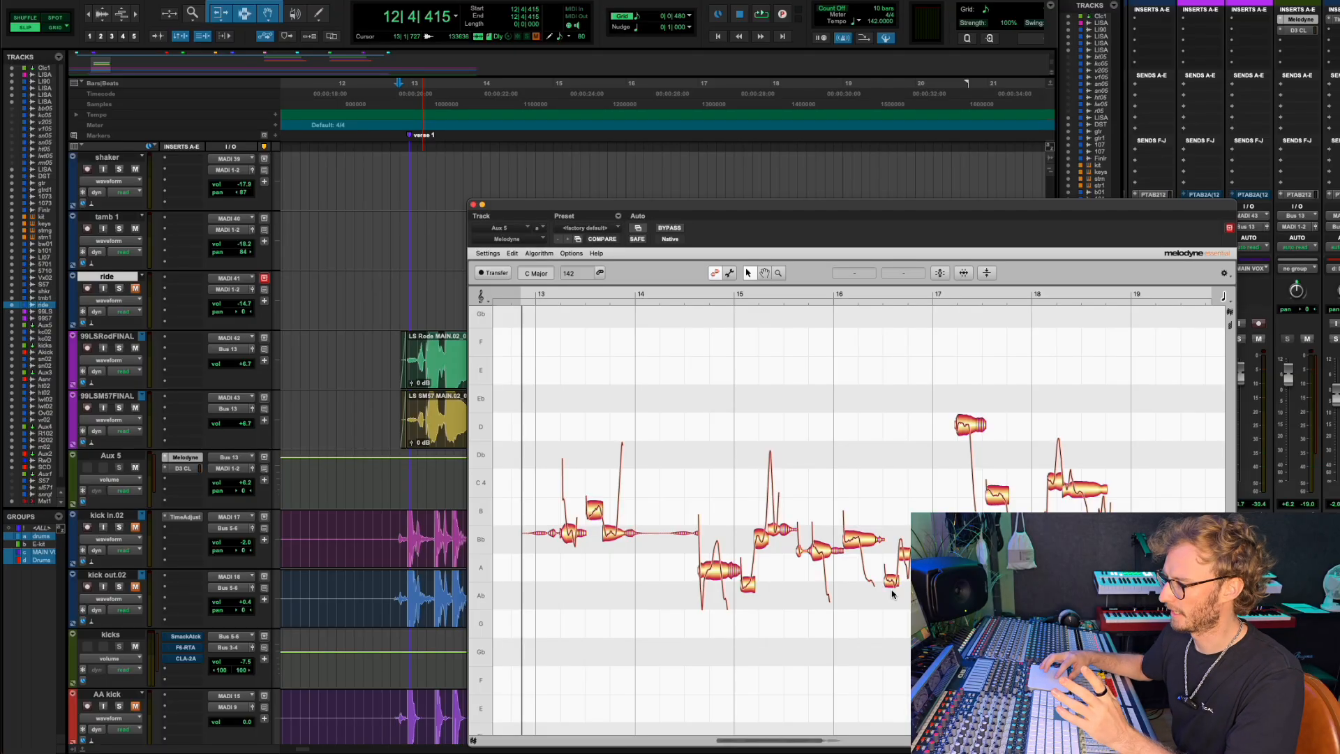
click(816, 554)
click(809, 564)
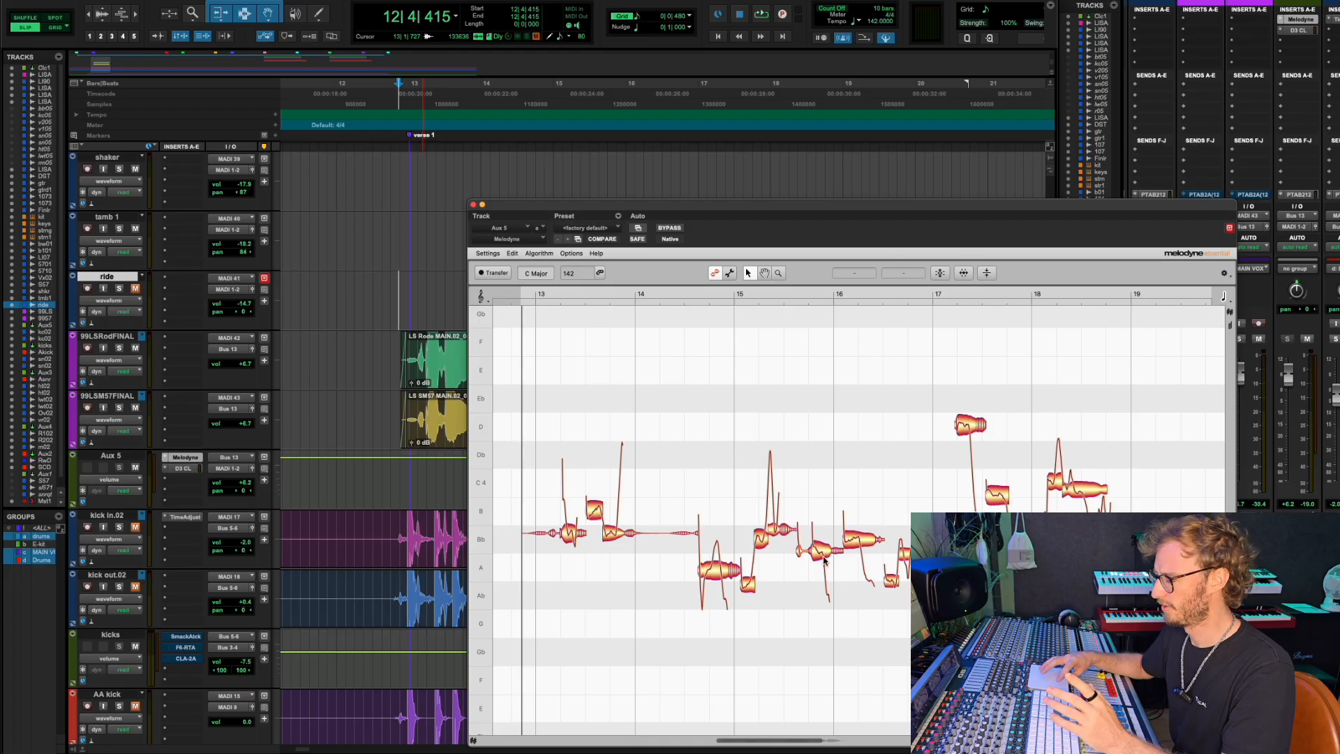
Select all the transferred vocal notes from bar 13 onwards and snap their pitch centers to the nearest semitone.
scroll(817, 548, up, 5)
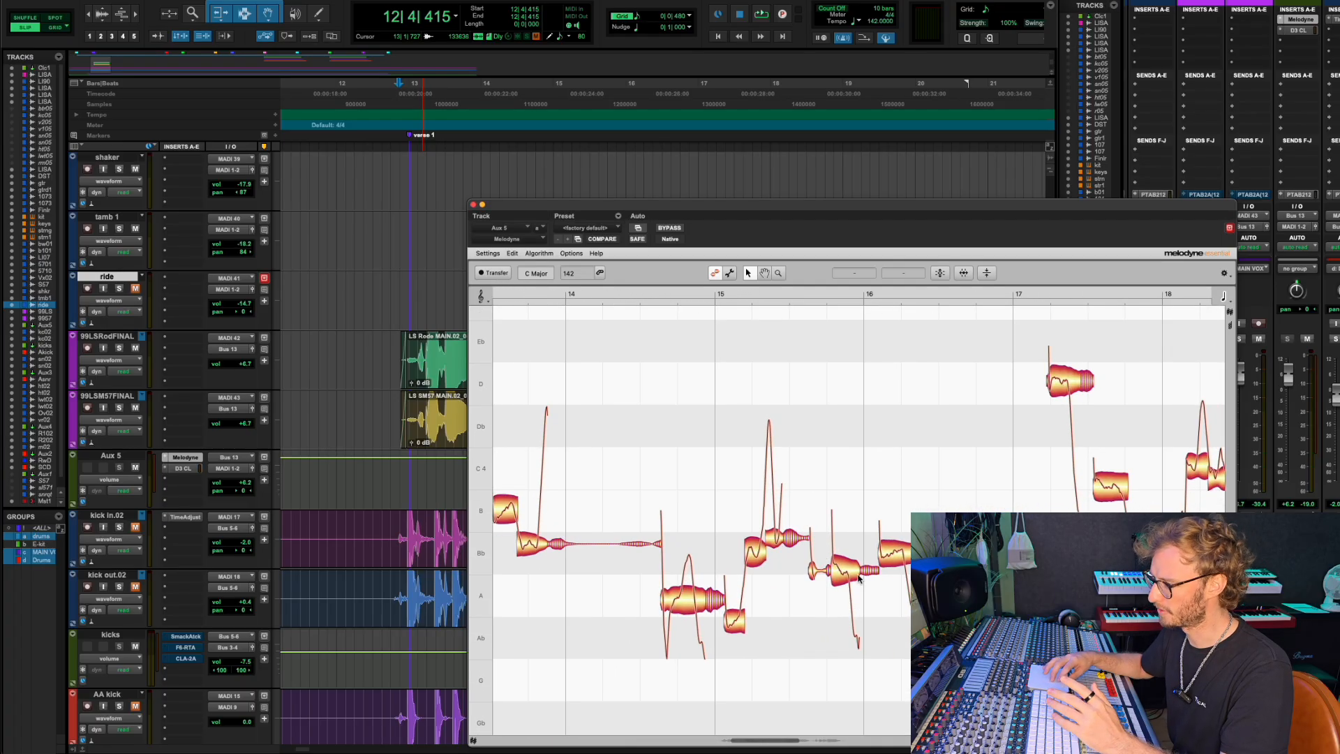
scroll(855, 581, down, 5)
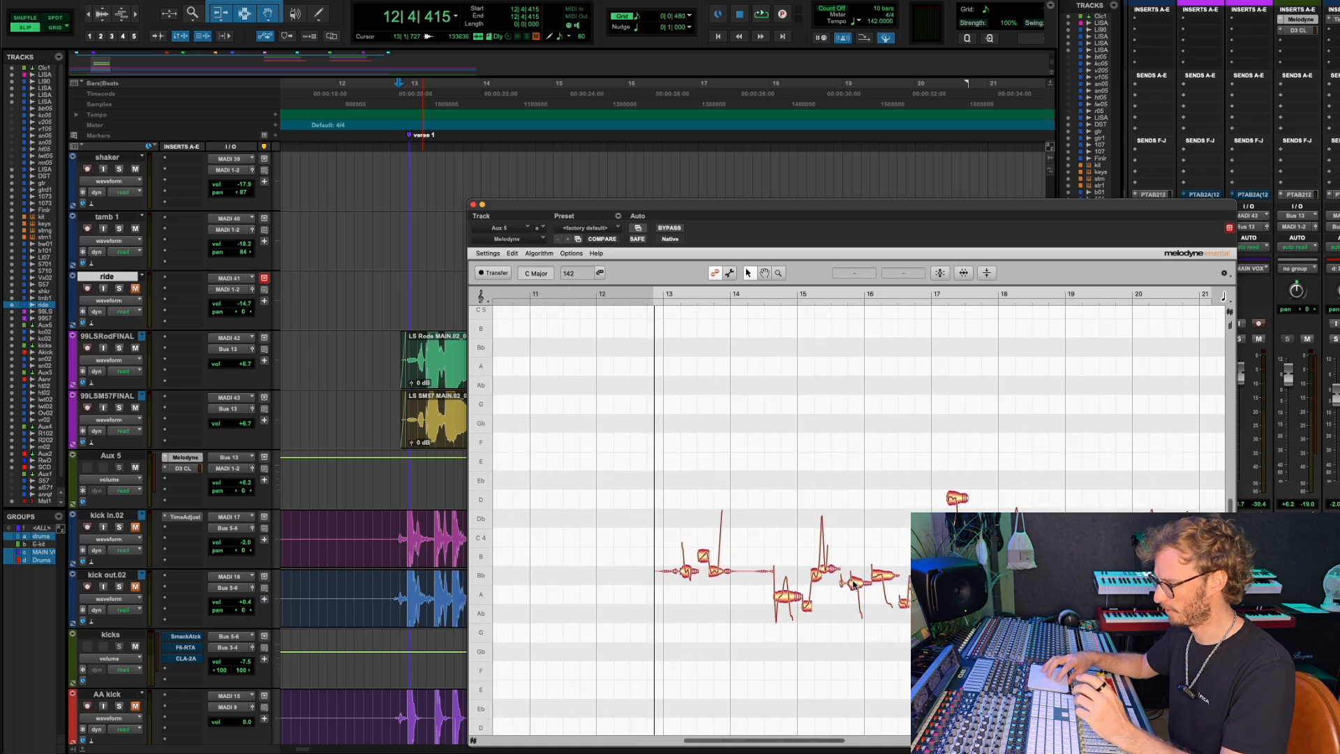
scroll(810, 737, right, 5)
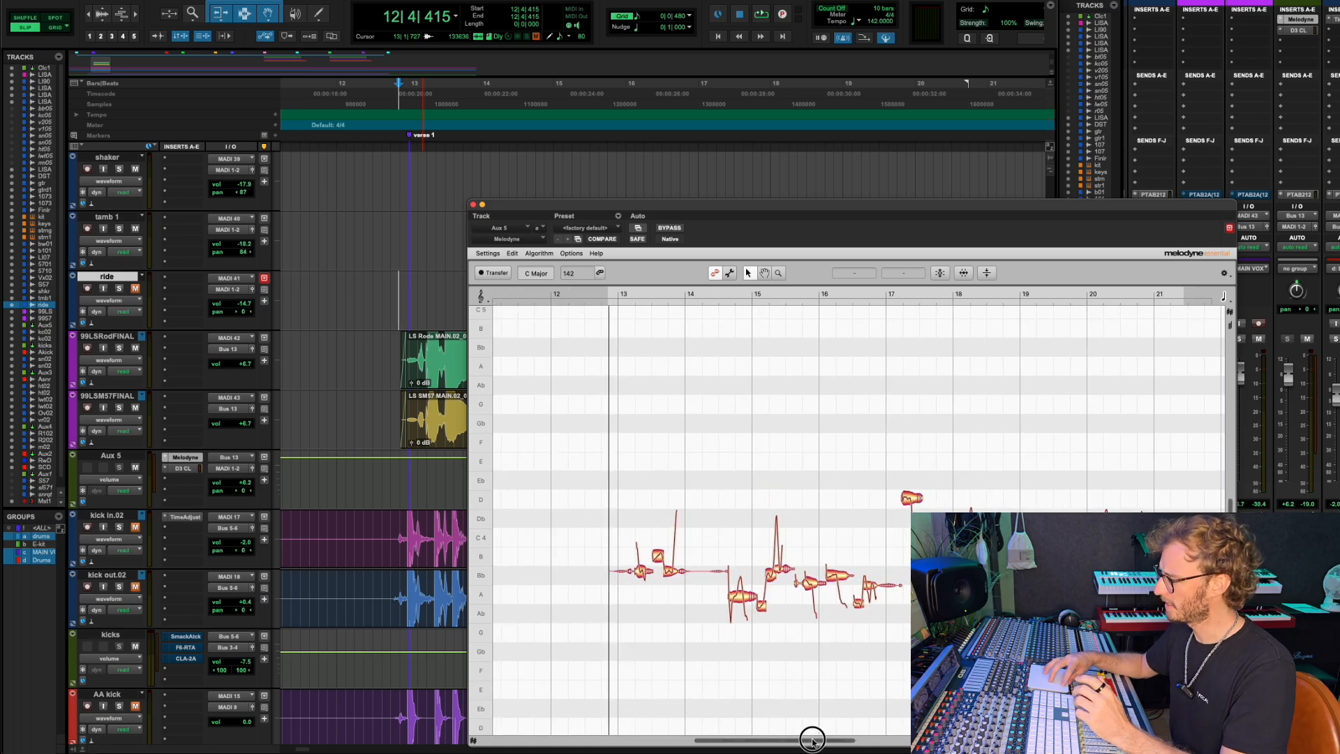
scroll(759, 642, up, 2)
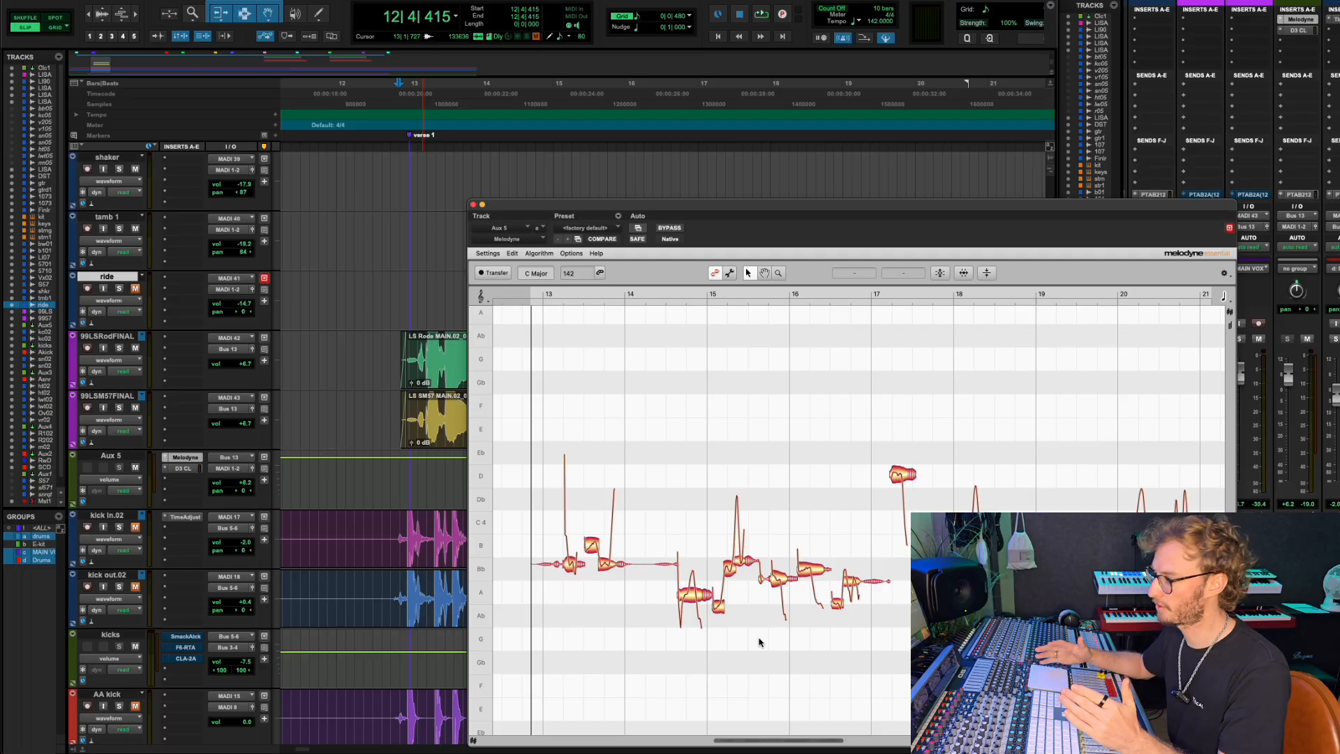
scroll(760, 643, down, 1)
scroll(760, 642, down, 2)
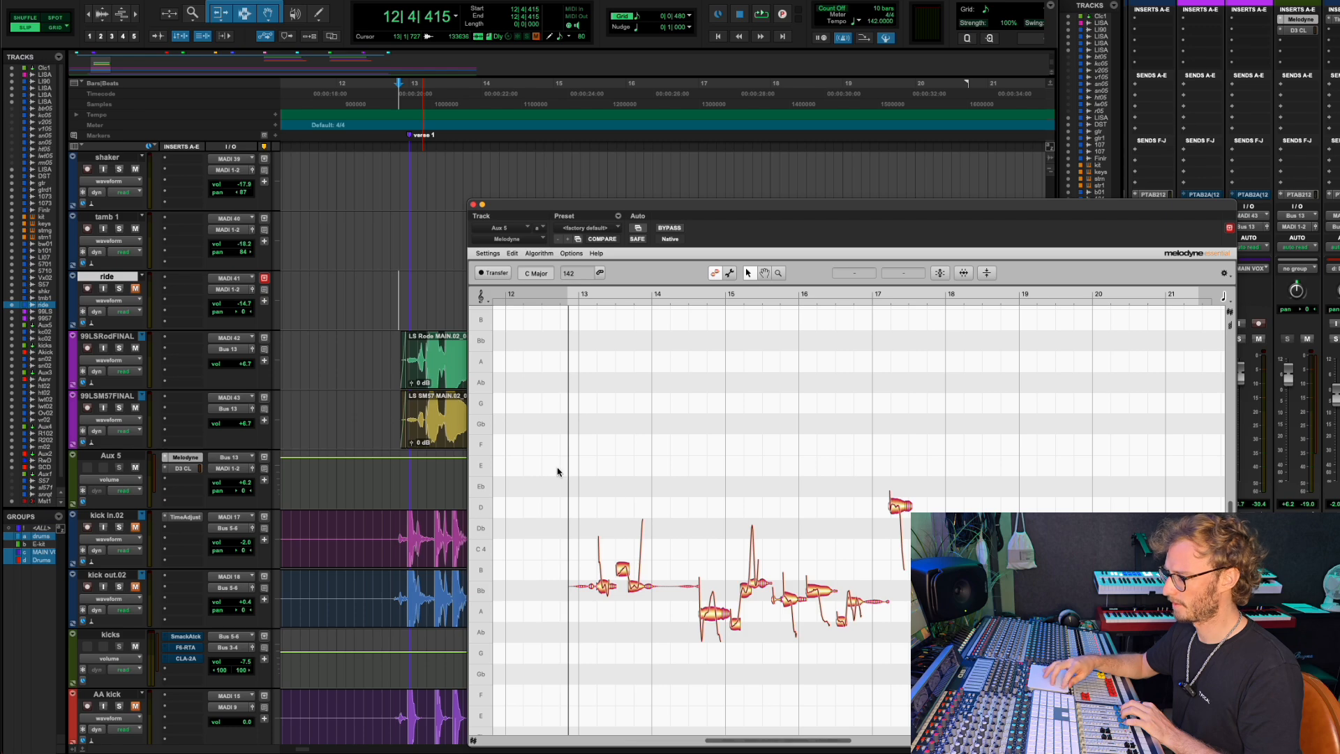
drag(545, 431, 1177, 704)
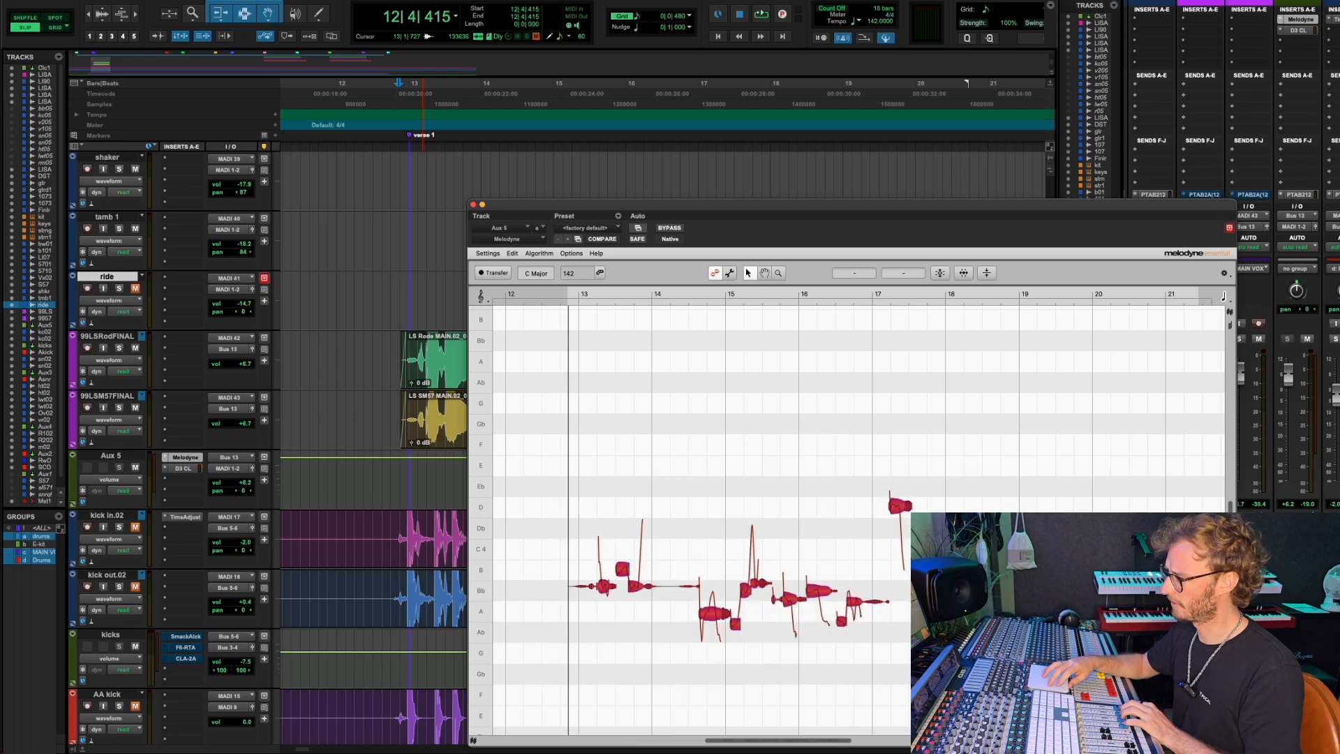
double_click(899, 509)
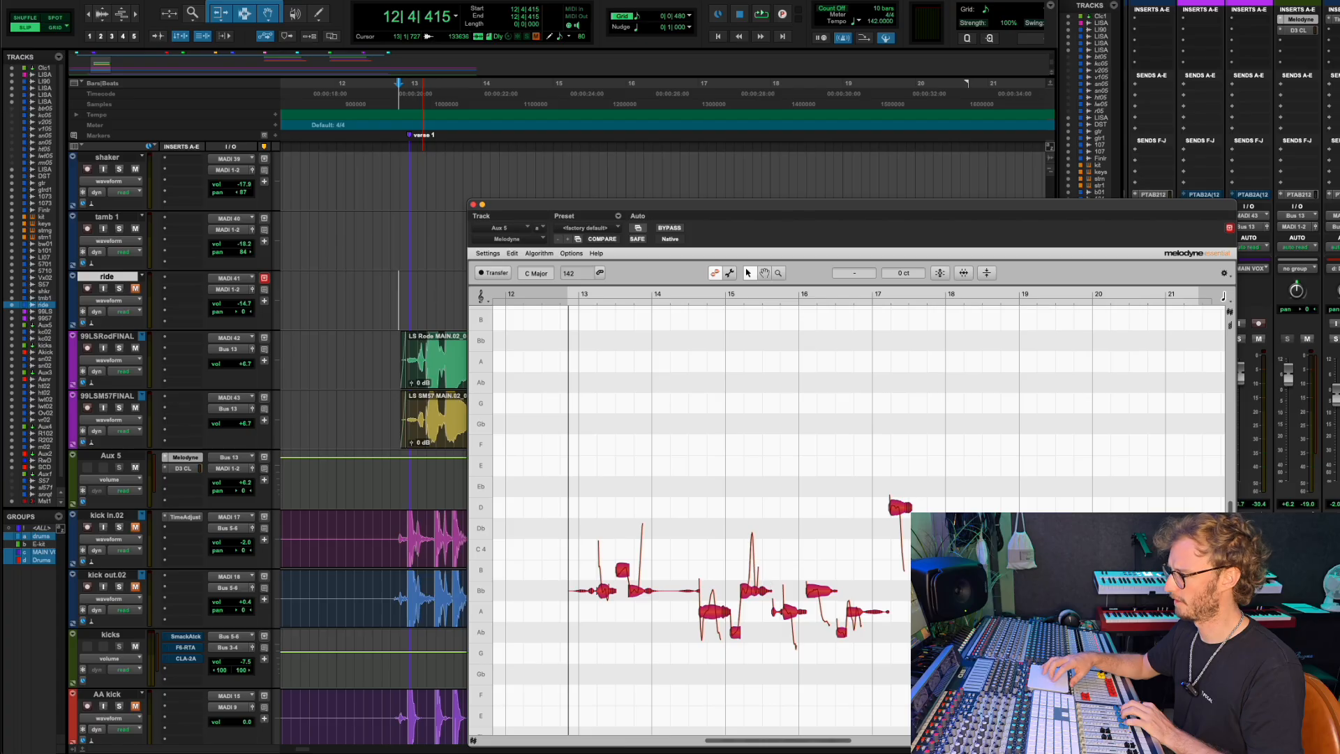
Compare pitch center correction at 0 % and 100 % for the selected notes, and apply 100 % with pitch drift at 0 %.
click(943, 273)
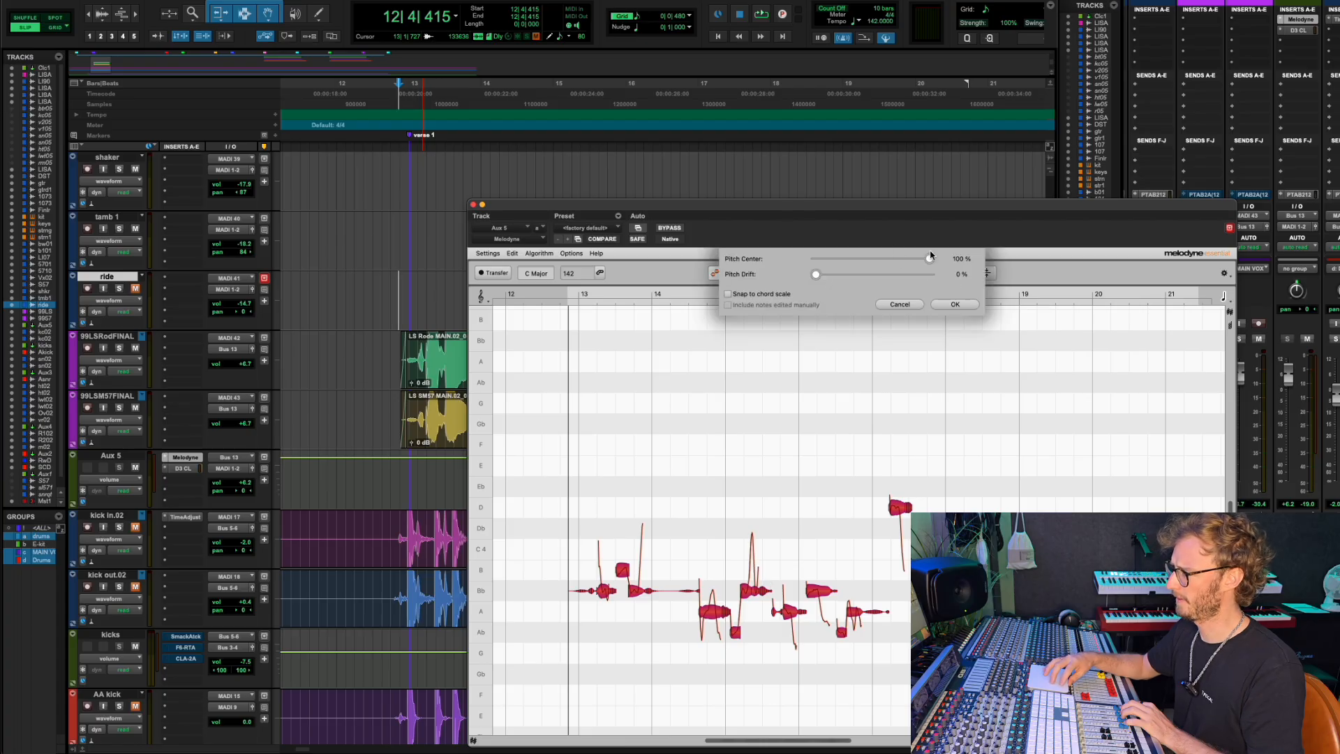
click(929, 259)
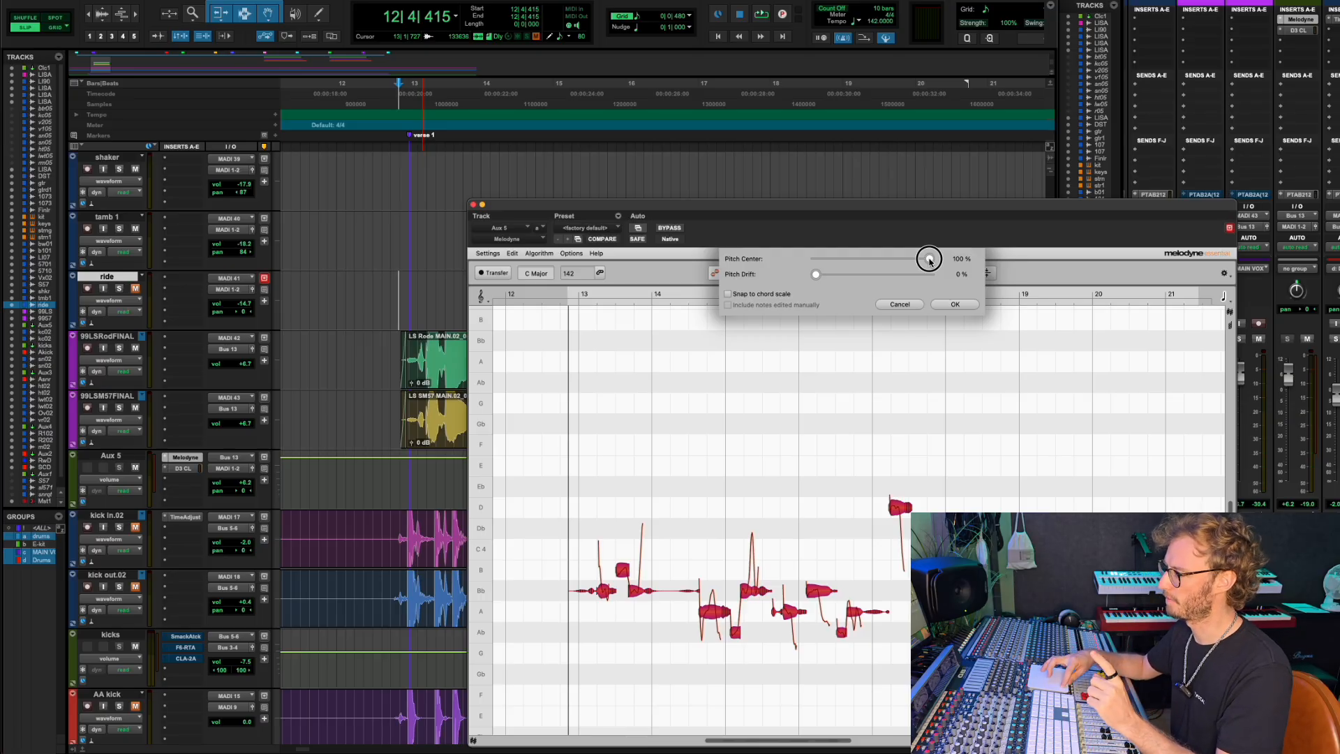
drag(930, 261, 812, 267)
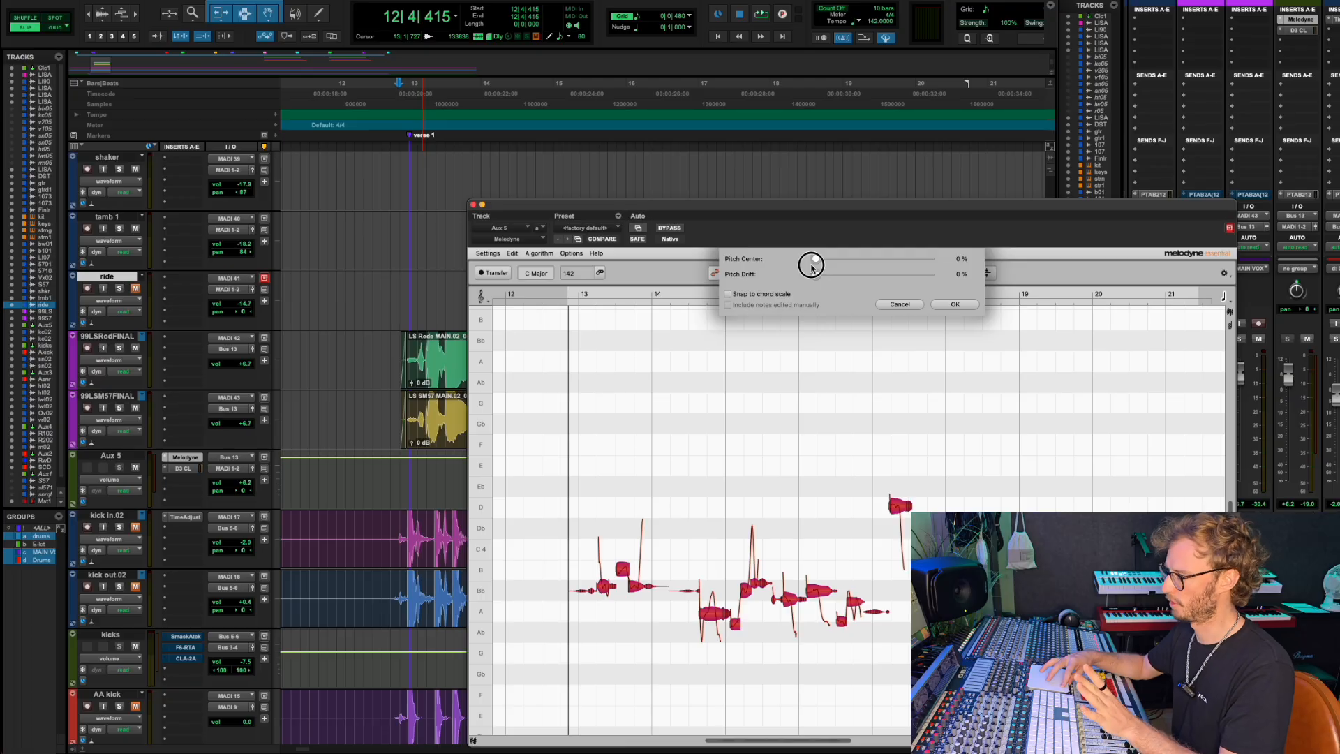
drag(812, 267, 930, 273)
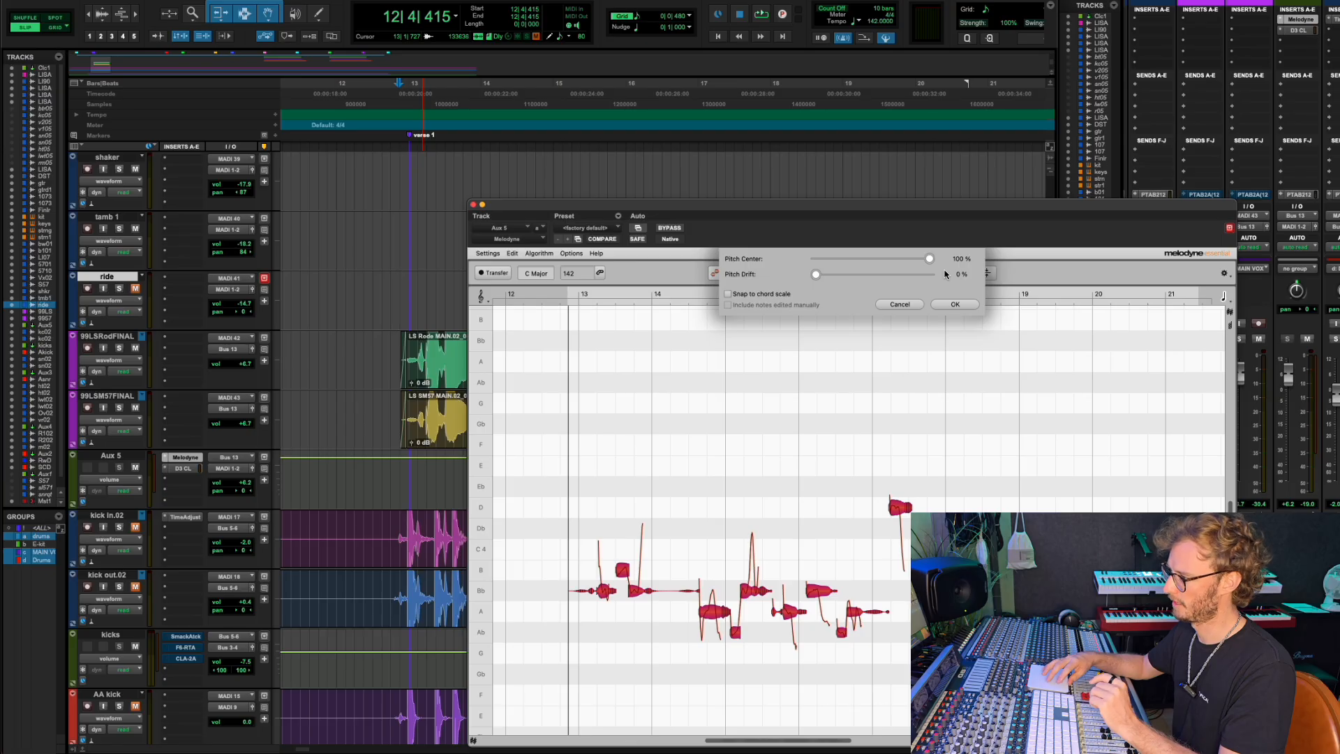
click(955, 304)
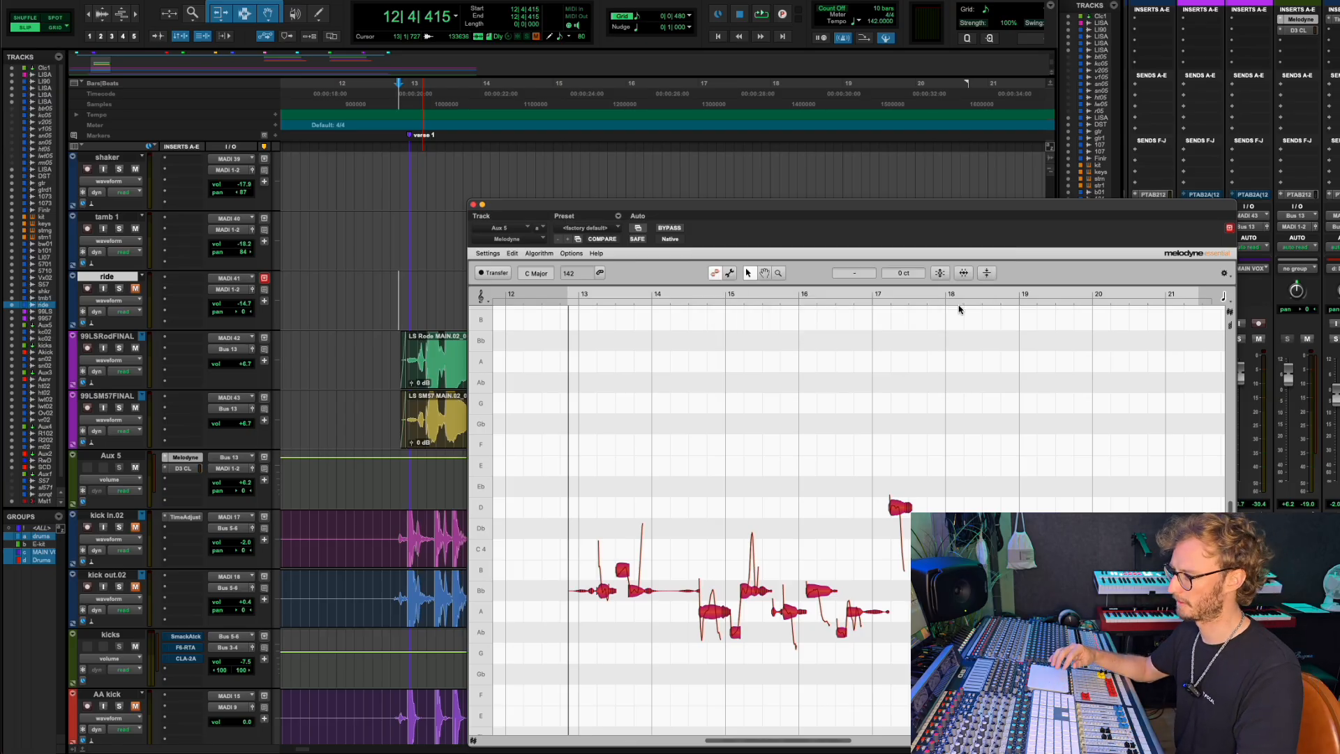
Play the pitch-corrected vocals from 12|4|415 to past bar 19 and deselect the notes.
key(space)
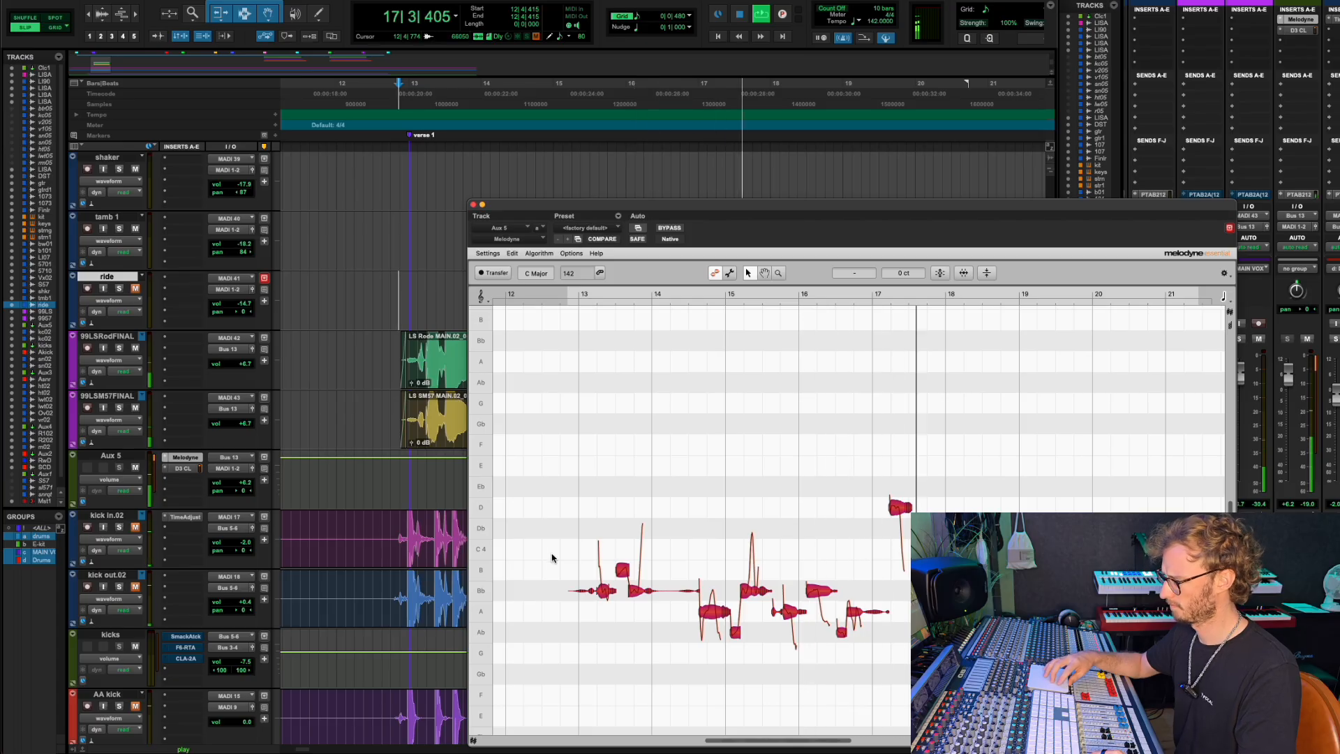
click(810, 542)
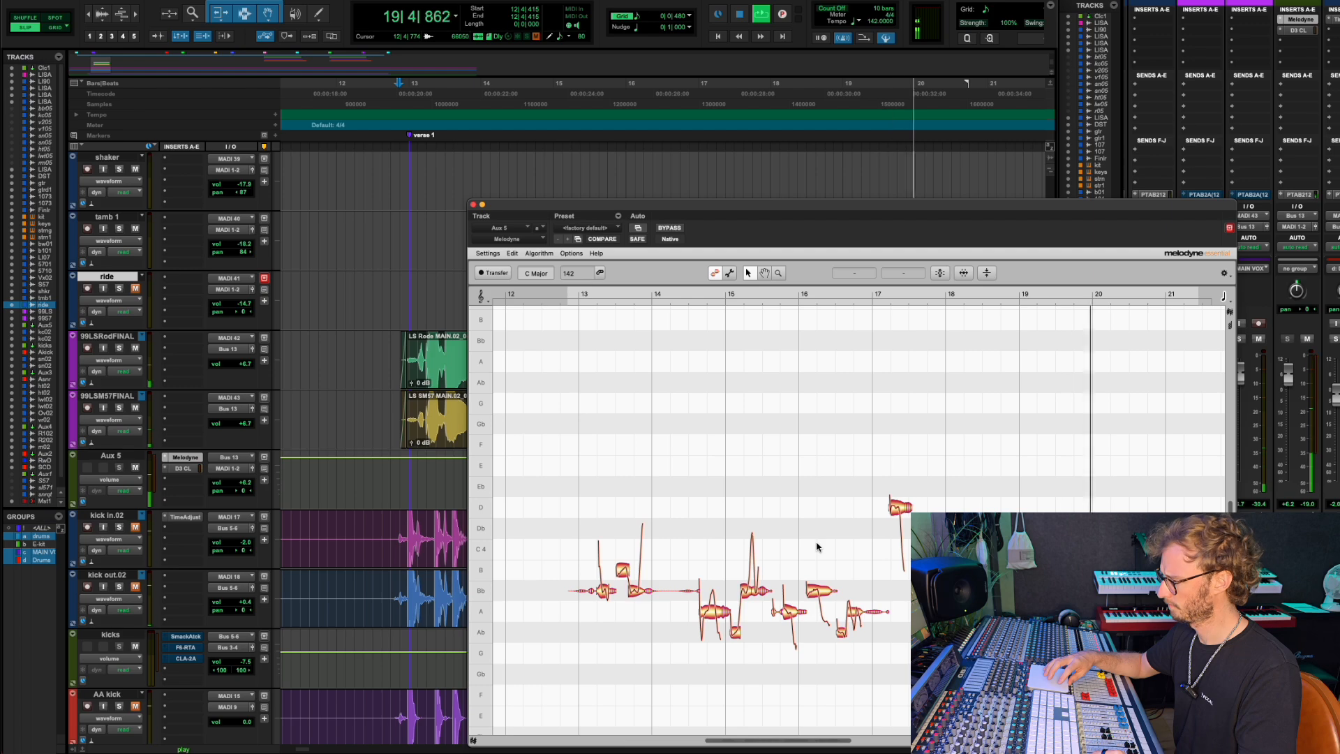
key(space)
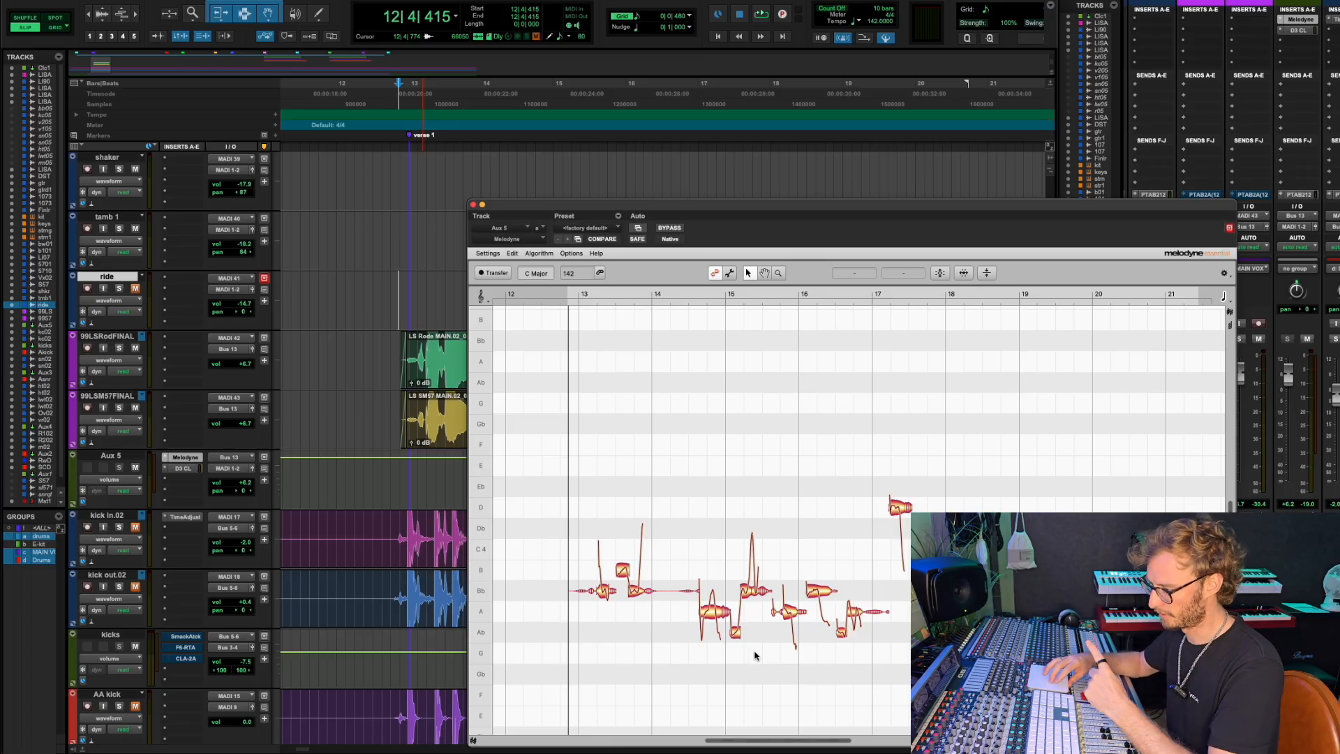
Raise the A 3 note just before bar 16 to Bb 3.
click(790, 619)
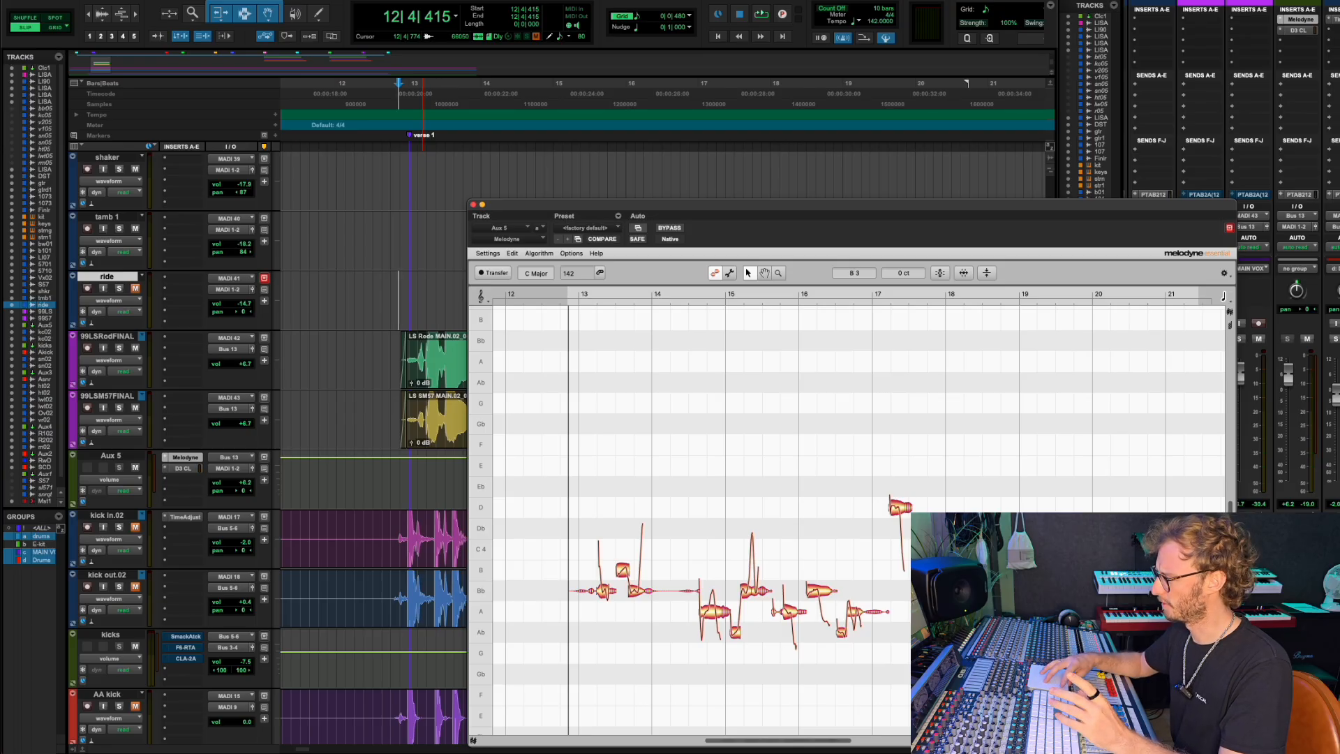
scroll(859, 516, down, 2)
scroll(796, 591, up, 4)
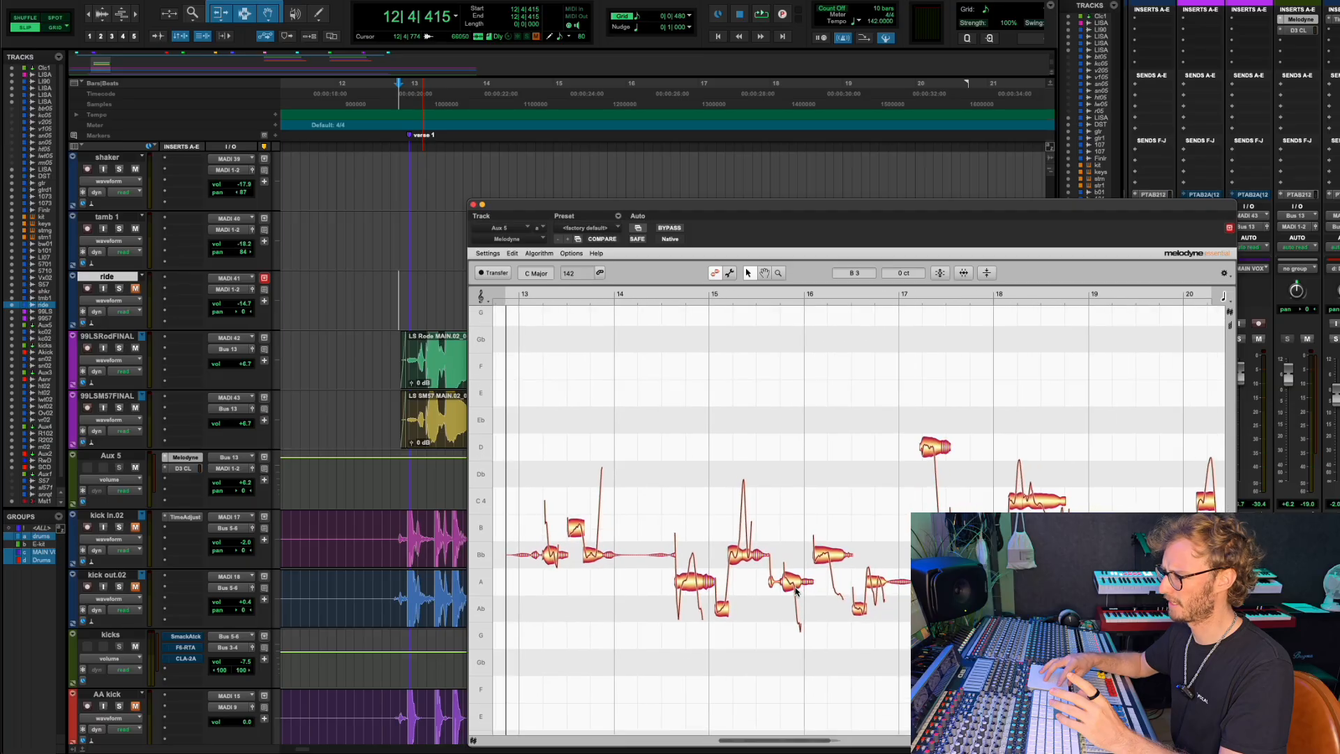
click(797, 591)
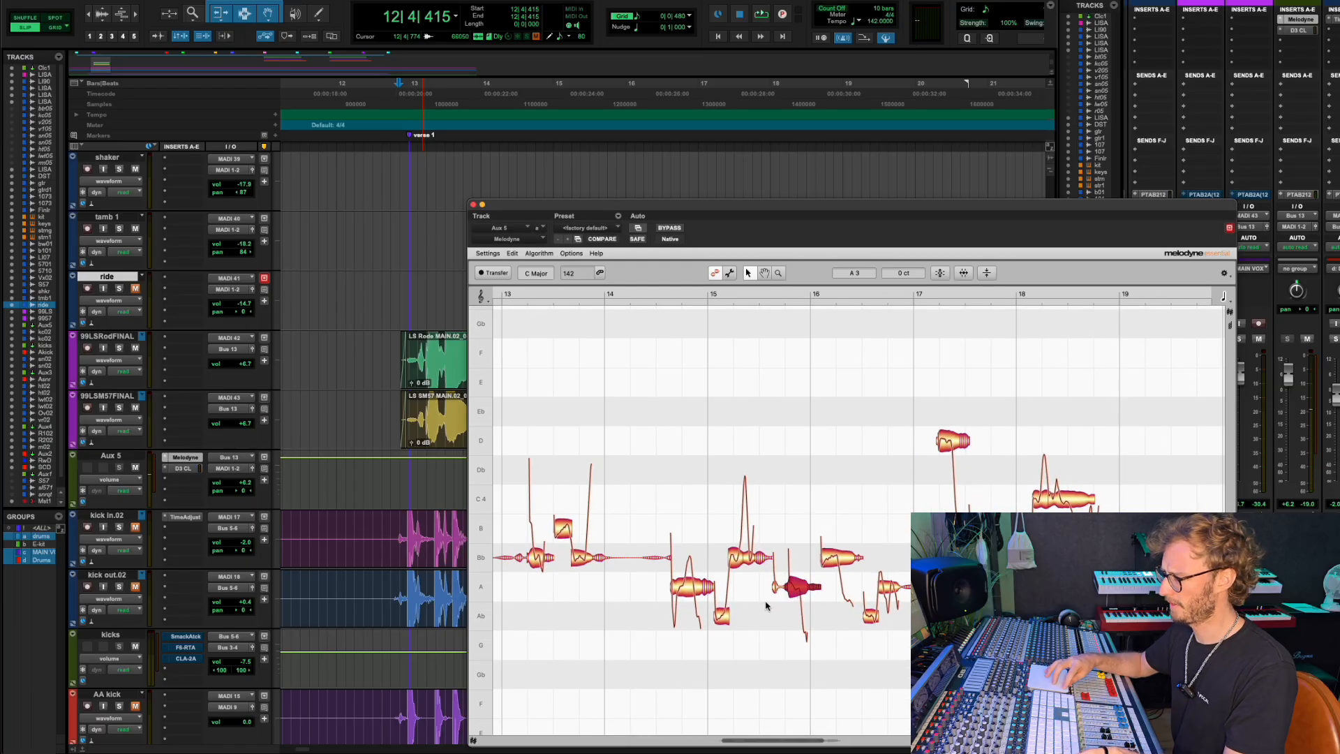
click(798, 593)
drag(797, 591, 799, 559)
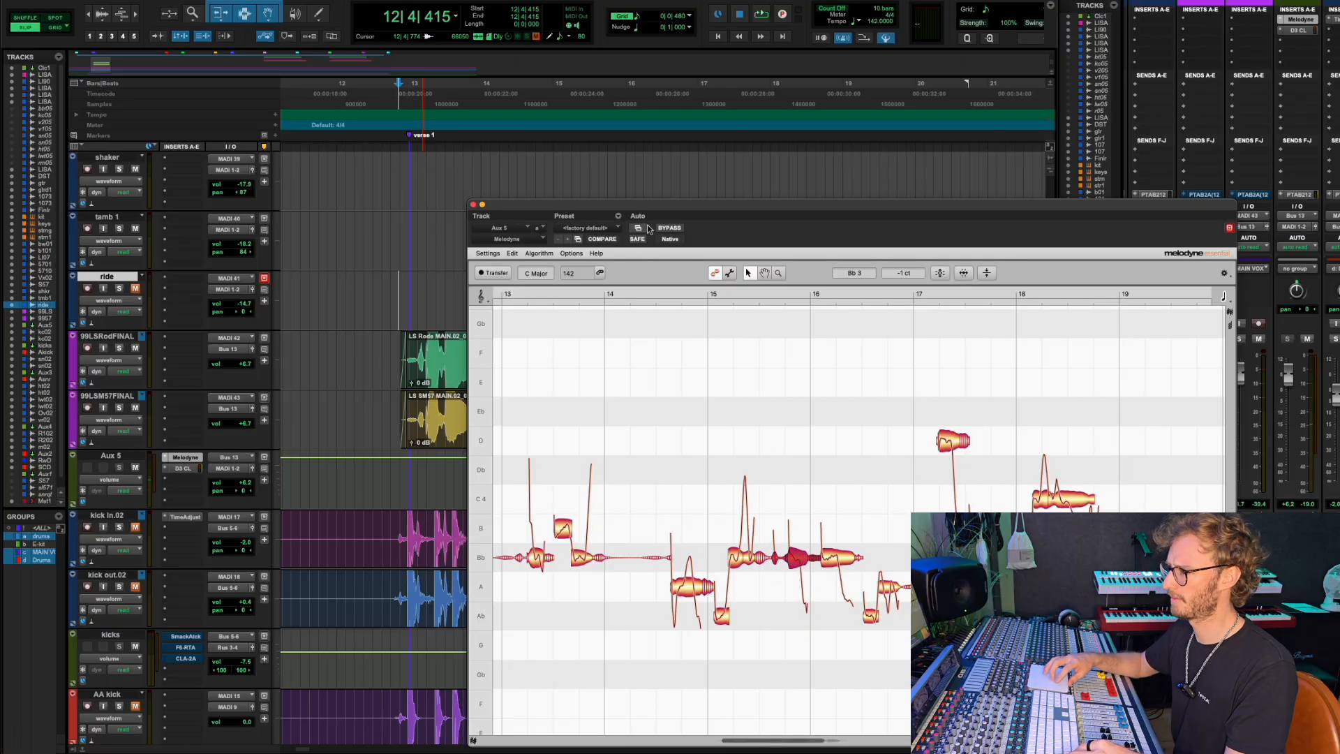
Audition the phrase twice from 13|3|112 to check the raised note before bar 16, and deselect it.
click(447, 169)
key(space)
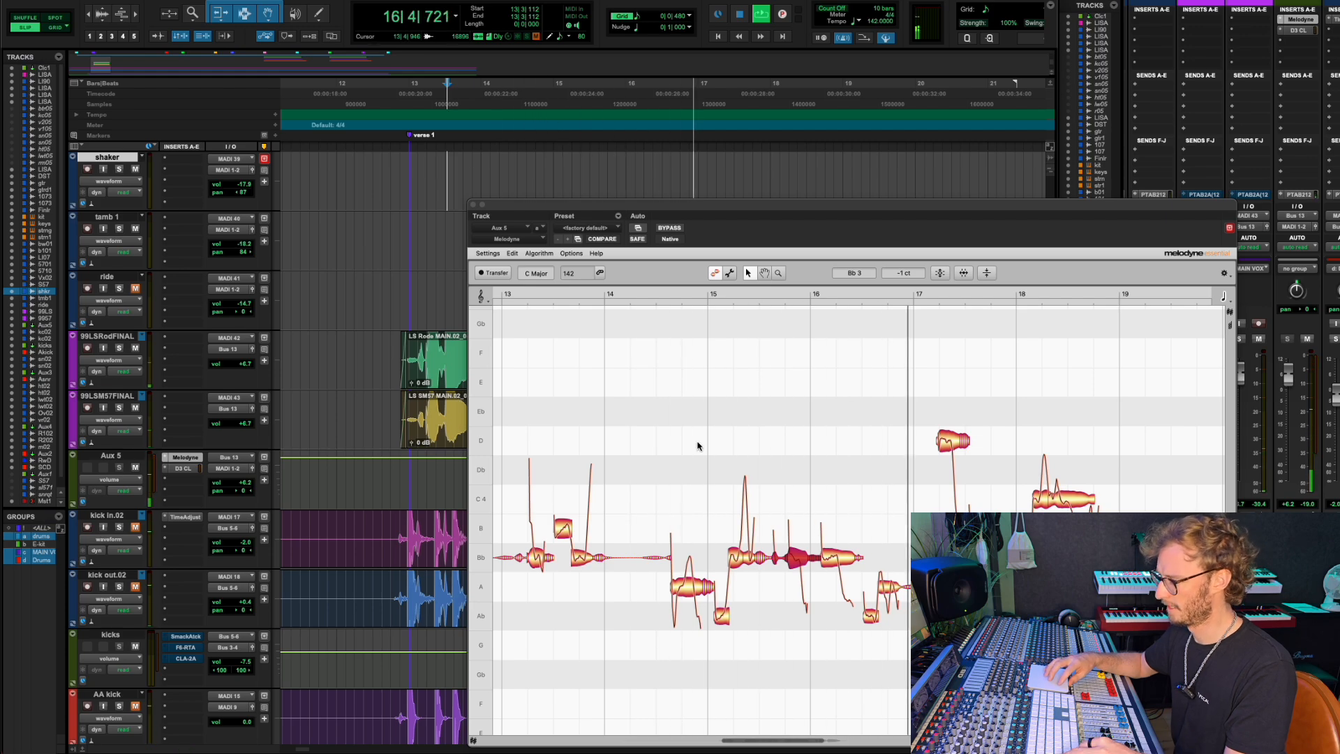
key(space)
key(space)
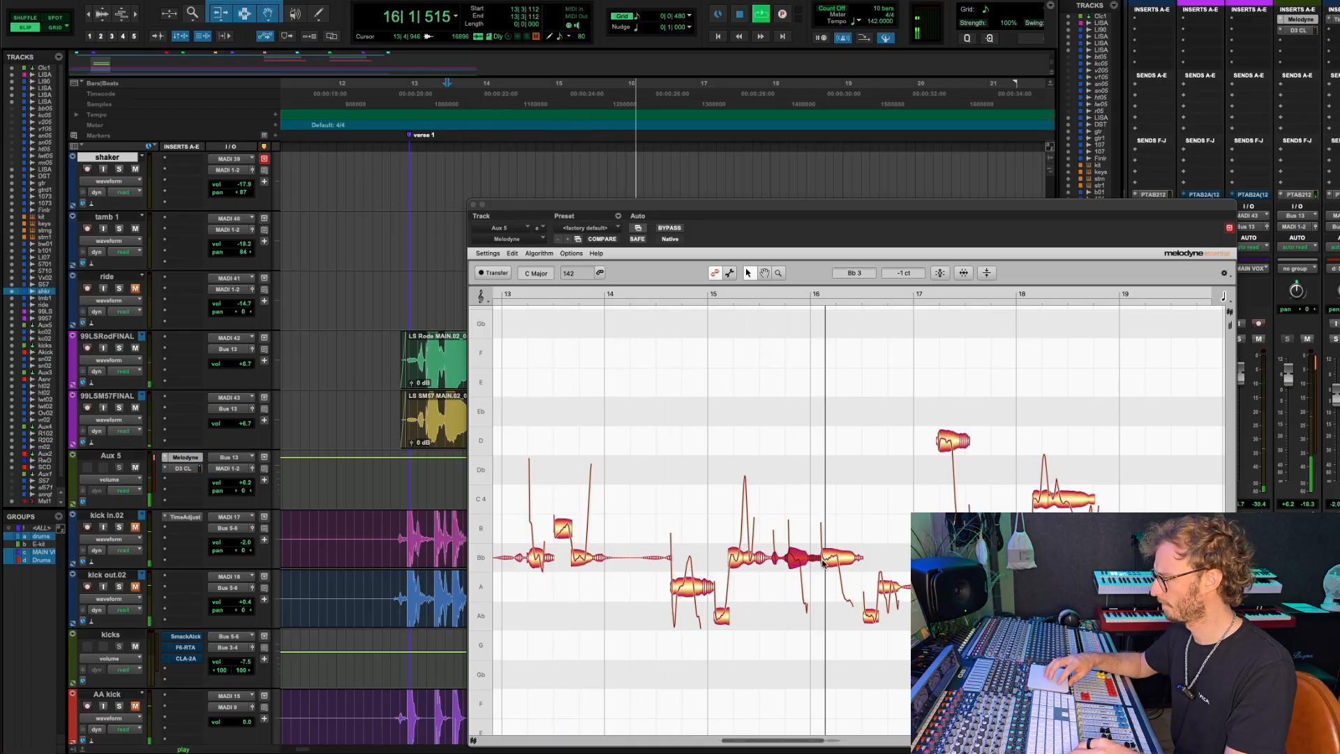
key(space)
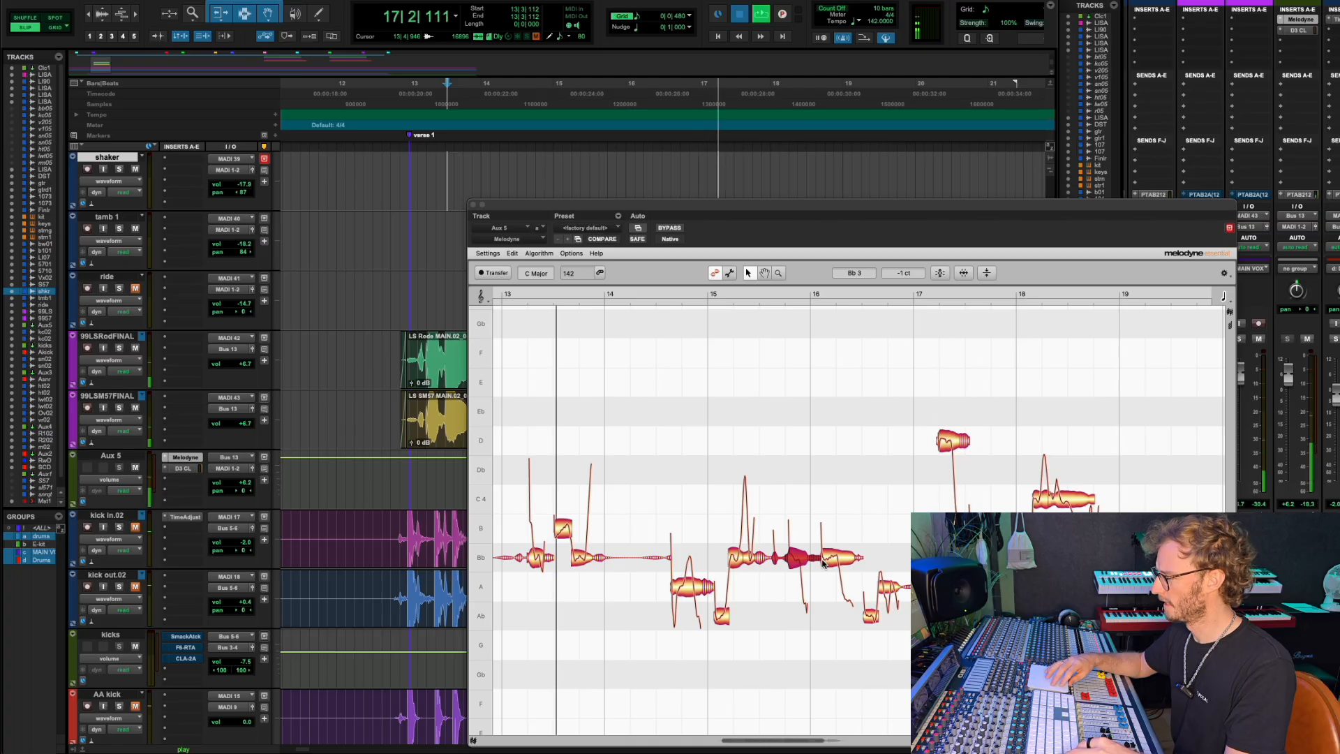
click(796, 528)
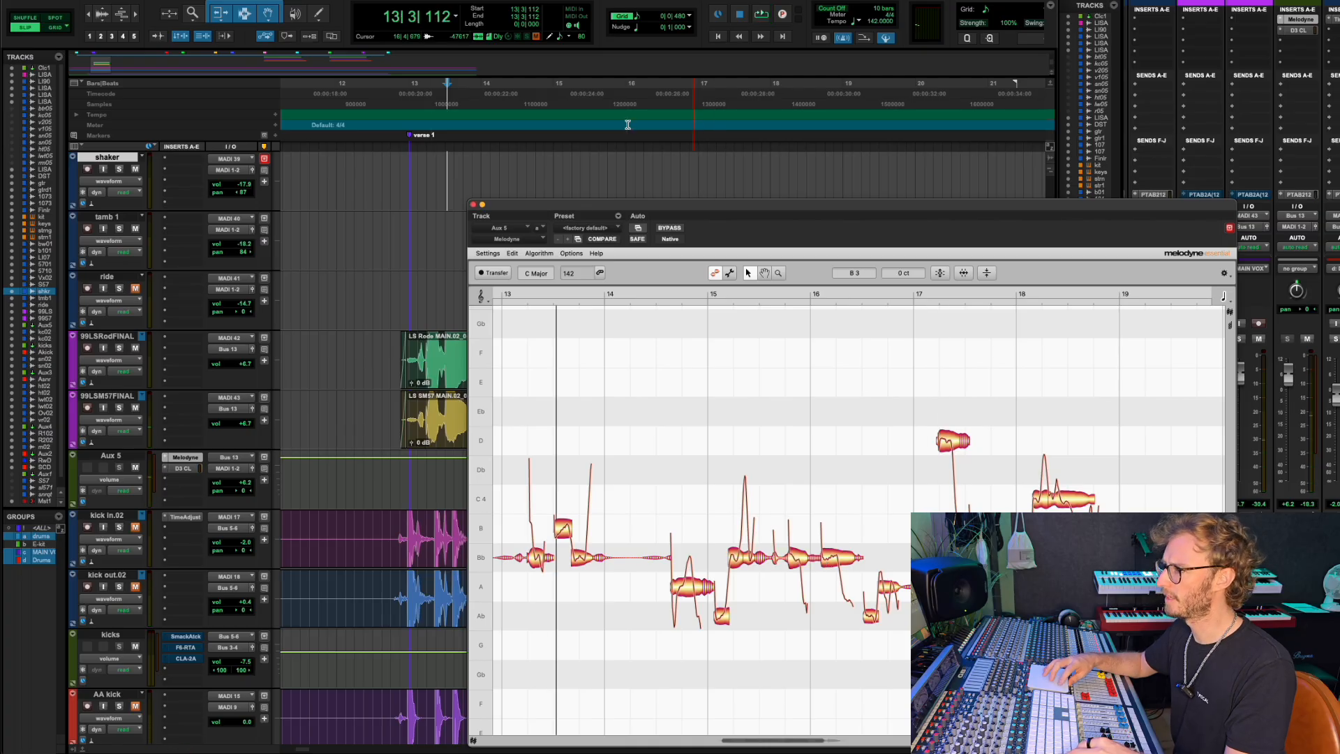
Audition from 15|4|539 and raise the note following the high D in bar 17 to C 4, snapped to pitch.
click(618, 88)
key(space)
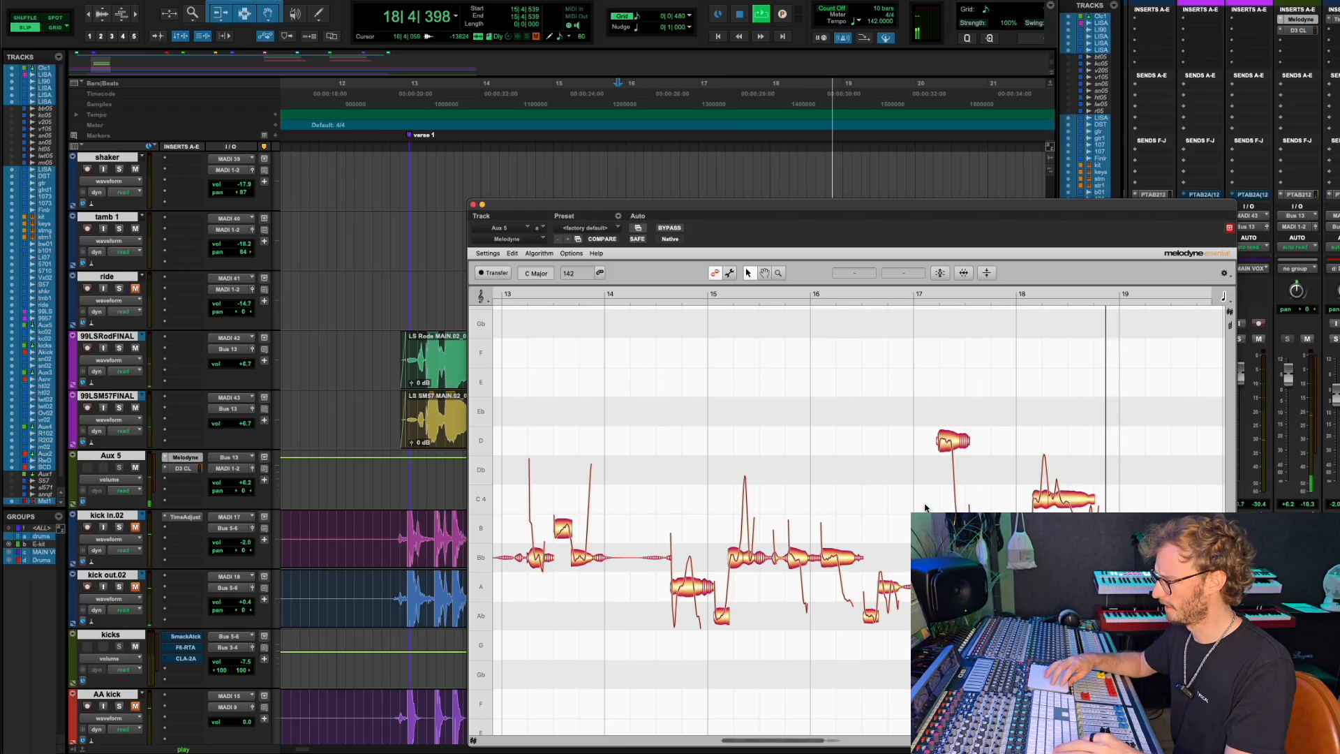
key(space)
drag(981, 528, 981, 520)
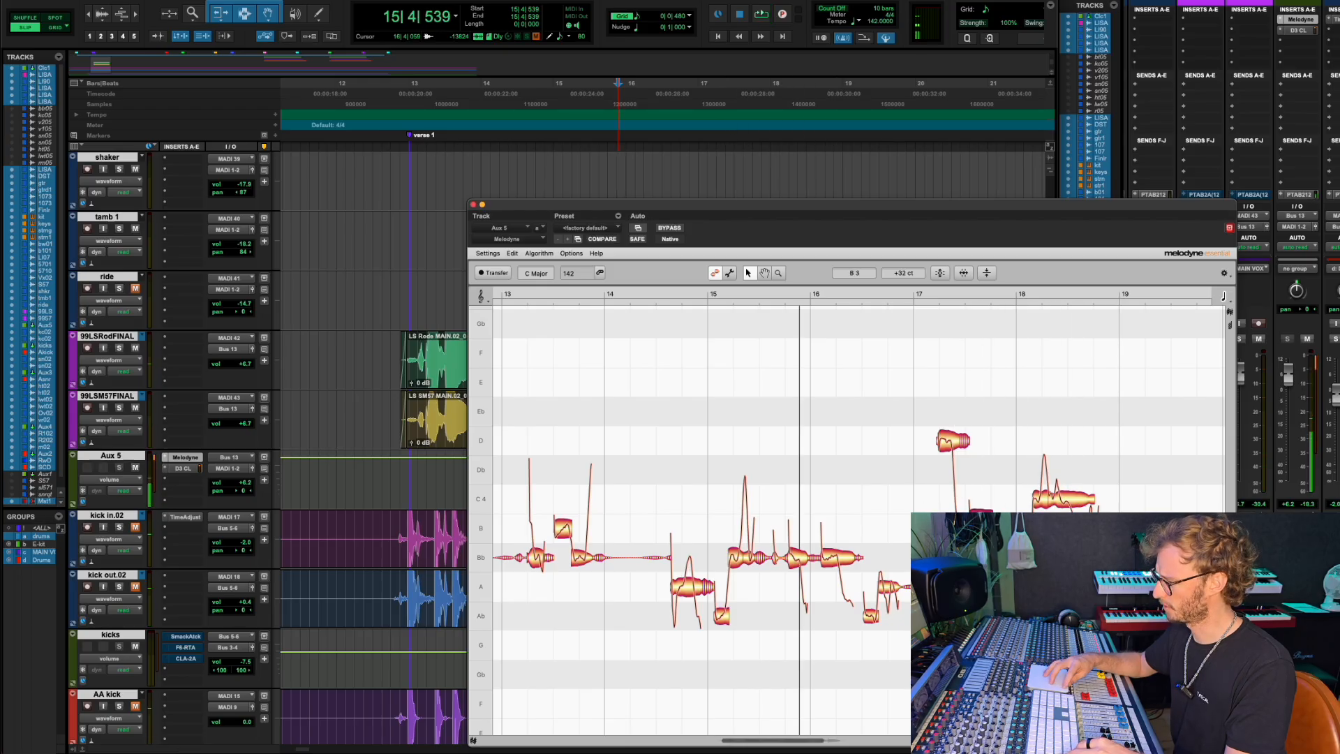
double_click(981, 504)
Play back the vocals from 15|4|539 to hear the raised C 4 note in bar 17.
key(space)
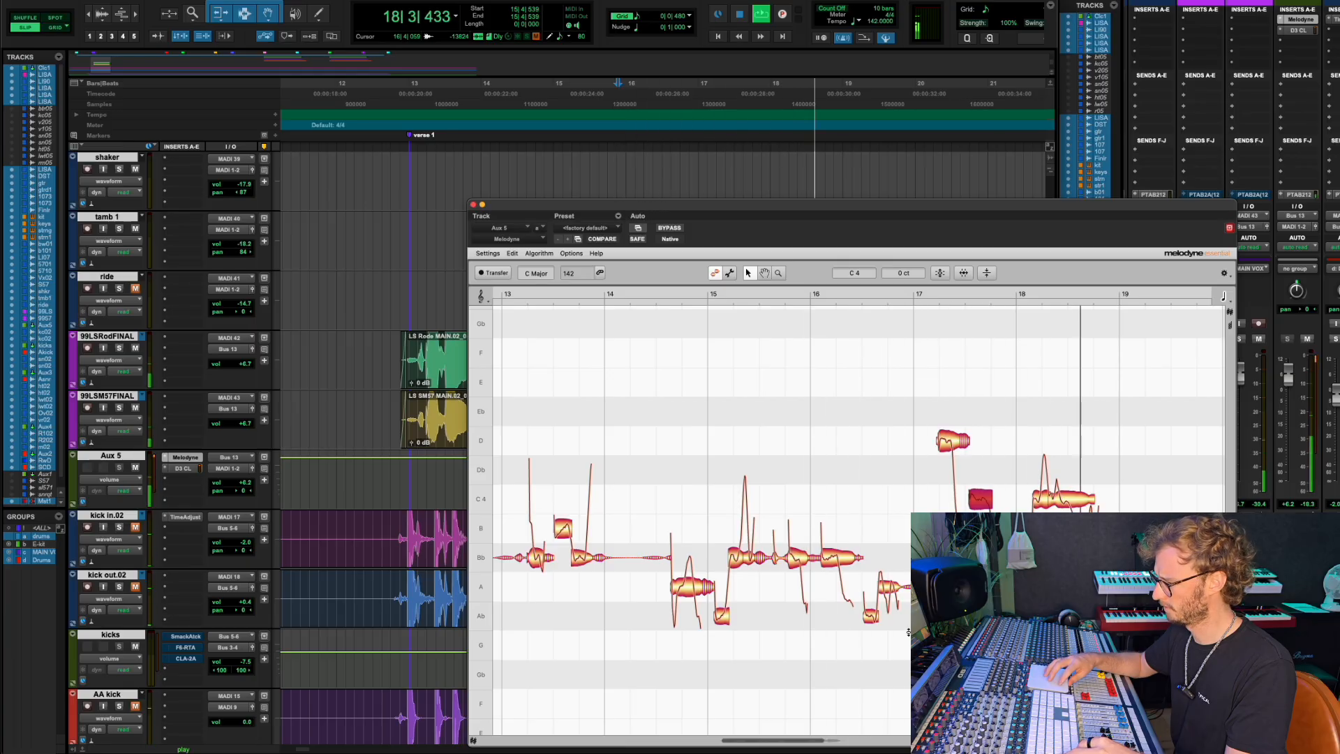
scroll(908, 633, down, 5)
scroll(909, 633, up, 2)
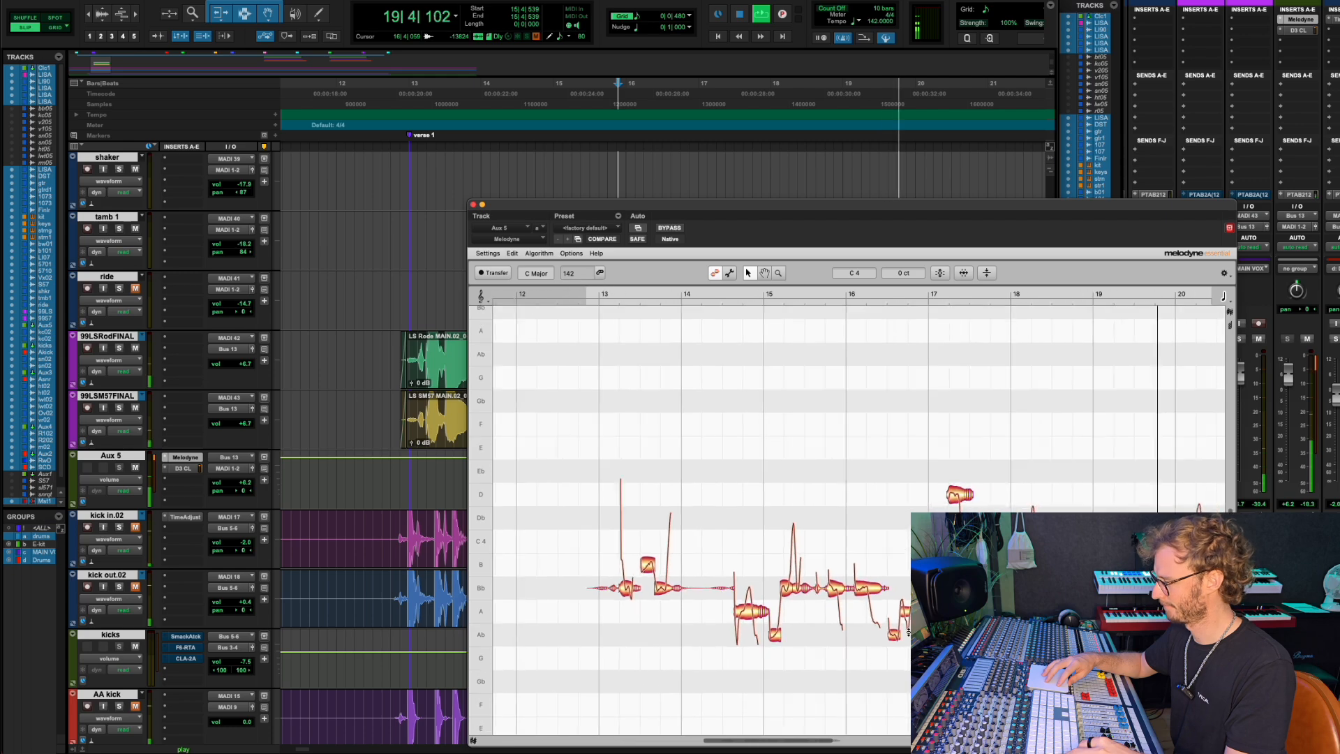
scroll(909, 633, down, 2)
key(space)
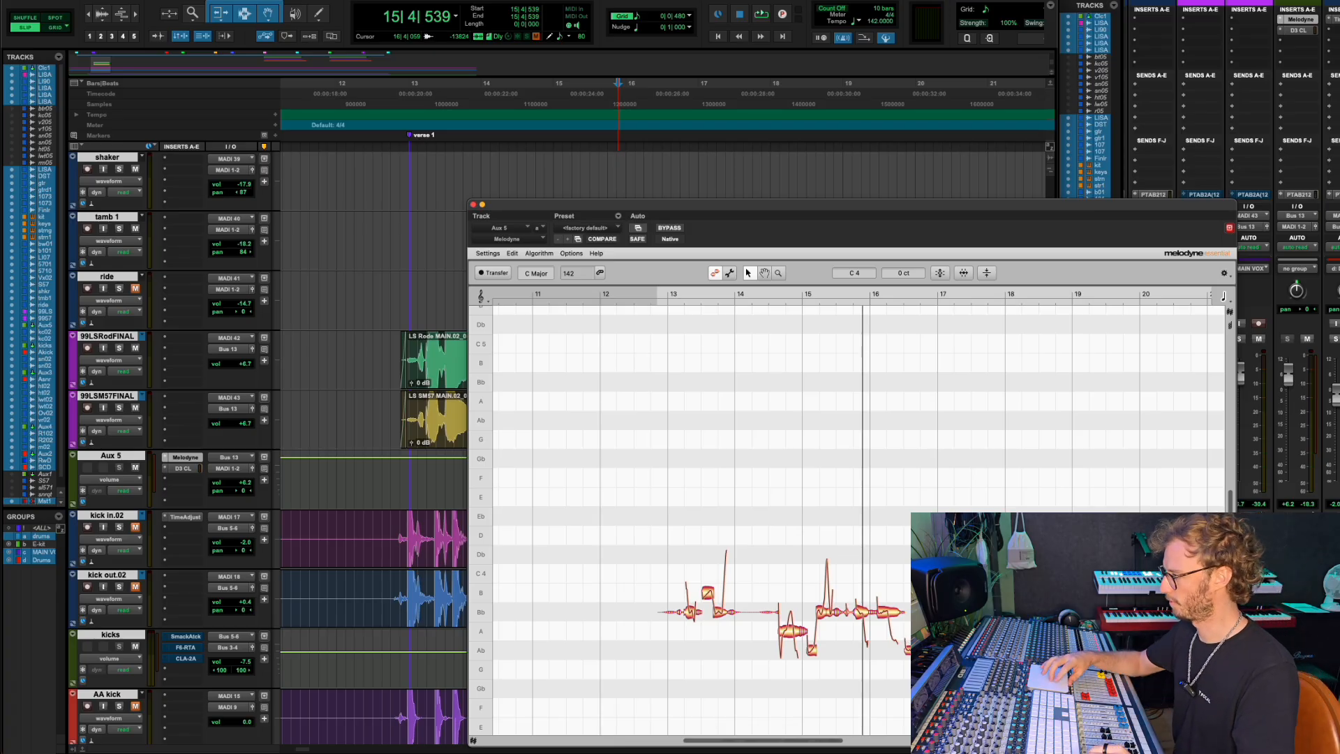
Examine the tuned notes and pitch curves between bars 15 and 18, checking the Ab 3 and A 3 notes late in bar 16.
scroll(851, 520, down, 3)
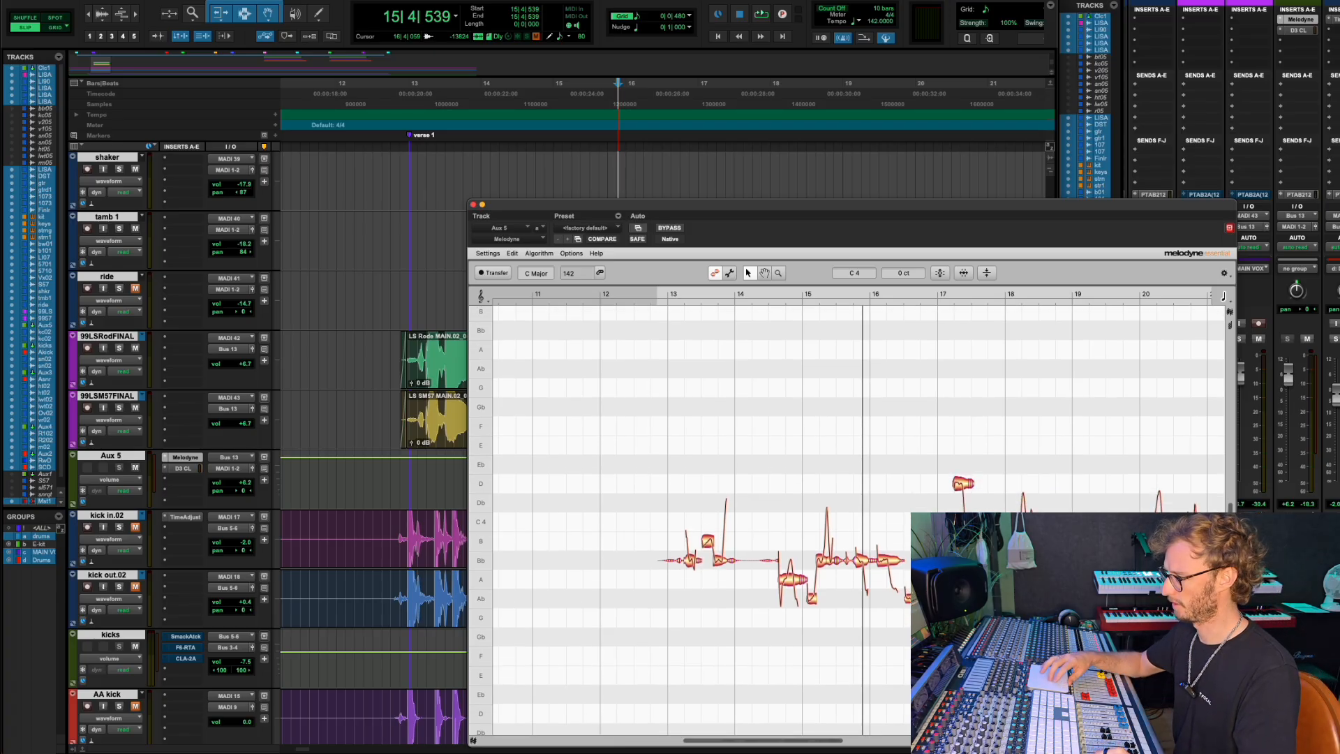
scroll(784, 739, right, 3)
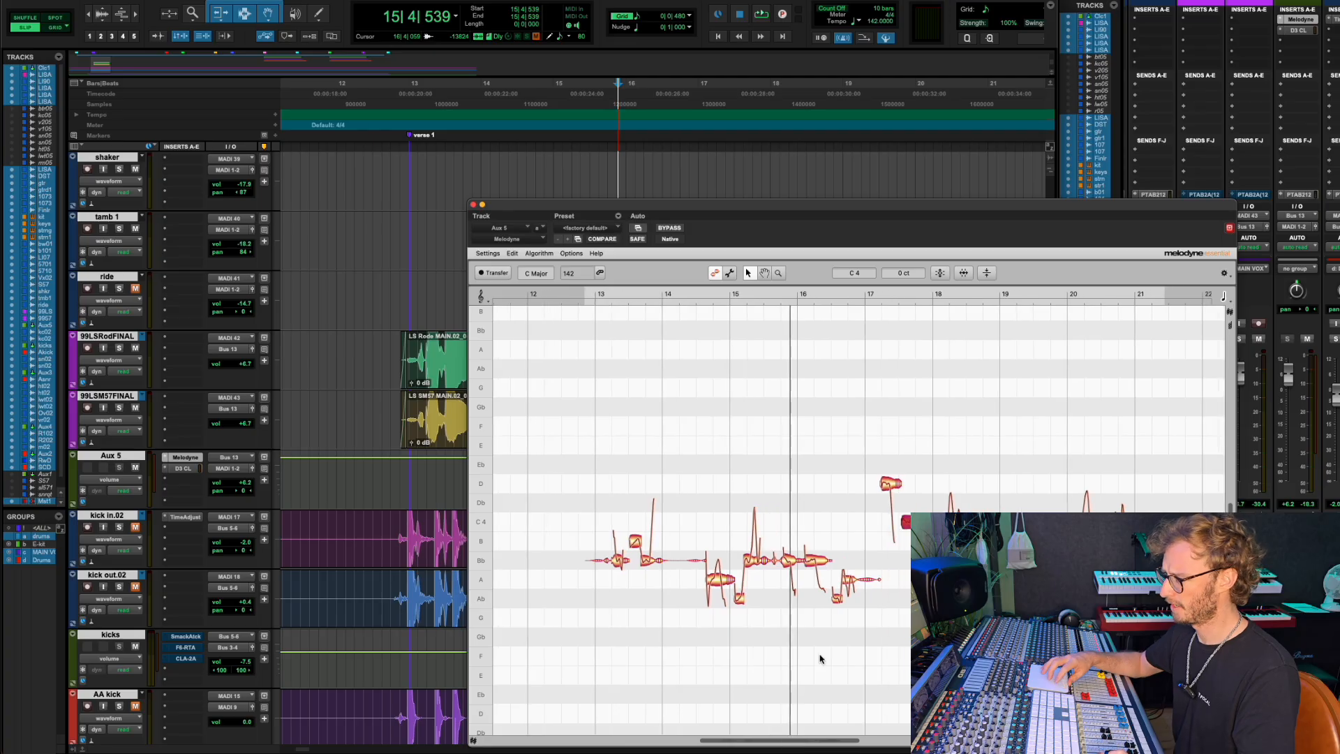
scroll(850, 599, up, 3)
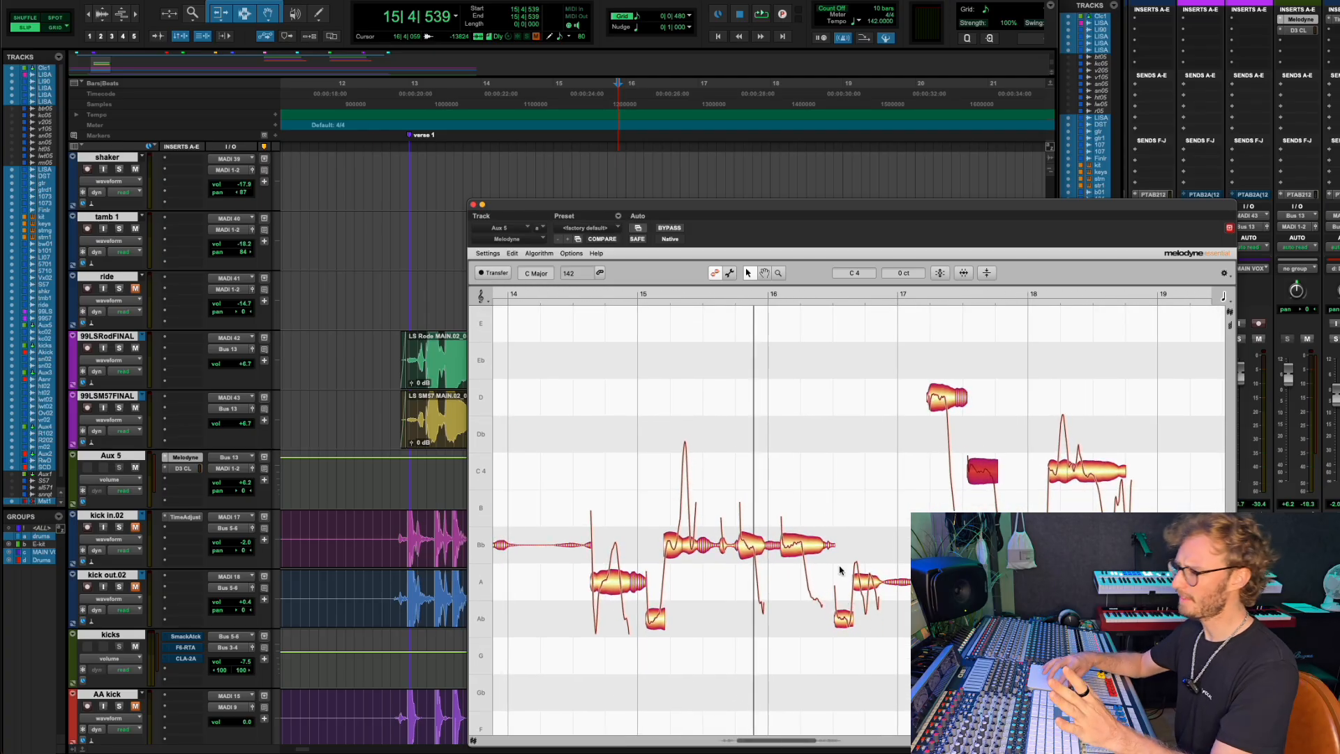
click(795, 551)
click(843, 621)
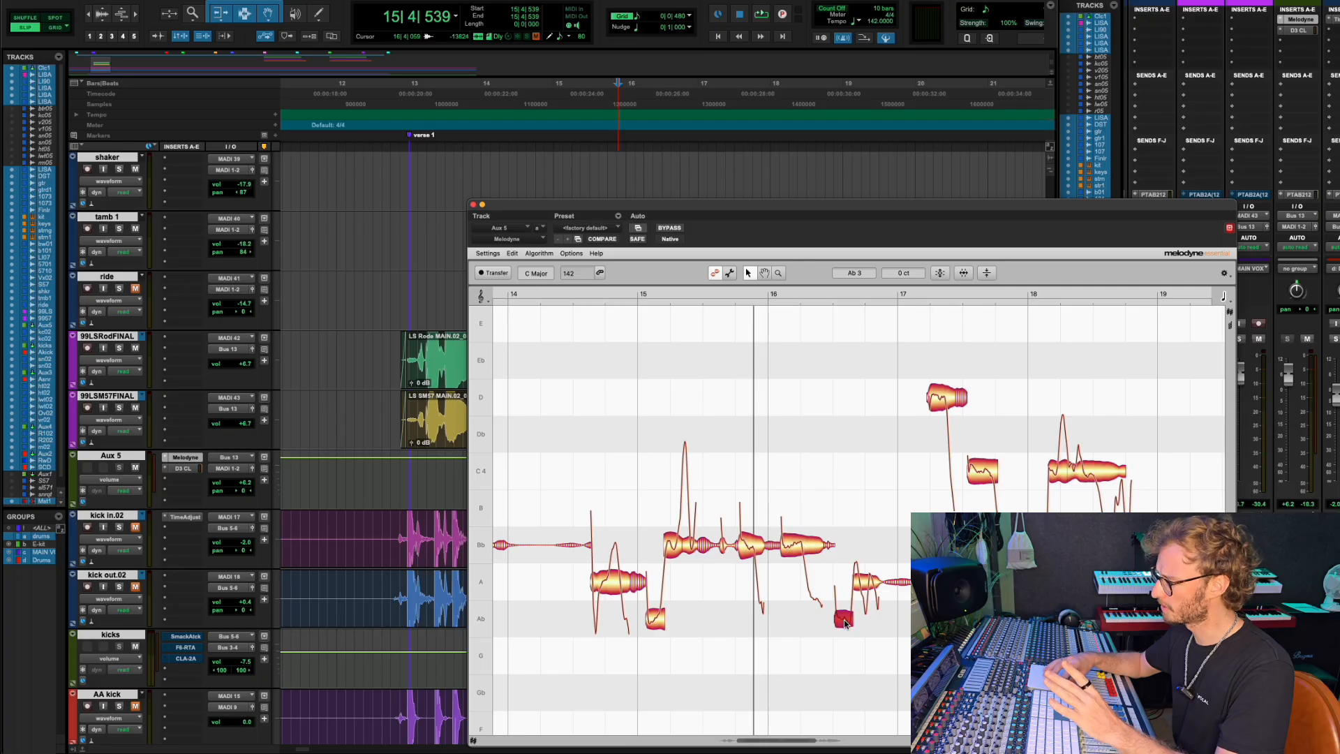
click(868, 583)
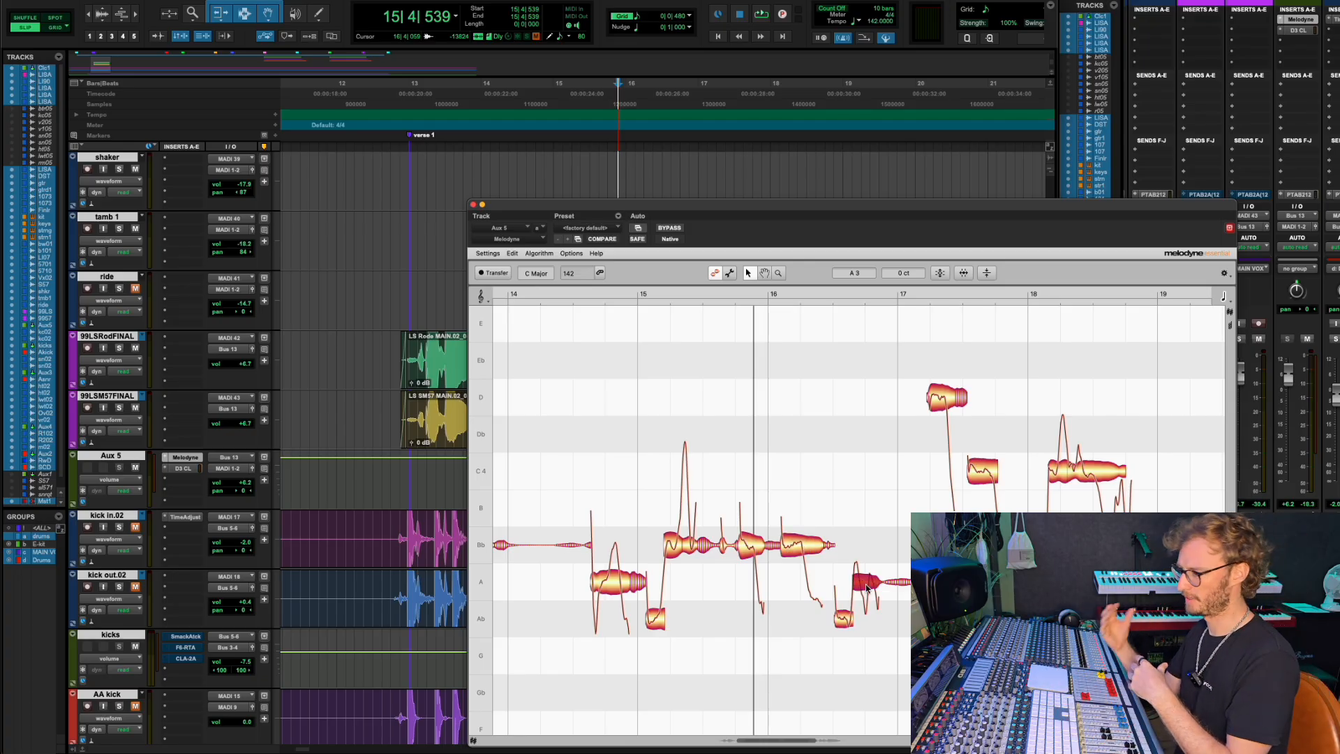
scroll(867, 586, up, 5)
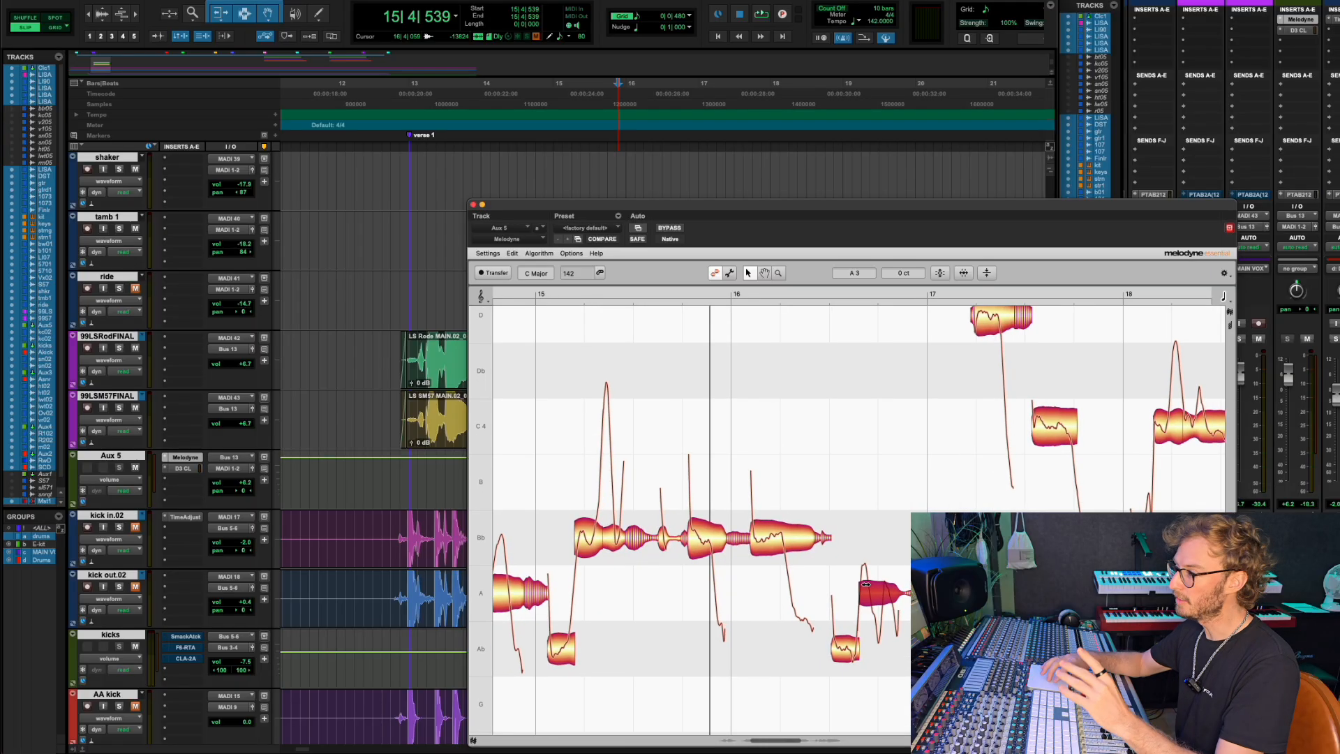
scroll(868, 586, down, 3)
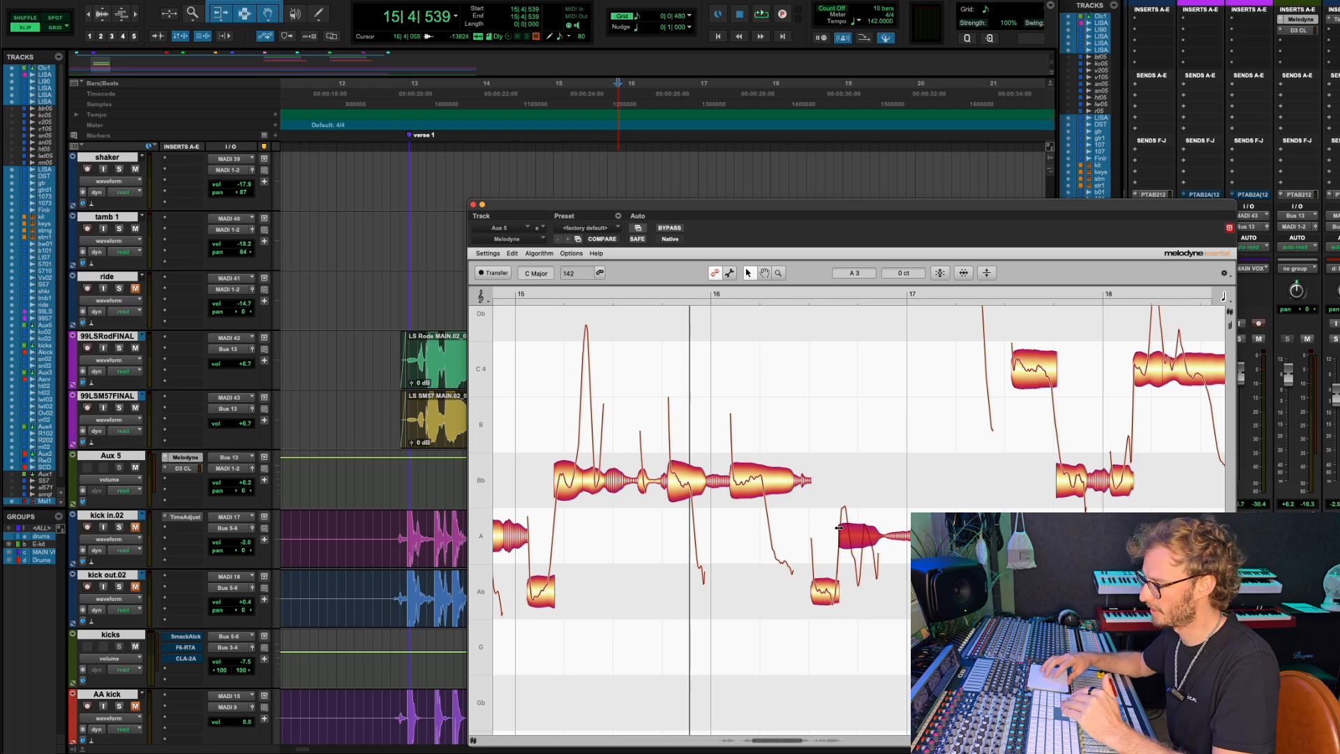
Lower the A 3 note late in bar 16 to Ab 3, fine-tuned to +17 ct.
scroll(824, 630, up, 3)
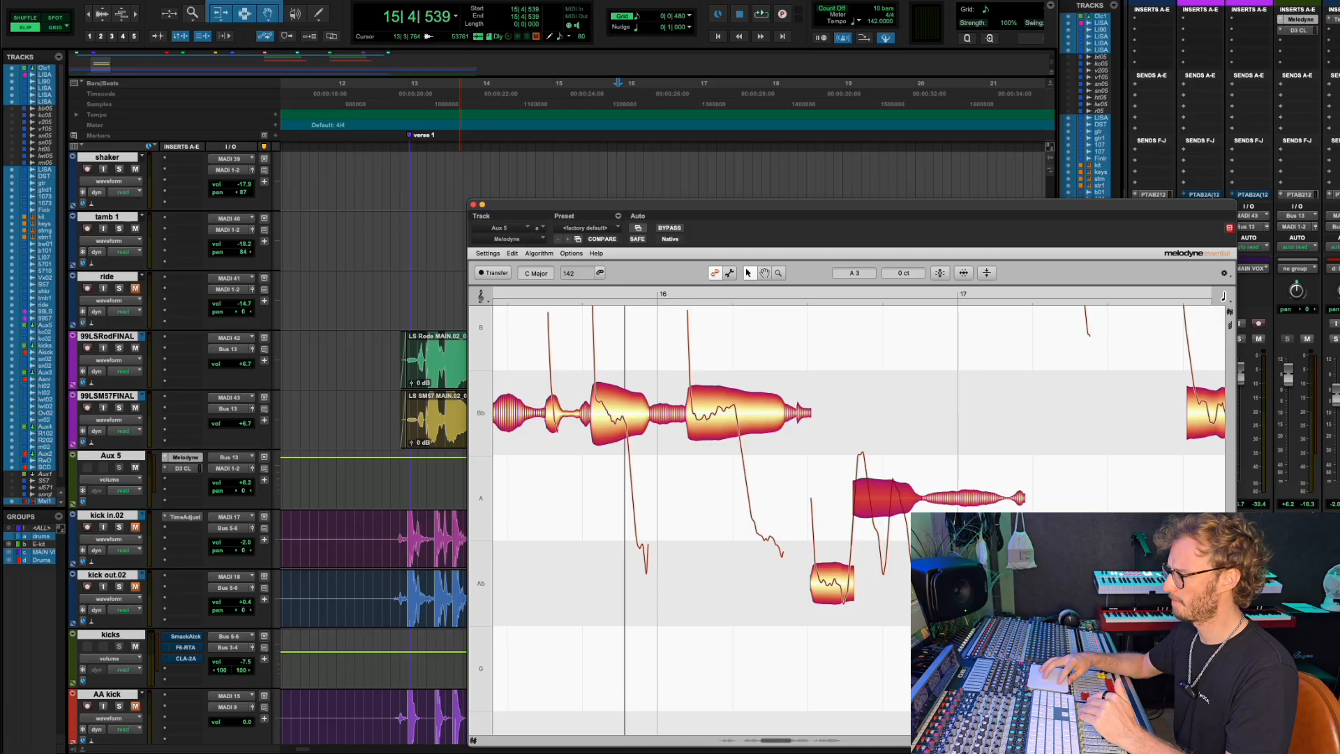
scroll(959, 599, down, 5)
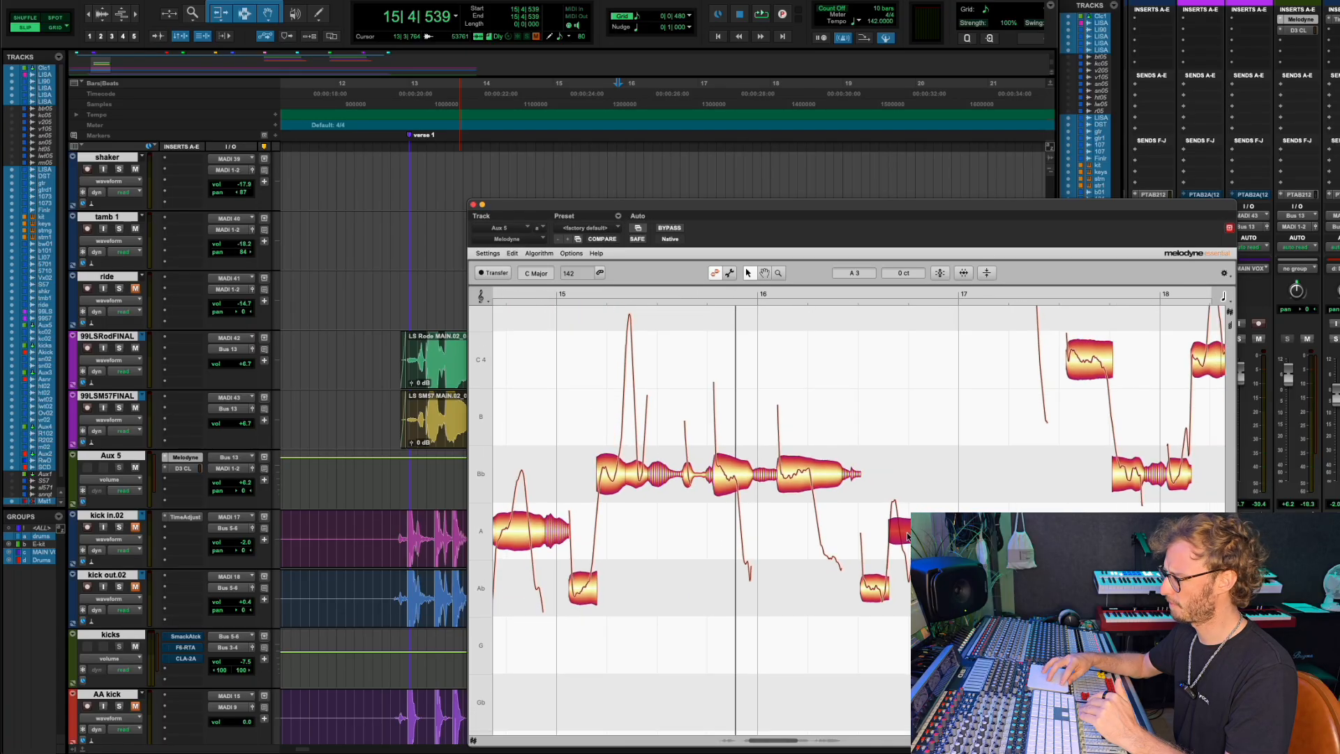
drag(902, 534, 907, 585)
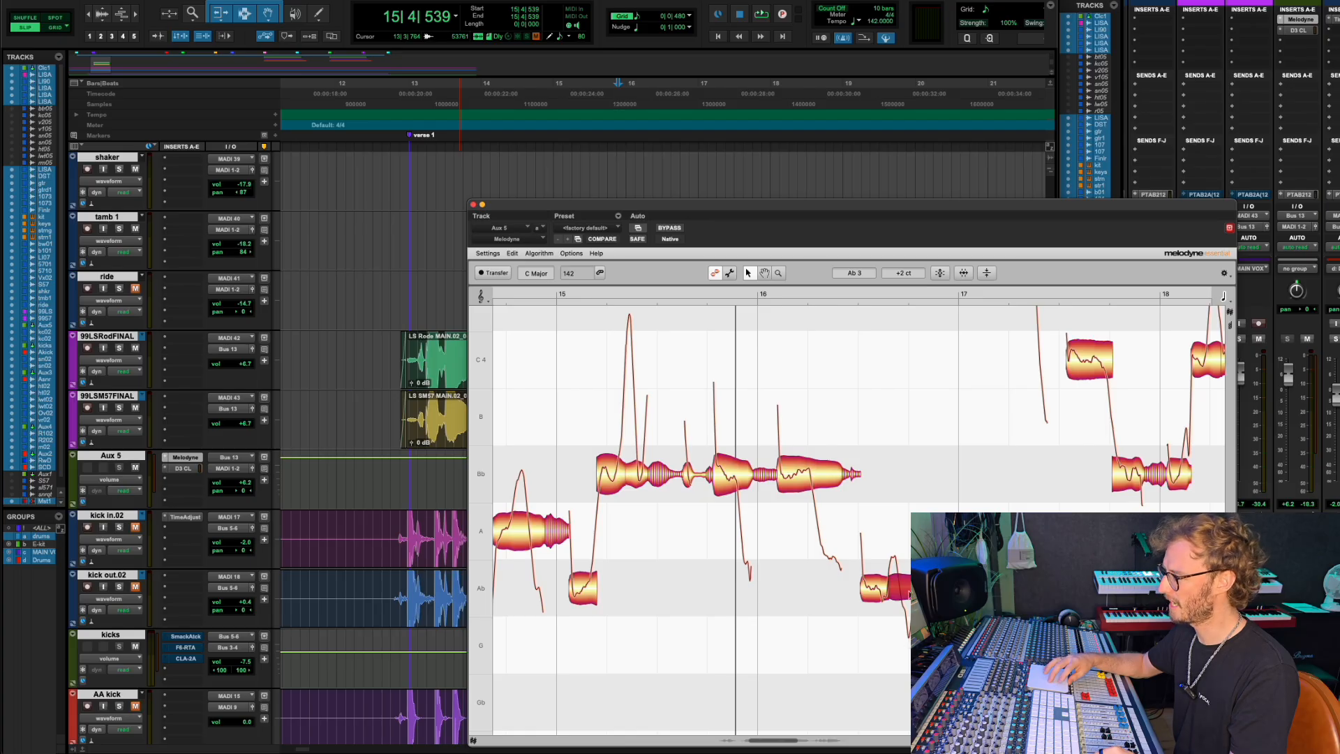
drag(909, 590, 907, 580)
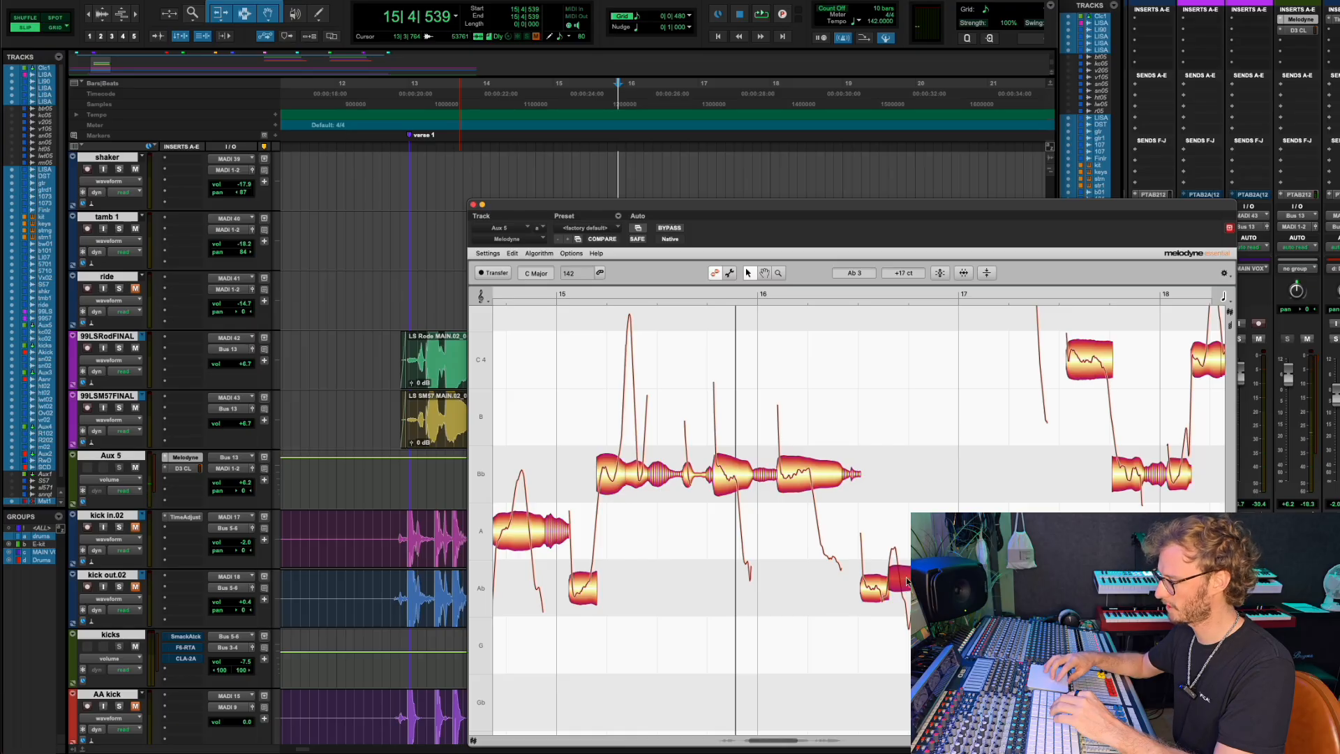
Audition the lowered note from 15|3|032, once in the full mix and once with both vocal tracks soloed.
scroll(951, 617, down, 5)
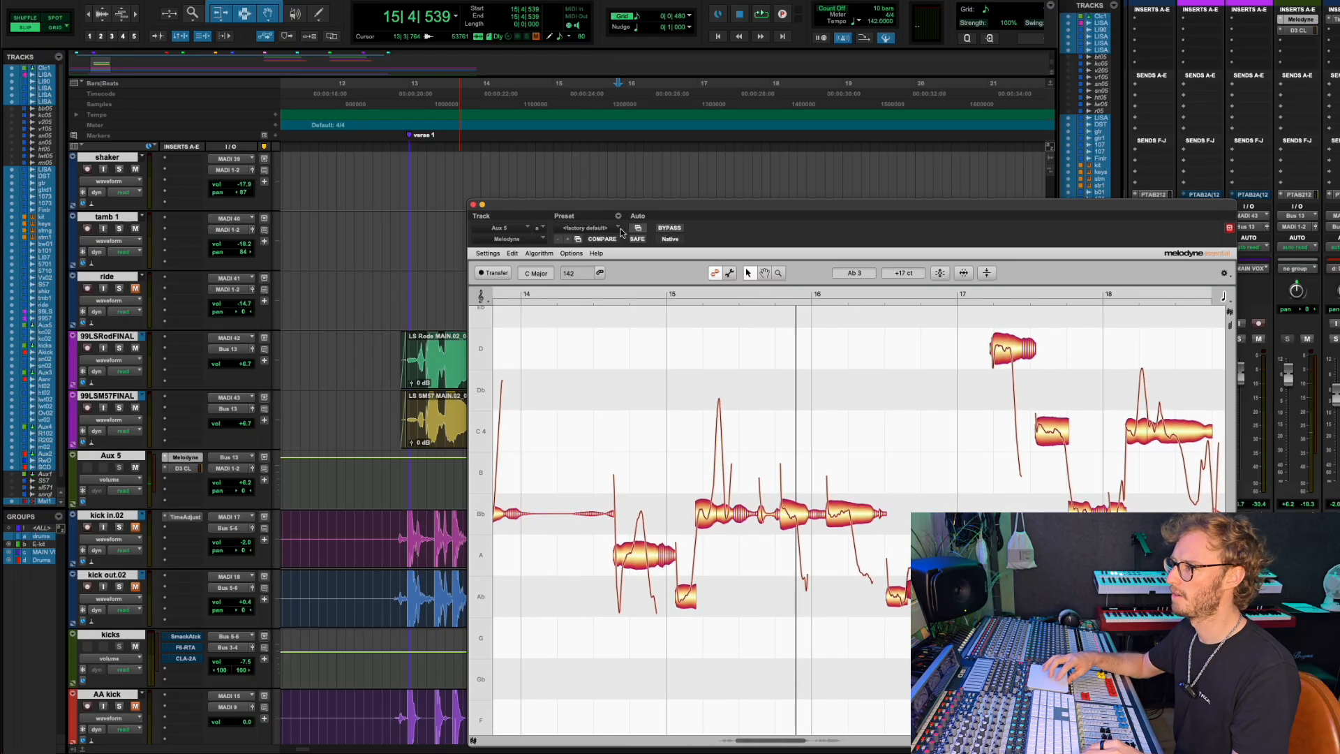
click(591, 171)
key(space)
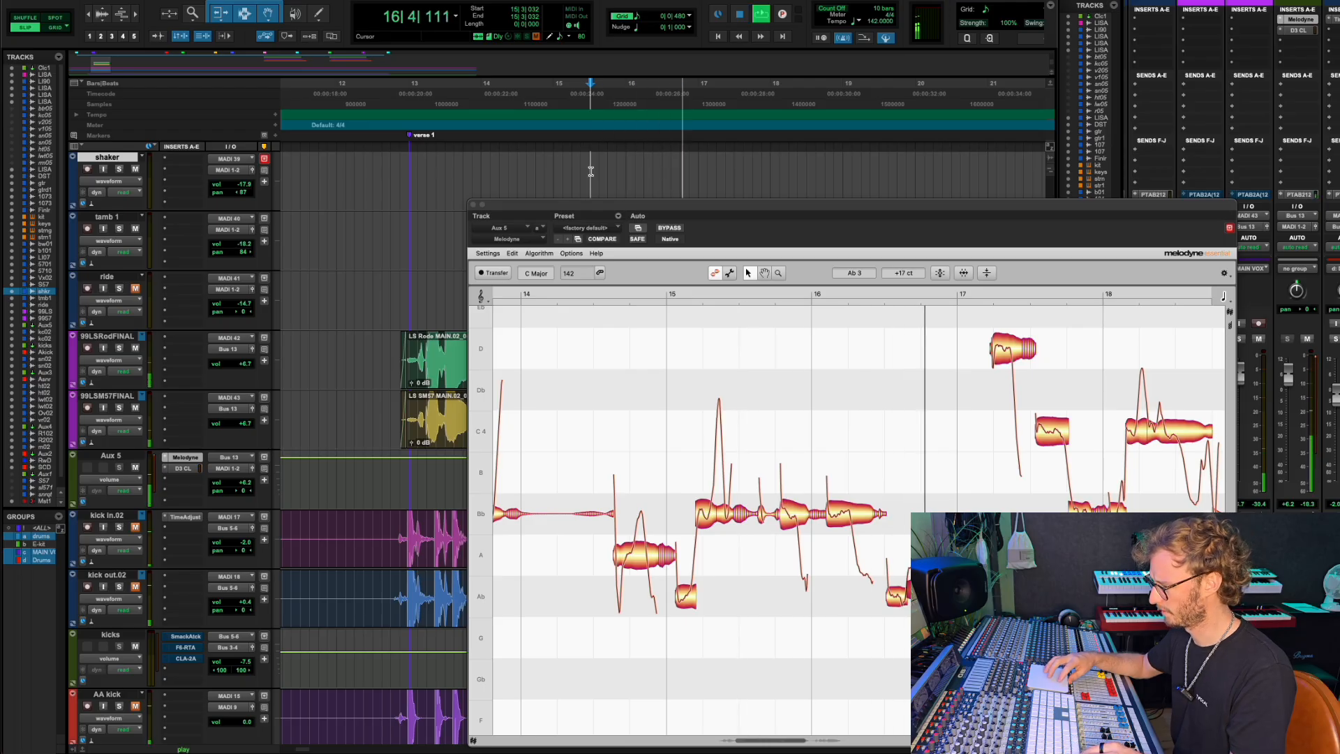
key(space)
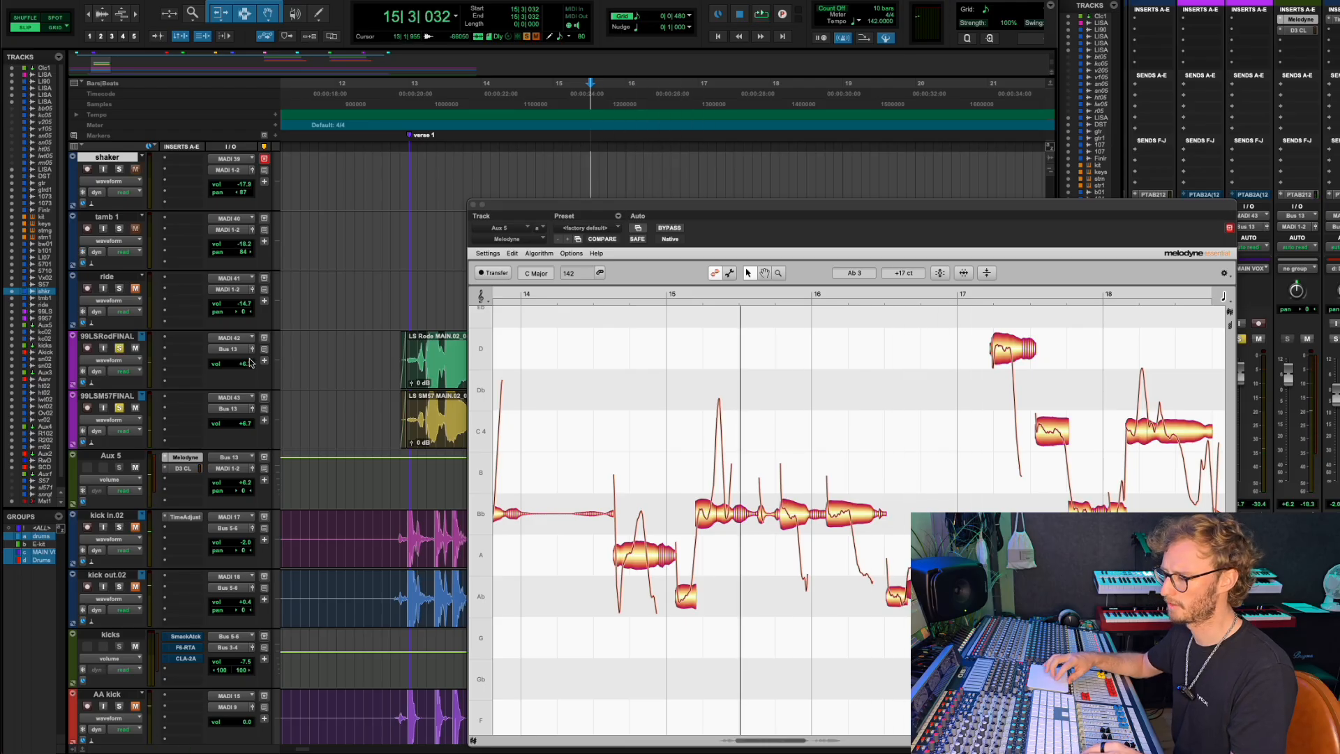
key(space)
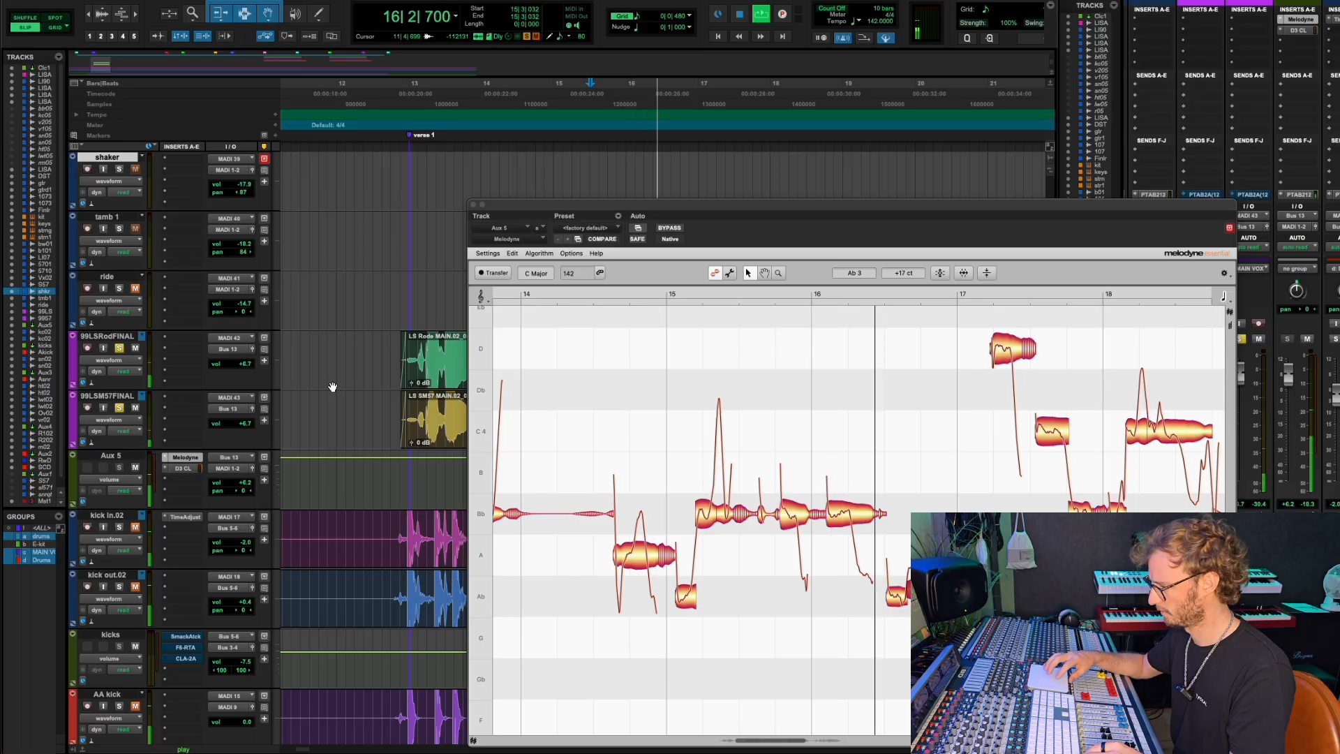
key(space)
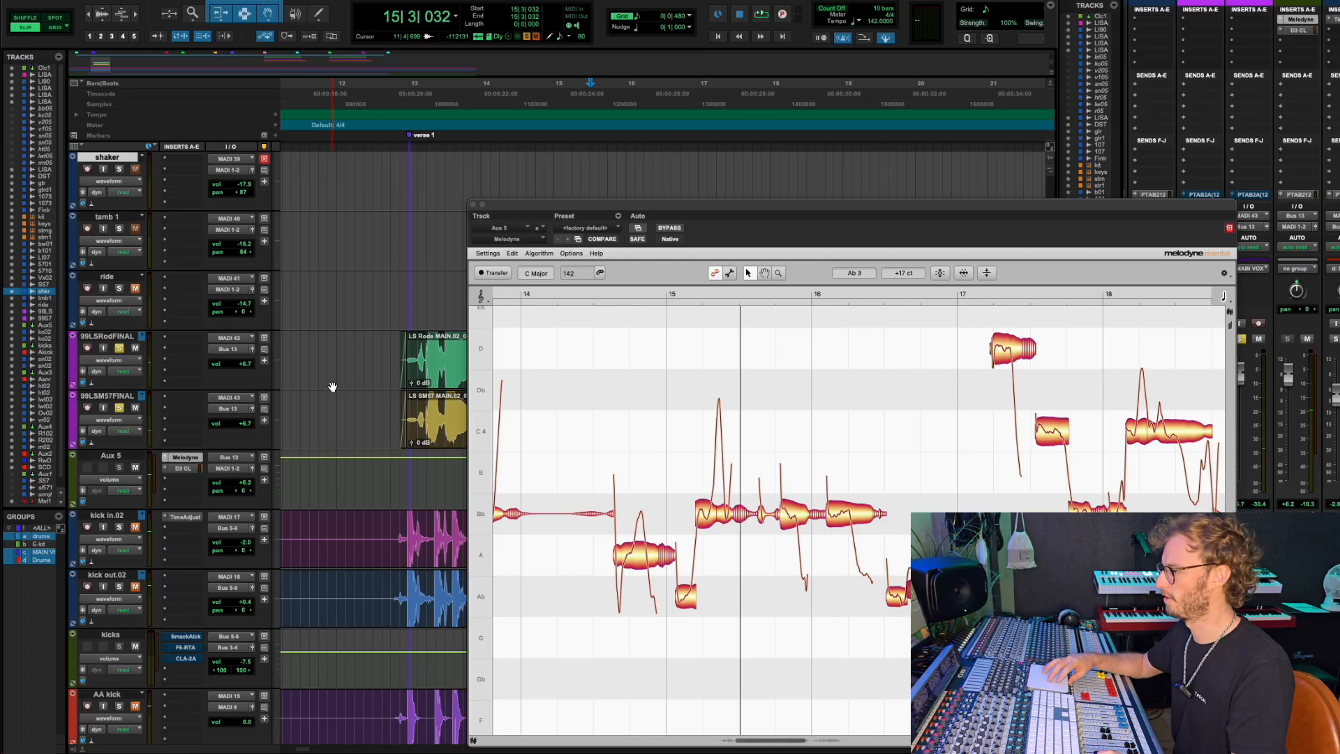
Play back the soloed vocal tracks from 12|4|578 into bar 20, following the notes in the Melodyne editor.
click(119, 408)
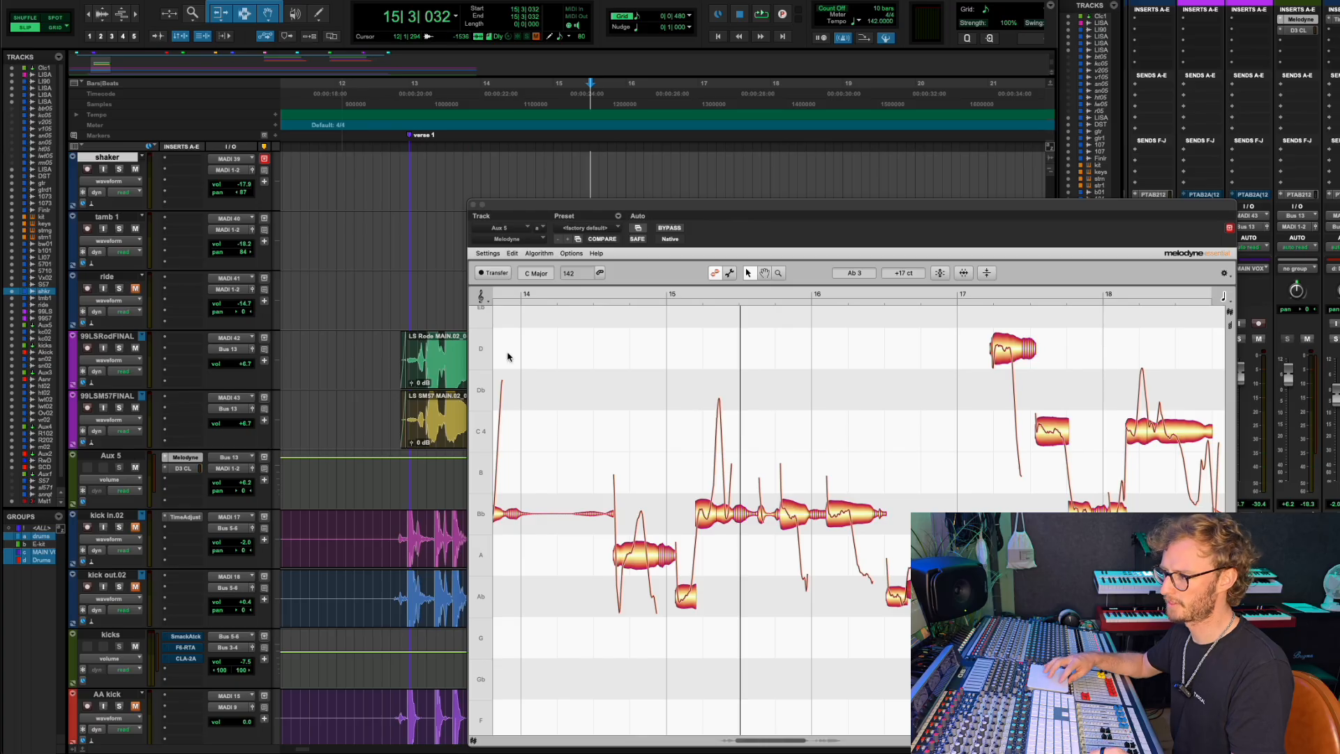
click(402, 291)
click(119, 409)
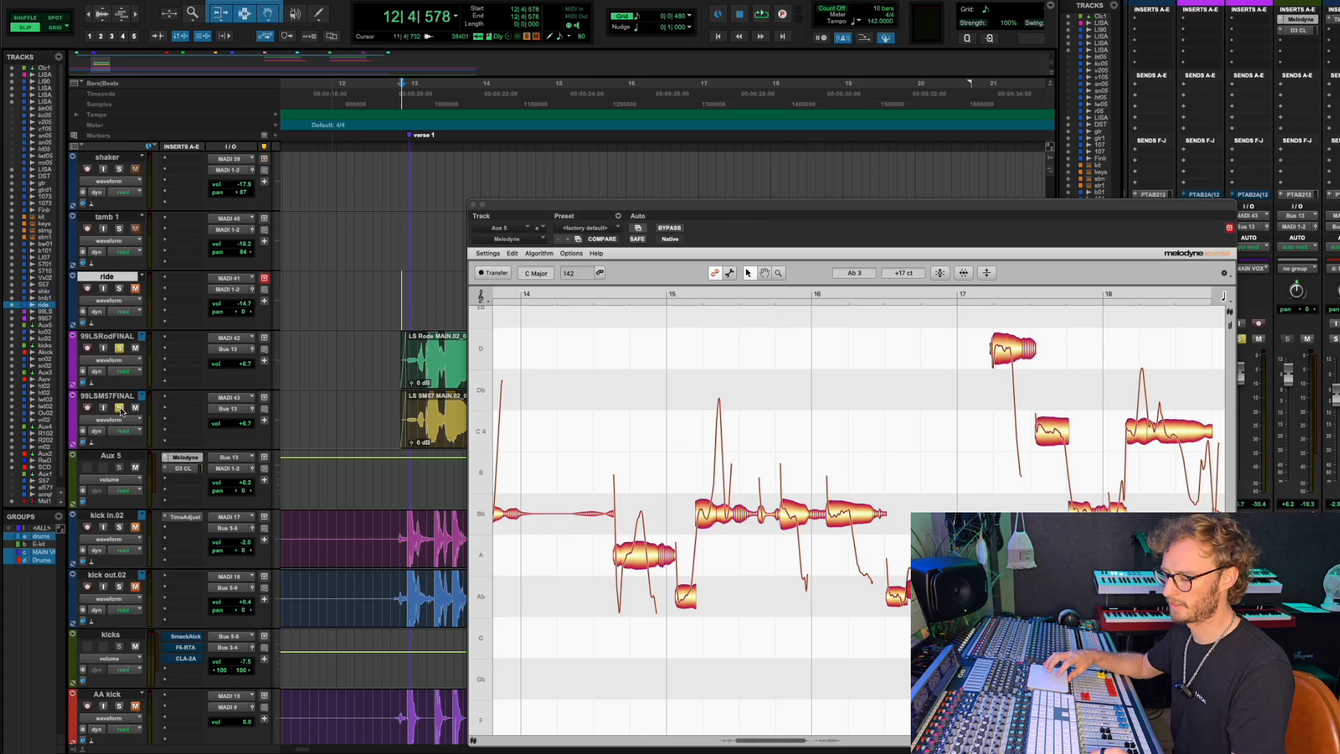
scroll(771, 488, left, 1)
key(space)
scroll(771, 488, down, 5)
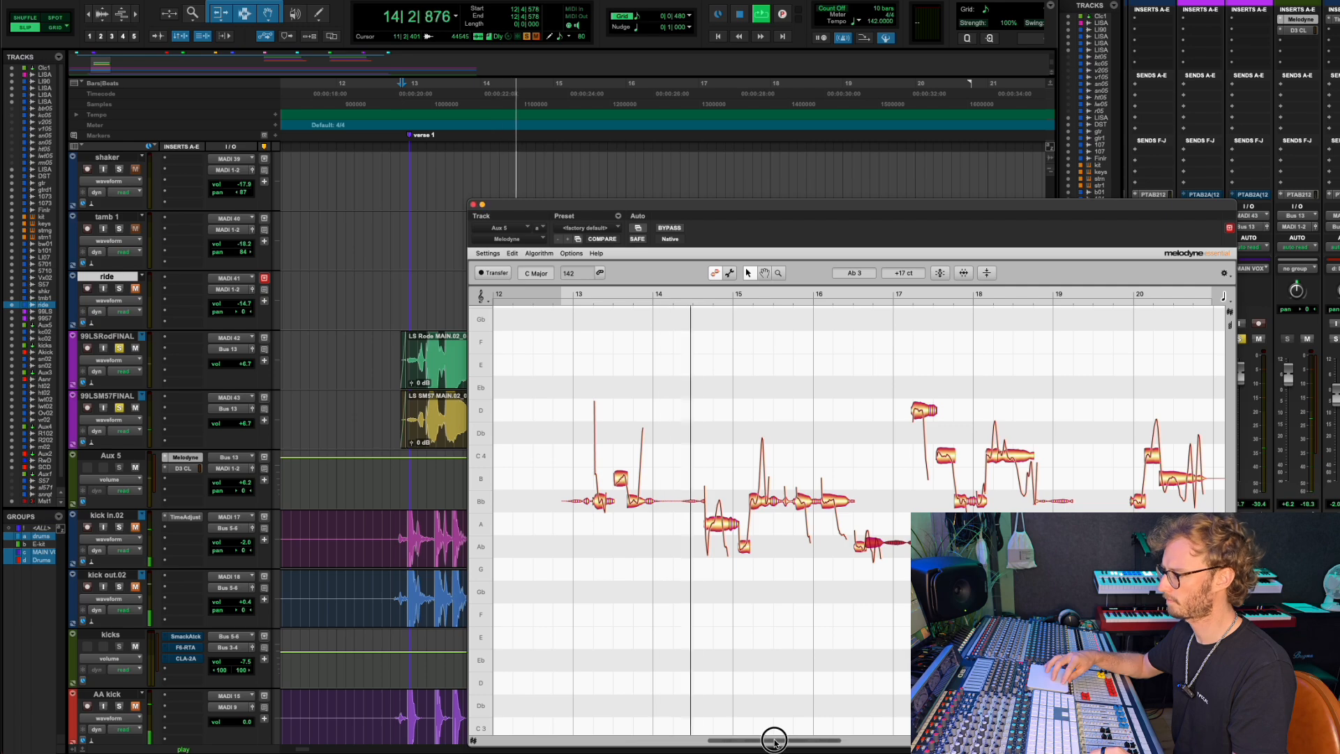
drag(773, 740, 779, 740)
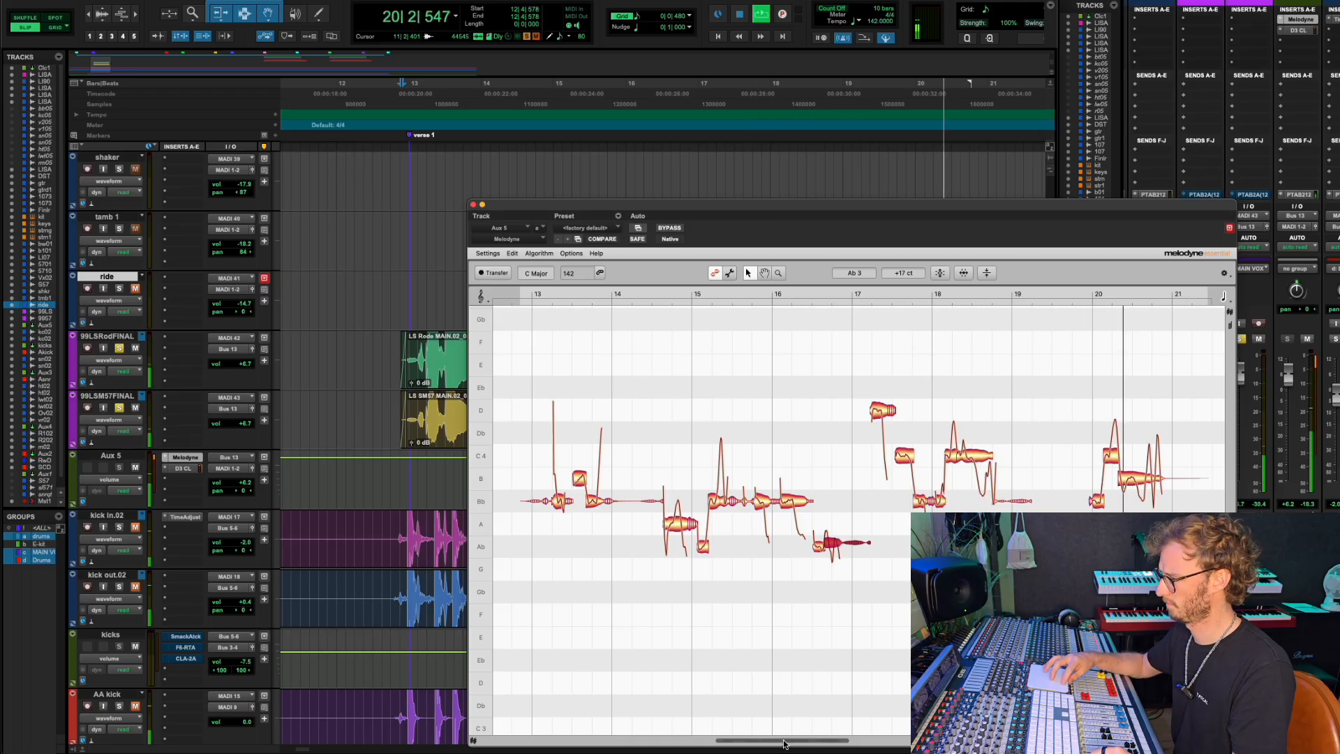
key(space)
mouse_move(783, 740)
mouse_down()
mouse_move(752, 740)
mouse_move(782, 740)
mouse_up()
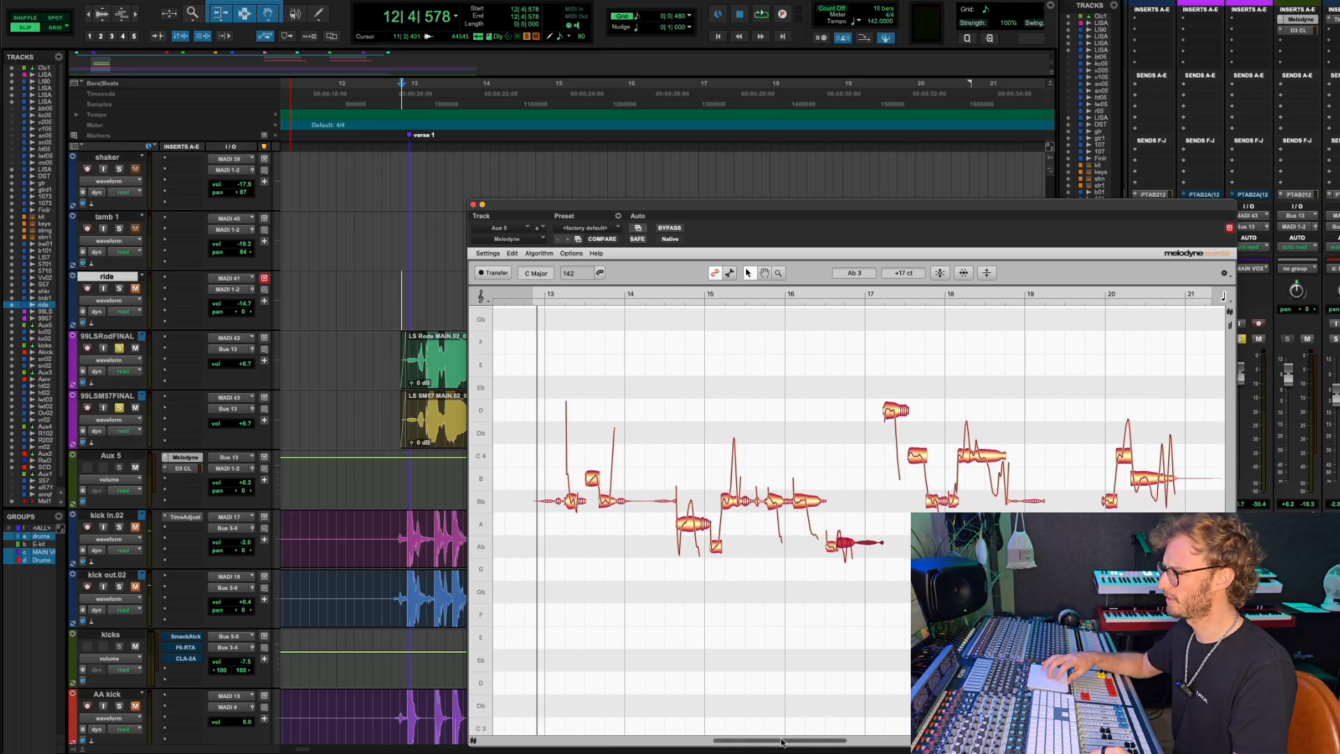
Raise the high D note in bar 17 to Eb 4 and play back the phrase from 12|4|578.
drag(894, 412, 894, 386)
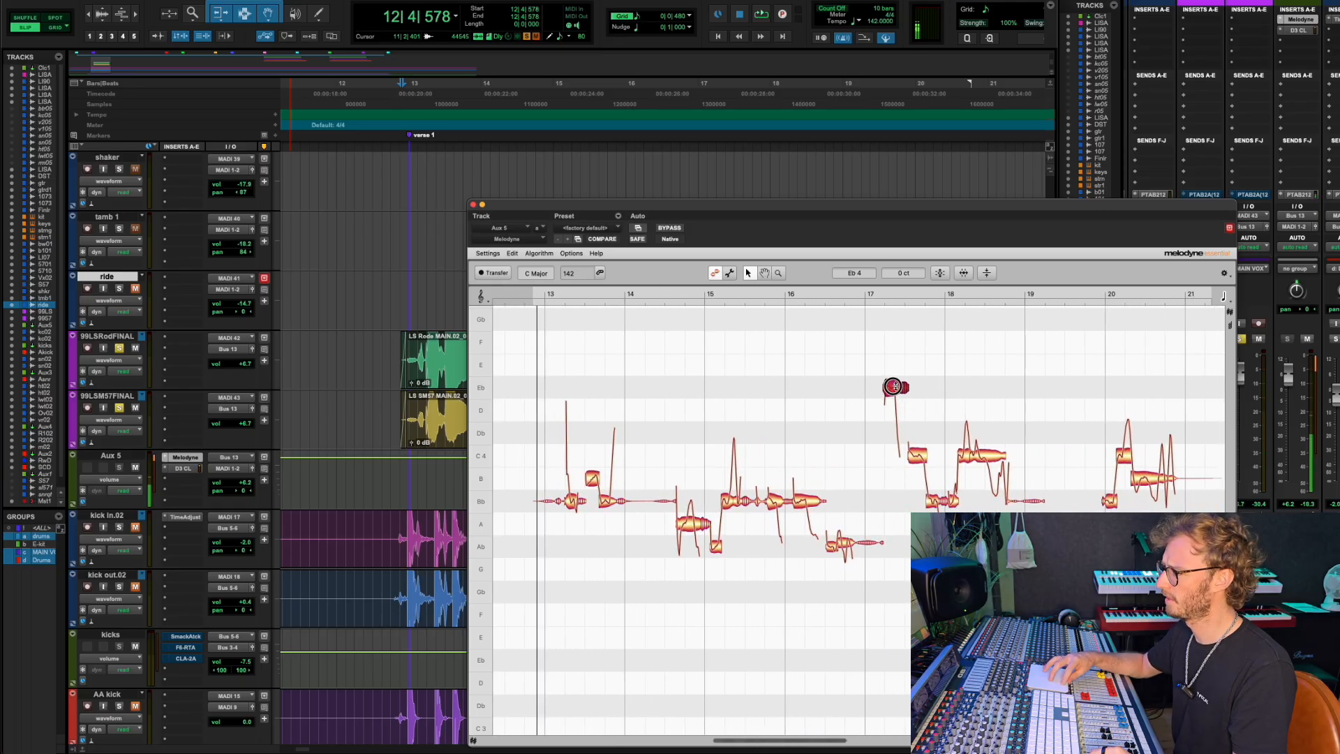
key(space)
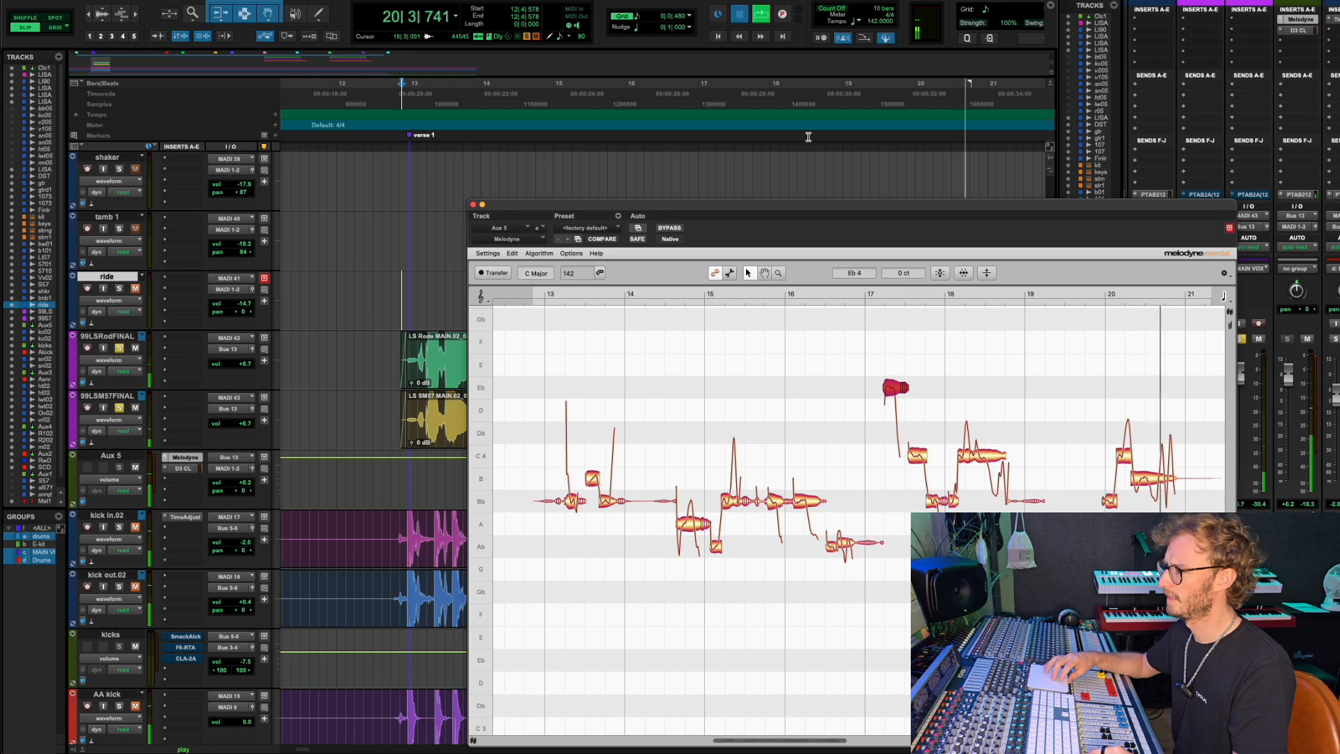
key(space)
Unsolo the vocal tracks and audition the raised bar 17 note in the mix from 16|2|870 and 16|3|041.
click(669, 159)
click(660, 110)
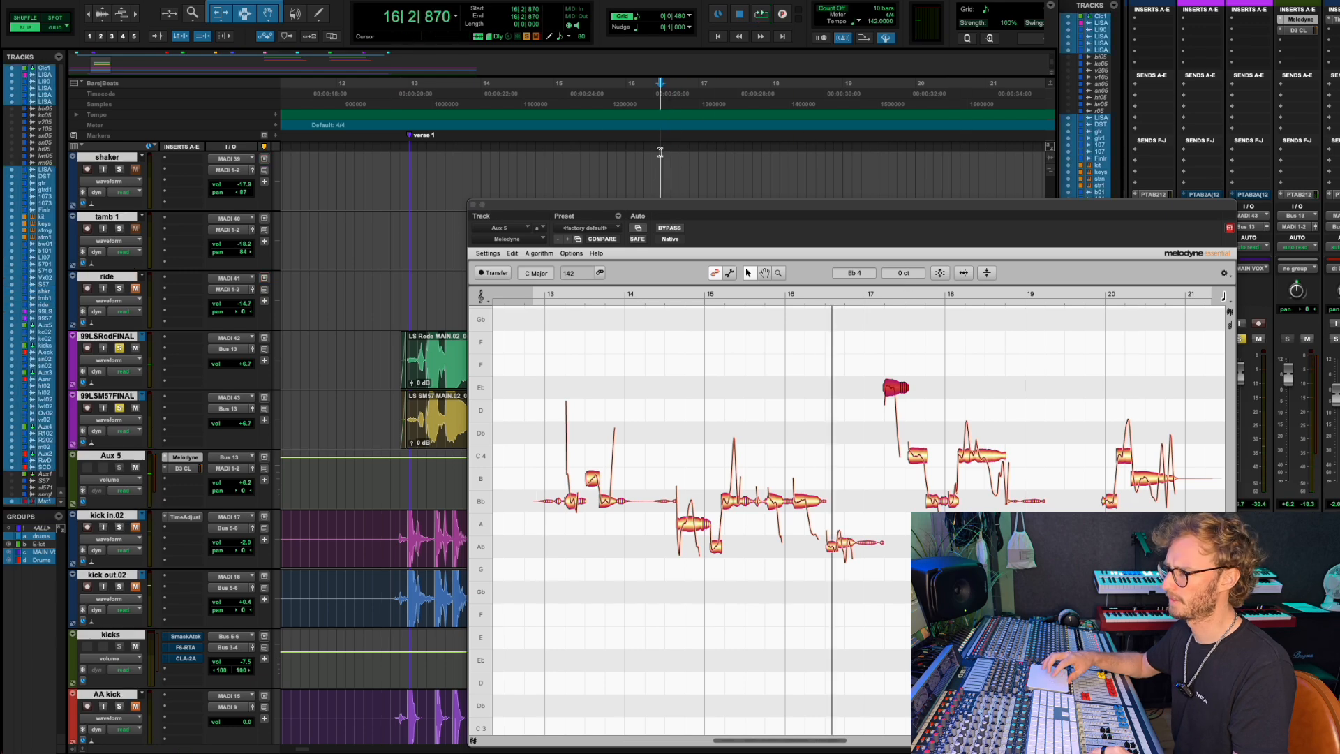
click(118, 352)
key(space)
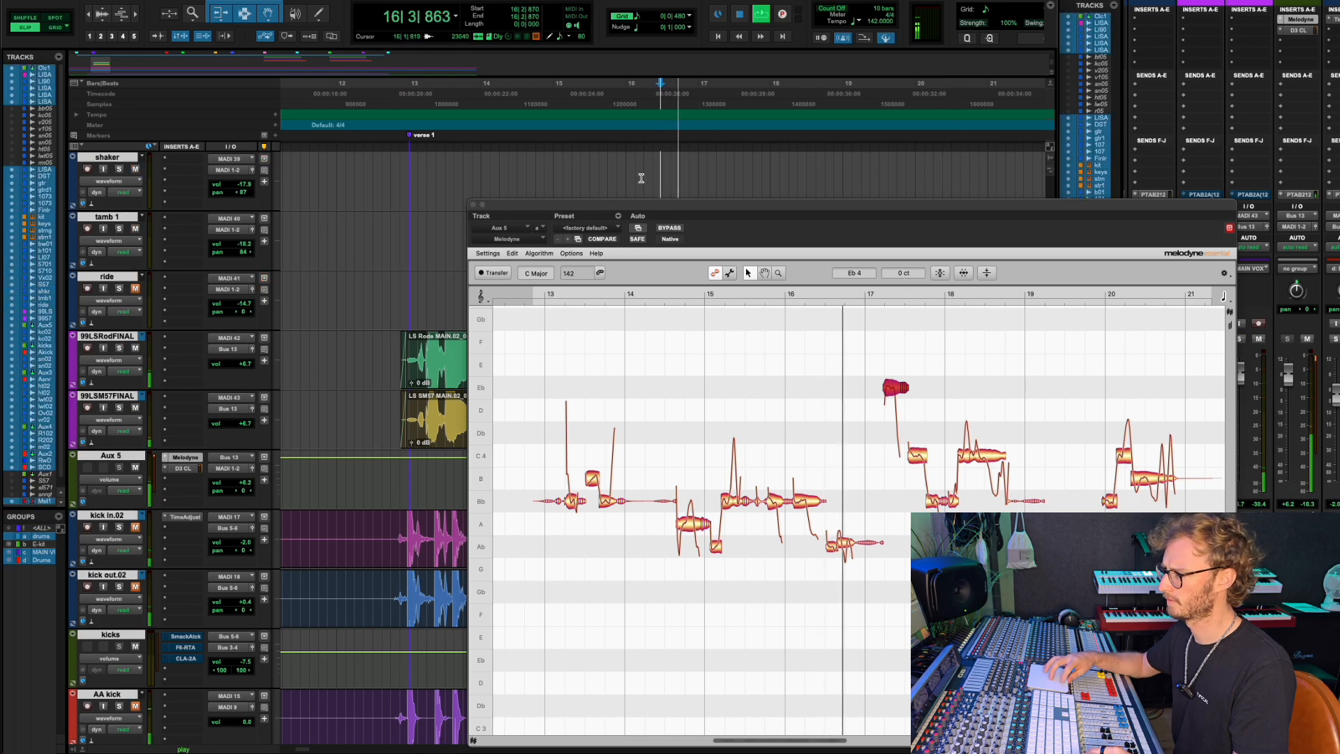
click(663, 171)
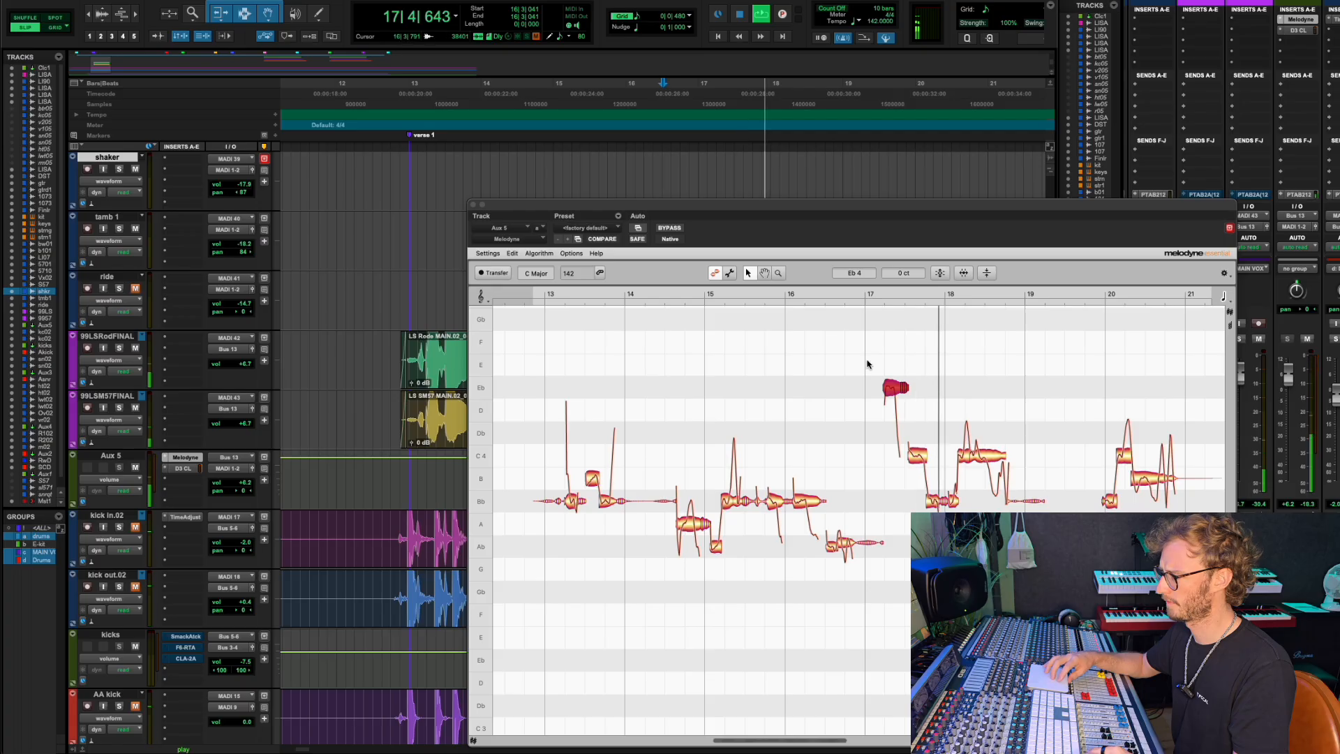
key(space)
Lower the Eb 4 note in bar 17 to -19 ct and audition it from 16|3|041 and 15|4|213.
scroll(894, 399, up, 3)
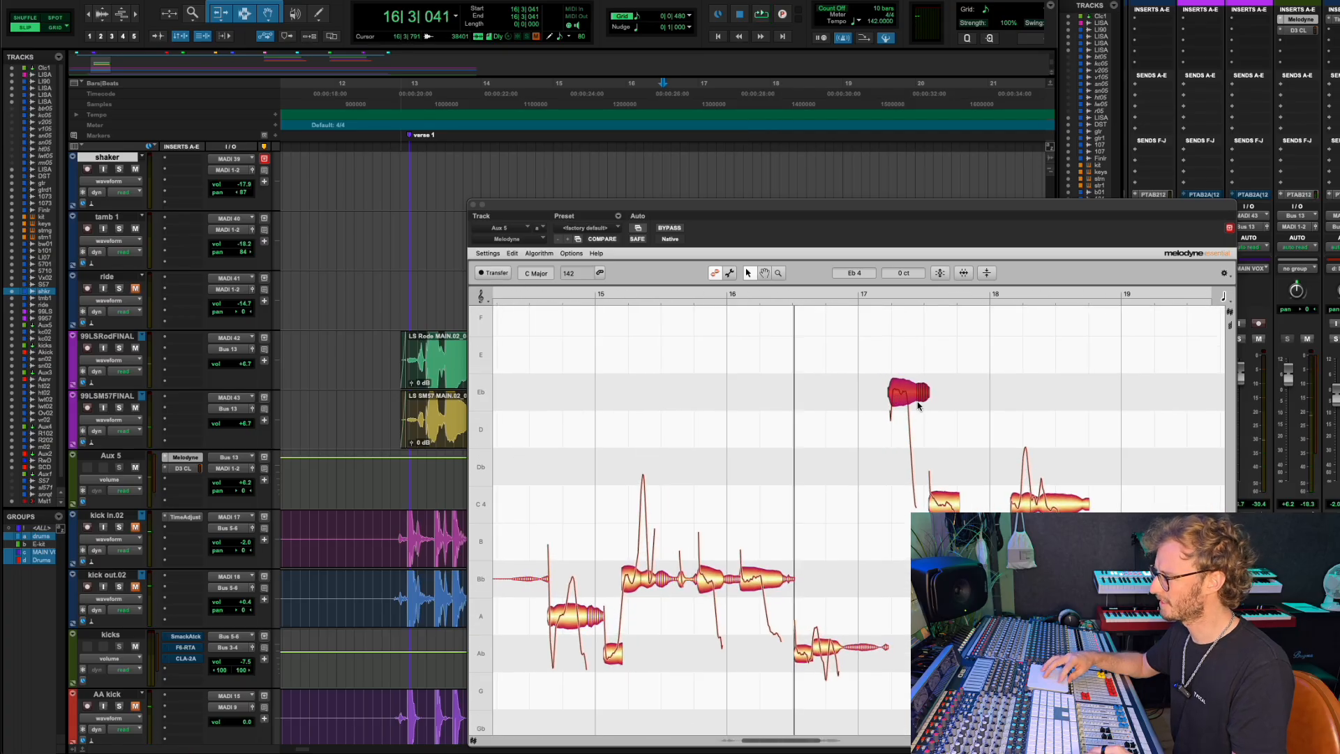
scroll(919, 405, up, 2)
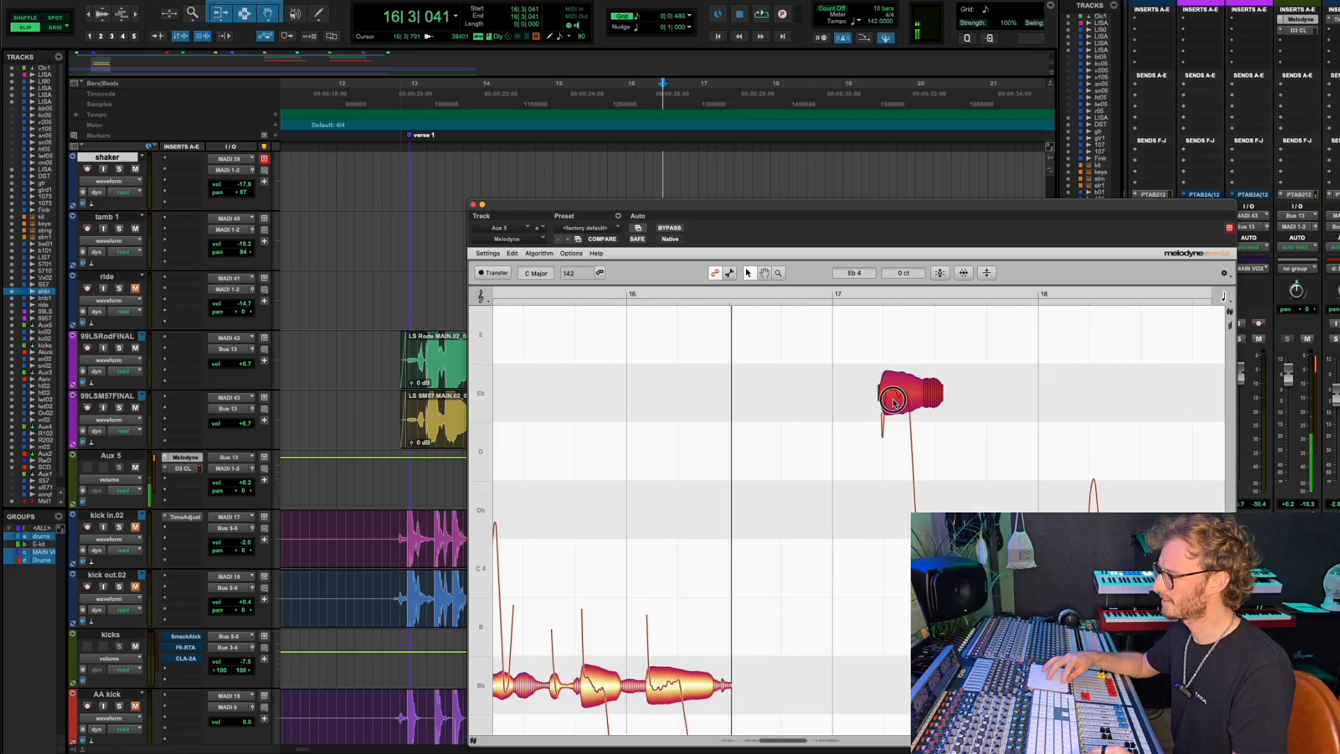
click(893, 403)
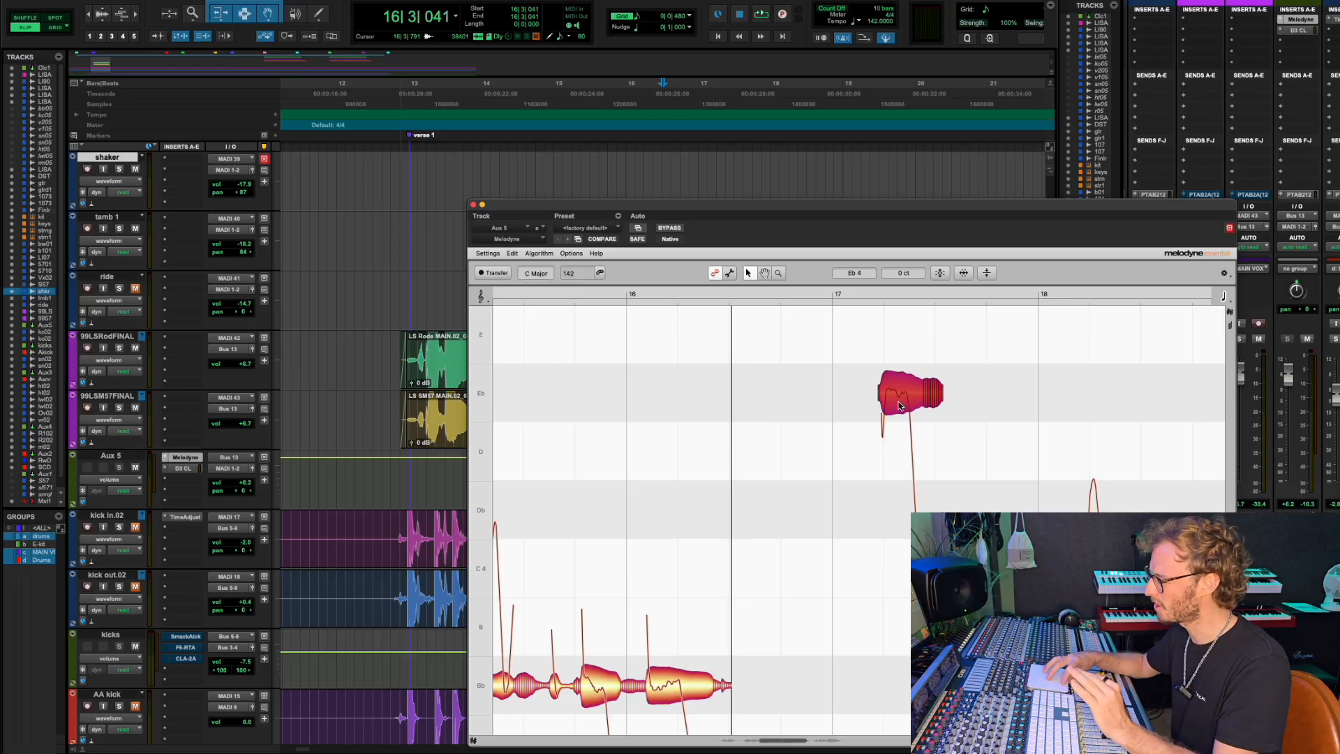
drag(900, 405, 897, 412)
key(space)
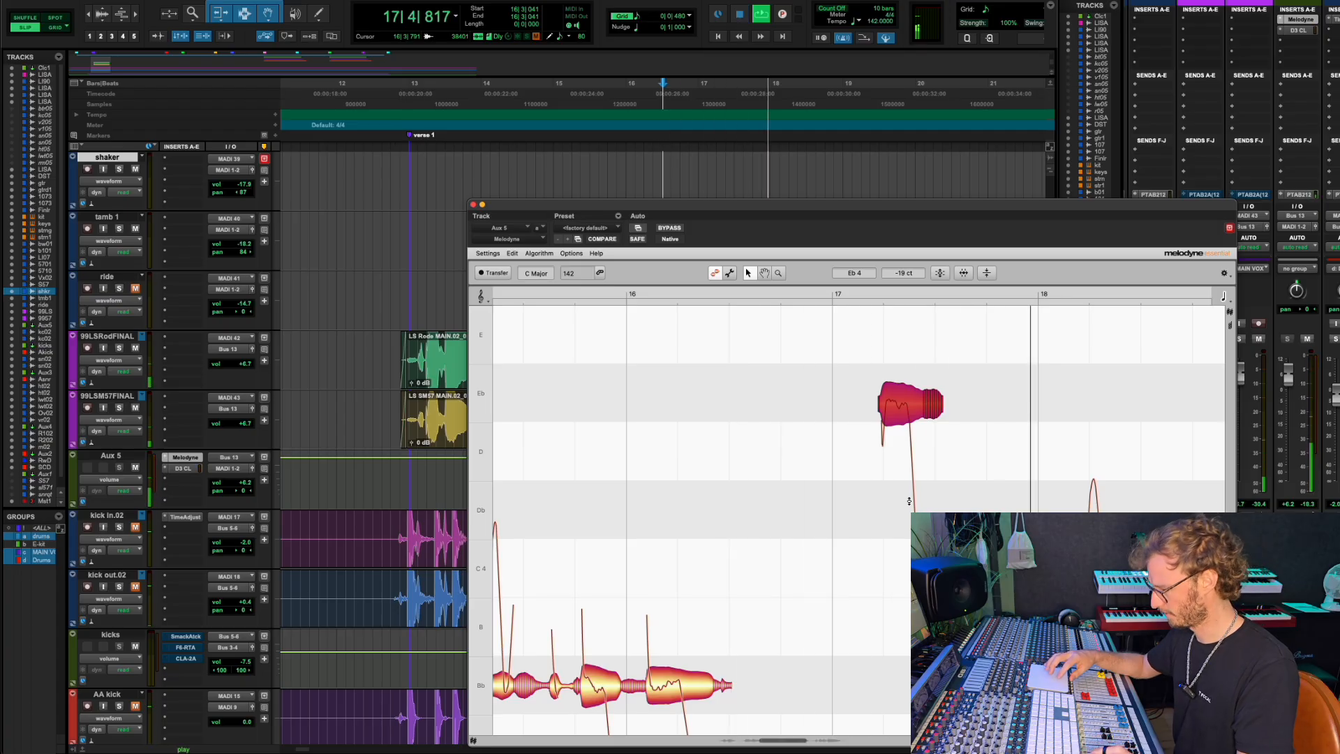
click(613, 169)
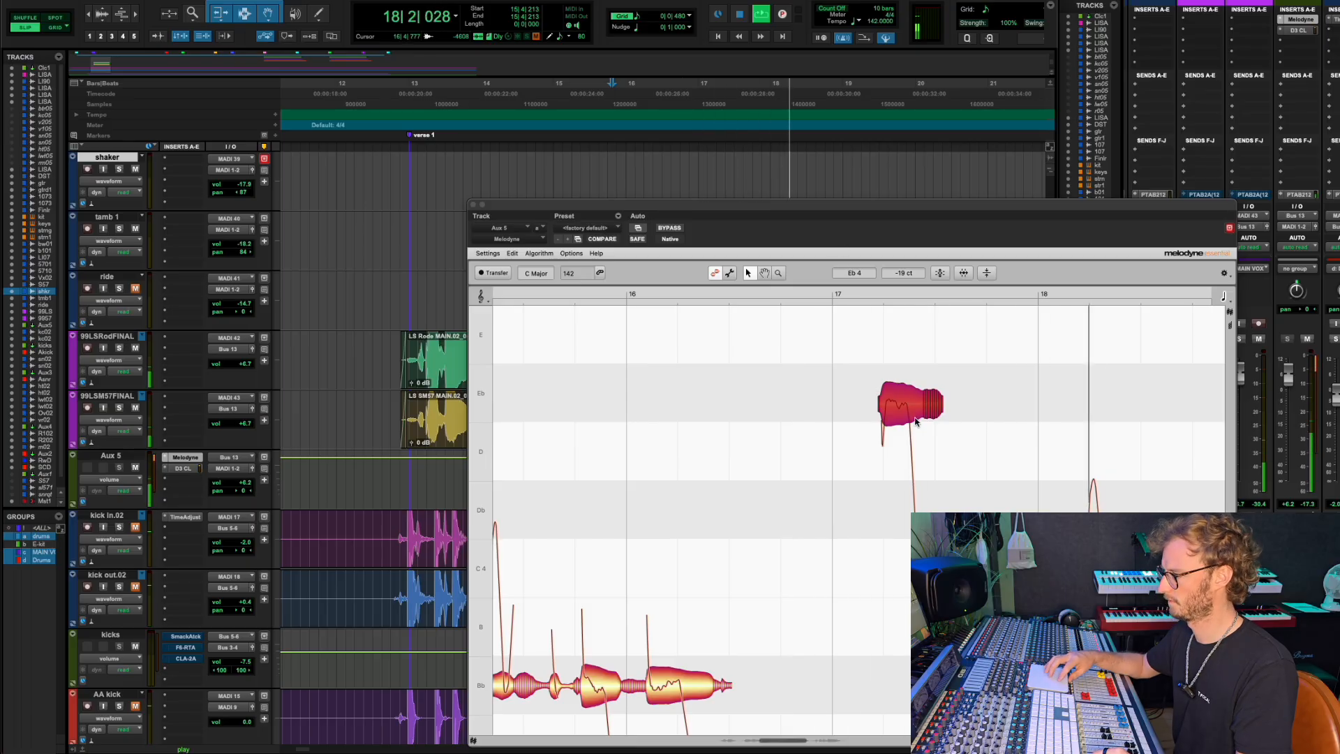
key(space)
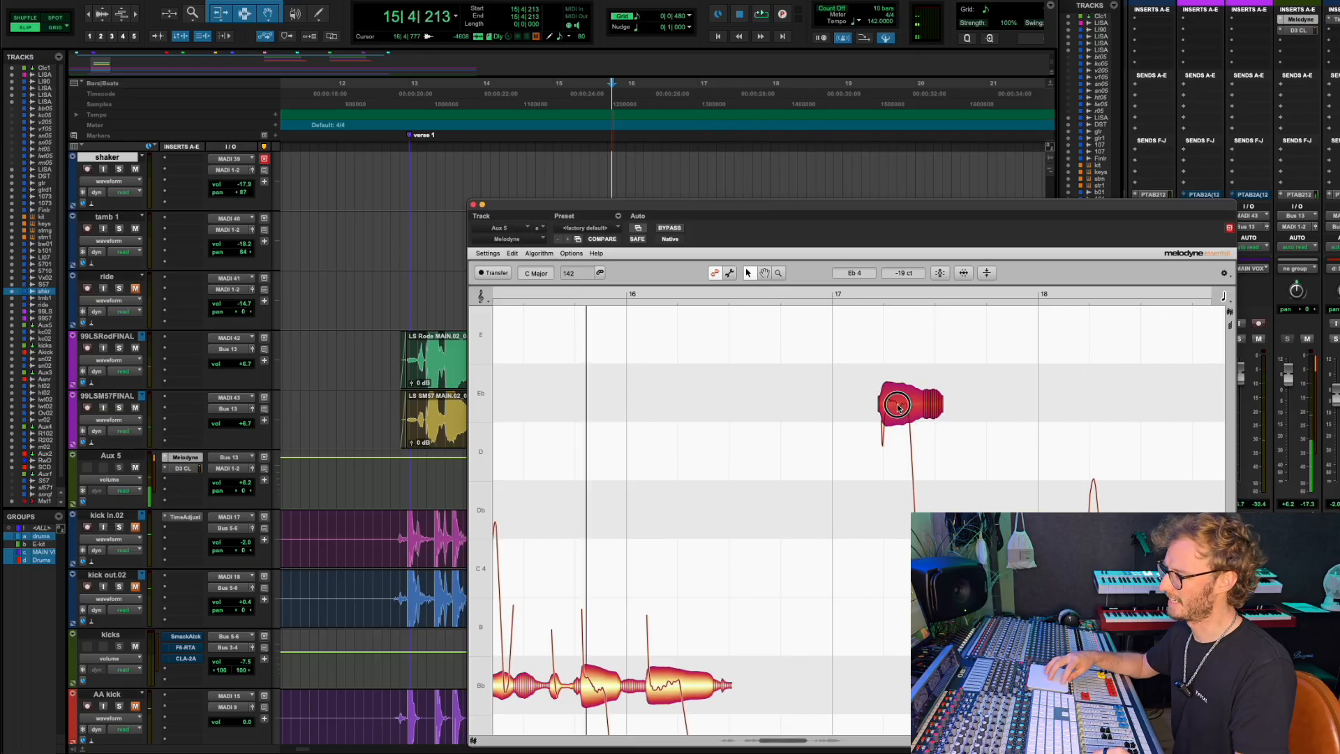
Lower the Eb 4 note in bar 17 further to -43 ct and play back from 15|4|213.
drag(899, 407, 899, 420)
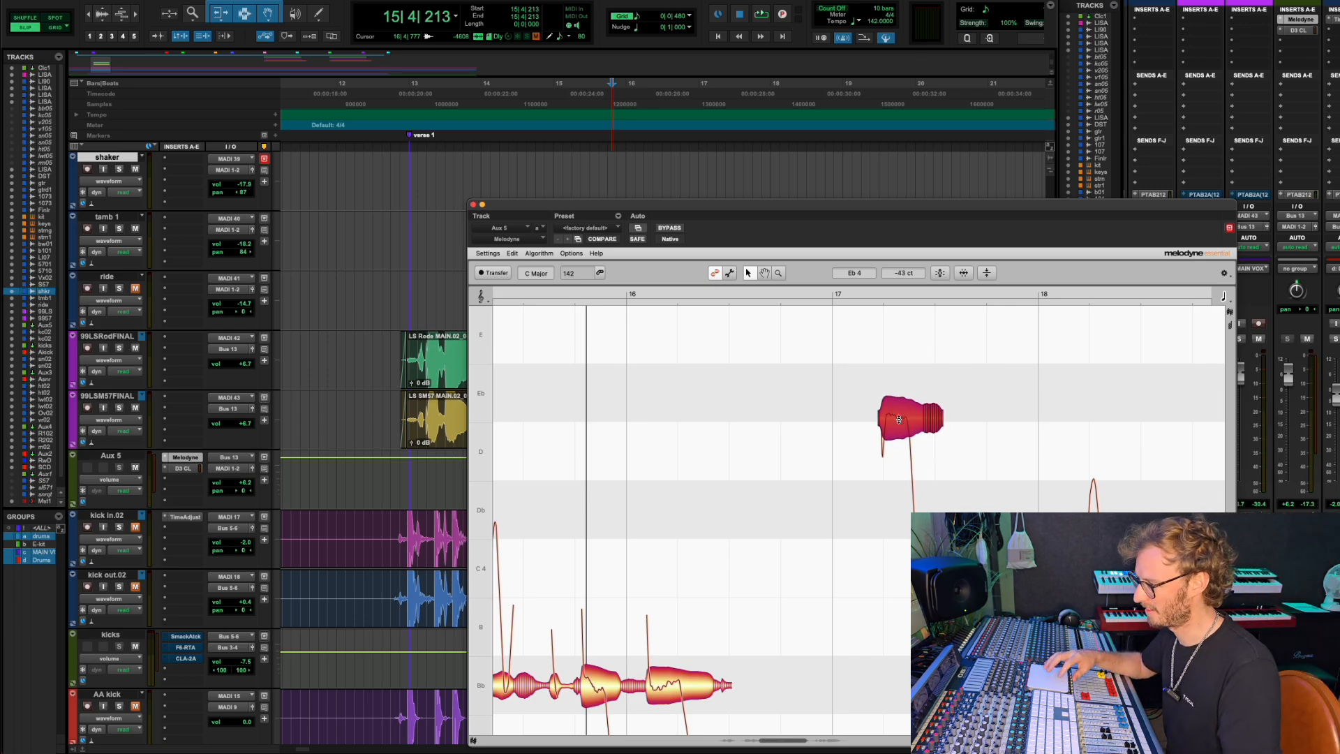
key(space)
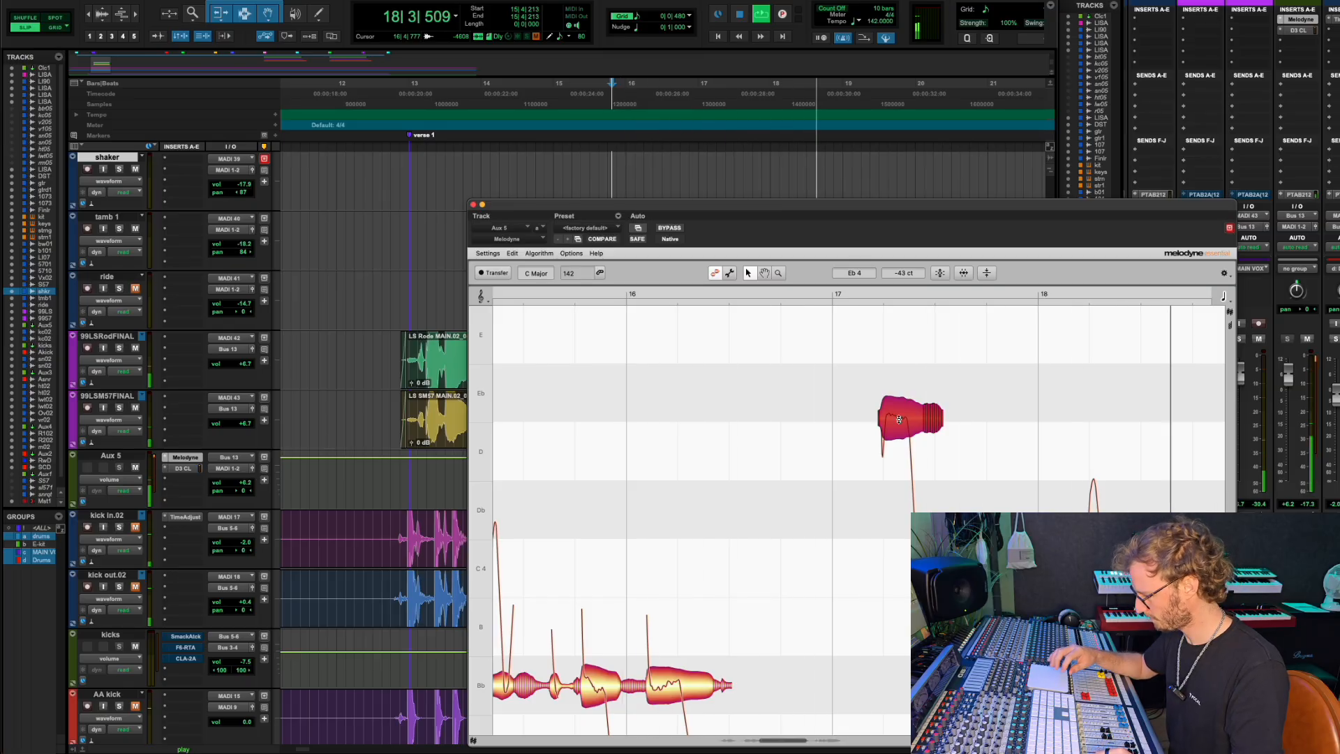
scroll(882, 484, down, 5)
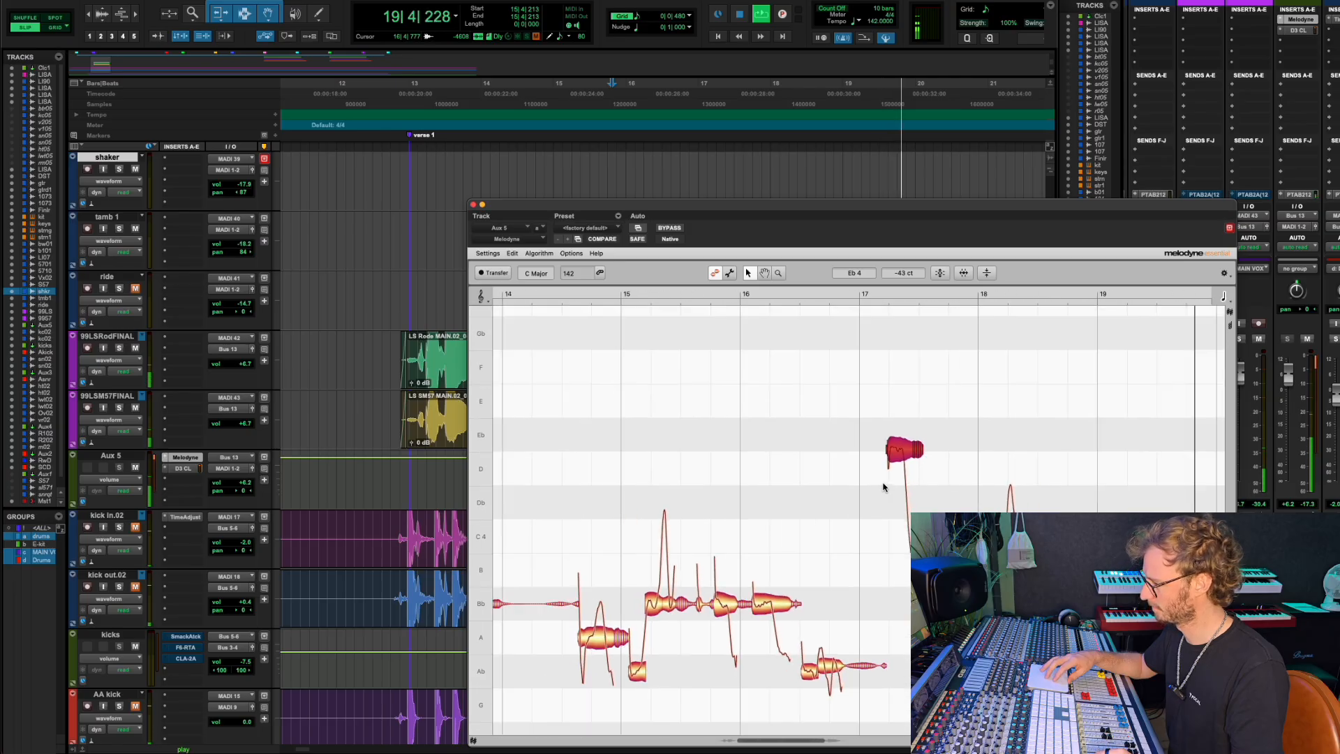
scroll(883, 487, down, 2)
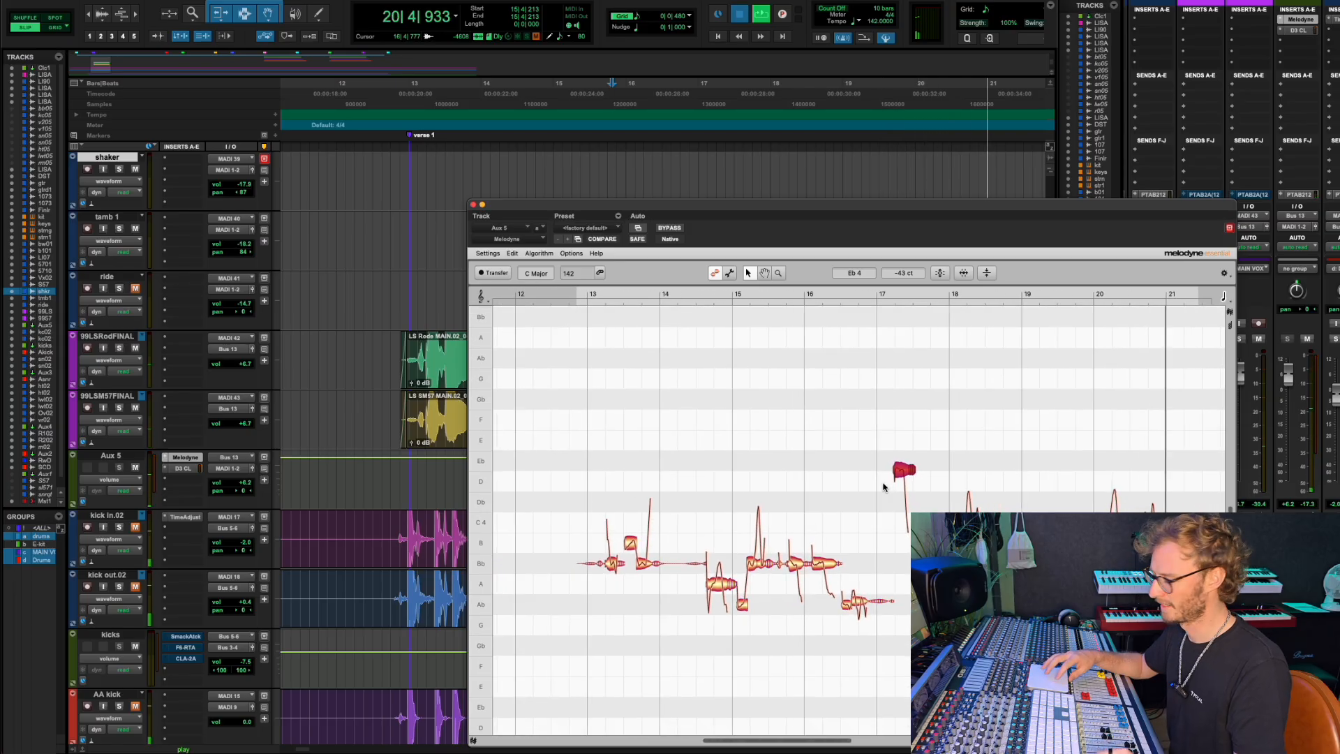
key(space)
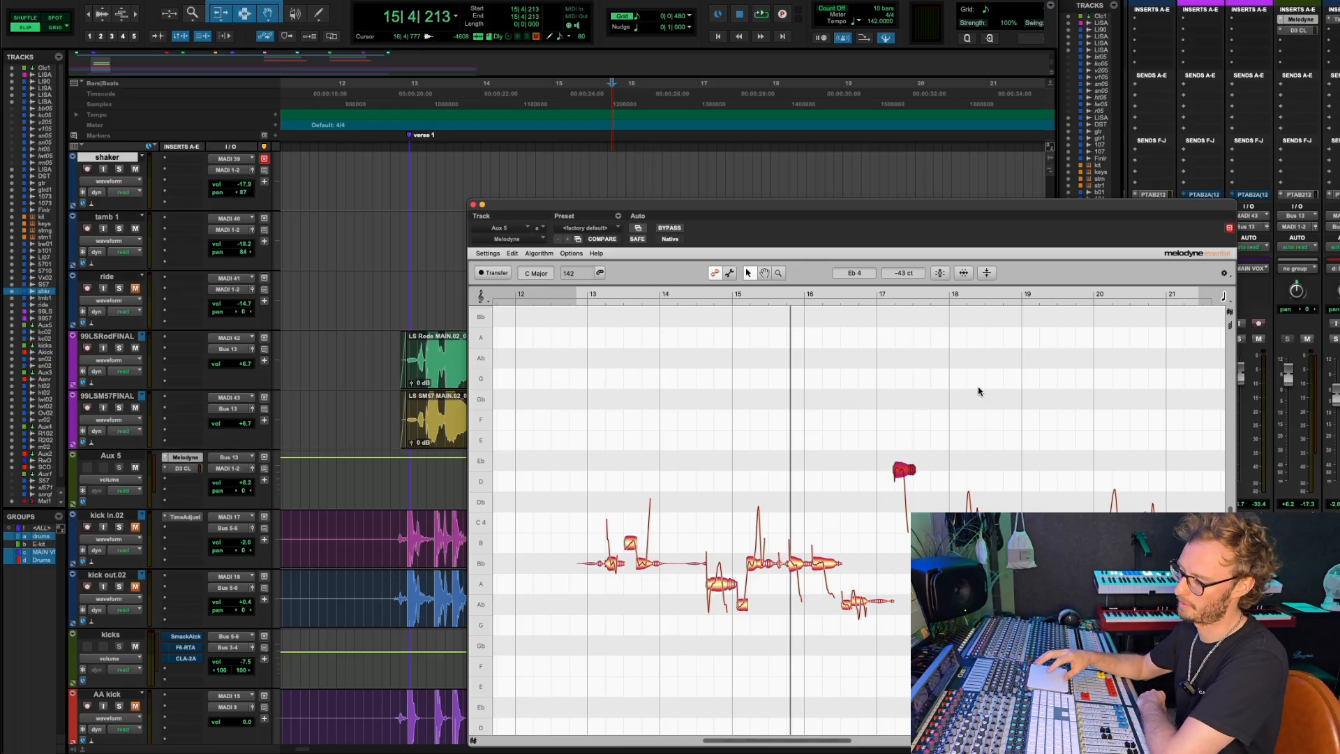
Select all the phrase's notes and apply the pitch correction with Pitch Drift at 0 %, excluding manually edited notes.
click(576, 467)
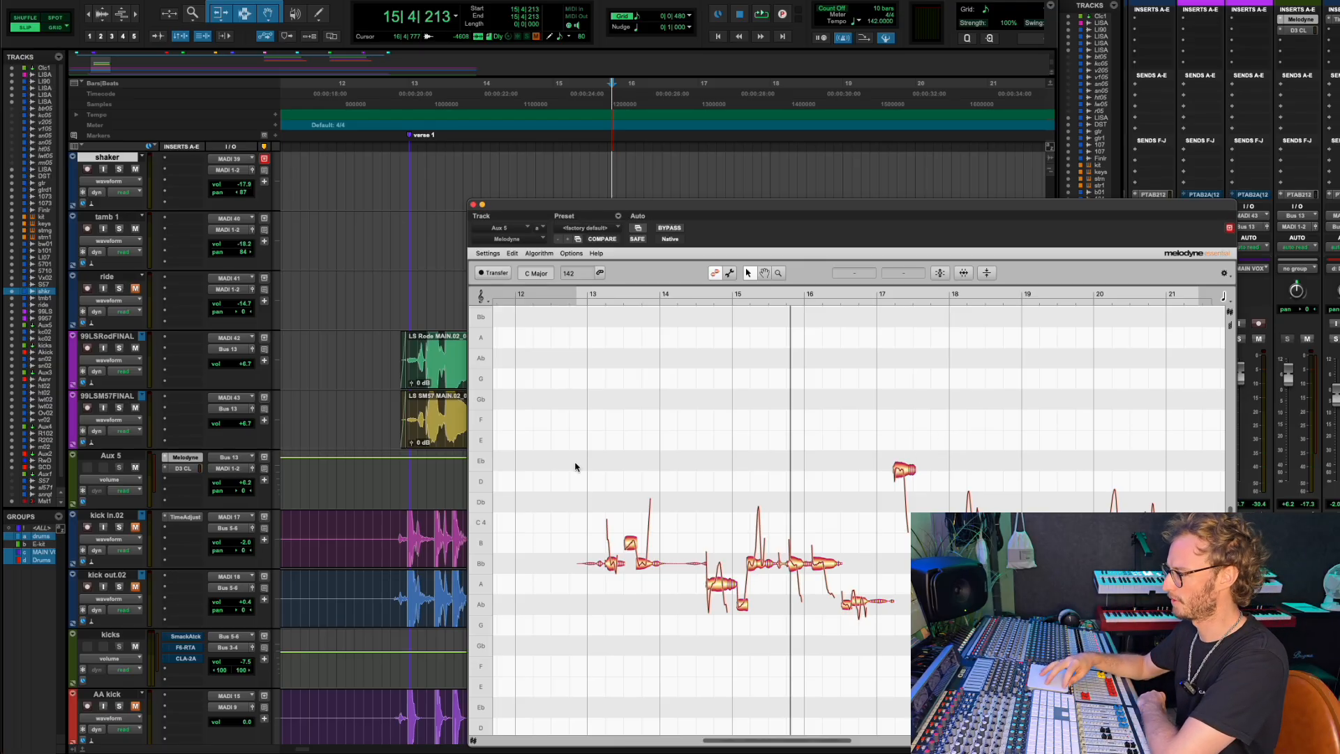
drag(625, 435, 1188, 674)
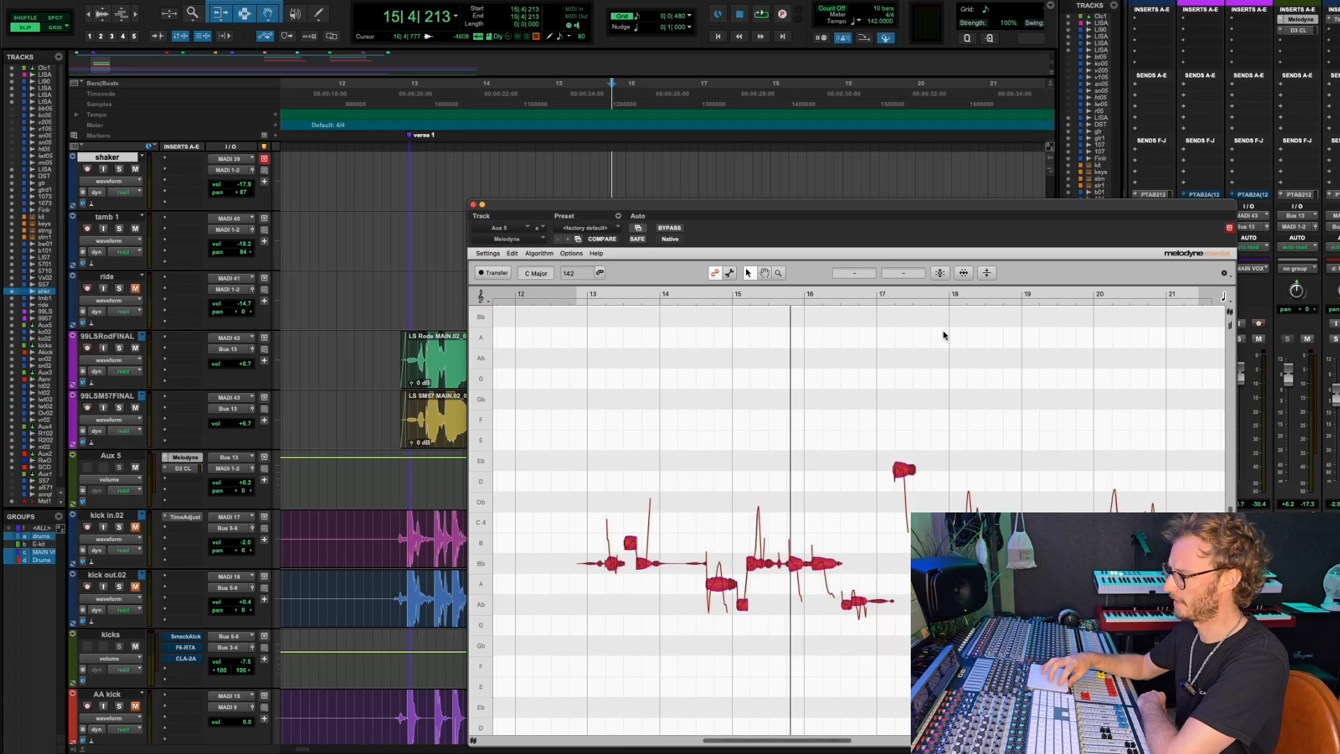
click(940, 272)
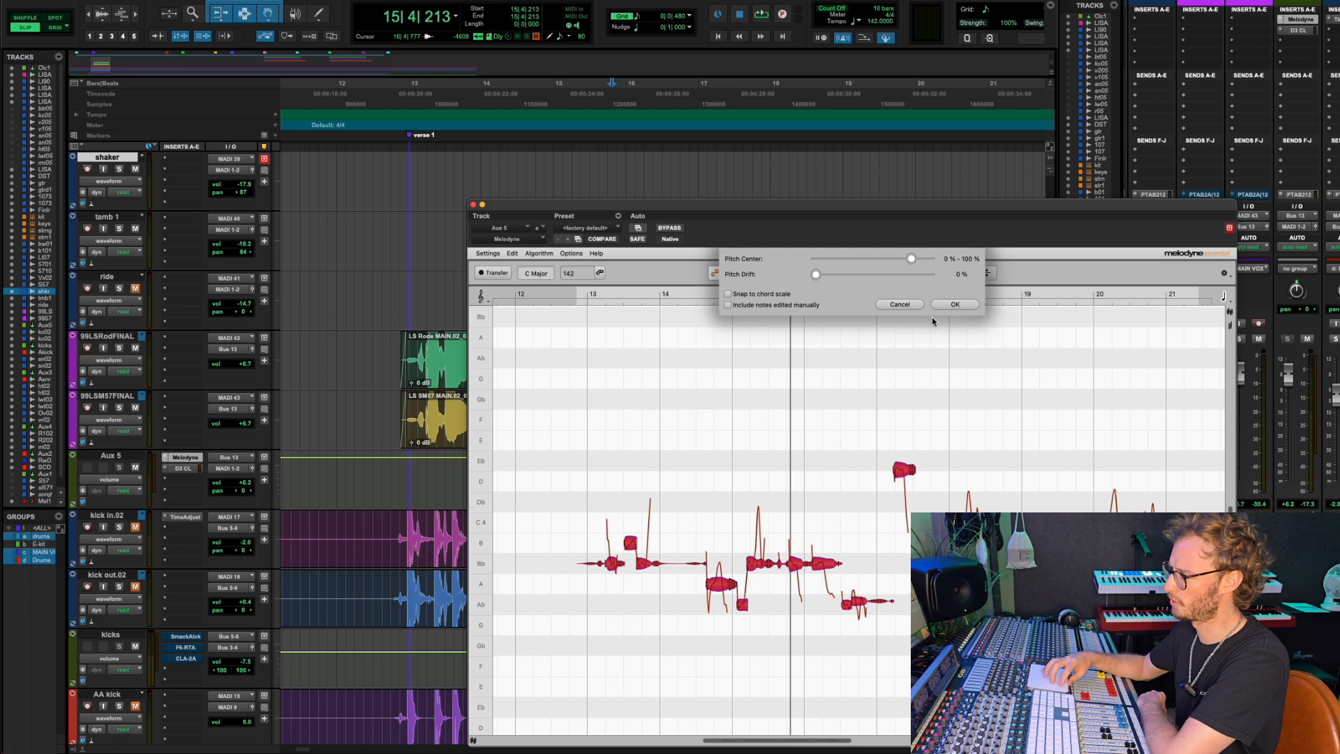
click(951, 306)
scroll(761, 560, up, 3)
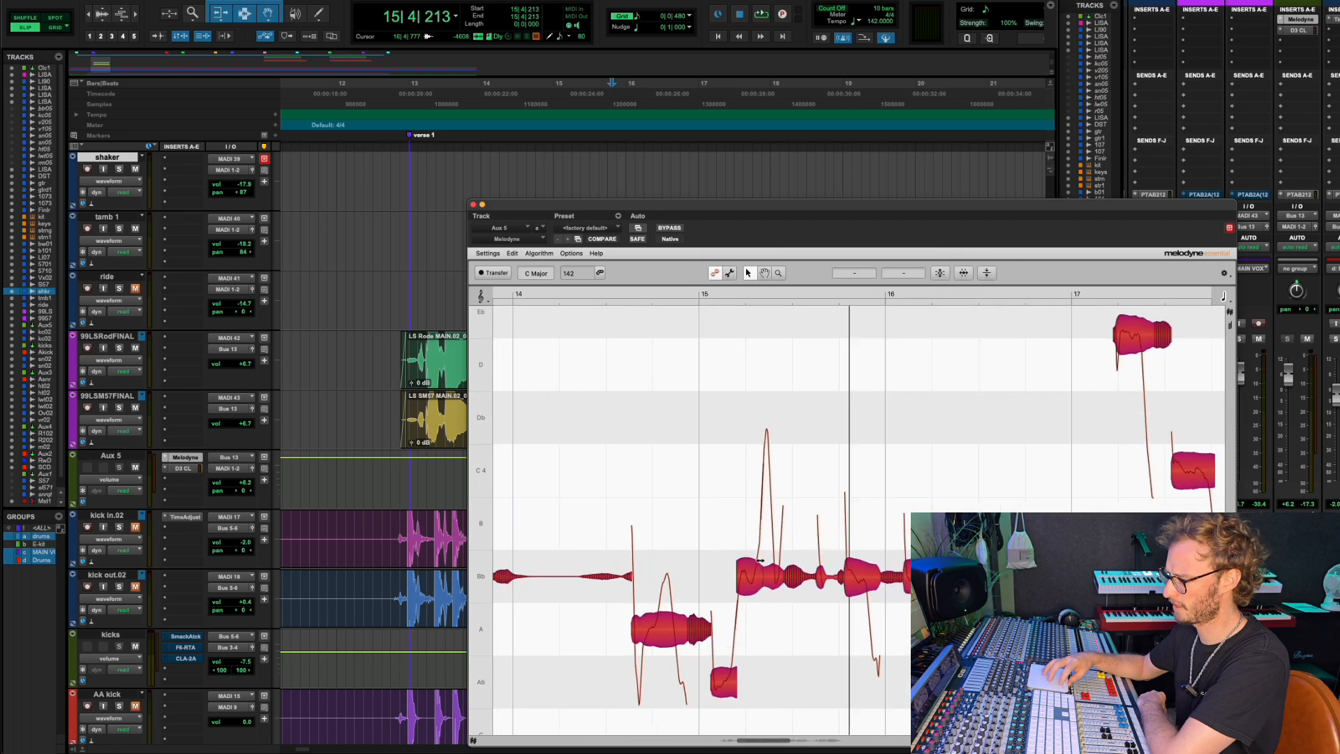
scroll(863, 545, down, 2)
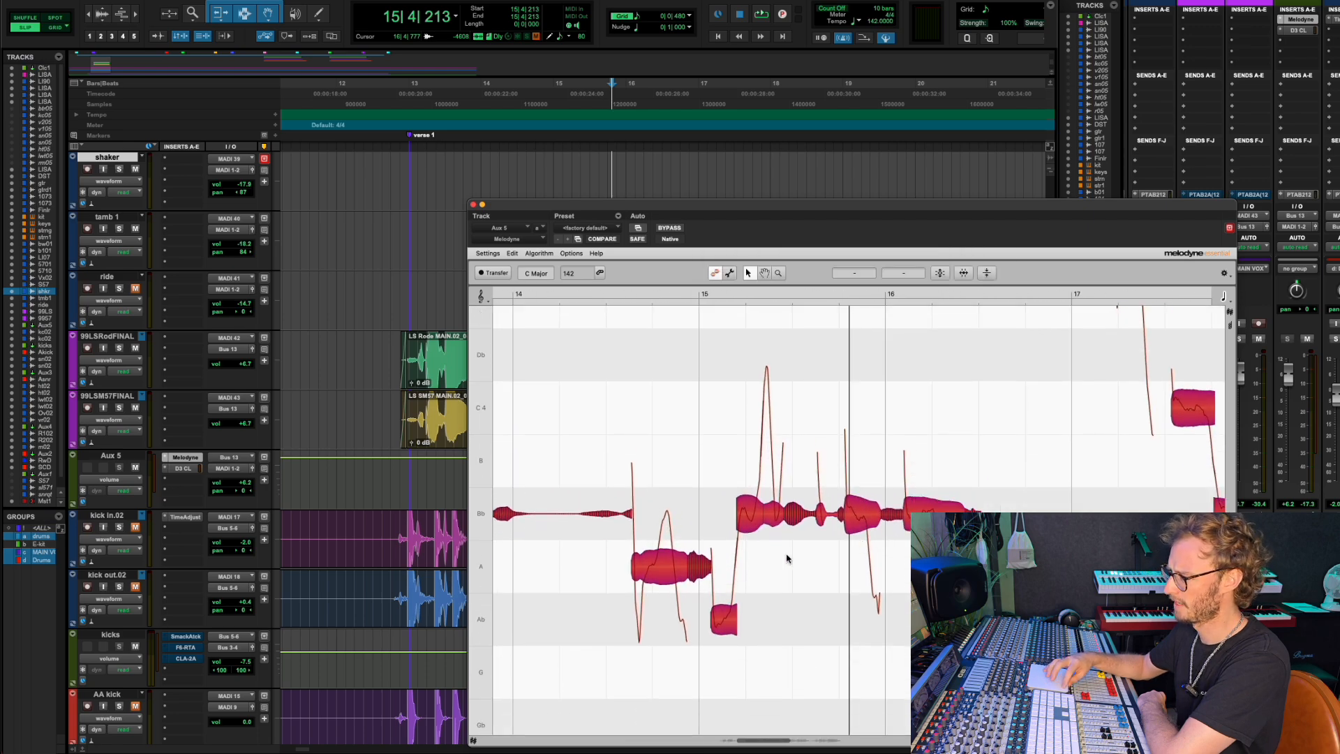
key(super+a)
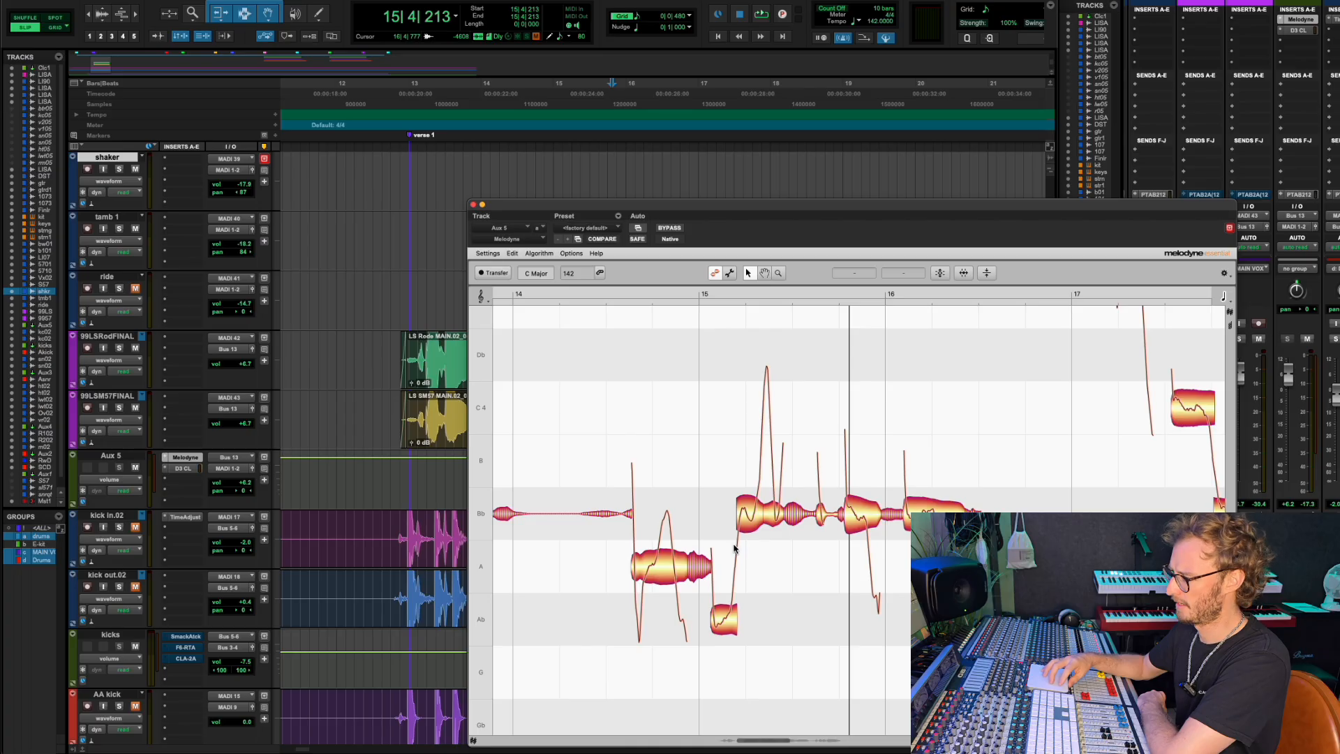
drag(748, 517, 726, 481)
key(super+z)
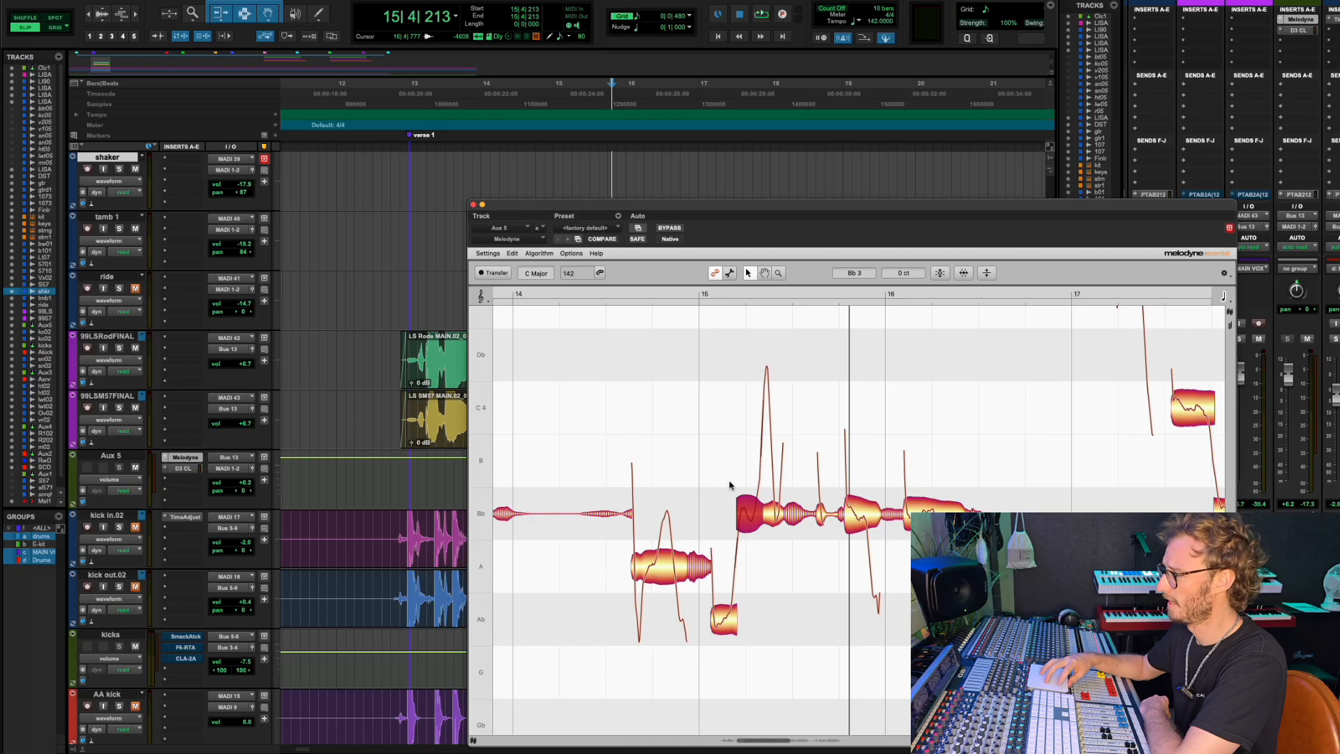
click(732, 357)
Select all the phrase's notes from bar 13 to bar 21 and apply the pitch correction with Pitch Drift at 100 %.
scroll(731, 357, down, 10)
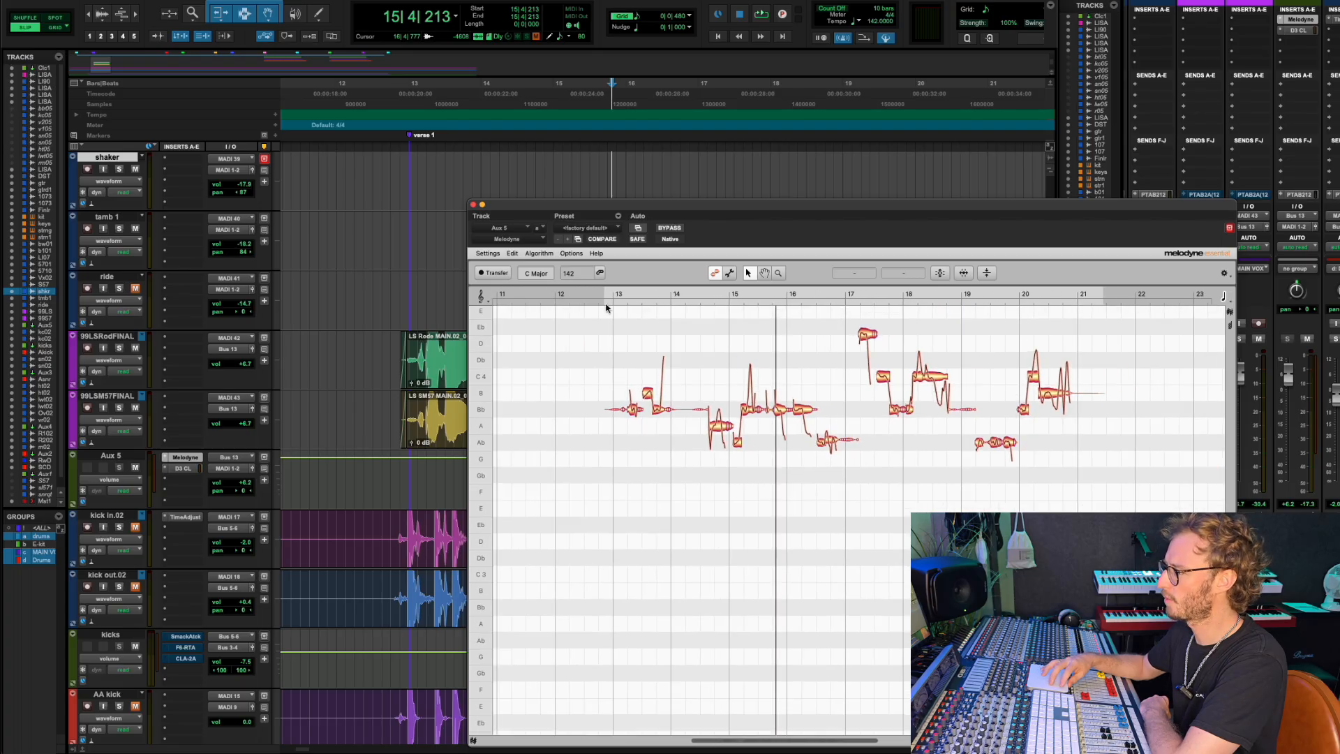
drag(606, 308, 1103, 545)
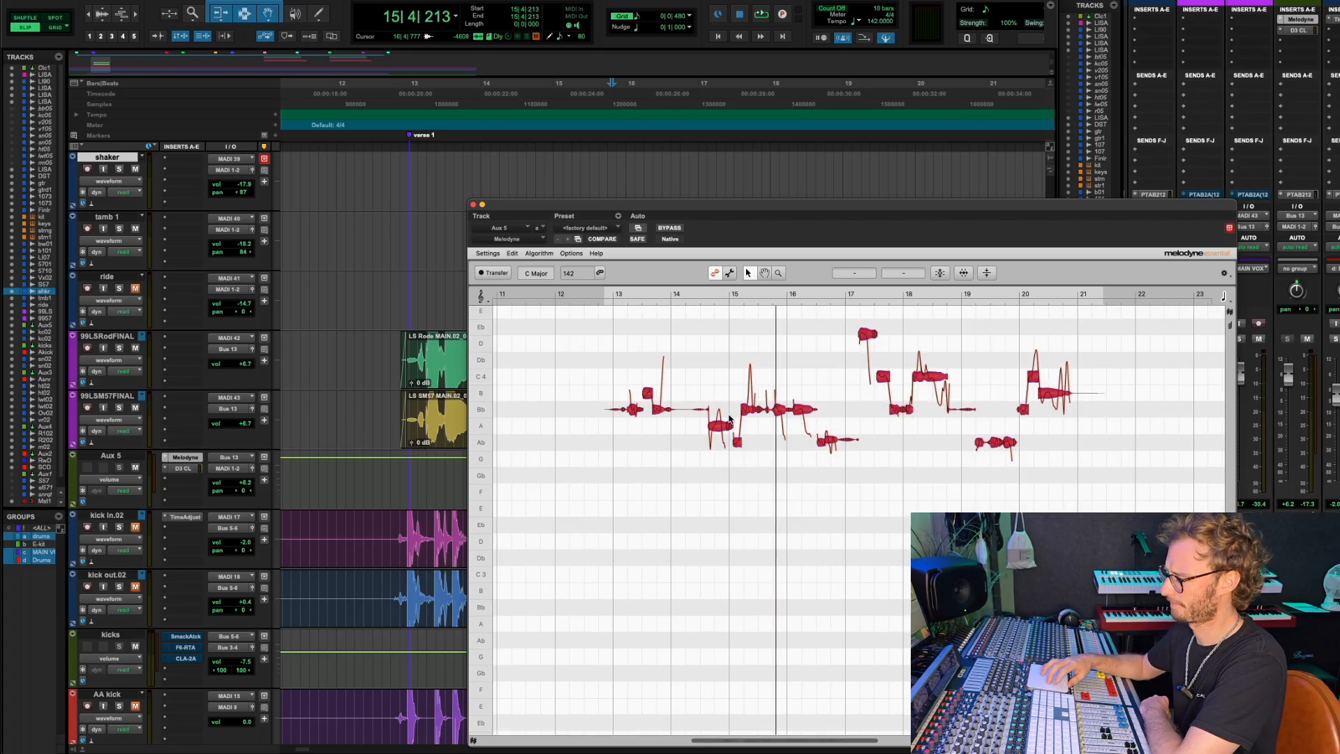
scroll(731, 417, up, 10)
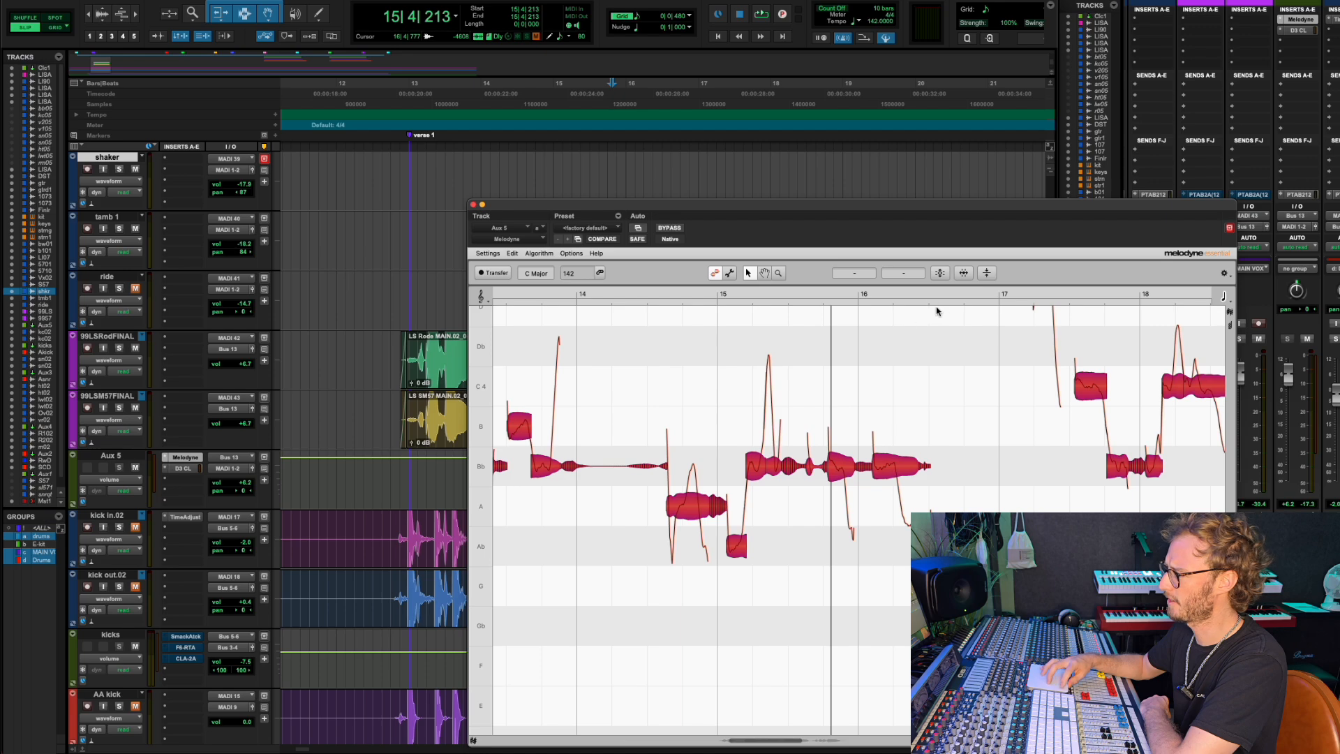
click(944, 273)
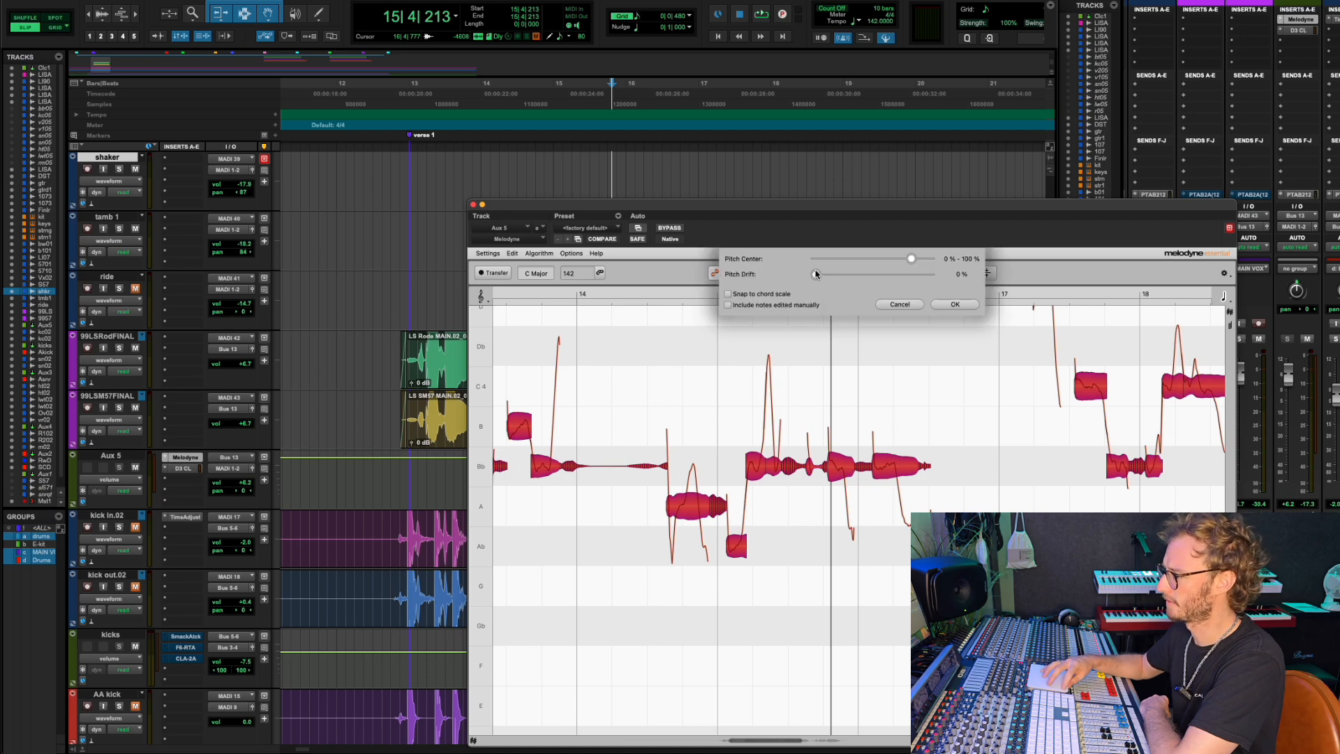
drag(815, 274, 945, 281)
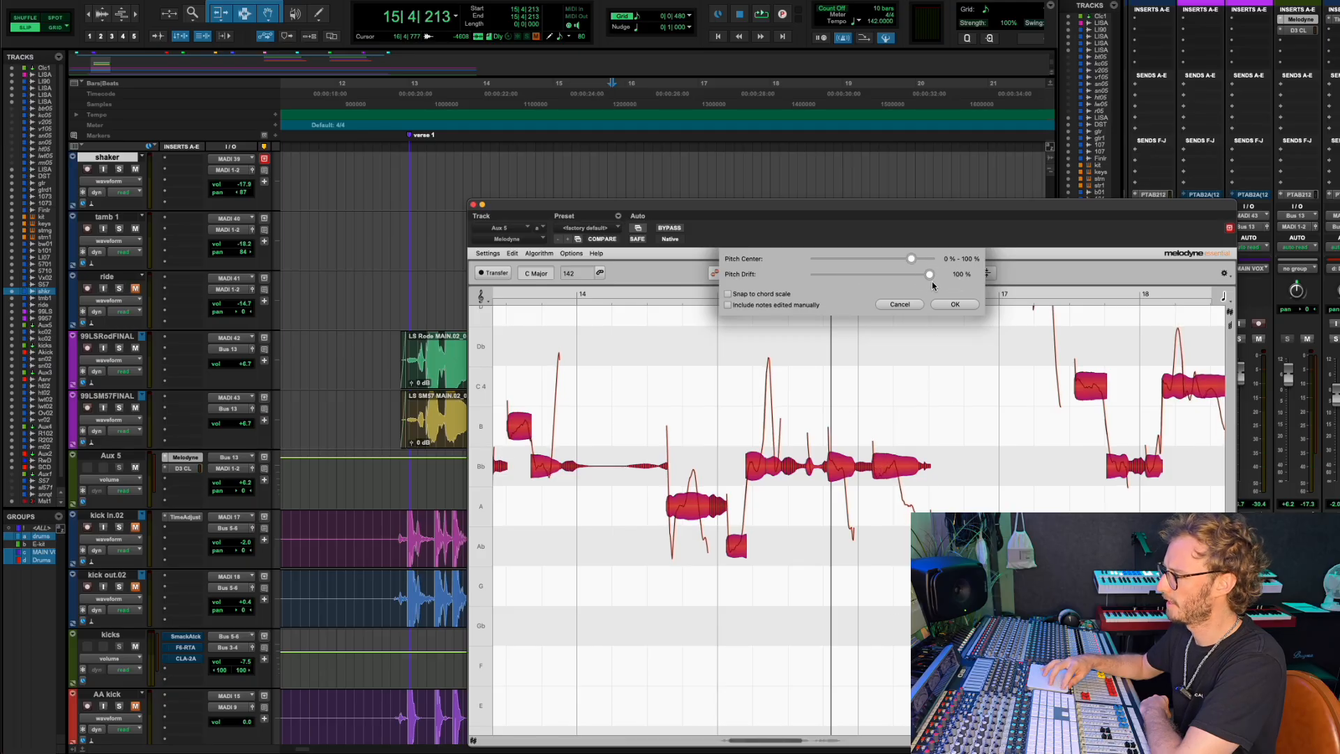
mouse_move(929, 277)
mouse_down()
mouse_move(819, 286)
mouse_move(935, 298)
mouse_up()
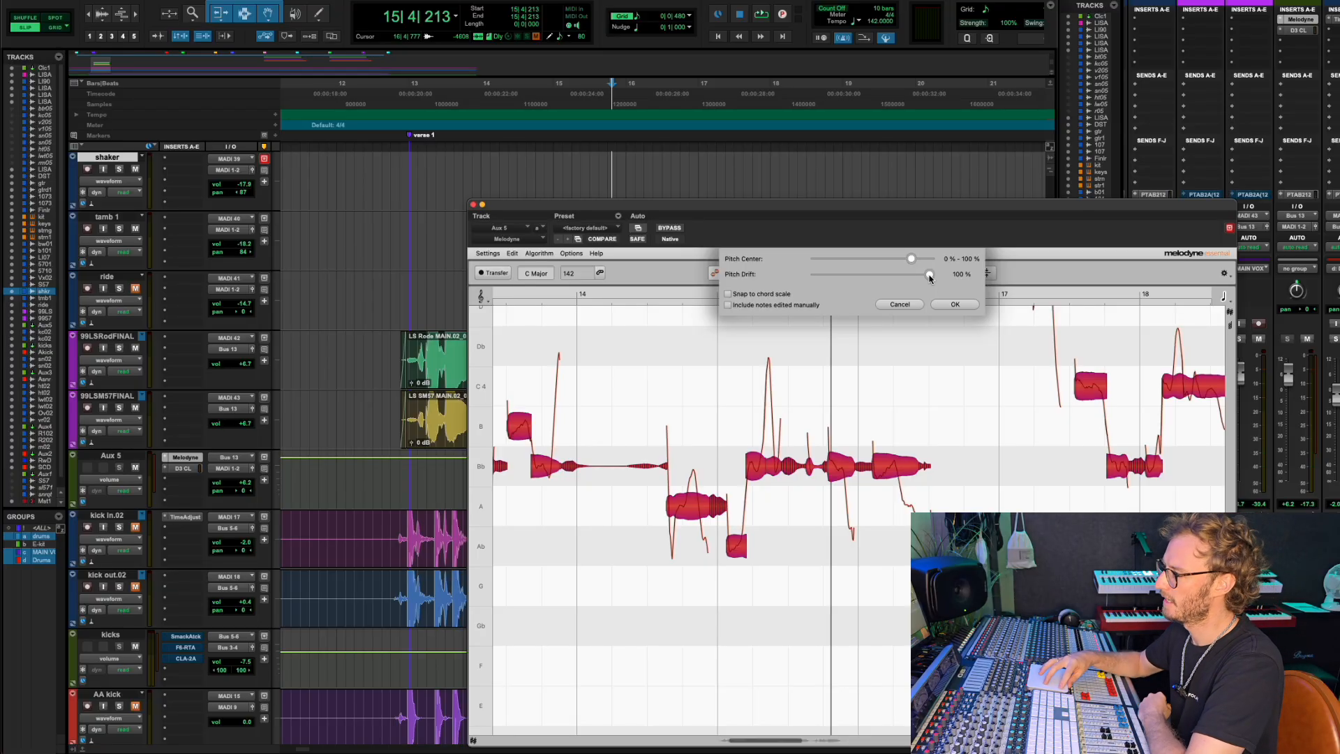
mouse_move(930, 277)
mouse_down()
mouse_move(815, 285)
mouse_move(924, 279)
mouse_up()
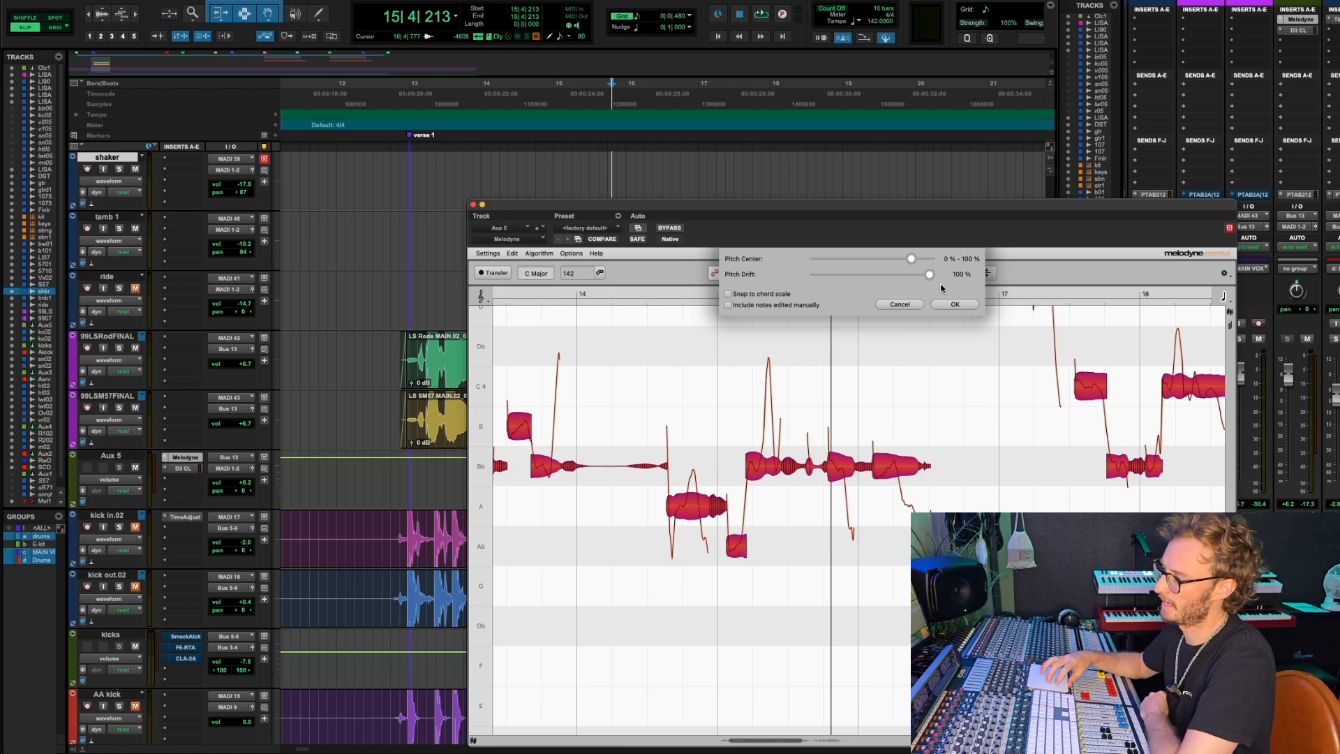
mouse_move(930, 277)
mouse_down()
mouse_move(806, 300)
mouse_move(937, 297)
mouse_up()
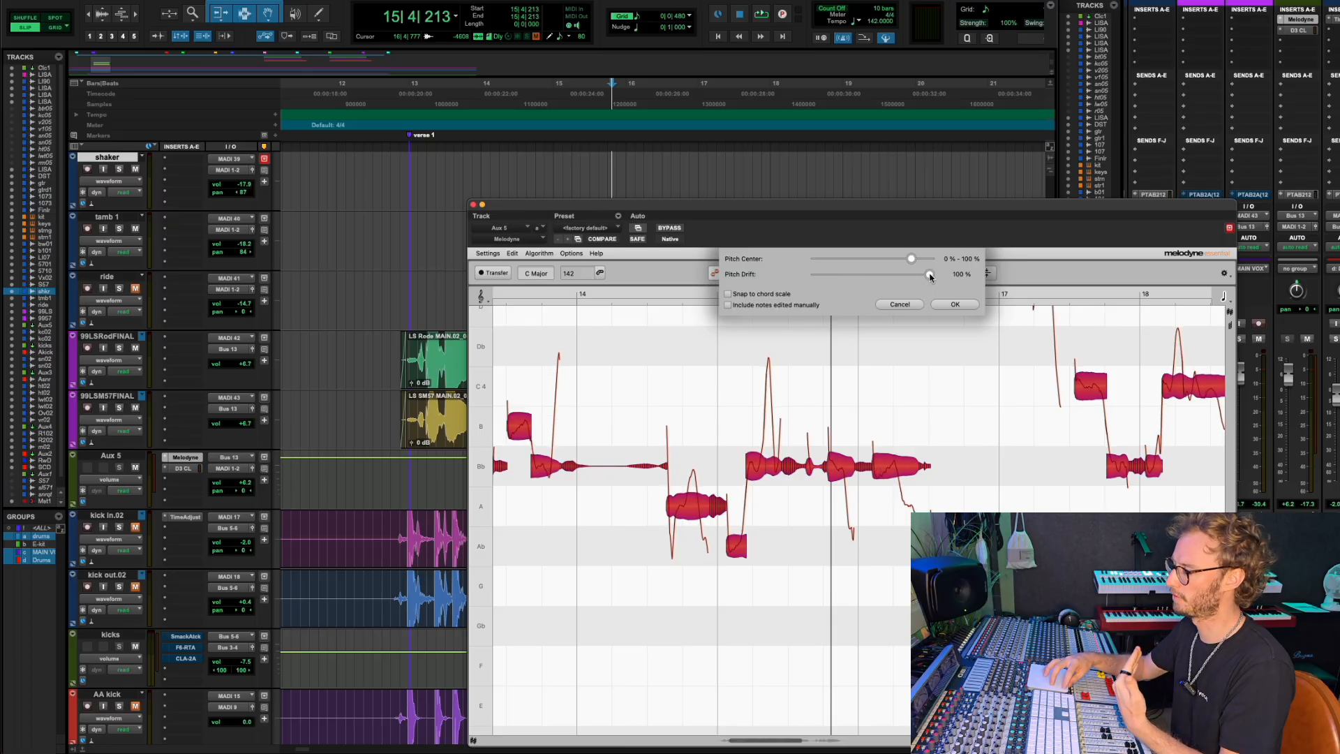
mouse_move(927, 277)
mouse_down()
mouse_move(814, 290)
mouse_move(927, 298)
mouse_move(805, 288)
mouse_move(936, 294)
mouse_up()
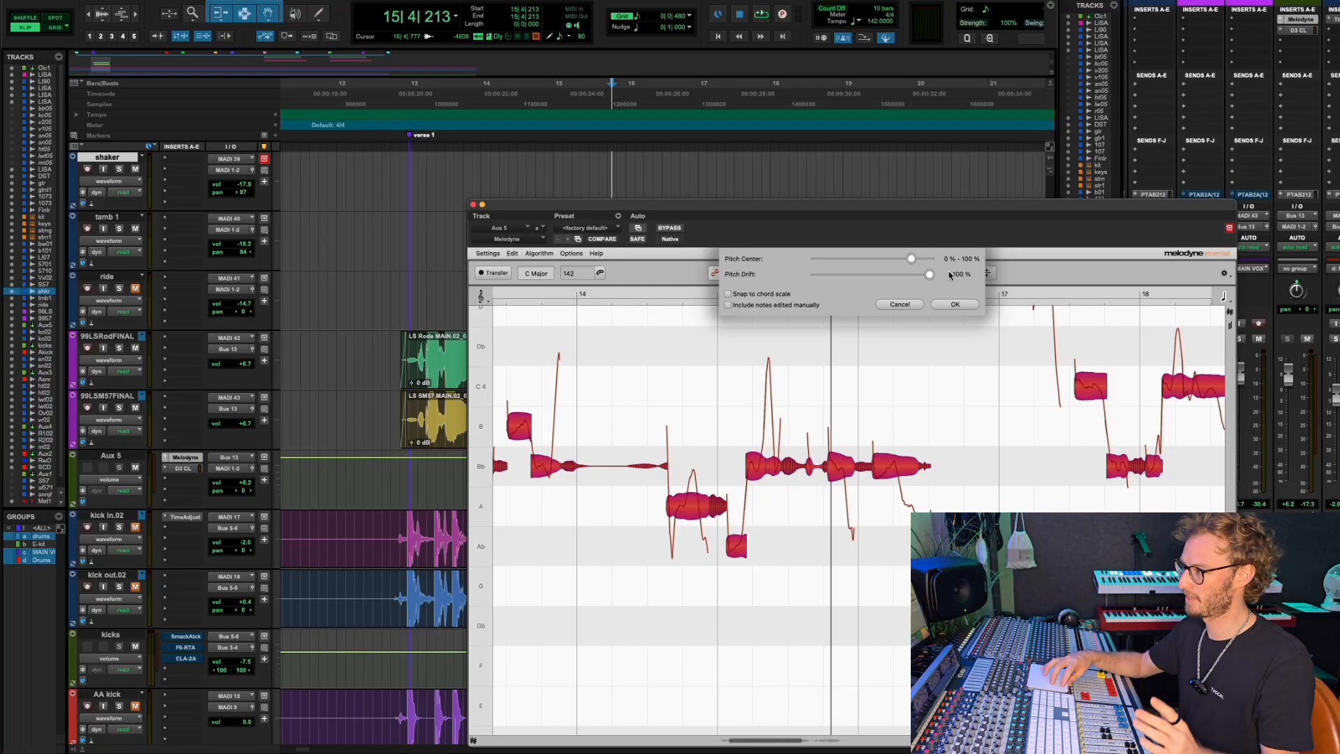
click(928, 275)
mouse_move(927, 276)
mouse_down()
mouse_move(808, 287)
mouse_move(939, 282)
mouse_up()
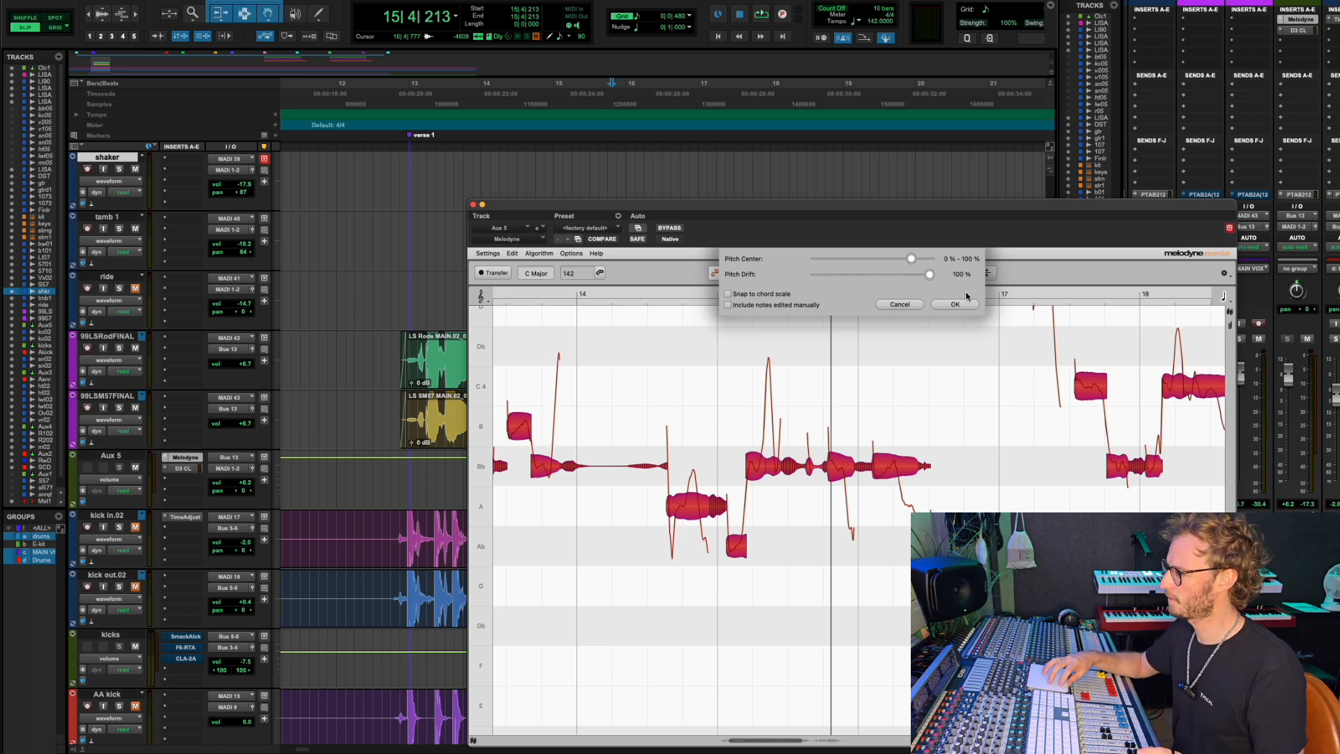
click(955, 306)
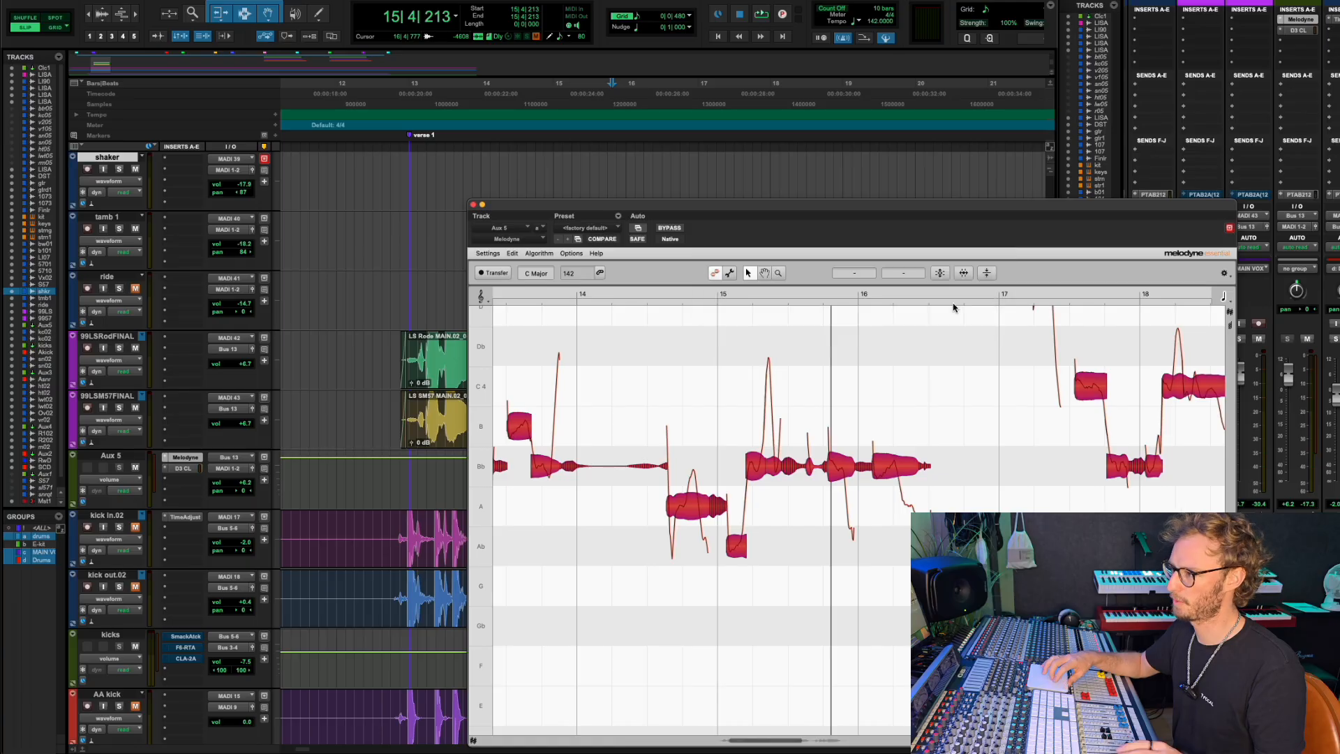
Place the playback start at 12|4|447 and reapply the pitch correction with Pitch Drift raised close to its maximum.
click(397, 283)
click(399, 282)
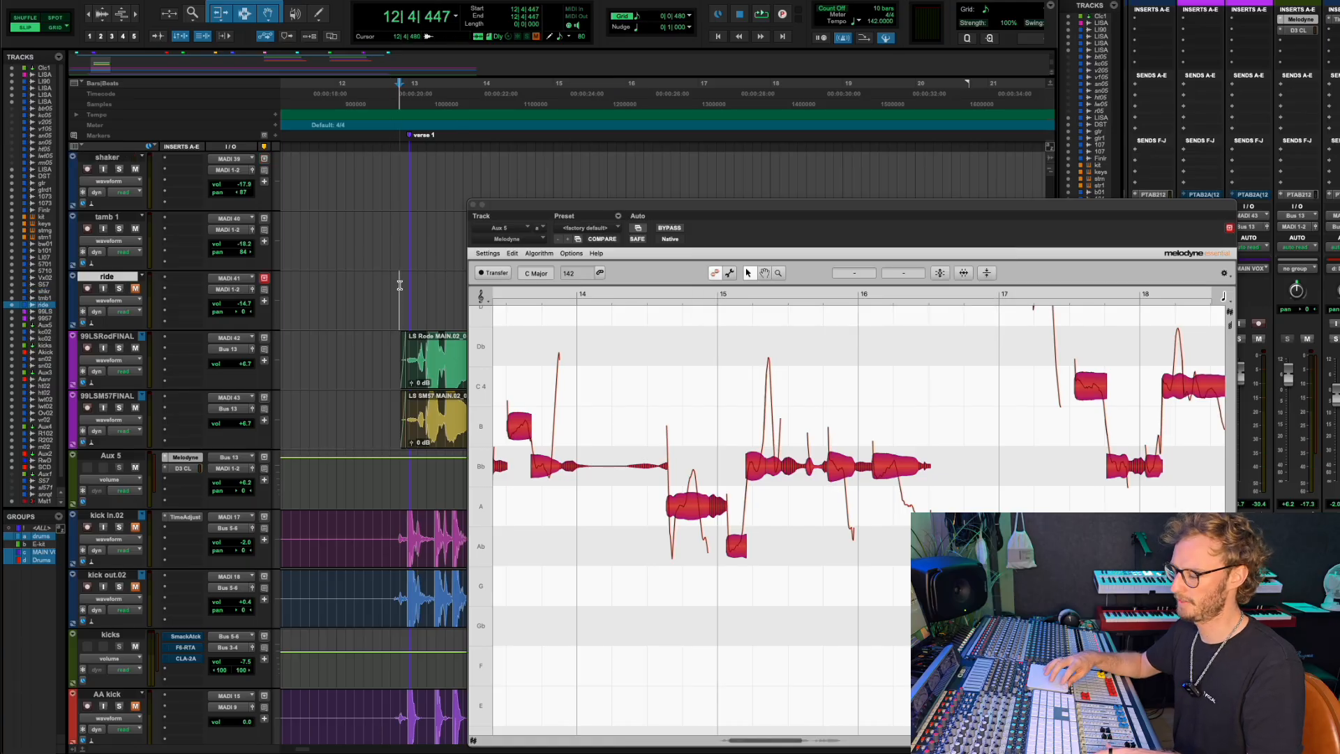
click(942, 276)
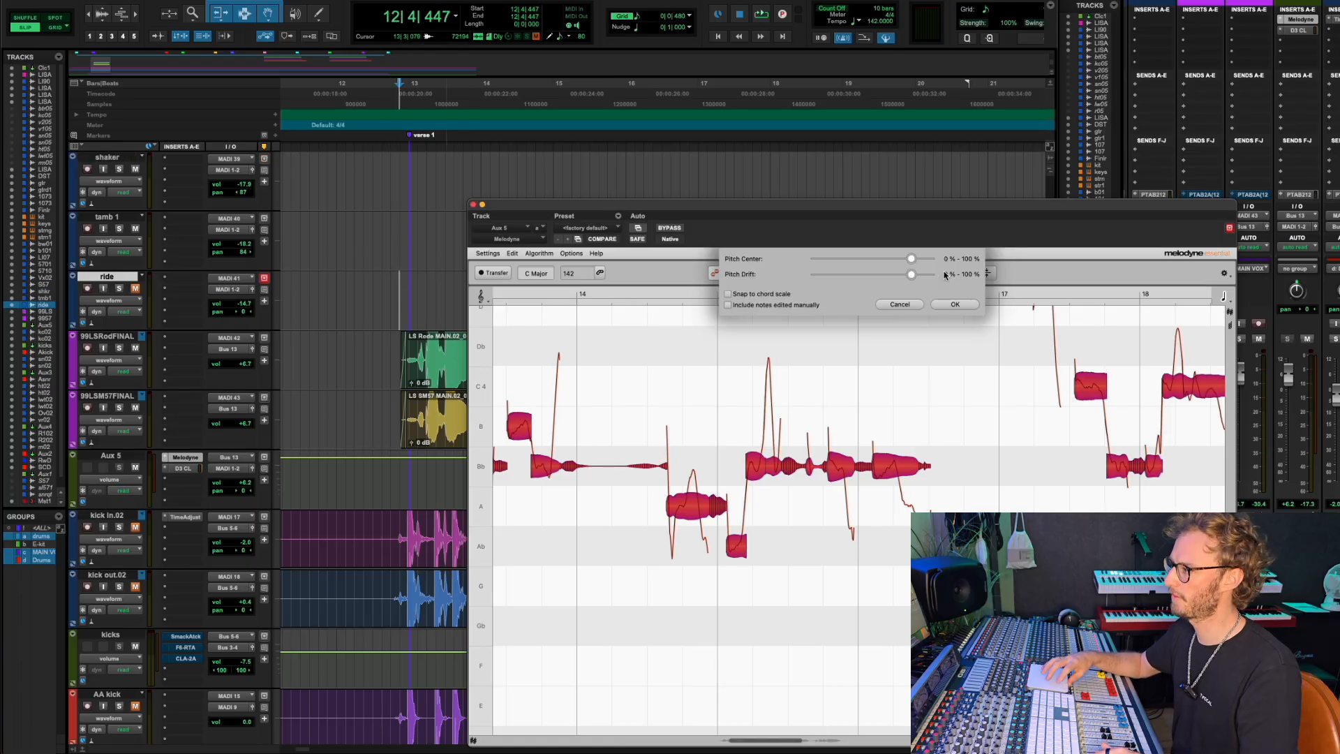
drag(911, 275, 929, 274)
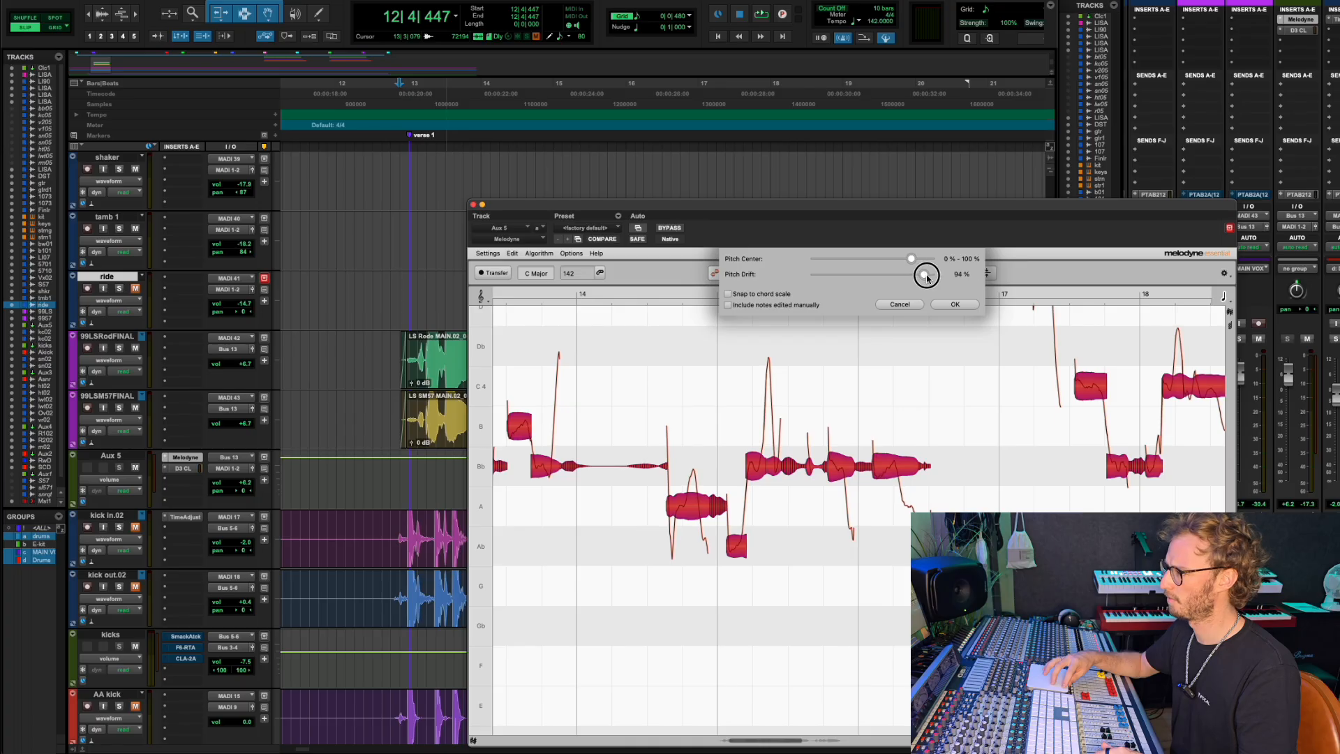
click(955, 305)
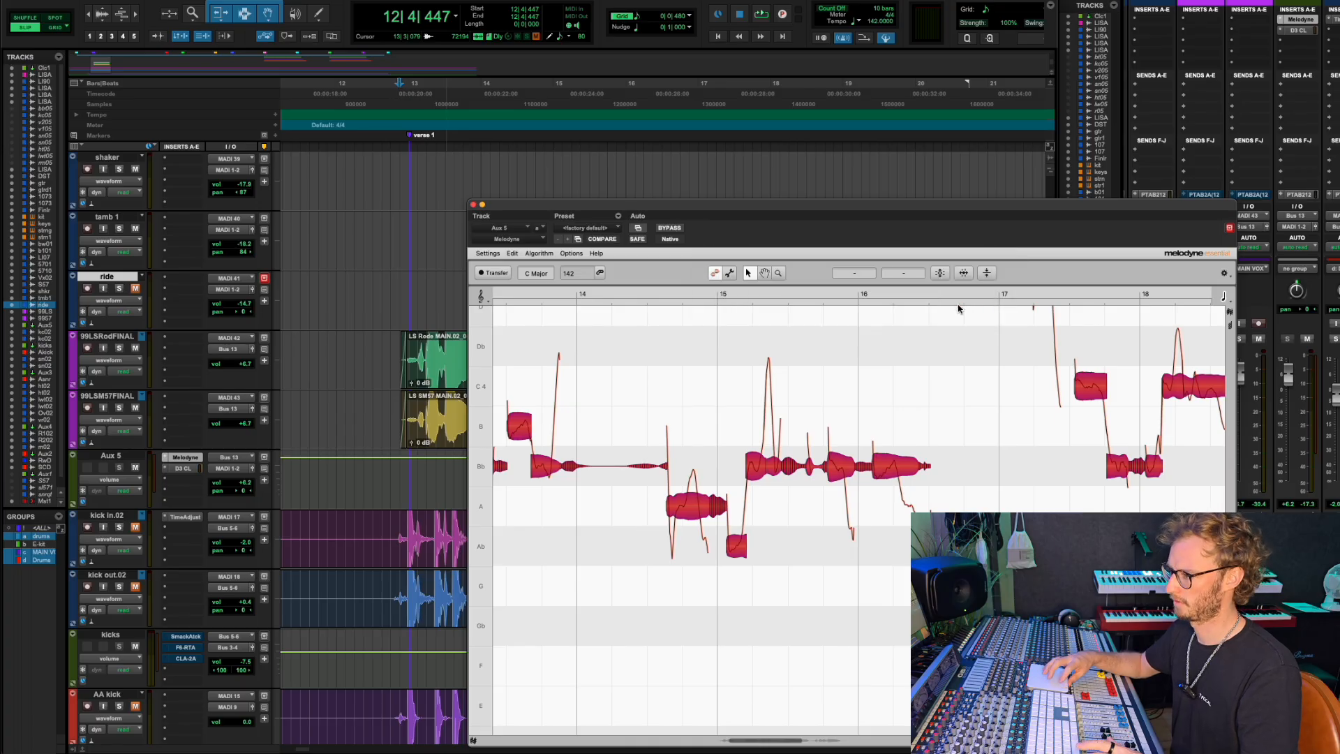
Audition the drift-corrected phrase from 12|4|447 and again from 17|4|198.
key(space)
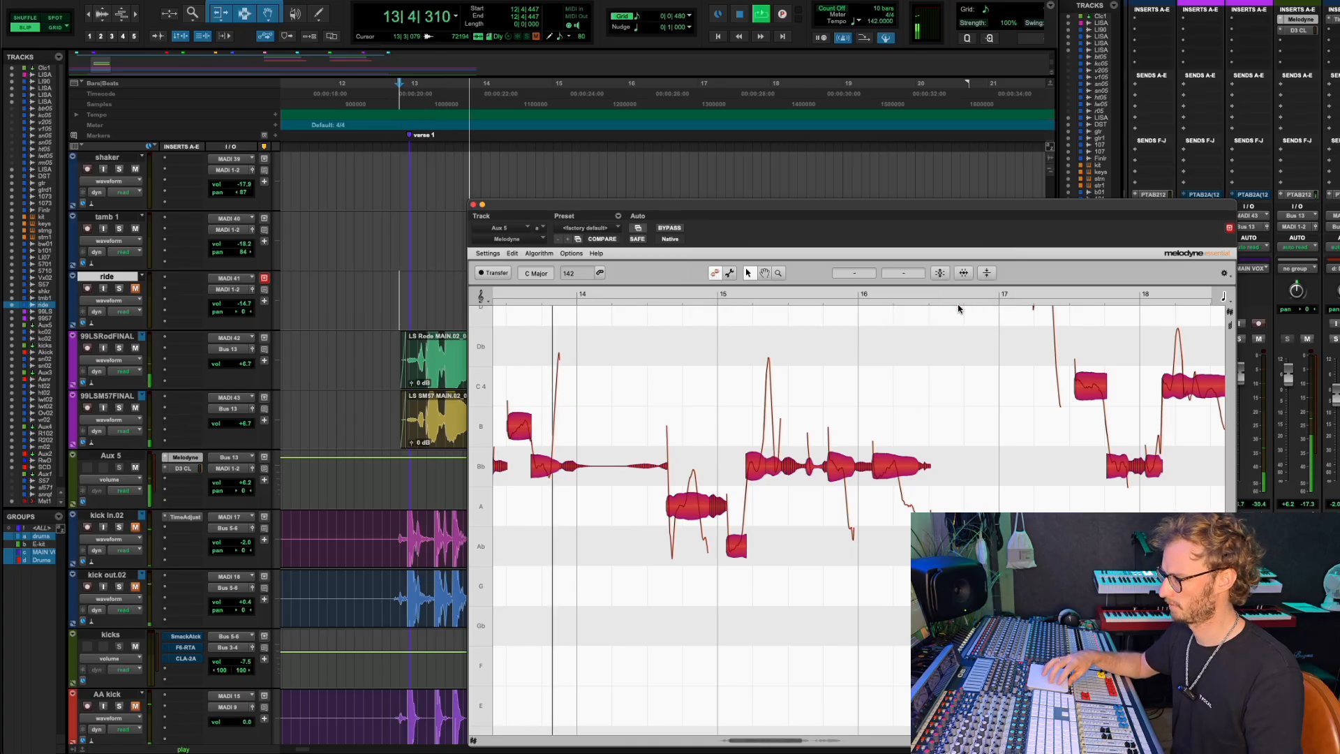
scroll(903, 572, down, 5)
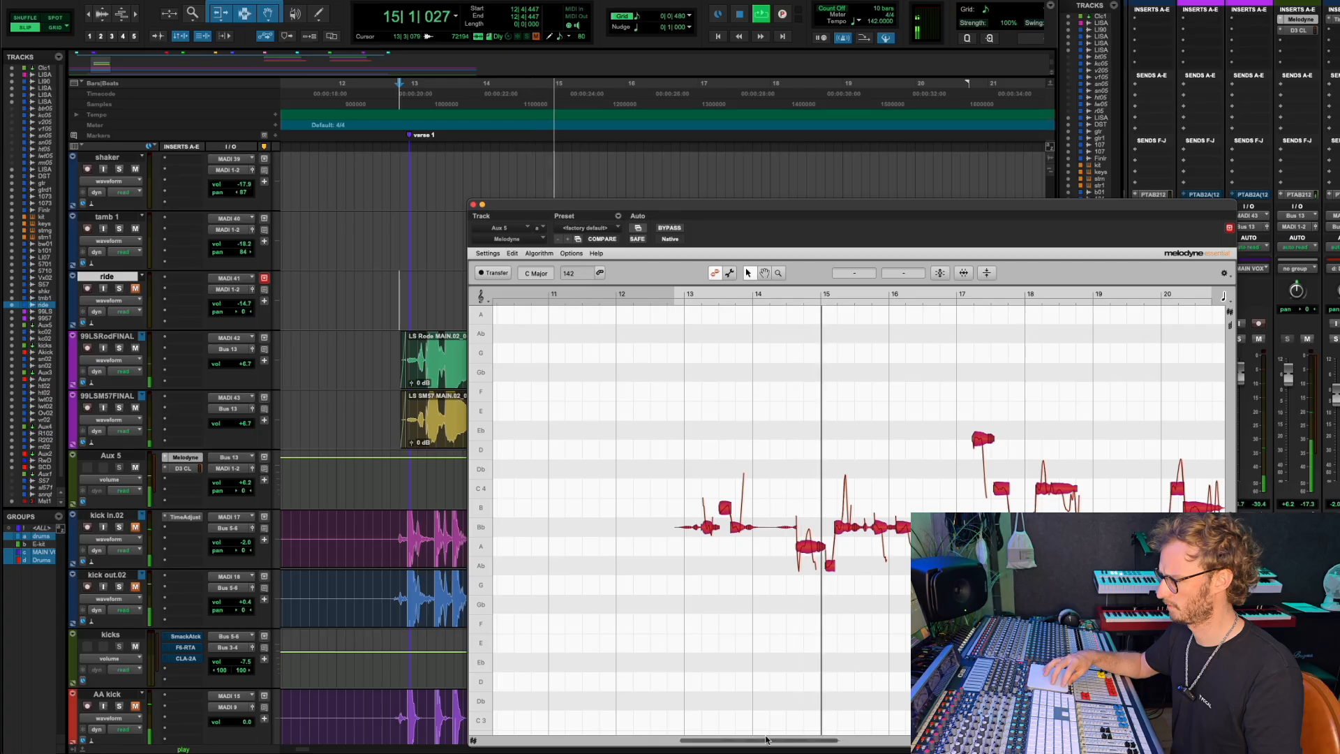
drag(763, 738, 793, 742)
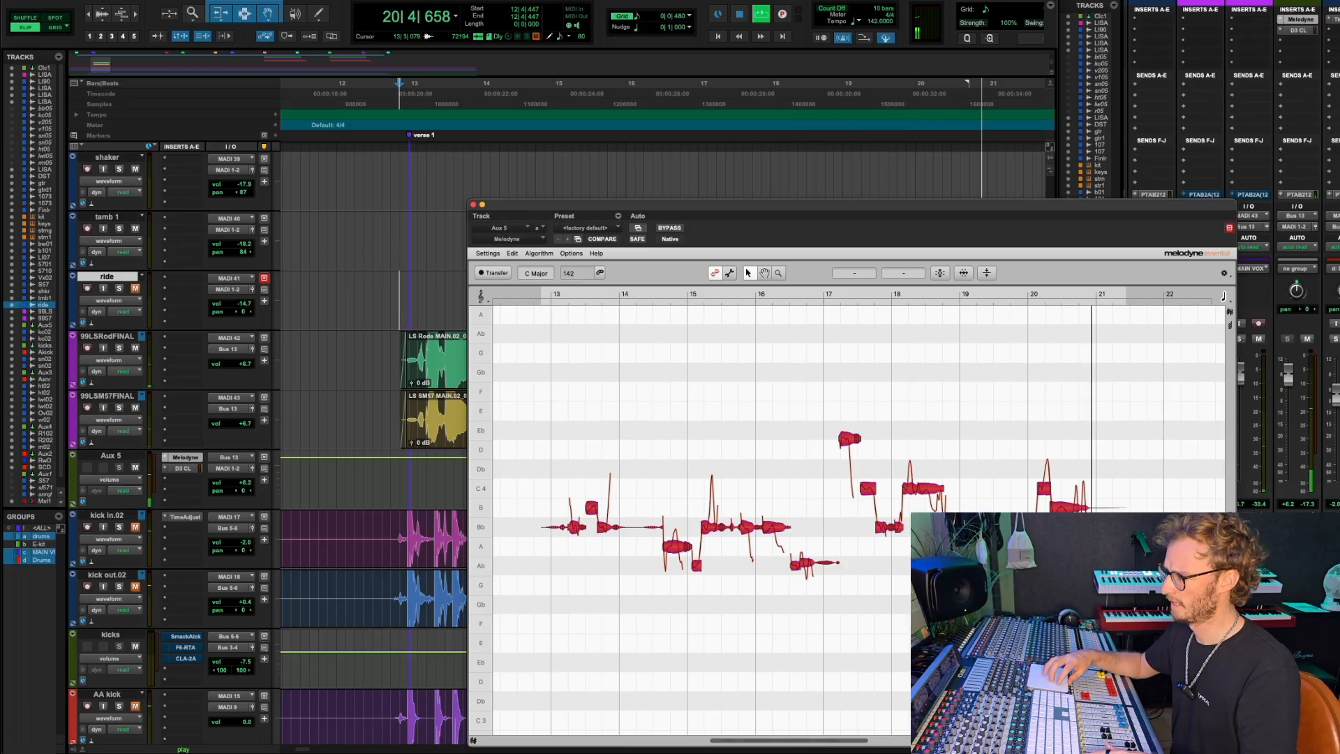
key(space)
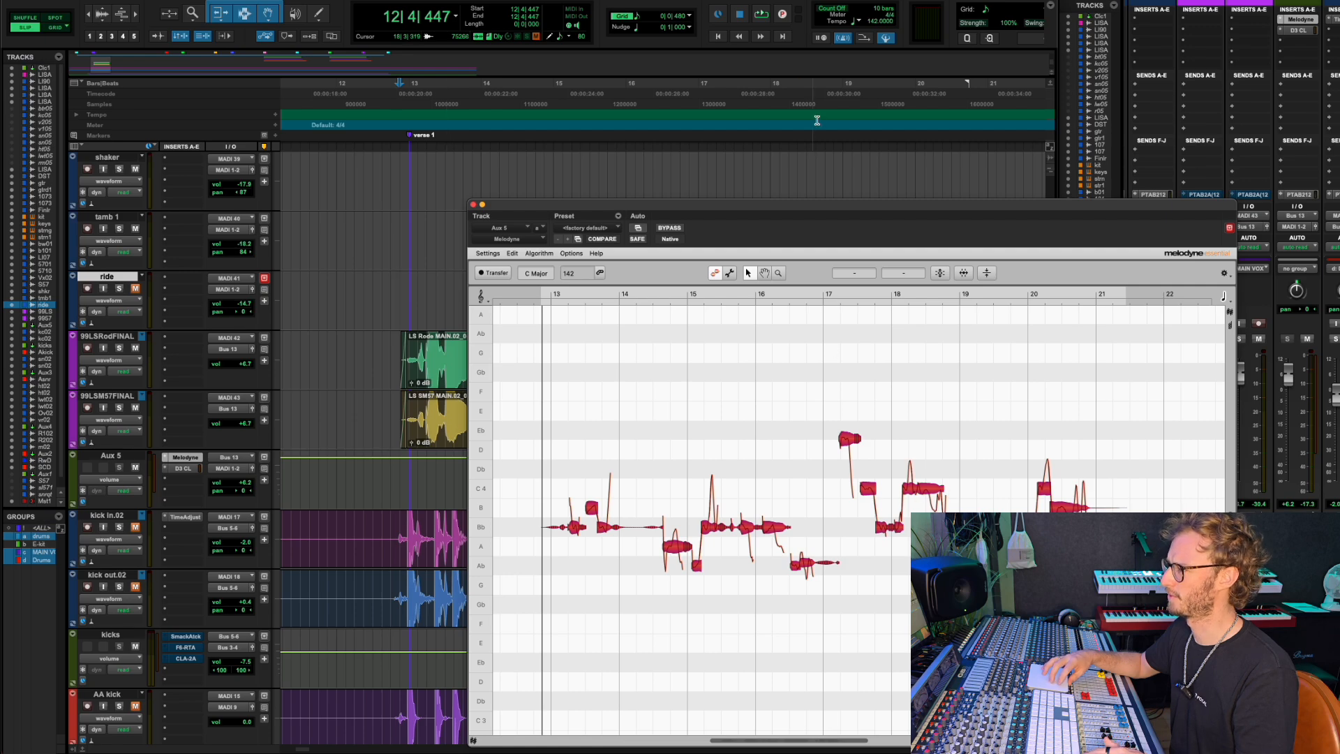
click(756, 99)
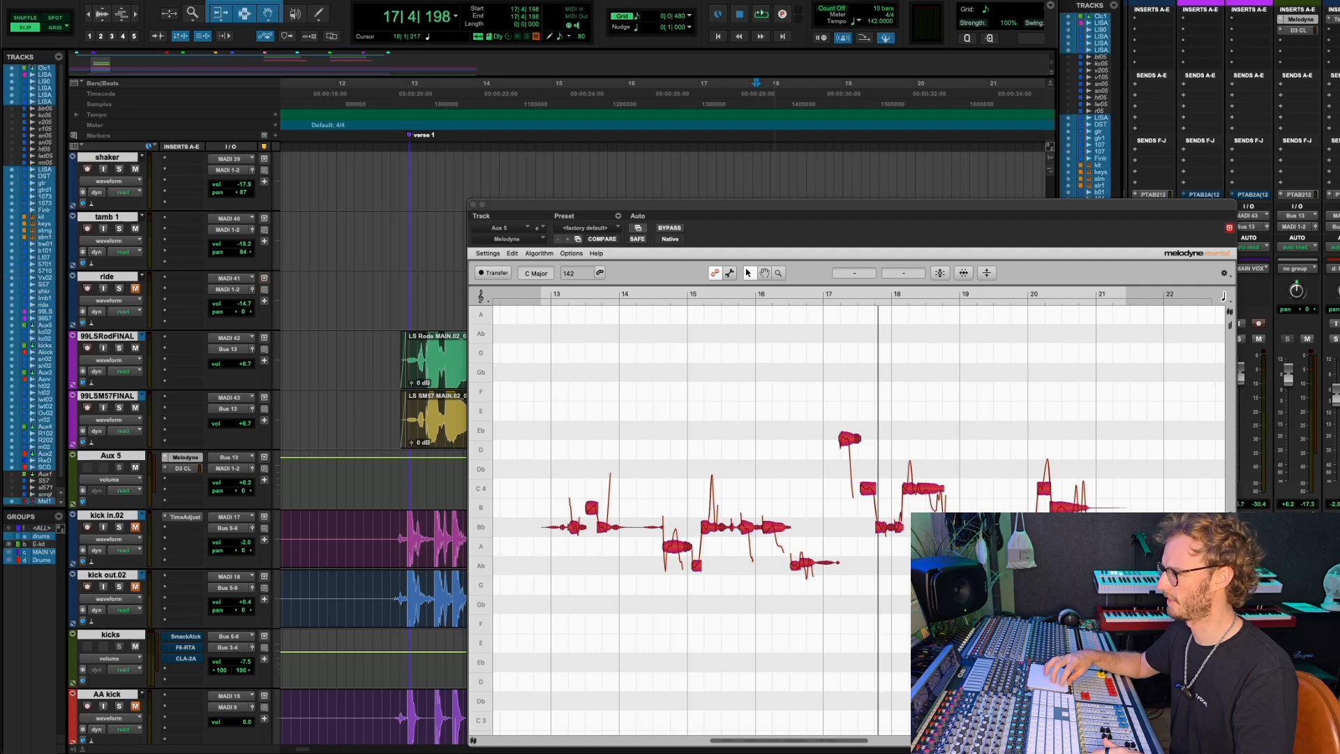
key(space)
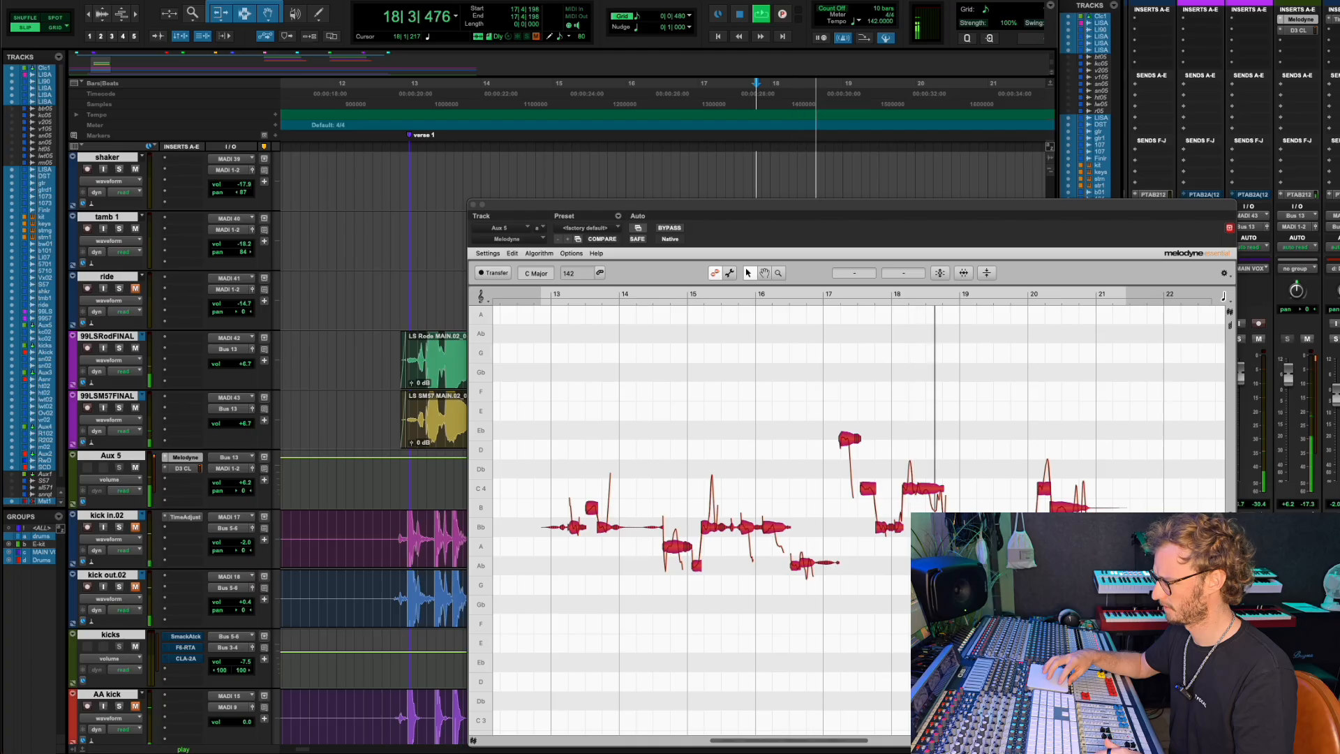
key(space)
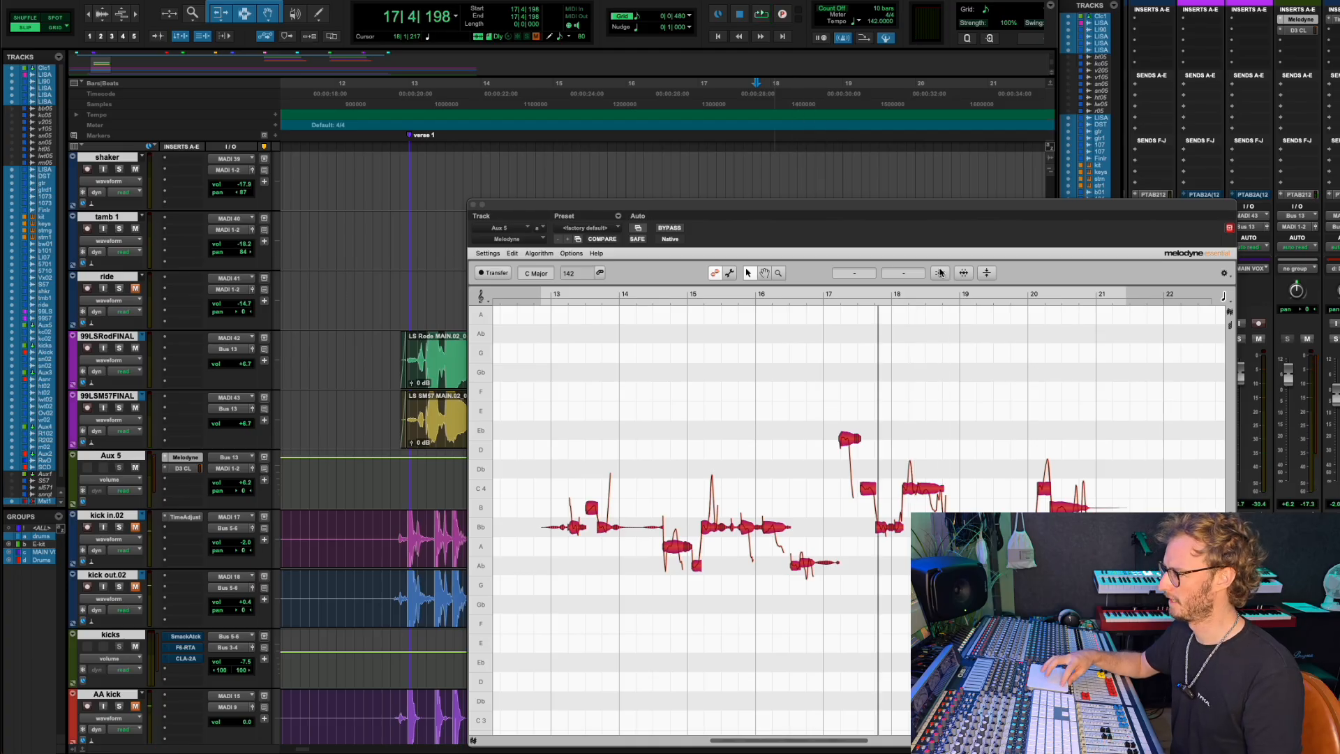
Set the selected notes' Pitch Drift correction to 0 % and apply it.
click(940, 273)
drag(911, 276, 802, 287)
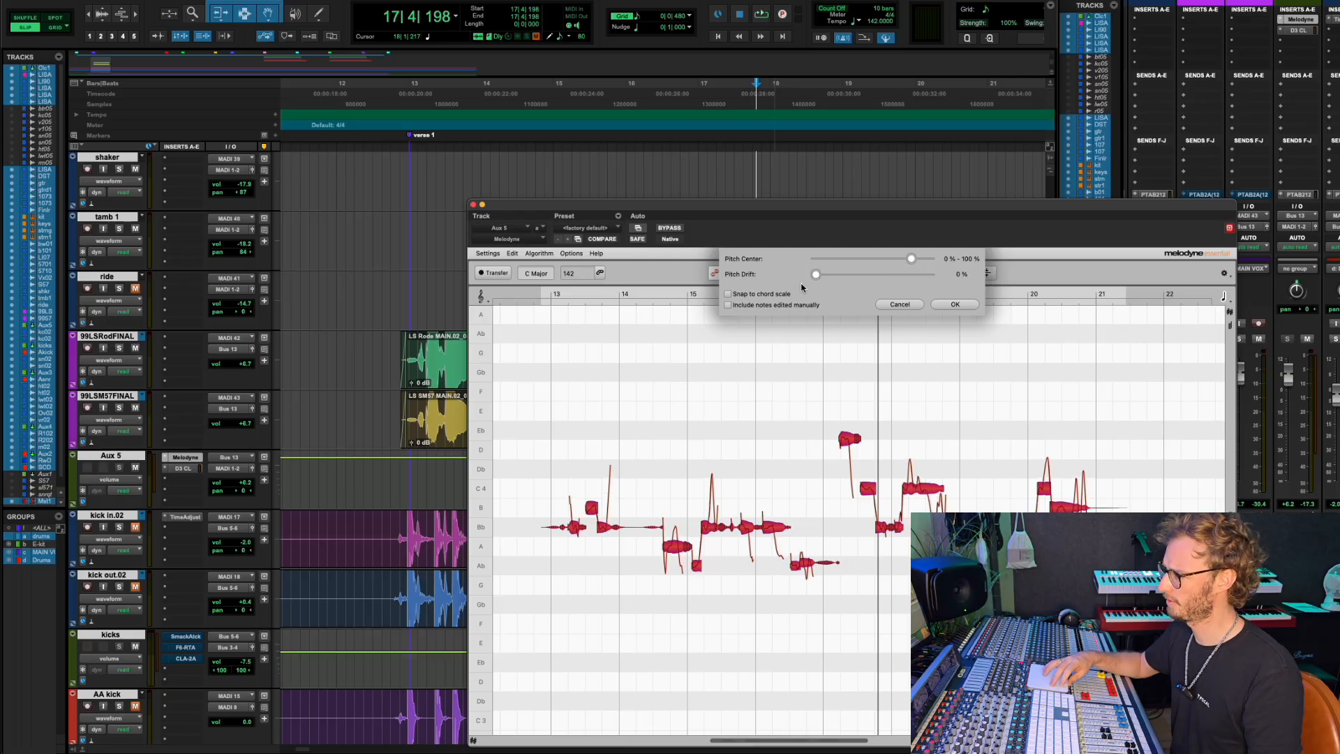
click(955, 305)
Audition the tuned verse phrase with no drift correction from 12|4|676 and again from 12|4|513.
click(404, 288)
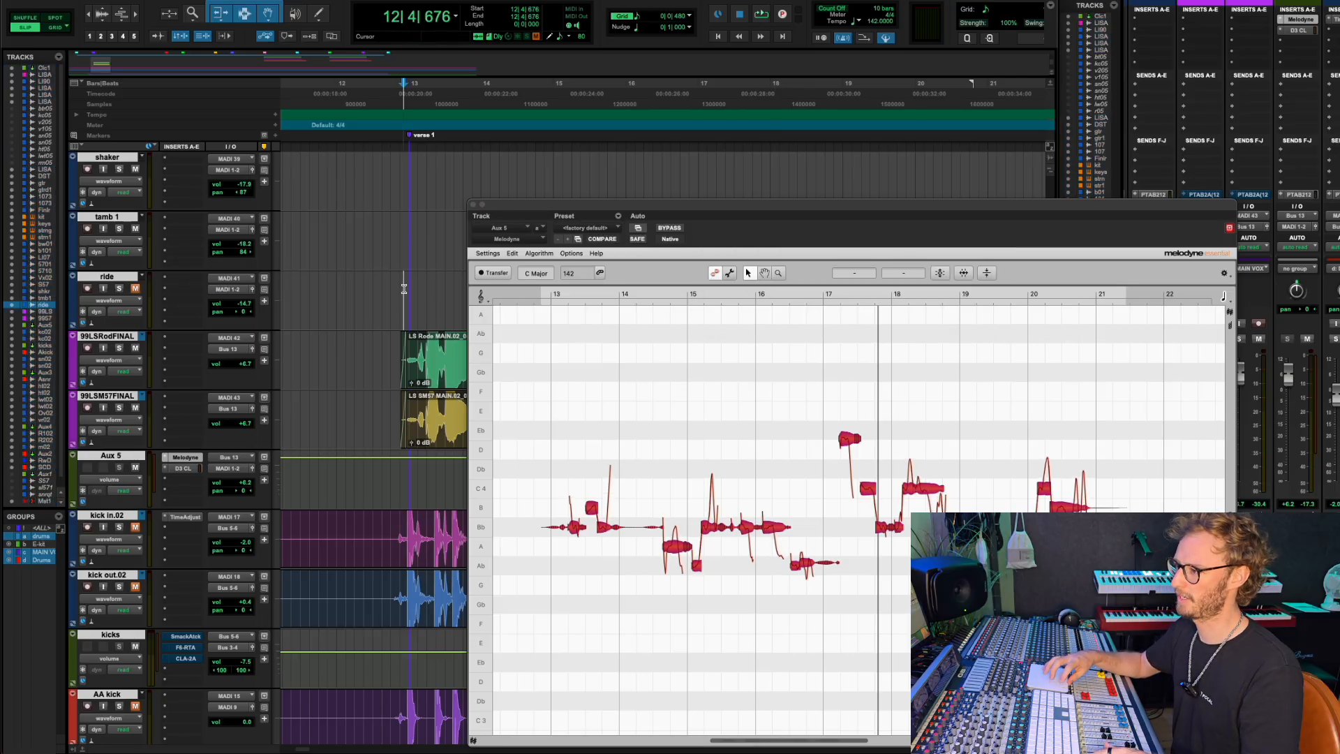
key(space)
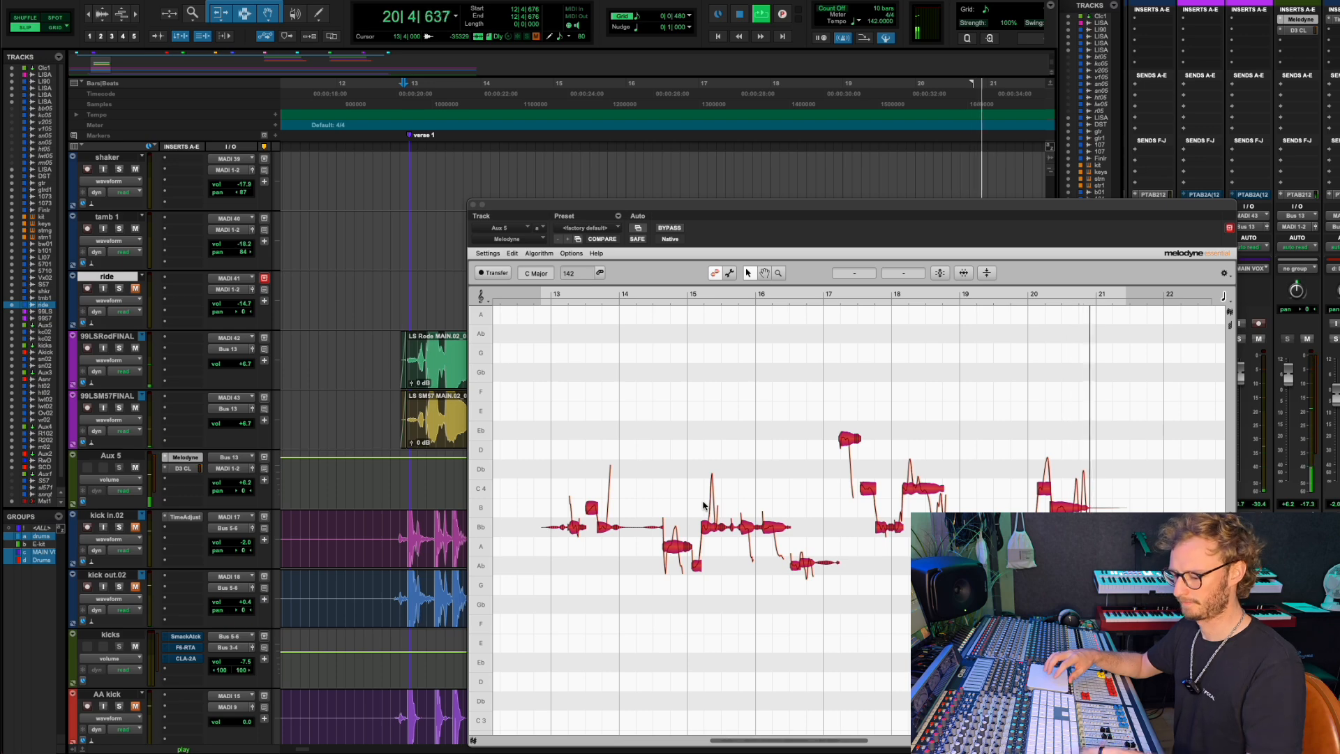
key(space)
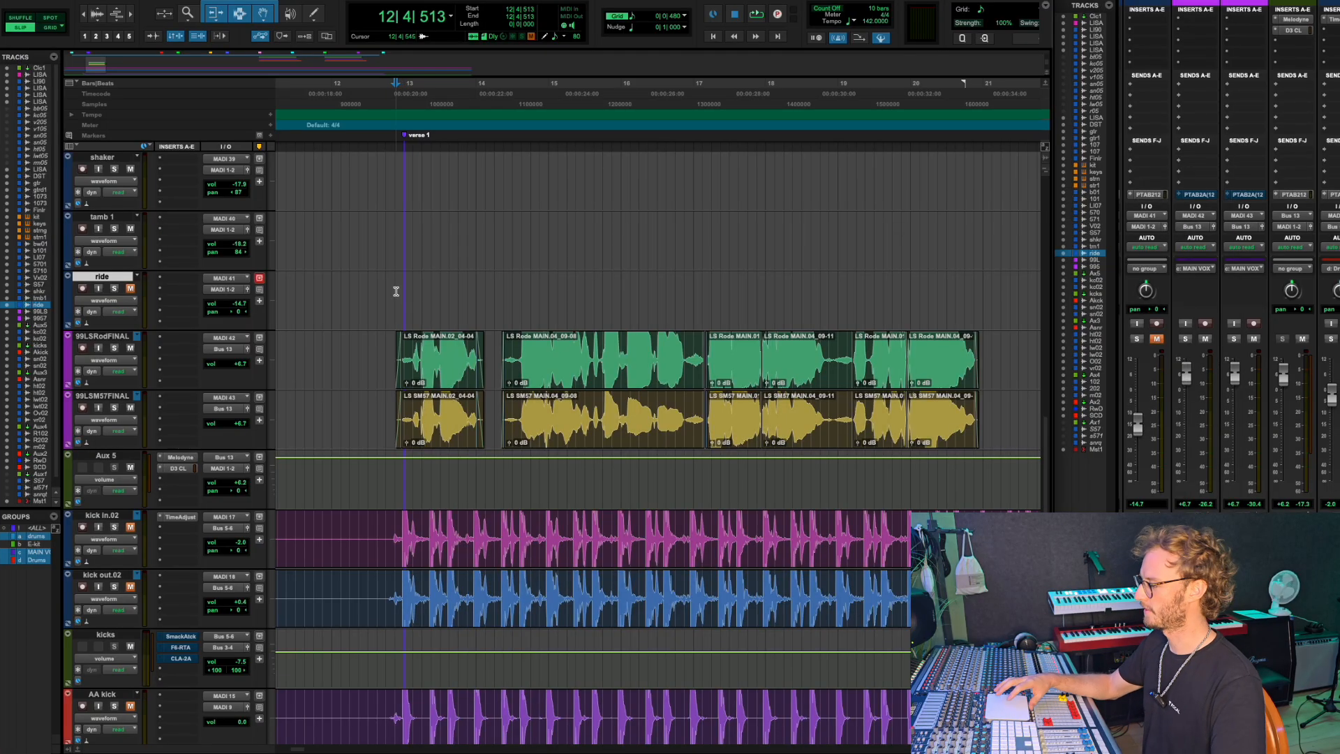
key(space)
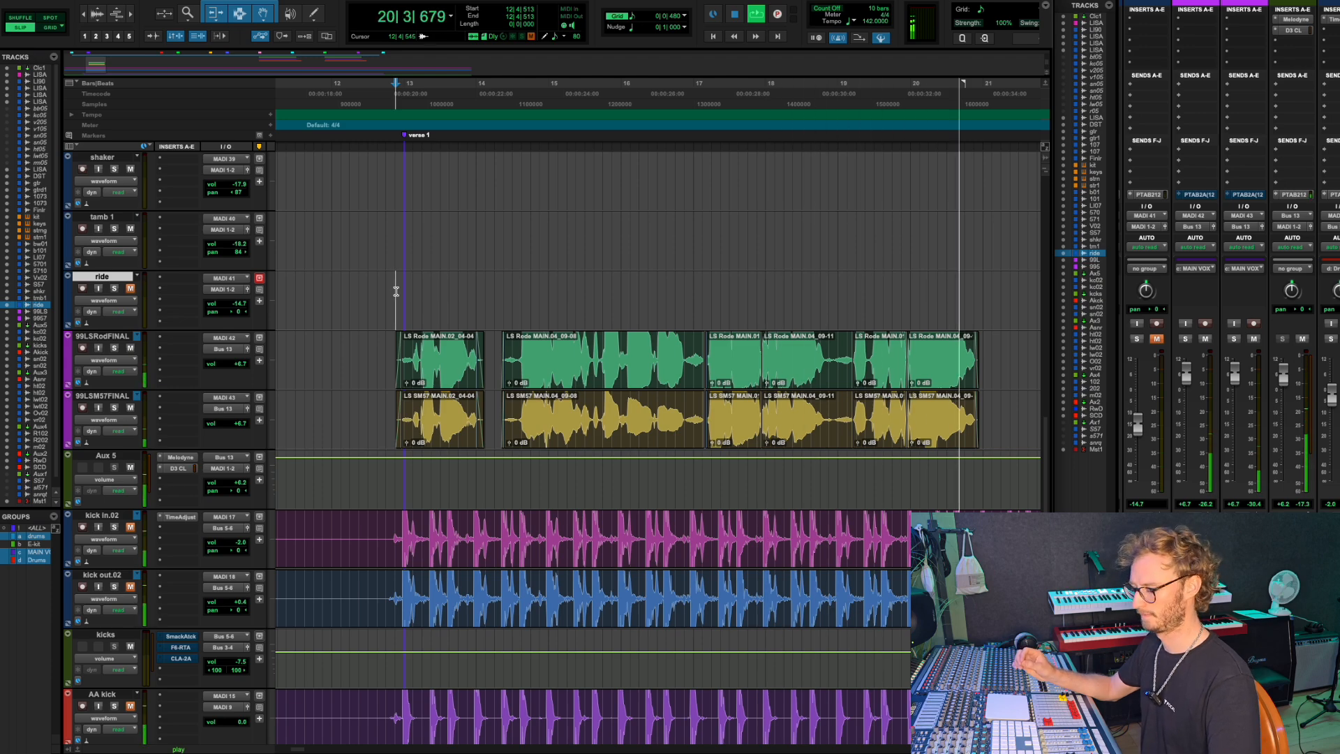
key(space)
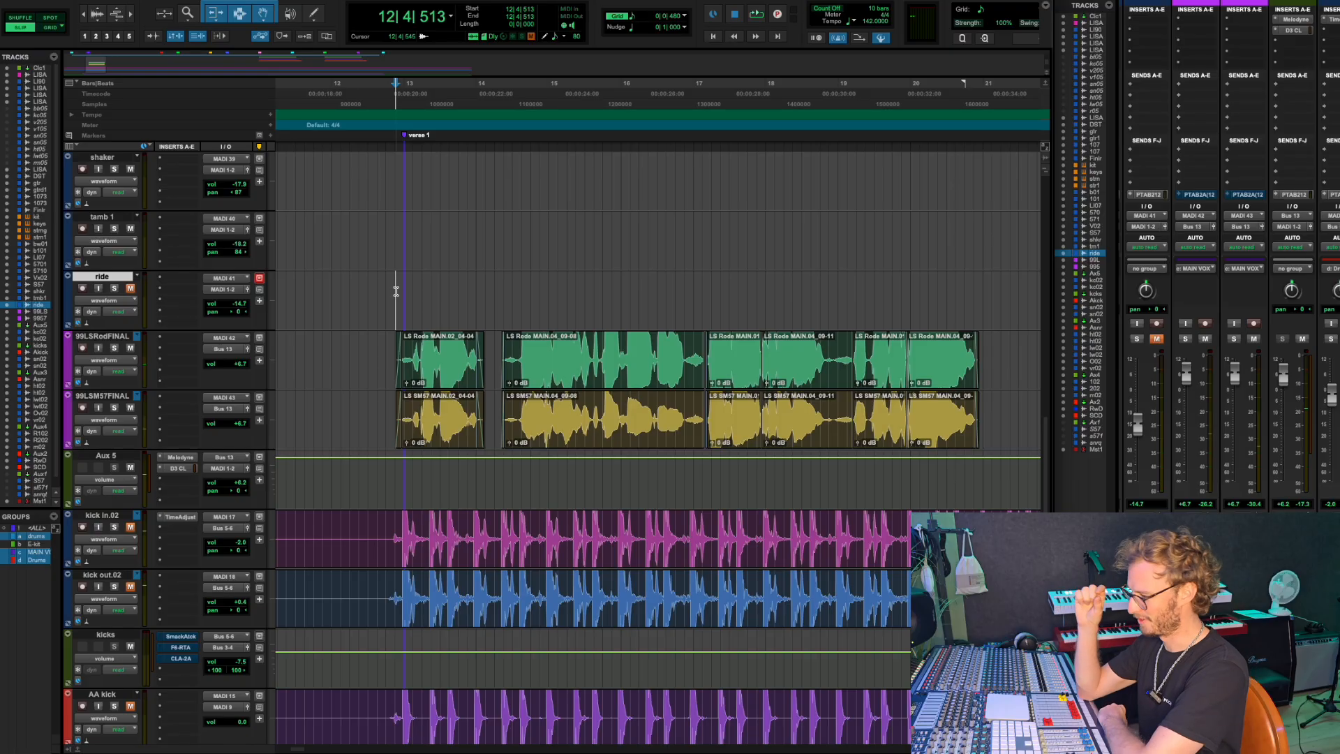